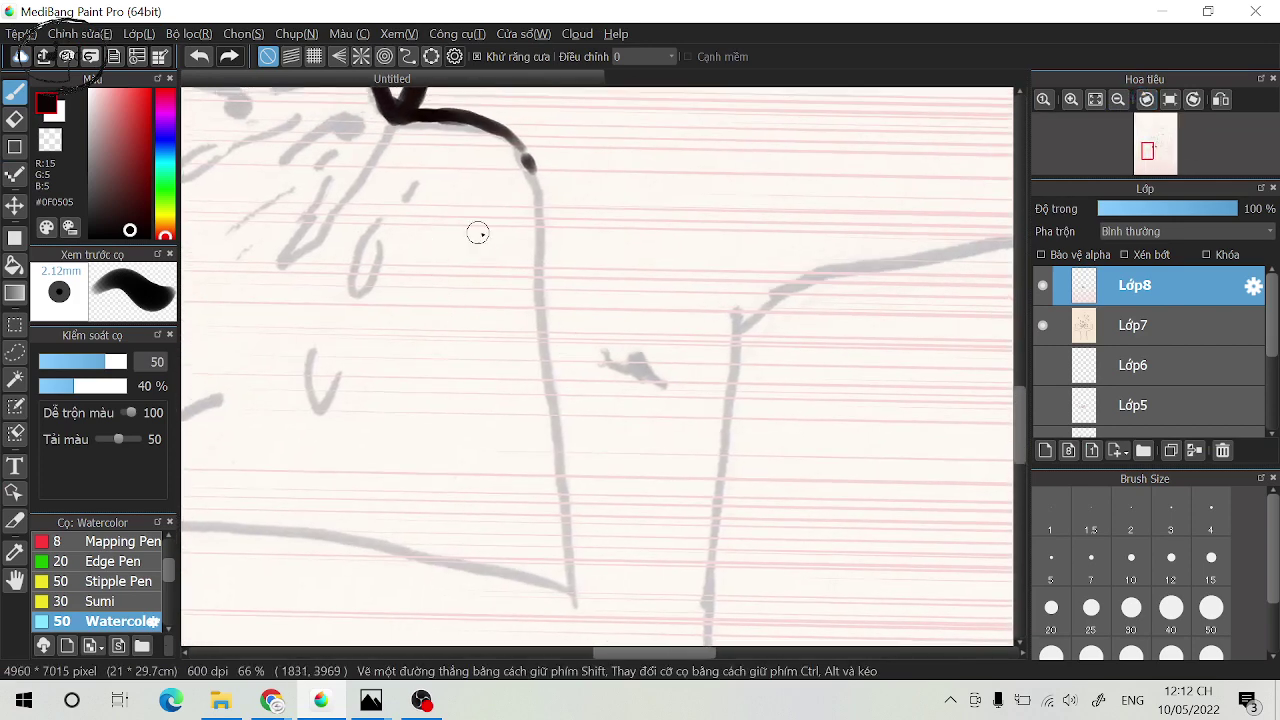
# Extend the black ink past the end of the curved outline, following the grey sketch line on layer Lớp8
pyautogui.moveTo(521, 155); pyautogui.dragTo(536, 192)
pyautogui.moveTo(516, 147); pyautogui.dragTo(528, 164)
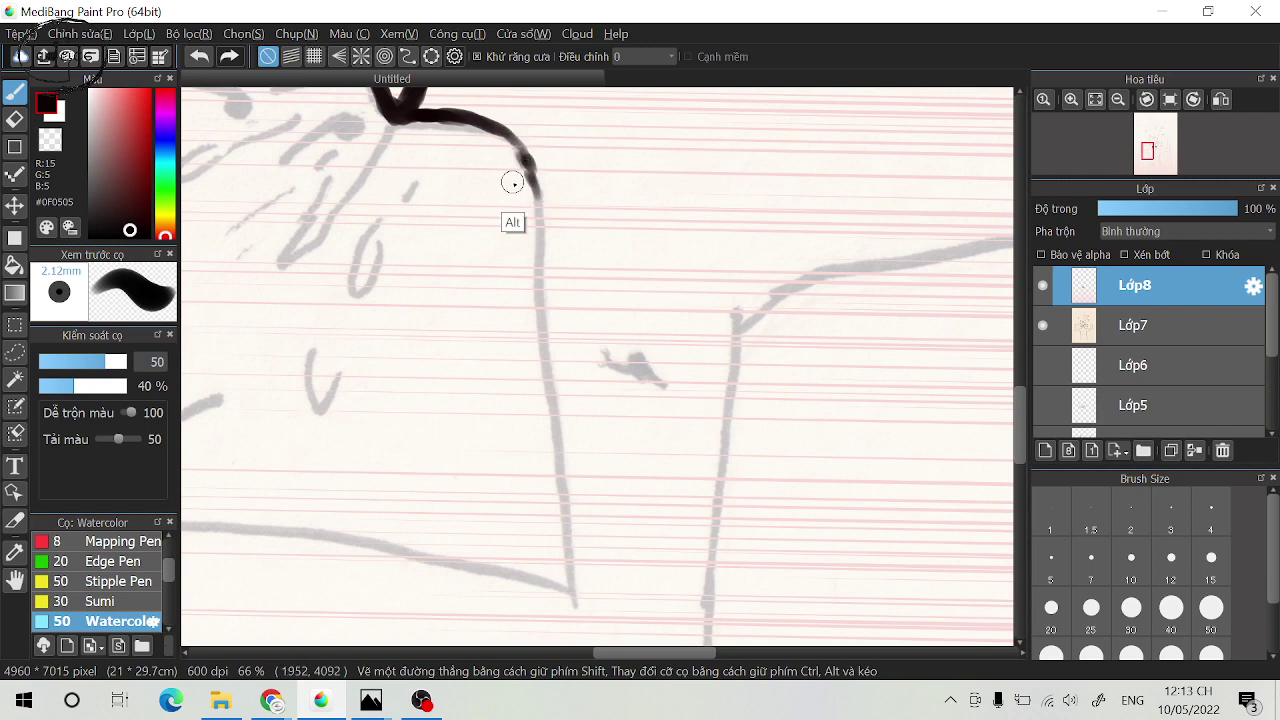
pyautogui.hotkey('alt', 'Tab')
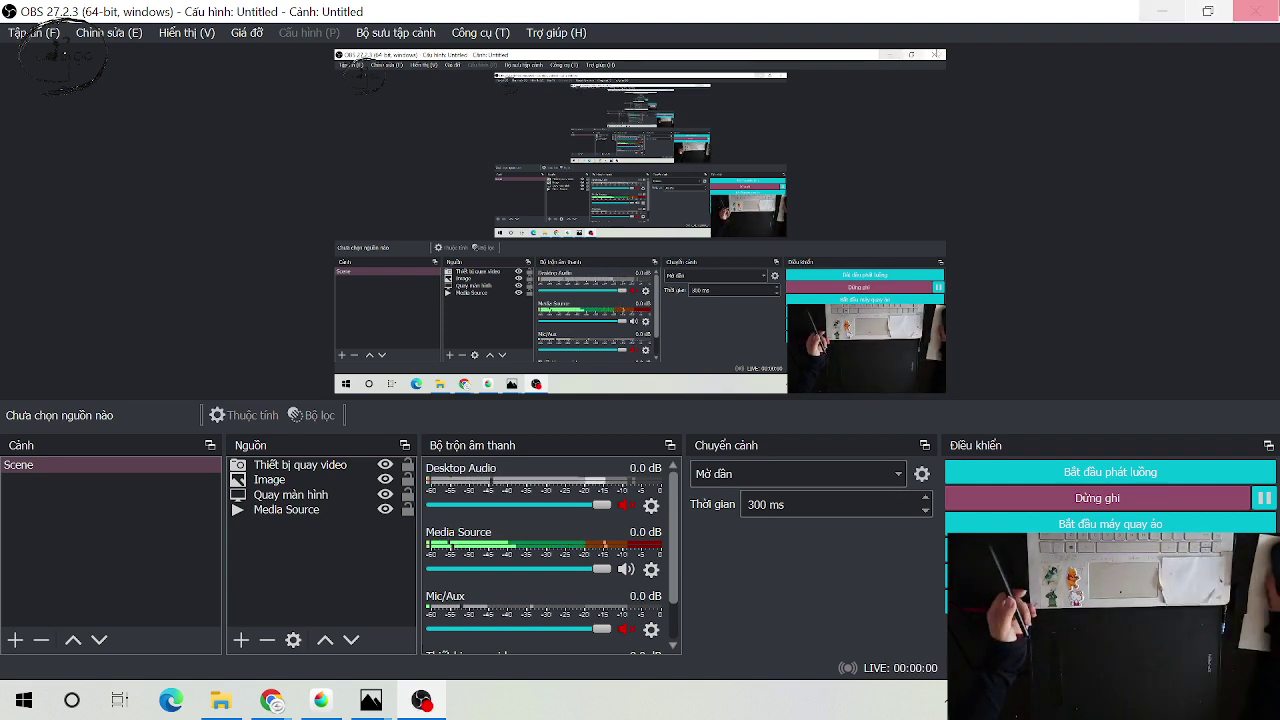
pyautogui.click(1172, 10)
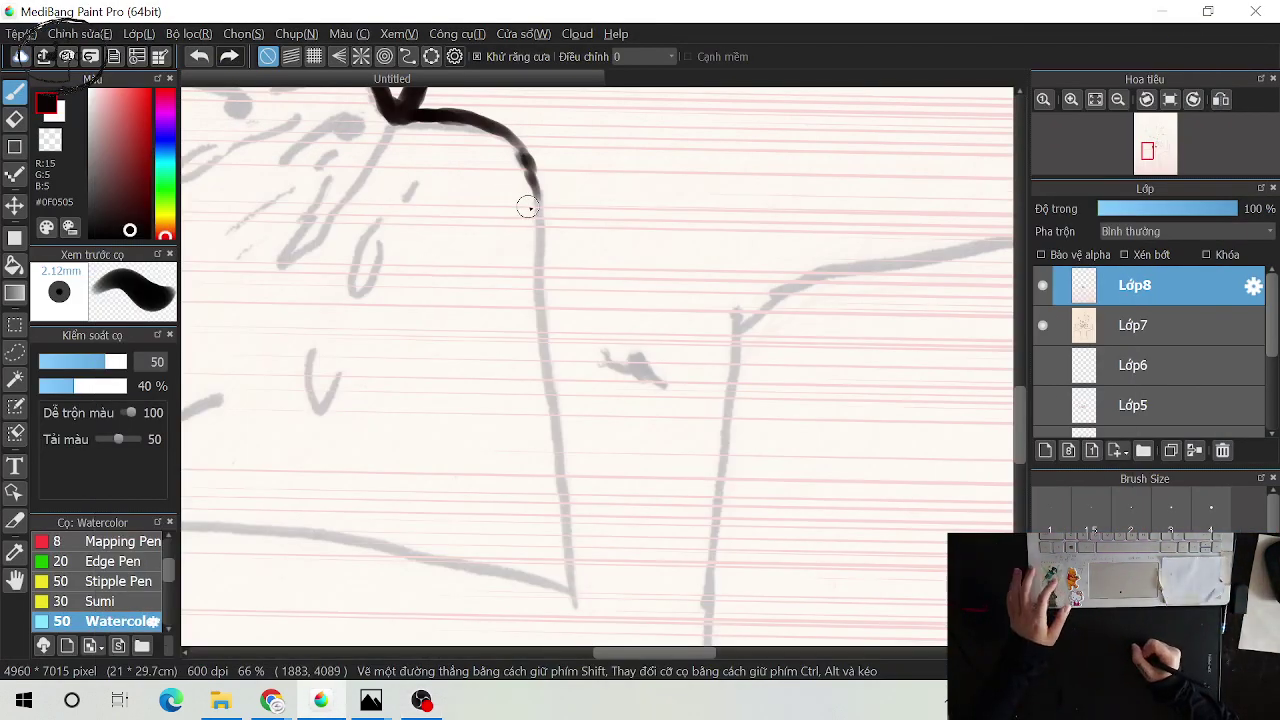
# Ink the long vertical sketch line in black from the end of the curve down to its pointed lower end
pyautogui.moveTo(533, 190); pyautogui.dragTo(549, 280)
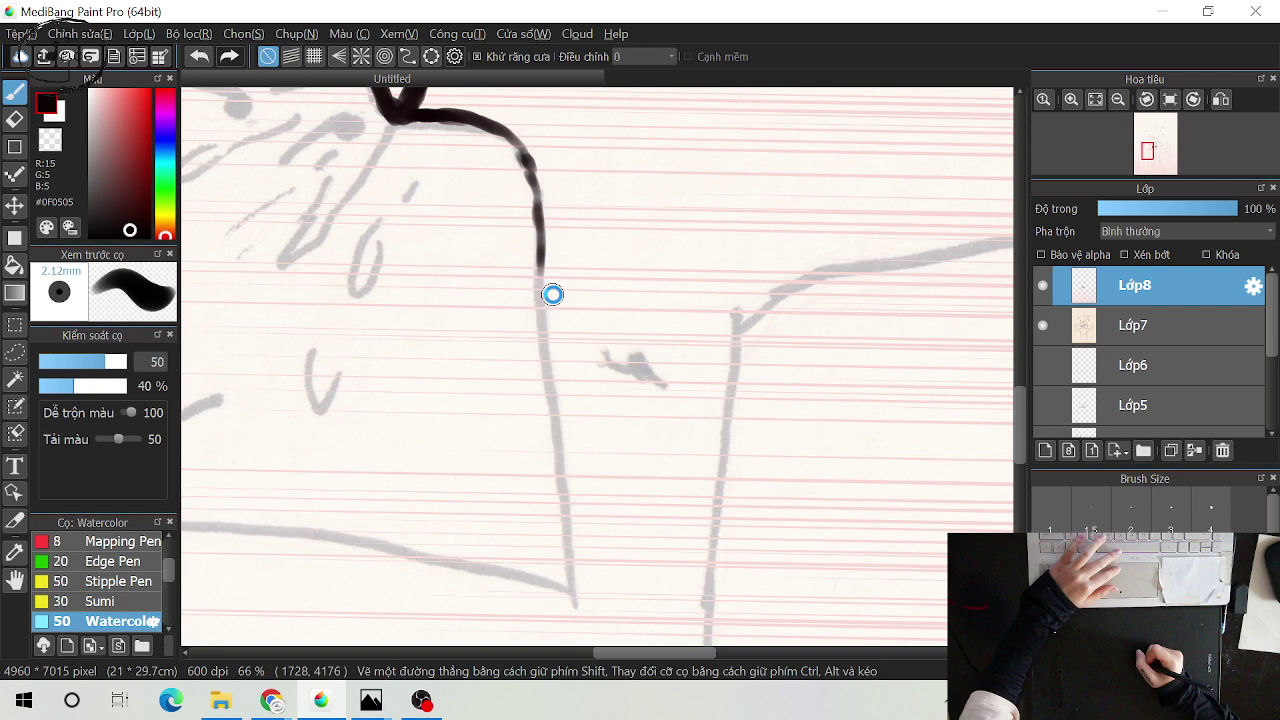
pyautogui.moveTo(513, 157); pyautogui.dragTo(546, 129)
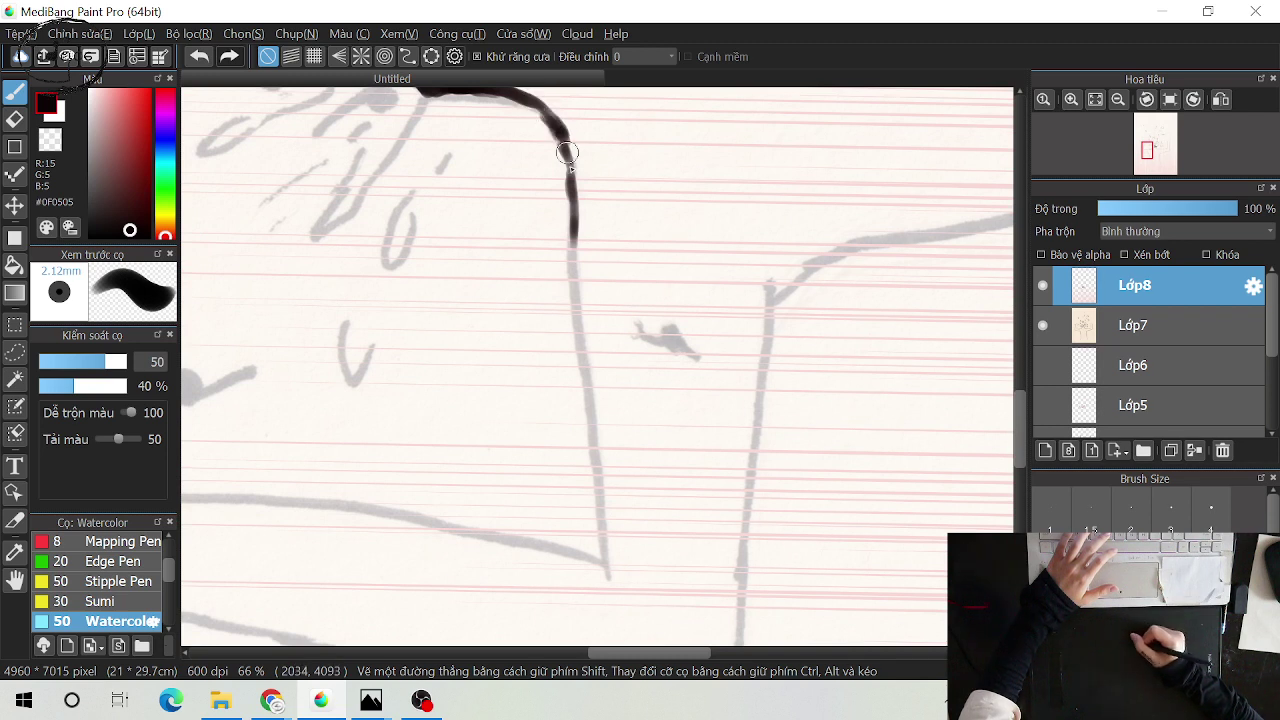
pyautogui.moveTo(554, 123)
pyautogui.mouseDown()
pyautogui.moveTo(577, 216)
pyautogui.moveTo(574, 281)
pyautogui.mouseUp()
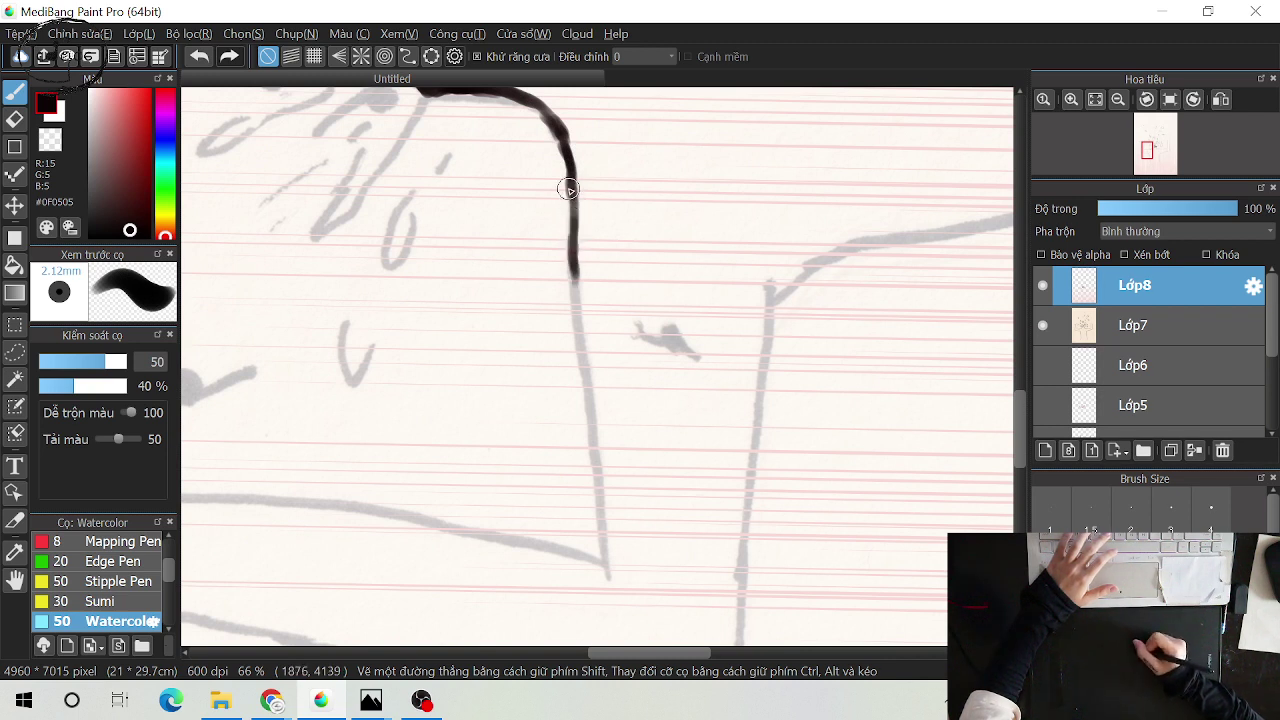
pyautogui.moveTo(568, 192)
pyautogui.mouseDown()
pyautogui.moveTo(571, 222)
pyautogui.moveTo(569, 178)
pyautogui.moveTo(577, 258)
pyautogui.mouseUp()
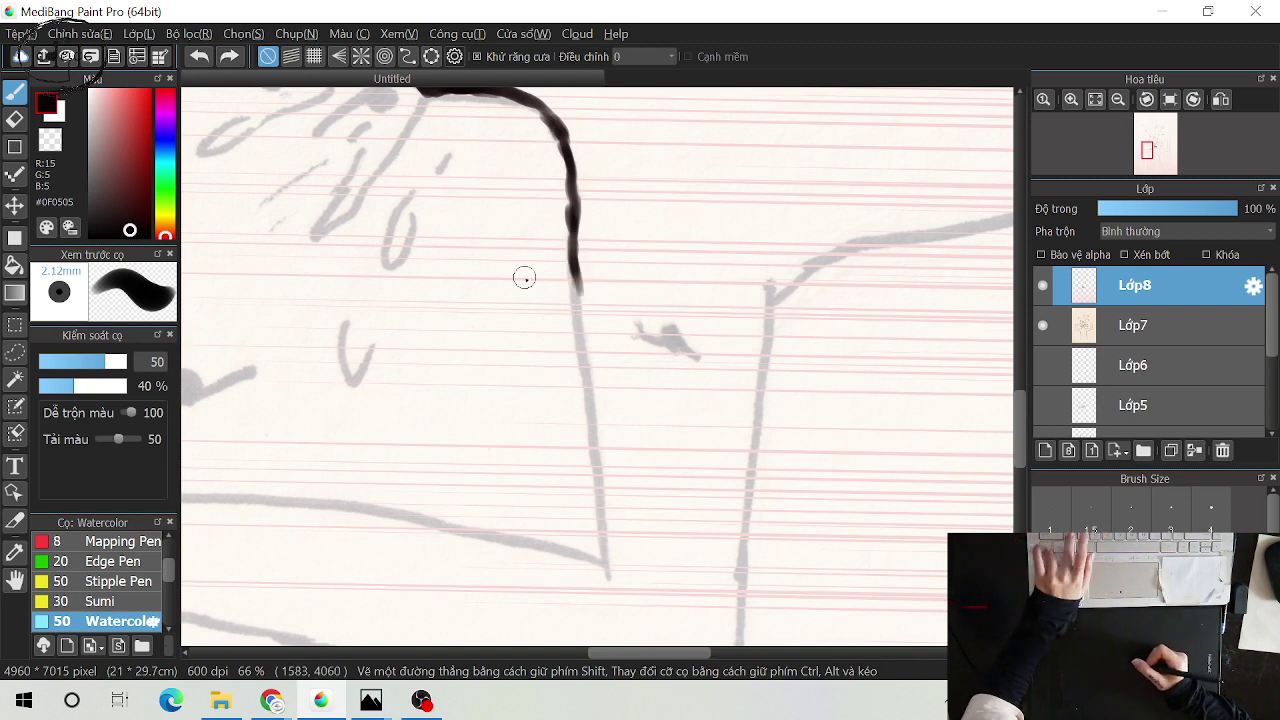
pyautogui.press('ctrl')
pyautogui.moveTo(574, 267); pyautogui.dragTo(580, 350)
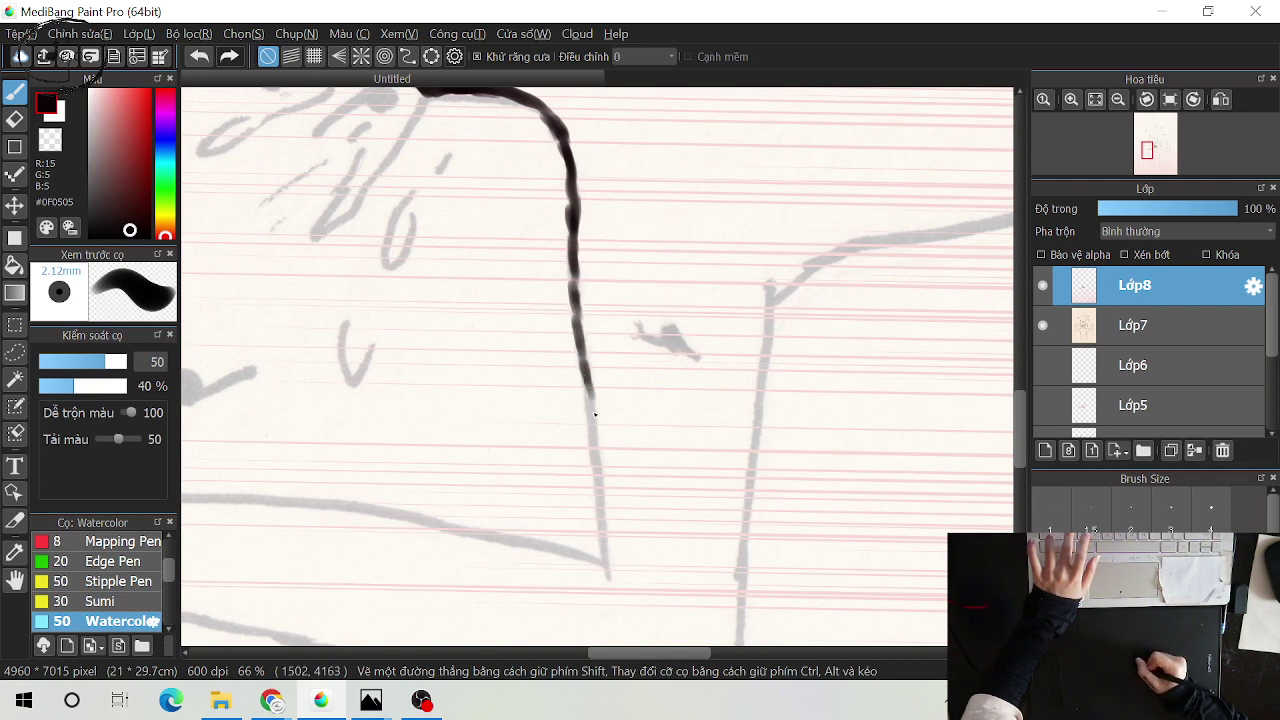
pyautogui.moveTo(584, 370); pyautogui.dragTo(604, 550)
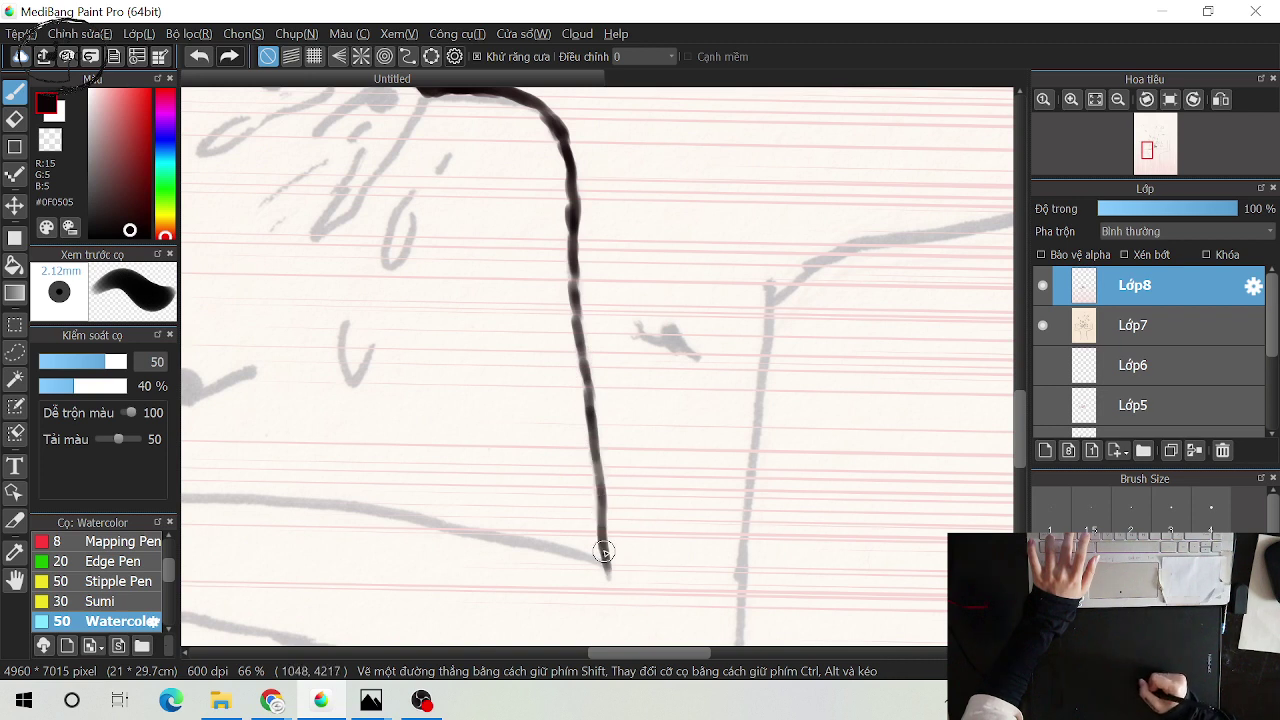
# Go over the inked vertical line with overlapping strokes to fill the thin spots and even out its thickness
pyautogui.moveTo(569, 252); pyautogui.dragTo(587, 365)
pyautogui.moveTo(573, 304); pyautogui.dragTo(595, 450)
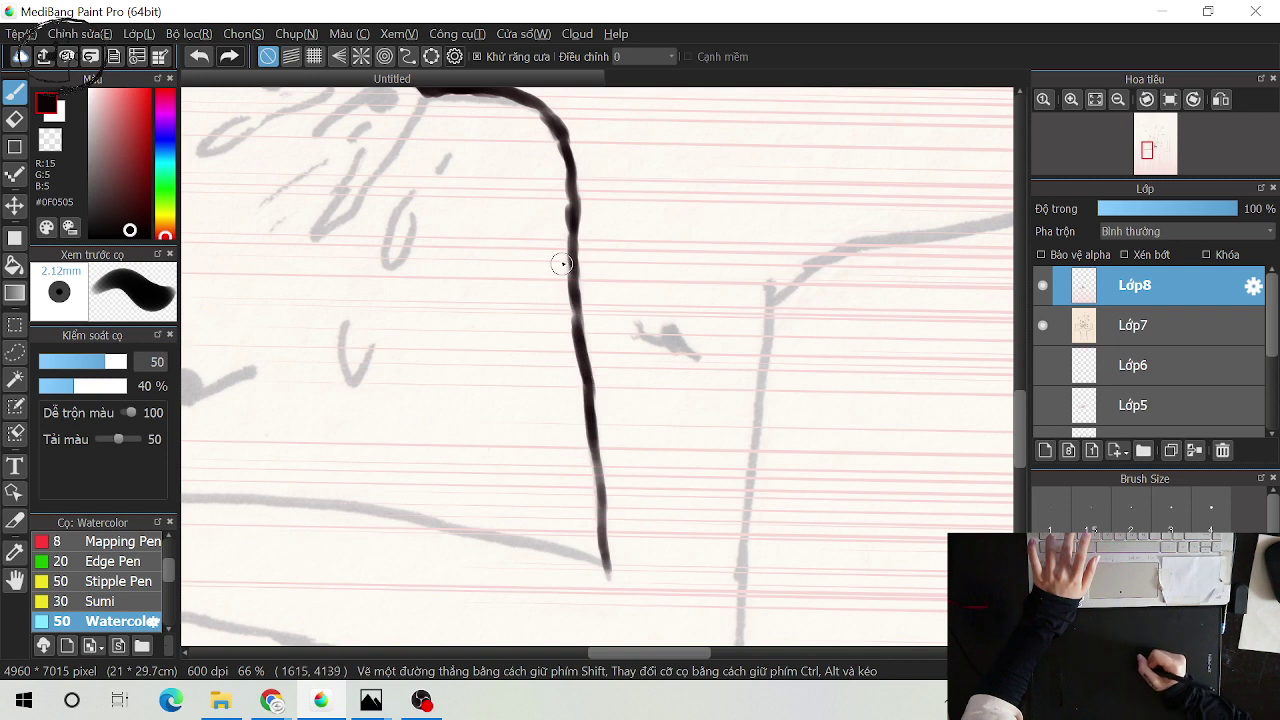
pyautogui.moveTo(571, 197); pyautogui.dragTo(580, 334)
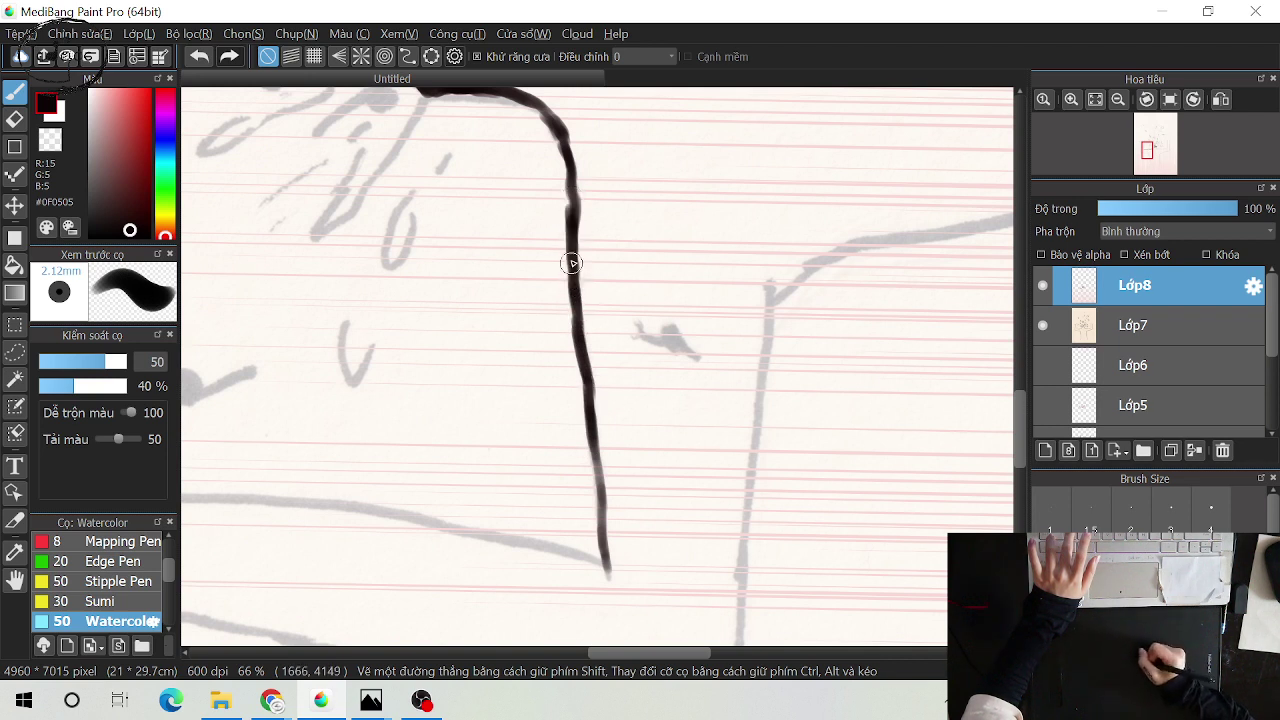
pyautogui.moveTo(560, 140); pyautogui.dragTo(574, 270)
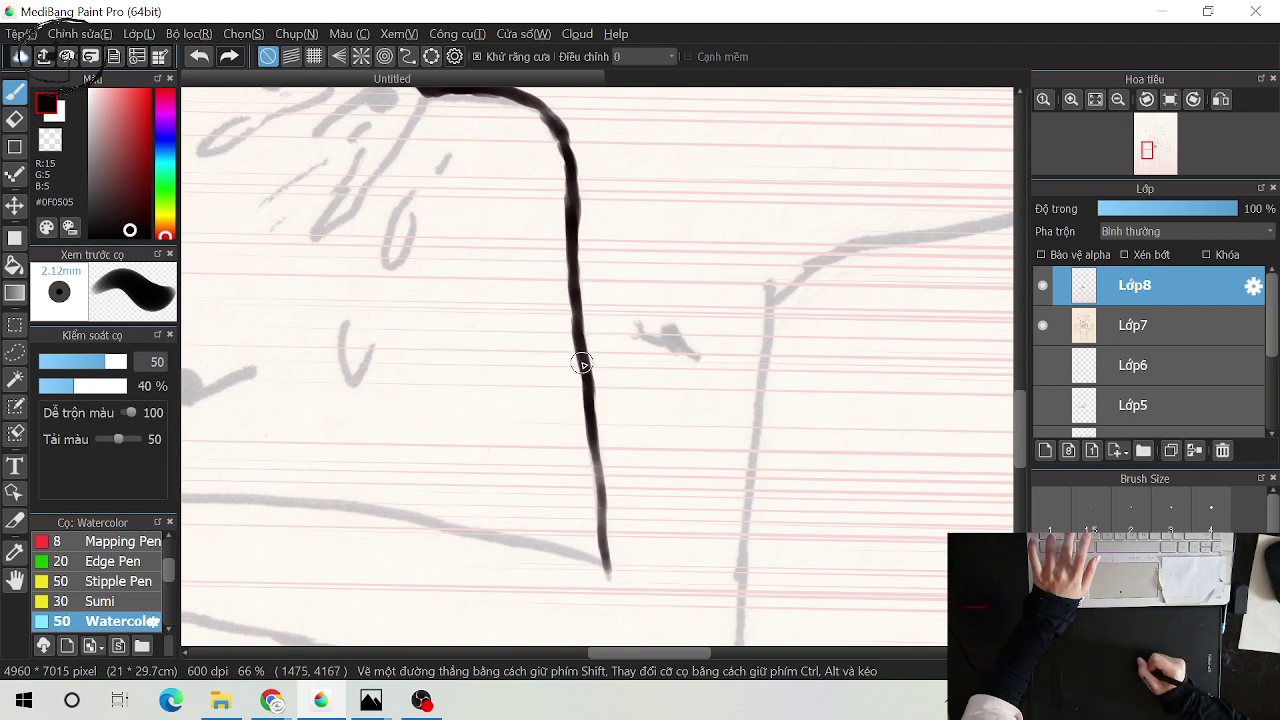
pyautogui.moveTo(592, 409); pyautogui.dragTo(605, 555)
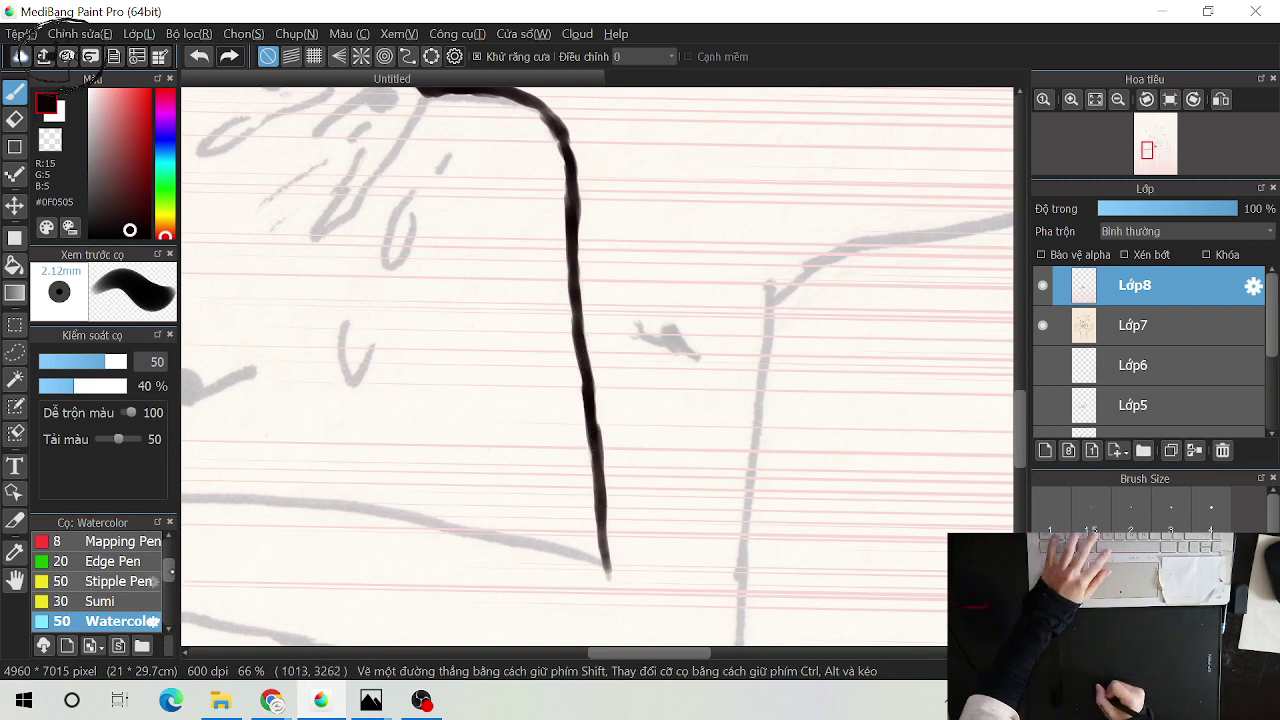
pyautogui.rightClick(171, 571)
pyautogui.rightClick(171, 570)
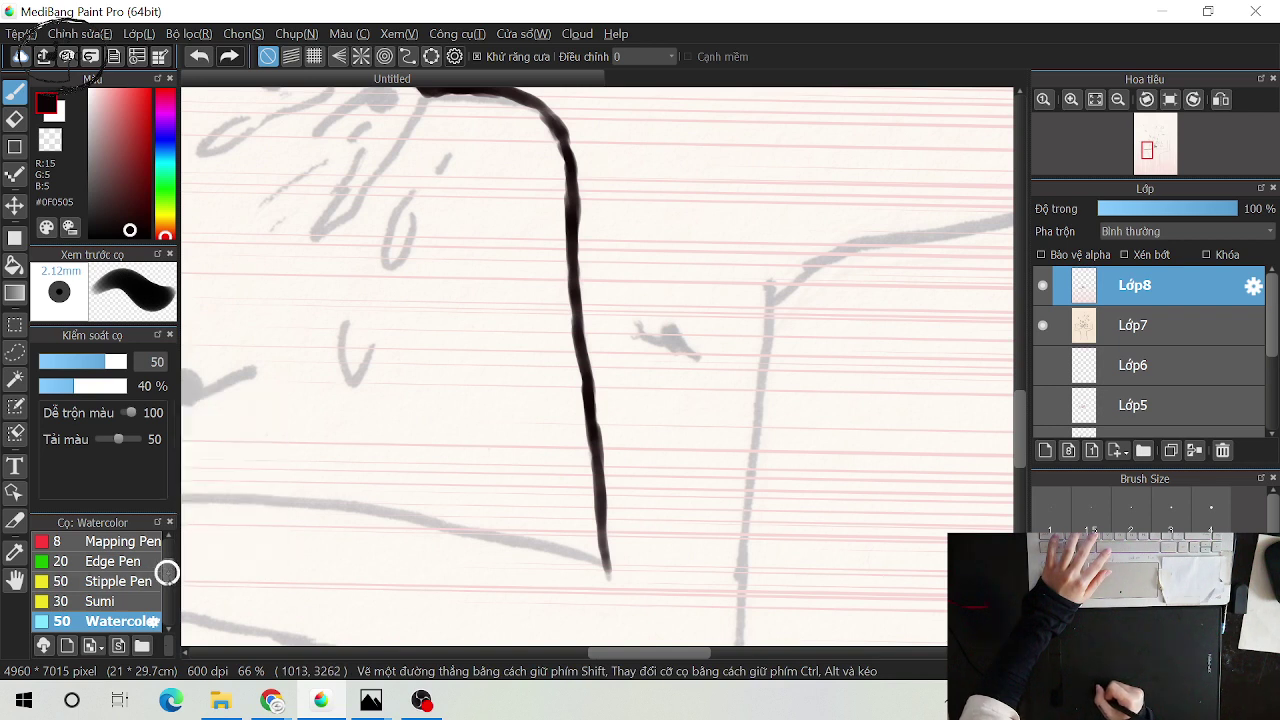
pyautogui.rightClick(168, 570)
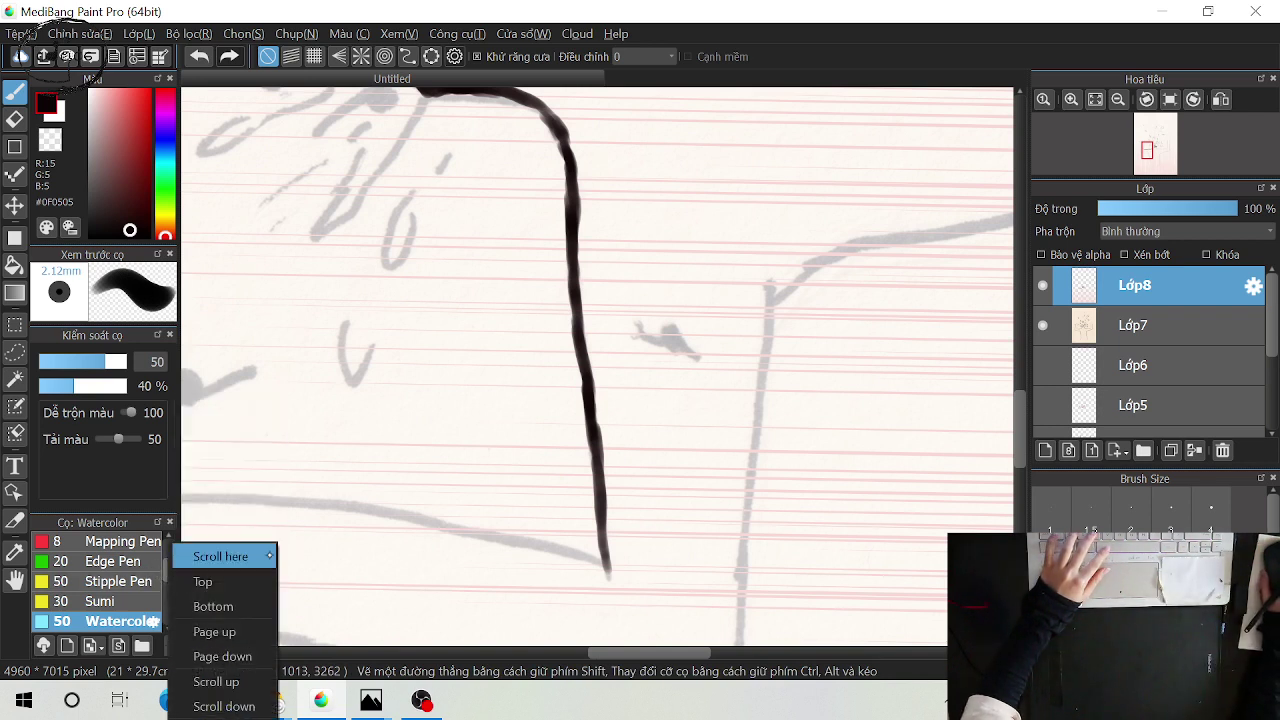
pyautogui.click(421, 603)
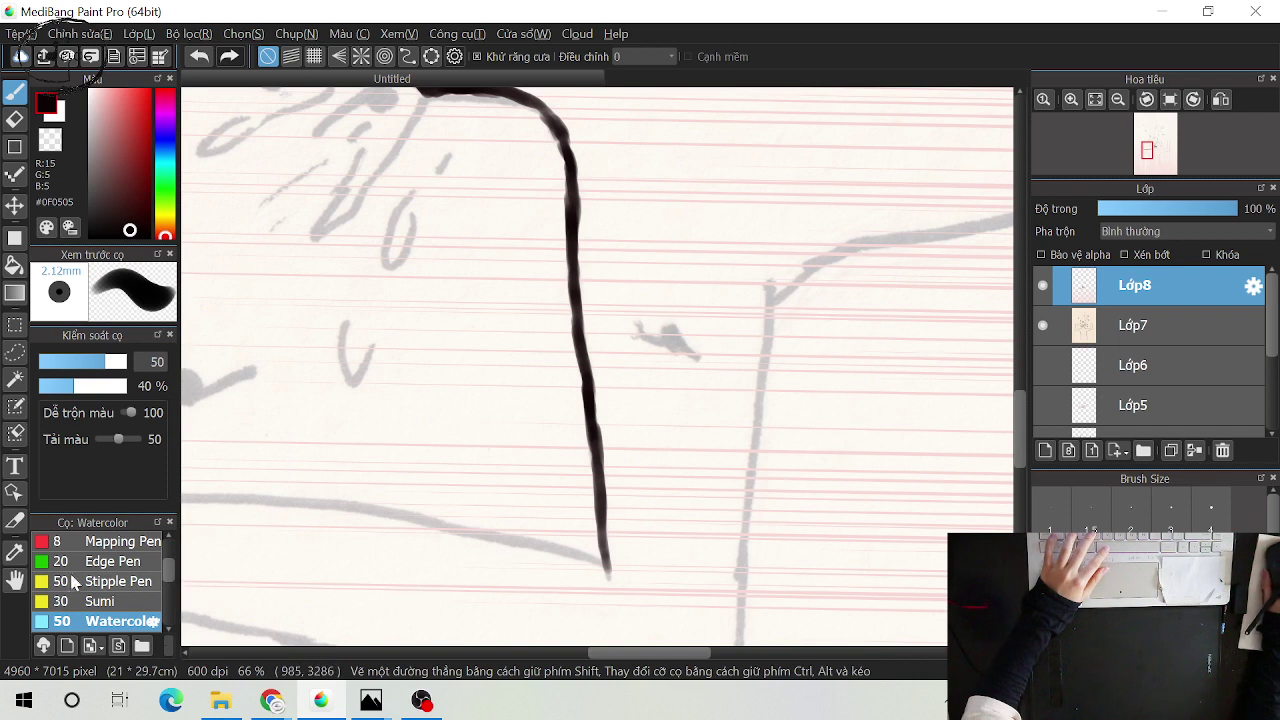
# Preview the Acrylic, Airbrush, Blur, Smudge, Sparkle Brush, Eraser (Soft) and Eraser presets in the brush list
pyautogui.scroll(-3, 117, 593)
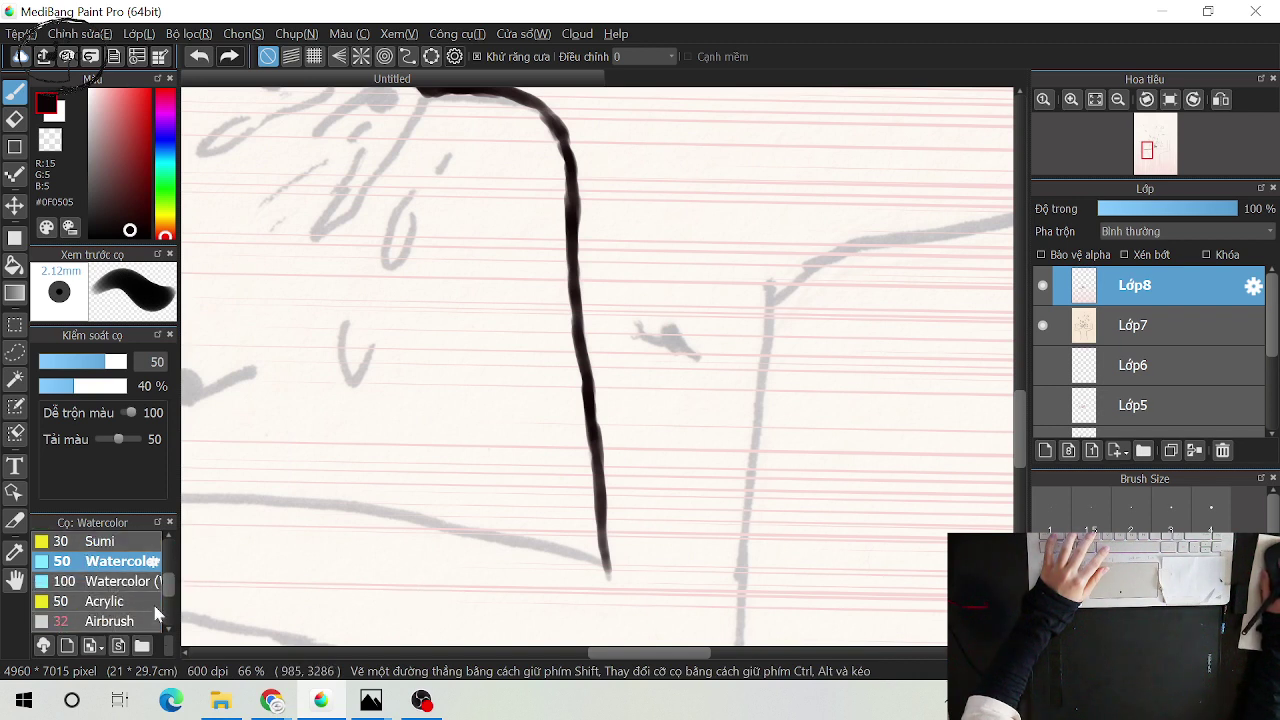
pyautogui.scroll(-2, 145, 600)
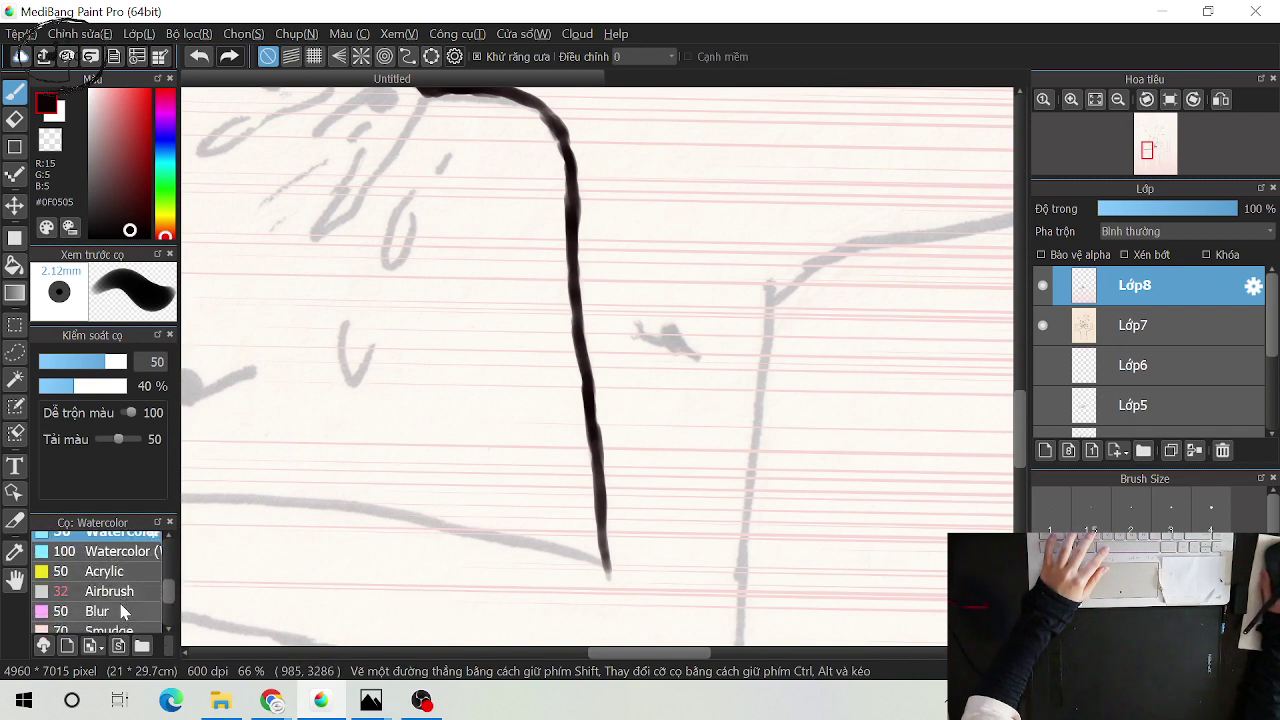
pyautogui.click(123, 576)
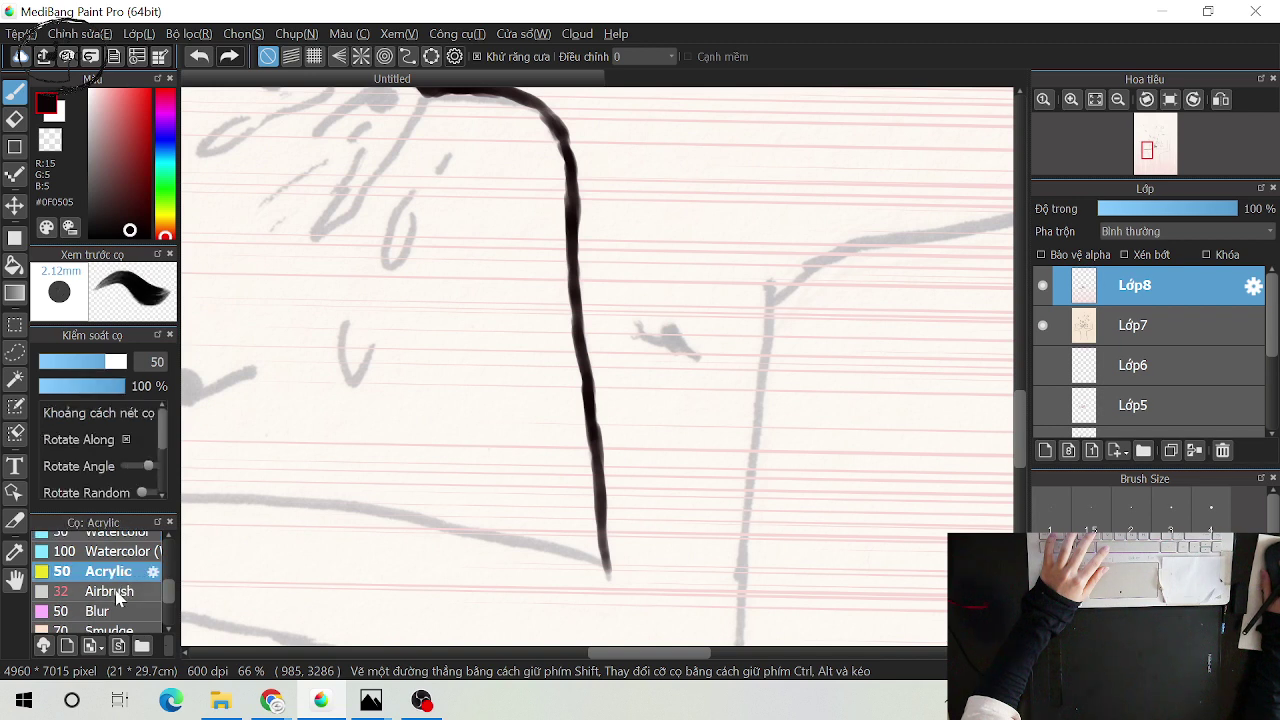
pyautogui.click(119, 594)
pyautogui.click(110, 612)
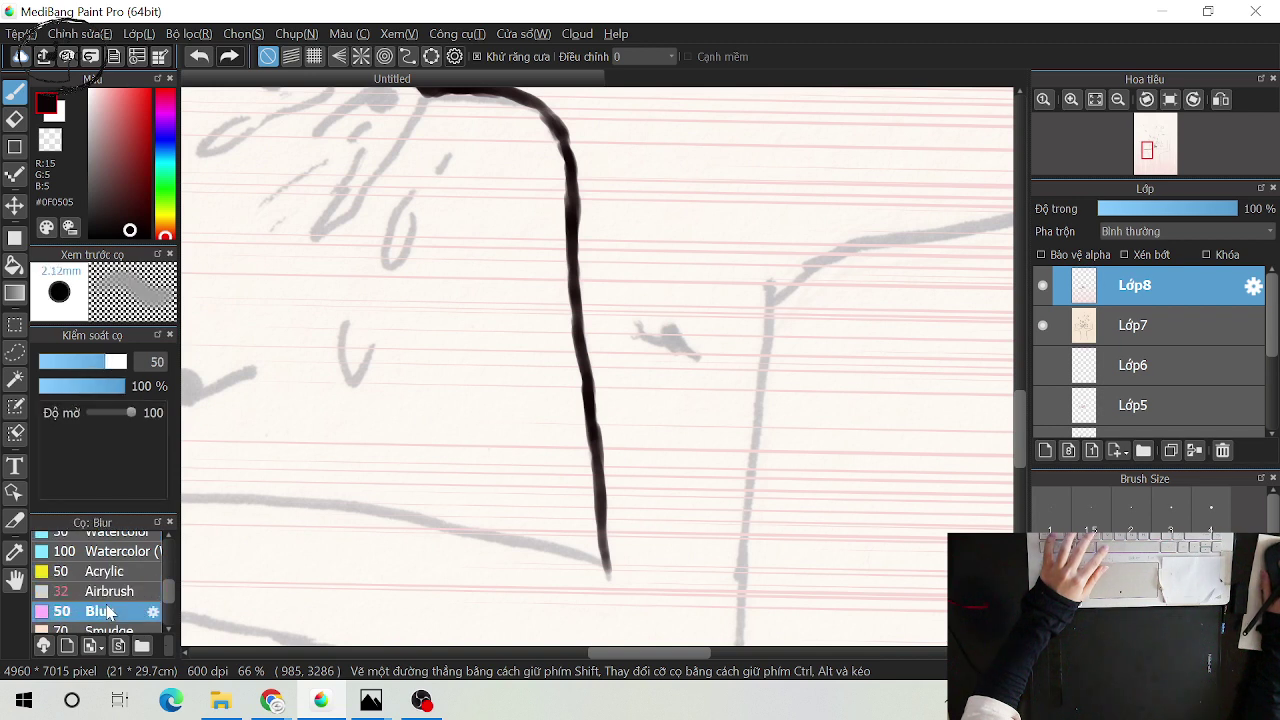
pyautogui.scroll(-1, 110, 612)
pyautogui.click(110, 612)
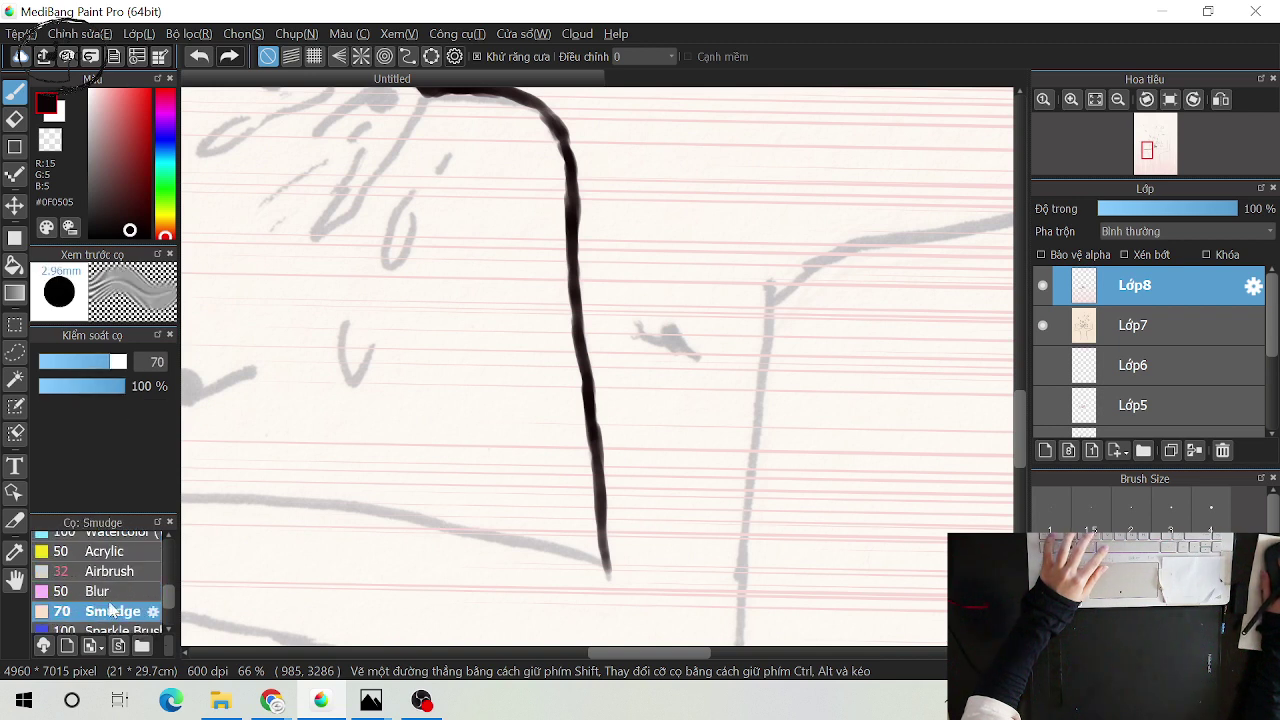
pyautogui.scroll(-2, 113, 610)
pyautogui.click(117, 596)
pyautogui.scroll(-1, 115, 607)
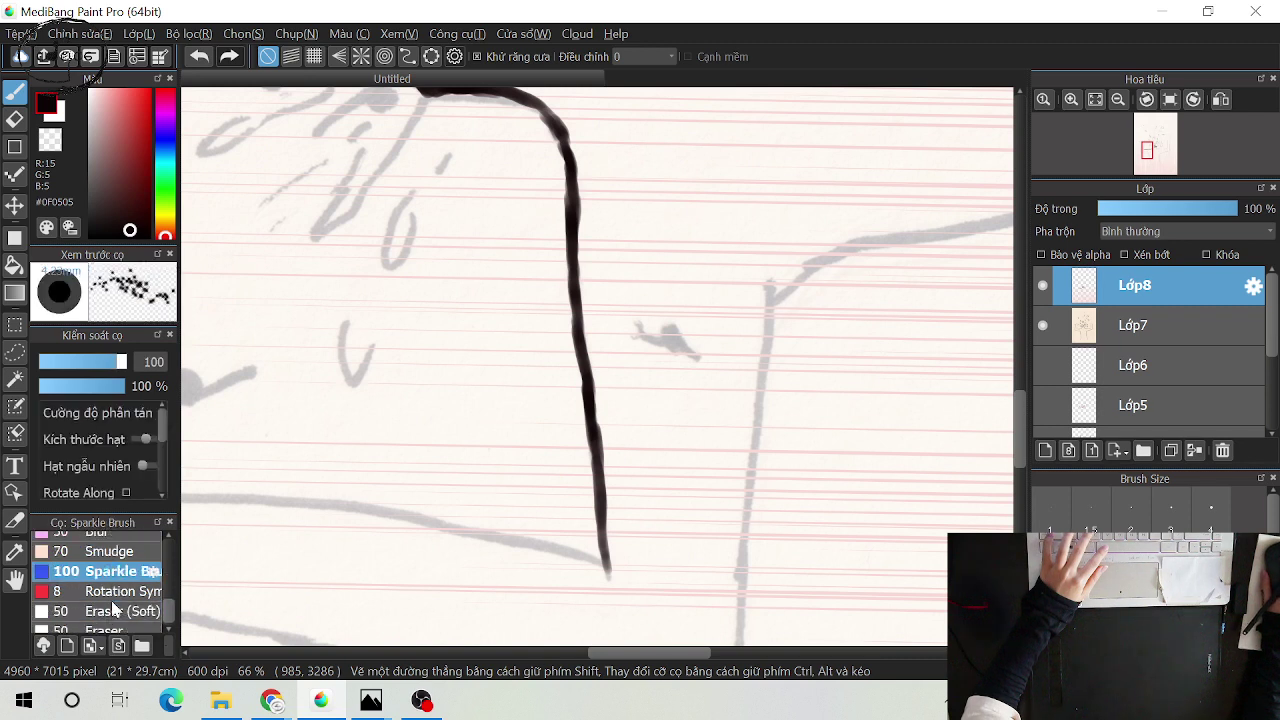
pyautogui.click(116, 611)
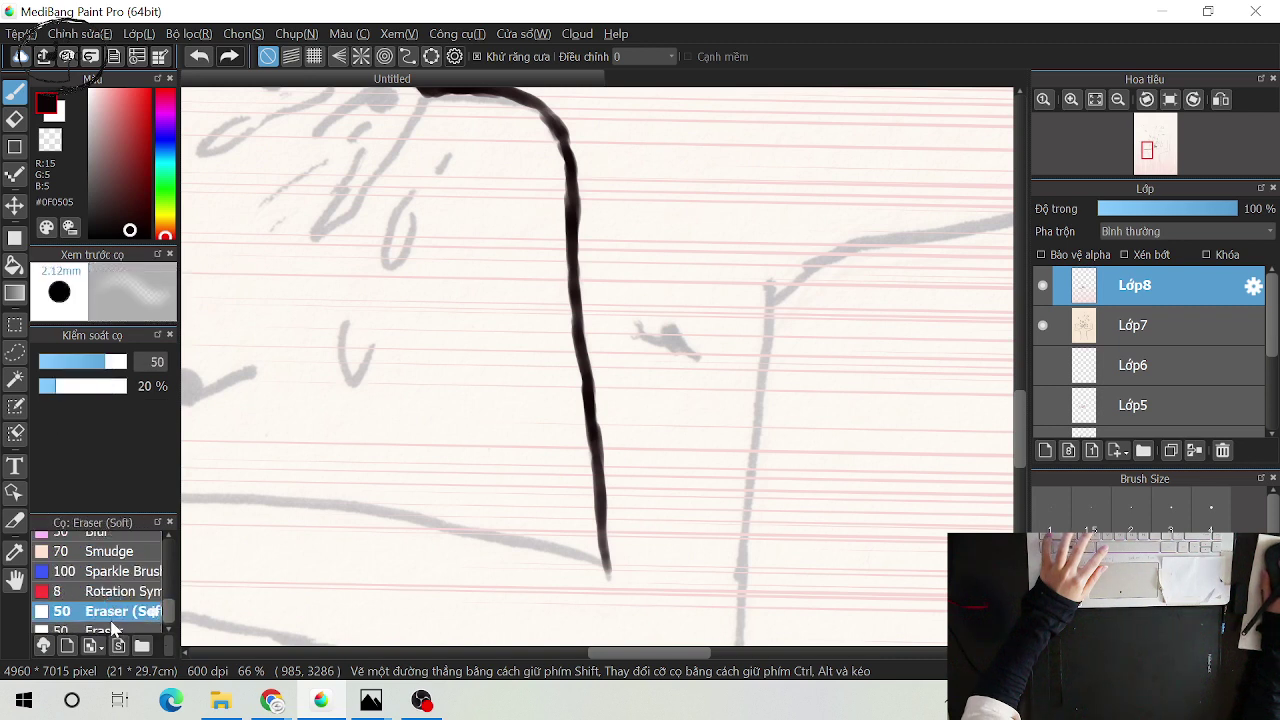
pyautogui.scroll(-1, 113, 628)
pyautogui.click(113, 624)
# Go back through the brush list and reselect the size 50 Watercolor brush
pyautogui.scroll(2, 97, 543)
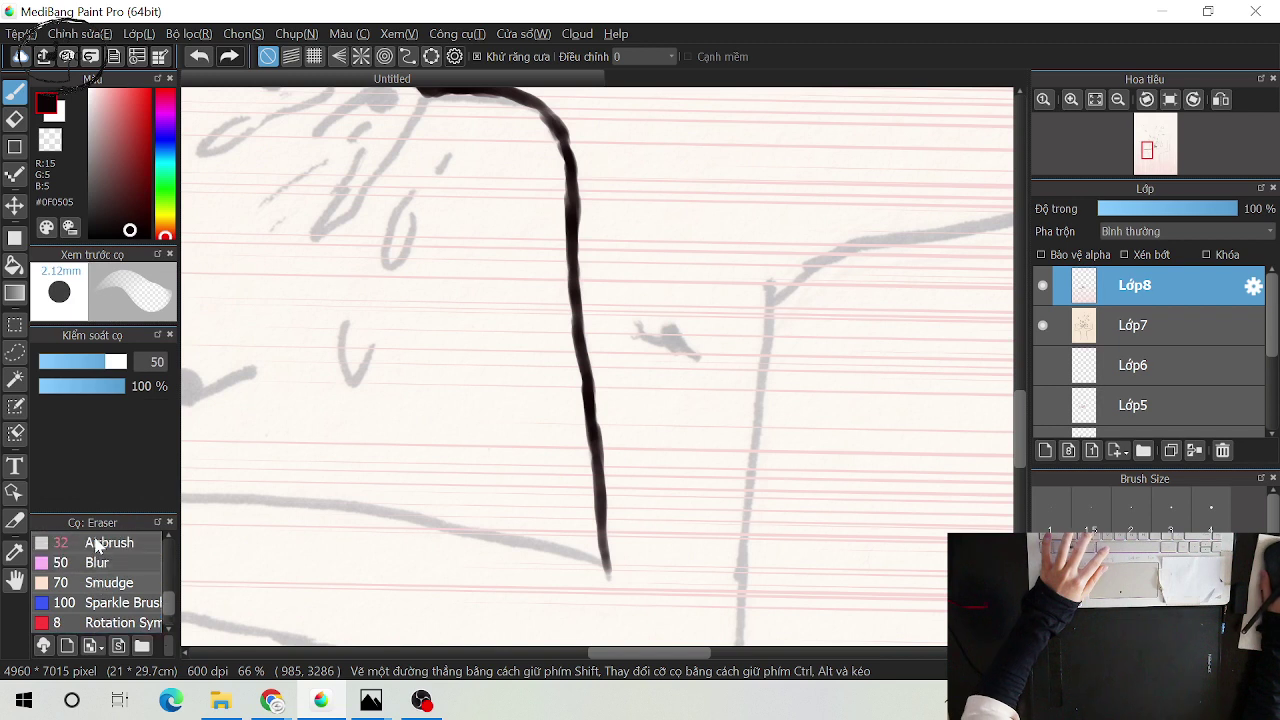
pyautogui.scroll(2, 97, 543)
pyautogui.click(100, 543)
pyautogui.scroll(1, 103, 550)
pyautogui.scroll(1, 105, 560)
pyautogui.click(107, 565)
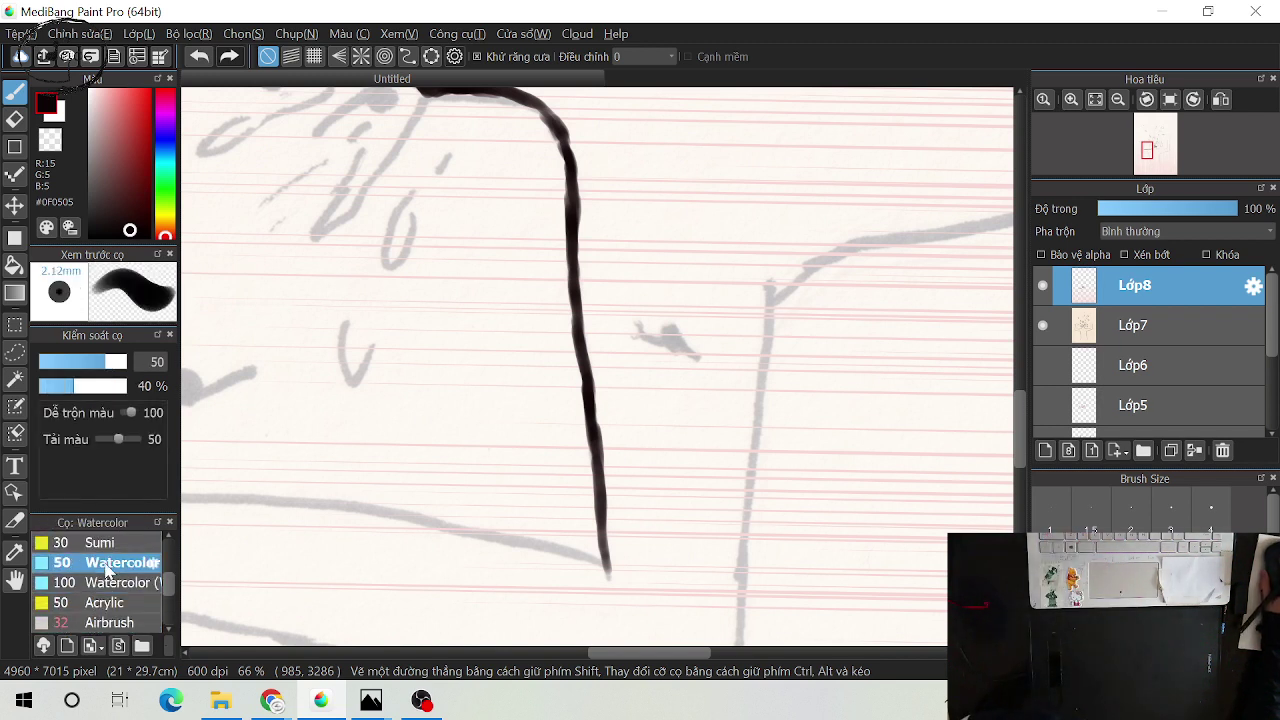
pyautogui.click(117, 545)
pyautogui.click(120, 565)
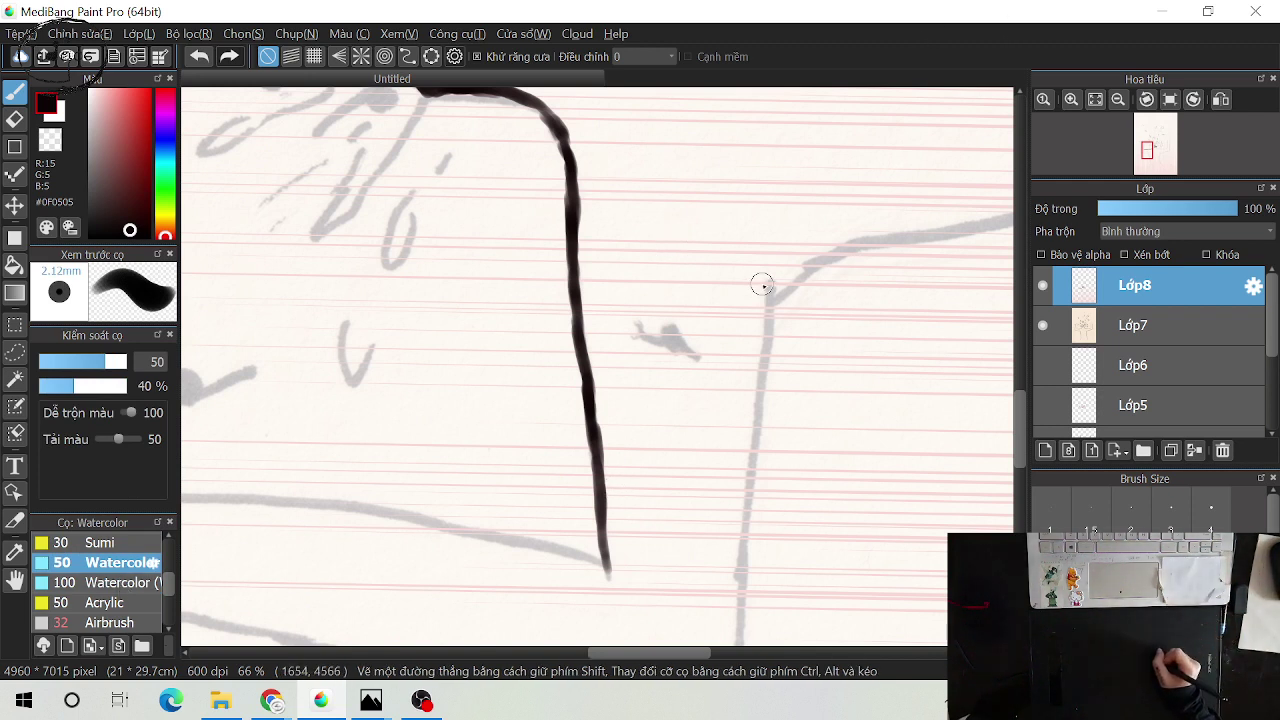
# Undo a trial dab on the second vertical sketch line and set the Watercolor brush to 72% opacity and size 24
pyautogui.moveTo(763, 290); pyautogui.dragTo(765, 312)
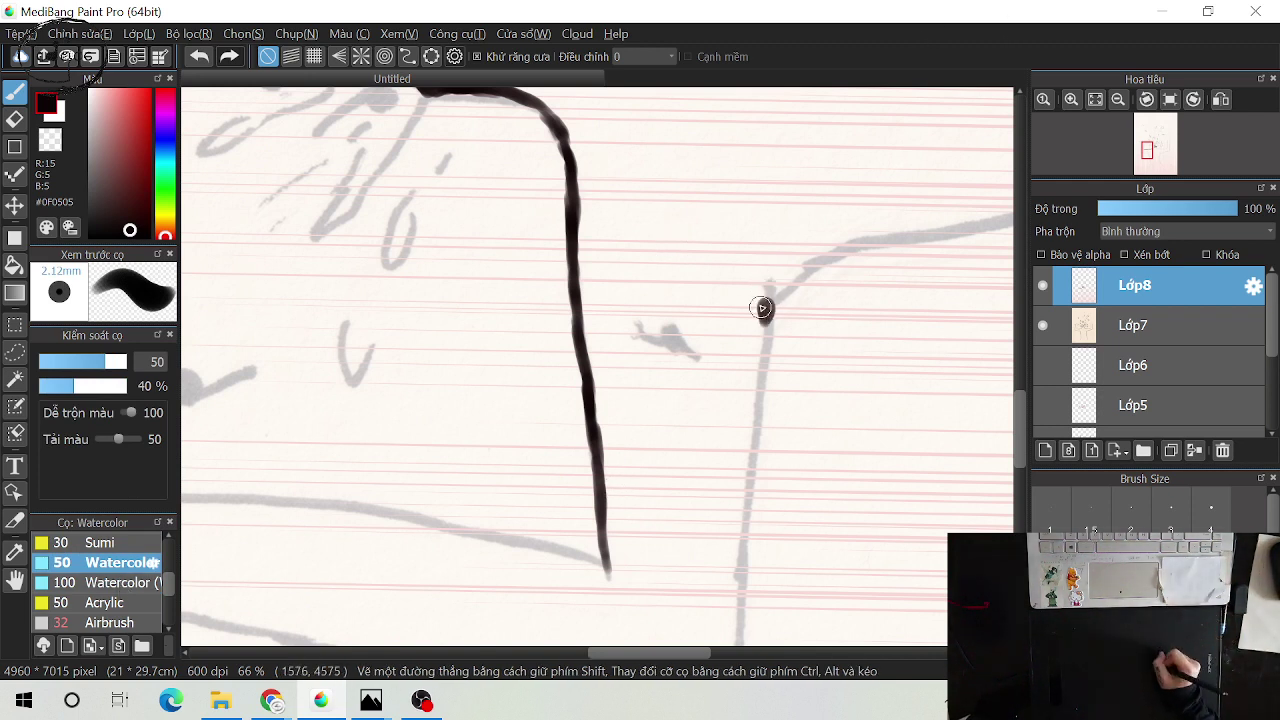
pyautogui.hotkey('ctrl', 'z')
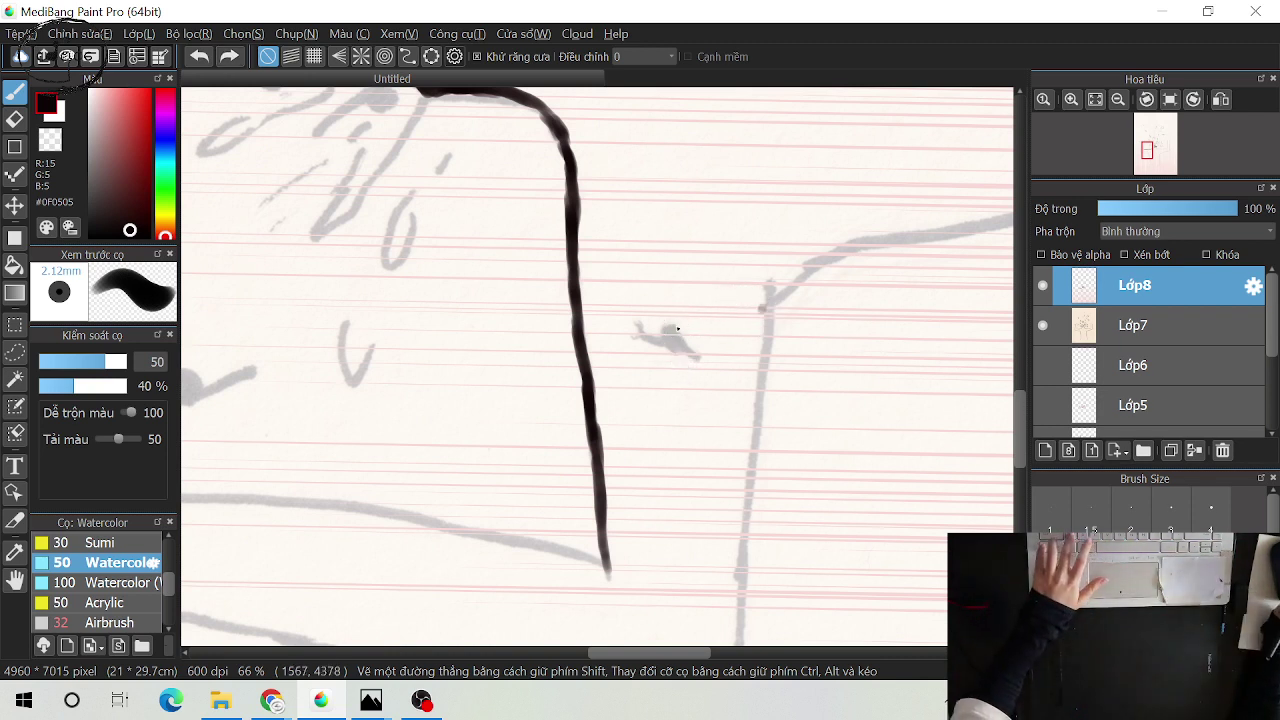
pyautogui.click(102, 386)
pyautogui.click(86, 364)
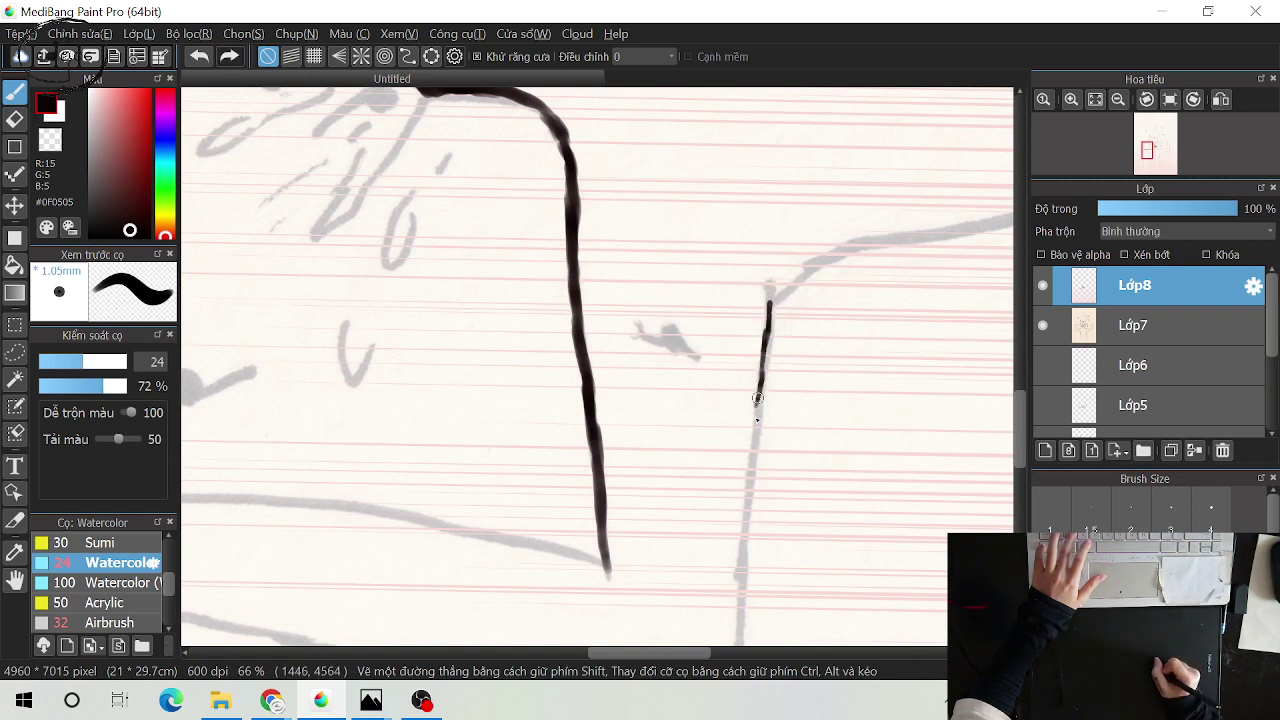
# Try inking the upper part of the second vertical line, set the brush size to 62 and undo the thin strokes
pyautogui.hotkey('ctrl', 'z')
pyautogui.moveTo(761, 394); pyautogui.dragTo(756, 436)
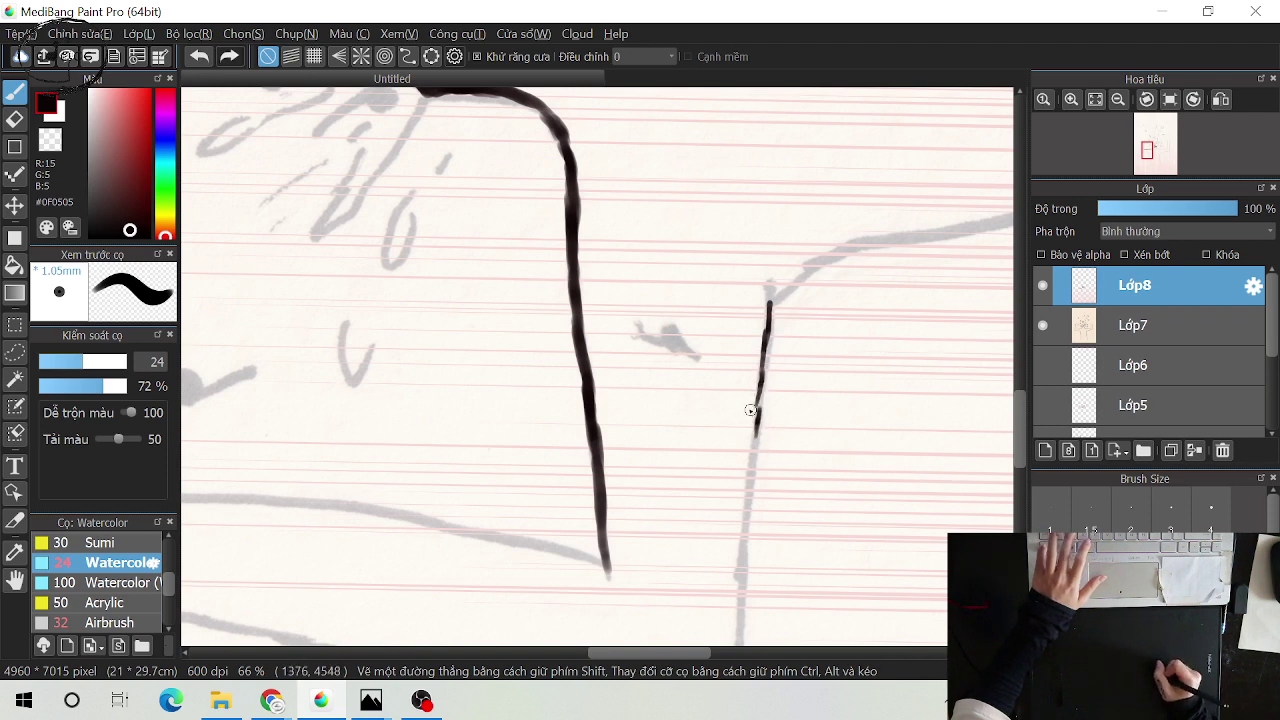
pyautogui.click(109, 364)
pyautogui.hotkey('ctrl', 'z')
pyautogui.hotkey('ctrl', 'z')
pyautogui.hotkey('ctrl', 'z')
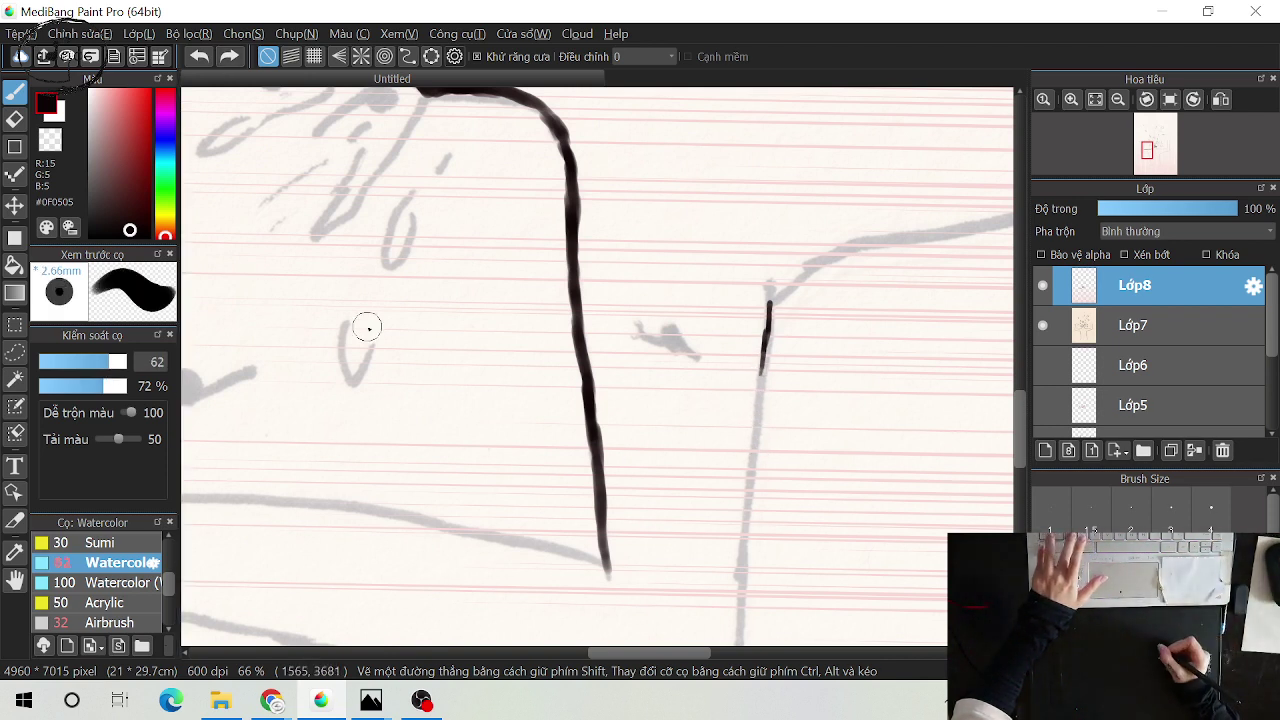
pyautogui.hotkey('ctrl', 'z')
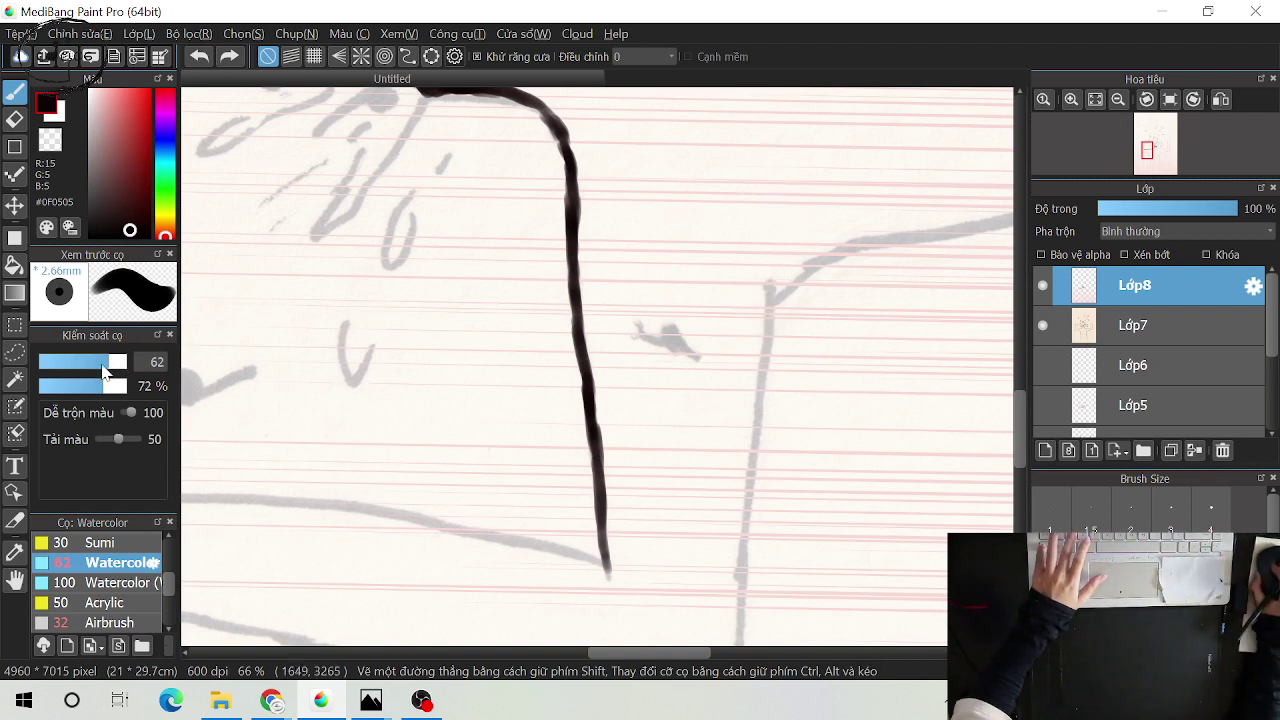
# Dab ink at the top of the second vertical line with a size 44 brush and reduce the brush size to 31
pyautogui.moveTo(104, 372); pyautogui.dragTo(97, 372)
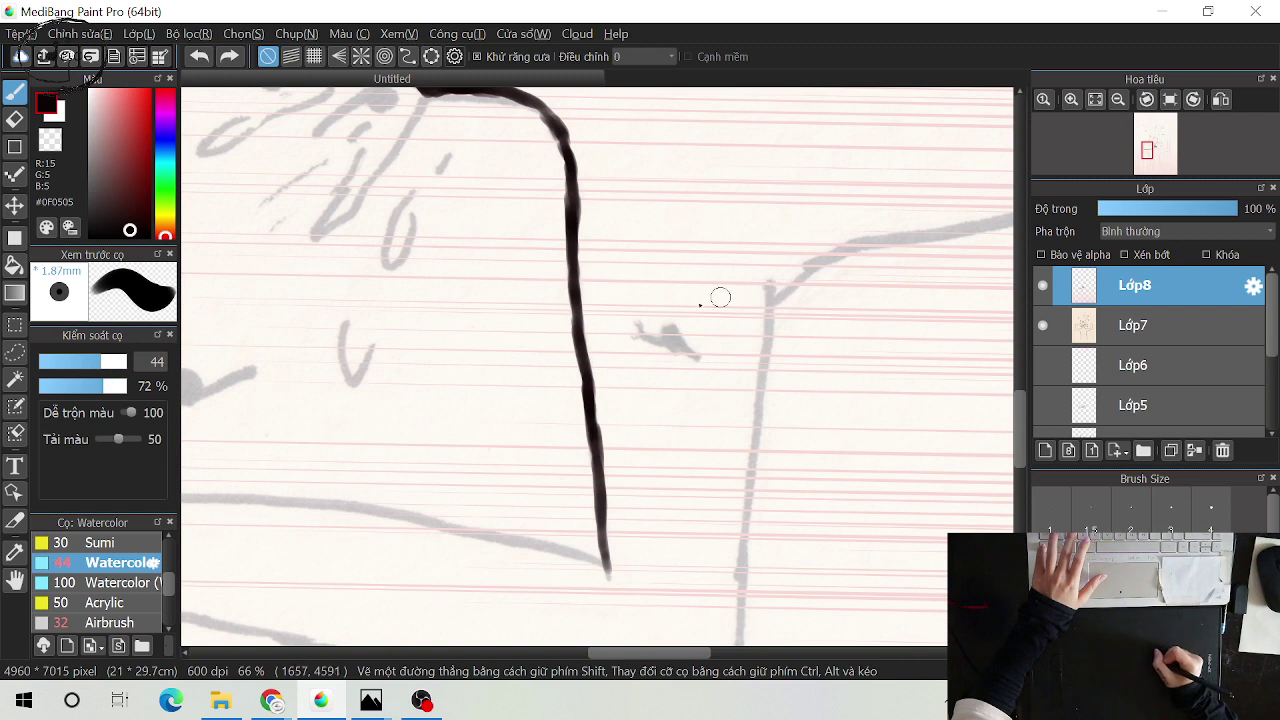
pyautogui.click(766, 309)
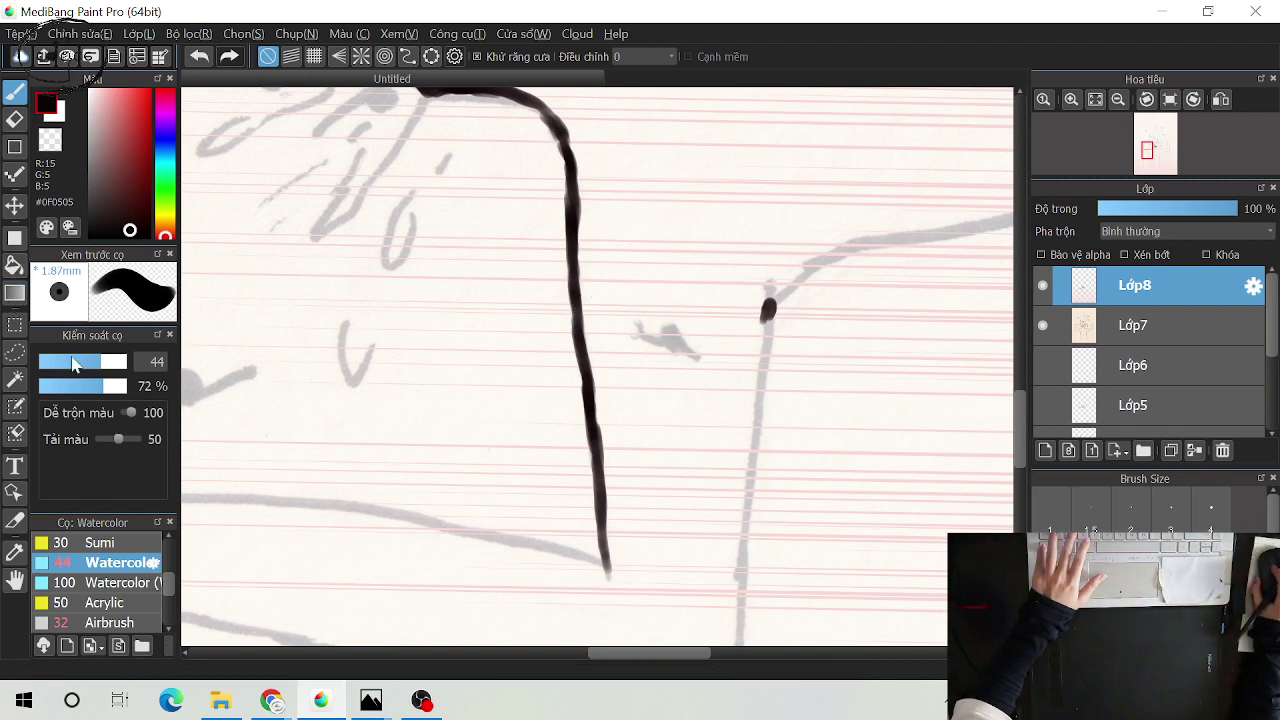
pyautogui.moveTo(91, 369); pyautogui.dragTo(88, 369)
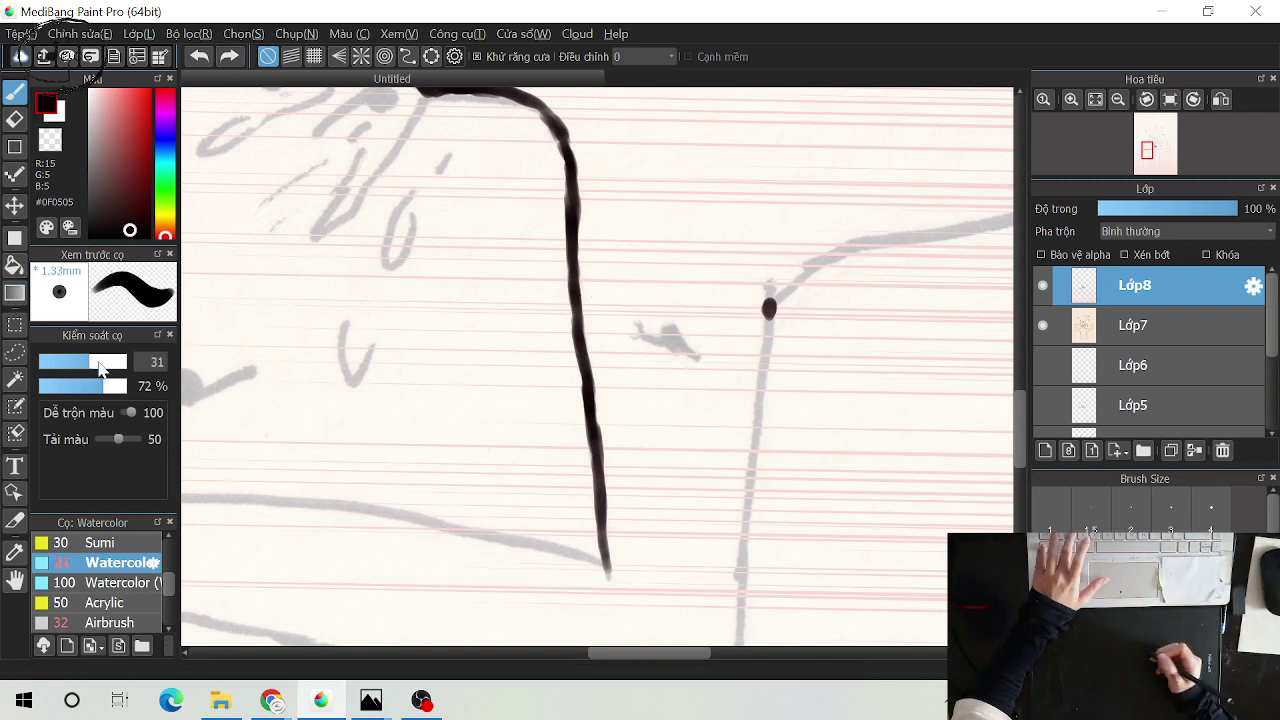
# Set the Watercolor brush size to 36 and undo the trial strokes at the top of the second vertical line
pyautogui.hotkey('ctrl', 'z')
pyautogui.click(768, 318)
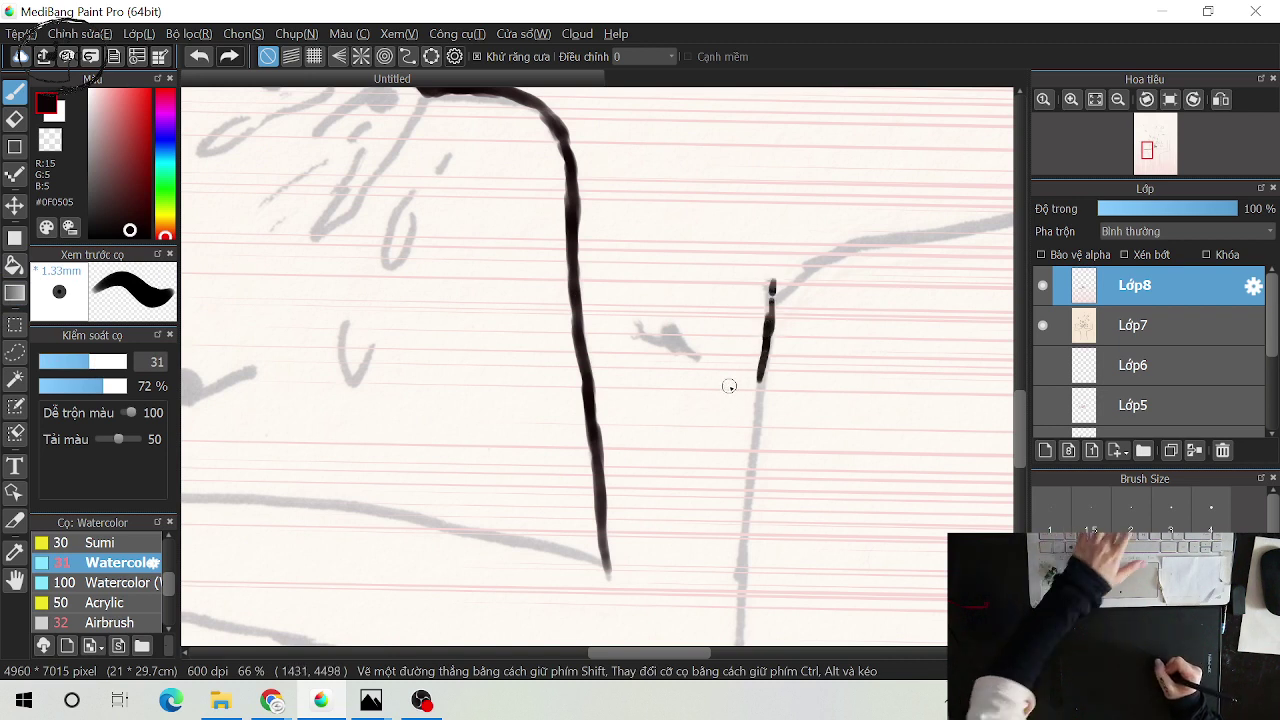
pyautogui.press('XF86AudioLowerVolume')
pyautogui.press('XF86AudioLowerVolume')
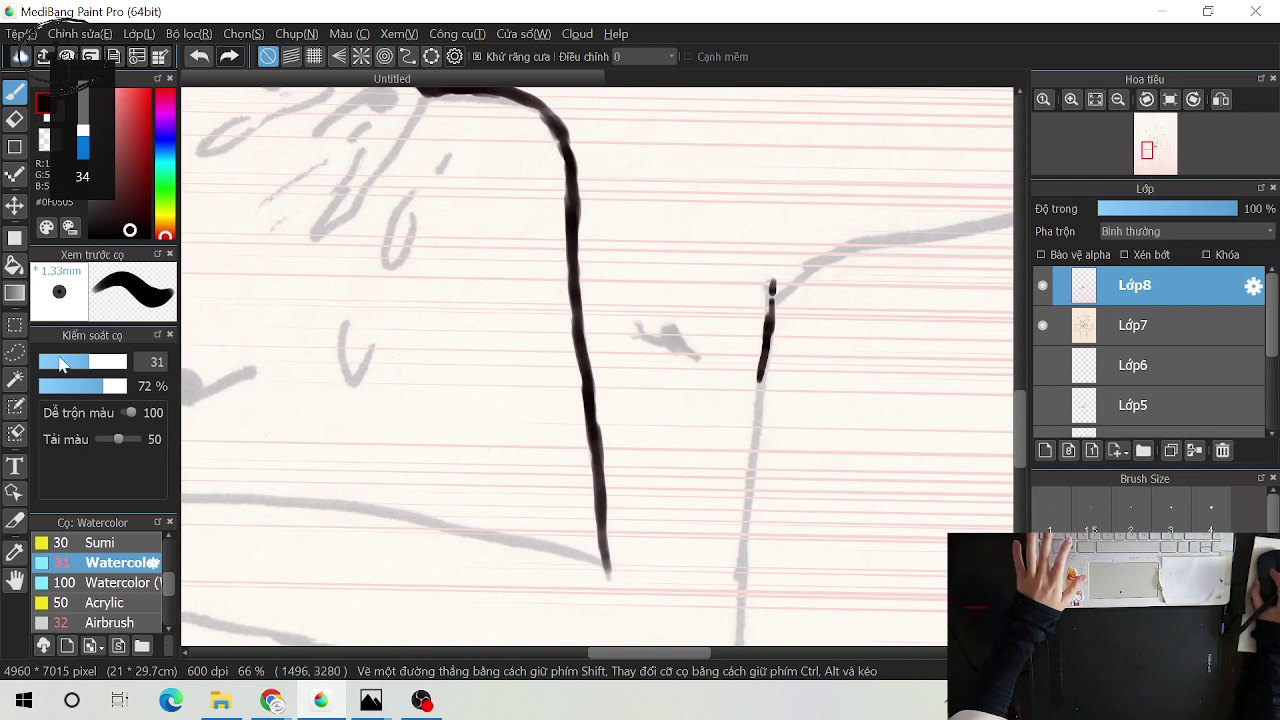
pyautogui.click(95, 369)
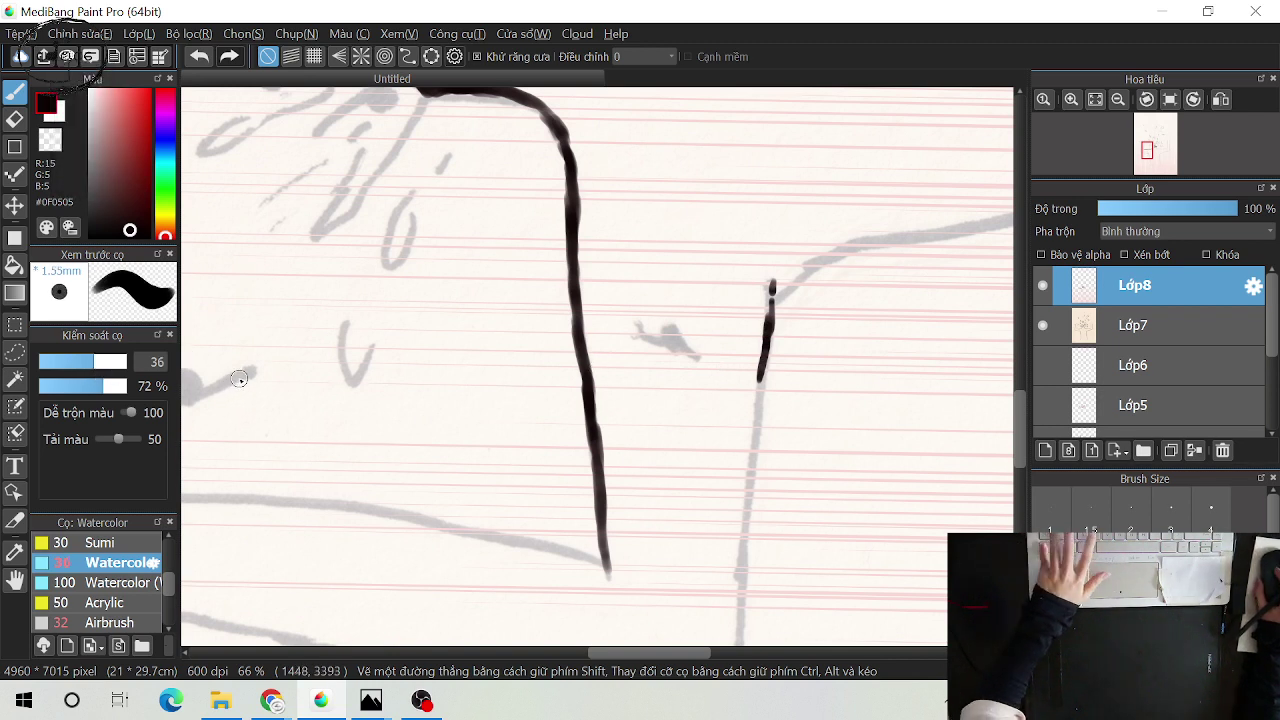
pyautogui.hotkey('ctrl', 'z')
pyautogui.hotkey('ctrl', 'z')
pyautogui.hotkey('ctrl', 'z')
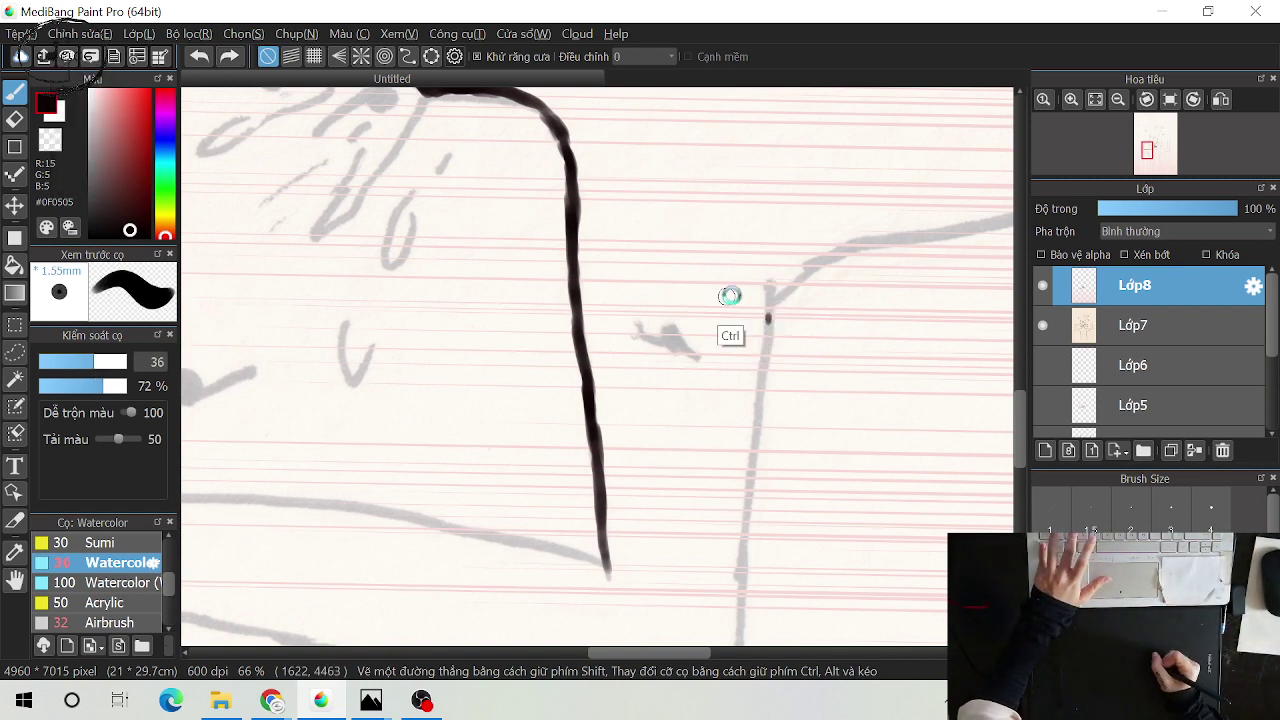
# Ink the second vertical sketch line in black from its top down into the curved corner at its lower end
pyautogui.moveTo(766, 306); pyautogui.dragTo(766, 317)
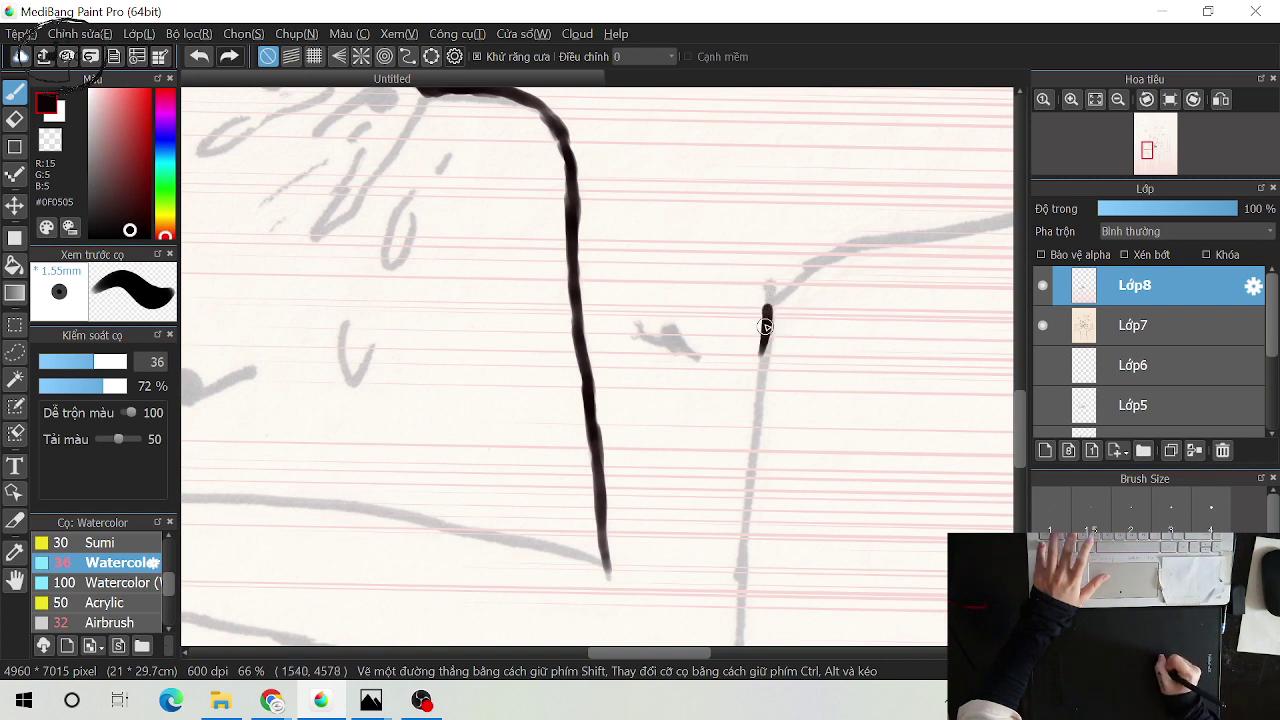
pyautogui.moveTo(763, 364); pyautogui.dragTo(752, 435)
pyautogui.moveTo(759, 376)
pyautogui.mouseDown()
pyautogui.moveTo(745, 553)
pyautogui.moveTo(755, 409)
pyautogui.moveTo(750, 475)
pyautogui.mouseUp()
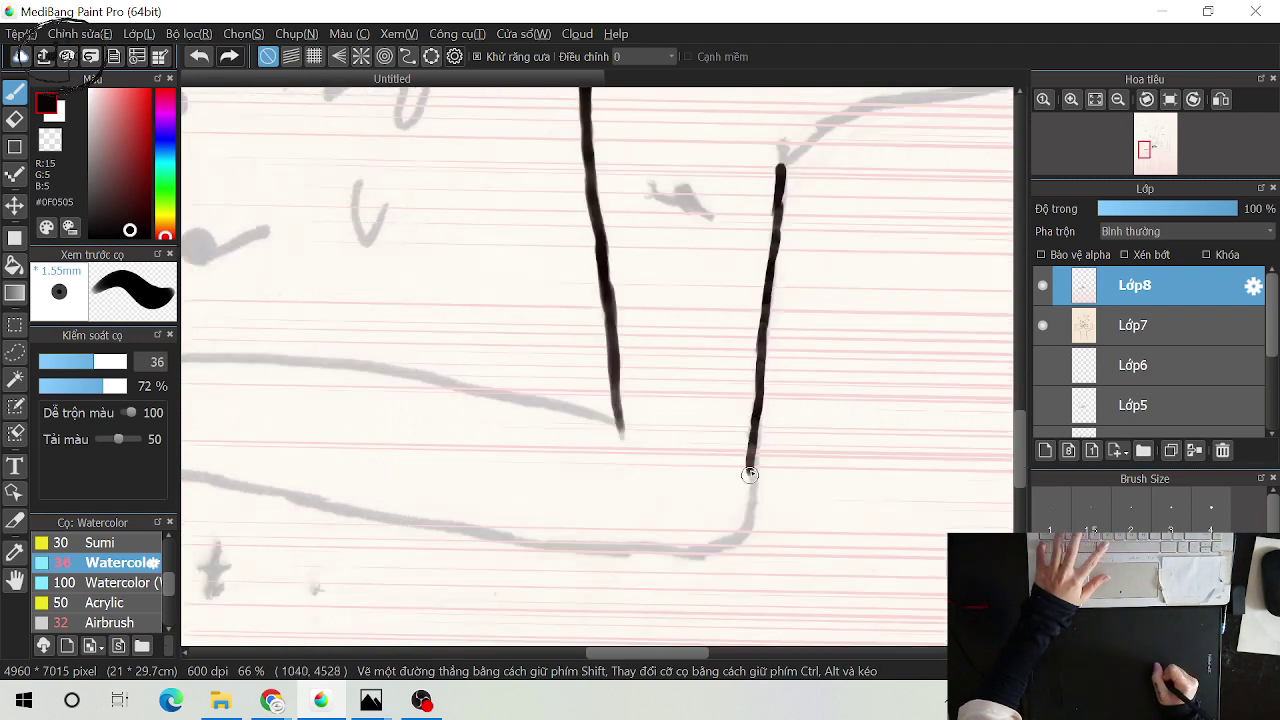
pyautogui.moveTo(760, 392); pyautogui.dragTo(750, 525)
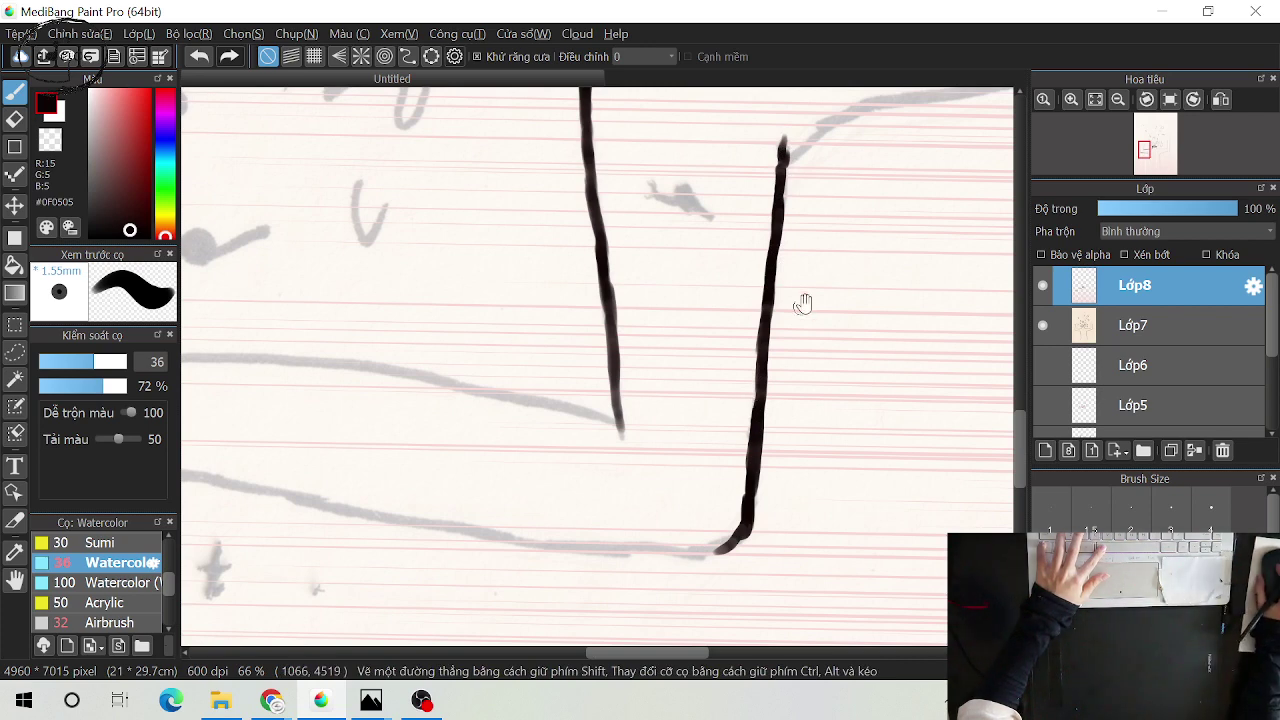
# Ink the rising sketch line that runs from the top of the second vertical line towards the crest, joining both lines
pyautogui.moveTo(844, 257); pyautogui.dragTo(294, 558)
pyautogui.moveTo(296, 559); pyautogui.dragTo(414, 539)
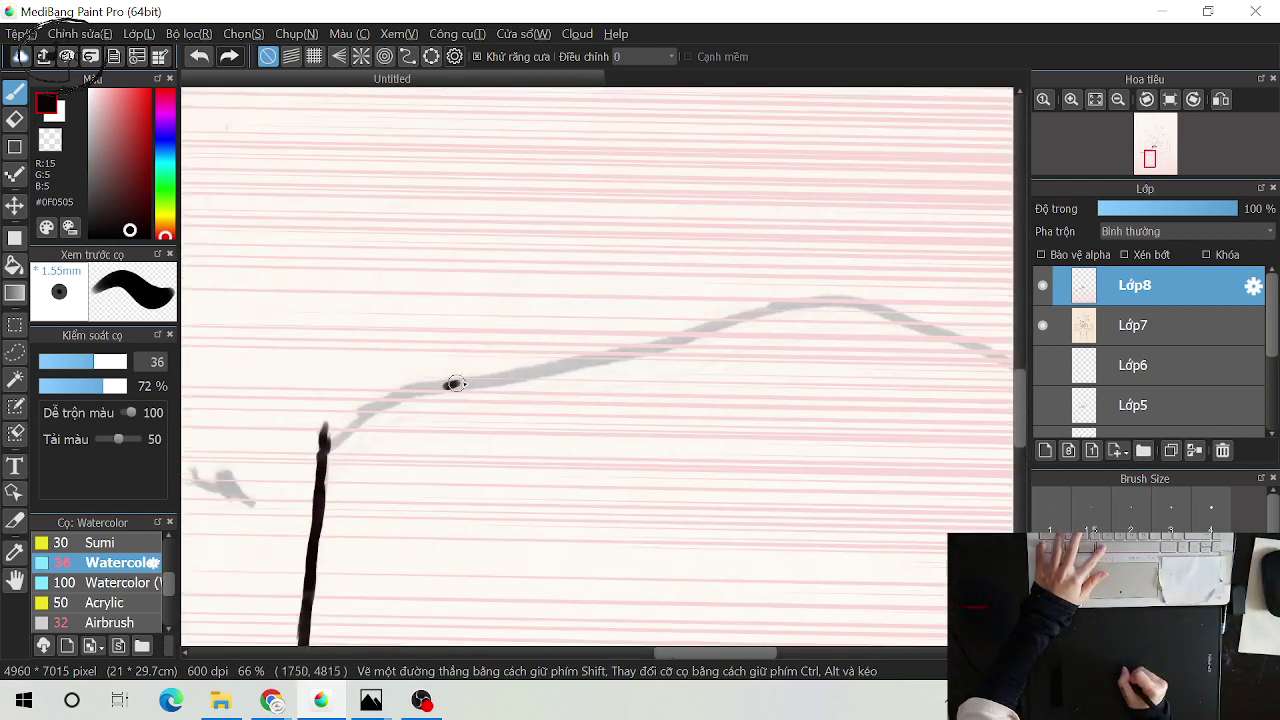
pyautogui.moveTo(470, 382); pyautogui.dragTo(627, 347)
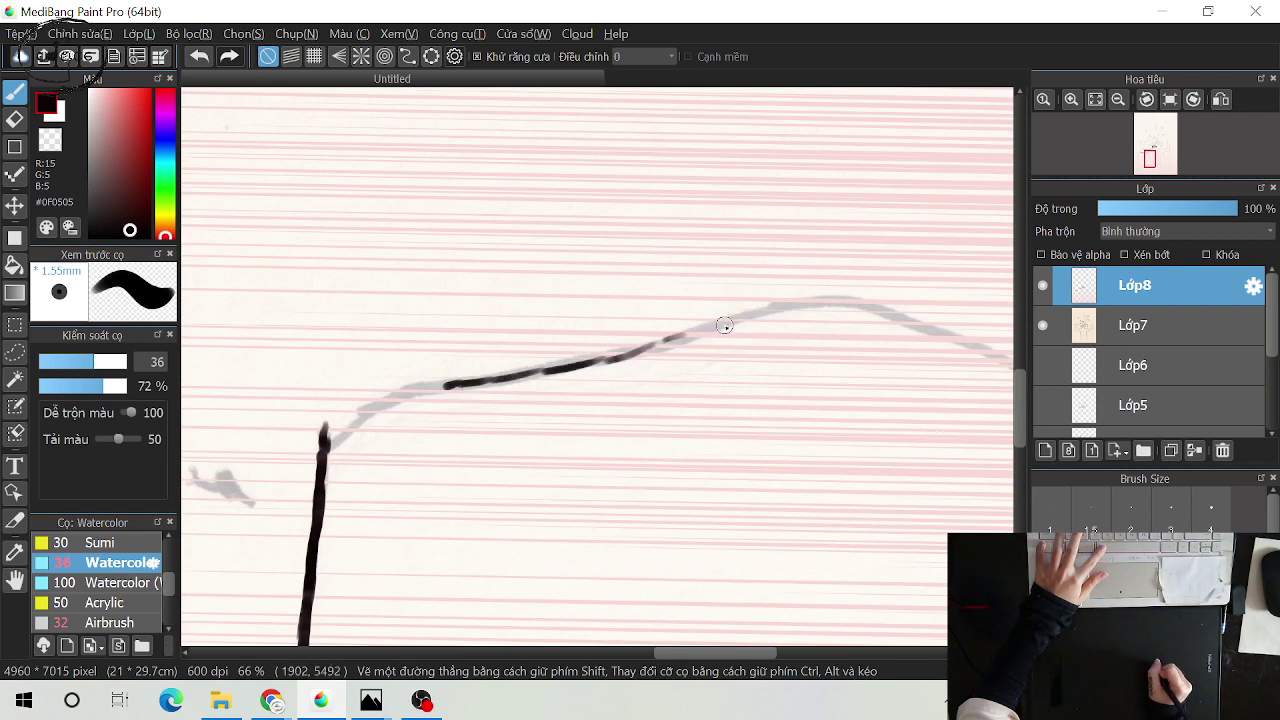
pyautogui.moveTo(728, 322)
pyautogui.mouseDown()
pyautogui.moveTo(589, 369)
pyautogui.moveTo(498, 380)
pyautogui.mouseUp()
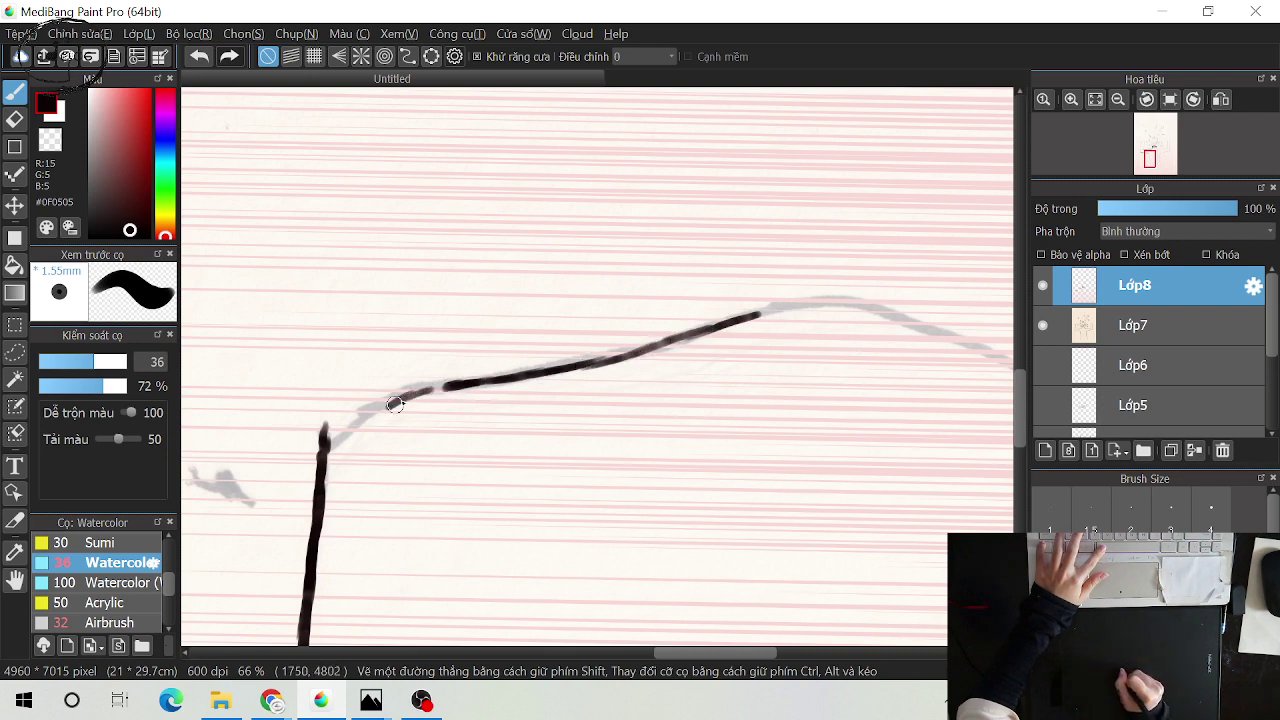
pyautogui.moveTo(395, 404); pyautogui.dragTo(322, 450)
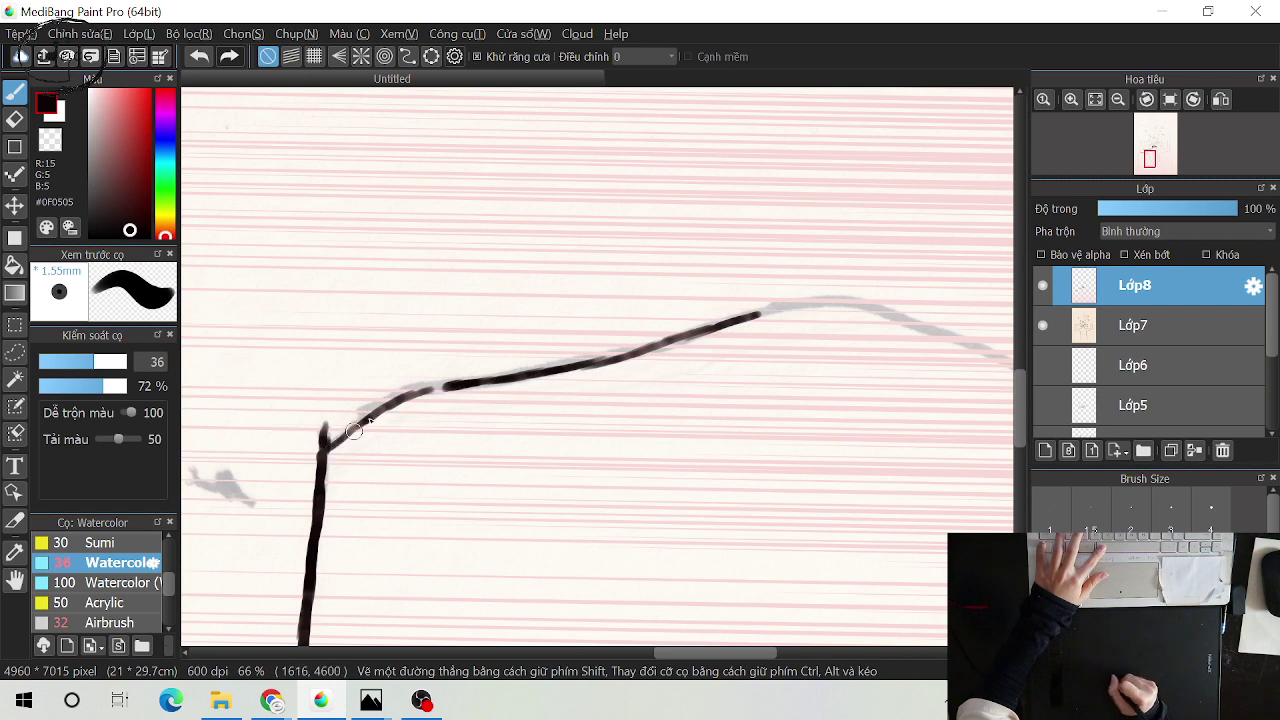
pyautogui.moveTo(447, 386)
pyautogui.mouseDown()
pyautogui.moveTo(451, 384)
pyautogui.moveTo(407, 394)
pyautogui.moveTo(455, 384)
pyautogui.moveTo(378, 414)
pyautogui.moveTo(413, 391)
pyautogui.moveTo(338, 441)
pyautogui.mouseUp()
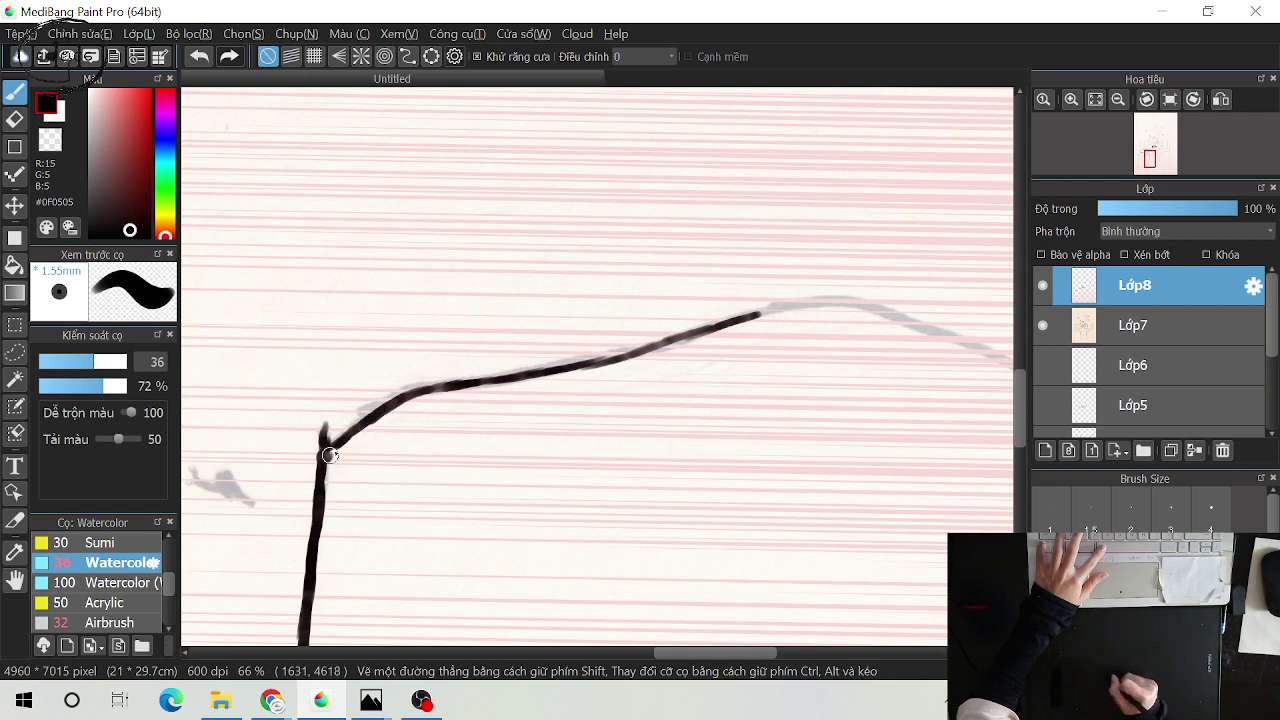
# Try thickening the rising line and extending it to the crest, with a brief Eraser trial on its lower edge
pyautogui.moveTo(346, 436)
pyautogui.mouseDown()
pyautogui.moveTo(432, 386)
pyautogui.moveTo(752, 318)
pyautogui.mouseUp()
pyautogui.moveTo(752, 318)
pyautogui.mouseDown()
pyautogui.moveTo(668, 343)
pyautogui.moveTo(750, 311)
pyautogui.moveTo(689, 330)
pyautogui.moveTo(728, 321)
pyautogui.mouseUp()
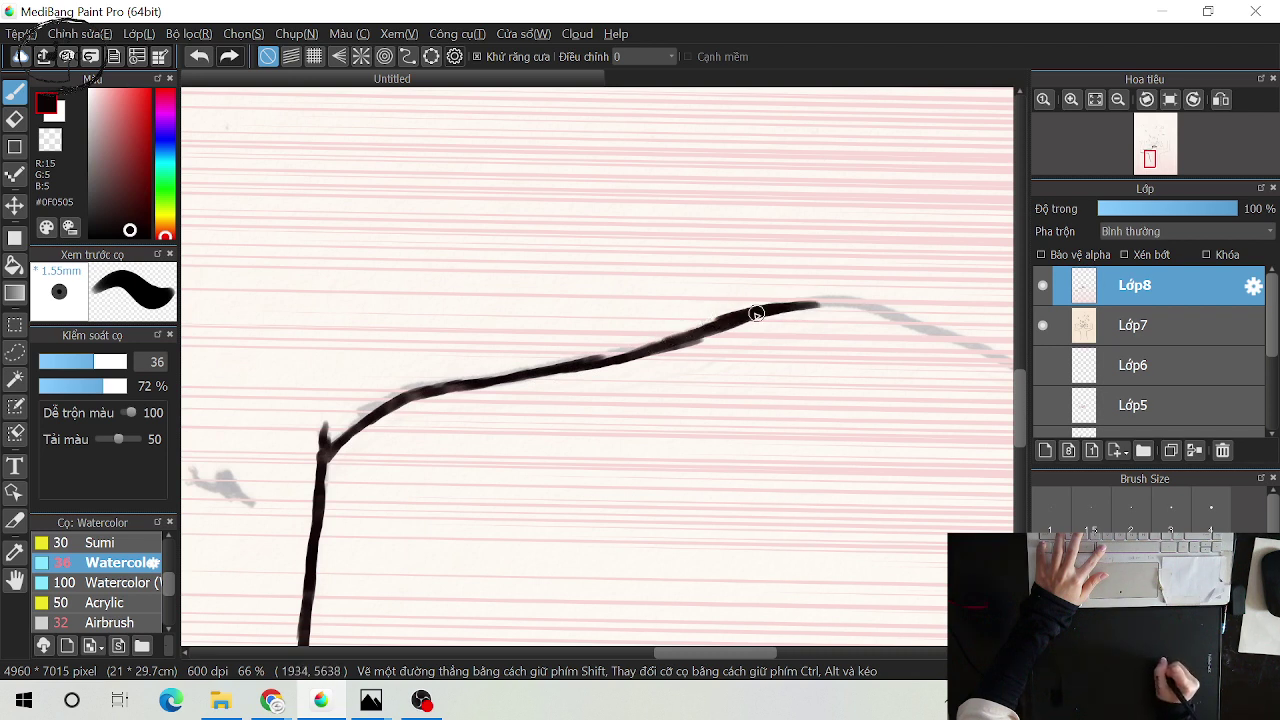
pyautogui.moveTo(622, 353); pyautogui.dragTo(794, 310)
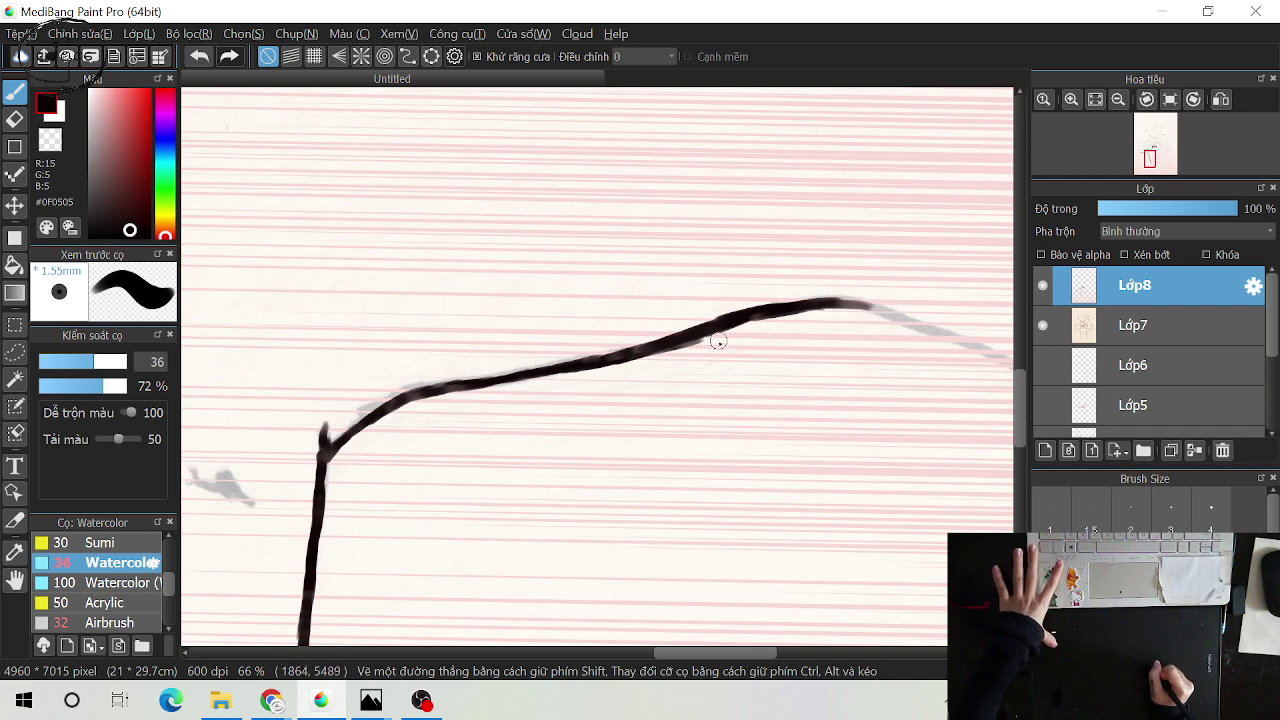
pyautogui.press('e')
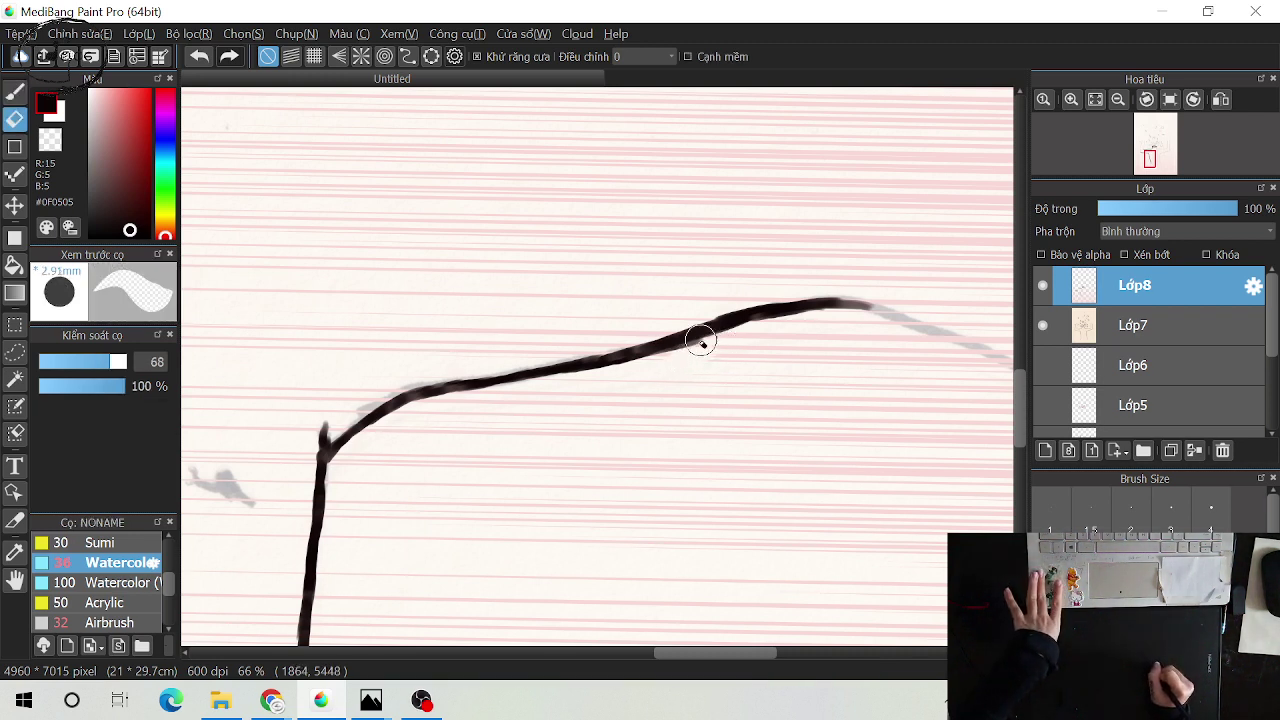
pyautogui.hotkey('ctrl', 'z')
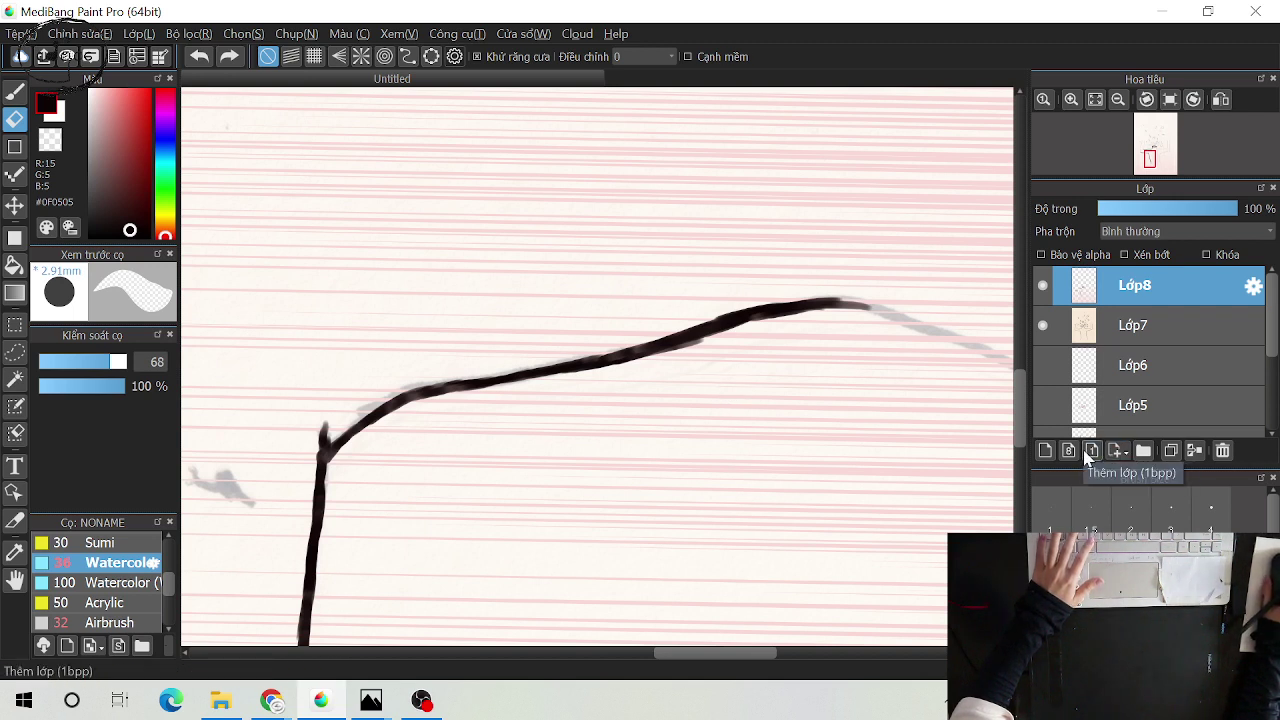
# Add a layer above Lớp8, reselect Lớp8, and undo the layer along with the thickening and crest strokes
pyautogui.click(1050, 451)
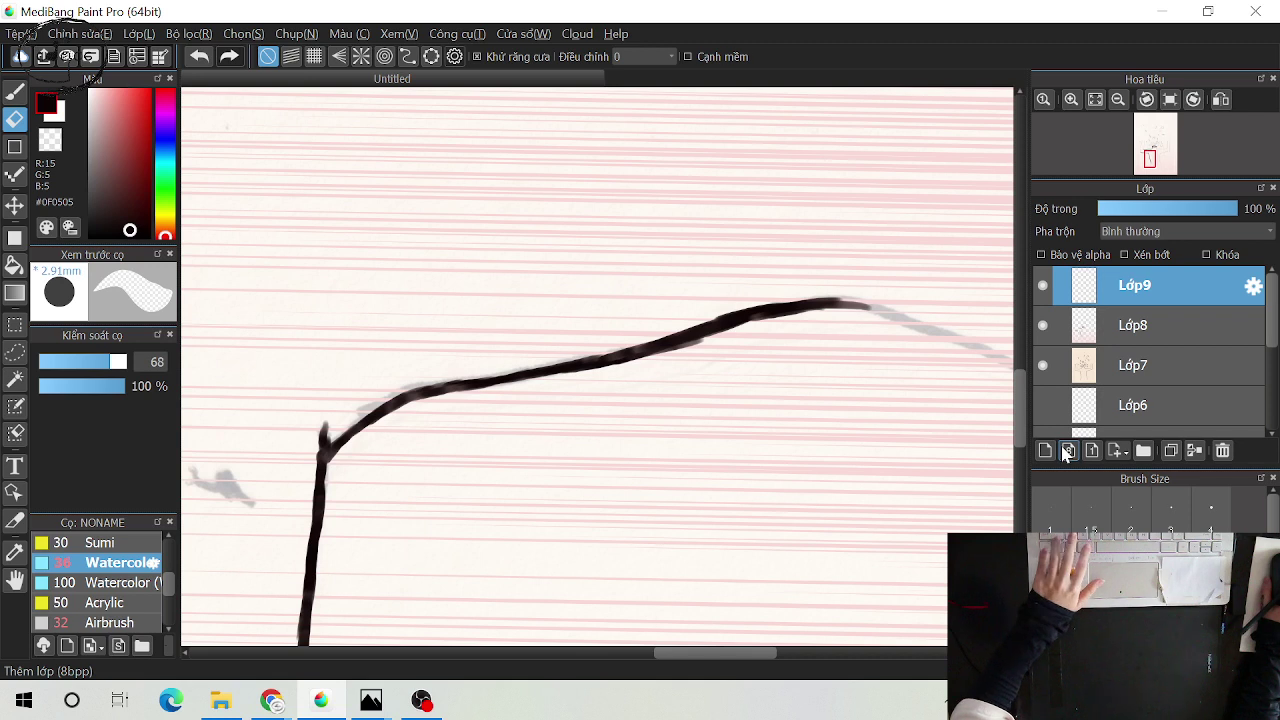
pyautogui.click(1120, 325)
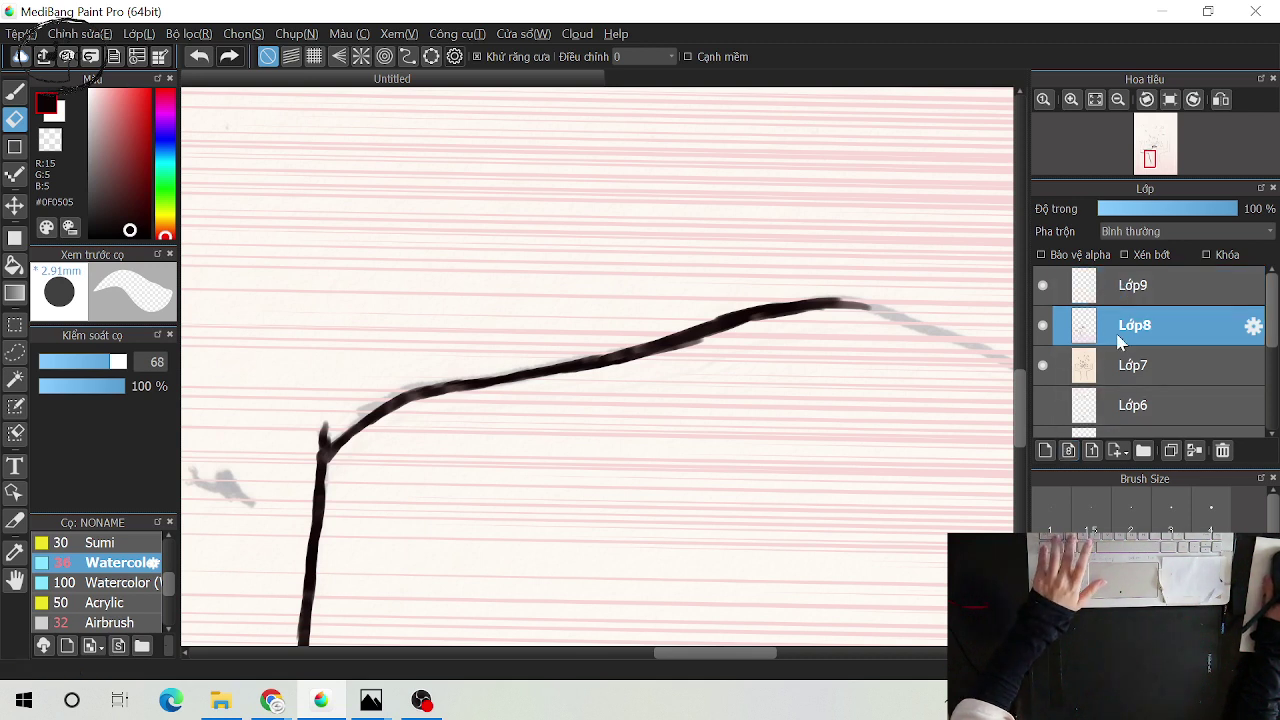
pyautogui.hotkey('ctrl', 'z')
pyautogui.hotkey('ctrl', 'z')
pyautogui.hotkey('ctrl', 'z')
pyautogui.hotkey('ctrl', 'z')
pyautogui.hotkey('ctrl', 'z')
pyautogui.hotkey('ctrl', 'z')
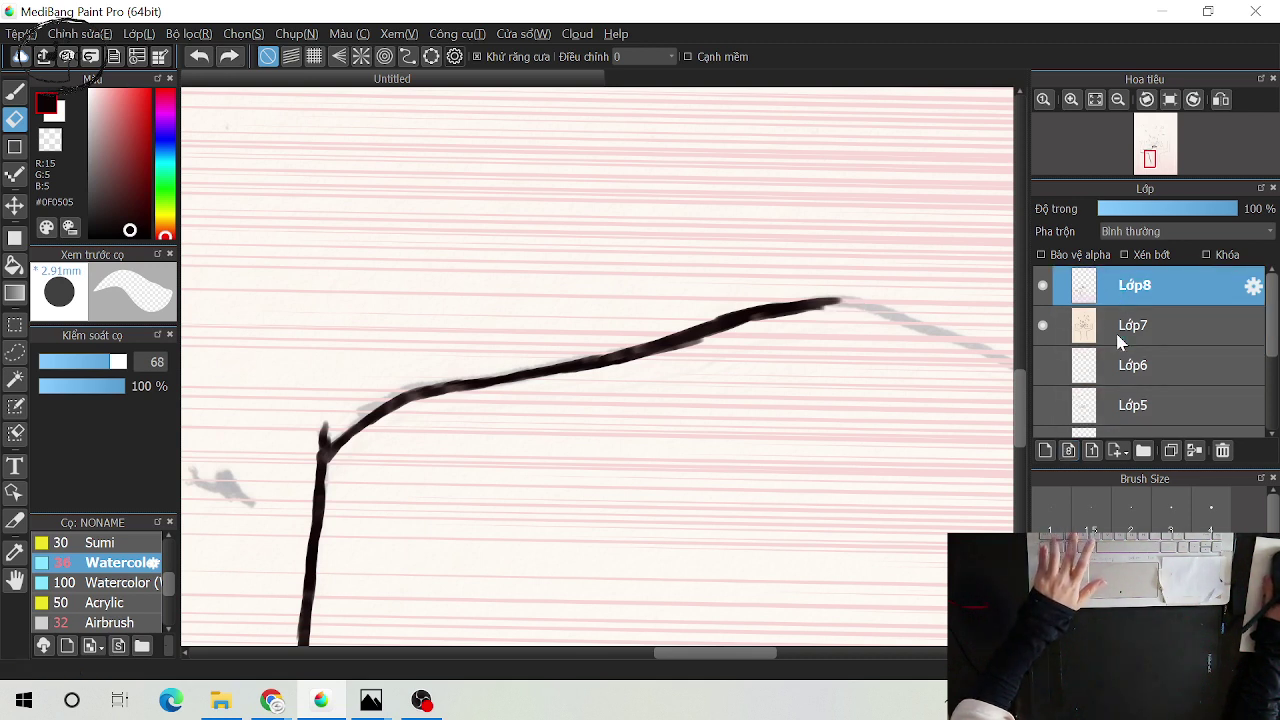
pyautogui.hotkey('ctrl', 'z')
pyautogui.hotkey('ctrl', 'z')
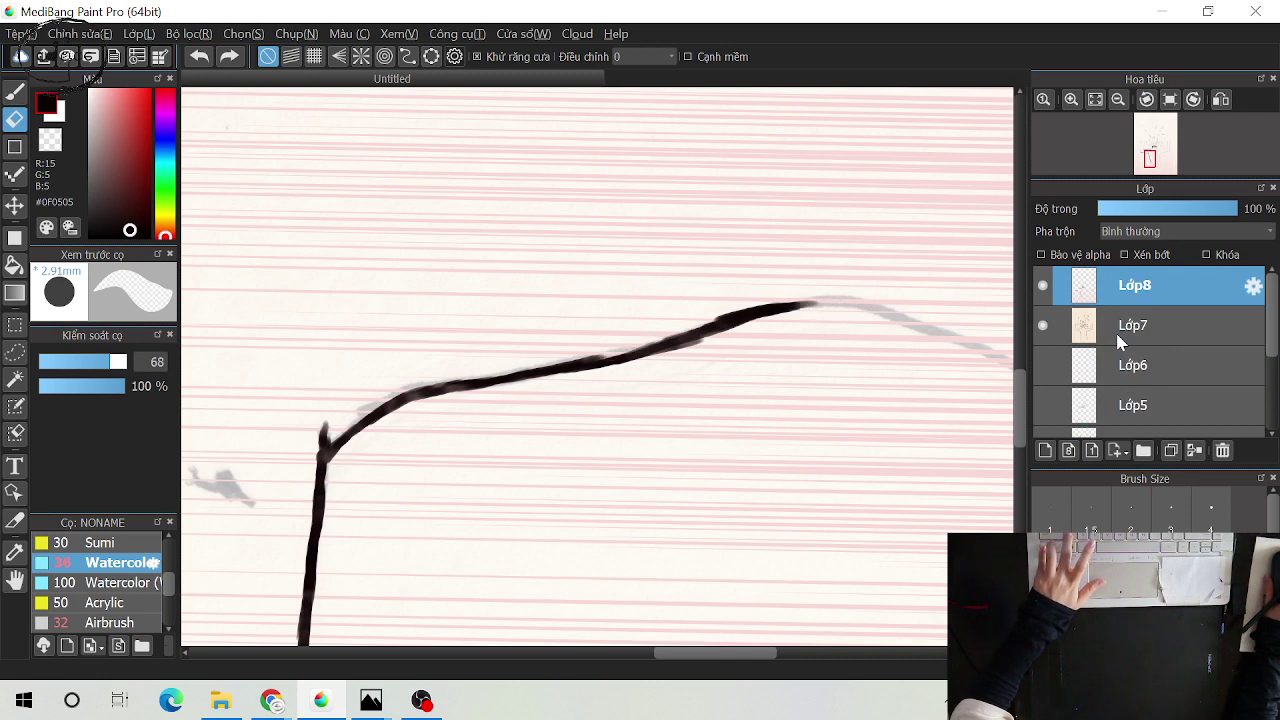
pyautogui.hotkey('ctrl', 'z')
pyautogui.hotkey('ctrl', 'z')
pyautogui.hotkey('ctrl', 'z')
pyautogui.hotkey('ctrl', 'z')
pyautogui.hotkey('ctrl', 'z')
pyautogui.hotkey('ctrl', 'z')
pyautogui.hotkey('ctrl', 'z')
pyautogui.hotkey('ctrl', 'z')
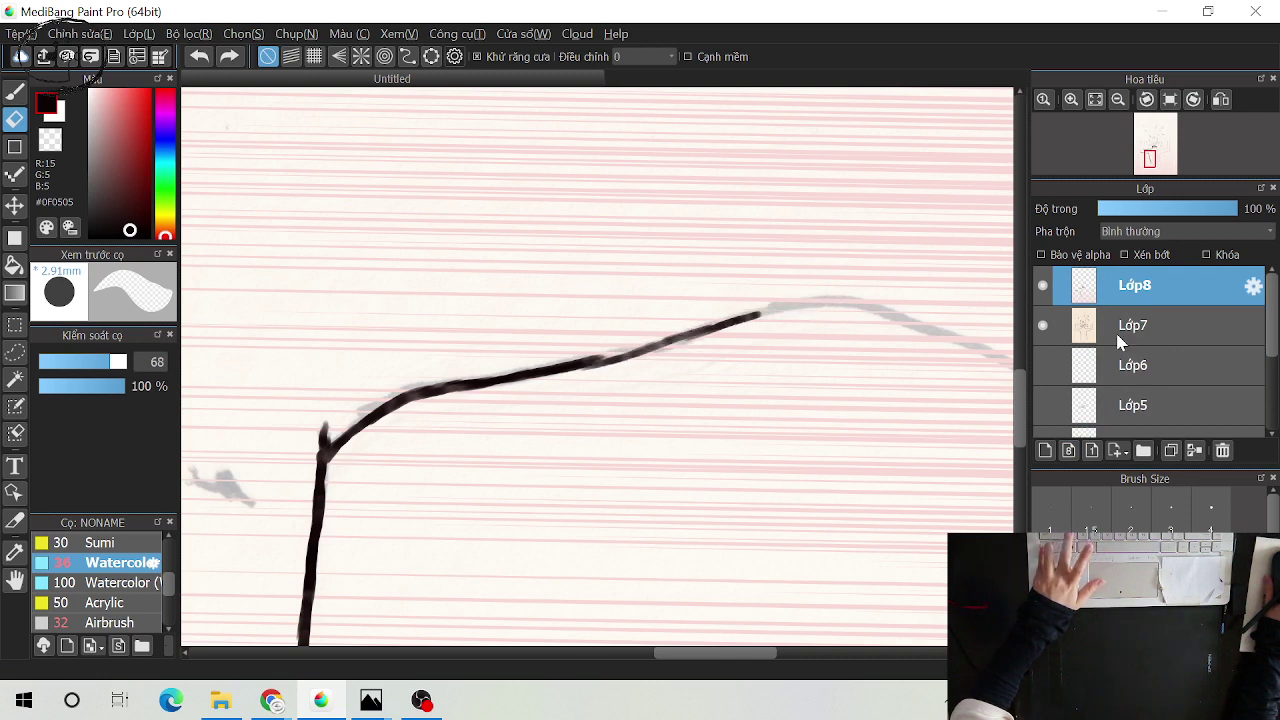
# Add a new empty layer above Lớp8 and switch back to the Watercolor brush
pyautogui.click(1046, 451)
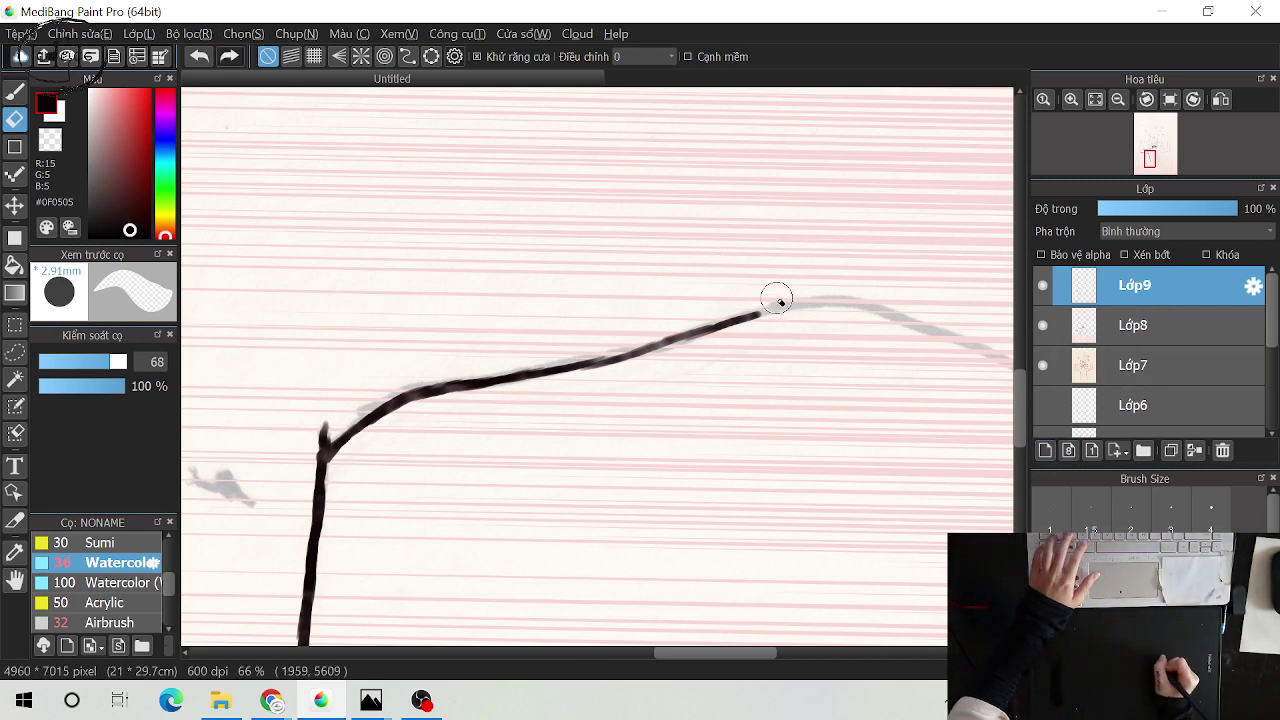
pyautogui.press('b')
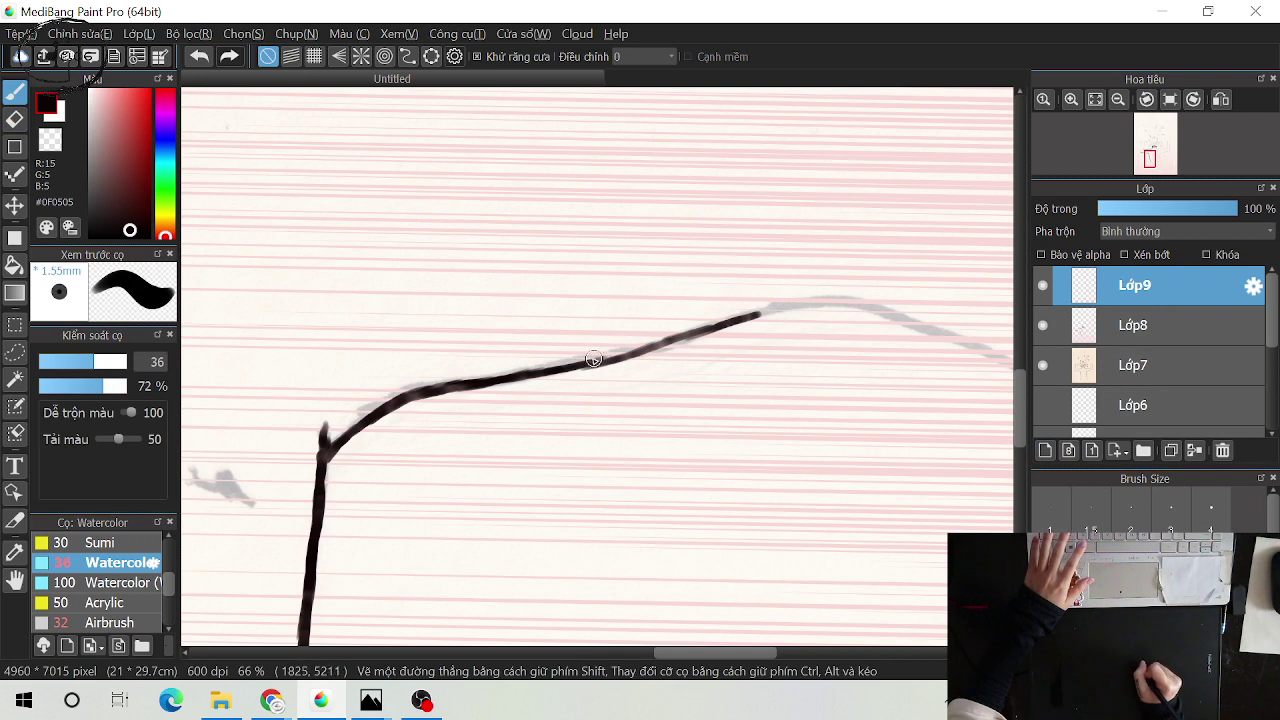
# Try thickening the rising line on the new layer and extending it over the crest
pyautogui.moveTo(548, 365); pyautogui.dragTo(708, 330)
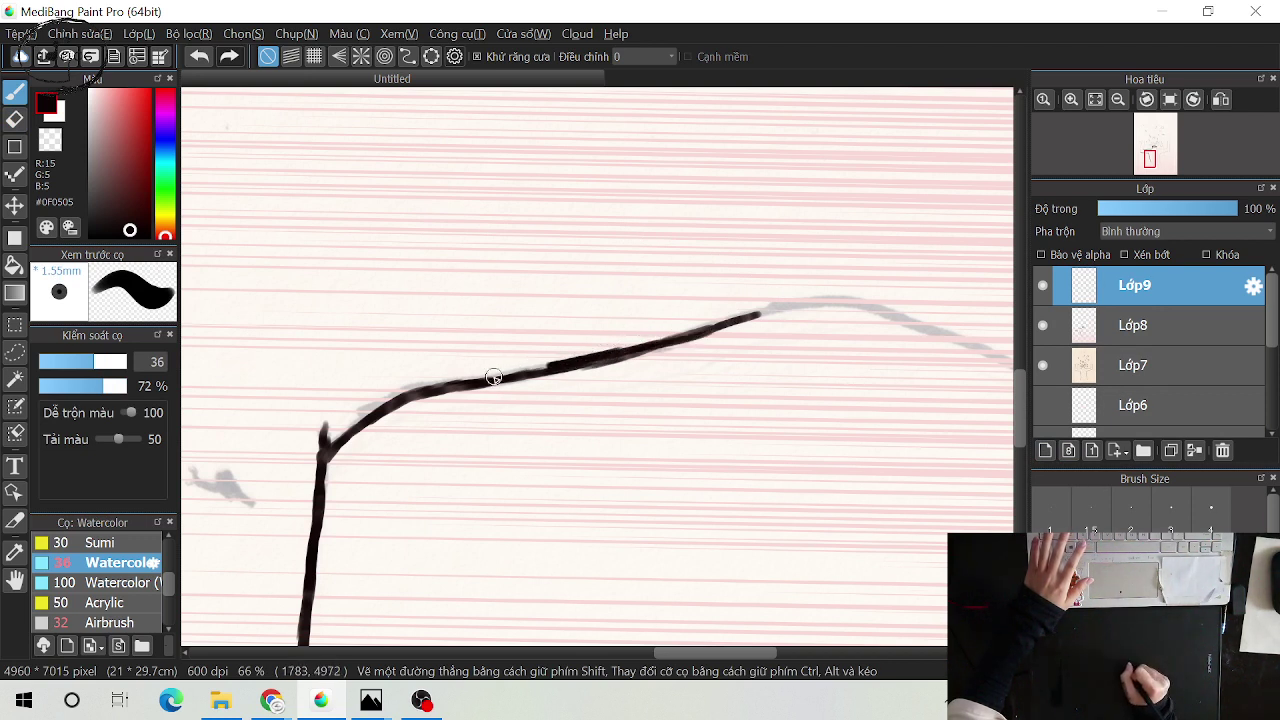
pyautogui.moveTo(515, 373); pyautogui.dragTo(565, 362)
pyautogui.moveTo(480, 380); pyautogui.dragTo(515, 372)
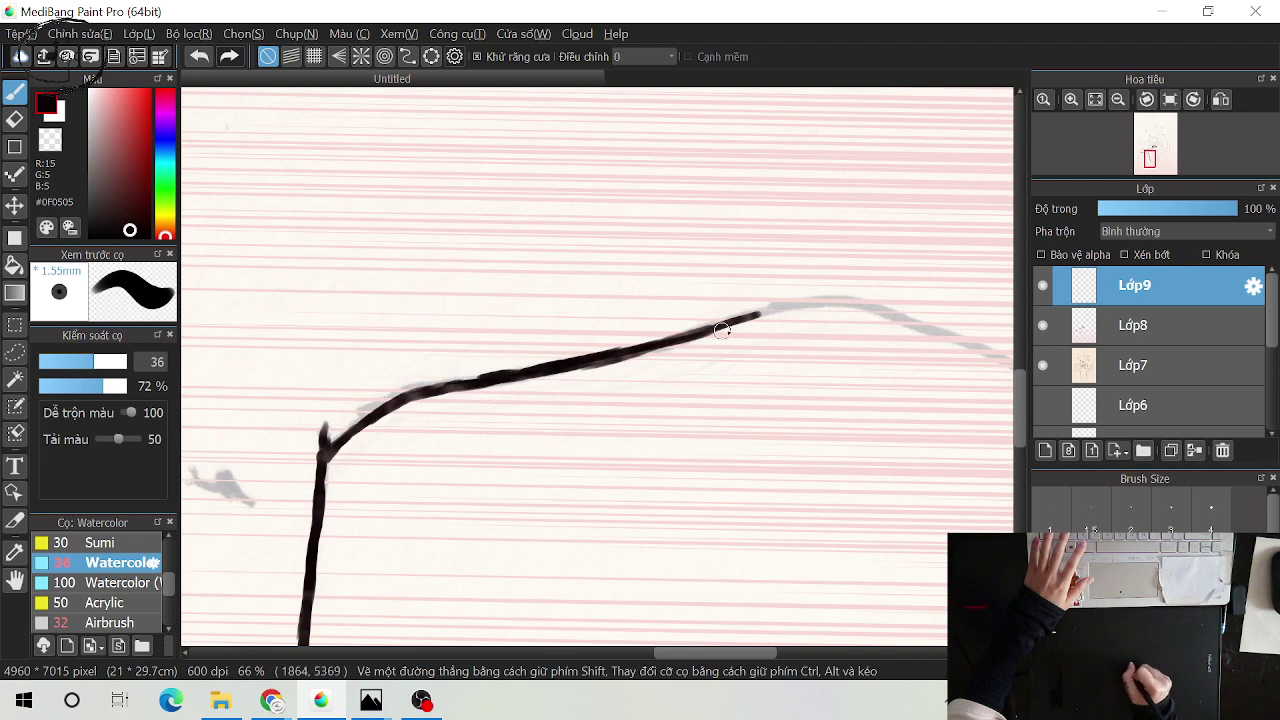
pyautogui.moveTo(638, 348)
pyautogui.mouseDown()
pyautogui.moveTo(823, 297)
pyautogui.moveTo(692, 332)
pyautogui.moveTo(820, 297)
pyautogui.moveTo(757, 323)
pyautogui.moveTo(766, 306)
pyautogui.moveTo(848, 300)
pyautogui.moveTo(783, 306)
pyautogui.moveTo(808, 294)
pyautogui.moveTo(855, 317)
pyautogui.mouseUp()
# Undo the thickening and crest strokes together with the new layer, and redo only the layer's creation
pyautogui.hotkey('ctrl', 'z')
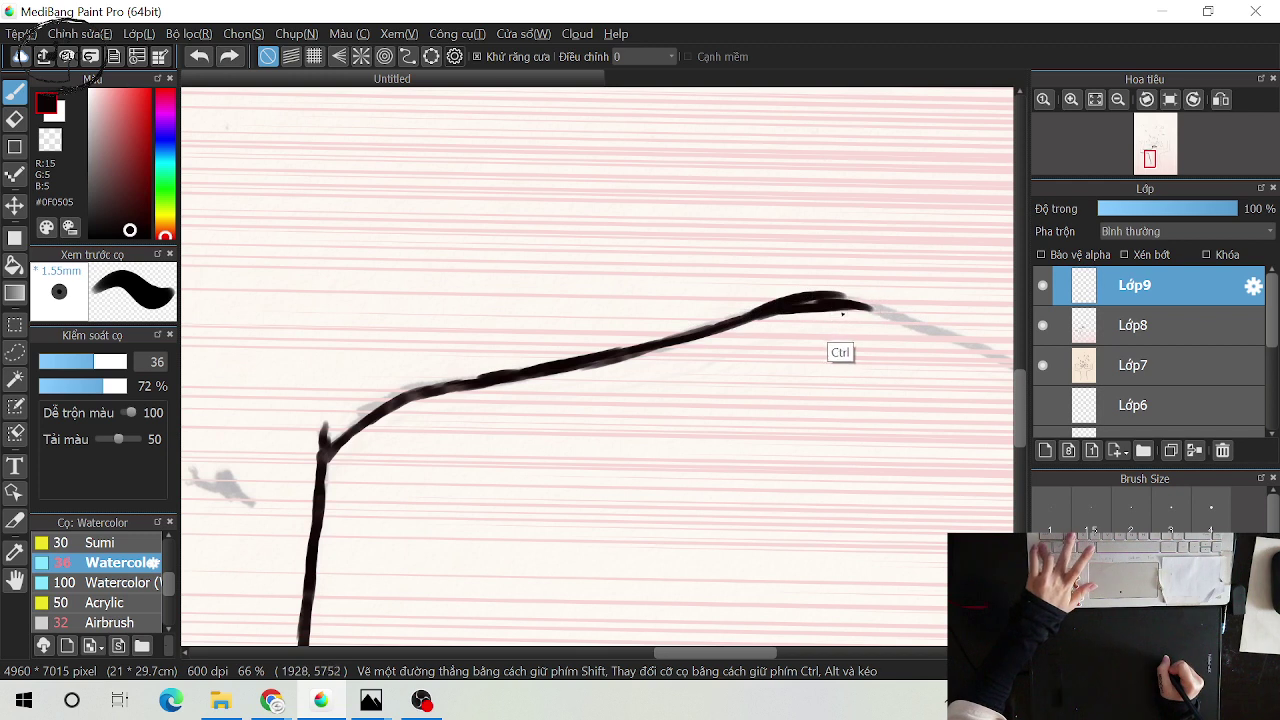
pyautogui.hotkey('ctrl', 'z')
pyautogui.hotkey('ctrl', 'z')
pyautogui.hotkey('ctrl', 'z')
pyautogui.hotkey('ctrl', 'z')
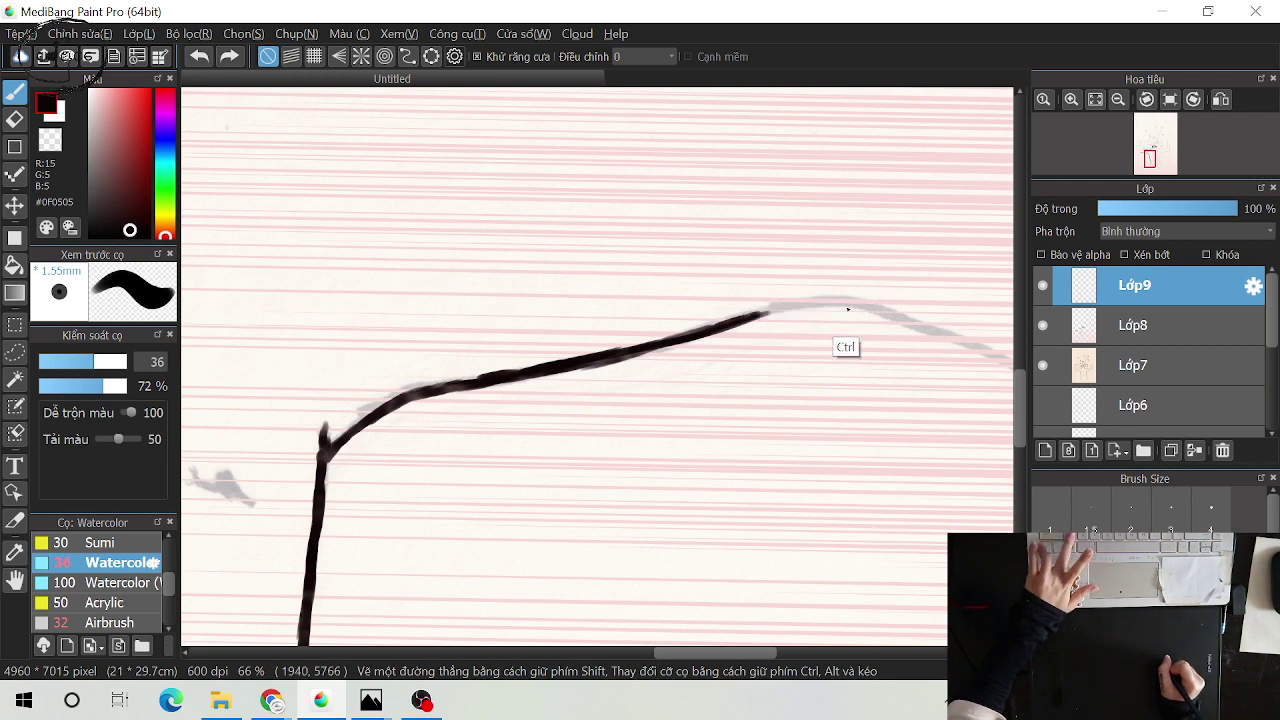
pyautogui.hotkey('ctrl', 'z')
pyautogui.hotkey('ctrl', 'z')
pyautogui.hotkey('ctrl', 'z')
pyautogui.hotkey('ctrl', 'z')
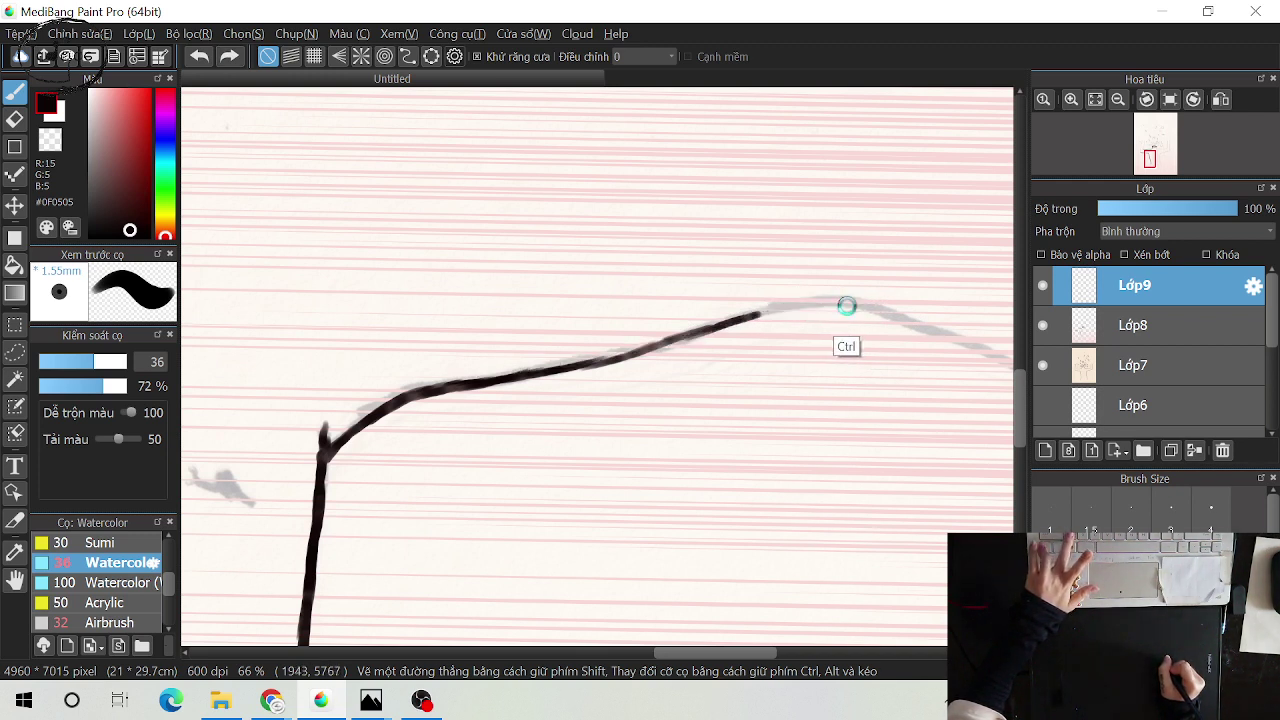
pyautogui.hotkey('ctrl', 'z')
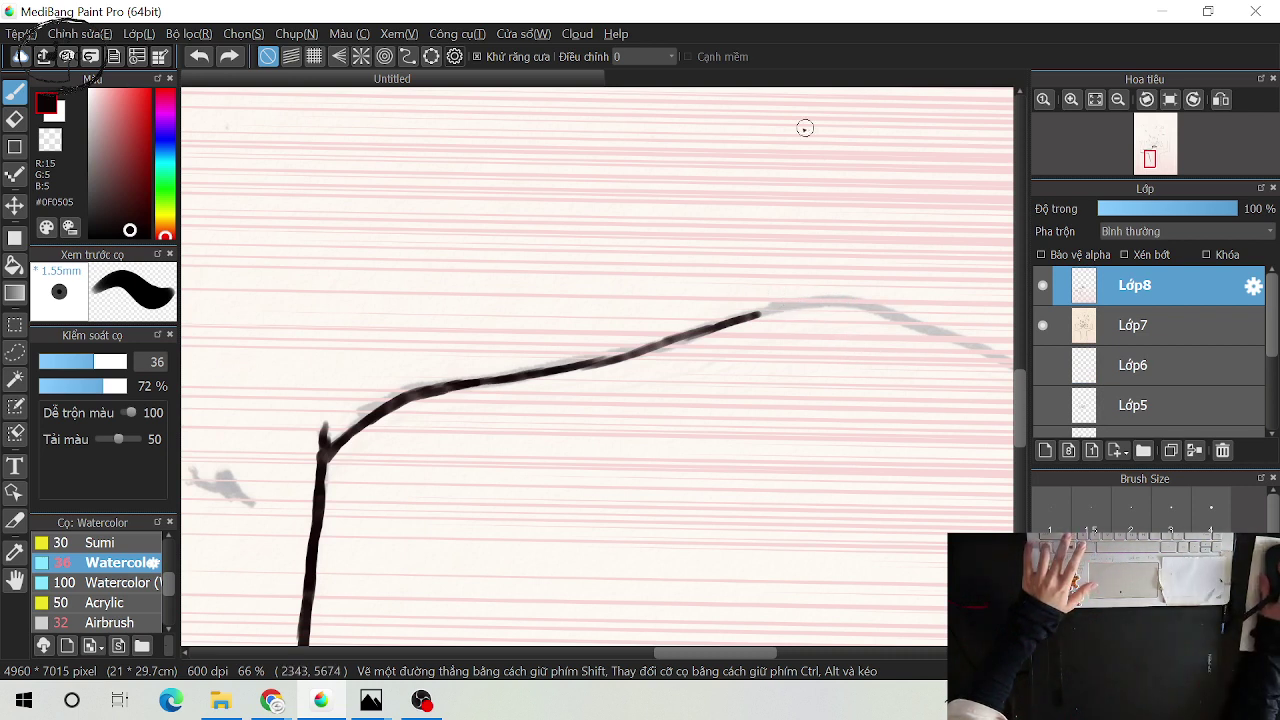
pyautogui.click(229, 60)
pyautogui.click(229, 60)
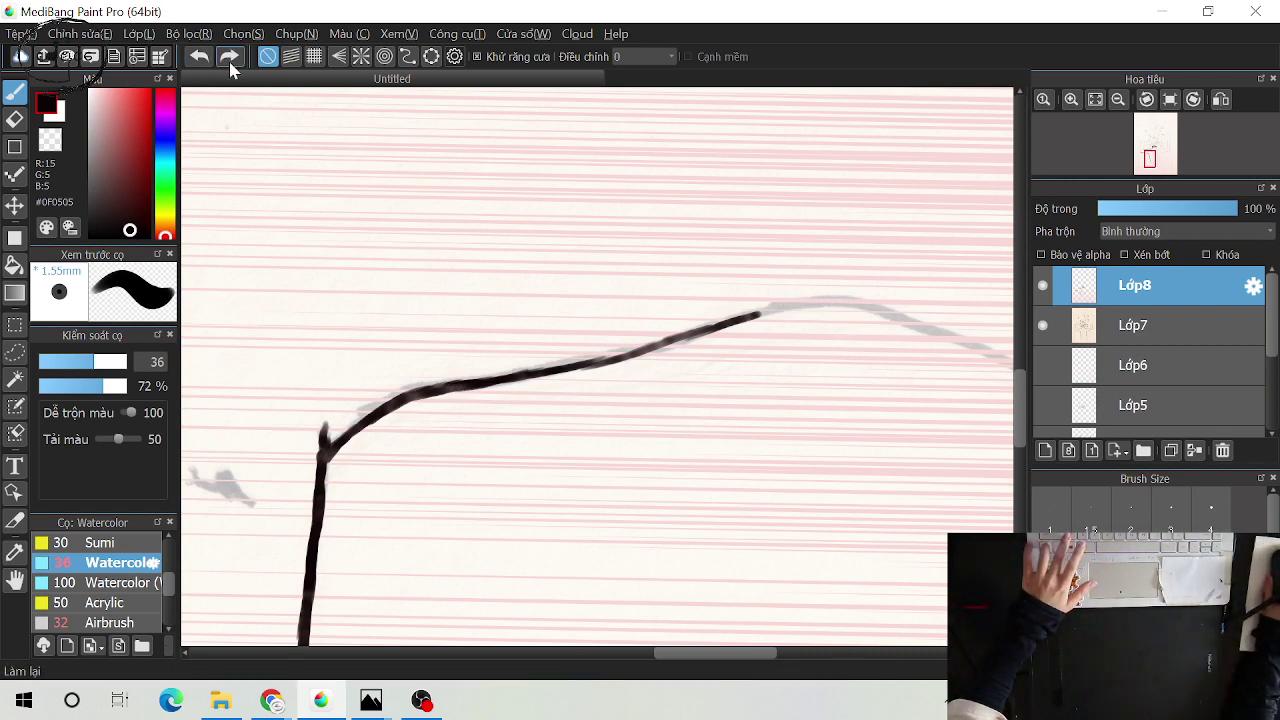
pyautogui.click(229, 60)
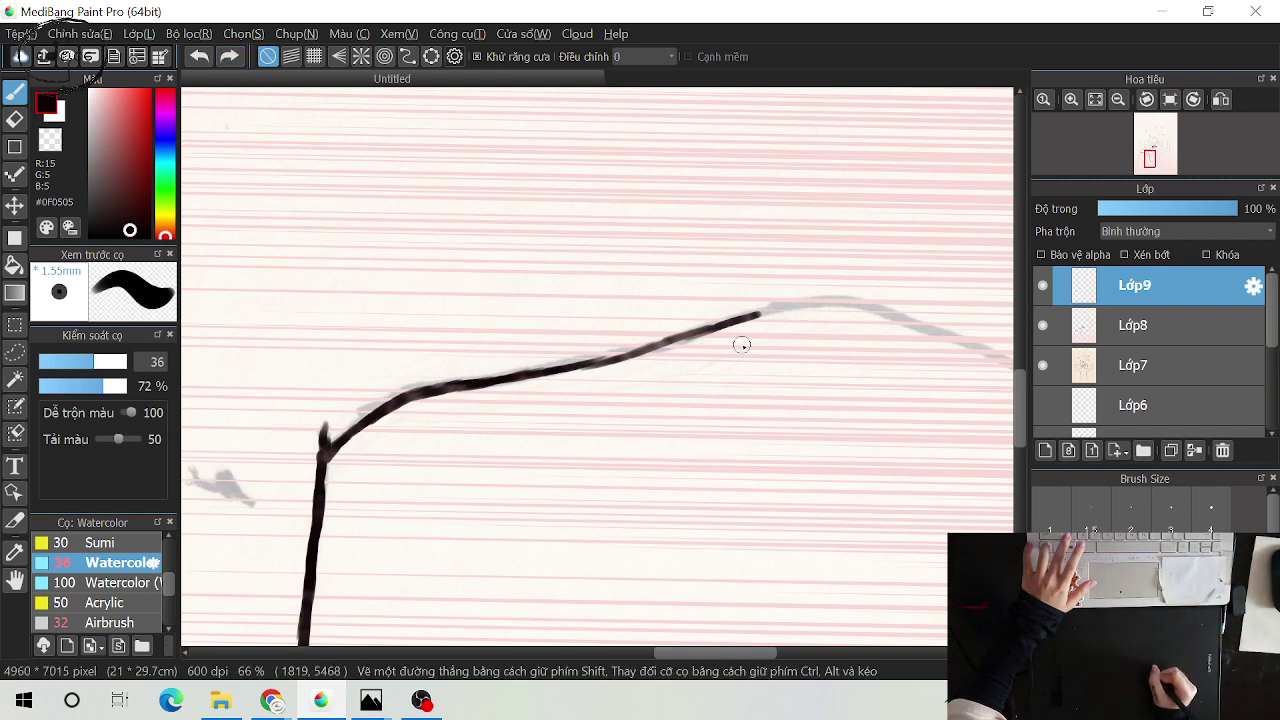
# On the new layer, extend the rising line a little towards the crest and thicken it with overlapping black strokes
pyautogui.moveTo(774, 310); pyautogui.dragTo(795, 305)
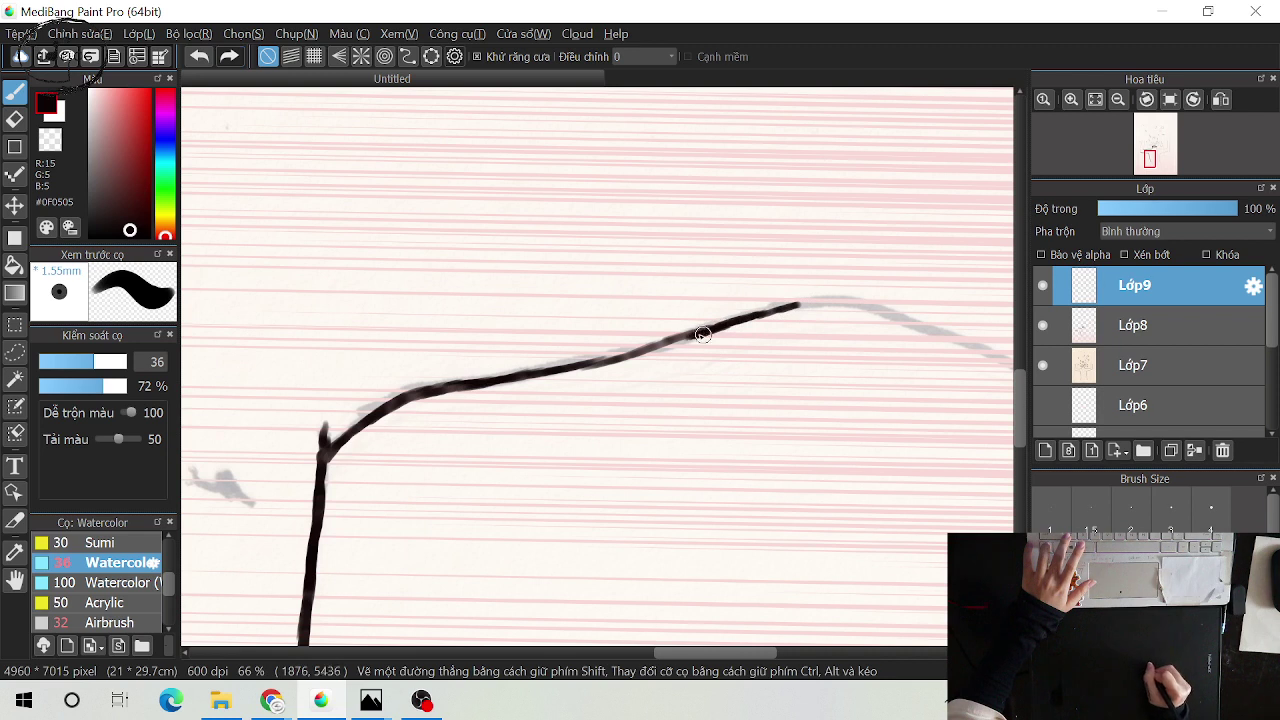
pyautogui.moveTo(707, 328); pyautogui.dragTo(522, 376)
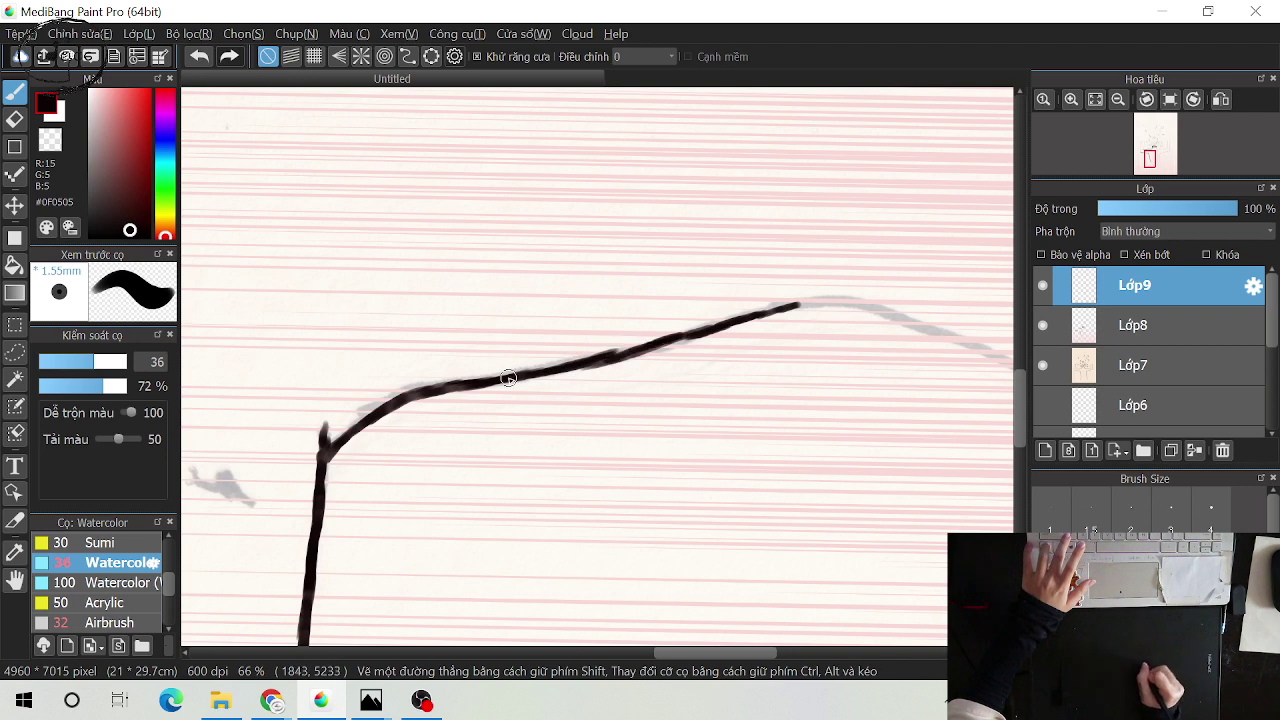
pyautogui.moveTo(522, 373); pyautogui.dragTo(738, 319)
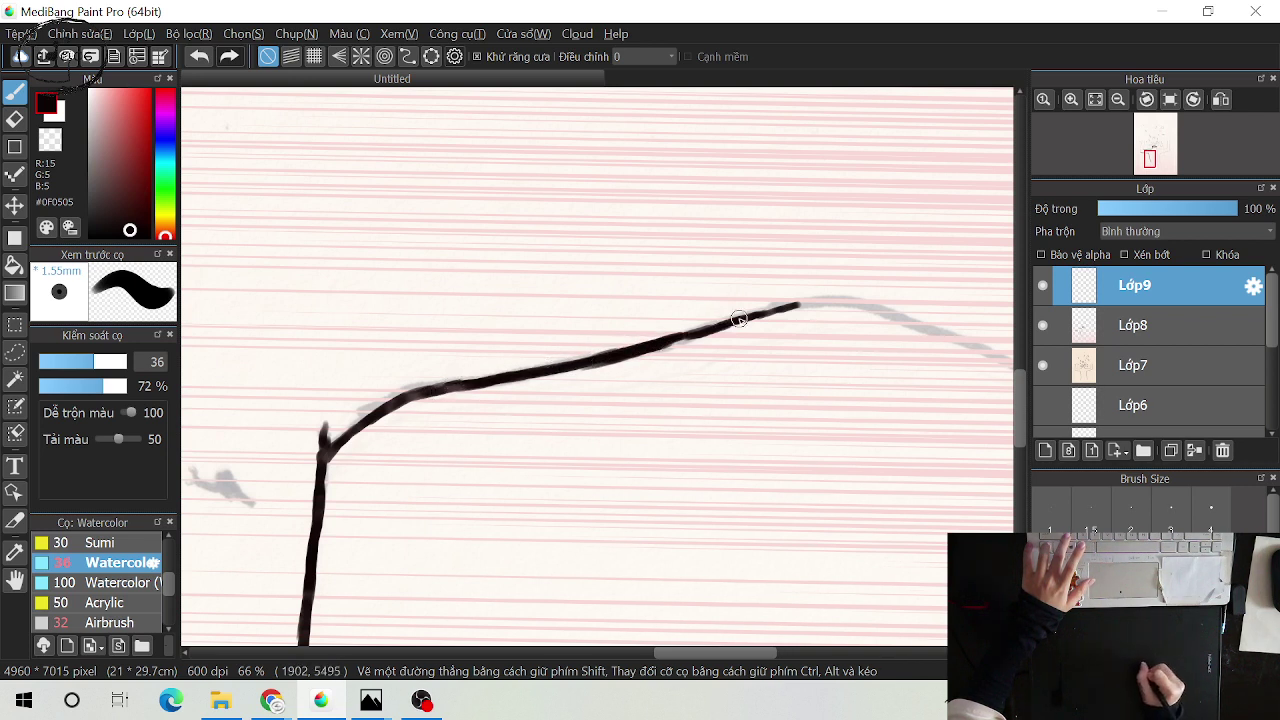
pyautogui.moveTo(643, 348); pyautogui.dragTo(685, 336)
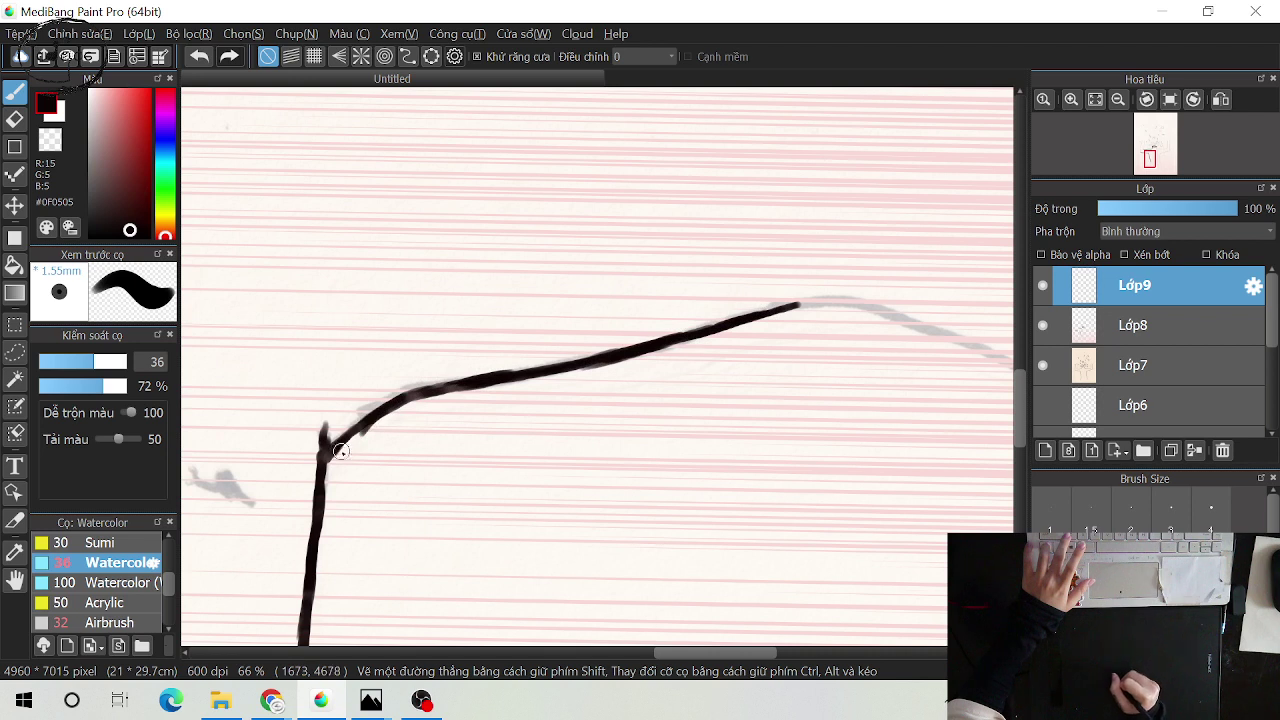
# Extend the black torso line over the crest and along the remaining grey sketch to its end
pyautogui.press('ctrl')
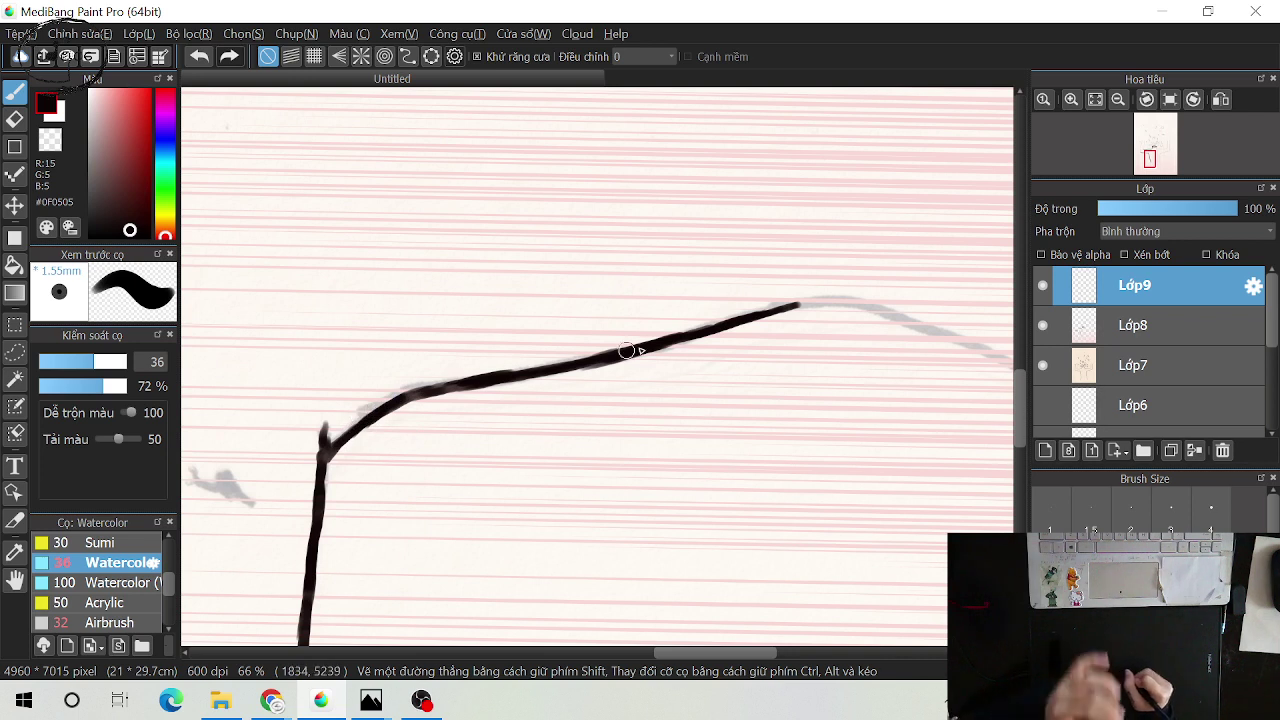
pyautogui.moveTo(719, 324)
pyautogui.mouseDown()
pyautogui.moveTo(584, 359)
pyautogui.moveTo(678, 337)
pyautogui.mouseUp()
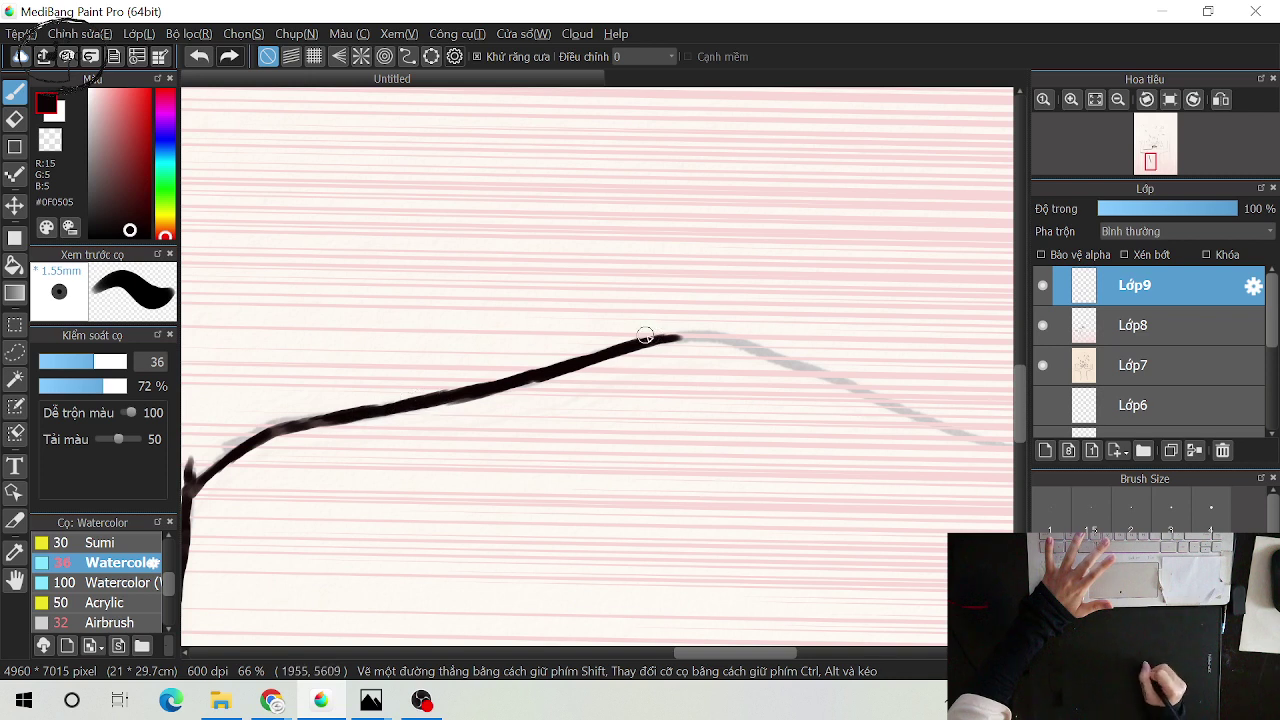
pyautogui.moveTo(748, 336); pyautogui.dragTo(610, 354)
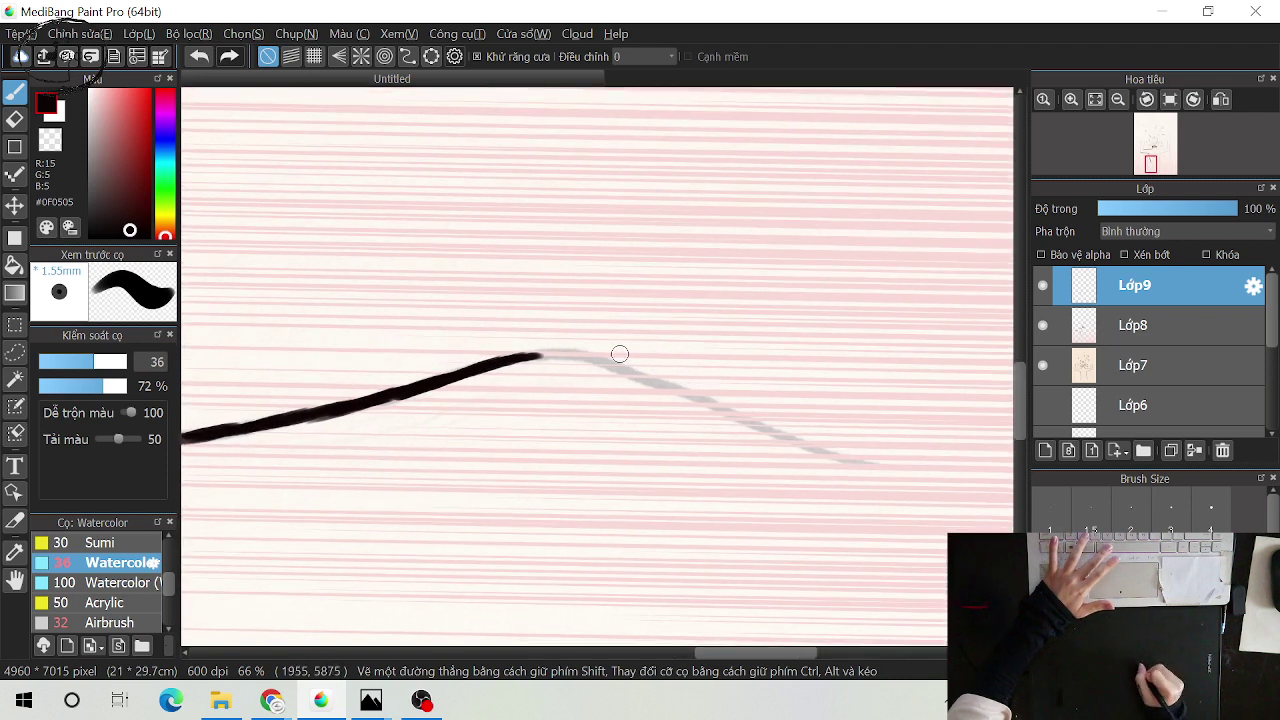
pyautogui.click(1148, 102)
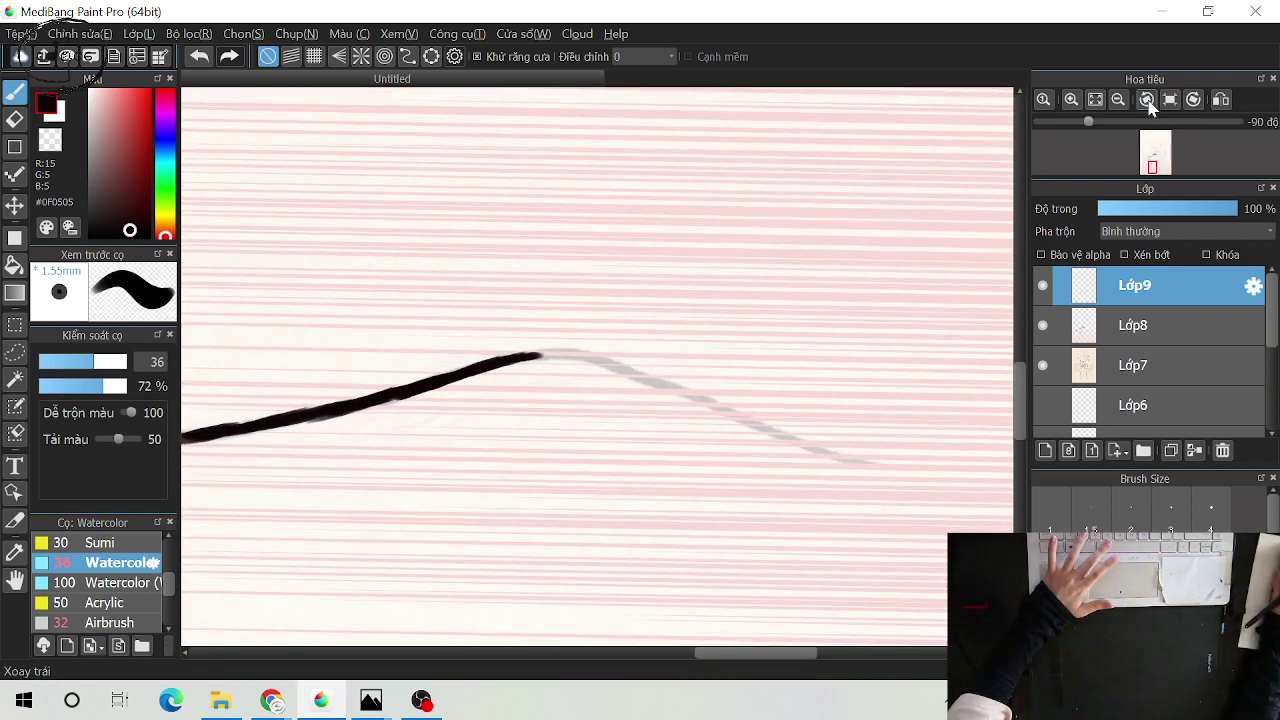
pyautogui.click(1147, 99)
pyautogui.click(1147, 99)
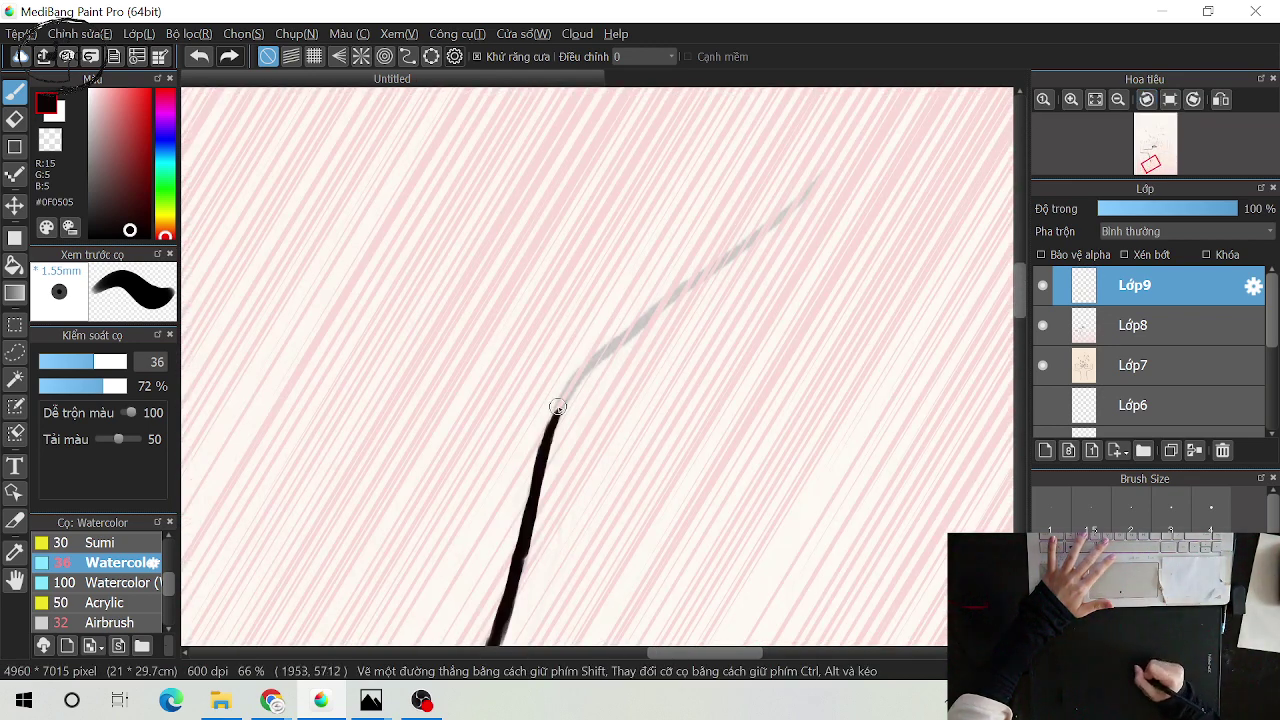
pyautogui.moveTo(565, 400)
pyautogui.mouseDown()
pyautogui.moveTo(601, 351)
pyautogui.moveTo(566, 389)
pyautogui.moveTo(820, 182)
pyautogui.mouseUp()
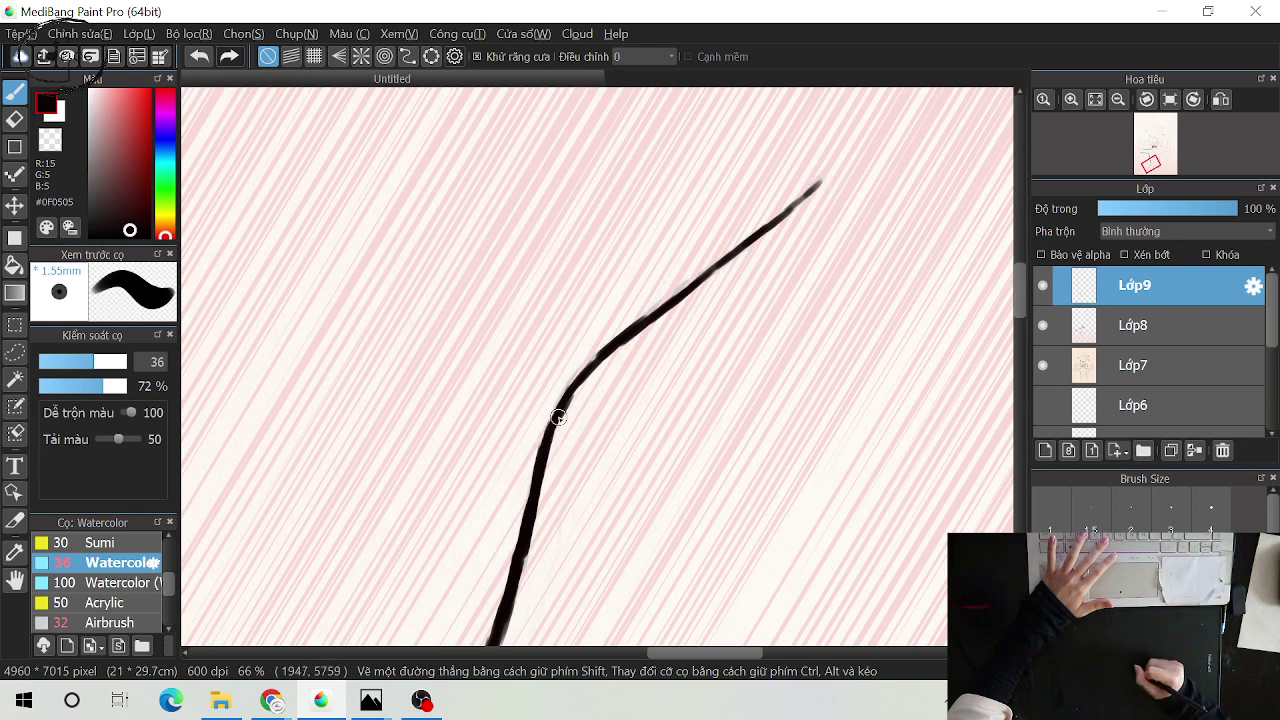
# Thicken the newly inked torso line on both sides of the crest with overlapping black strokes
pyautogui.moveTo(561, 420)
pyautogui.mouseDown()
pyautogui.moveTo(619, 333)
pyautogui.moveTo(740, 252)
pyautogui.mouseUp()
pyautogui.moveTo(663, 312); pyautogui.dragTo(800, 191)
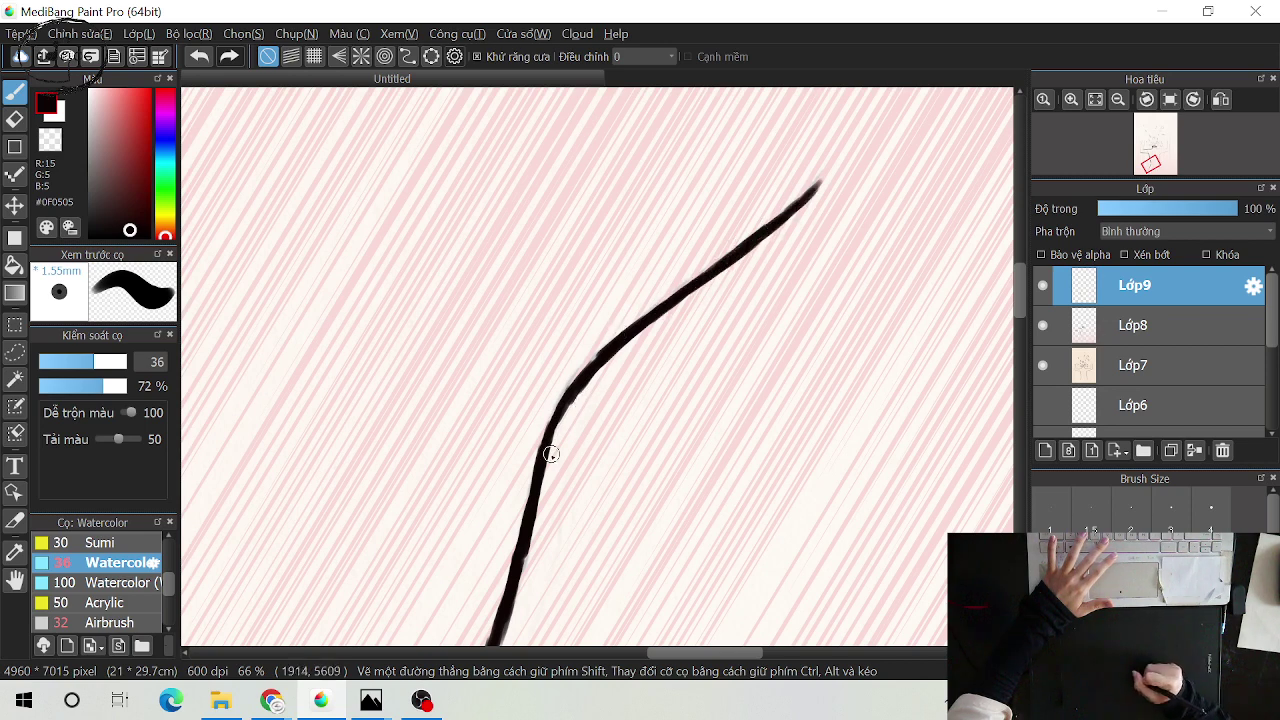
pyautogui.moveTo(551, 454)
pyautogui.mouseDown()
pyautogui.moveTo(589, 363)
pyautogui.moveTo(624, 336)
pyautogui.mouseUp()
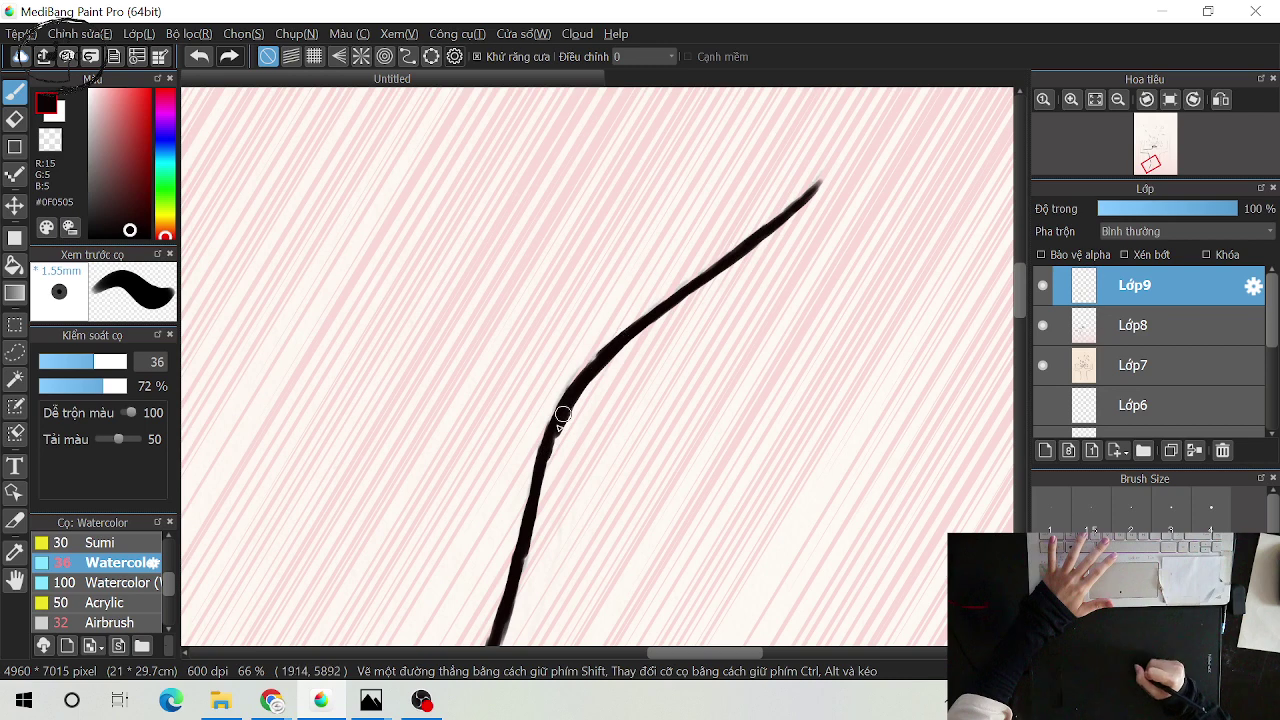
pyautogui.moveTo(560, 420); pyautogui.dragTo(506, 624)
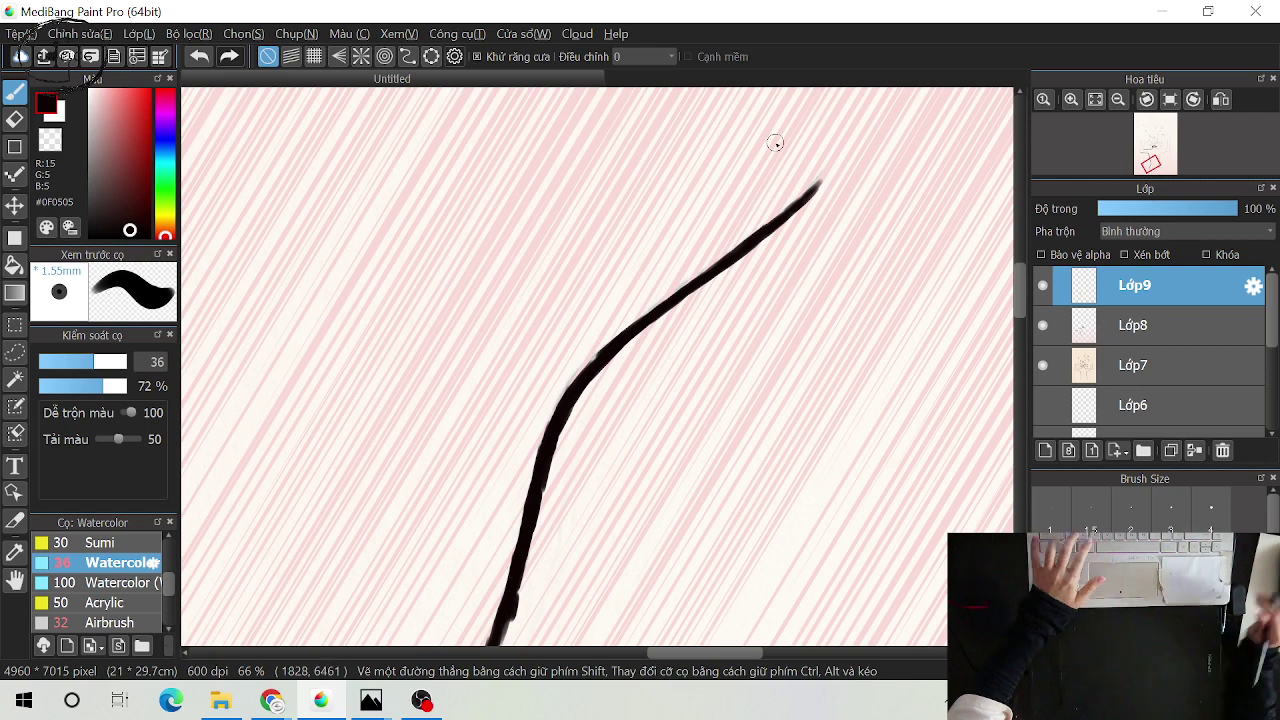
# With the canvas upright, ink the right arm's underside from the armpit bend to the elbow corner and a short way up the forearm
pyautogui.click(1100, 101)
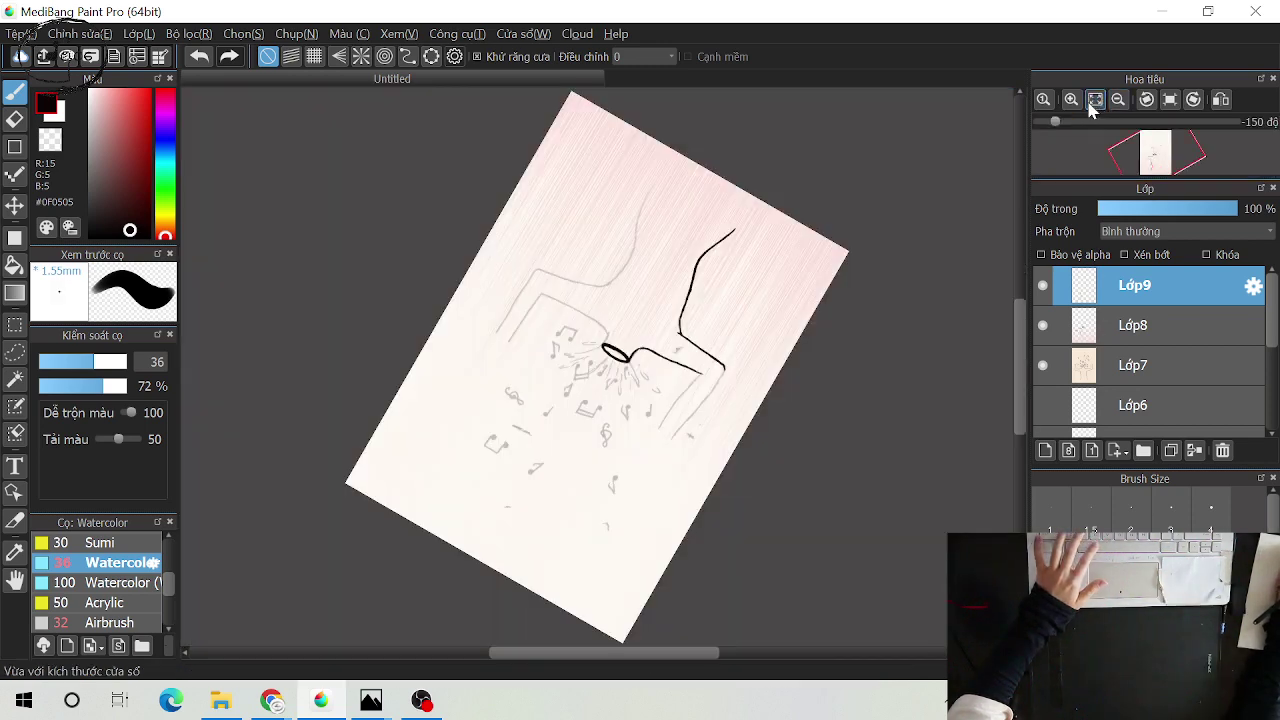
pyautogui.click(1146, 99)
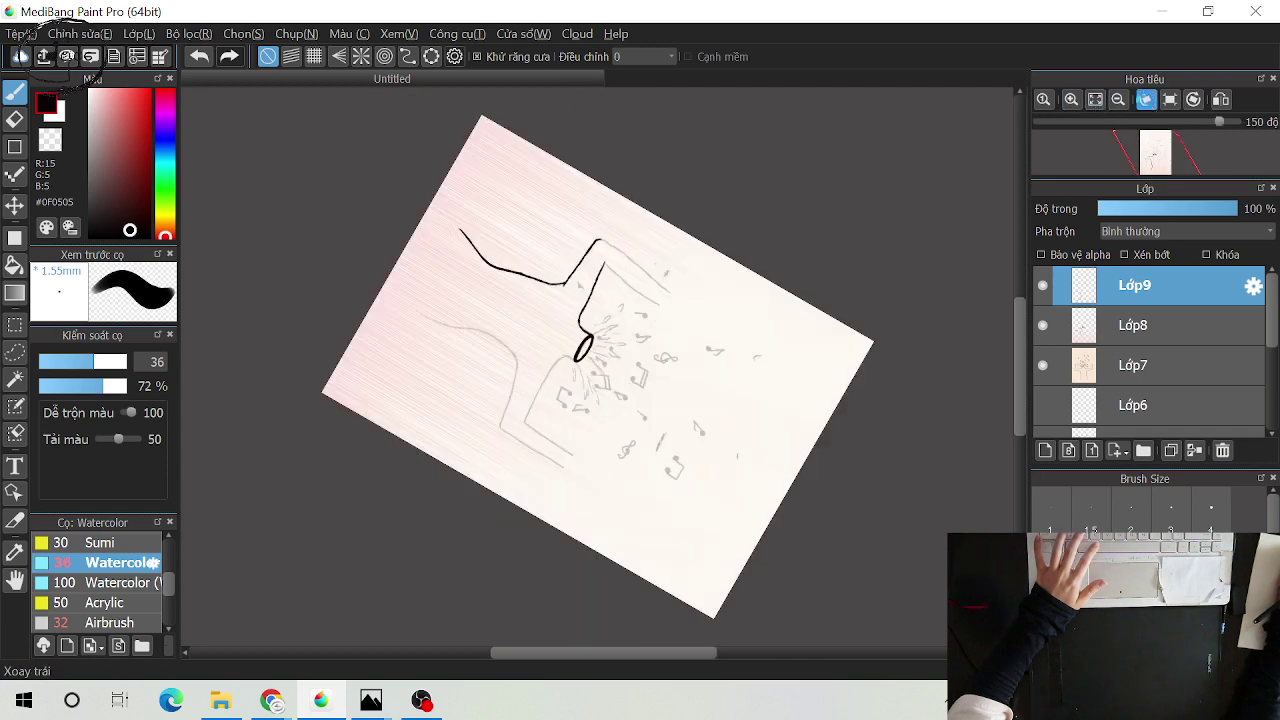
pyautogui.click(1146, 100)
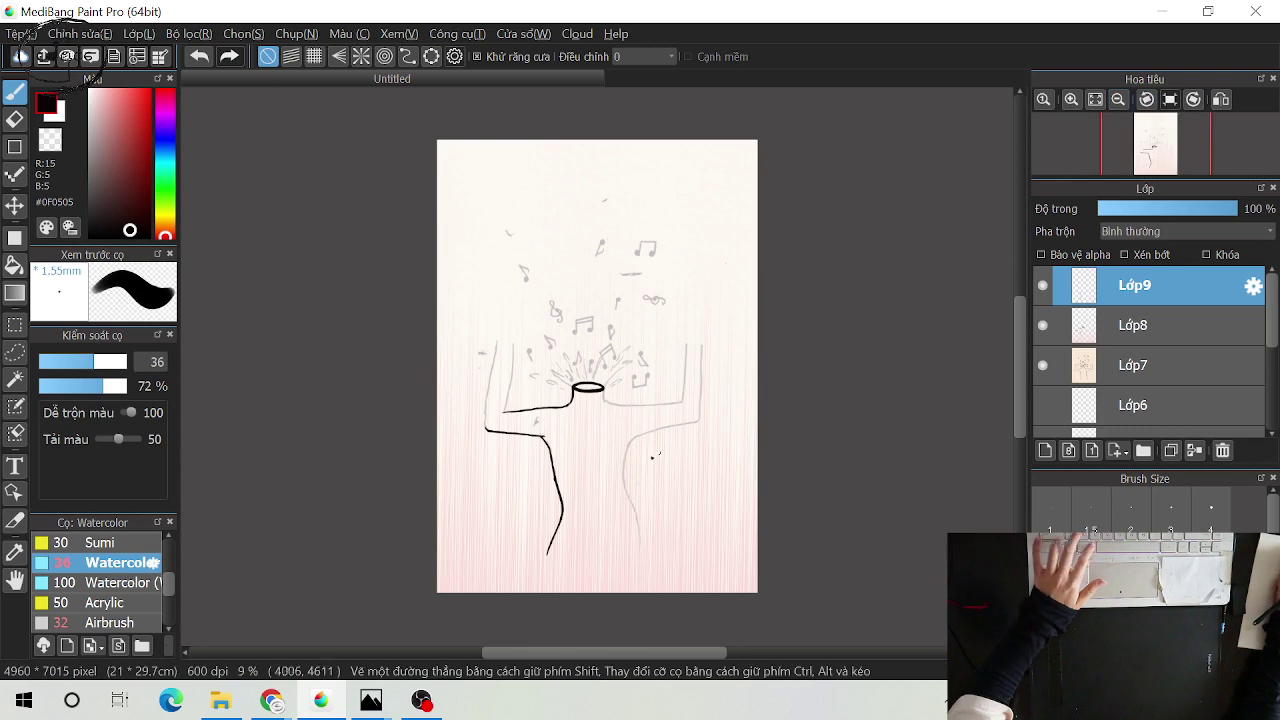
pyautogui.scroll(-5, 629, 443)
pyautogui.scroll(6, 629, 443)
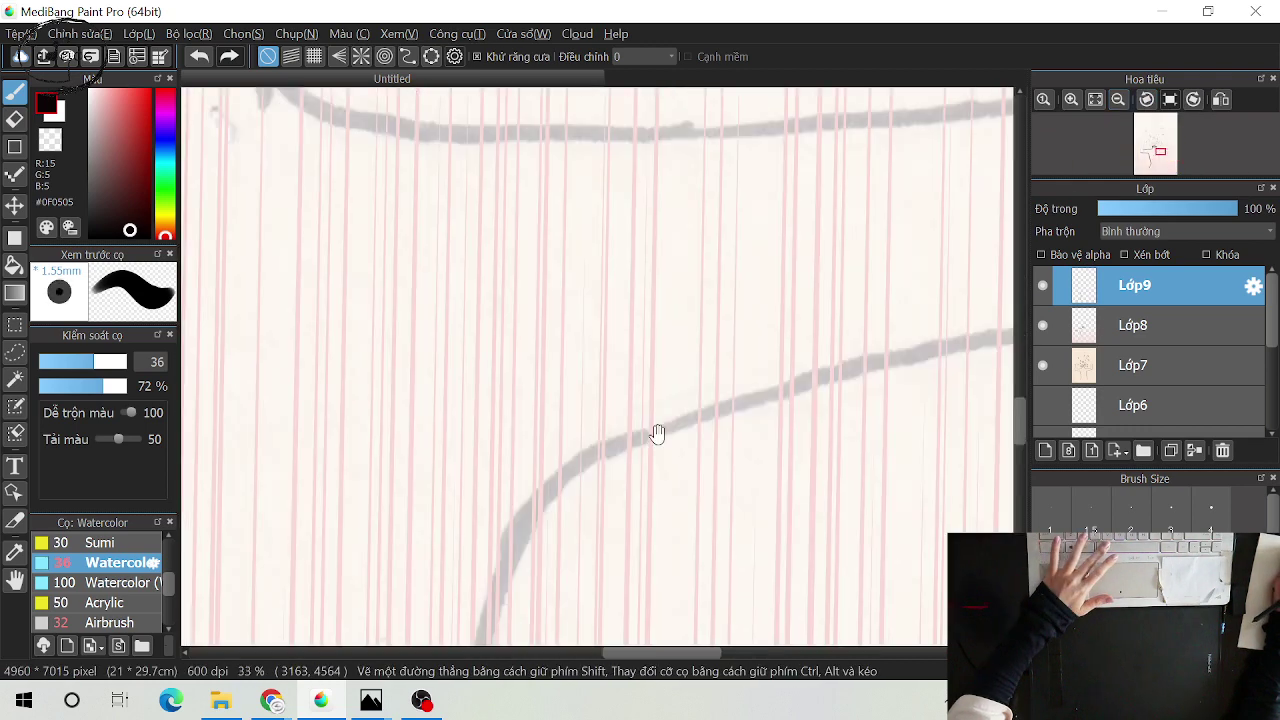
pyautogui.scroll(-2, 729, 434)
pyautogui.moveTo(732, 438); pyautogui.dragTo(686, 334)
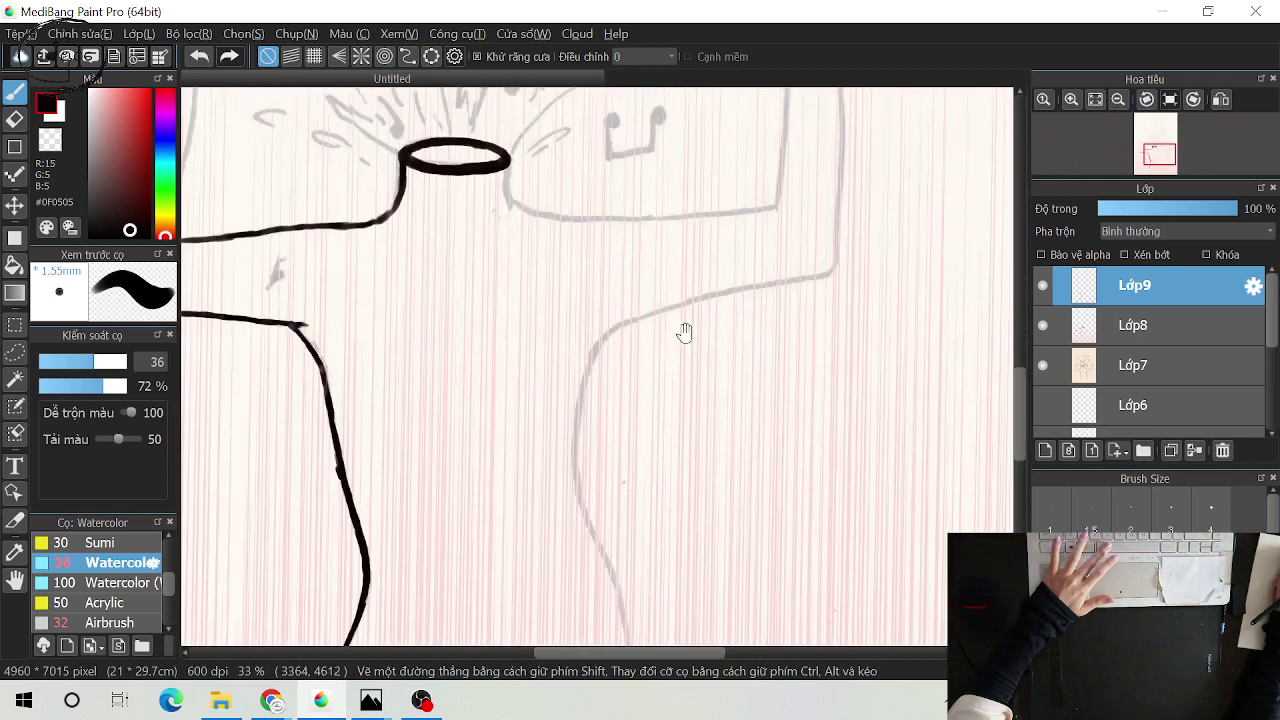
pyautogui.scroll(1, 687, 333)
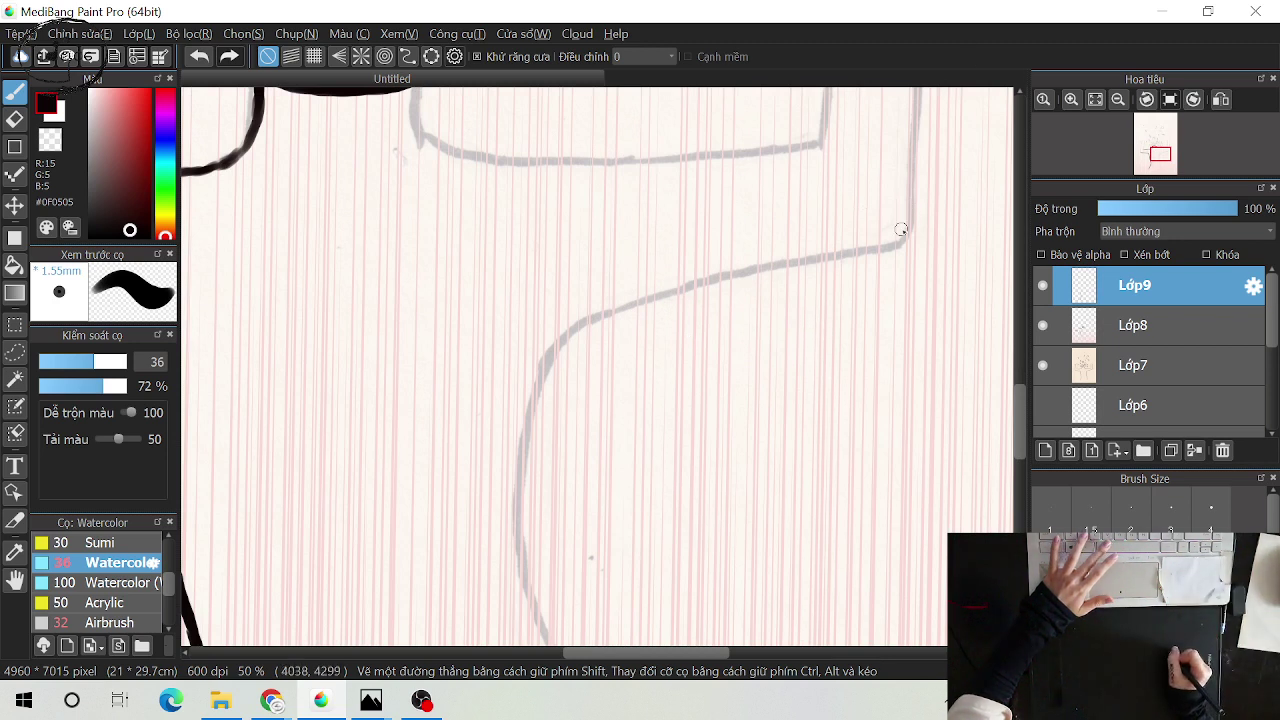
pyautogui.moveTo(909, 214)
pyautogui.mouseDown()
pyautogui.moveTo(899, 236)
pyautogui.moveTo(660, 293)
pyautogui.moveTo(570, 332)
pyautogui.mouseUp()
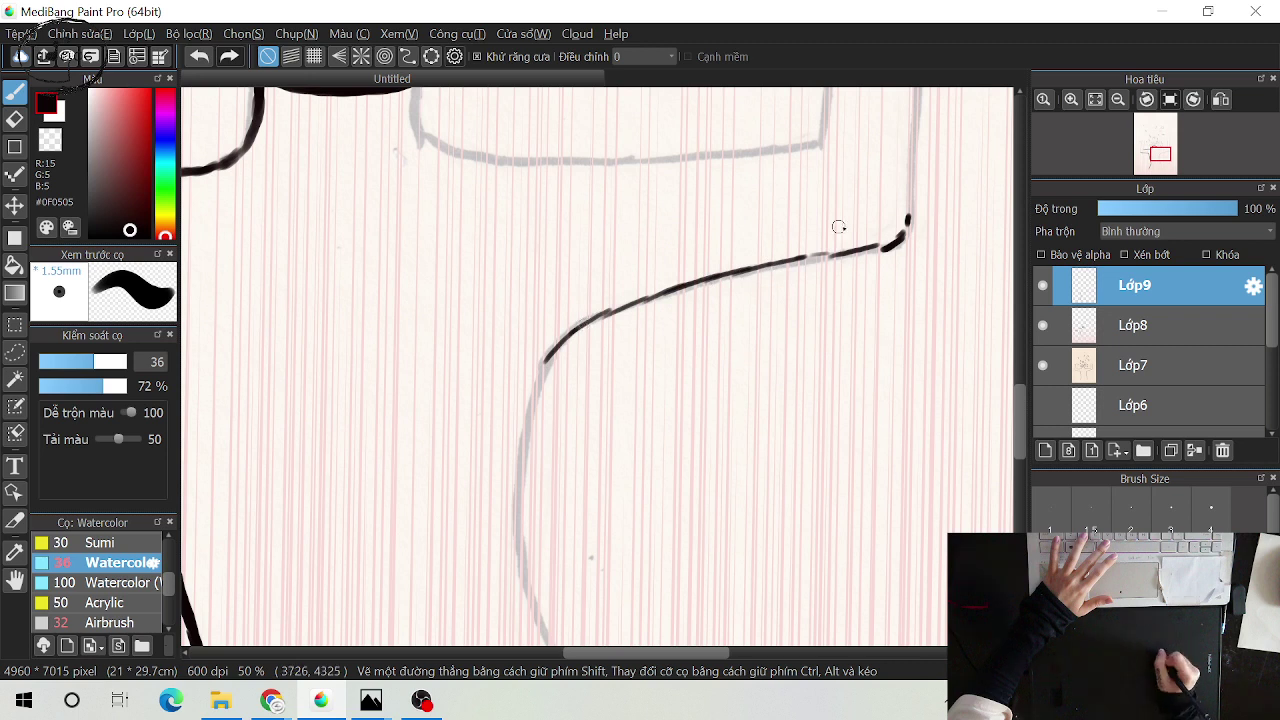
pyautogui.moveTo(870, 249)
pyautogui.mouseDown()
pyautogui.moveTo(620, 305)
pyautogui.moveTo(533, 380)
pyautogui.mouseUp()
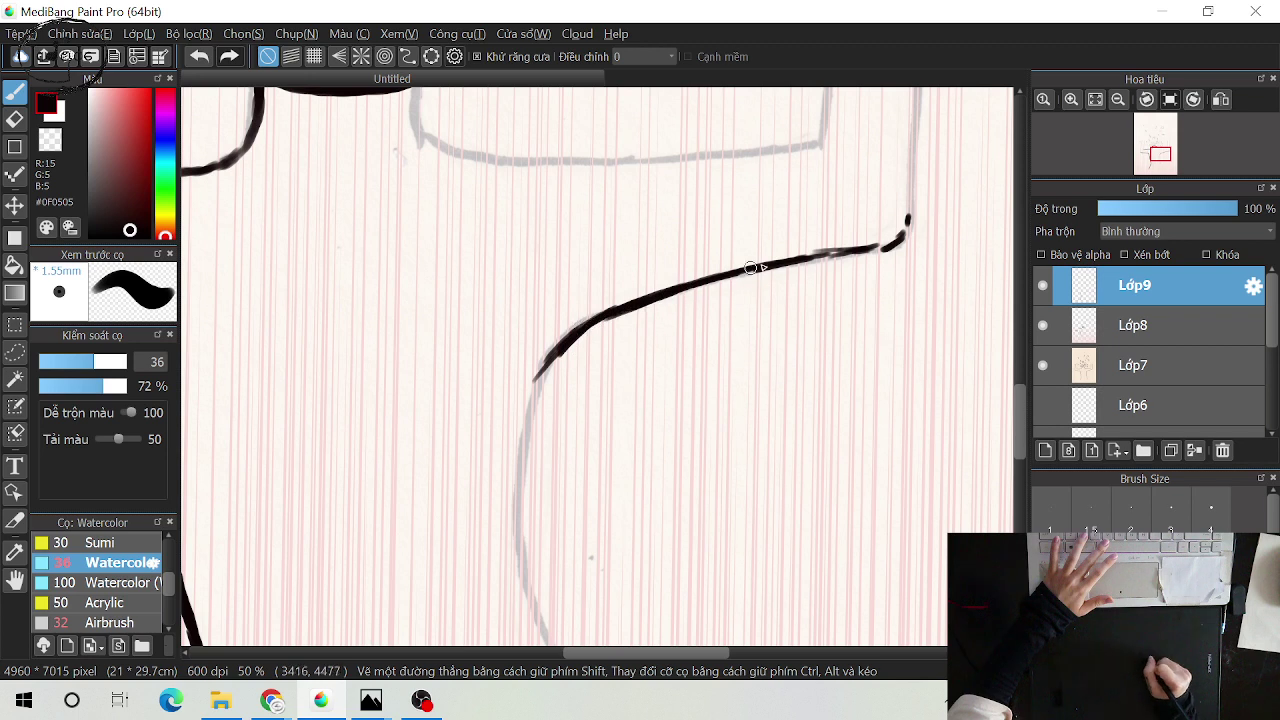
pyautogui.moveTo(738, 271); pyautogui.dragTo(900, 240)
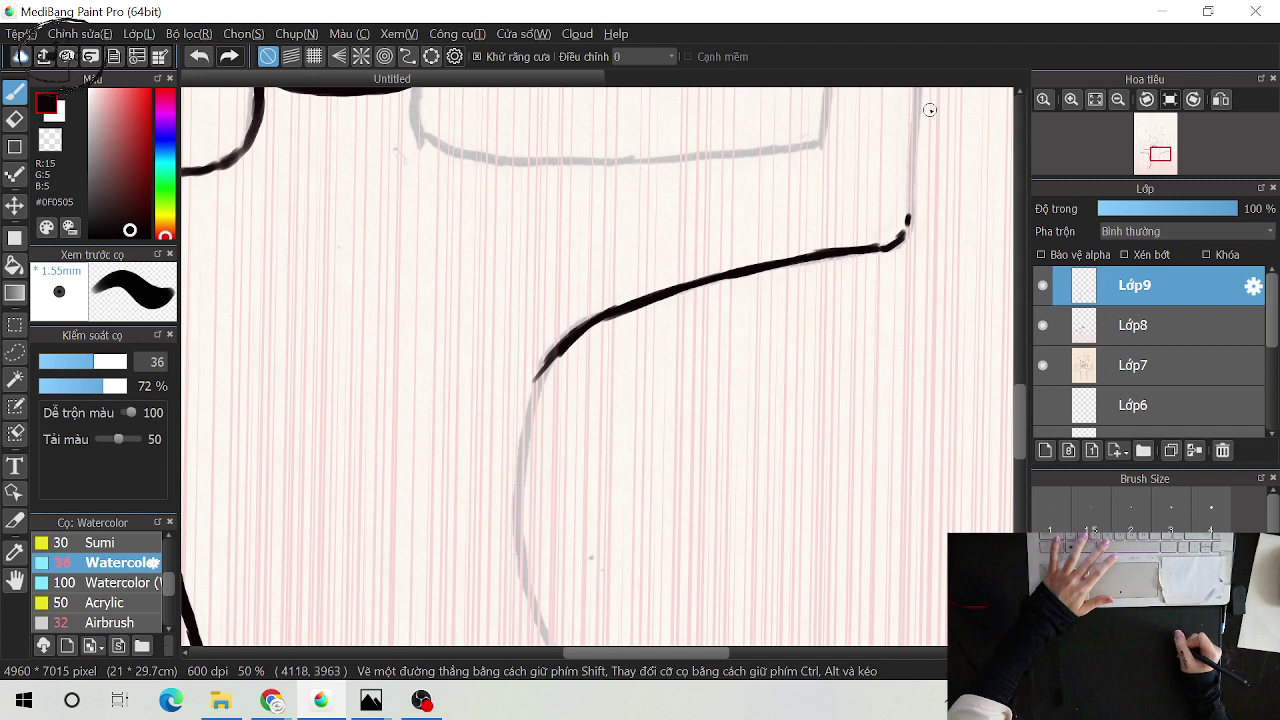
pyautogui.moveTo(912, 127)
pyautogui.mouseDown()
pyautogui.moveTo(912, 226)
pyautogui.moveTo(920, 210)
pyautogui.moveTo(878, 245)
pyautogui.moveTo(906, 222)
pyautogui.mouseUp()
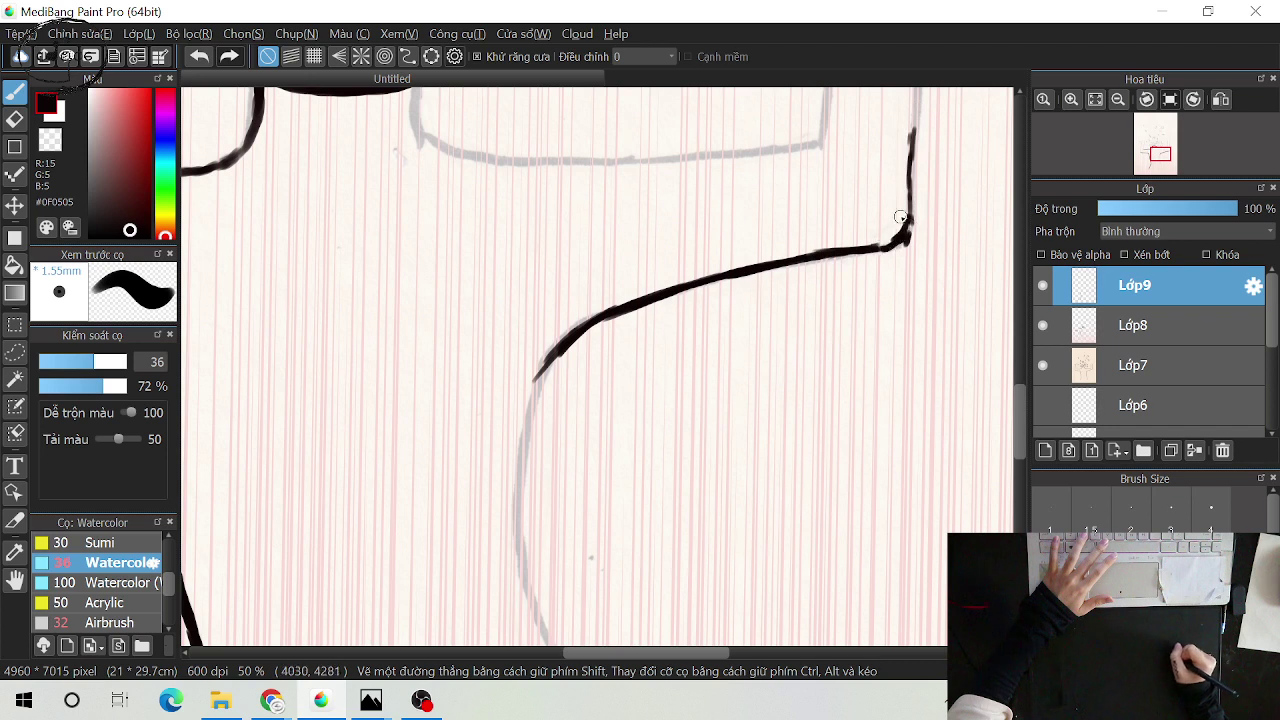
pyautogui.moveTo(911, 164); pyautogui.dragTo(909, 210)
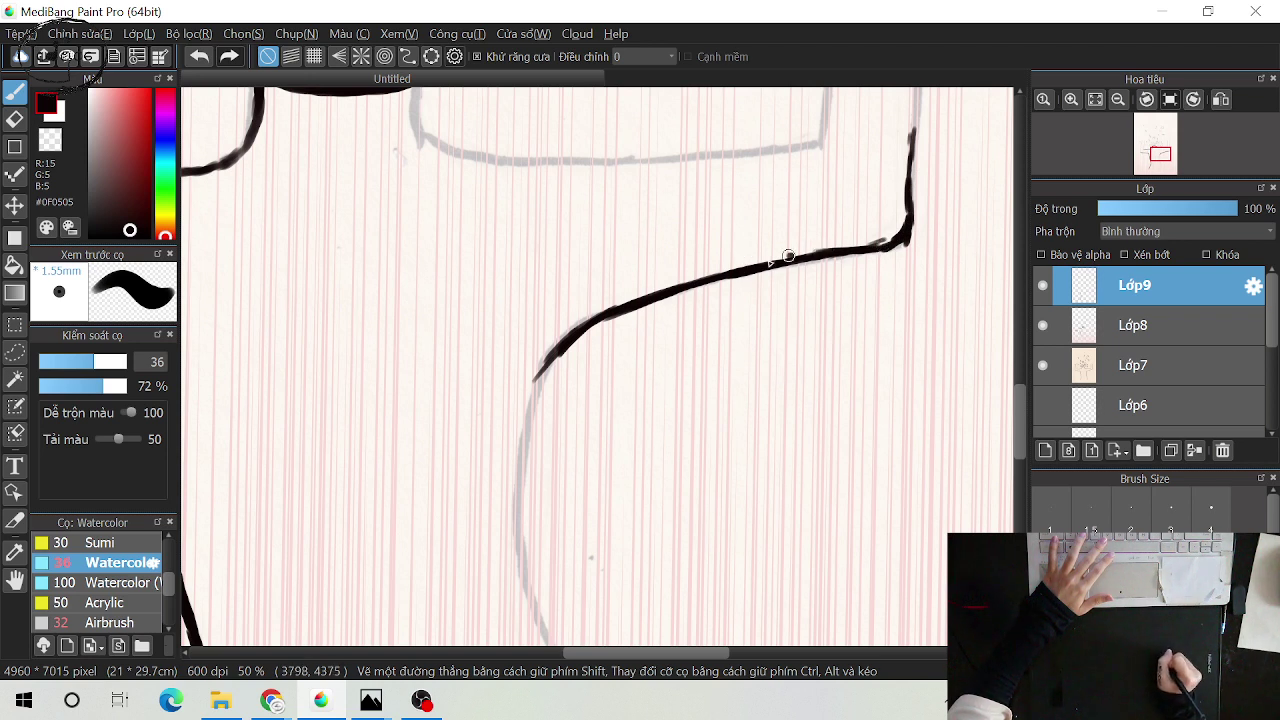
# Thicken the middle of the right arm's underside with overlapping strokes, undoing the stray stroke
pyautogui.moveTo(788, 257)
pyautogui.mouseDown()
pyautogui.moveTo(830, 253)
pyautogui.moveTo(670, 298)
pyautogui.moveTo(706, 285)
pyautogui.moveTo(662, 293)
pyautogui.mouseUp()
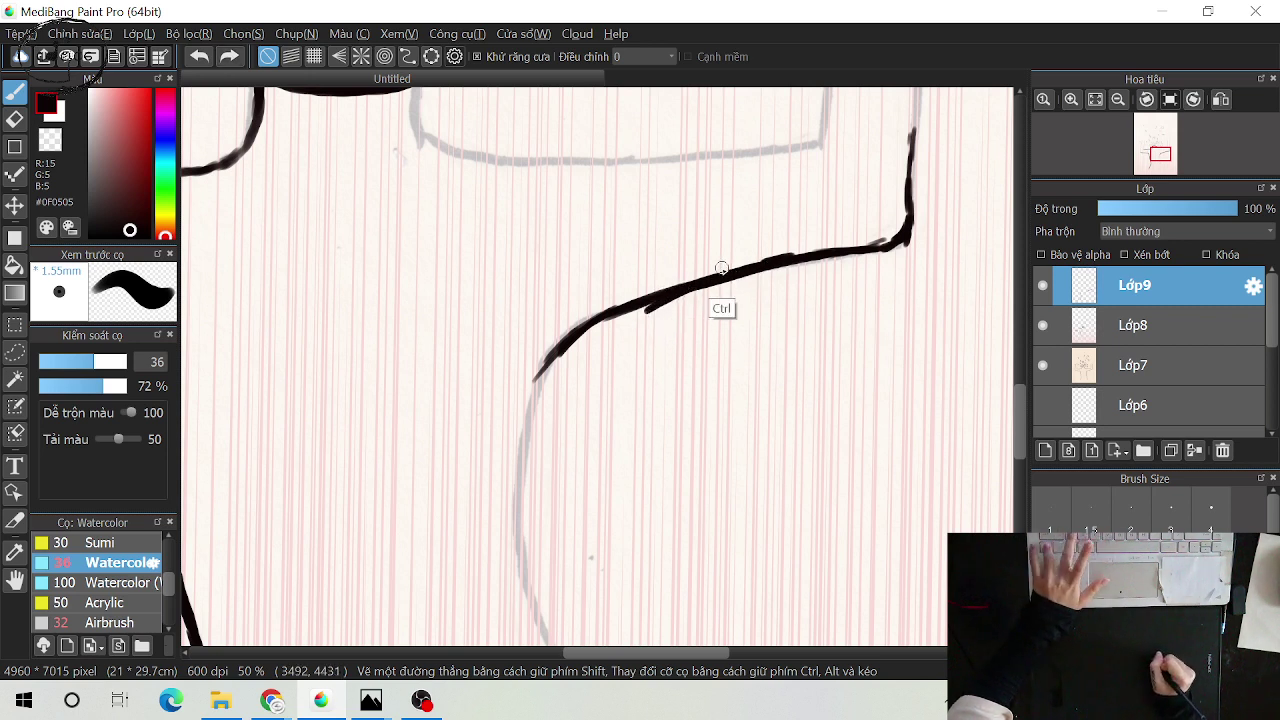
pyautogui.hotkey('ctrl', 'z')
pyautogui.moveTo(788, 255); pyautogui.dragTo(769, 262)
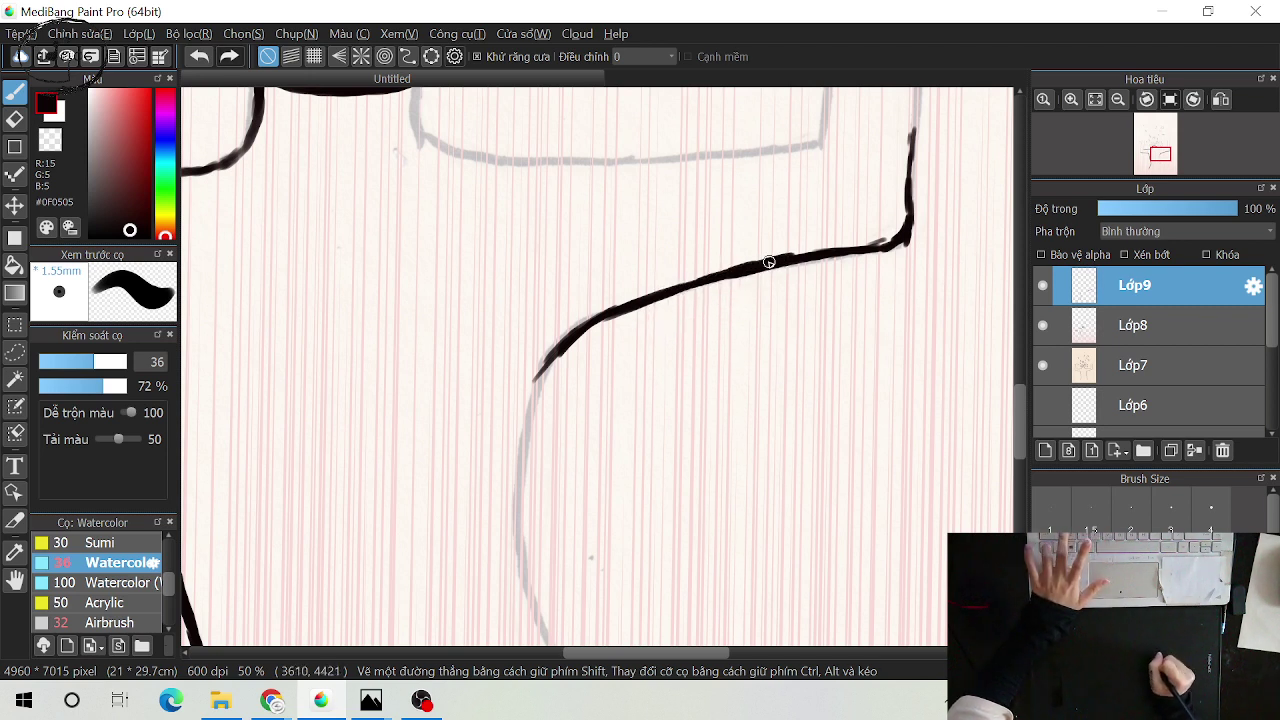
pyautogui.moveTo(675, 292)
pyautogui.mouseDown()
pyautogui.moveTo(720, 279)
pyautogui.moveTo(601, 322)
pyautogui.moveTo(618, 307)
pyautogui.moveTo(588, 331)
pyautogui.moveTo(635, 297)
pyautogui.moveTo(611, 311)
pyautogui.moveTo(731, 265)
pyautogui.moveTo(861, 247)
pyautogui.mouseUp()
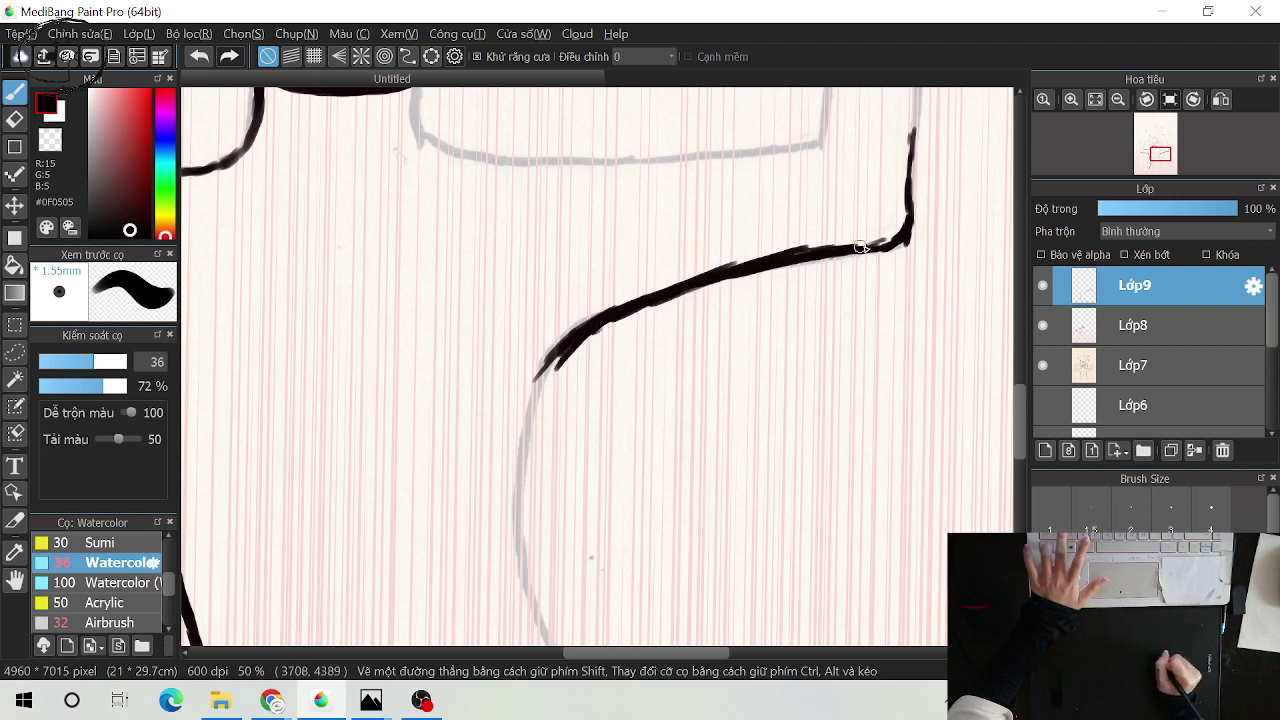
# Ink the right torso side in short black strokes from the armpit bend down to the sketch's lower end
pyautogui.moveTo(706, 281)
pyautogui.mouseDown()
pyautogui.moveTo(539, 378)
pyautogui.moveTo(552, 346)
pyautogui.moveTo(525, 487)
pyautogui.moveTo(524, 417)
pyautogui.moveTo(524, 509)
pyautogui.moveTo(527, 403)
pyautogui.mouseUp()
pyautogui.moveTo(521, 405)
pyautogui.mouseDown()
pyautogui.moveTo(543, 491)
pyautogui.moveTo(498, 390)
pyautogui.mouseUp()
pyautogui.moveTo(505, 437)
pyautogui.mouseDown()
pyautogui.moveTo(539, 504)
pyautogui.moveTo(499, 426)
pyautogui.mouseUp()
pyautogui.moveTo(504, 444); pyautogui.dragTo(523, 492)
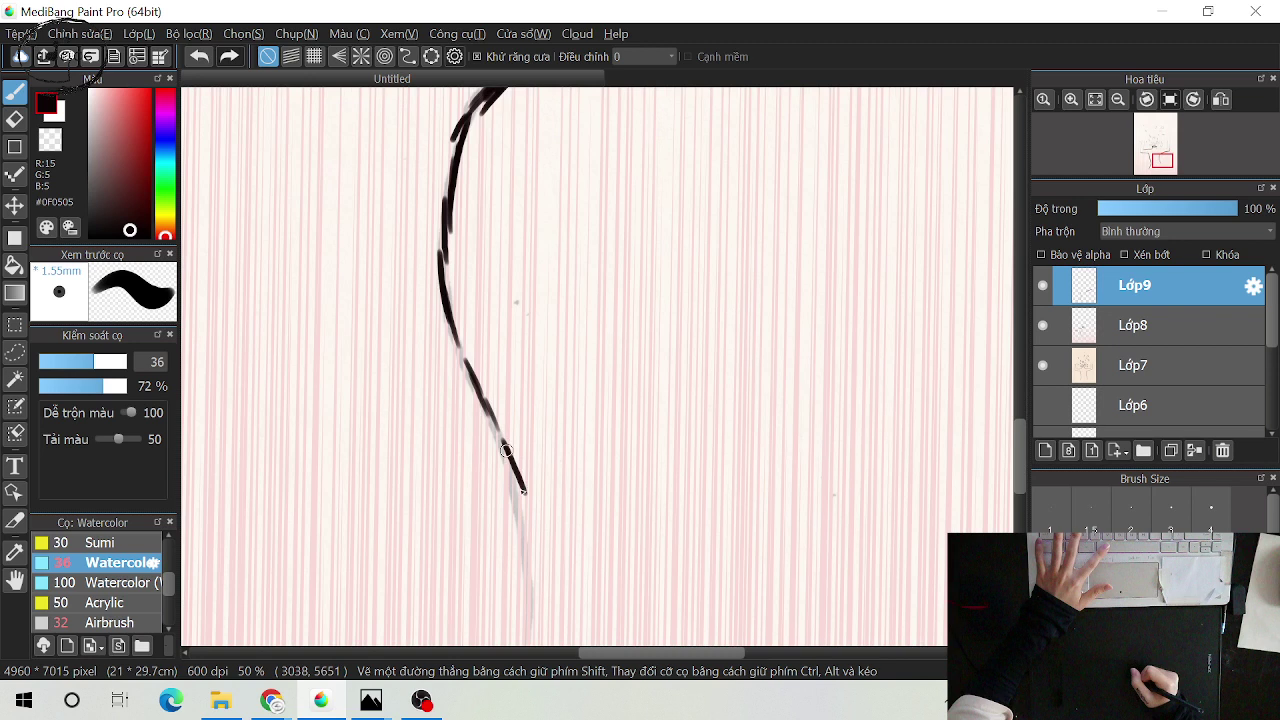
pyautogui.scroll(-3, 505, 450)
pyautogui.moveTo(490, 395); pyautogui.dragTo(500, 443)
pyautogui.moveTo(485, 385); pyautogui.dragTo(503, 482)
pyautogui.moveTo(487, 387); pyautogui.dragTo(506, 537)
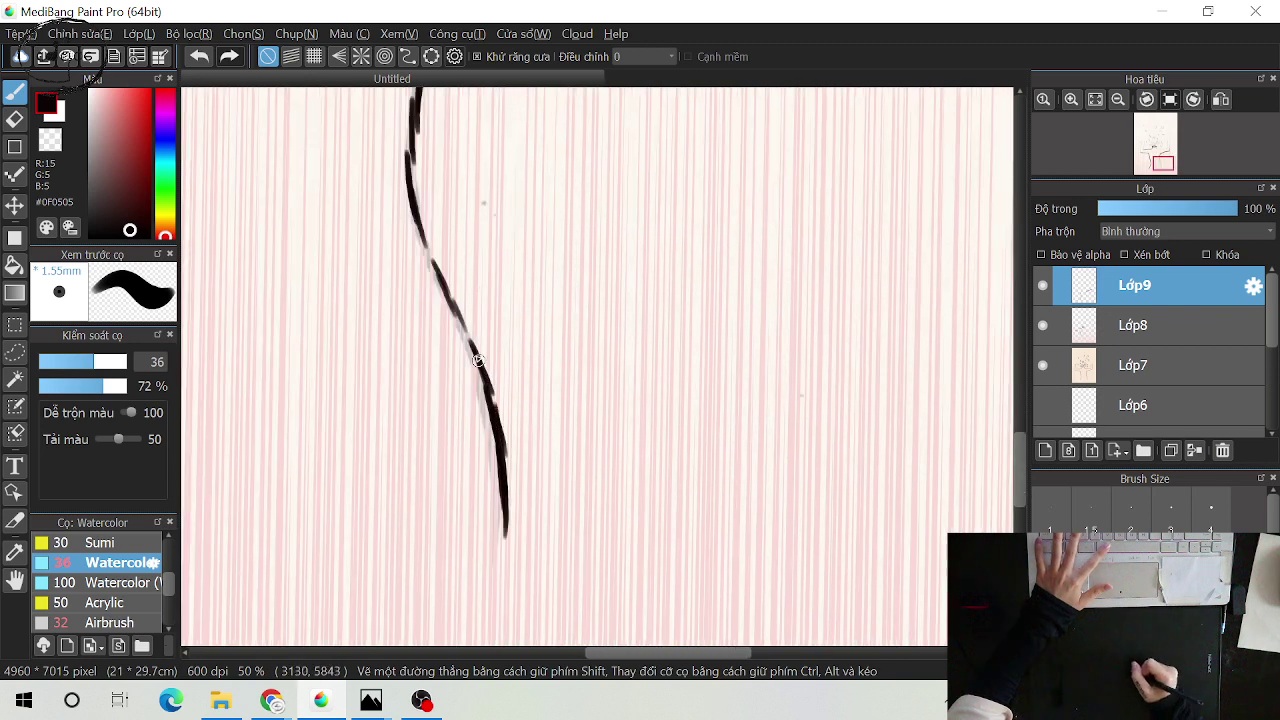
# Close the gaps in the lower right torso line and thicken it towards its lower end
pyautogui.moveTo(447, 305); pyautogui.dragTo(472, 342)
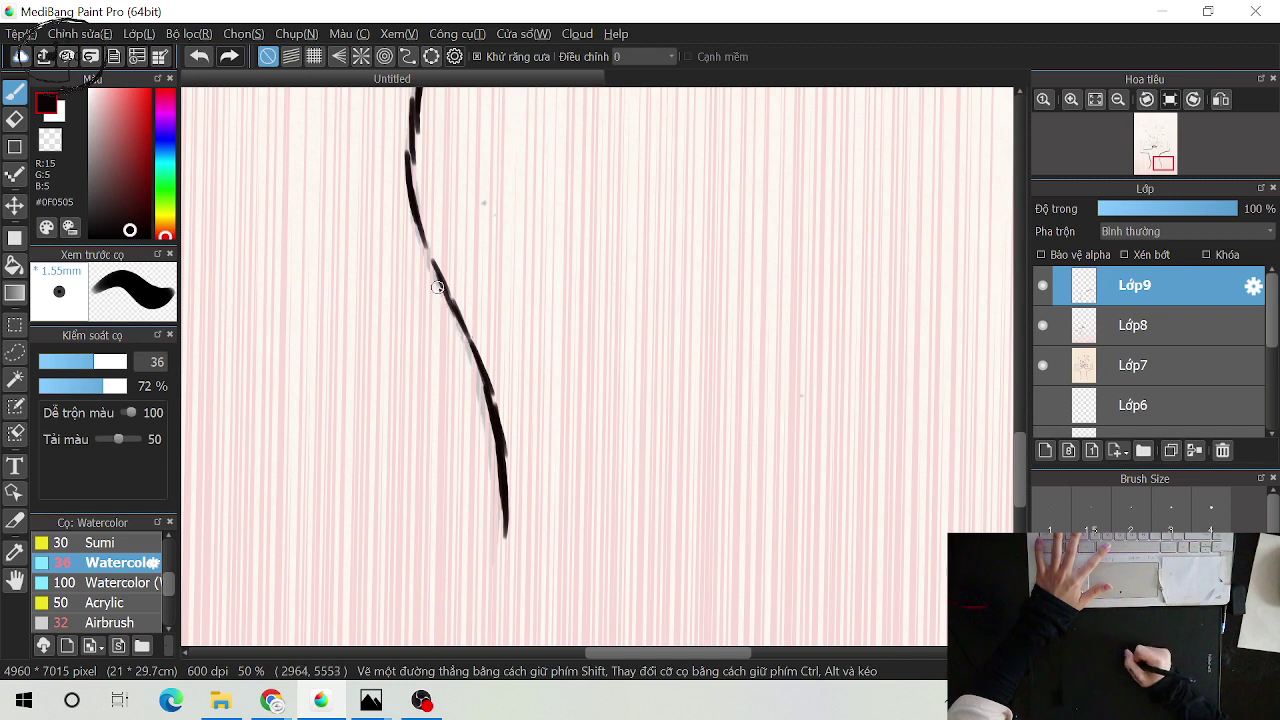
pyautogui.moveTo(440, 293); pyautogui.dragTo(503, 410)
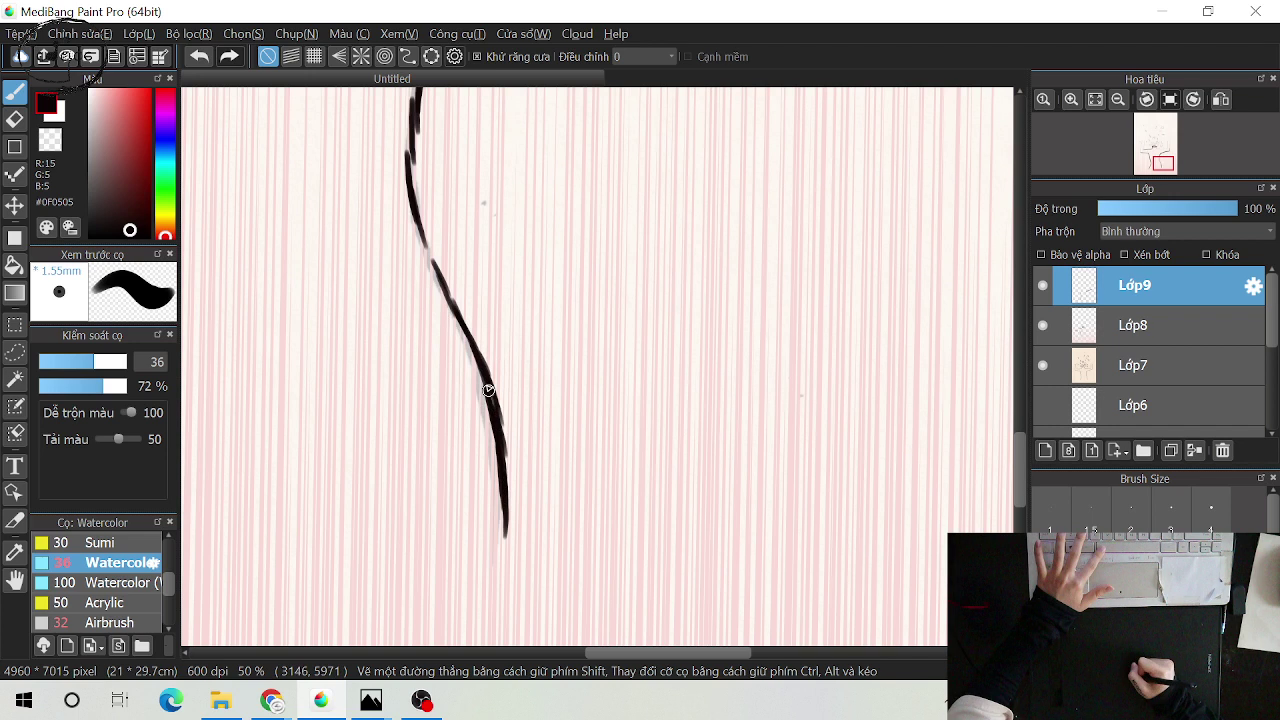
pyautogui.moveTo(490, 400); pyautogui.dragTo(506, 486)
pyautogui.moveTo(497, 441); pyautogui.dragTo(509, 522)
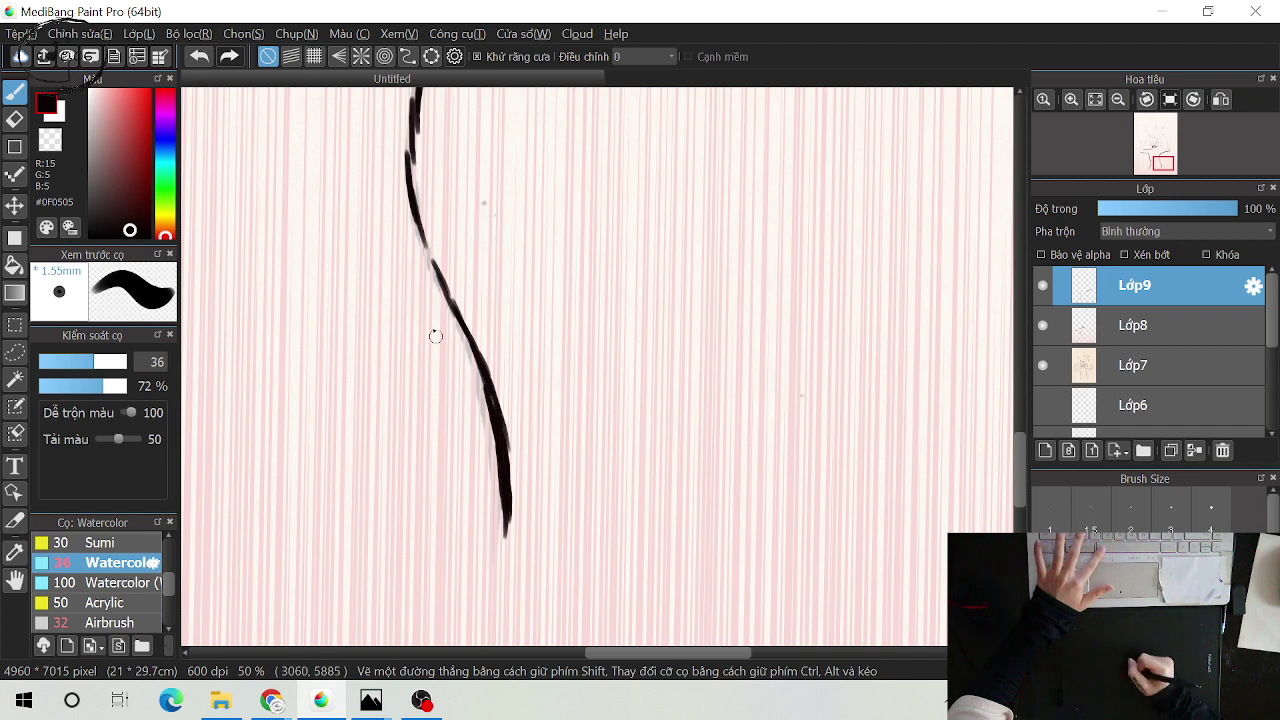
pyautogui.moveTo(406, 215)
pyautogui.mouseDown()
pyautogui.moveTo(477, 288)
pyautogui.moveTo(551, 433)
pyautogui.mouseUp()
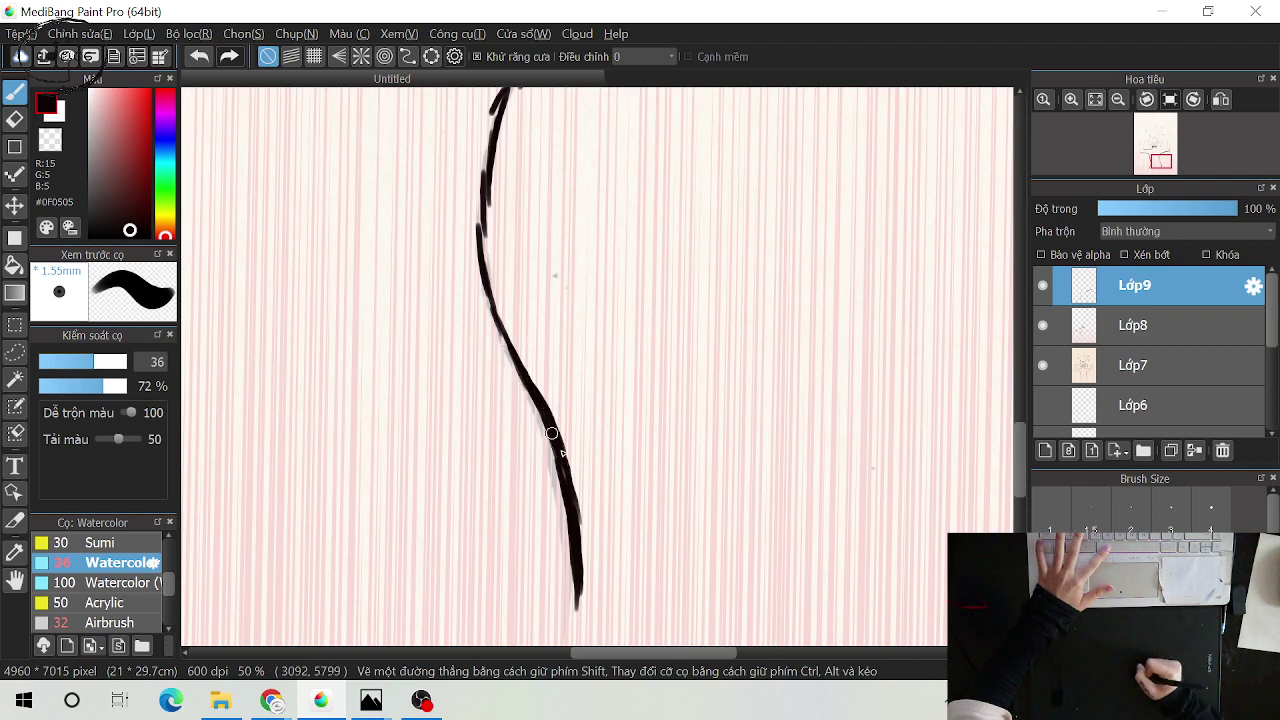
# Smooth and thicken the inward curve of the right torso line, undoing the uneven stroke
pyautogui.press('space')
pyautogui.moveTo(486, 185)
pyautogui.mouseDown()
pyautogui.moveTo(528, 254)
pyautogui.moveTo(525, 320)
pyautogui.moveTo(557, 419)
pyautogui.mouseUp()
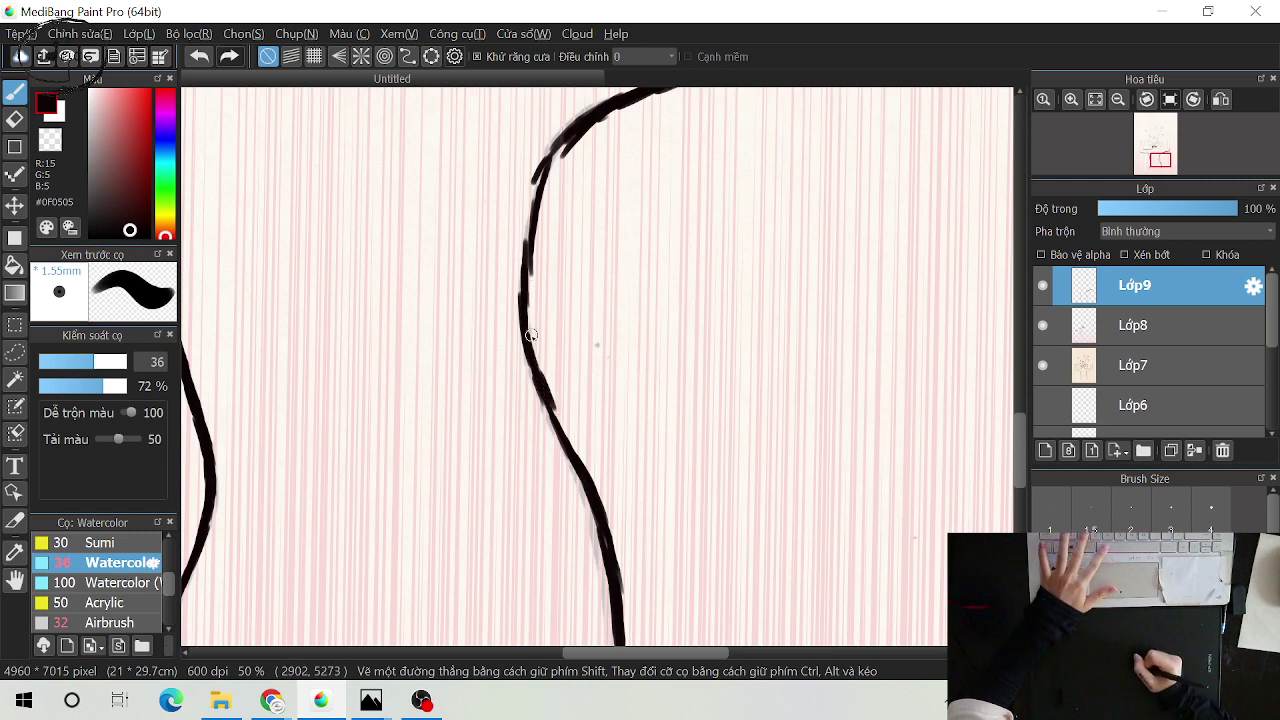
pyautogui.hotkey('ctrl', 'z')
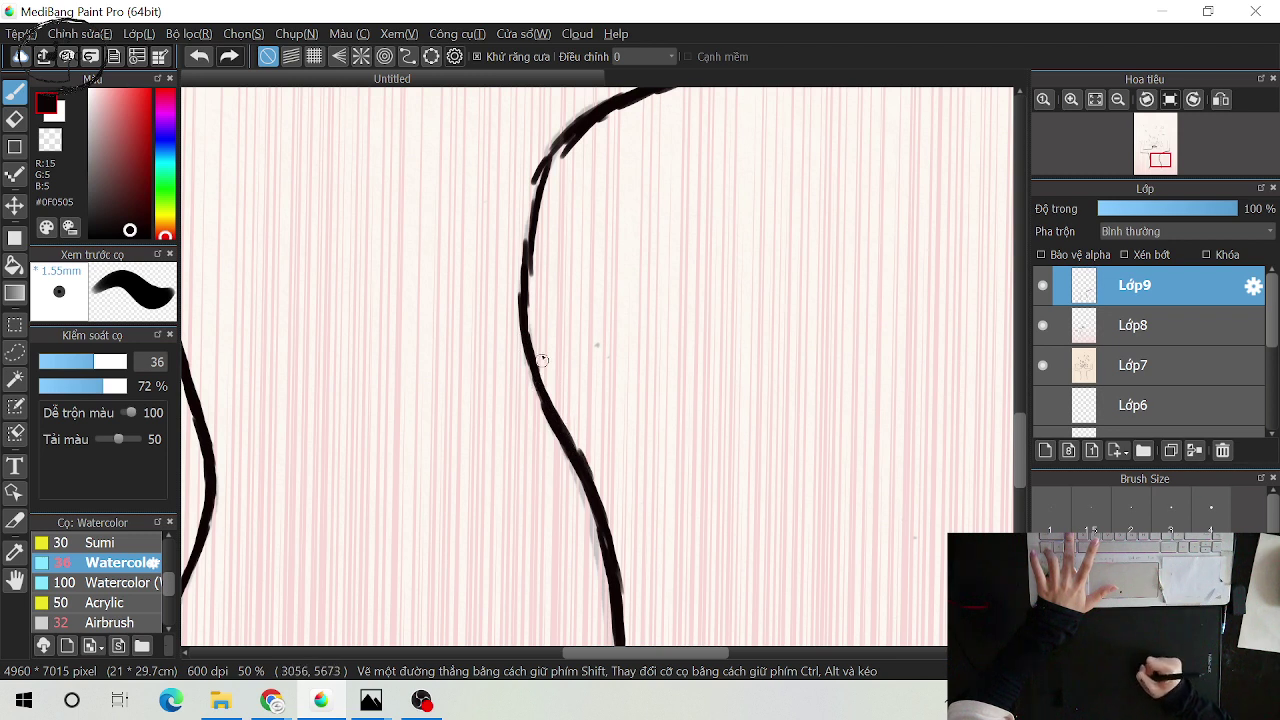
pyautogui.moveTo(532, 208); pyautogui.dragTo(522, 280)
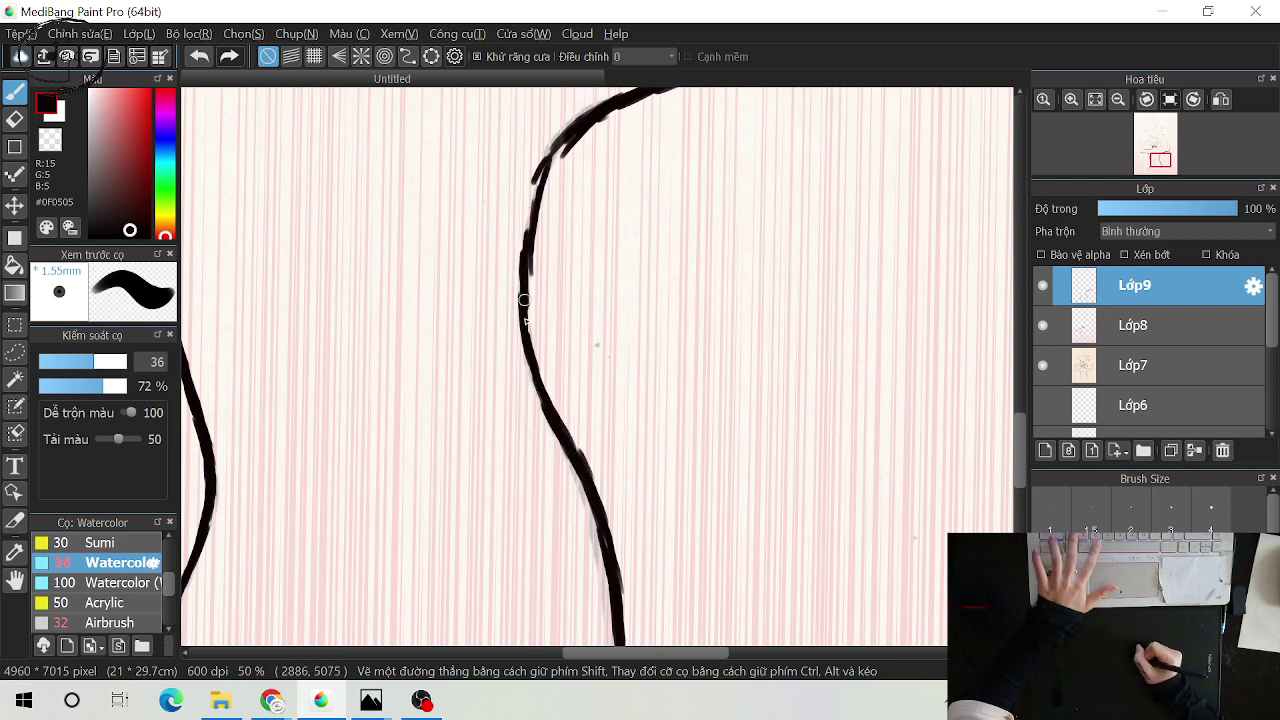
# Thicken the armpit bend where the right arm meets the torso, undoing the overly wide stroke below it
pyautogui.moveTo(592, 97)
pyautogui.mouseDown()
pyautogui.moveTo(588, 210)
pyautogui.moveTo(534, 297)
pyautogui.moveTo(524, 380)
pyautogui.mouseUp()
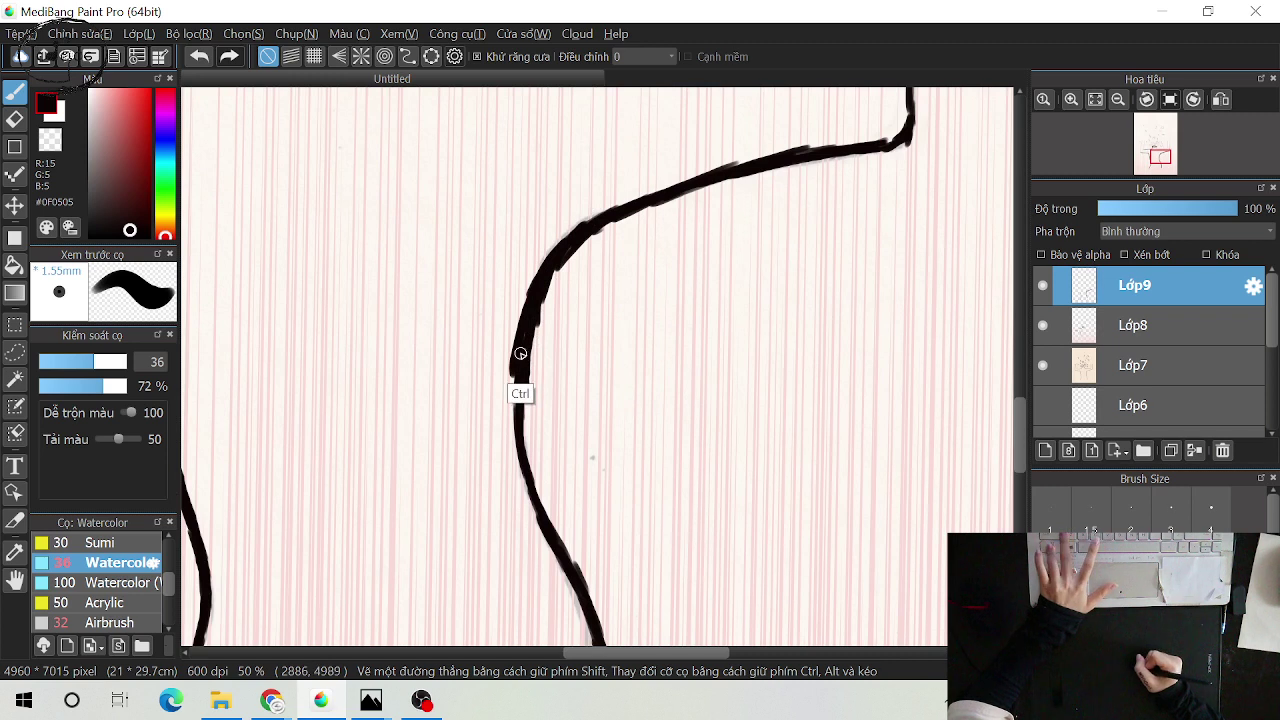
pyautogui.hotkey('ctrl', 'z')
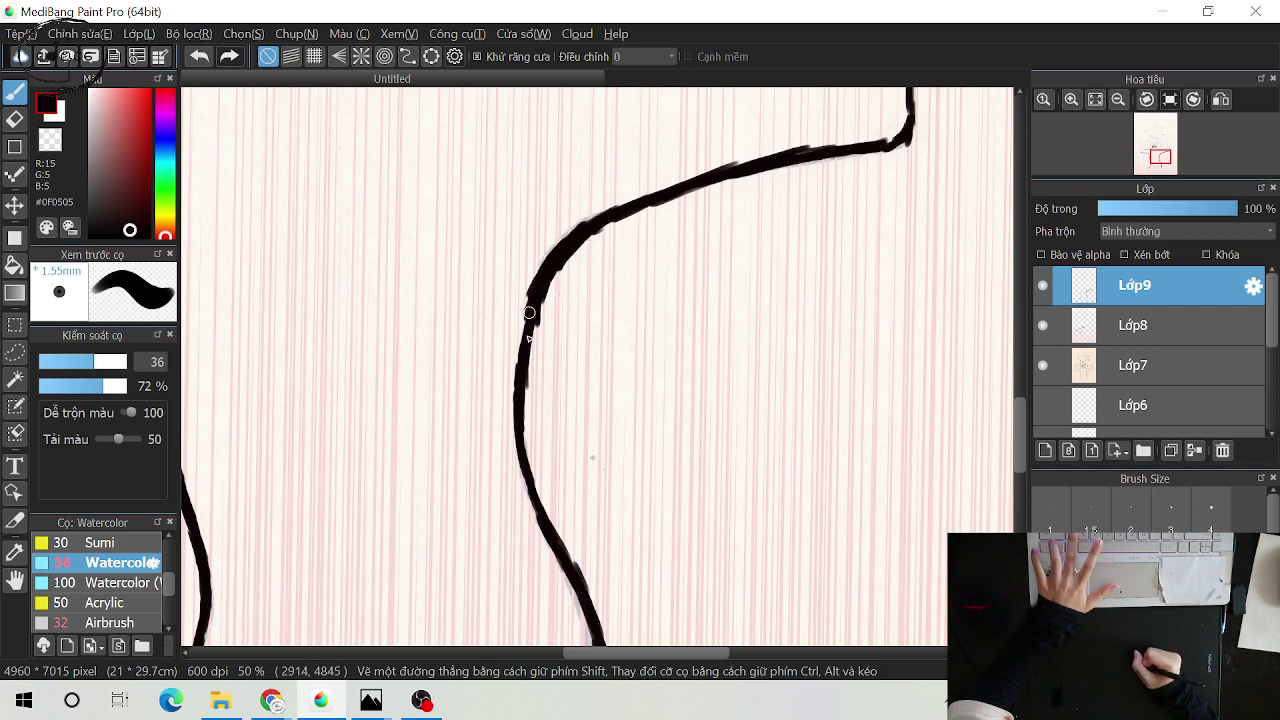
pyautogui.moveTo(631, 234); pyautogui.dragTo(559, 319)
pyautogui.scroll(1, 669, 254)
pyautogui.hscroll(1, 669, 254)
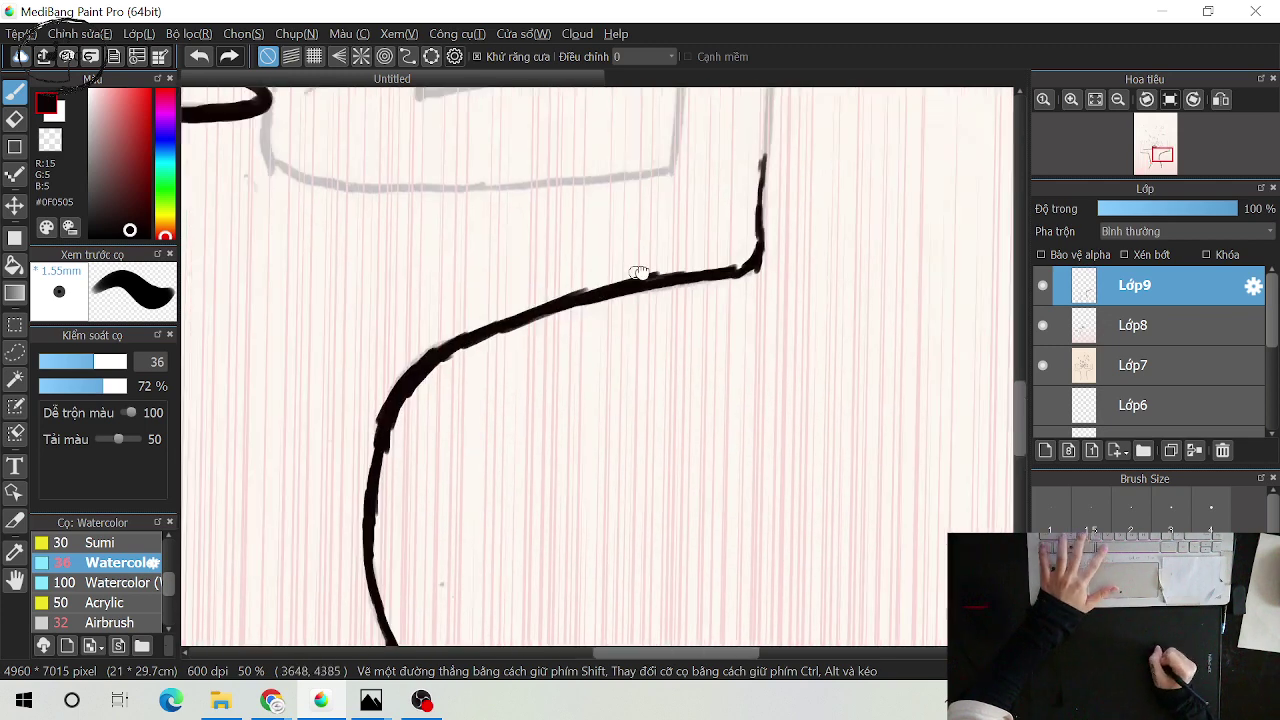
# Erase the uneven edges along the right torso line, from the armpit bend down to its lower end, to make it thinner and smoother
pyautogui.scroll(2, 650, 252)
pyautogui.hscroll(1, 650, 252)
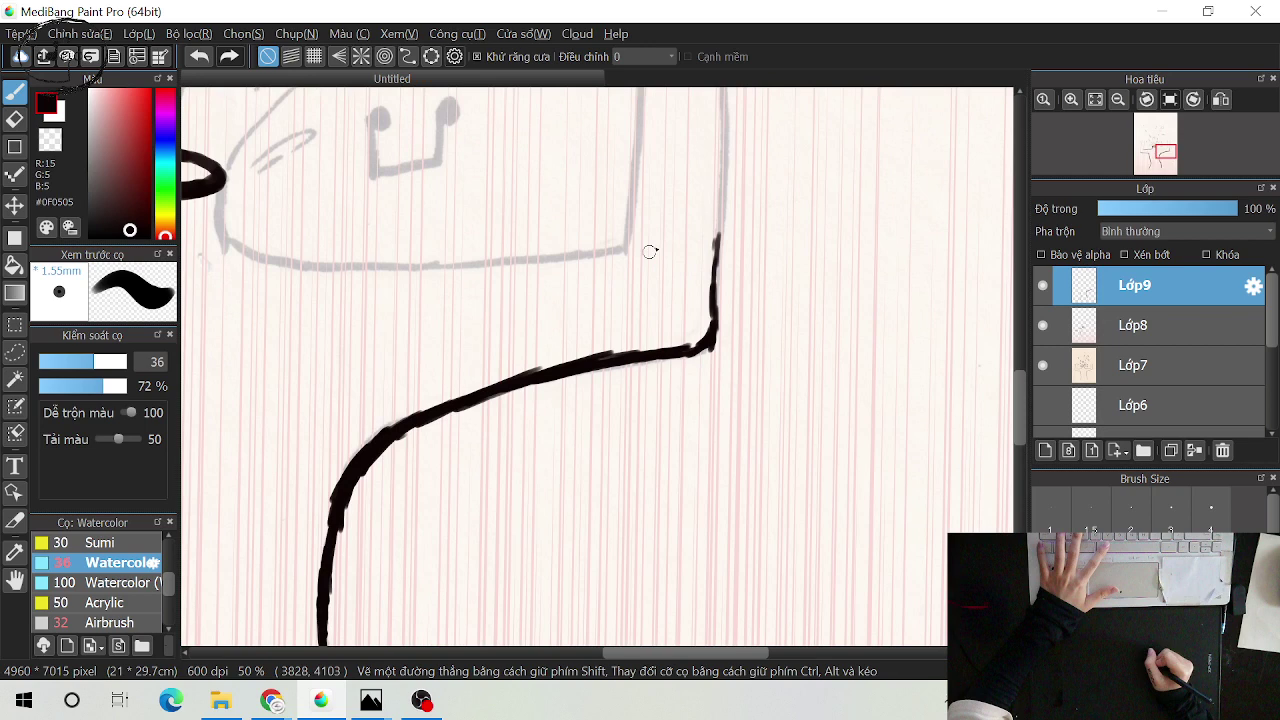
pyautogui.scroll(-2, 650, 252)
pyautogui.hscroll(-2, 650, 252)
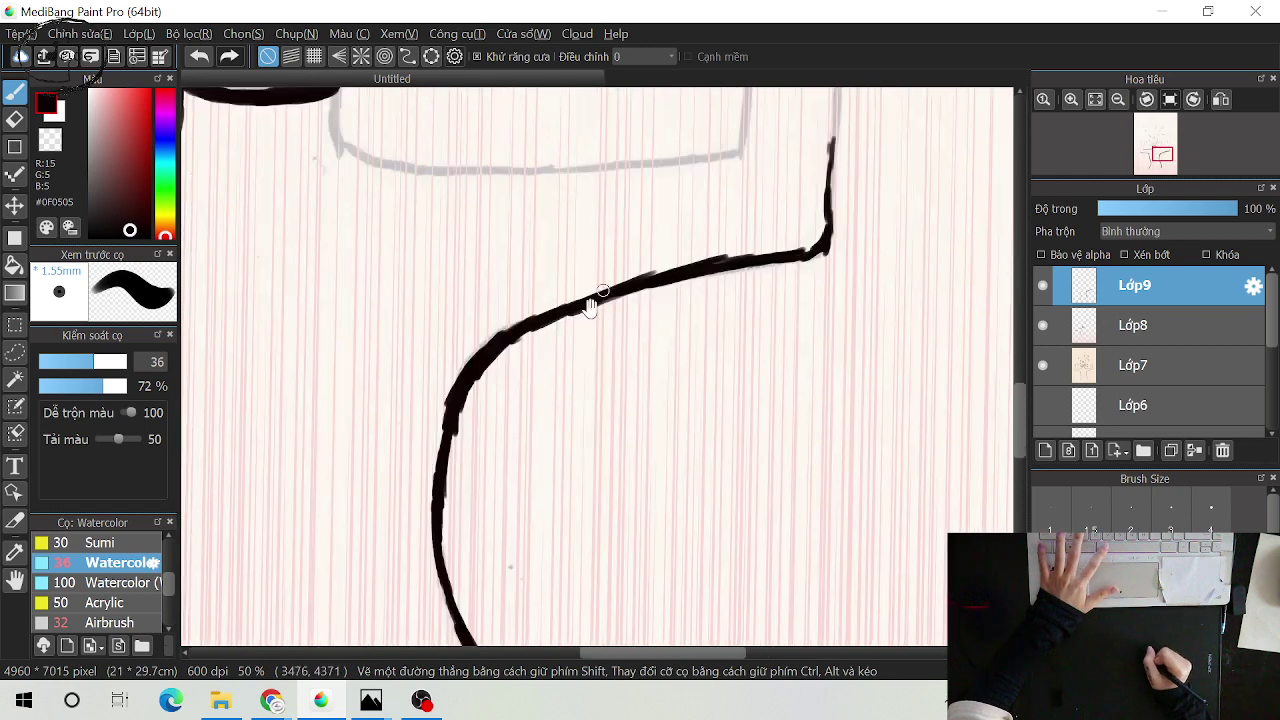
pyautogui.moveTo(590, 305); pyautogui.dragTo(648, 238)
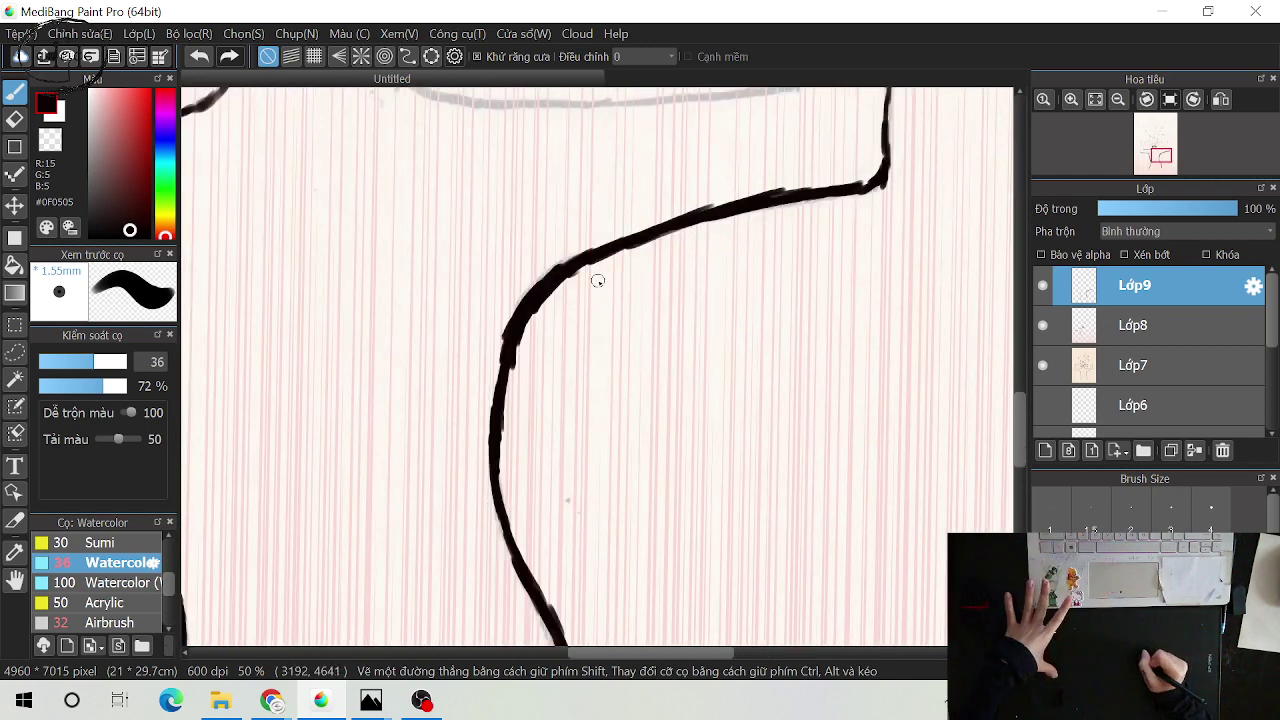
pyautogui.press('e')
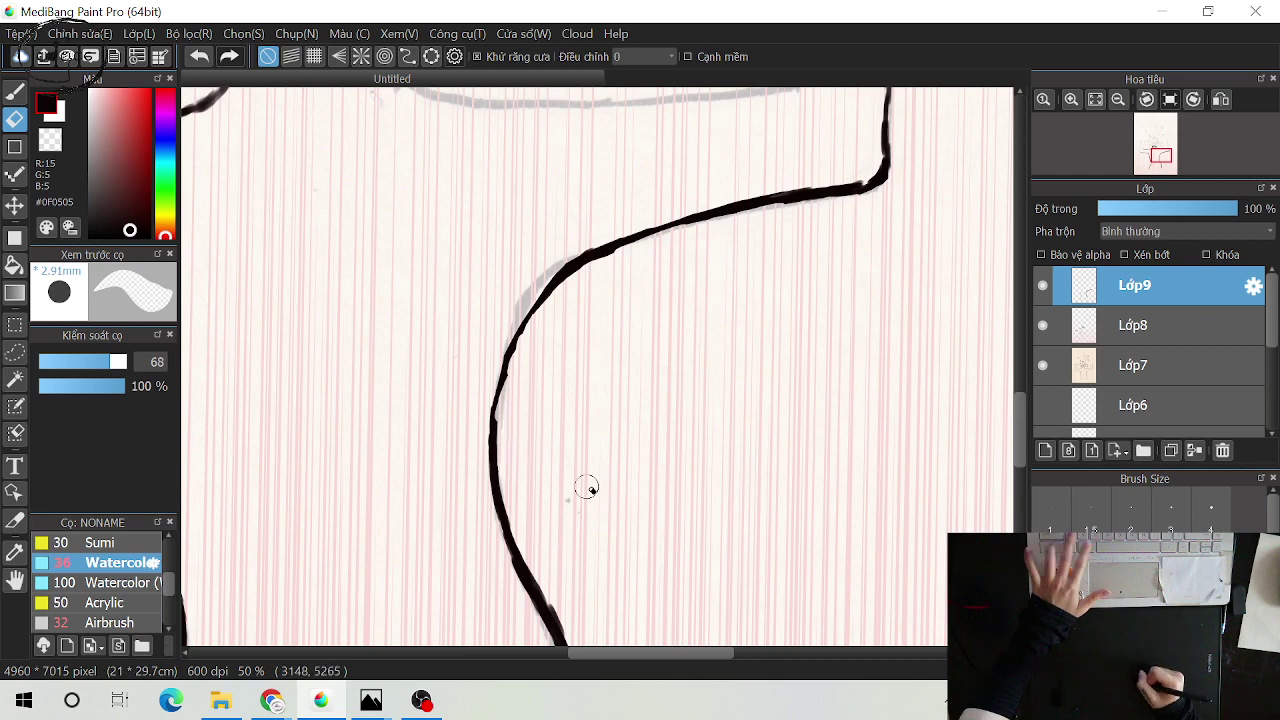
pyautogui.moveTo(588, 483); pyautogui.dragTo(562, 316)
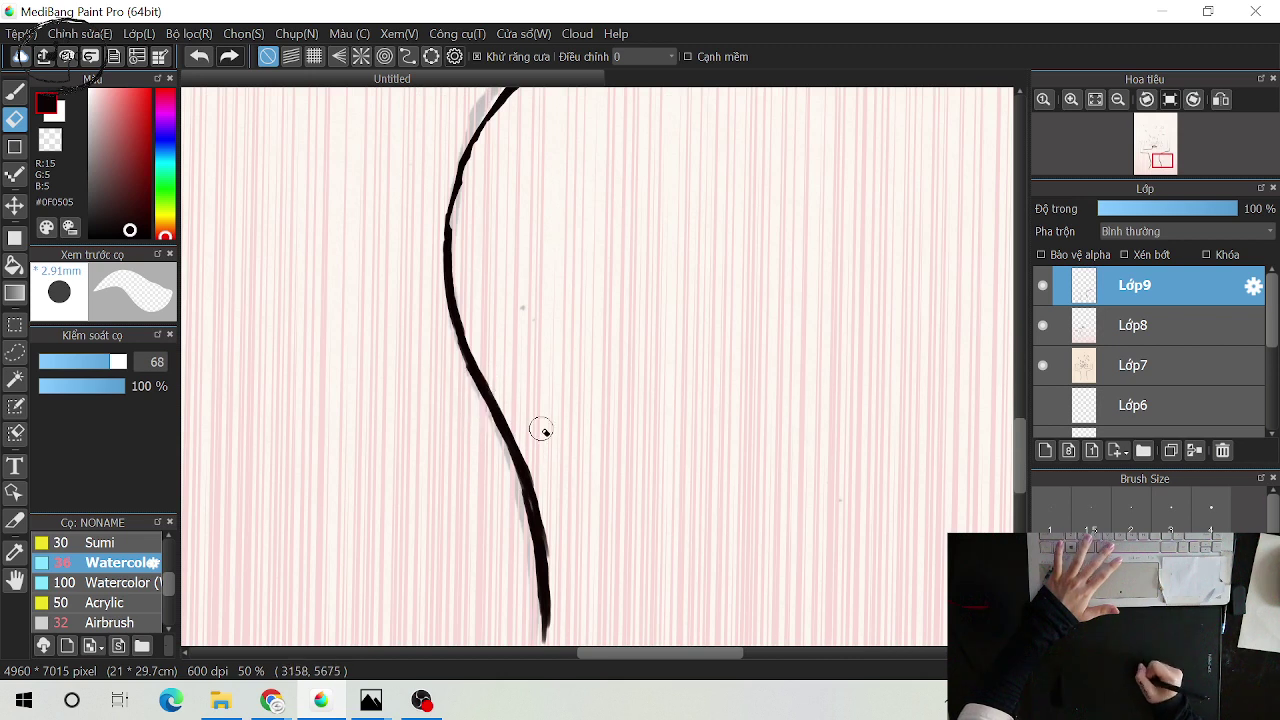
pyautogui.moveTo(560, 545); pyautogui.dragTo(533, 433)
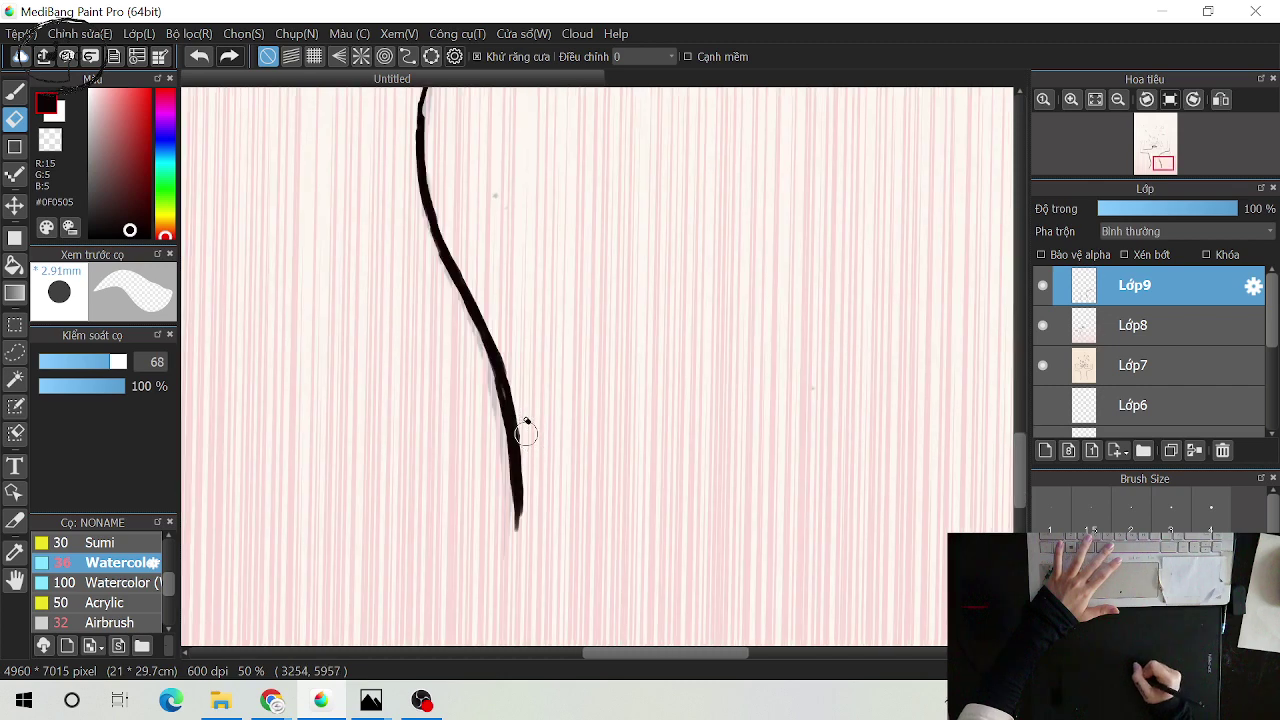
# Ink the outer vertical line above the right armpit bend up towards the sketch's upper end, undoing the strokes that bulge outward
pyautogui.moveTo(620, 110); pyautogui.dragTo(440, 670)
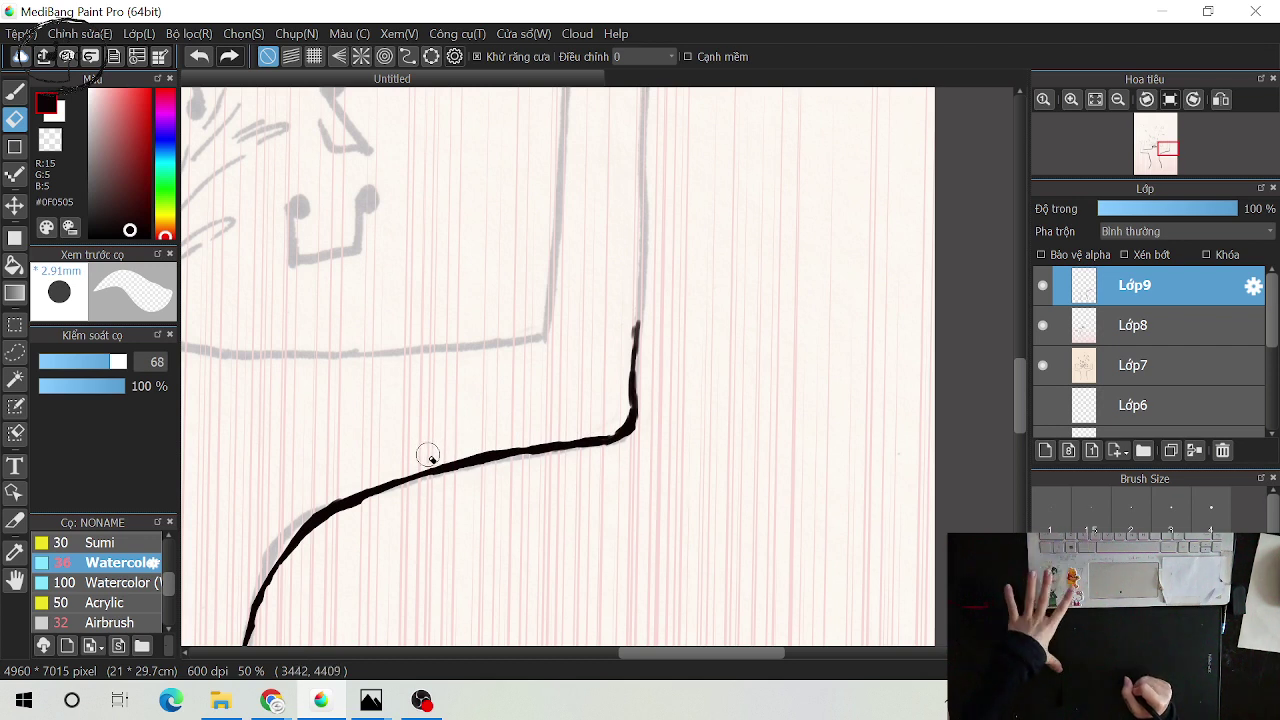
pyautogui.press('b')
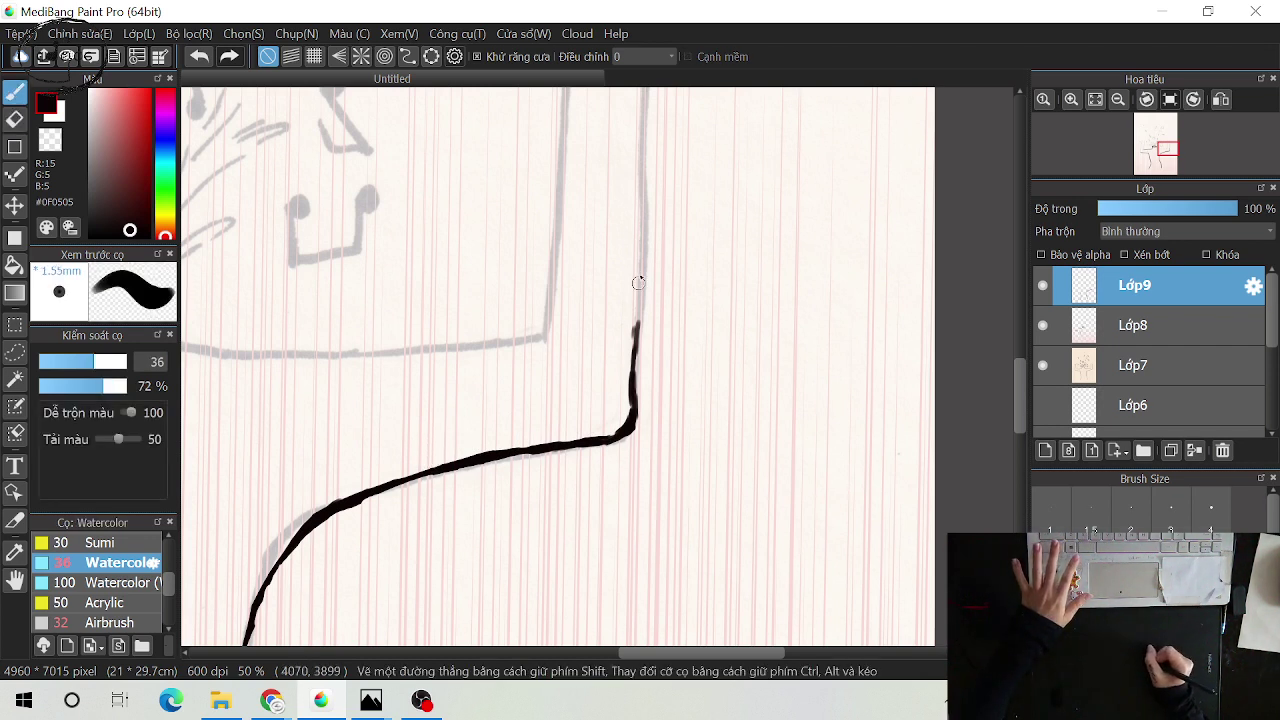
pyautogui.moveTo(638, 262); pyautogui.dragTo(628, 340)
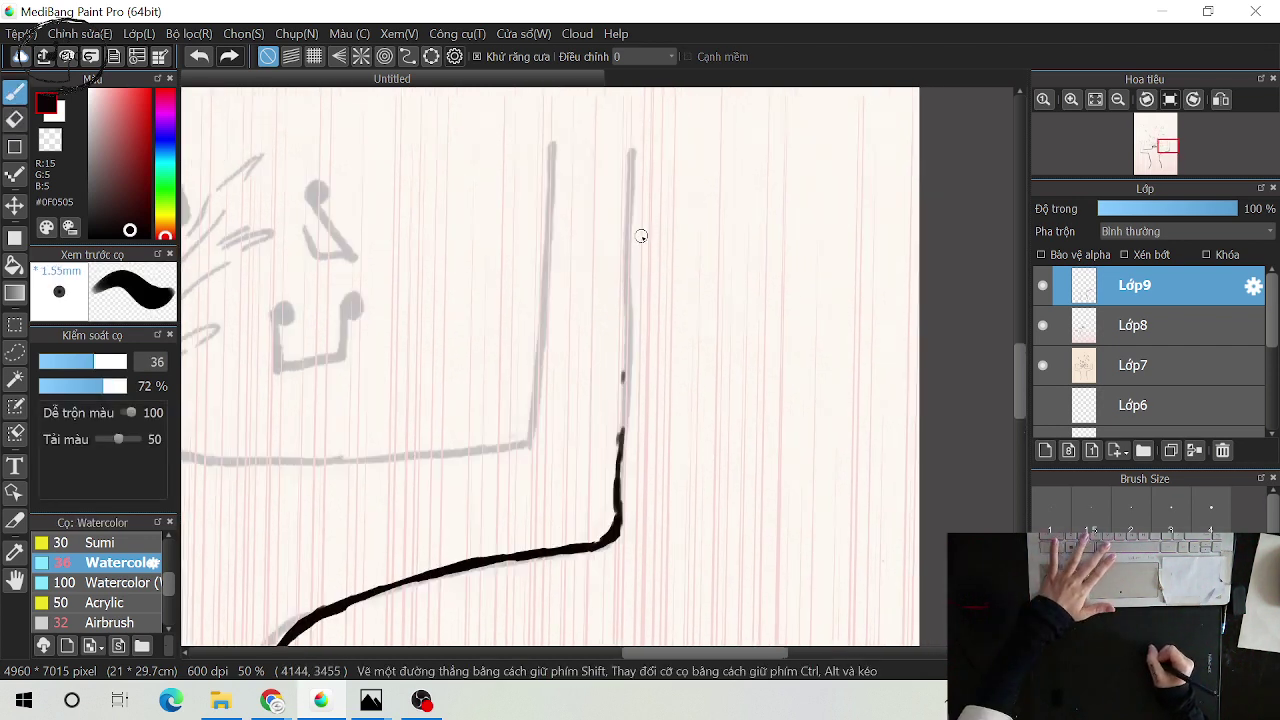
pyautogui.moveTo(633, 260)
pyautogui.mouseDown()
pyautogui.moveTo(632, 226)
pyautogui.moveTo(629, 400)
pyautogui.mouseUp()
pyautogui.moveTo(635, 331); pyautogui.dragTo(621, 454)
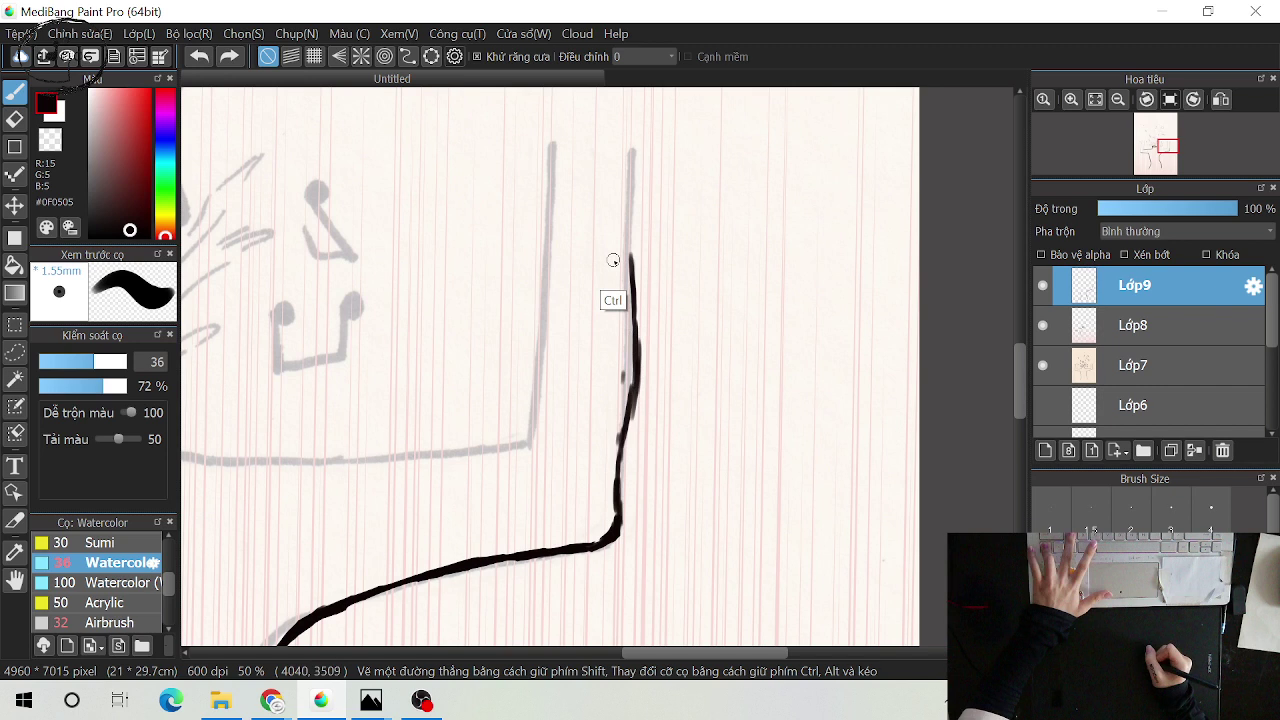
pyautogui.hotkey('ctrl', 'z')
pyautogui.hotkey('ctrl', 'z')
pyautogui.moveTo(628, 295); pyautogui.dragTo(622, 428)
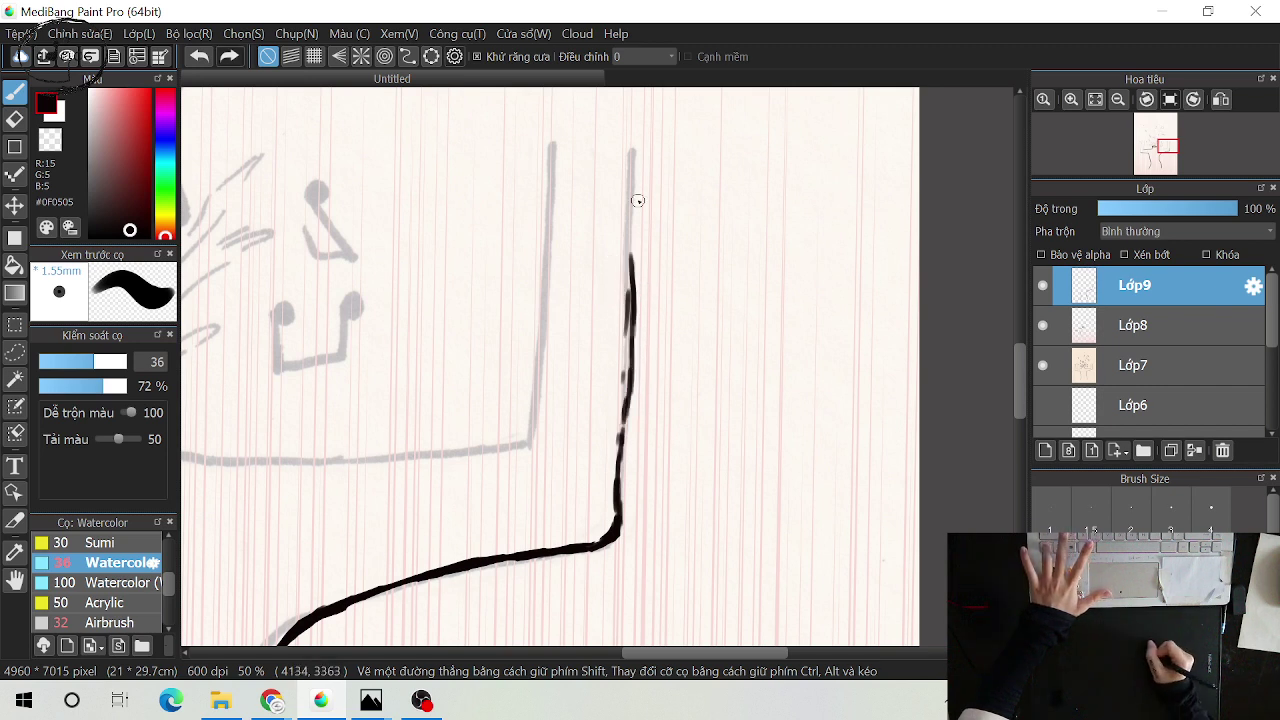
pyautogui.moveTo(637, 214); pyautogui.dragTo(633, 288)
pyautogui.moveTo(636, 166)
pyautogui.mouseDown()
pyautogui.moveTo(634, 274)
pyautogui.moveTo(628, 260)
pyautogui.mouseUp()
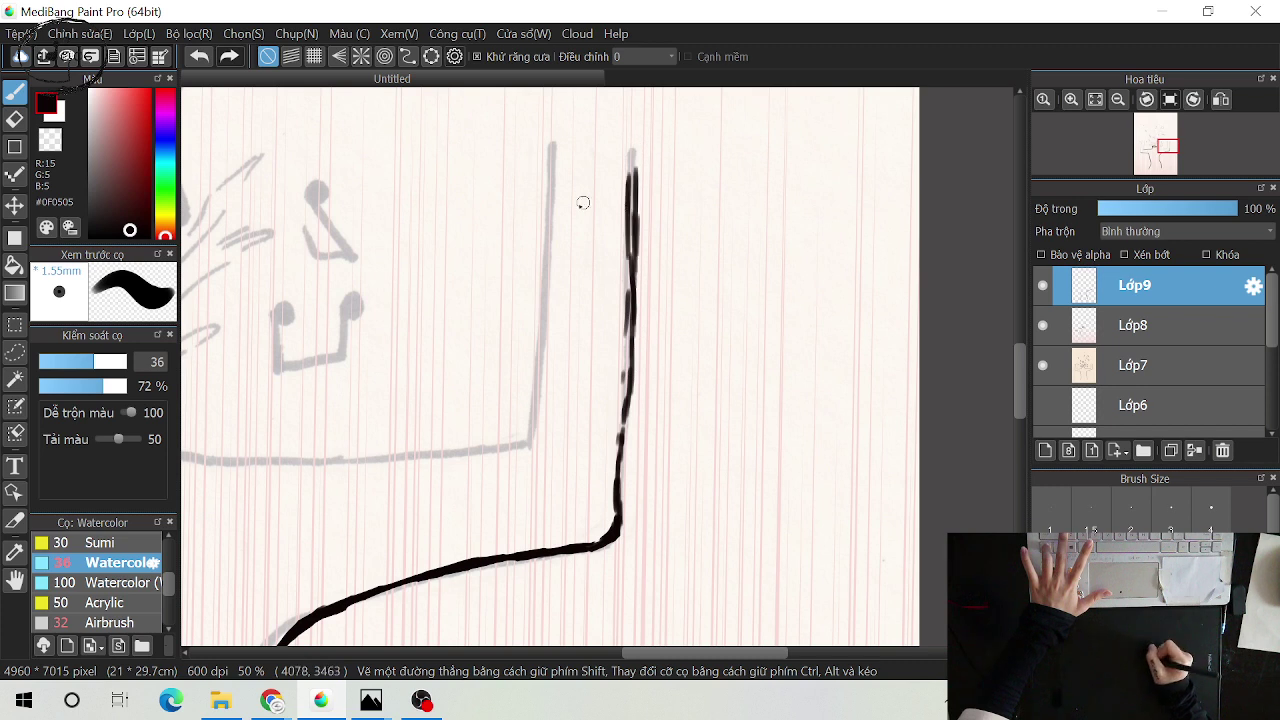
# Ink the inner vertical line beside it in overlapping black strokes, just left of the grey sketch, down to the sketch's corner
pyautogui.moveTo(537, 224); pyautogui.dragTo(536, 262)
pyautogui.moveTo(537, 200); pyautogui.dragTo(536, 290)
pyautogui.moveTo(540, 222); pyautogui.dragTo(537, 338)
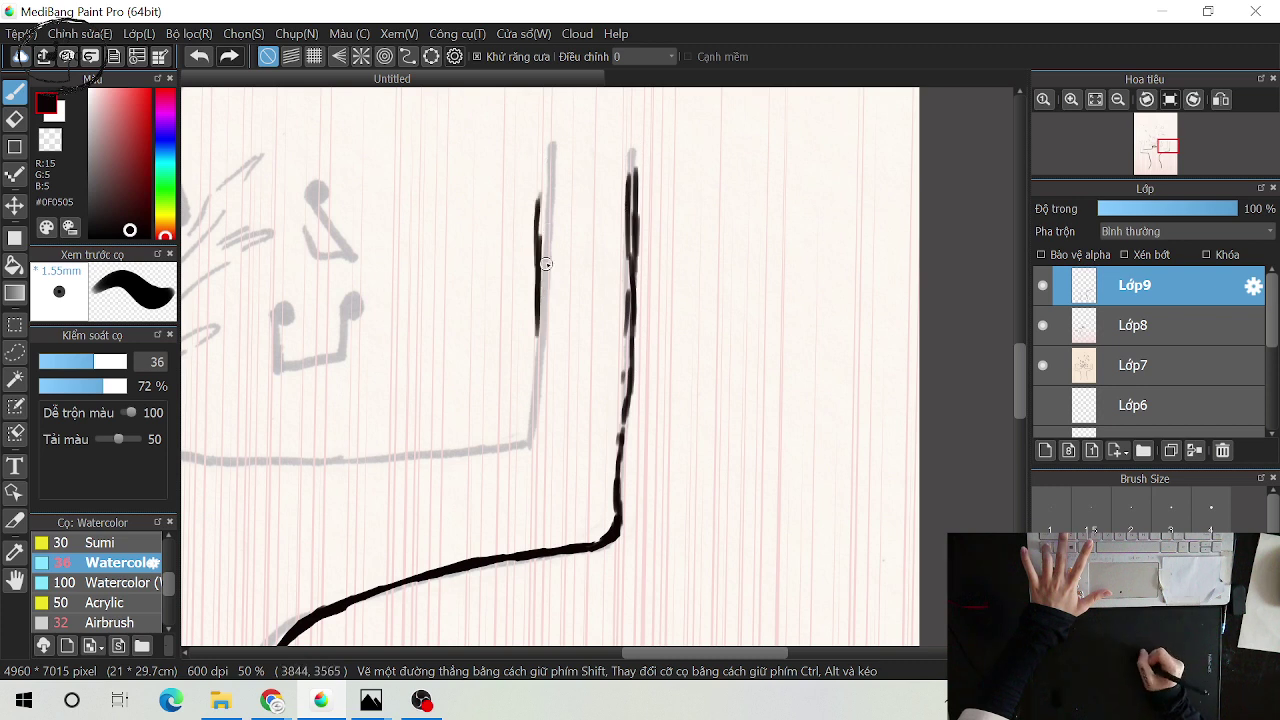
pyautogui.moveTo(541, 278); pyautogui.dragTo(532, 424)
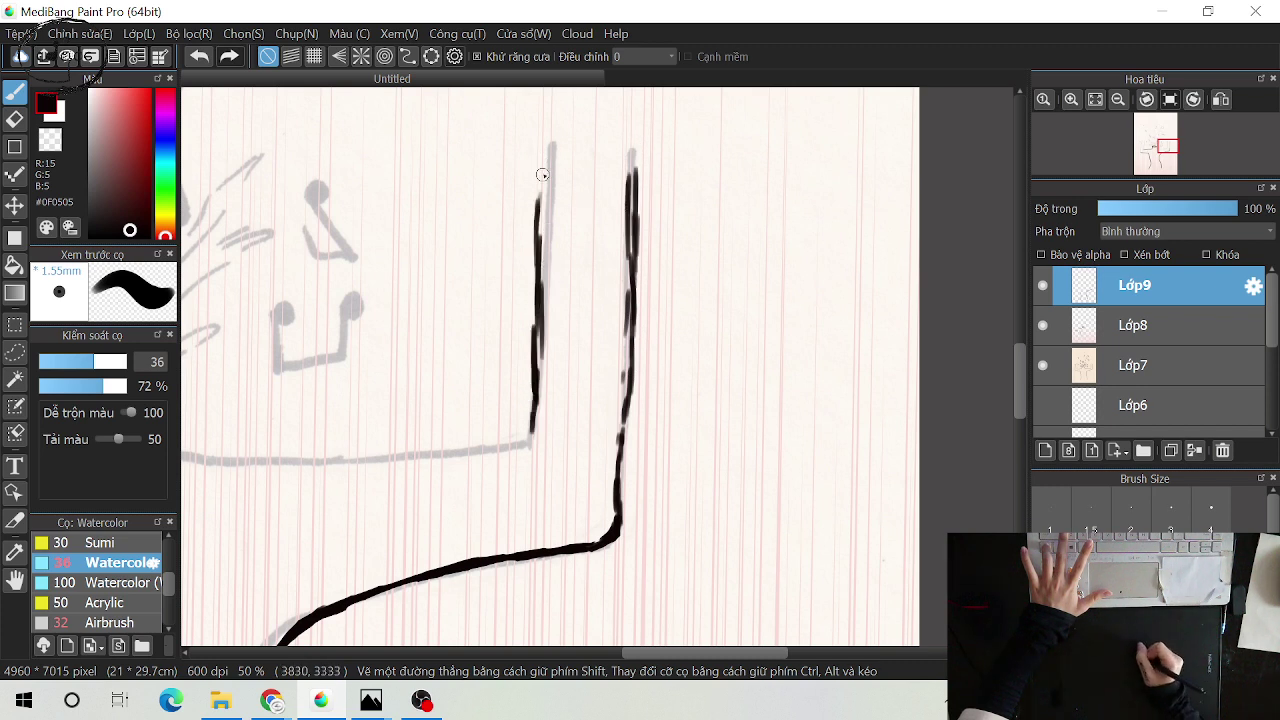
pyautogui.moveTo(535, 182)
pyautogui.mouseDown()
pyautogui.moveTo(537, 140)
pyautogui.moveTo(531, 262)
pyautogui.mouseUp()
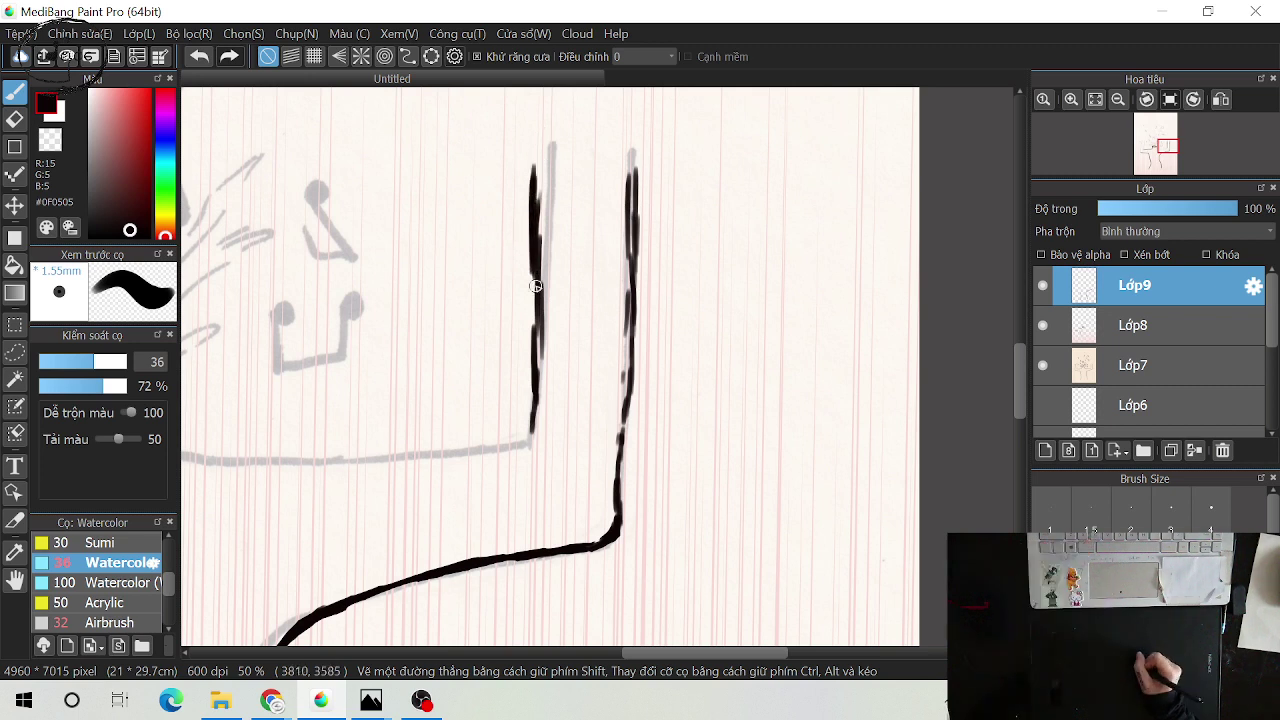
pyautogui.moveTo(536, 295); pyautogui.dragTo(531, 382)
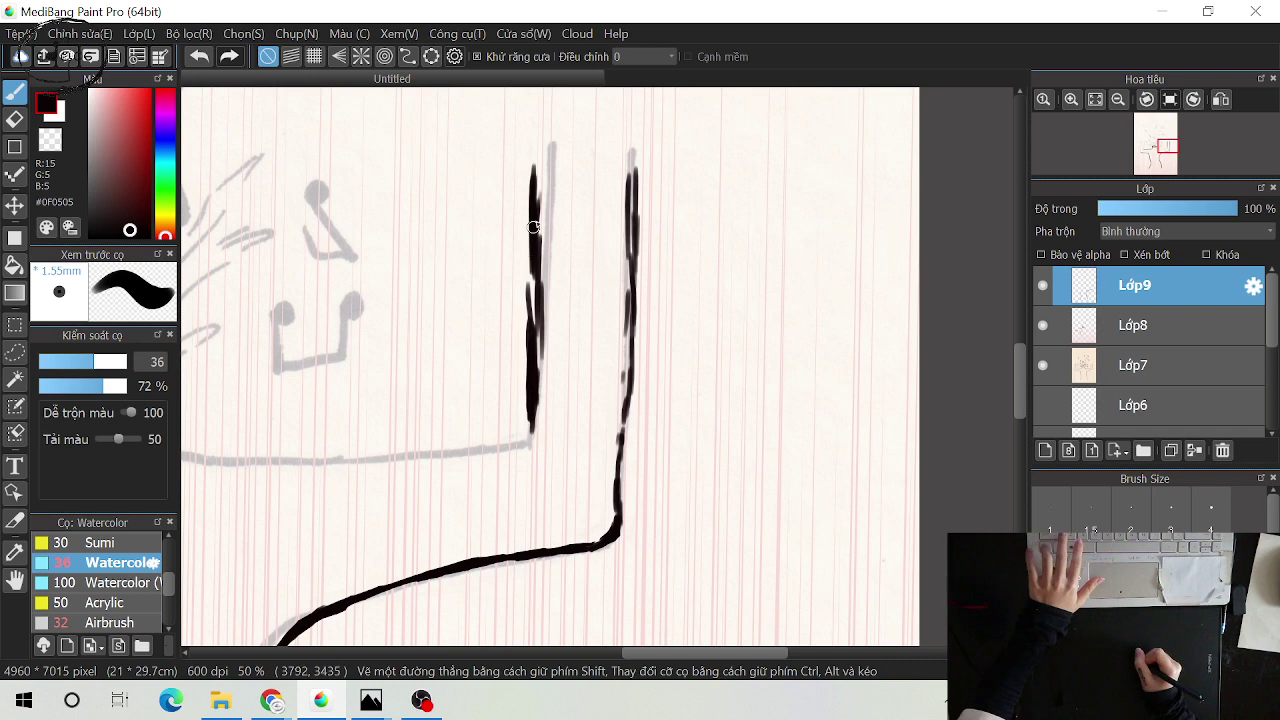
pyautogui.moveTo(538, 258); pyautogui.dragTo(530, 338)
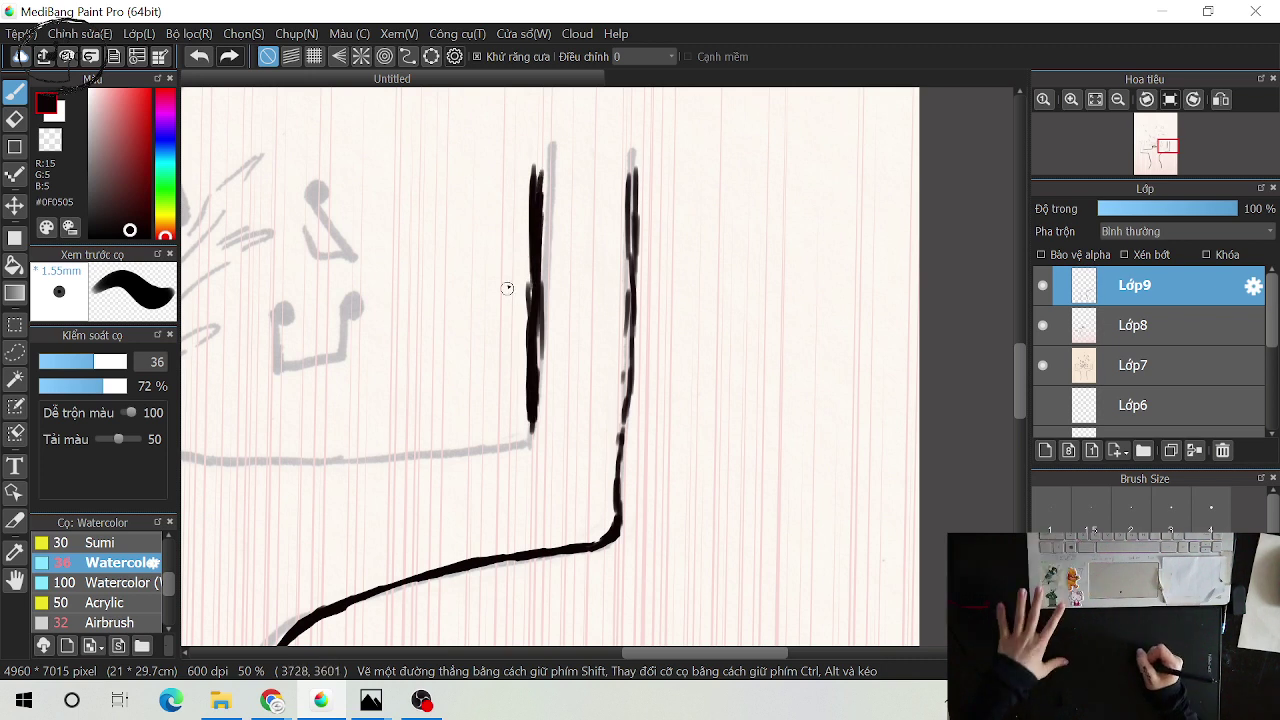
# Erase the rough, doubled edges of the inner and outer vertical lines with the Eraser
pyautogui.press('e')
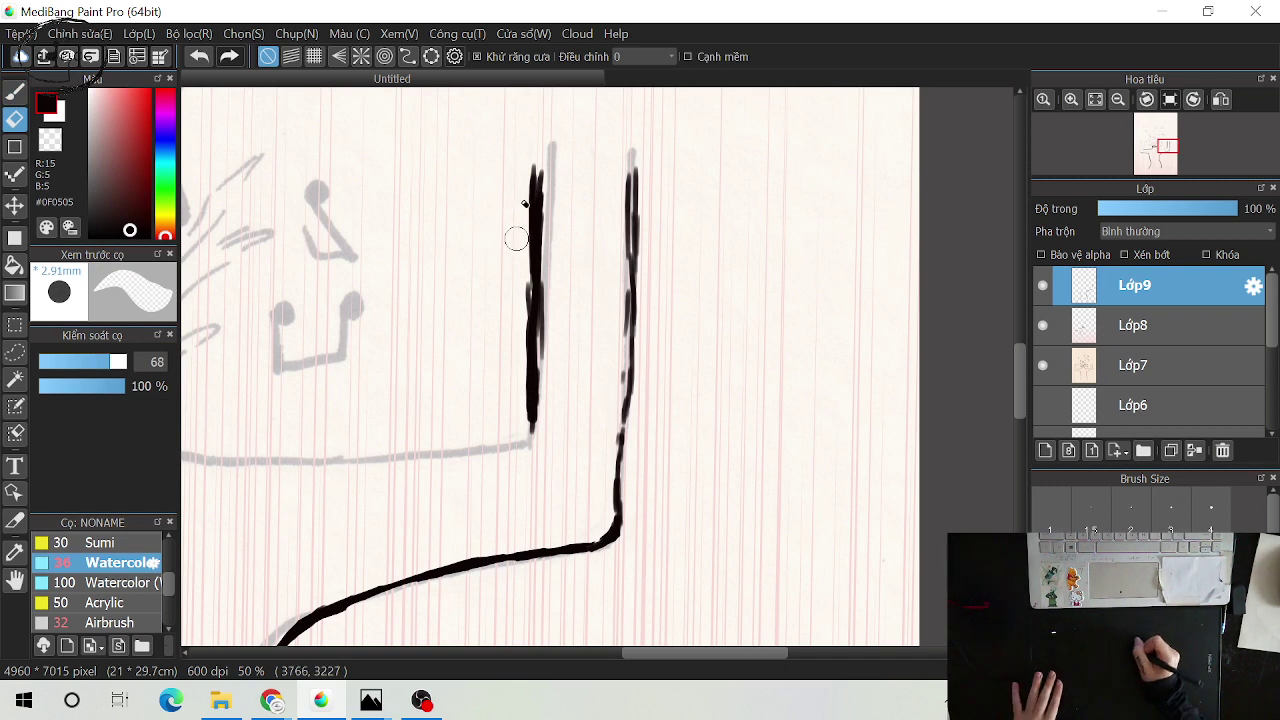
pyautogui.moveTo(516, 238)
pyautogui.mouseDown()
pyautogui.moveTo(545, 380)
pyautogui.moveTo(549, 350)
pyautogui.mouseUp()
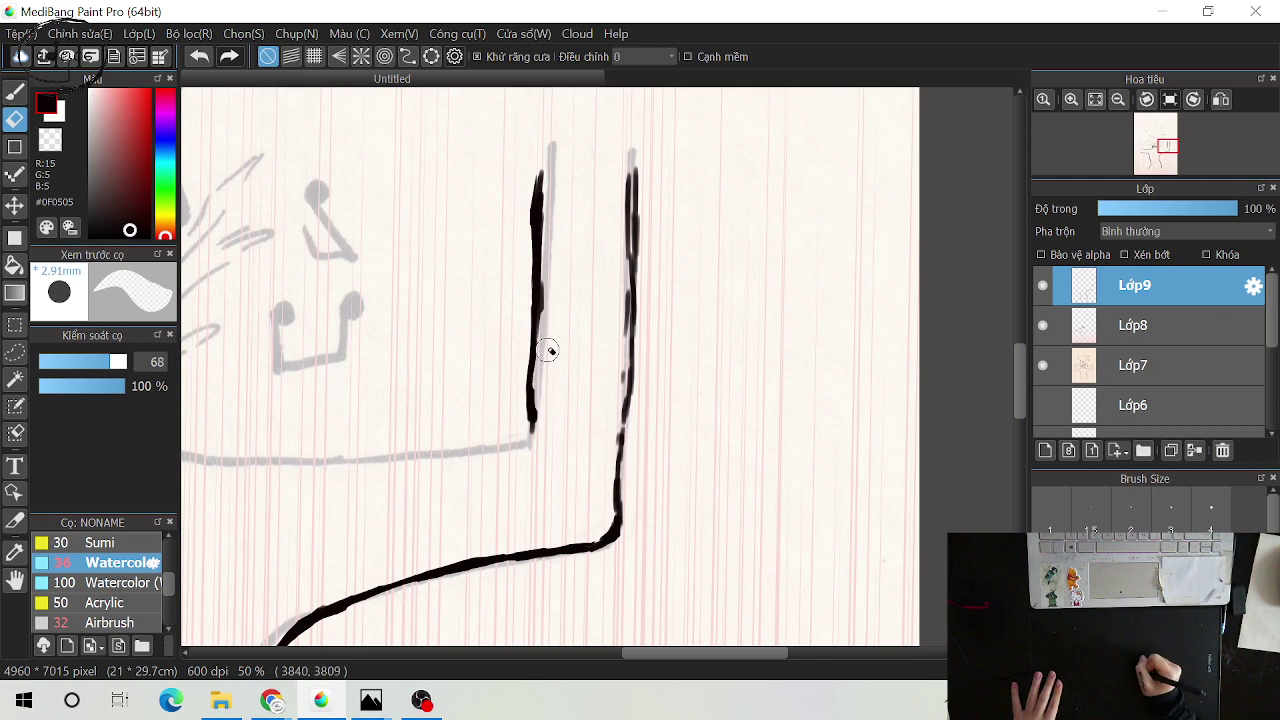
pyautogui.moveTo(549, 290); pyautogui.dragTo(547, 312)
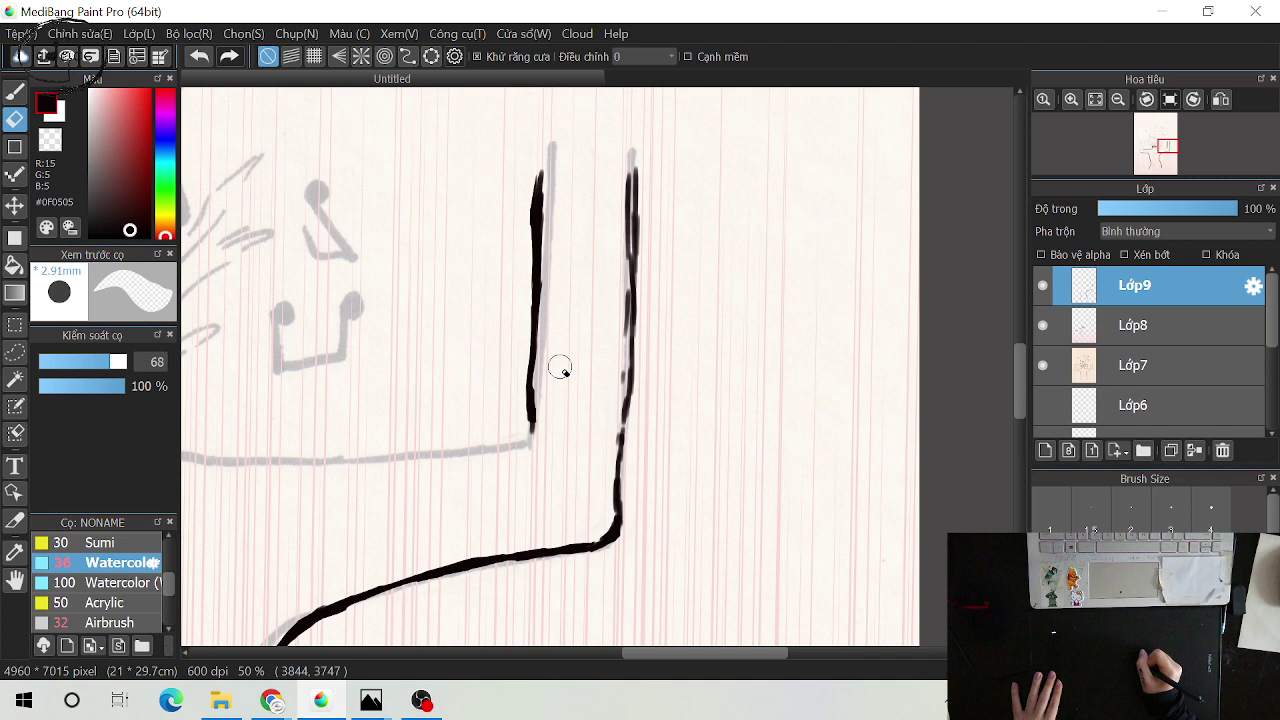
pyautogui.moveTo(636, 168); pyautogui.dragTo(633, 310)
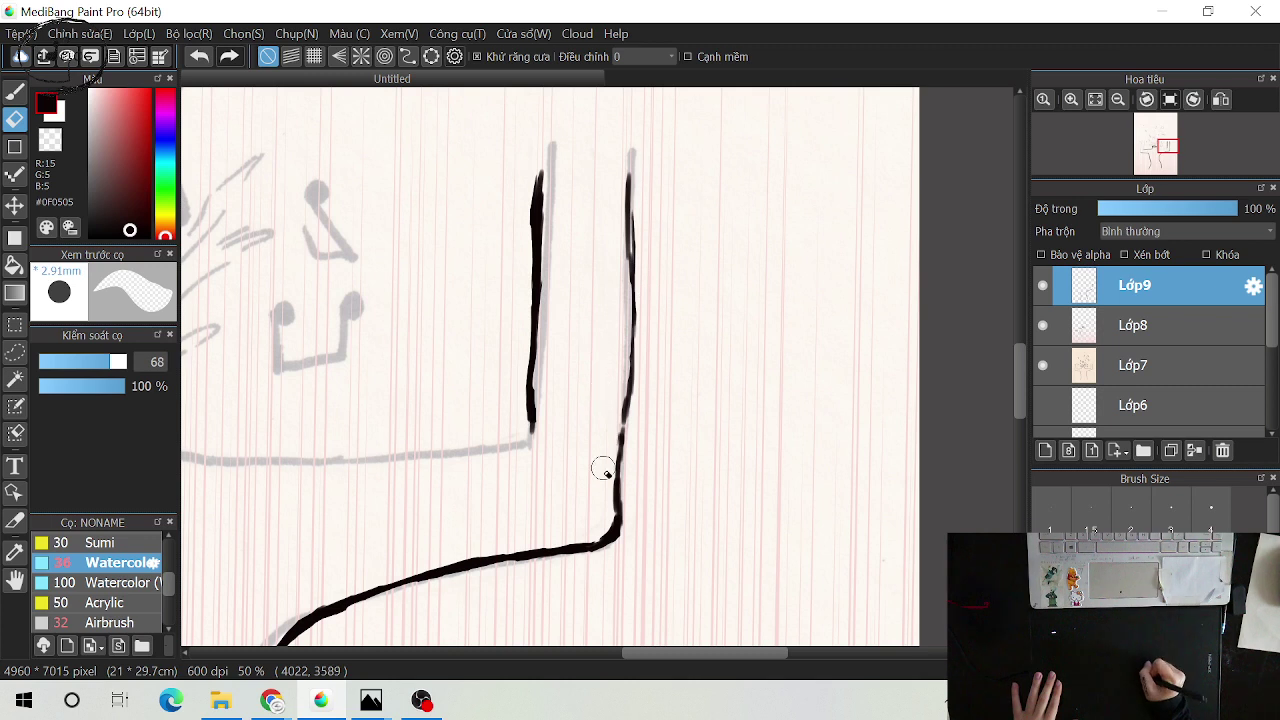
# Close the gaps in the outer vertical line and thicken it along its length with the Watercolor brush
pyautogui.press('b')
pyautogui.moveTo(632, 410); pyautogui.dragTo(628, 474)
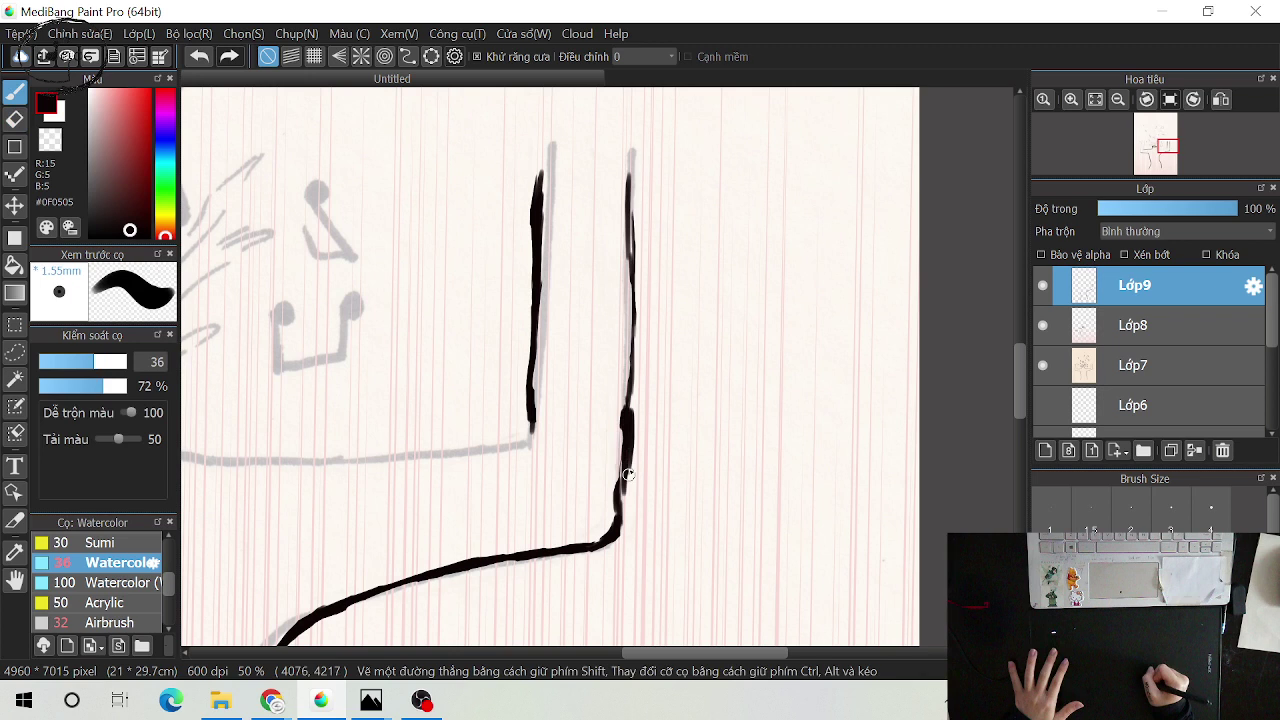
pyautogui.moveTo(628, 440); pyautogui.dragTo(618, 530)
pyautogui.moveTo(631, 332); pyautogui.dragTo(626, 390)
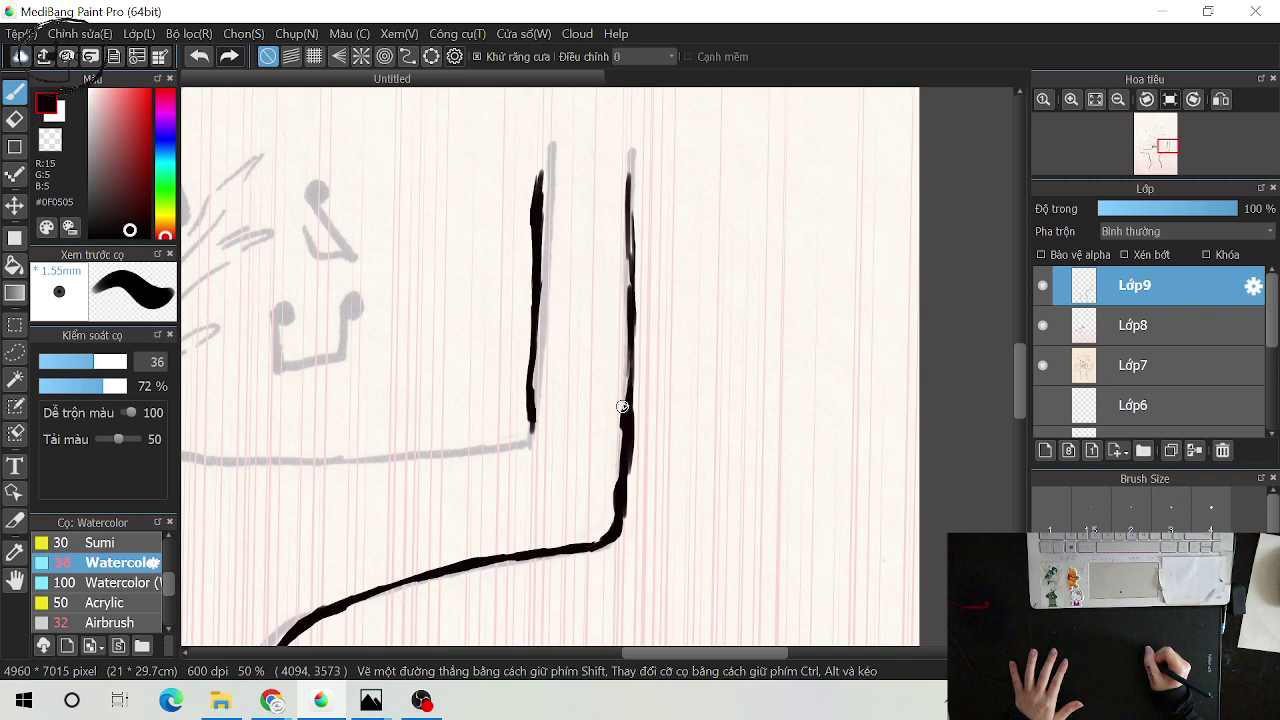
pyautogui.moveTo(629, 200); pyautogui.dragTo(626, 266)
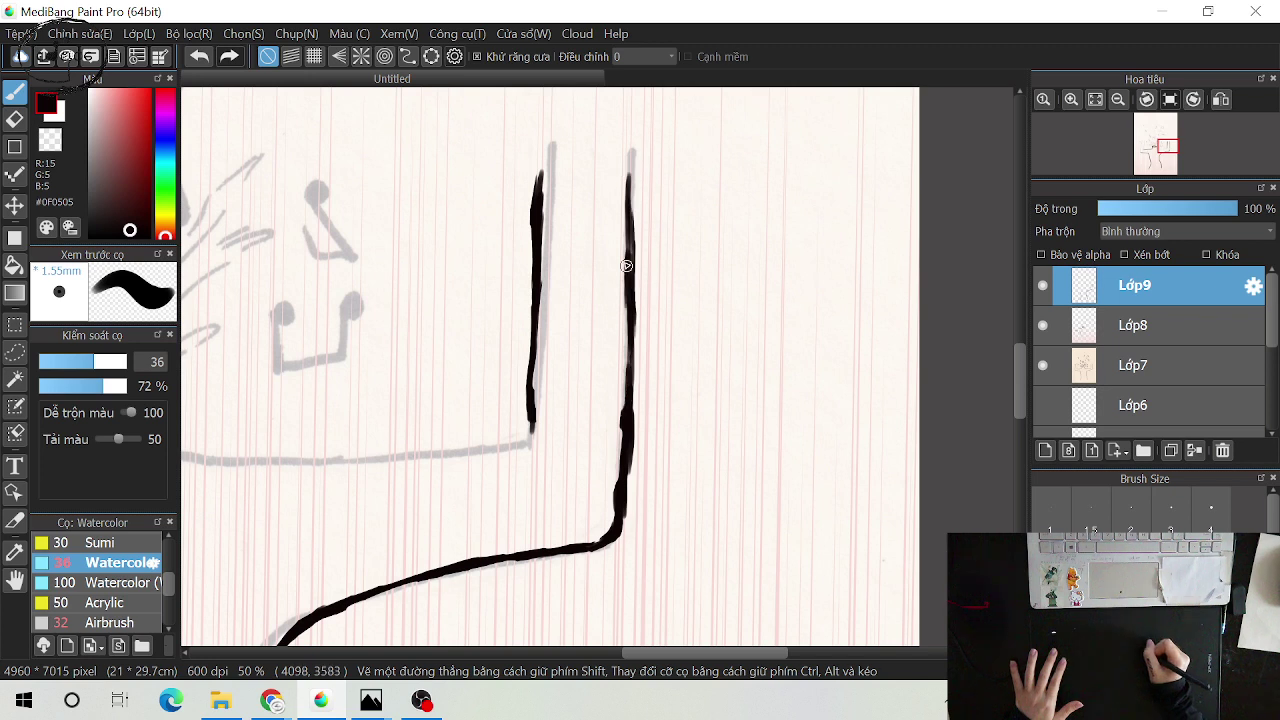
# Thicken the inner vertical line and extend both vertical lines to the upper ends of the sketch
pyautogui.moveTo(533, 252); pyautogui.dragTo(532, 366)
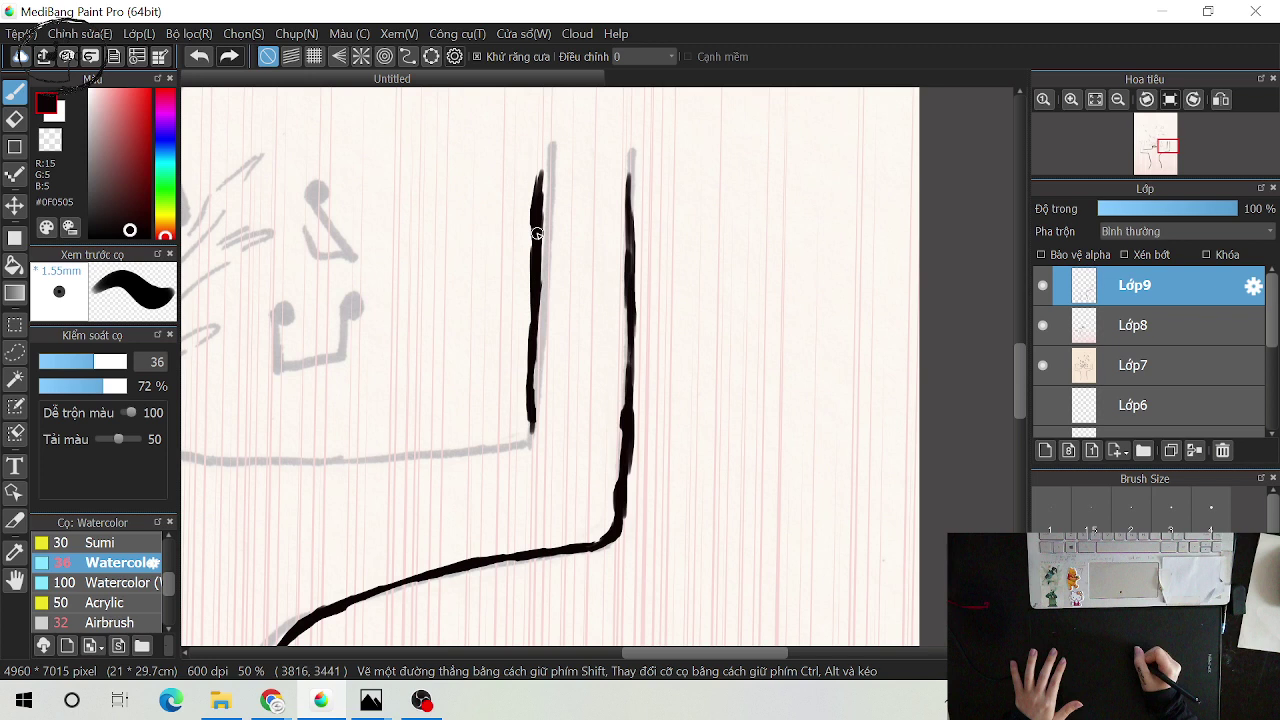
pyautogui.moveTo(530, 380); pyautogui.dragTo(533, 276)
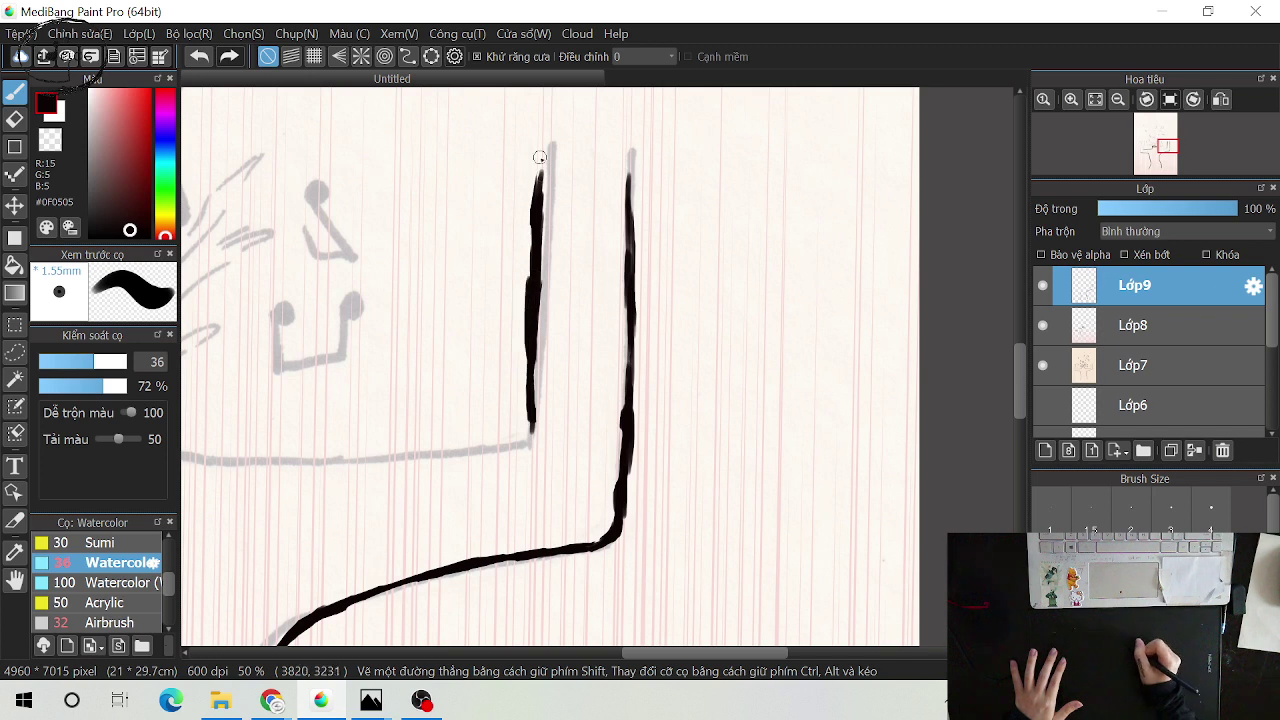
pyautogui.moveTo(539, 172); pyautogui.dragTo(535, 215)
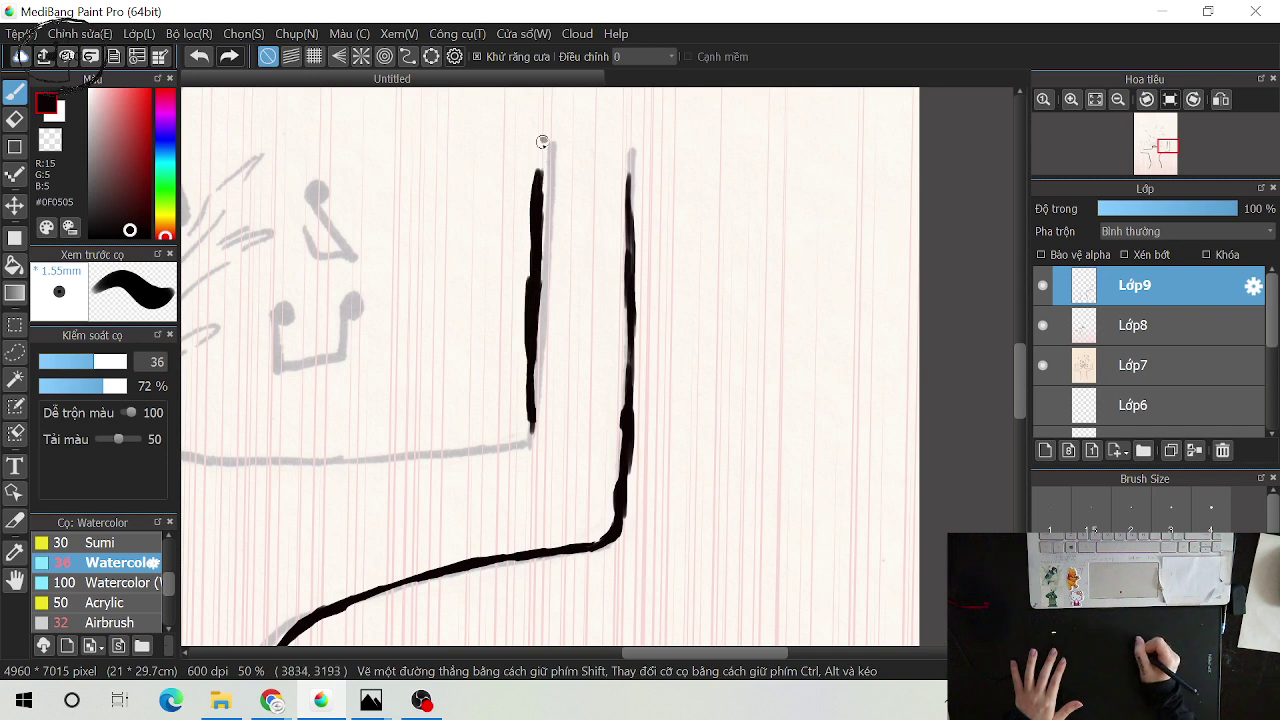
pyautogui.moveTo(542, 138); pyautogui.dragTo(536, 192)
pyautogui.moveTo(537, 316); pyautogui.dragTo(536, 332)
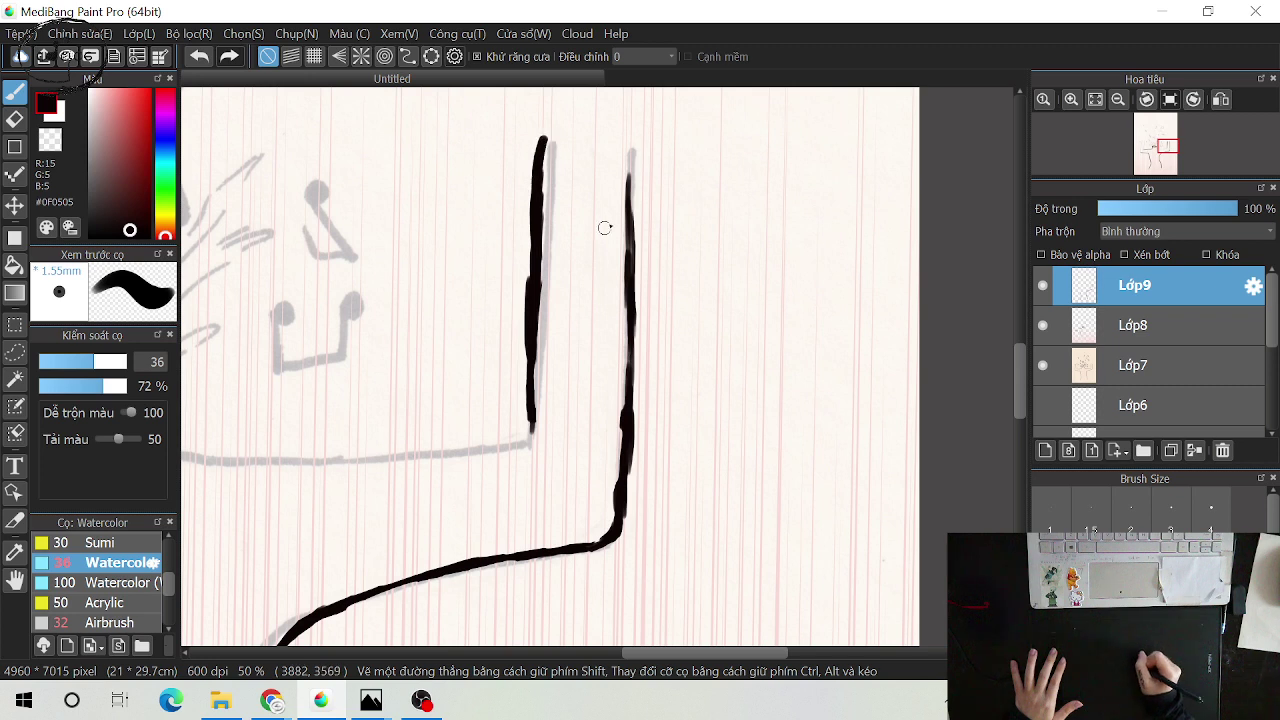
pyautogui.moveTo(630, 206); pyautogui.dragTo(630, 142)
pyautogui.moveTo(518, 352); pyautogui.dragTo(530, 418)
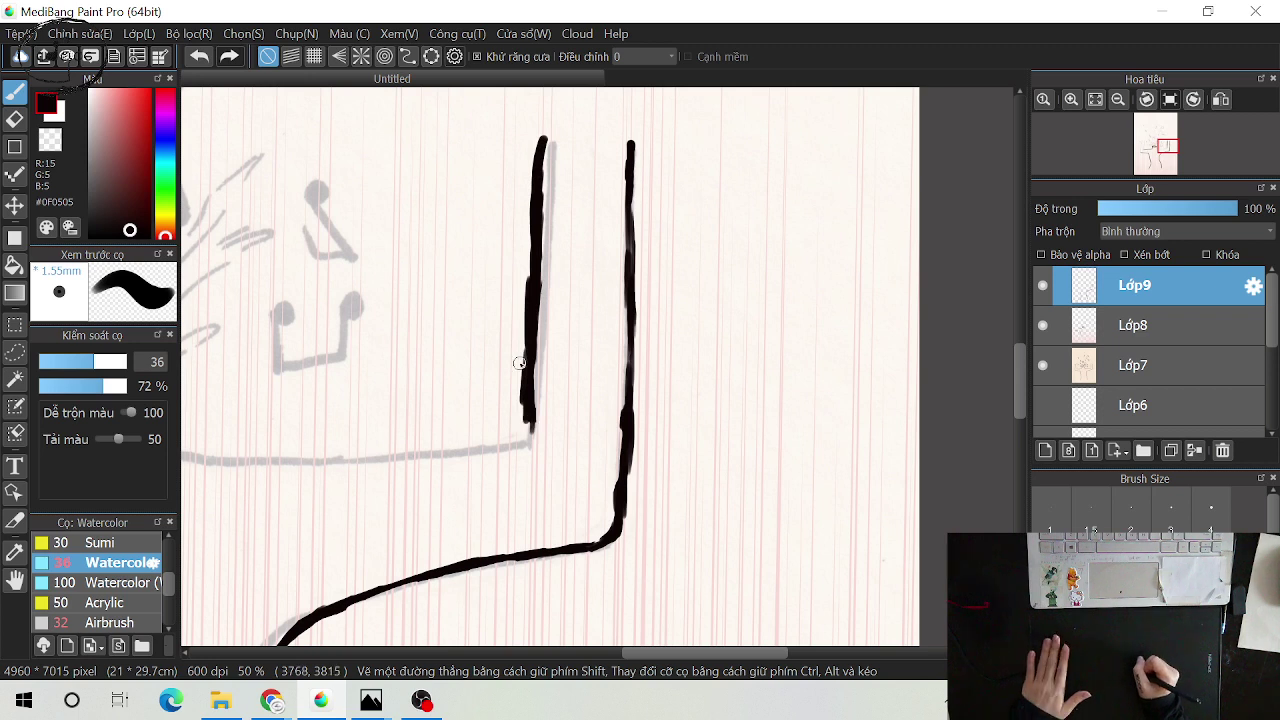
# Erase the bulge at the lower end of the inner vertical line and even out both of its sides
pyautogui.press('e')
pyautogui.moveTo(511, 375); pyautogui.dragTo(514, 419)
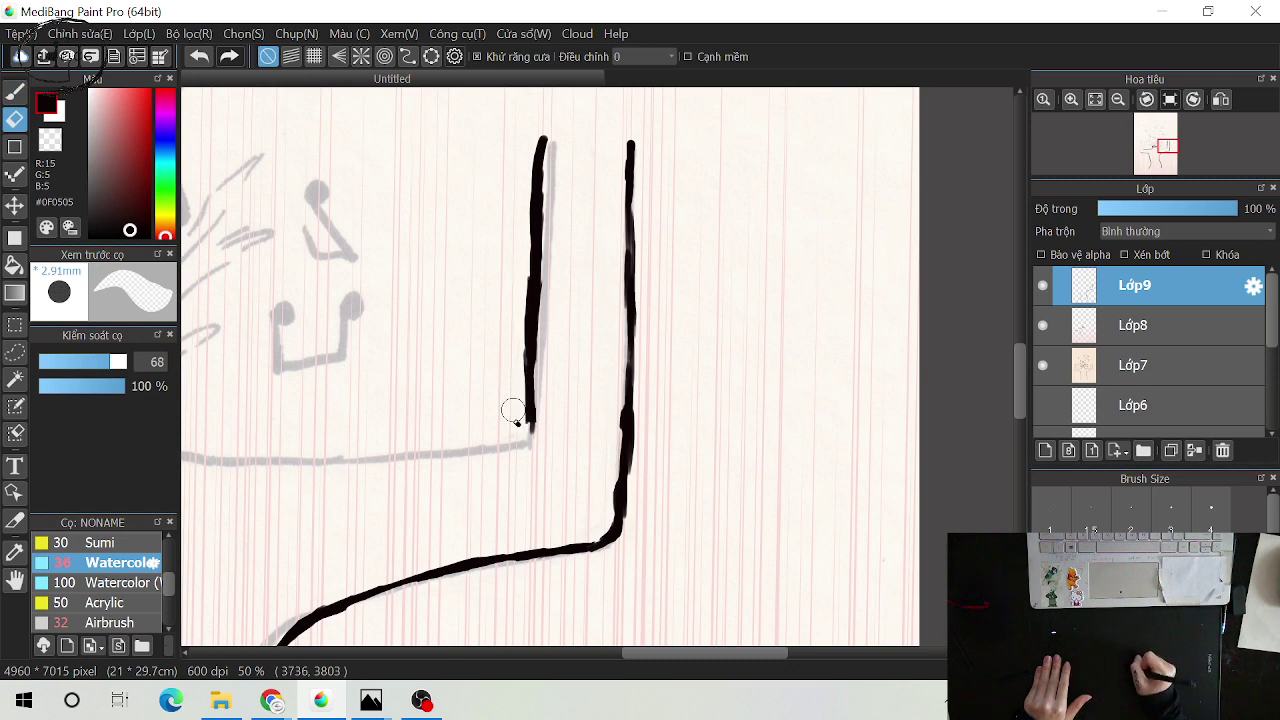
pyautogui.moveTo(550, 346)
pyautogui.mouseDown()
pyautogui.moveTo(546, 426)
pyautogui.moveTo(553, 229)
pyautogui.mouseUp()
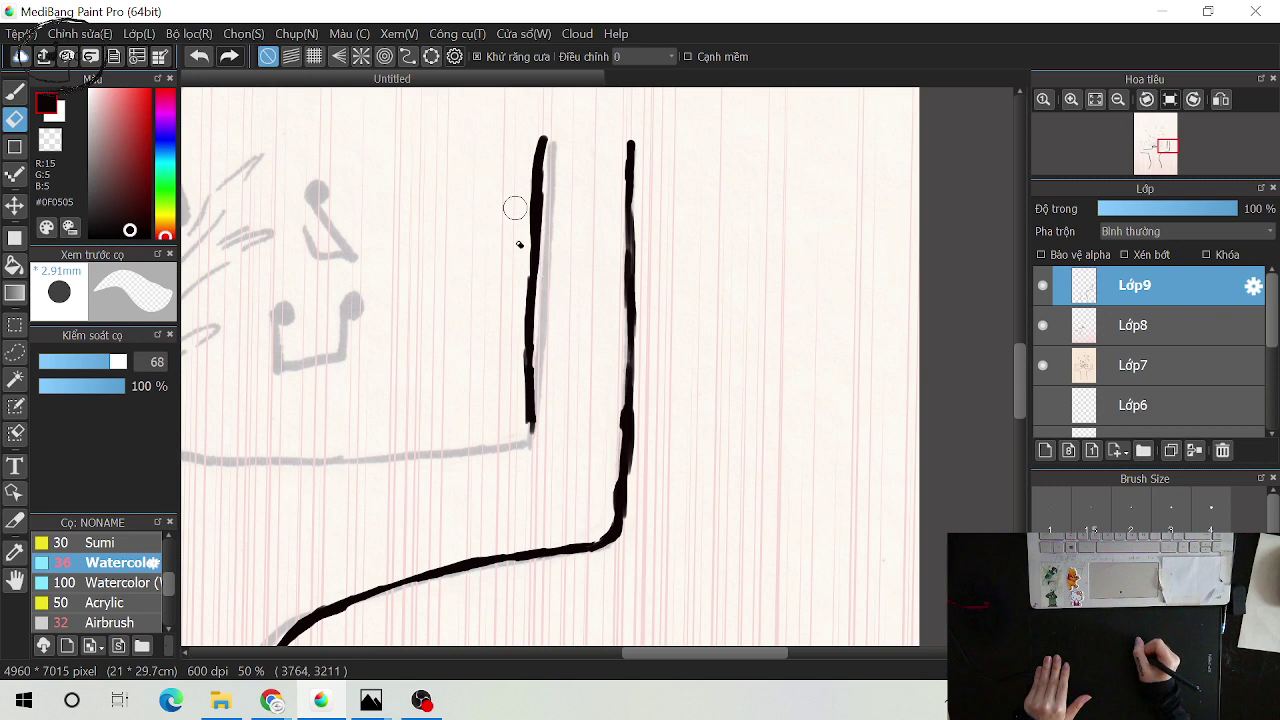
pyautogui.moveTo(515, 208)
pyautogui.mouseDown()
pyautogui.moveTo(551, 234)
pyautogui.moveTo(543, 308)
pyautogui.mouseUp()
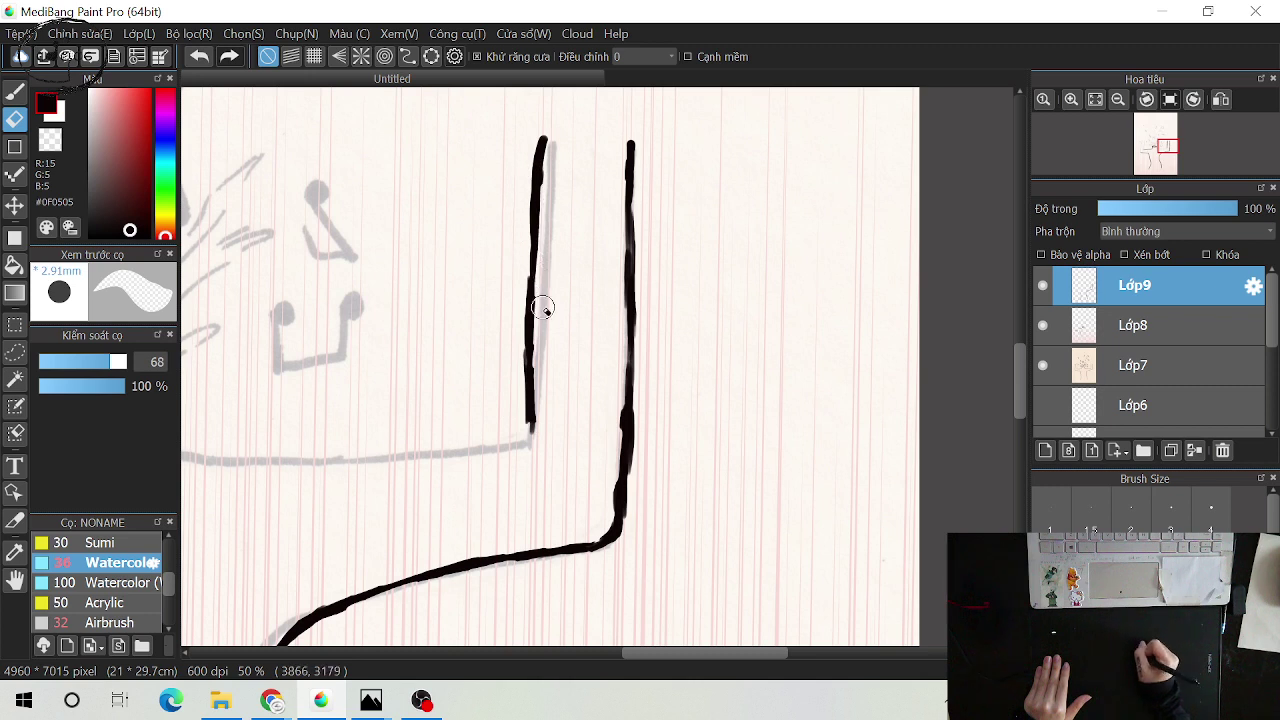
# Touch up the middle of the inner vertical line with the brush and extend its lower end just past the sketch's corner
pyautogui.press('b')
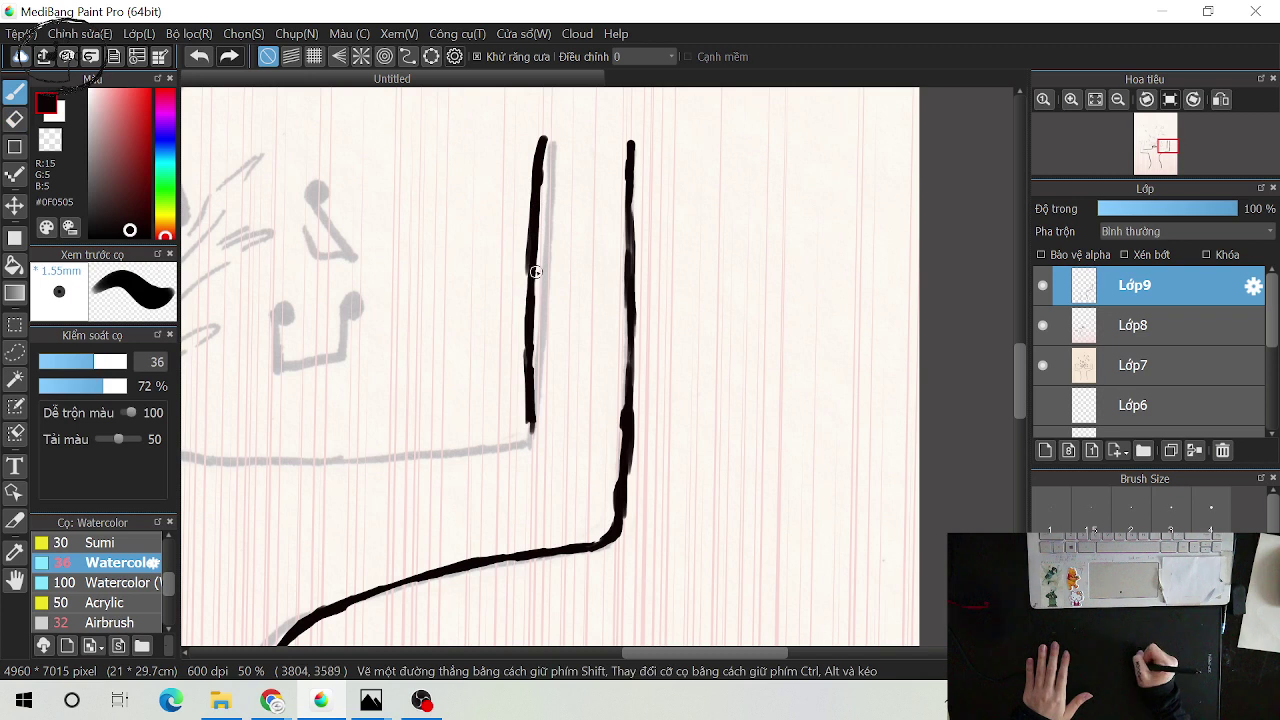
pyautogui.moveTo(535, 272); pyautogui.dragTo(531, 280)
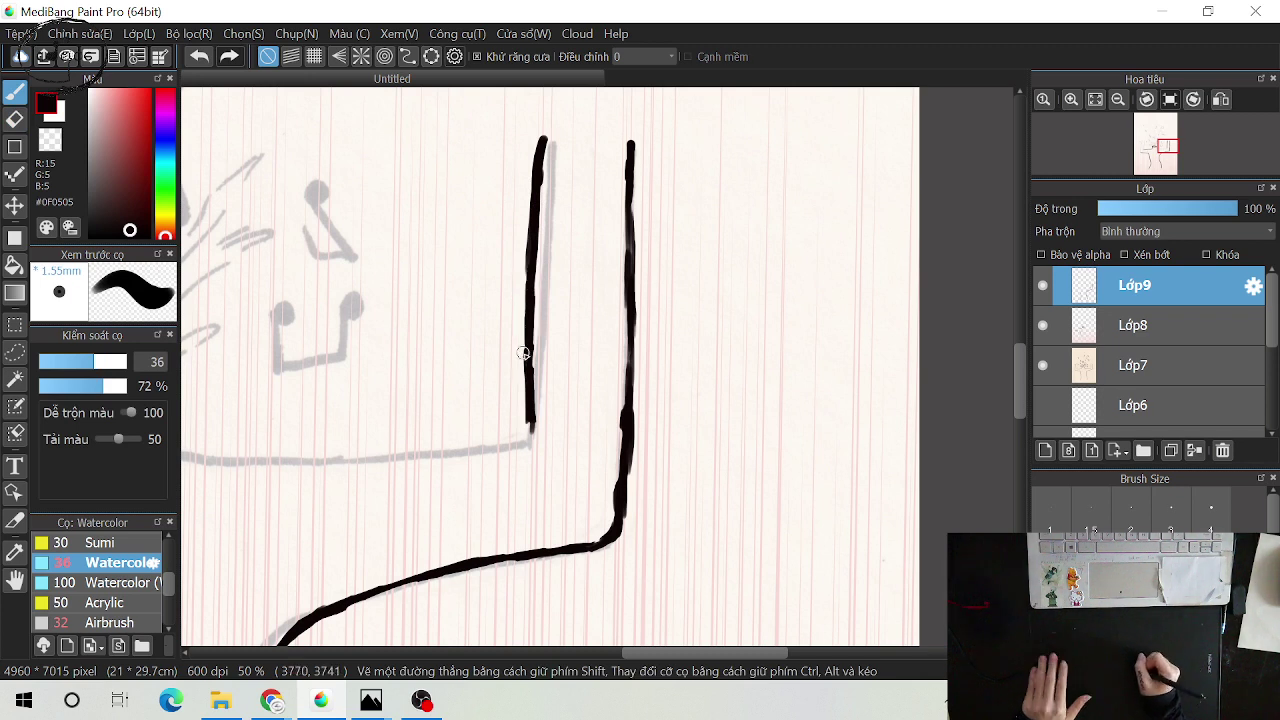
pyautogui.moveTo(530, 424); pyautogui.dragTo(530, 465)
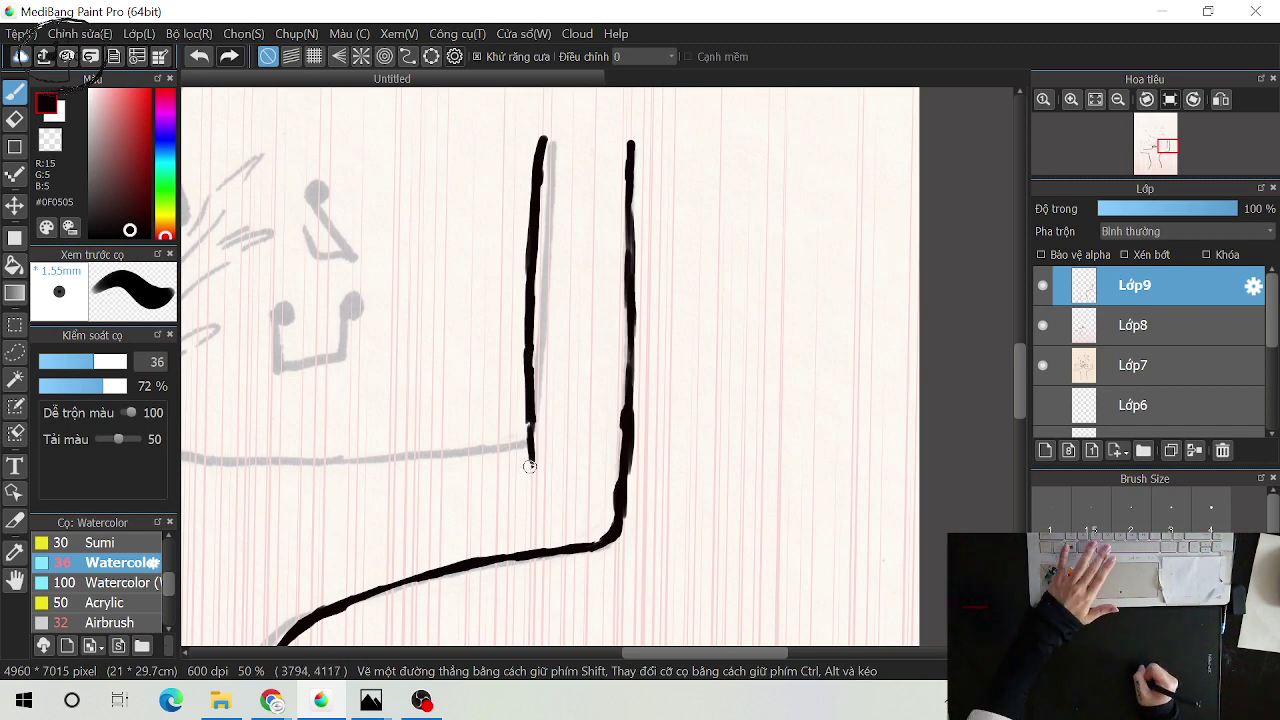
# Ink the shoulder line from the lower end of the inner vertical line inward along the grey sketch
pyautogui.moveTo(530, 466); pyautogui.dragTo(657, 394)
pyautogui.moveTo(509, 383); pyautogui.dragTo(634, 375)
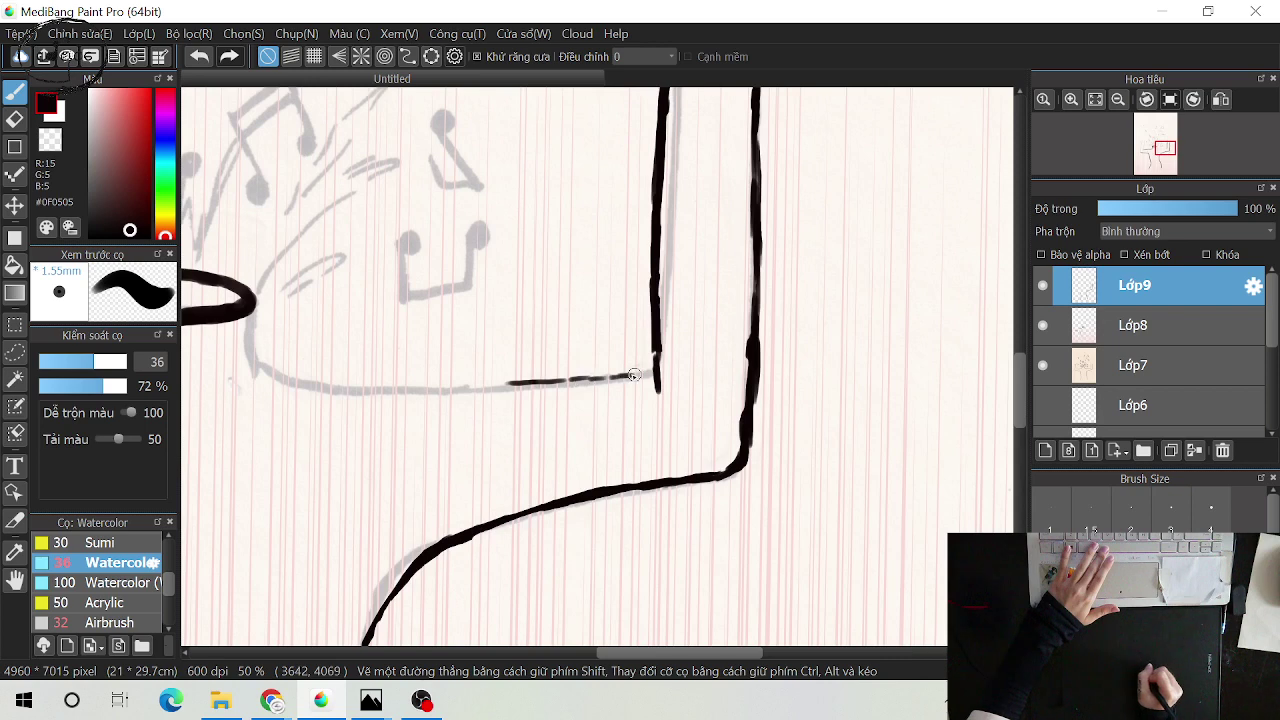
pyautogui.moveTo(405, 392); pyautogui.dragTo(556, 370)
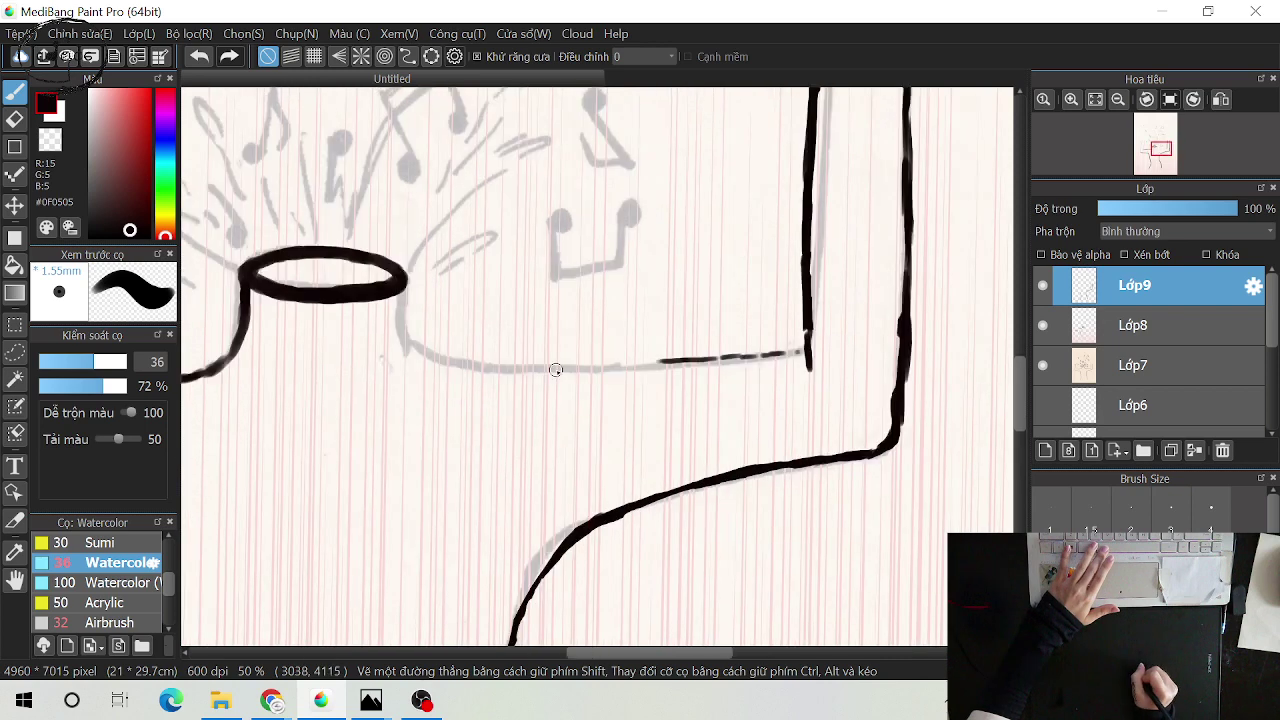
pyautogui.moveTo(585, 368); pyautogui.dragTo(756, 355)
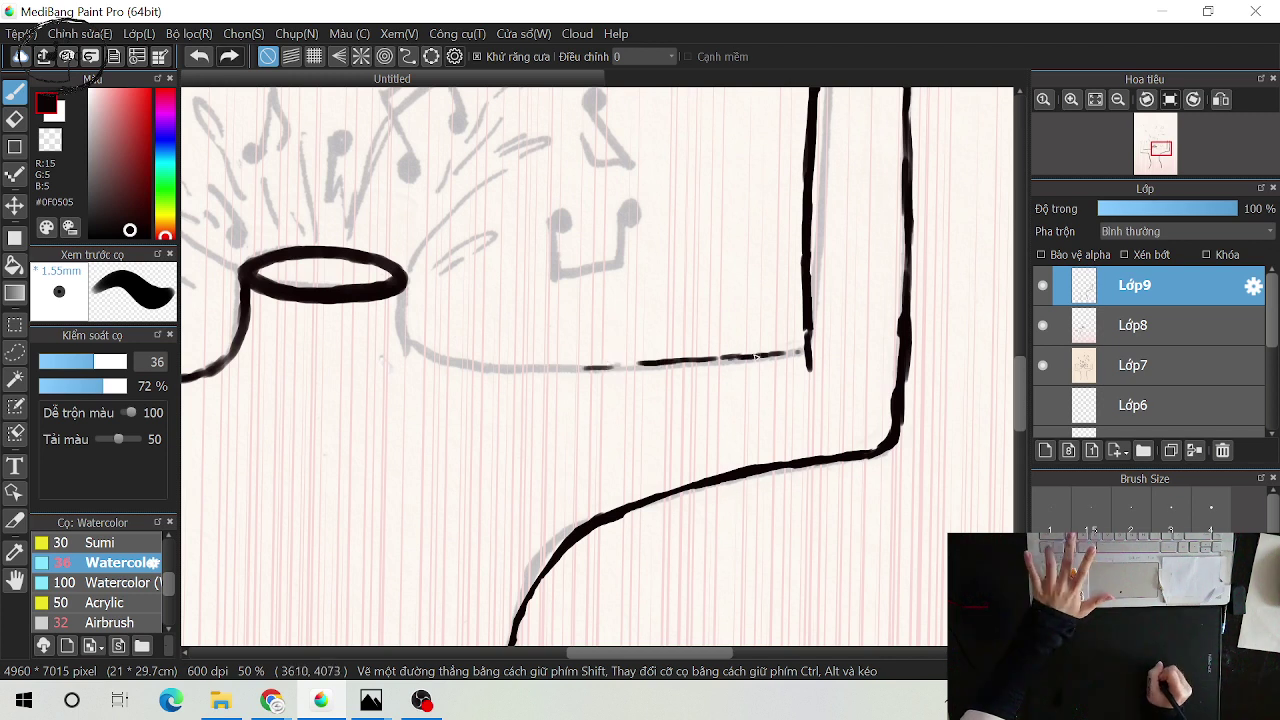
pyautogui.moveTo(755, 356); pyautogui.dragTo(806, 352)
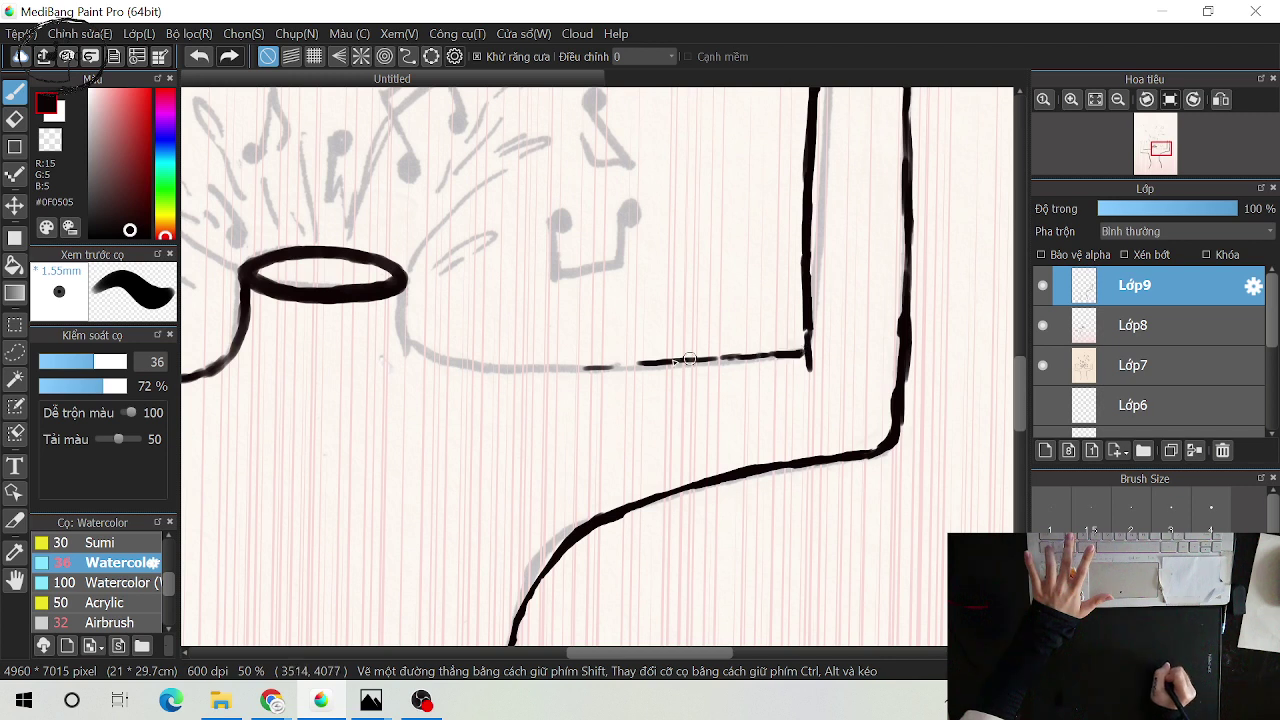
pyautogui.moveTo(628, 364); pyautogui.dragTo(750, 356)
# Rotate the view, extend the shoulder line along the sketch to the neck oval and thicken its curve with the Watercolor brush
pyautogui.moveTo(1118, 136)
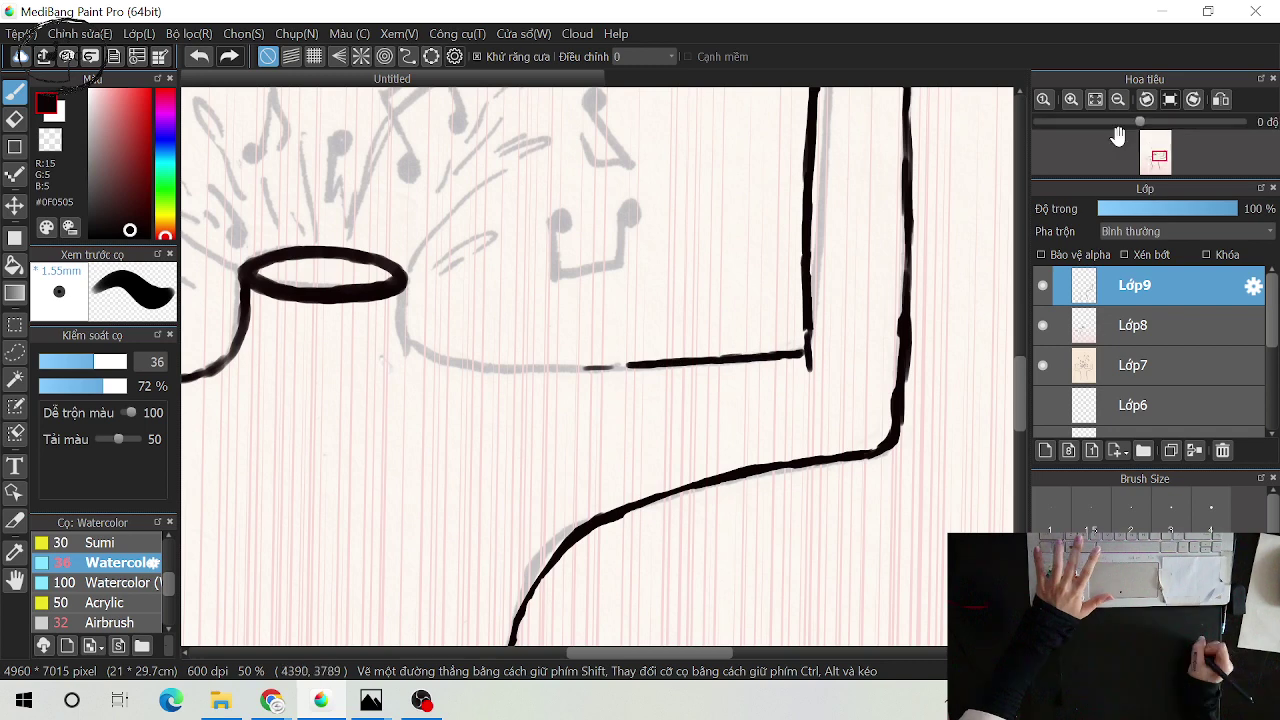
pyautogui.click(1105, 121)
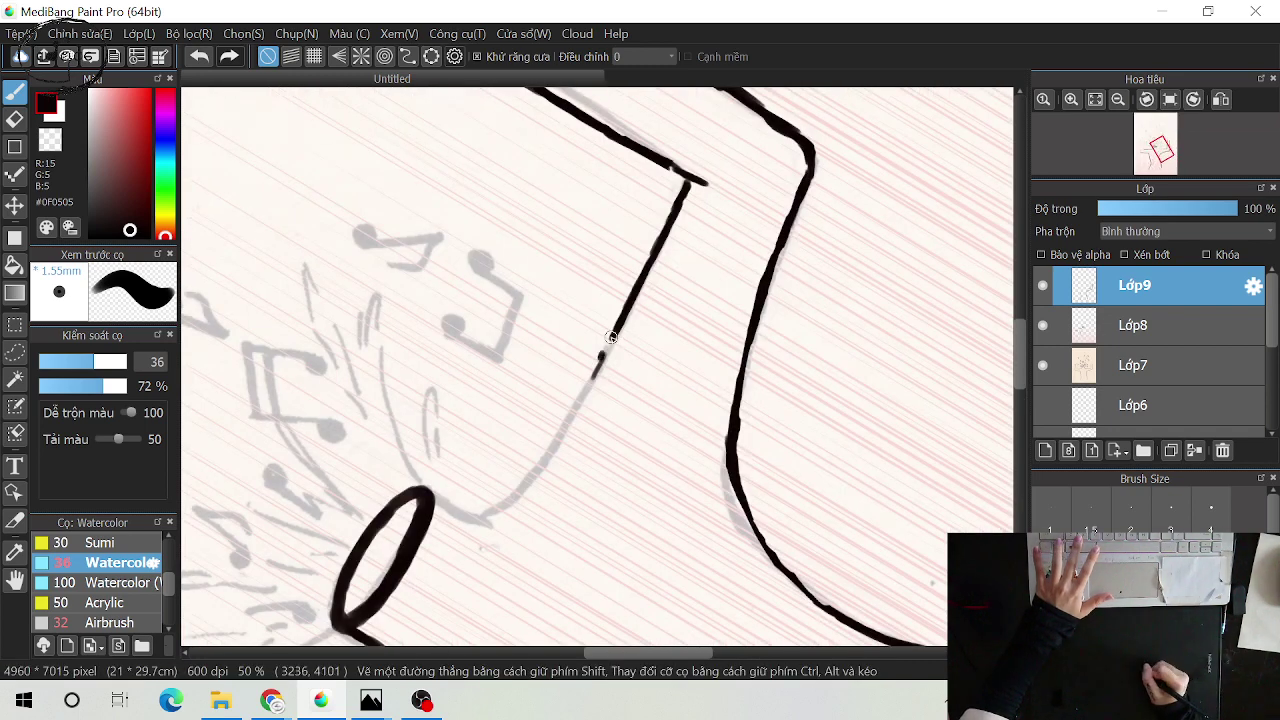
pyautogui.moveTo(611, 337)
pyautogui.mouseDown()
pyautogui.moveTo(551, 453)
pyautogui.moveTo(589, 360)
pyautogui.moveTo(552, 405)
pyautogui.moveTo(497, 411)
pyautogui.mouseUp()
pyautogui.click(584, 372)
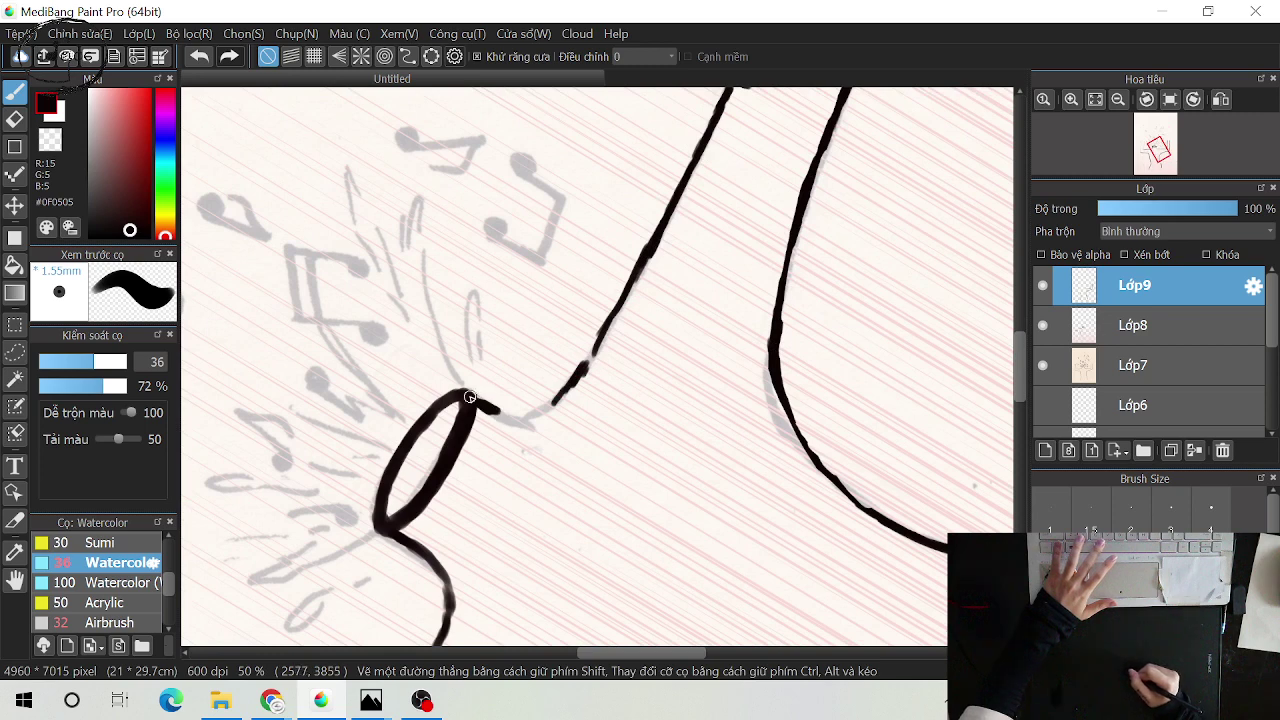
pyautogui.hotkey('ctrl', 'z')
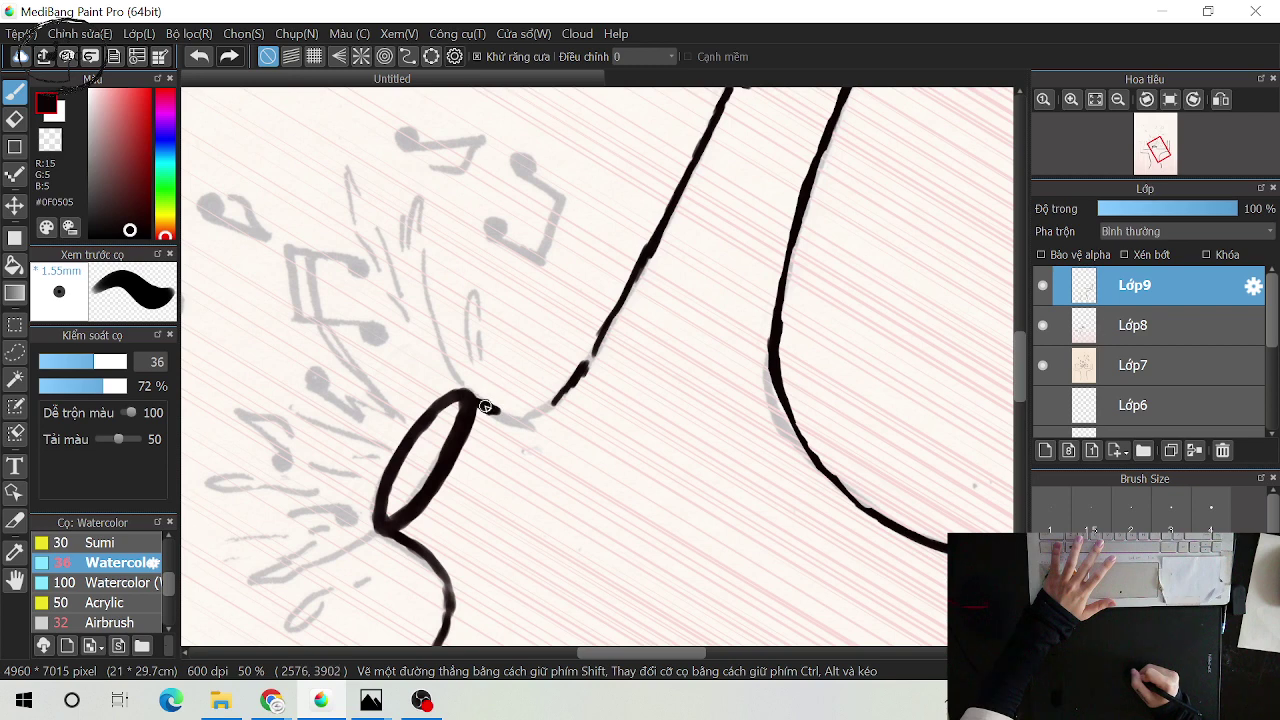
pyautogui.moveTo(478, 399)
pyautogui.mouseDown()
pyautogui.moveTo(514, 418)
pyautogui.moveTo(546, 410)
pyautogui.mouseUp()
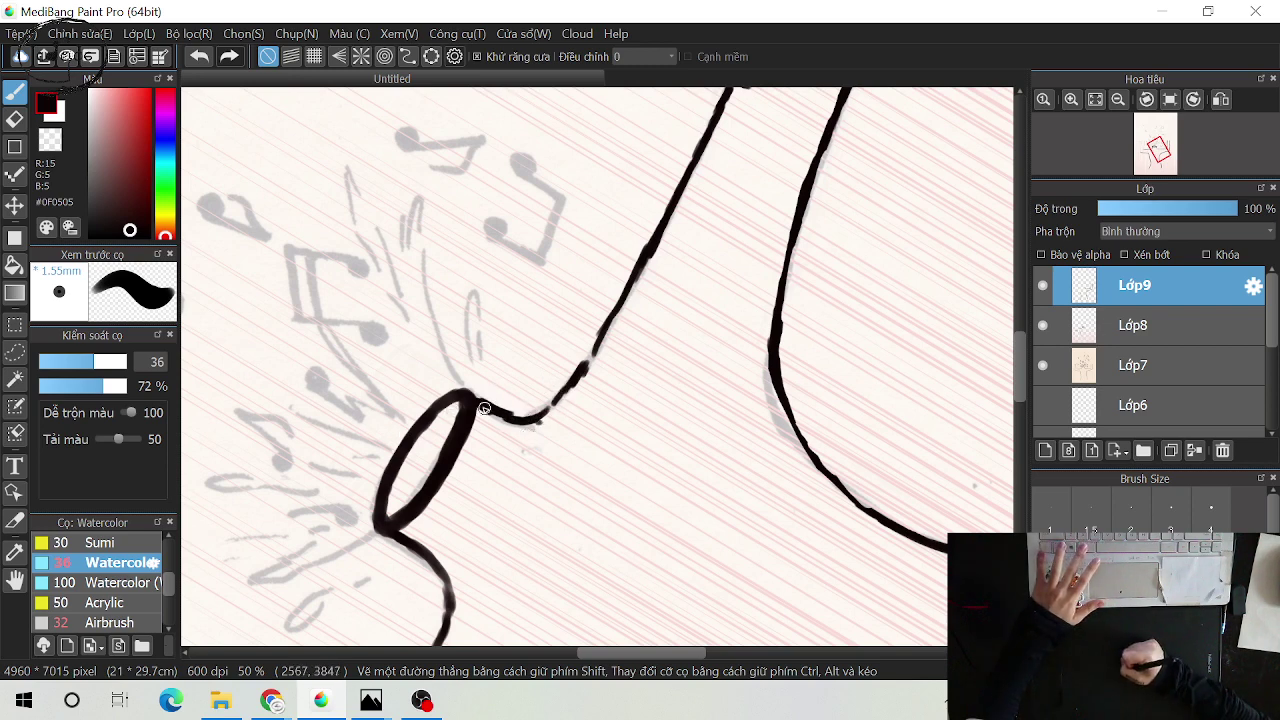
pyautogui.moveTo(472, 398); pyautogui.dragTo(530, 415)
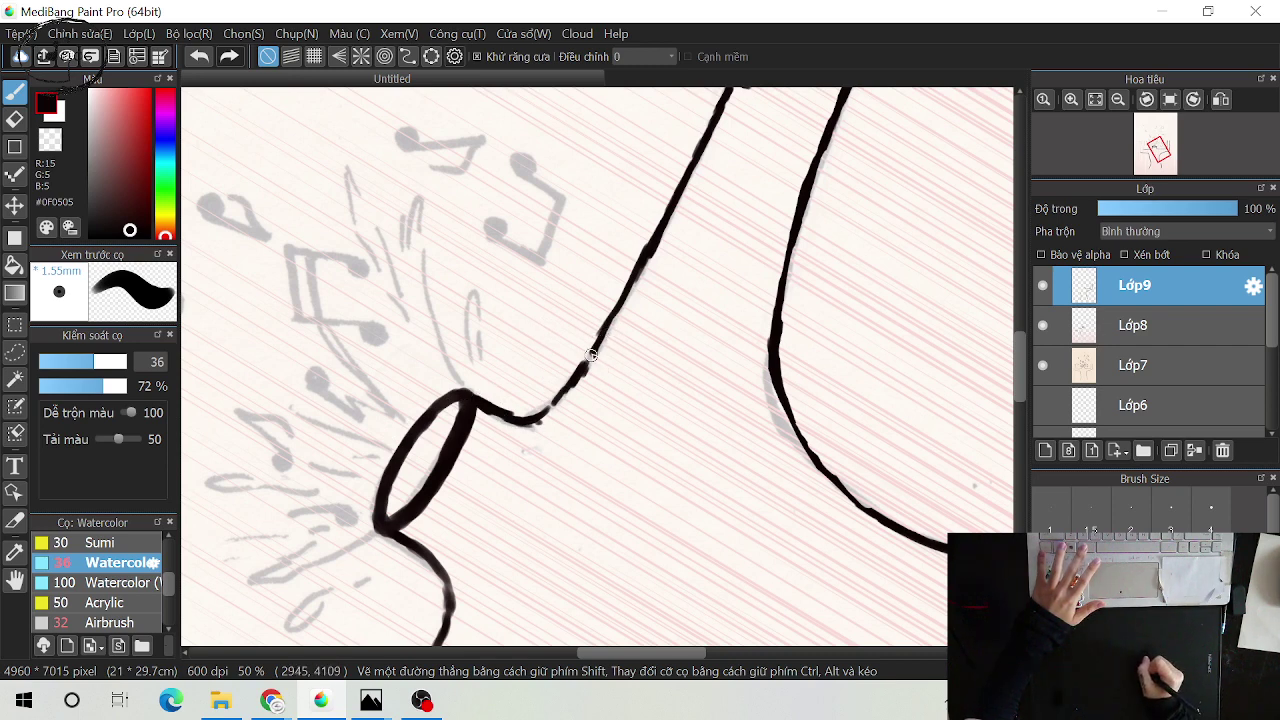
pyautogui.moveTo(591, 355)
pyautogui.mouseDown()
pyautogui.moveTo(553, 408)
pyautogui.moveTo(509, 419)
pyautogui.mouseUp()
pyautogui.moveTo(657, 235)
pyautogui.mouseDown()
pyautogui.moveTo(580, 387)
pyautogui.moveTo(532, 422)
pyautogui.mouseUp()
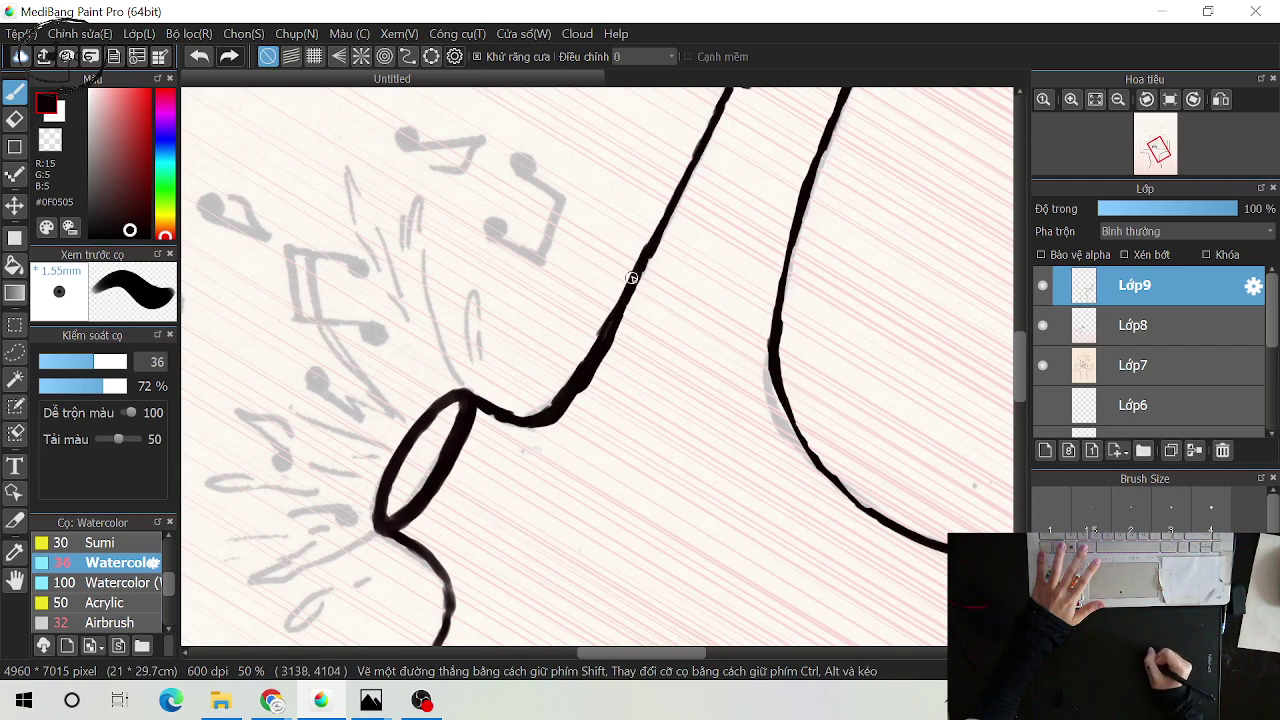
# Erase the excess along both sides of the thickened shoulder curve and smooth the thinned stretch with the Watercolor brush
pyautogui.press('e')
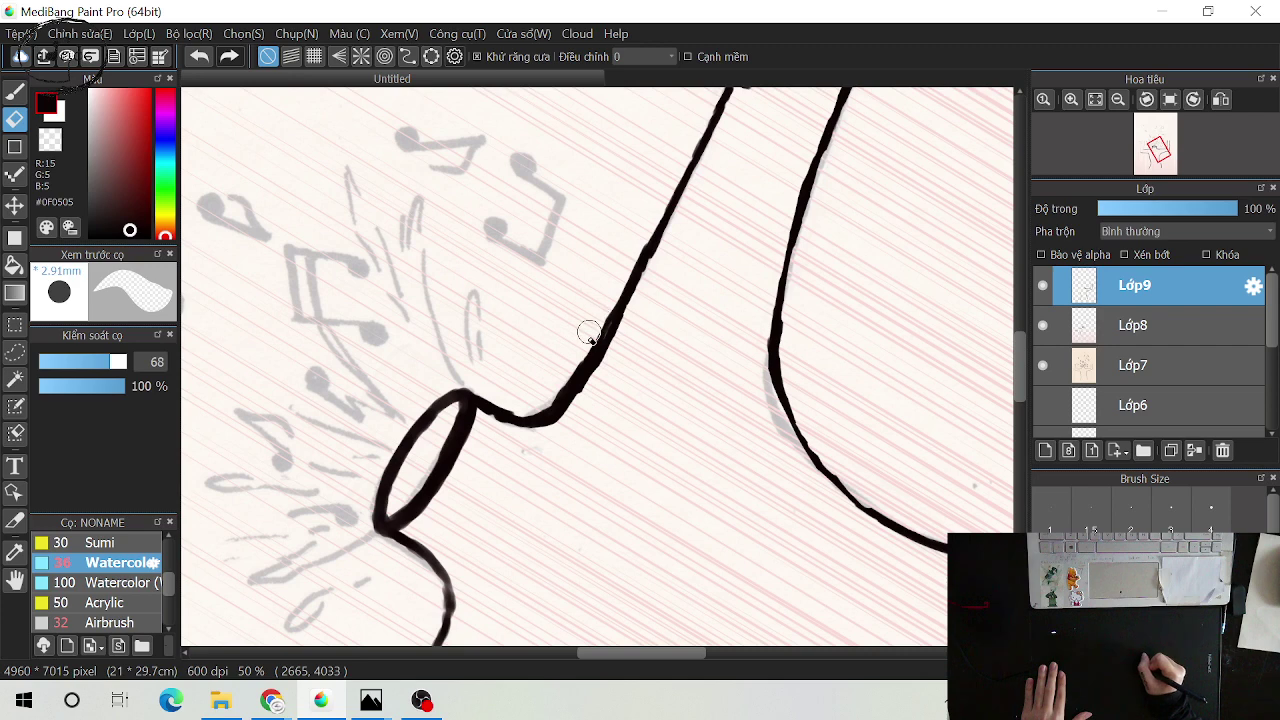
pyautogui.moveTo(594, 331); pyautogui.dragTo(573, 357)
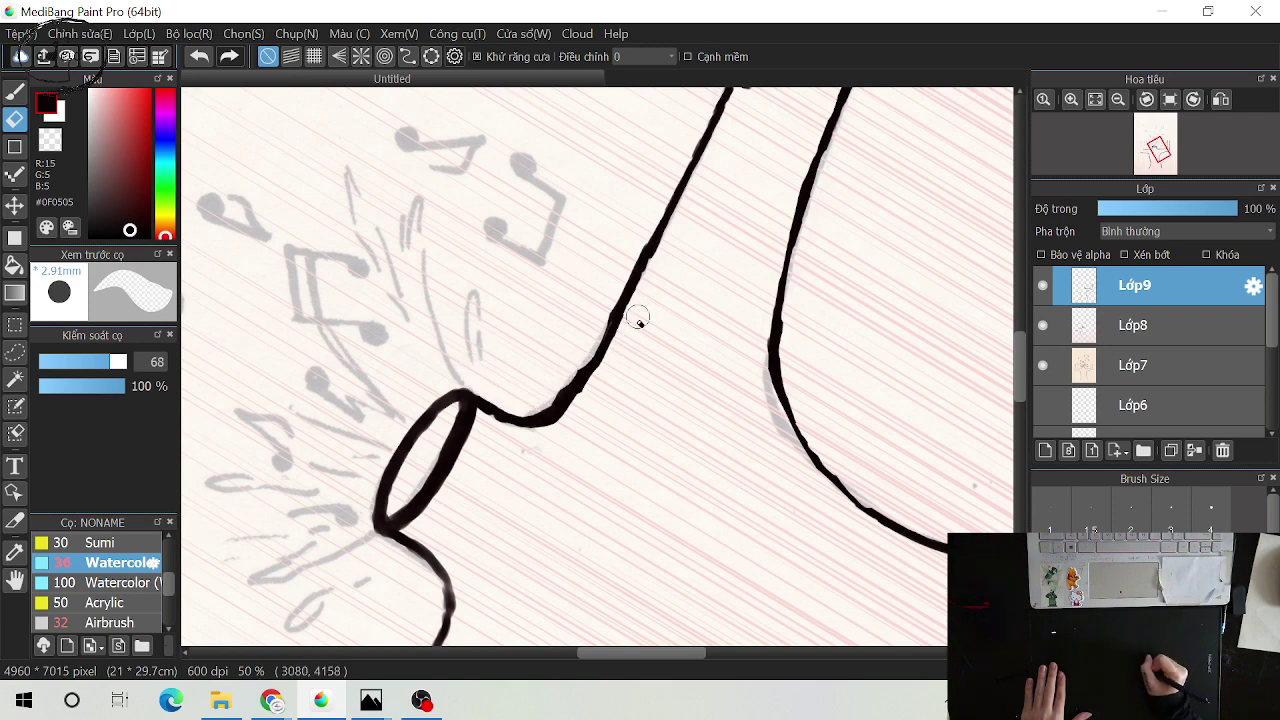
pyautogui.moveTo(638, 320)
pyautogui.mouseDown()
pyautogui.moveTo(586, 414)
pyautogui.moveTo(572, 416)
pyautogui.moveTo(594, 400)
pyautogui.moveTo(569, 429)
pyautogui.moveTo(534, 440)
pyautogui.moveTo(591, 391)
pyautogui.moveTo(659, 243)
pyautogui.moveTo(634, 309)
pyautogui.moveTo(582, 344)
pyautogui.mouseUp()
pyautogui.press('b')
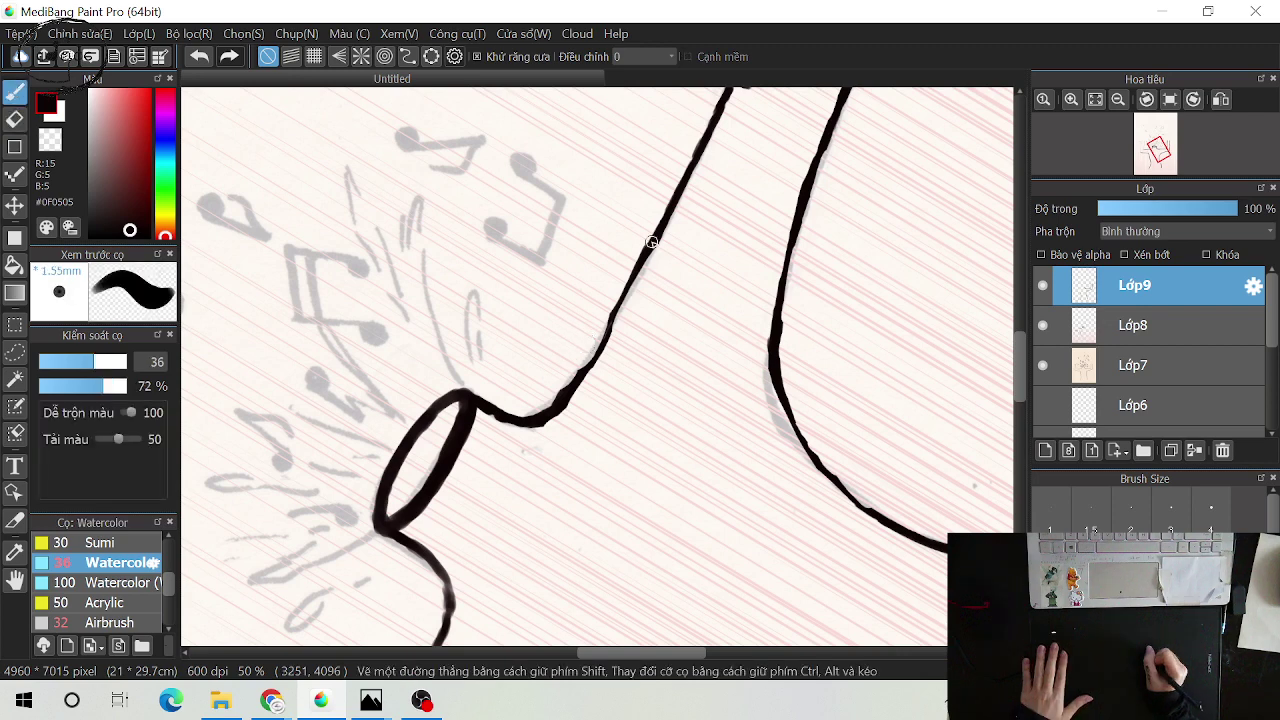
pyautogui.moveTo(651, 242); pyautogui.dragTo(565, 395)
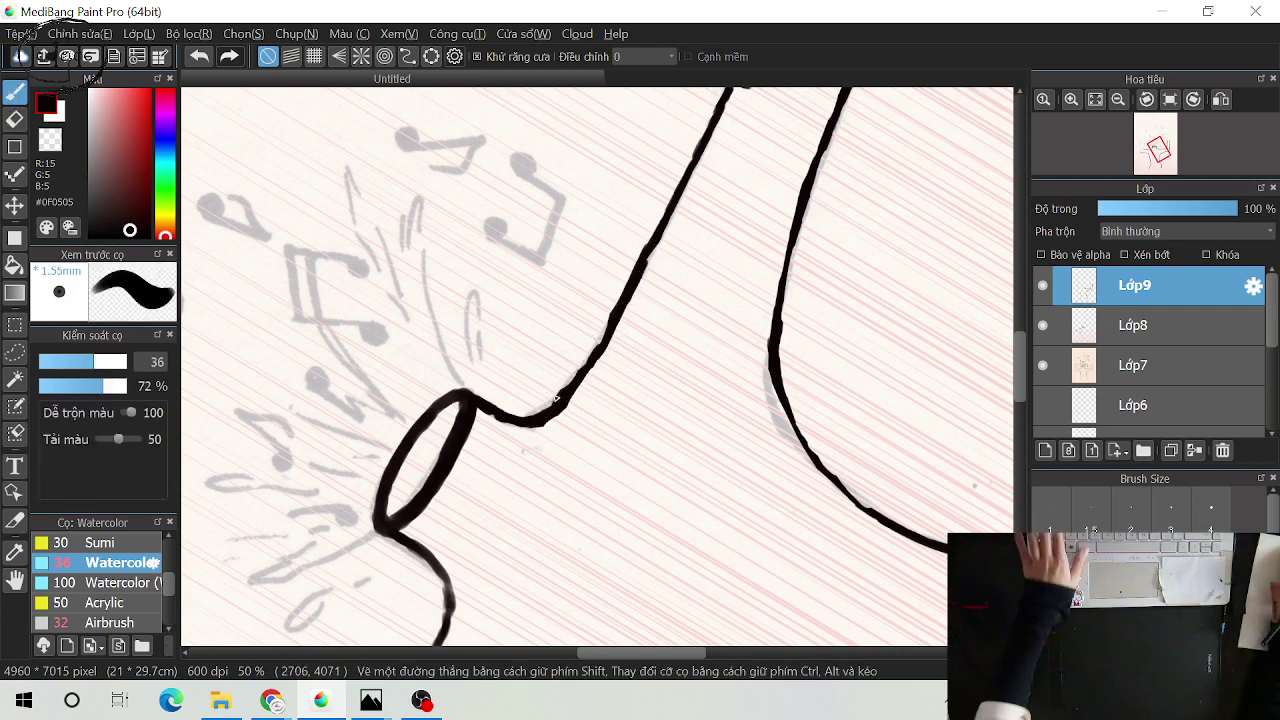
pyautogui.hotkey('alt', 'Tab')
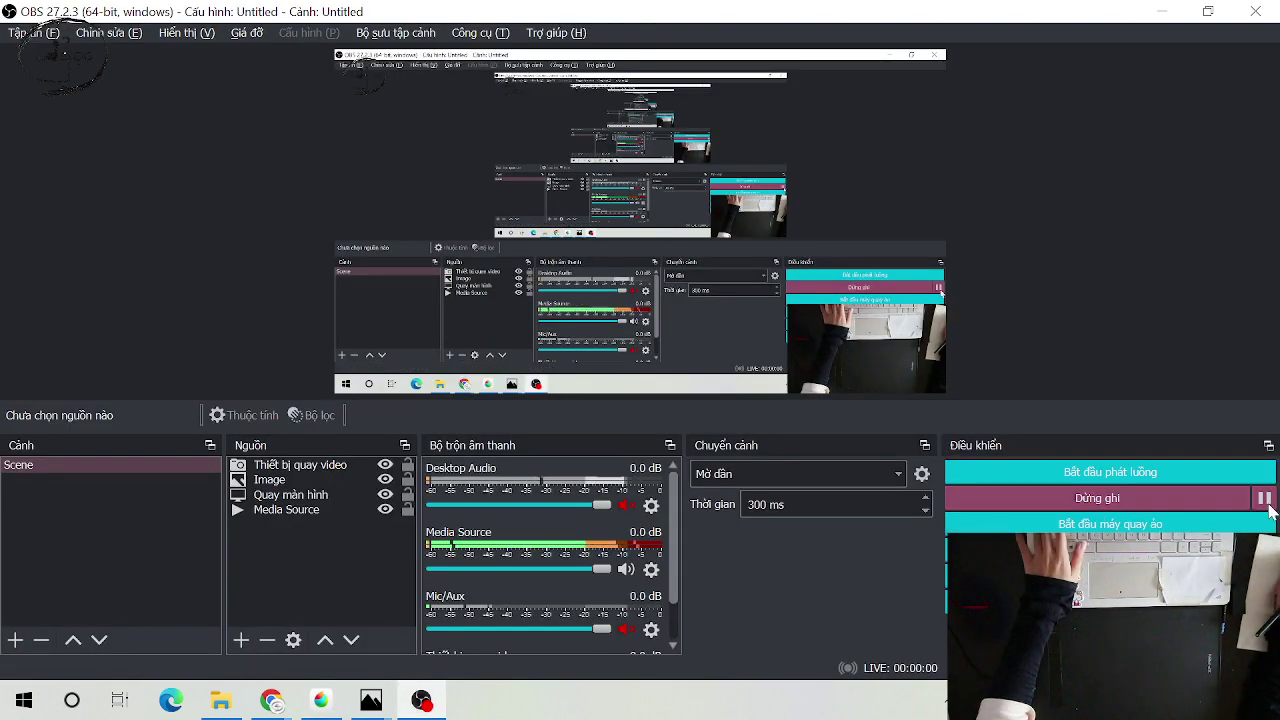
pyautogui.hotkey('alt', 'Tab')
pyautogui.hotkey('alt', 'Tab')
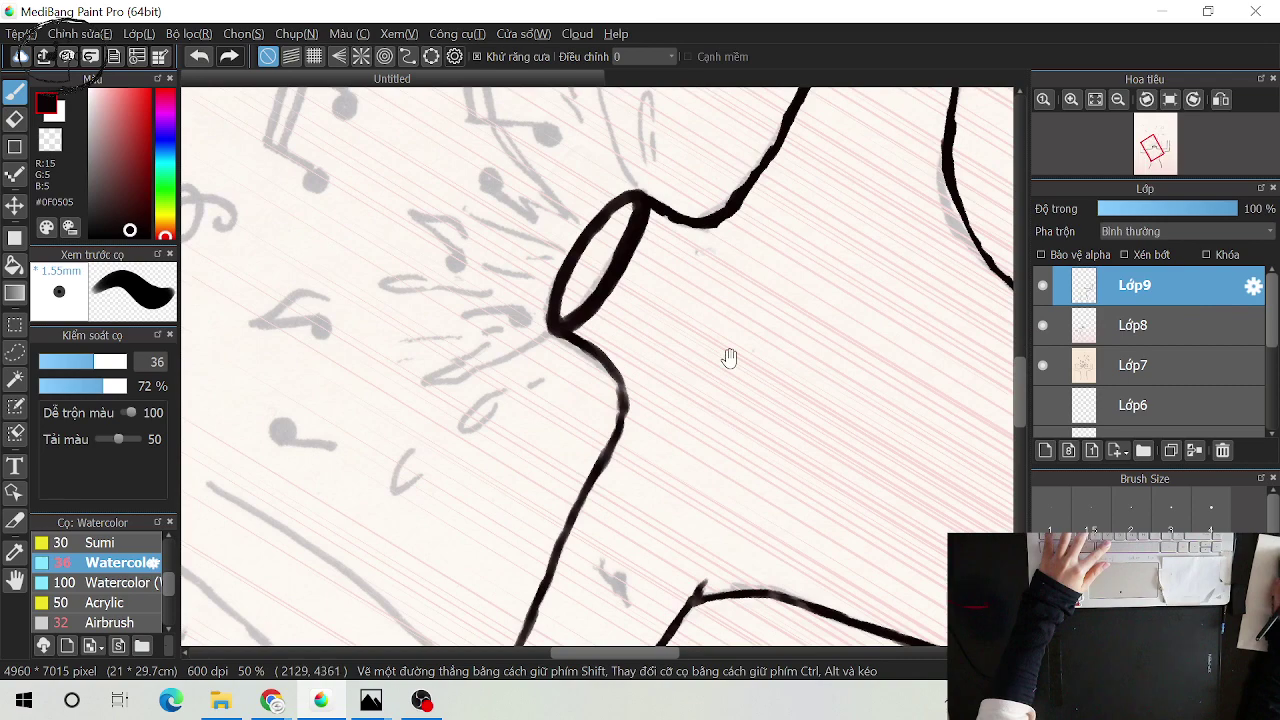
# Draw a narrow black oval closing the open ends of the right arm's two long lines
pyautogui.moveTo(729, 358)
pyautogui.mouseDown()
pyautogui.moveTo(618, 443)
pyautogui.moveTo(723, 461)
pyautogui.mouseUp()
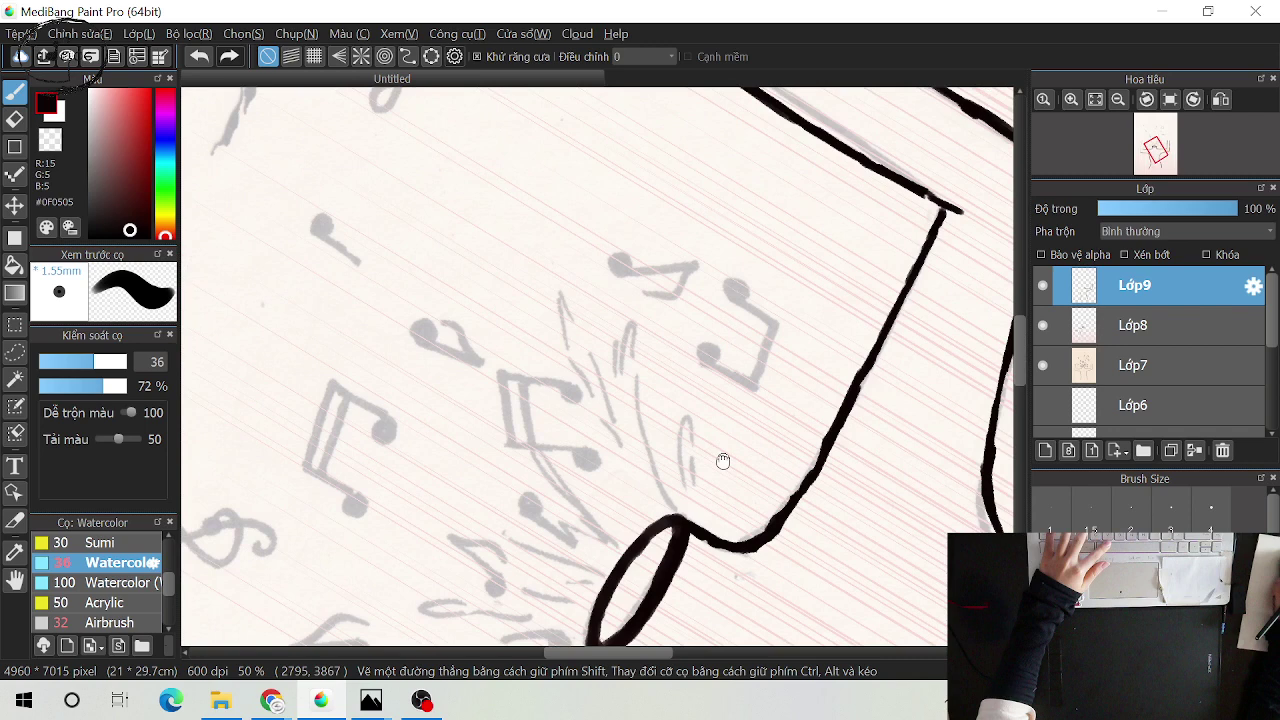
pyautogui.scroll(5, 690, 400)
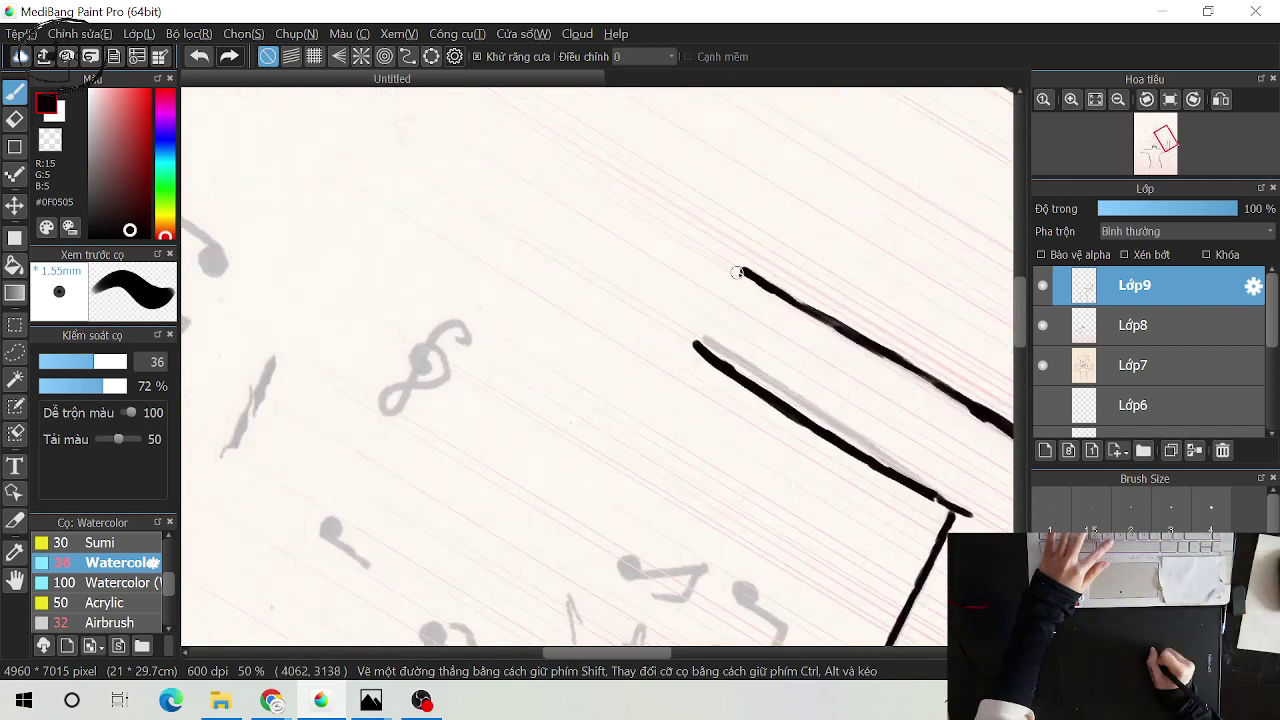
pyautogui.moveTo(738, 272)
pyautogui.mouseDown()
pyautogui.moveTo(696, 341)
pyautogui.moveTo(740, 272)
pyautogui.moveTo(727, 279)
pyautogui.mouseUp()
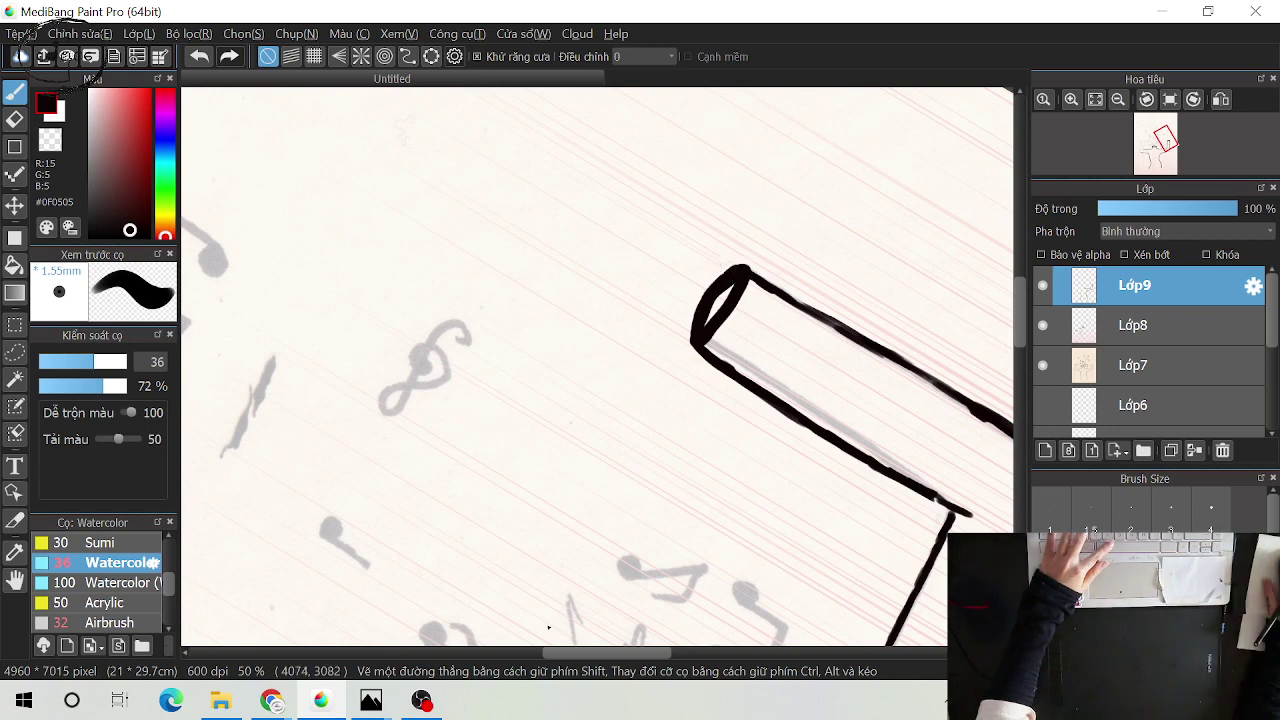
pyautogui.moveTo(548, 627); pyautogui.dragTo(691, 463)
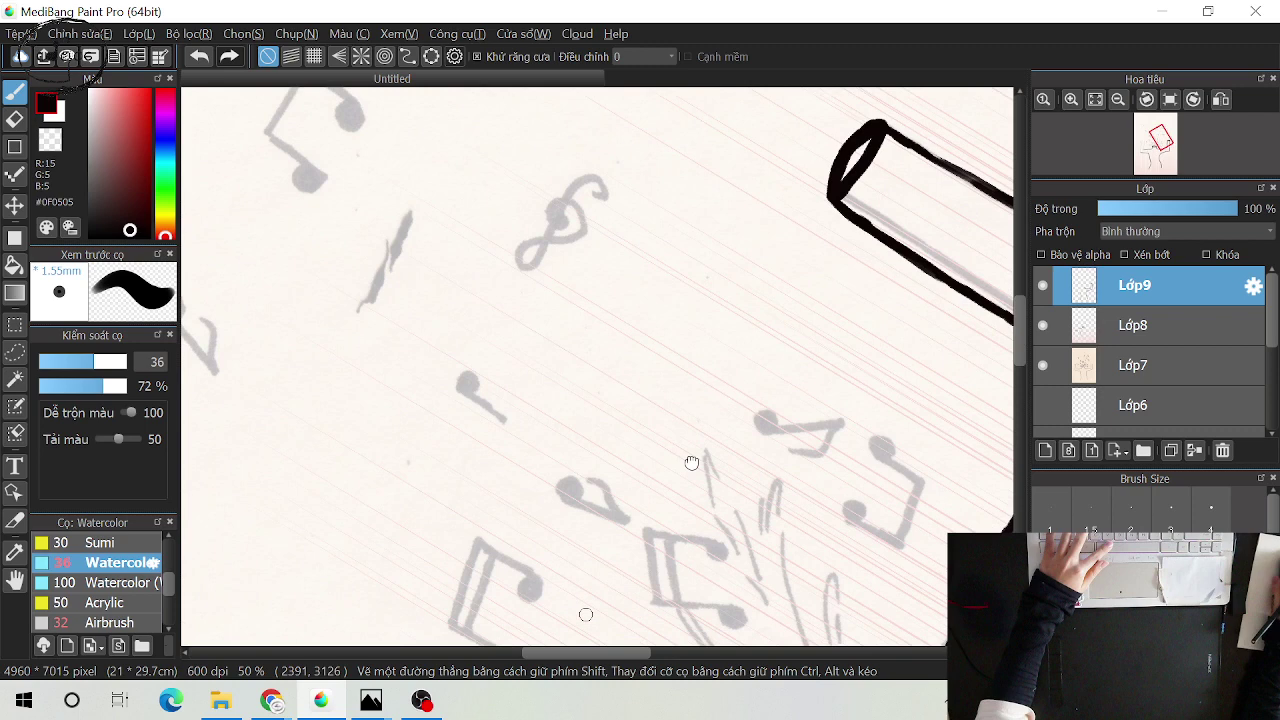
pyautogui.click(1190, 101)
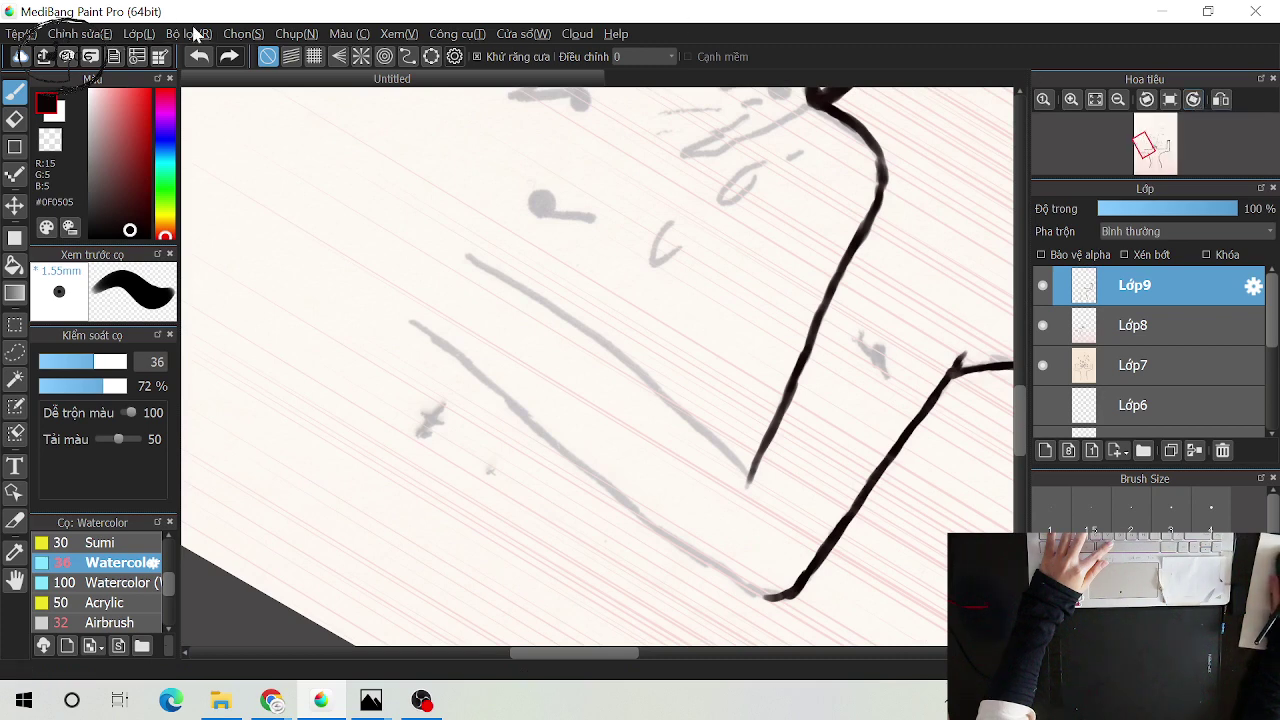
pyautogui.click(247, 41)
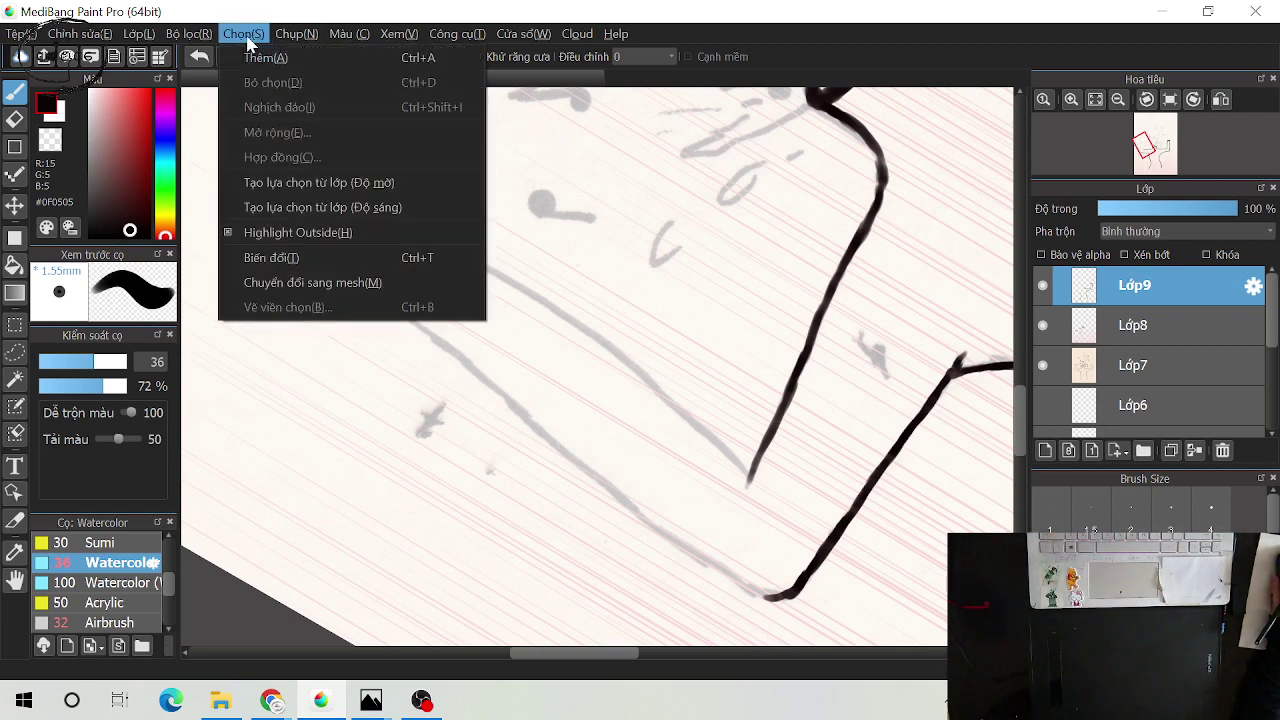
pyautogui.click(247, 41)
pyautogui.click(205, 36)
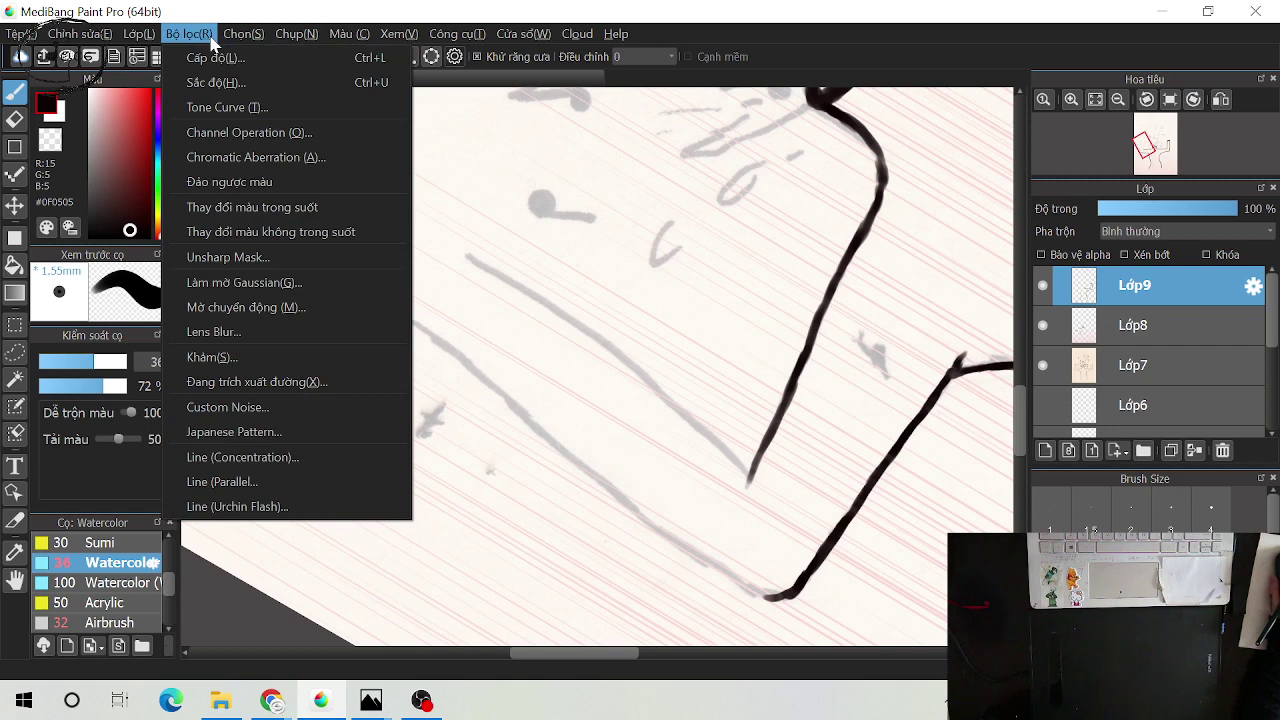
pyautogui.moveTo(155, 36)
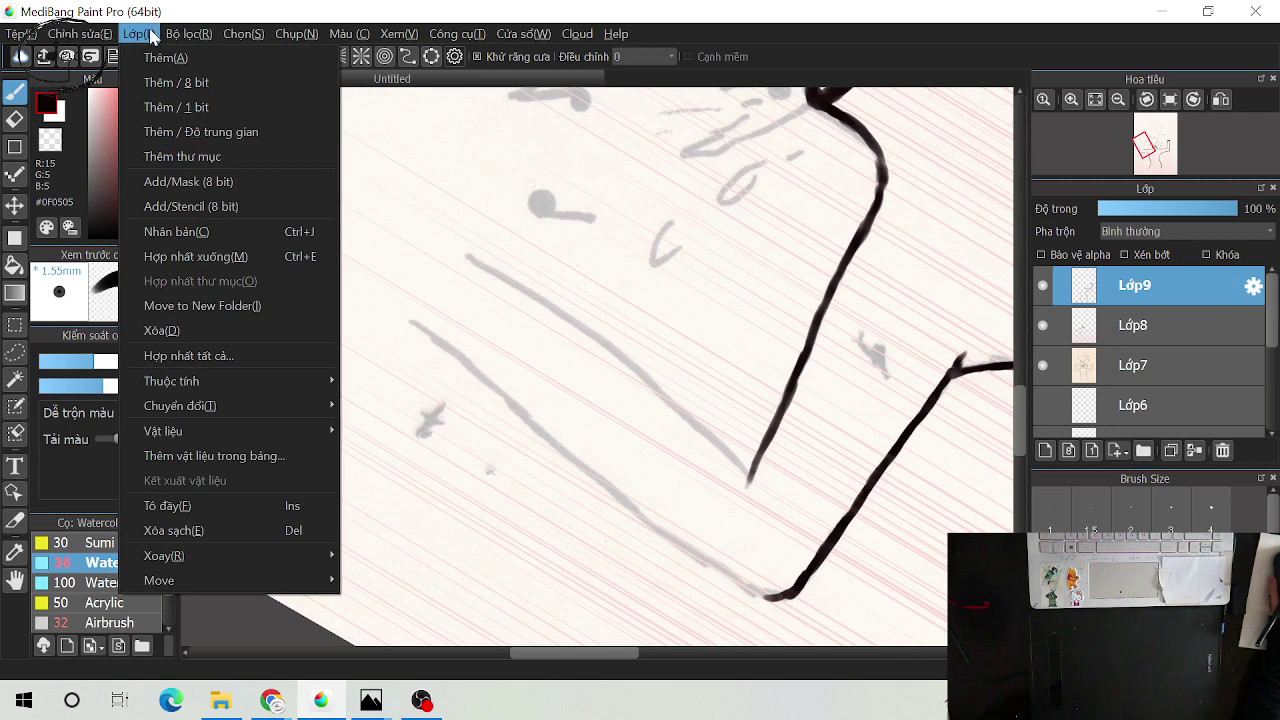
pyautogui.moveTo(105, 34)
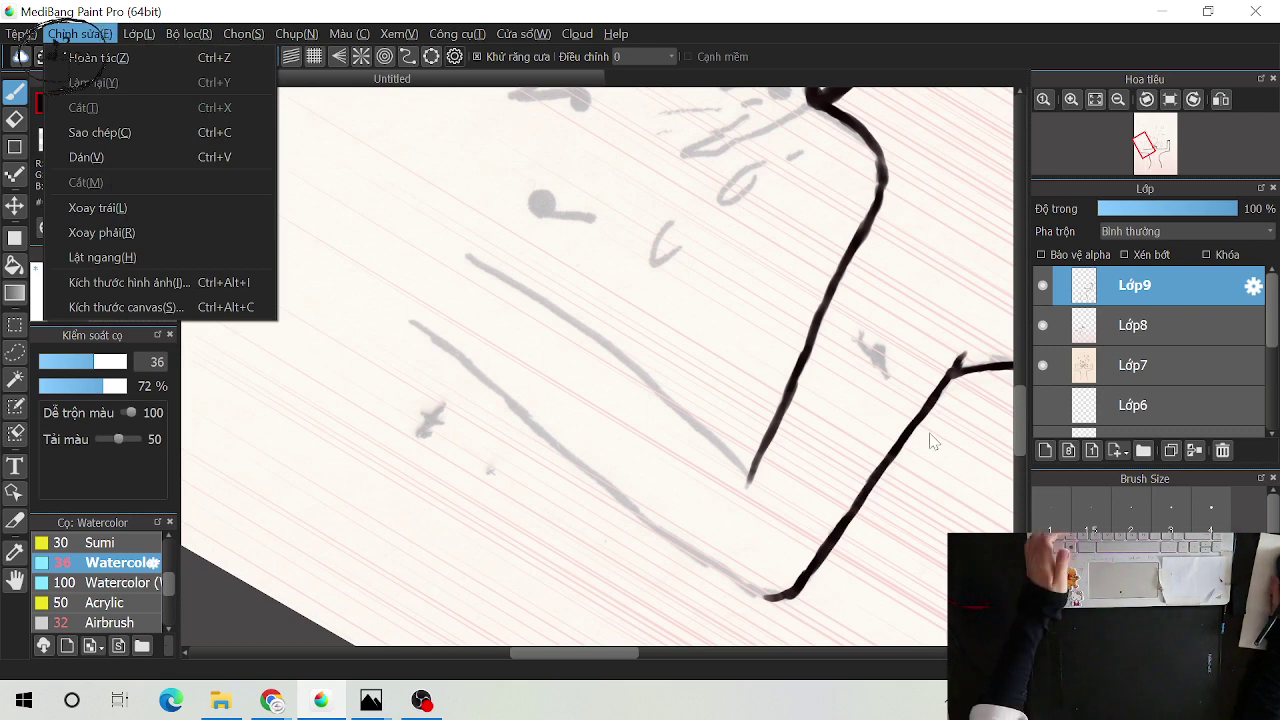
pyautogui.click(452, 376)
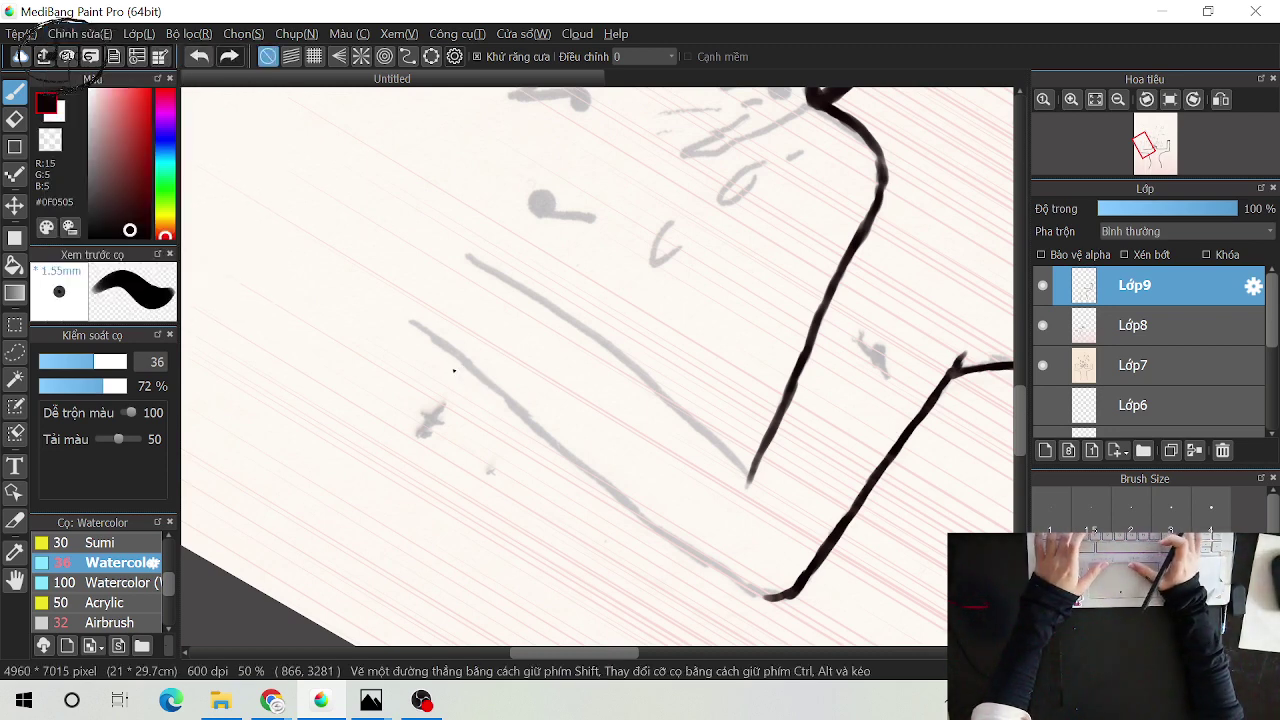
pyautogui.press('l')
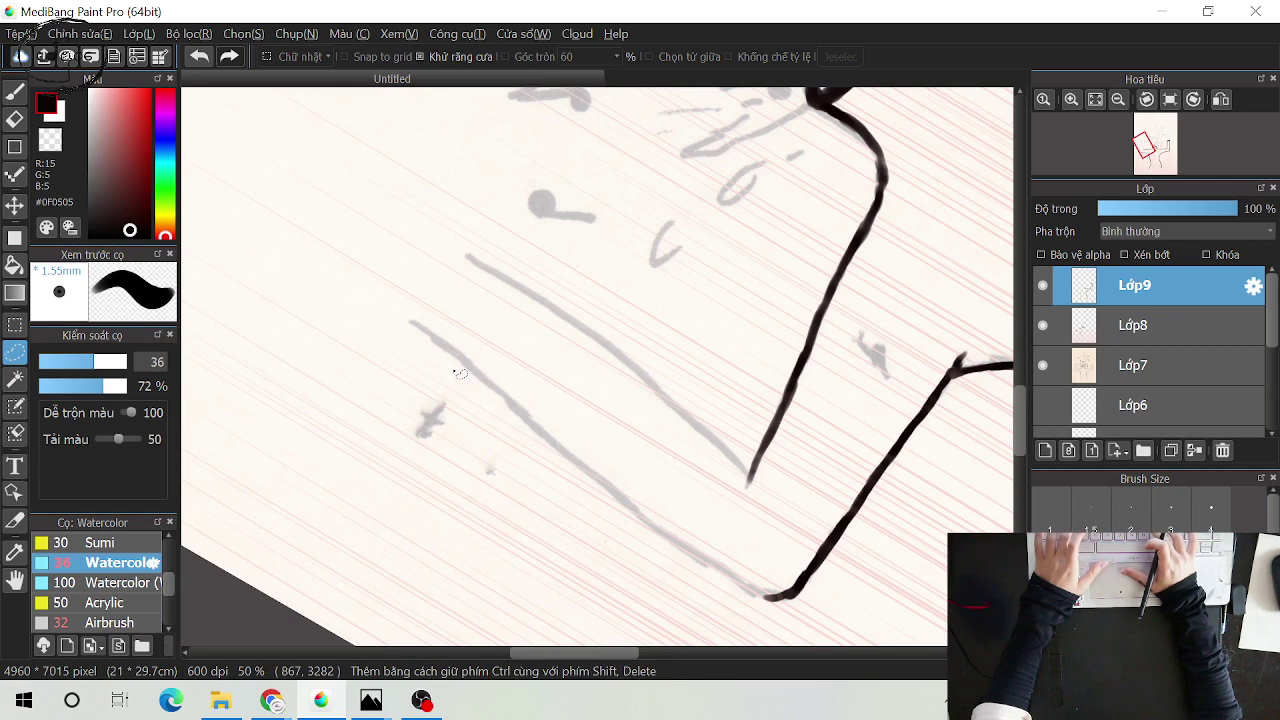
pyautogui.press('h')
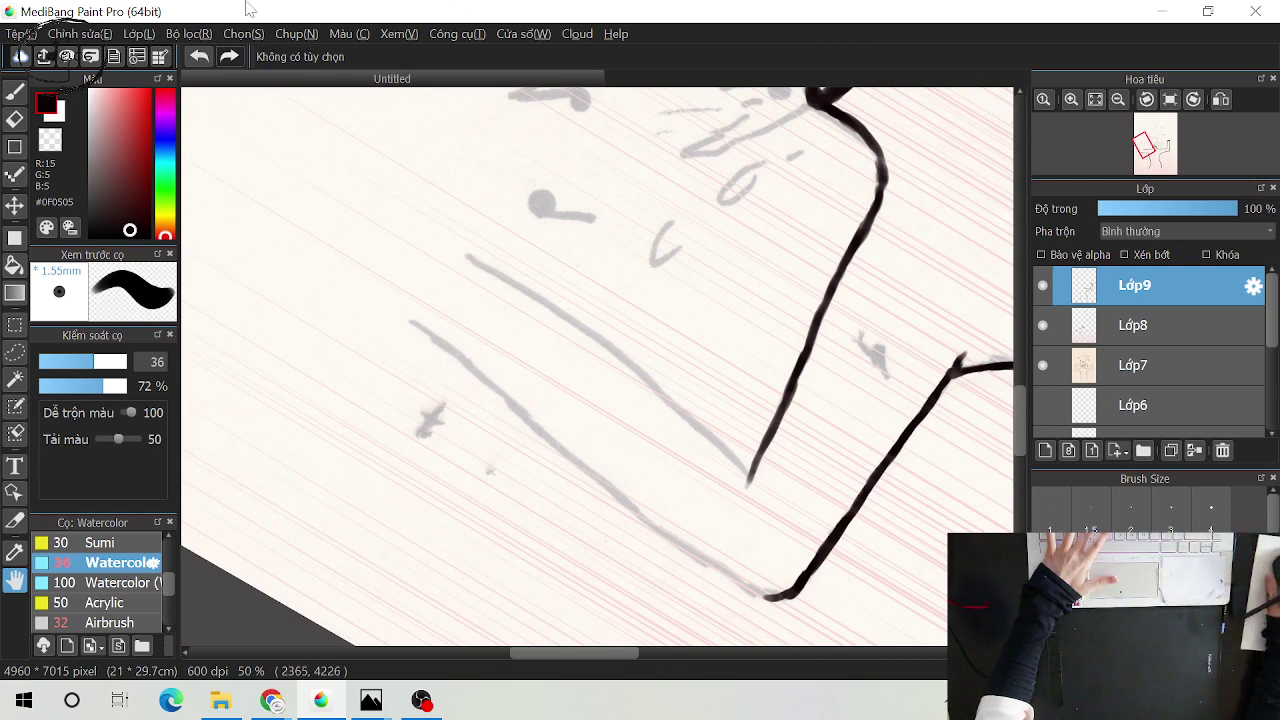
# Rotate the whole image left twice so the drawing is upside down, with the brush active
pyautogui.click(15, 90)
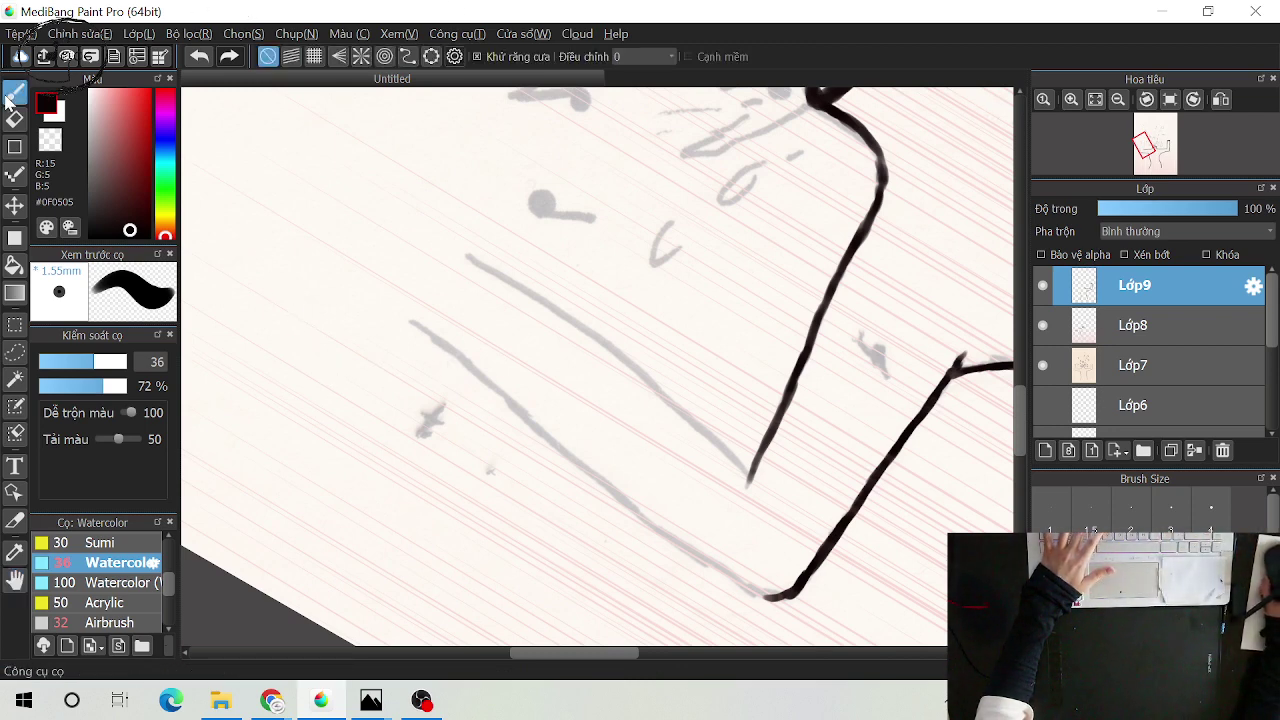
pyautogui.click(139, 34)
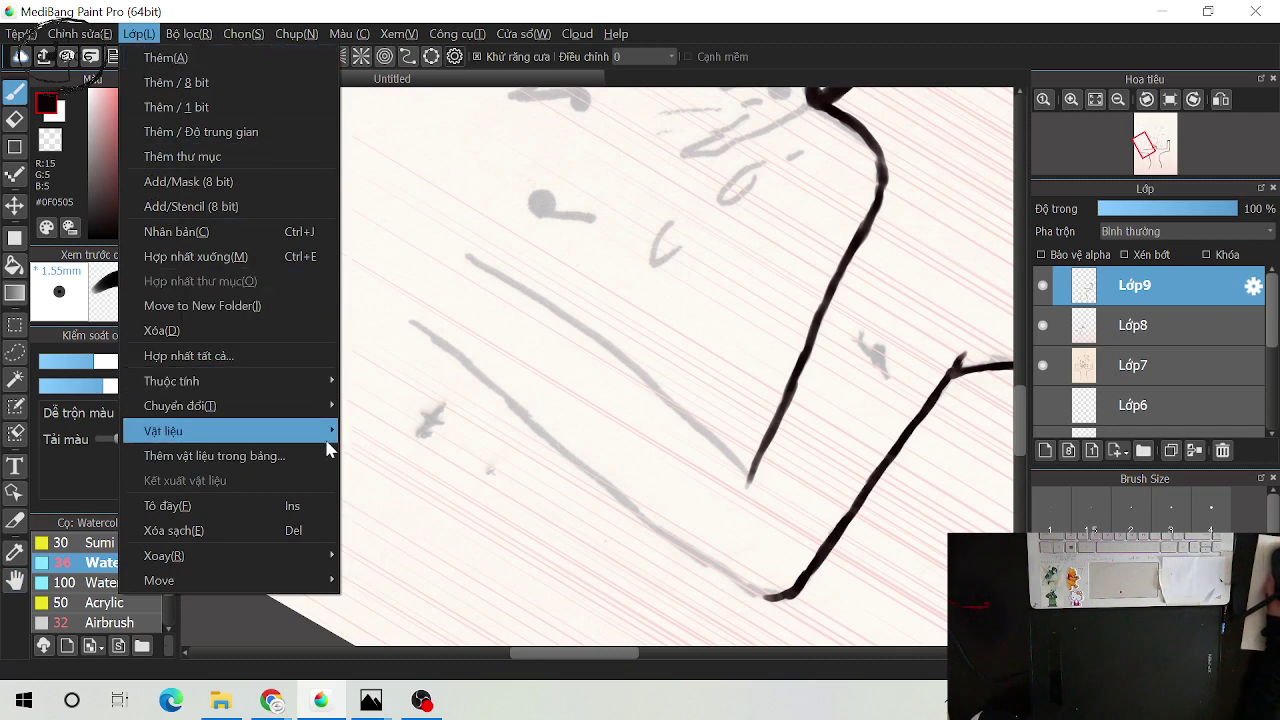
pyautogui.moveTo(86, 36)
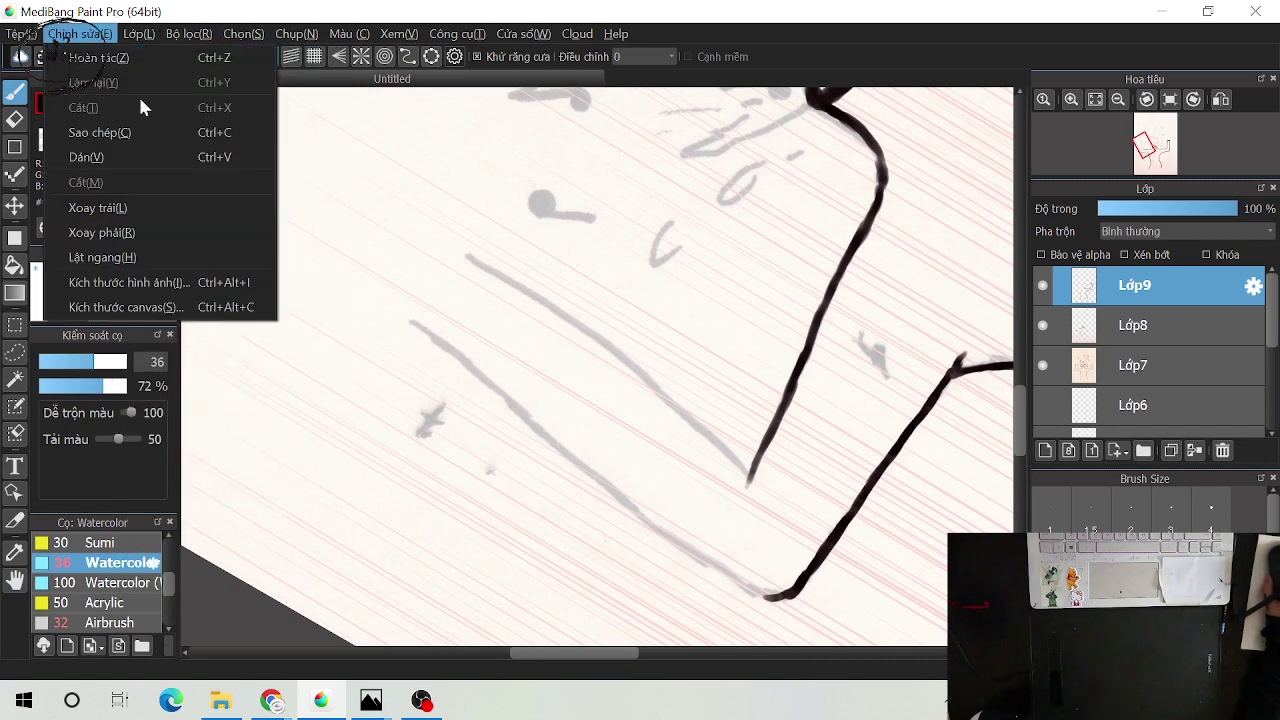
pyautogui.click(153, 207)
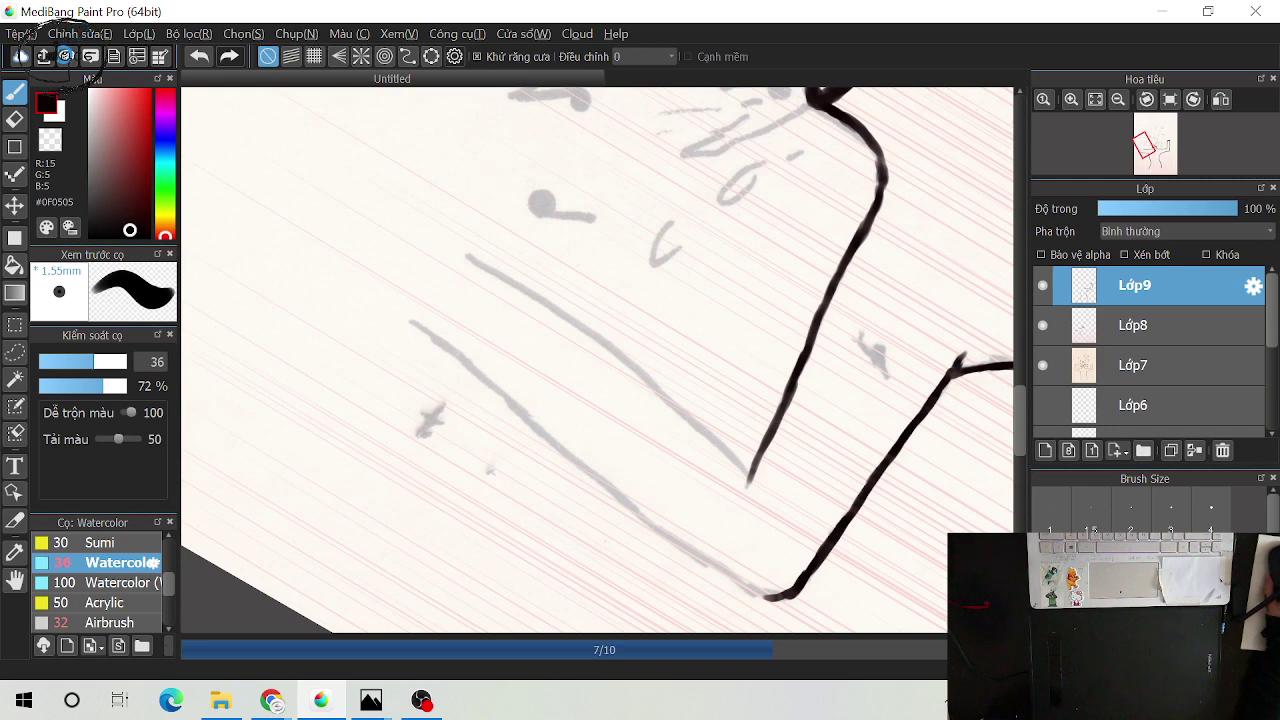
pyautogui.click(139, 33)
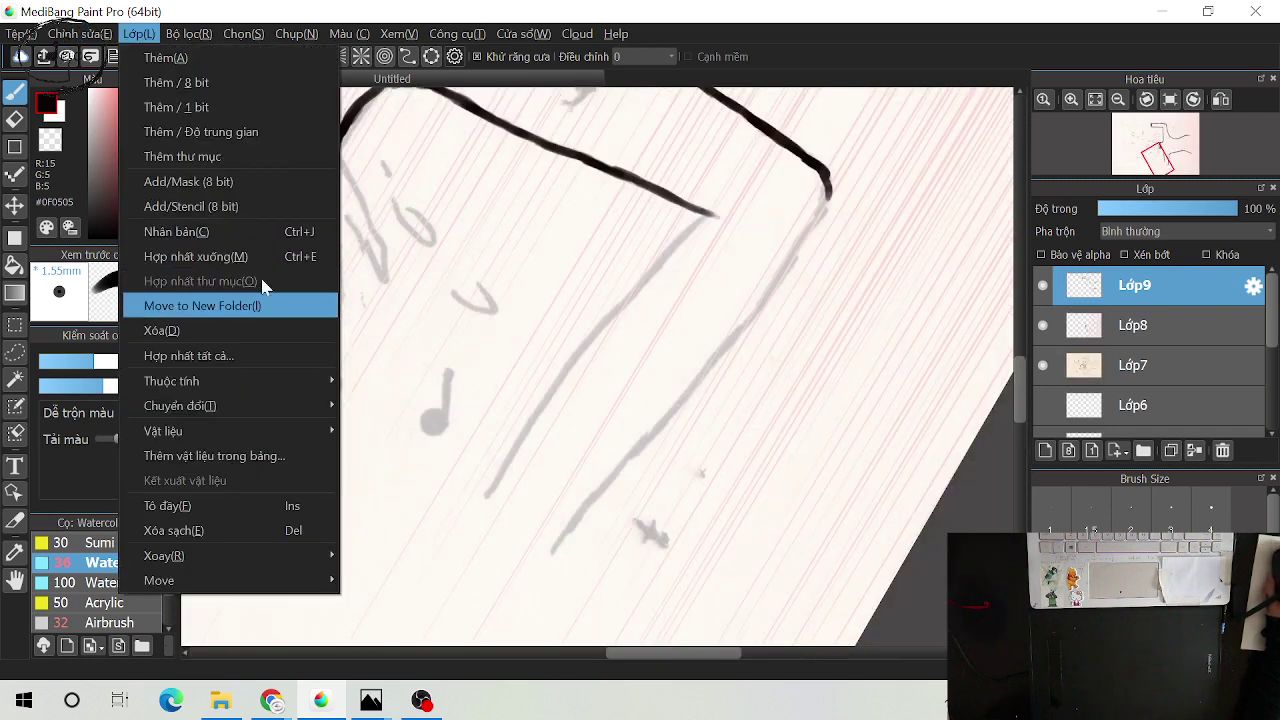
pyautogui.moveTo(92, 36)
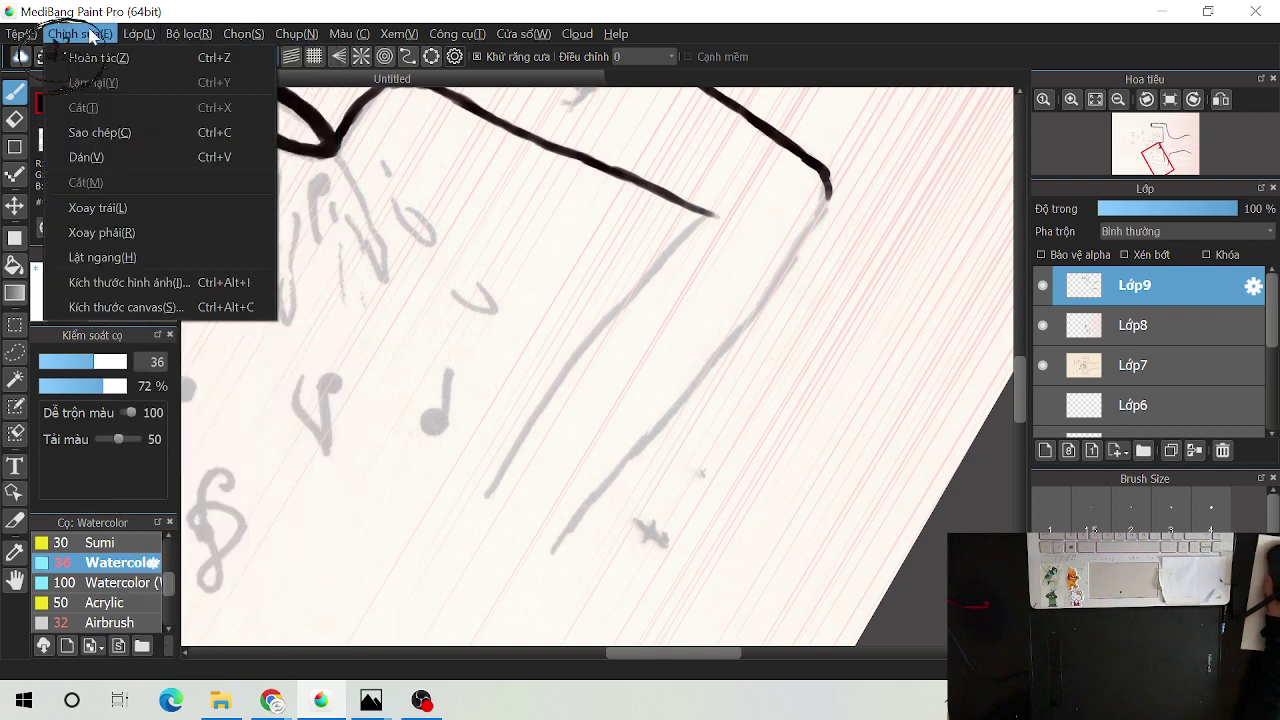
pyautogui.click(166, 210)
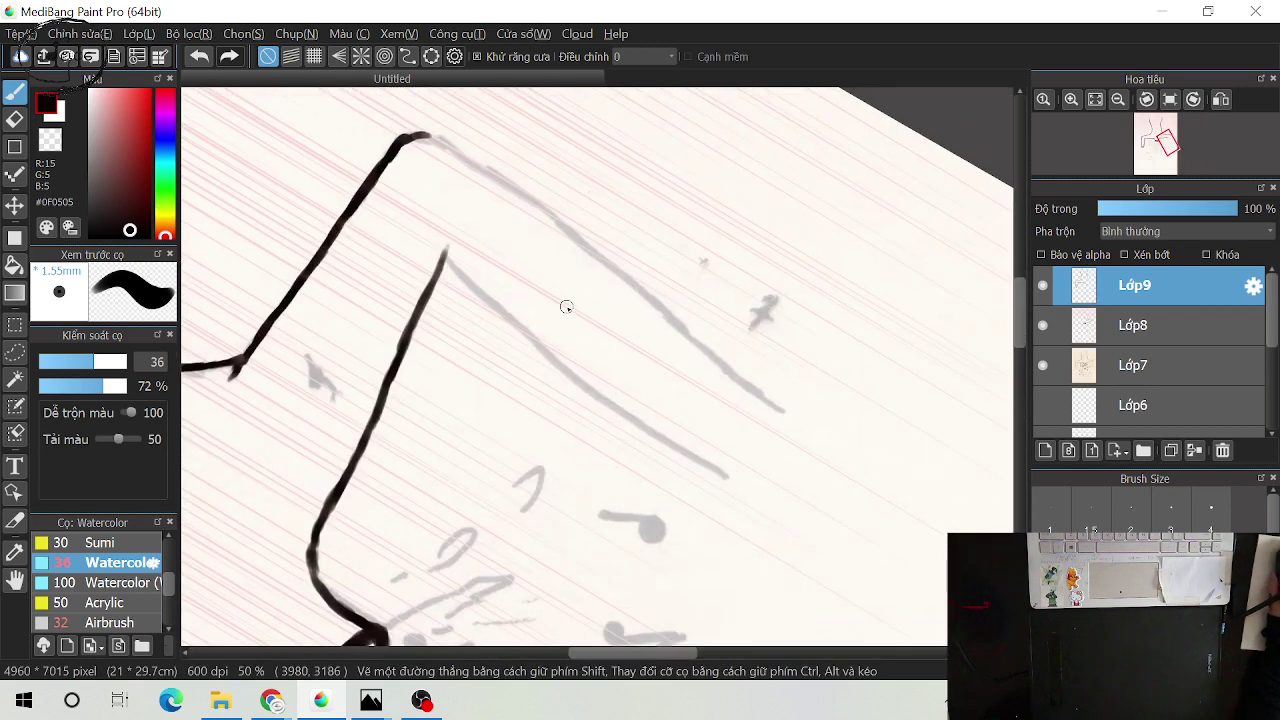
pyautogui.moveTo(1181, 127)
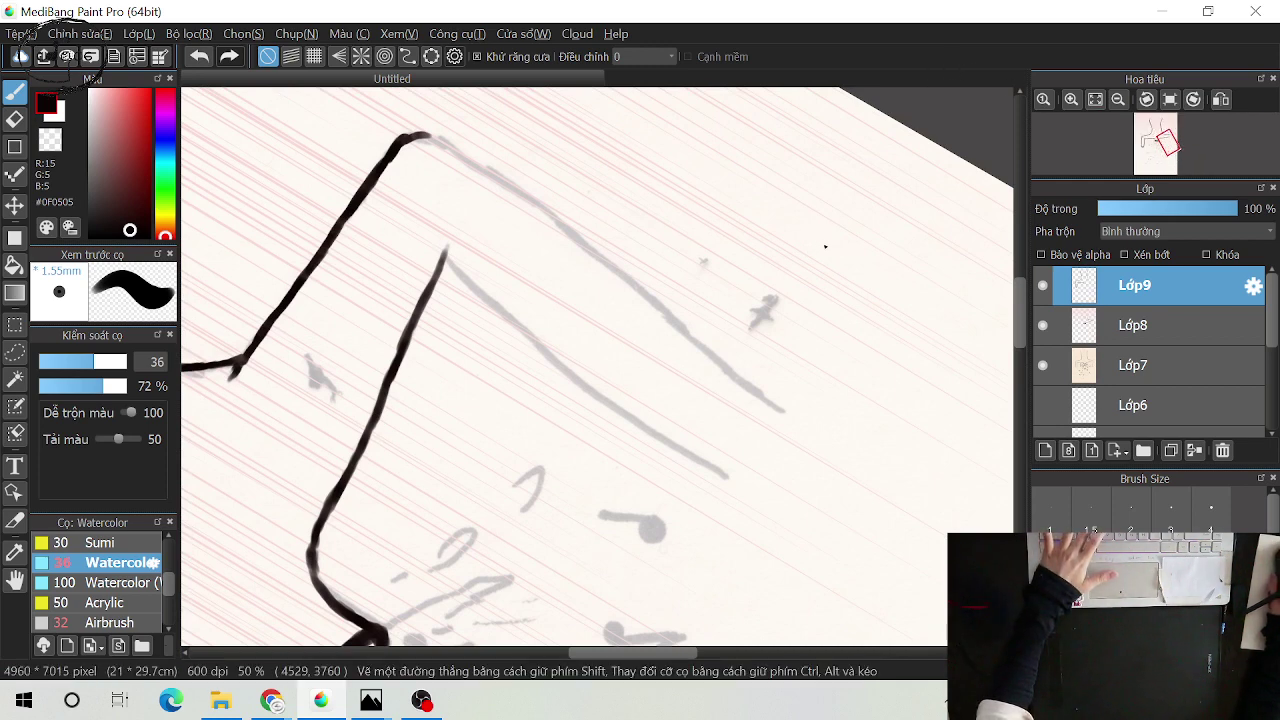
pyautogui.press('l')
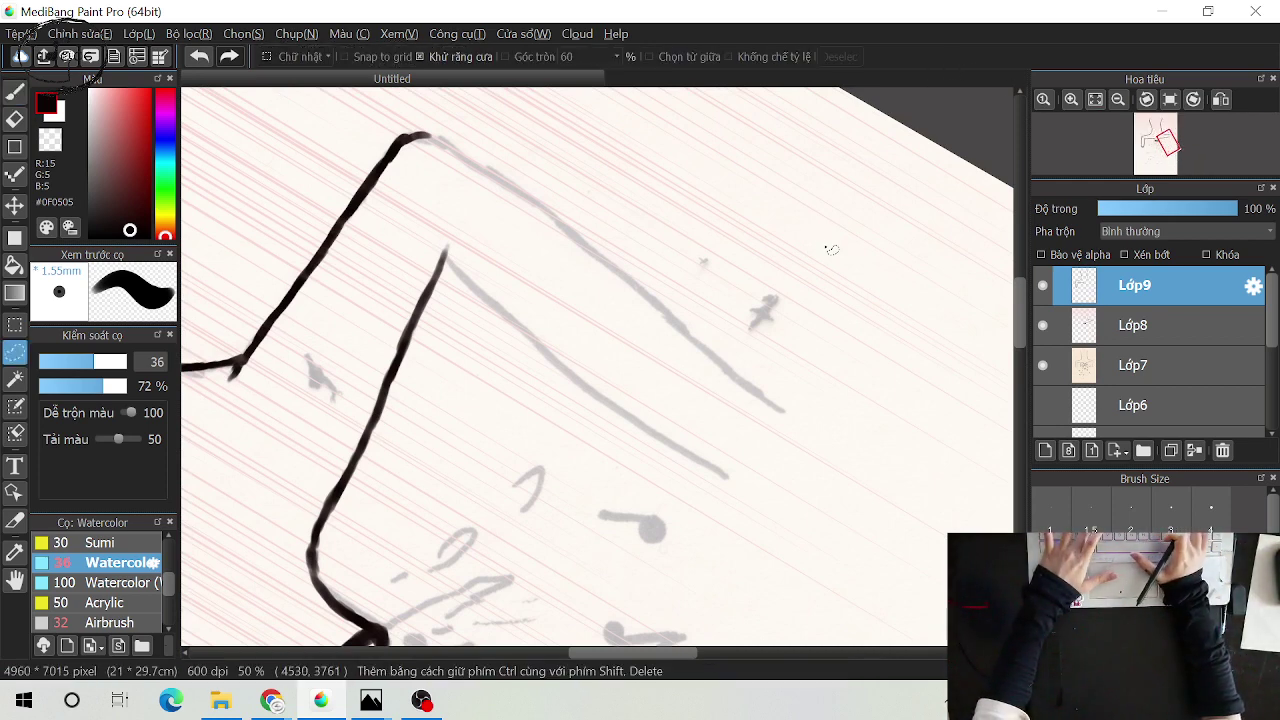
pyautogui.click(28, 93)
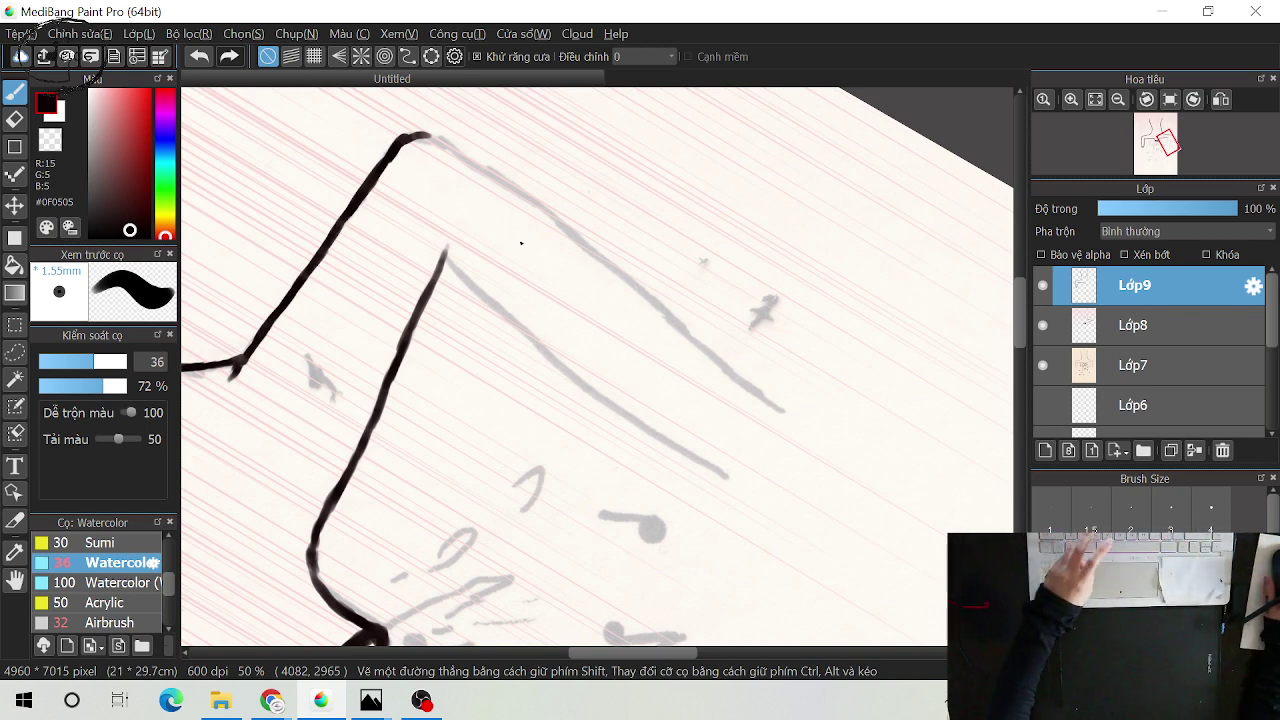
pyautogui.hotkey('alt', 'r')
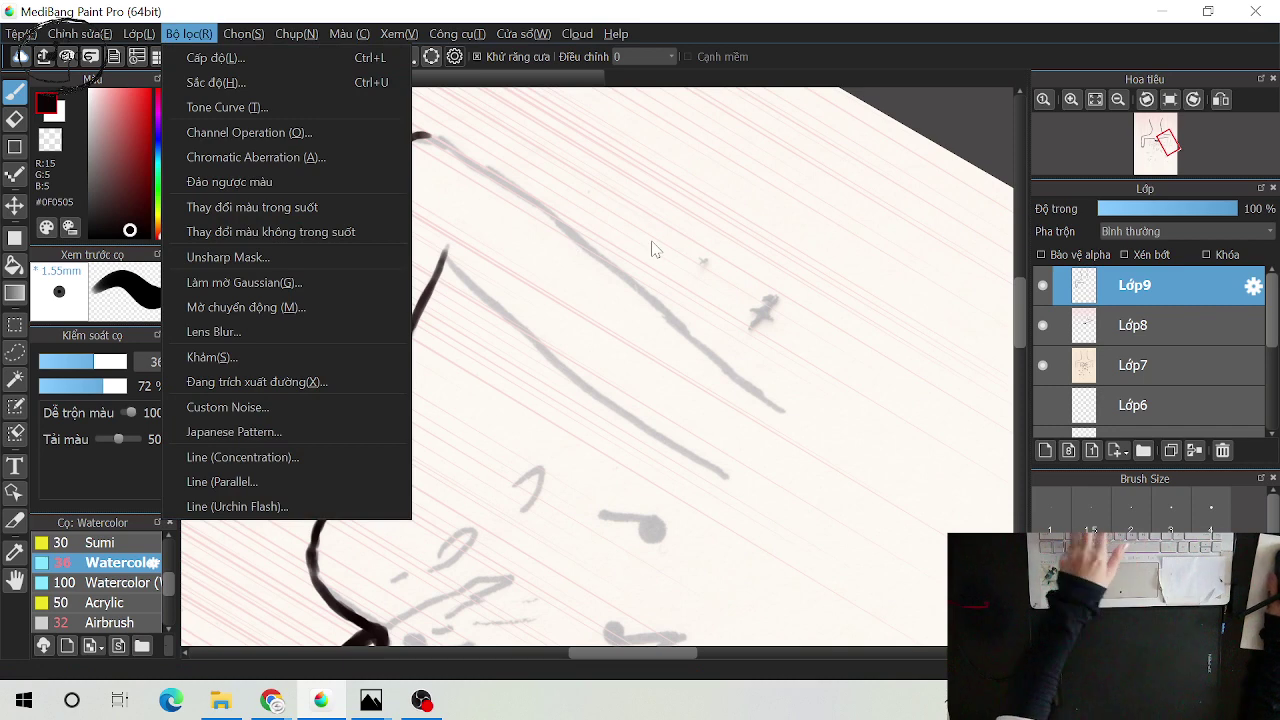
pyautogui.press('Escape')
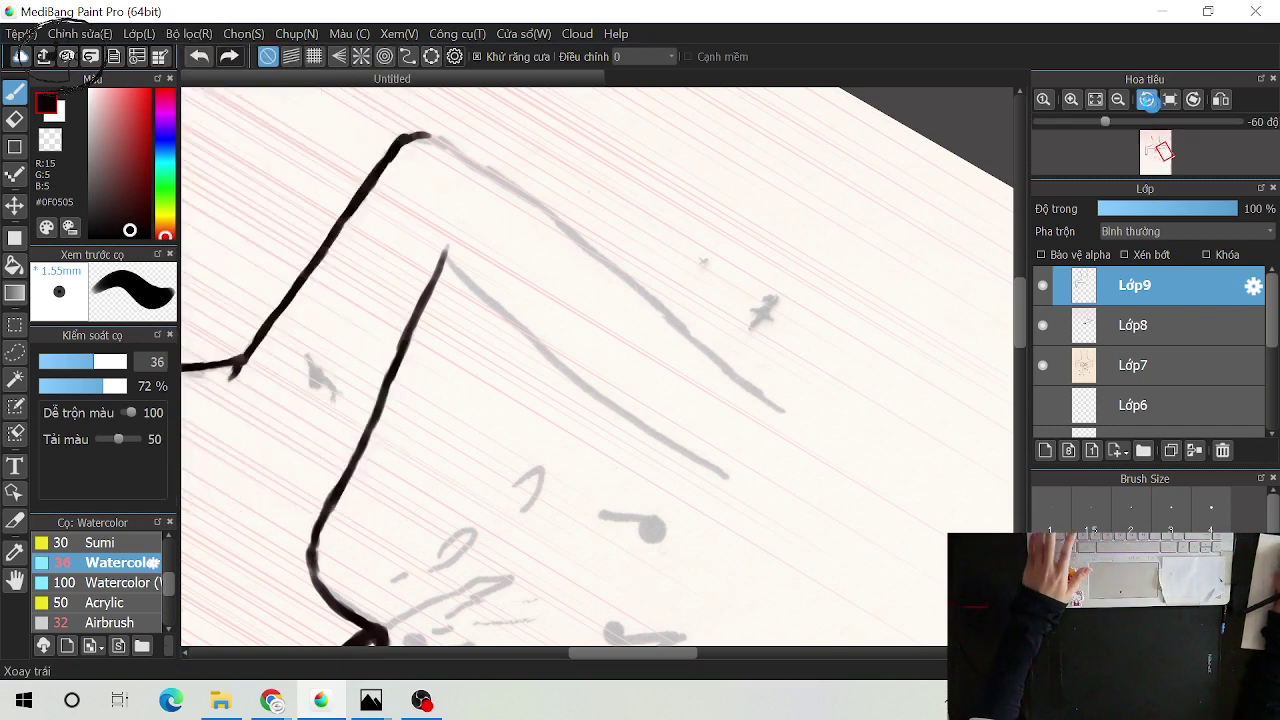
# Rotate the view and ink the bent arm's outer forearm line along the grey sketch from mid-length toward the elbow corner
pyautogui.click(1146, 99)
pyautogui.click(1146, 99)
pyautogui.click(1146, 99)
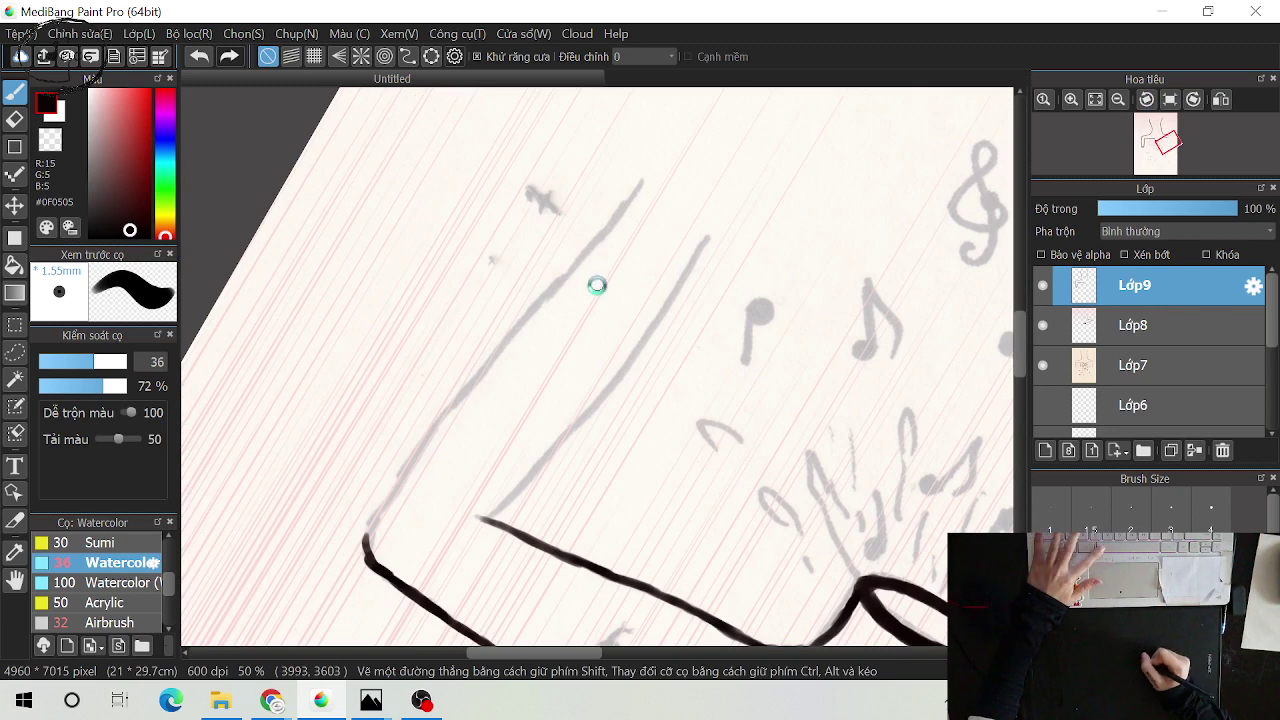
pyautogui.moveTo(597, 285)
pyautogui.mouseDown()
pyautogui.moveTo(626, 244)
pyautogui.moveTo(588, 245)
pyautogui.moveTo(570, 262)
pyautogui.moveTo(400, 493)
pyautogui.mouseUp()
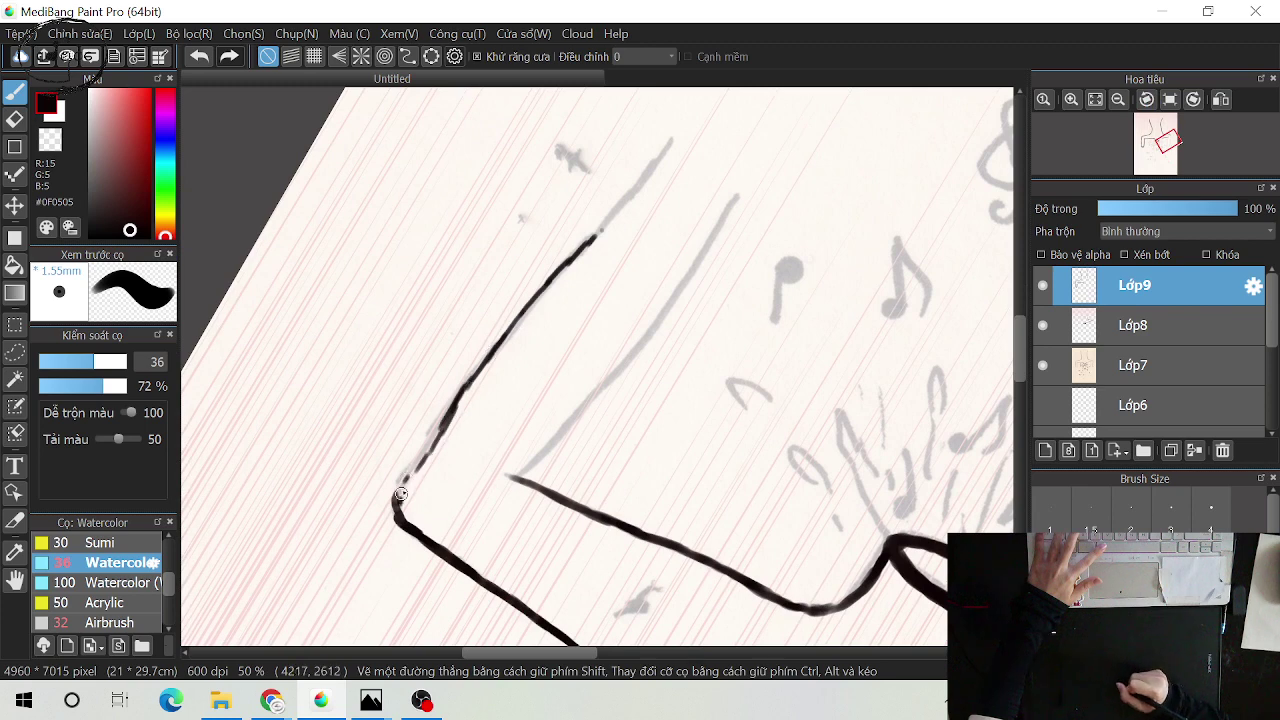
# Ink the gap at the elbow corner, and undo the outer forearm line's strokes back to its upper stretch
pyautogui.moveTo(456, 391); pyautogui.dragTo(398, 481)
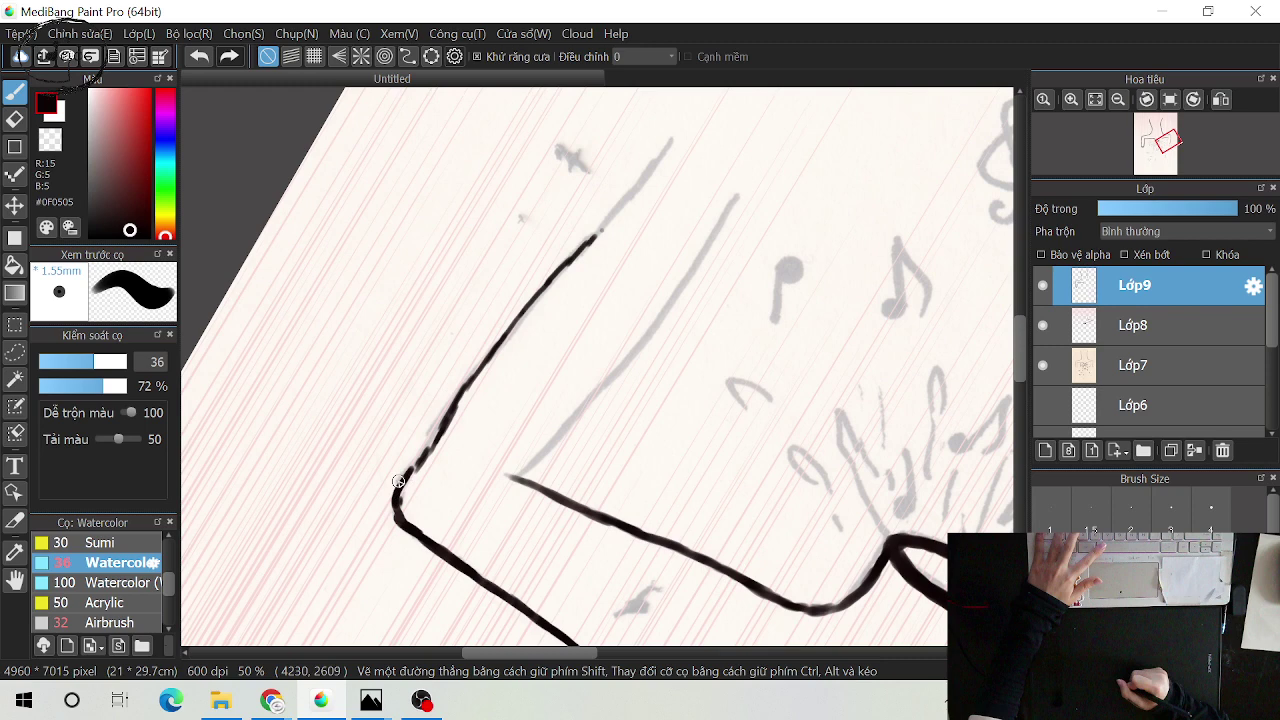
pyautogui.press('ctrl')
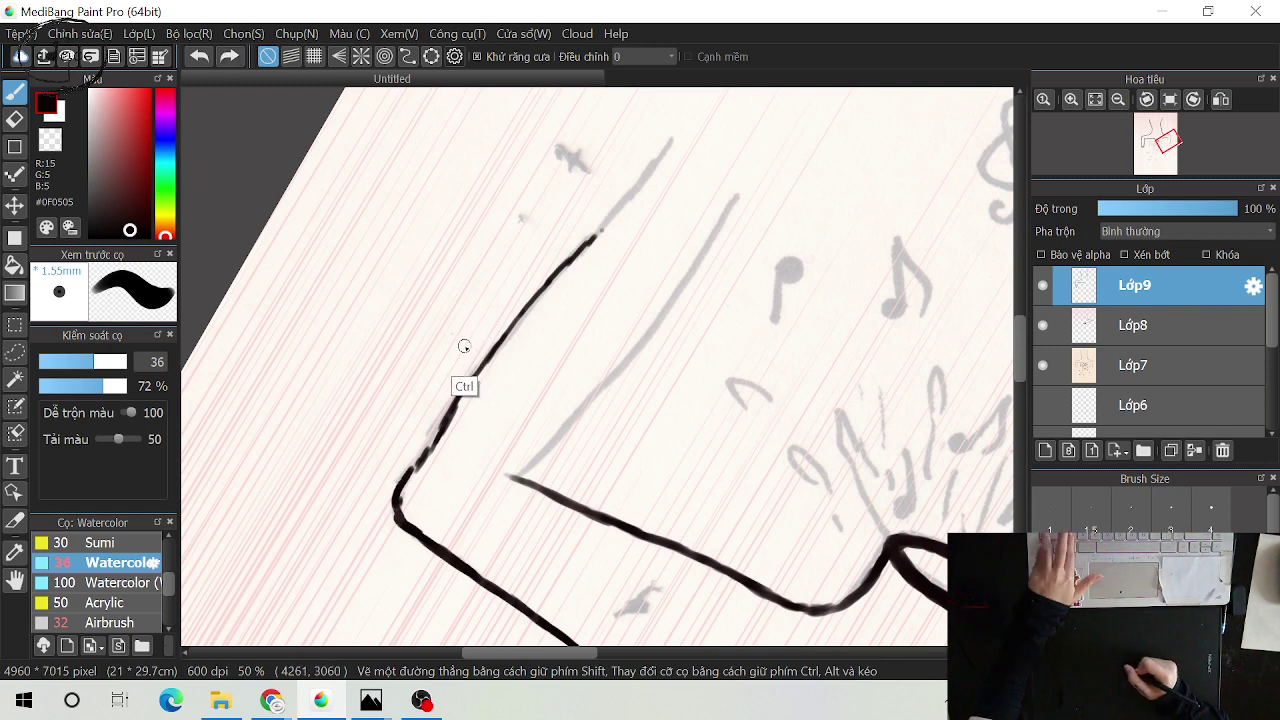
pyautogui.hotkey('ctrl', 'z')
pyautogui.hotkey('ctrl', 'z')
pyautogui.hotkey('ctrl', 'z')
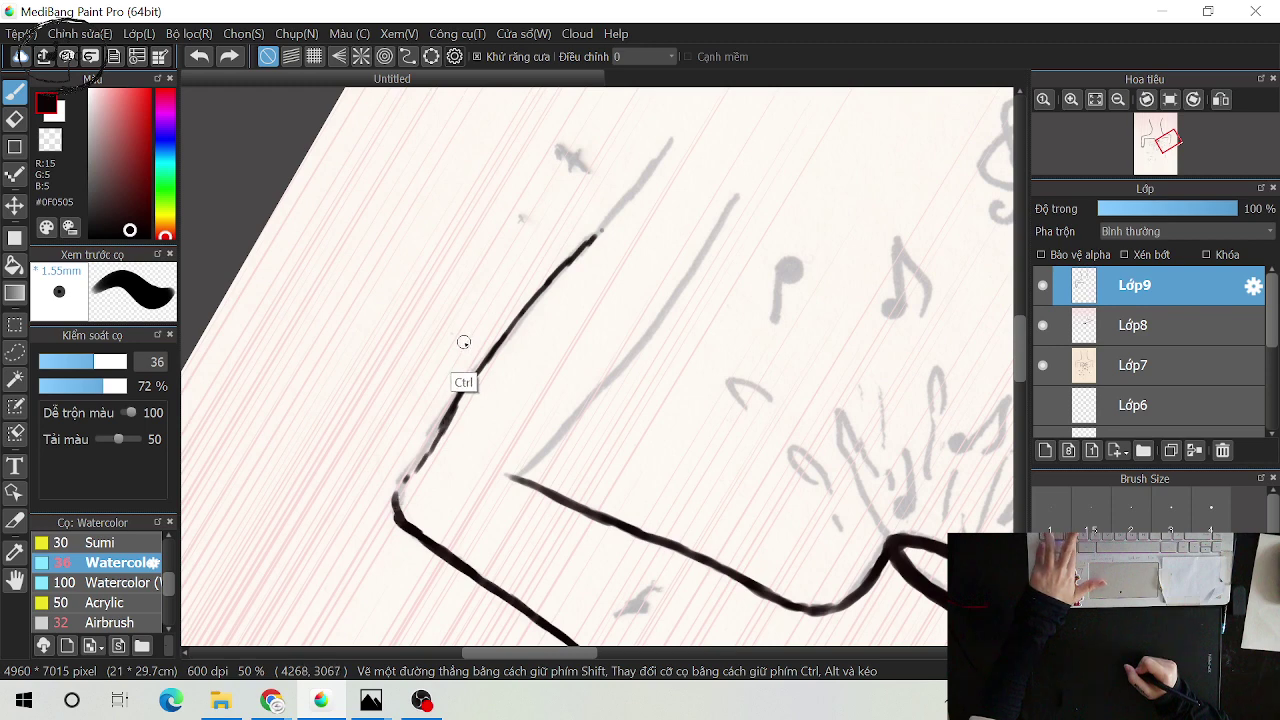
pyautogui.hotkey('ctrl', 'z')
pyautogui.hotkey('ctrl', 'z')
pyautogui.hotkey('ctrl', 'z')
# Re-ink the lower half of the outer forearm line along the sketch down to the elbow corner
pyautogui.press('space')
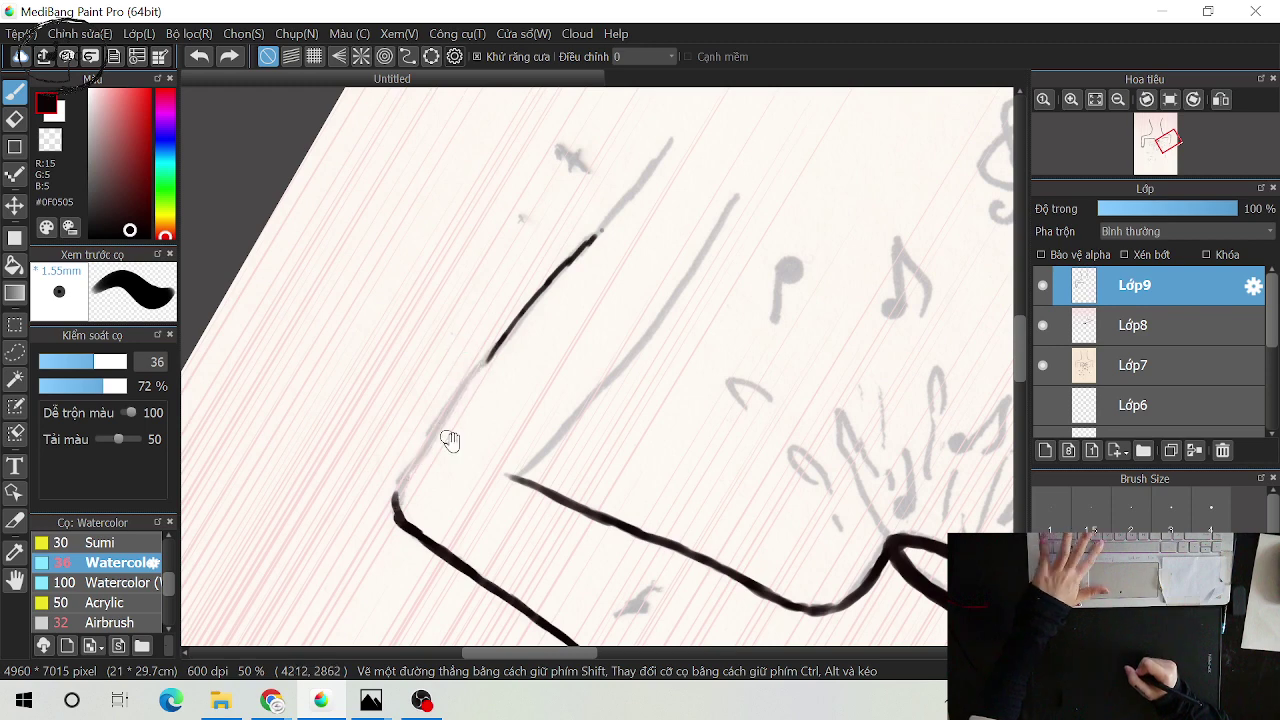
pyautogui.moveTo(450, 440)
pyautogui.mouseDown()
pyautogui.moveTo(510, 325)
pyautogui.moveTo(472, 337)
pyautogui.moveTo(454, 366)
pyautogui.mouseUp()
pyautogui.moveTo(489, 311); pyautogui.dragTo(498, 299)
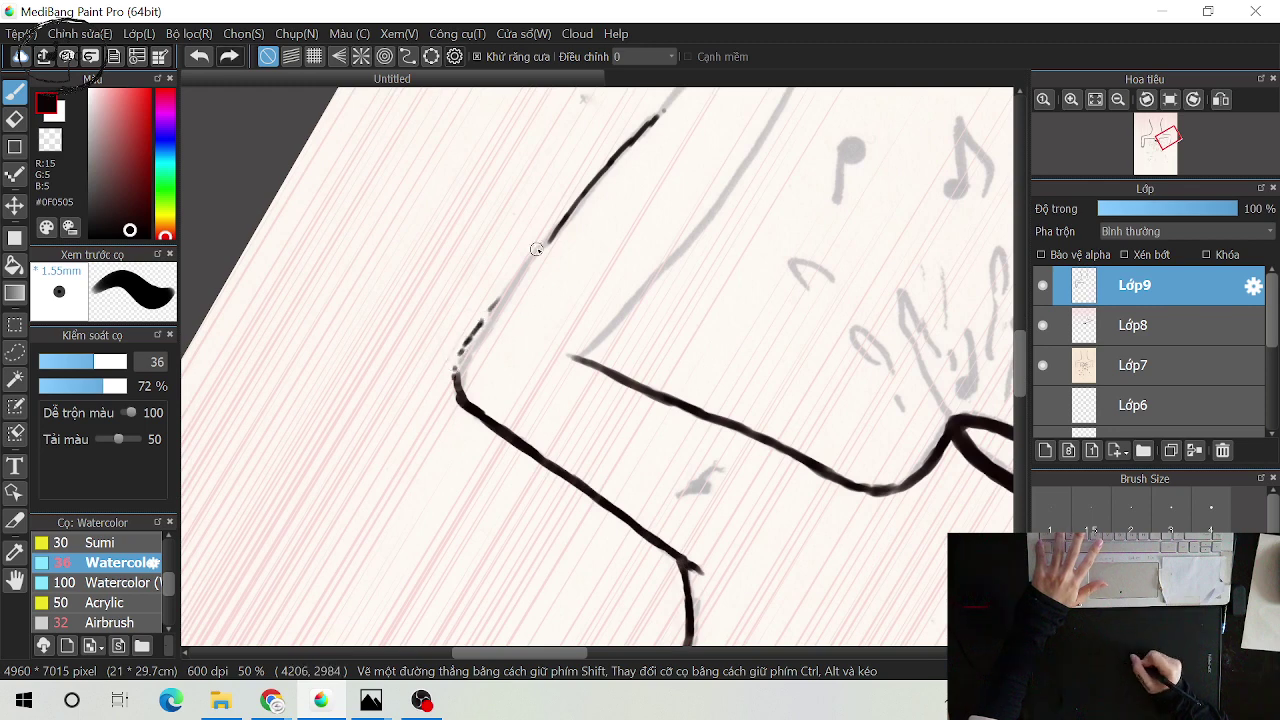
pyautogui.moveTo(546, 247); pyautogui.dragTo(463, 367)
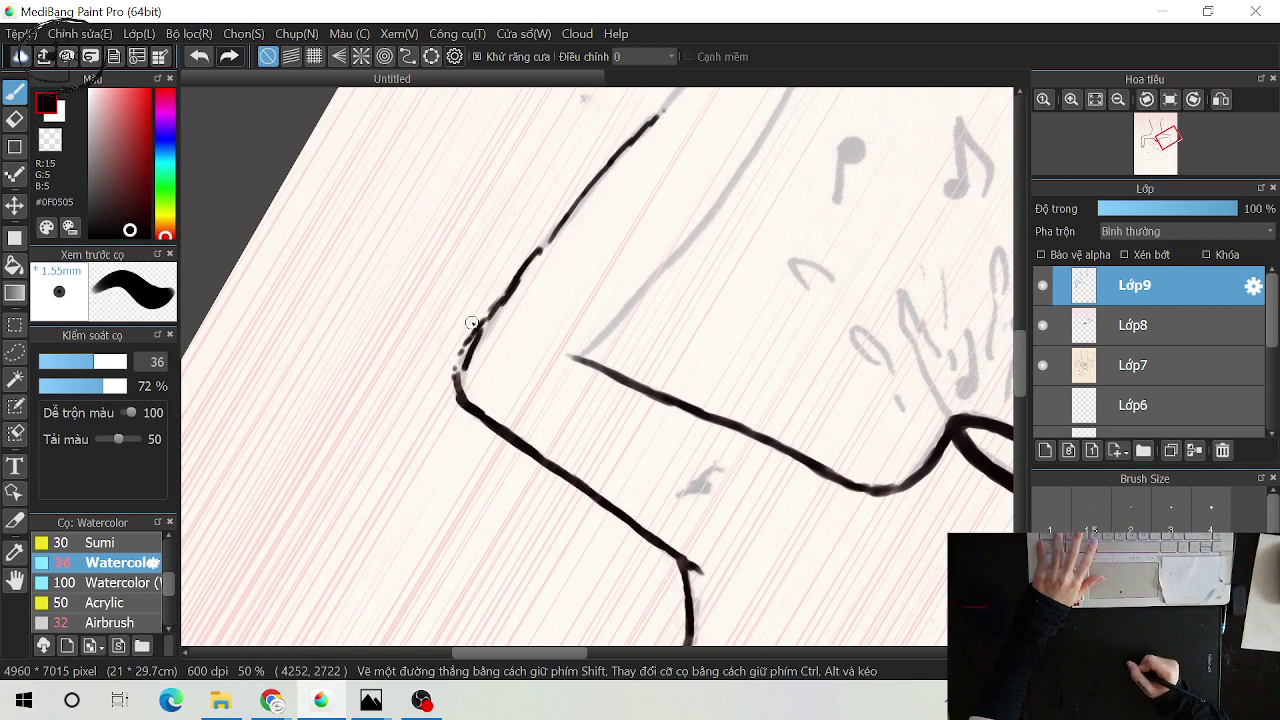
pyautogui.hotkey('ctrl', 'z')
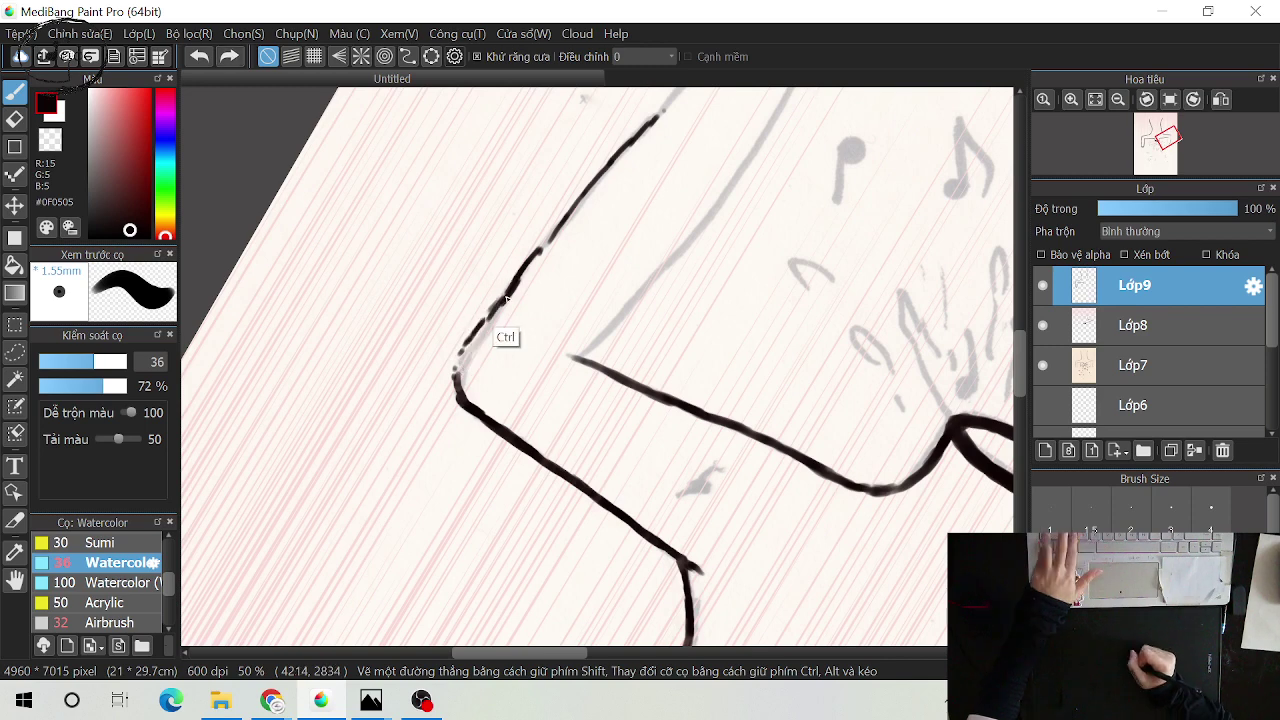
pyautogui.hotkey('ctrl', 'z')
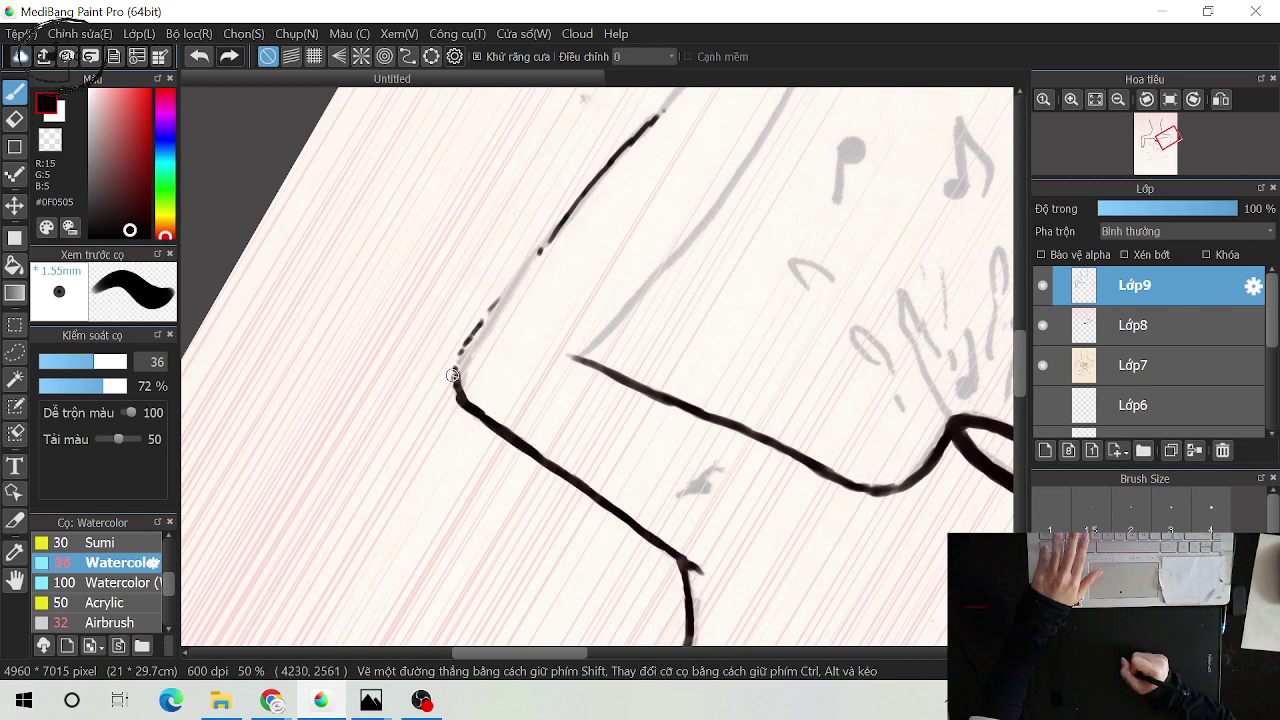
pyautogui.moveTo(452, 374)
pyautogui.mouseDown()
pyautogui.moveTo(539, 246)
pyautogui.moveTo(453, 372)
pyautogui.mouseUp()
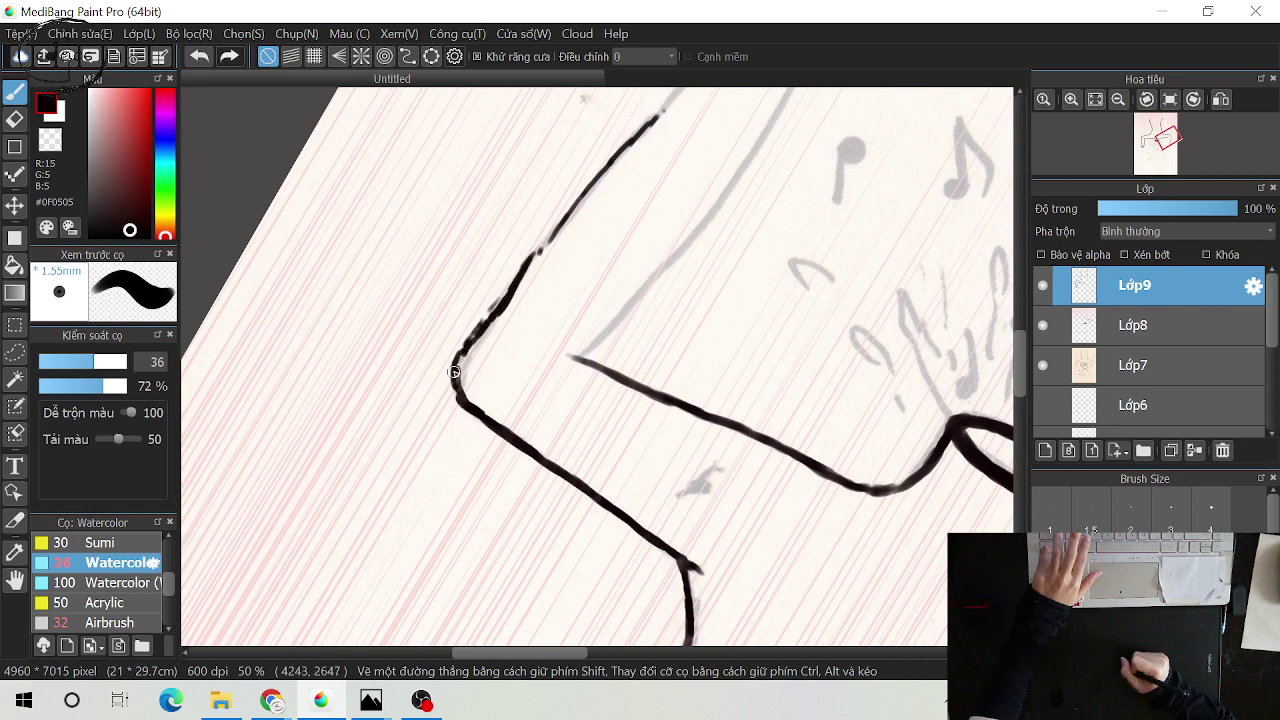
# Join the upper and lower stretches of the outer forearm line with the Watercolor brush and erase the excess on its inner side
pyautogui.moveTo(566, 227)
pyautogui.mouseDown()
pyautogui.moveTo(507, 326)
pyautogui.moveTo(496, 318)
pyautogui.moveTo(479, 347)
pyautogui.mouseUp()
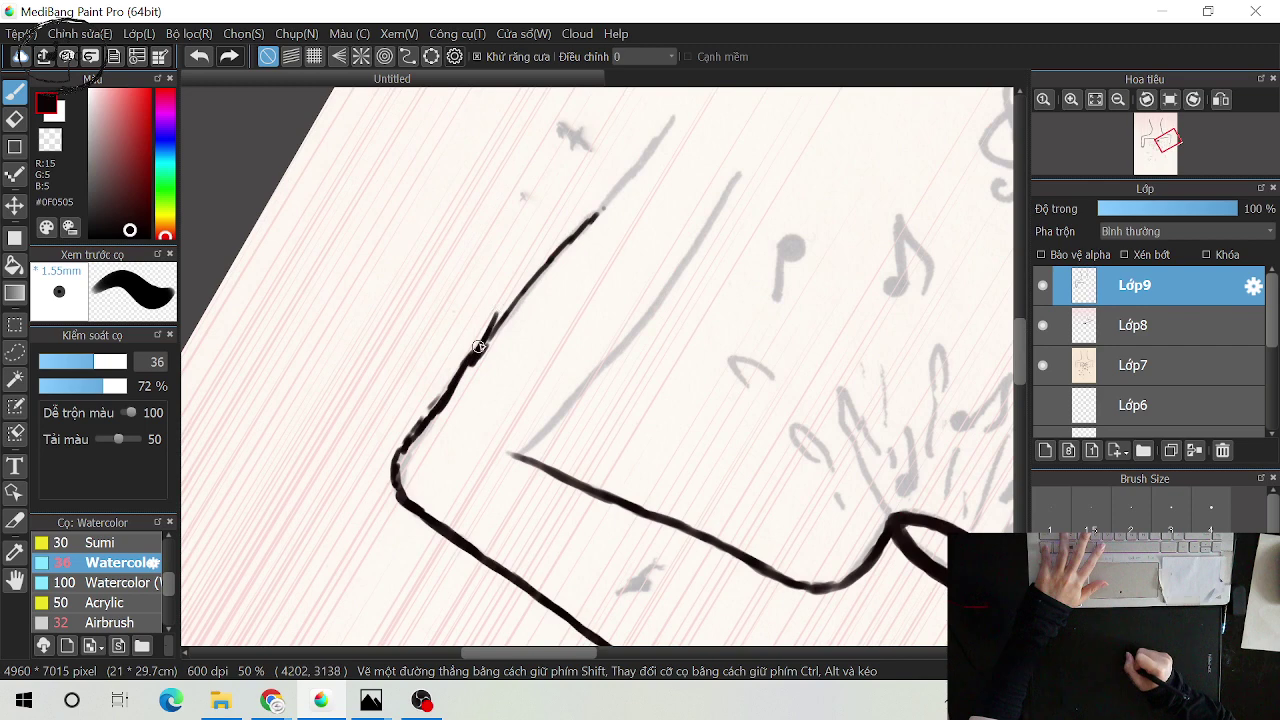
pyautogui.hotkey('ctrl', 'z')
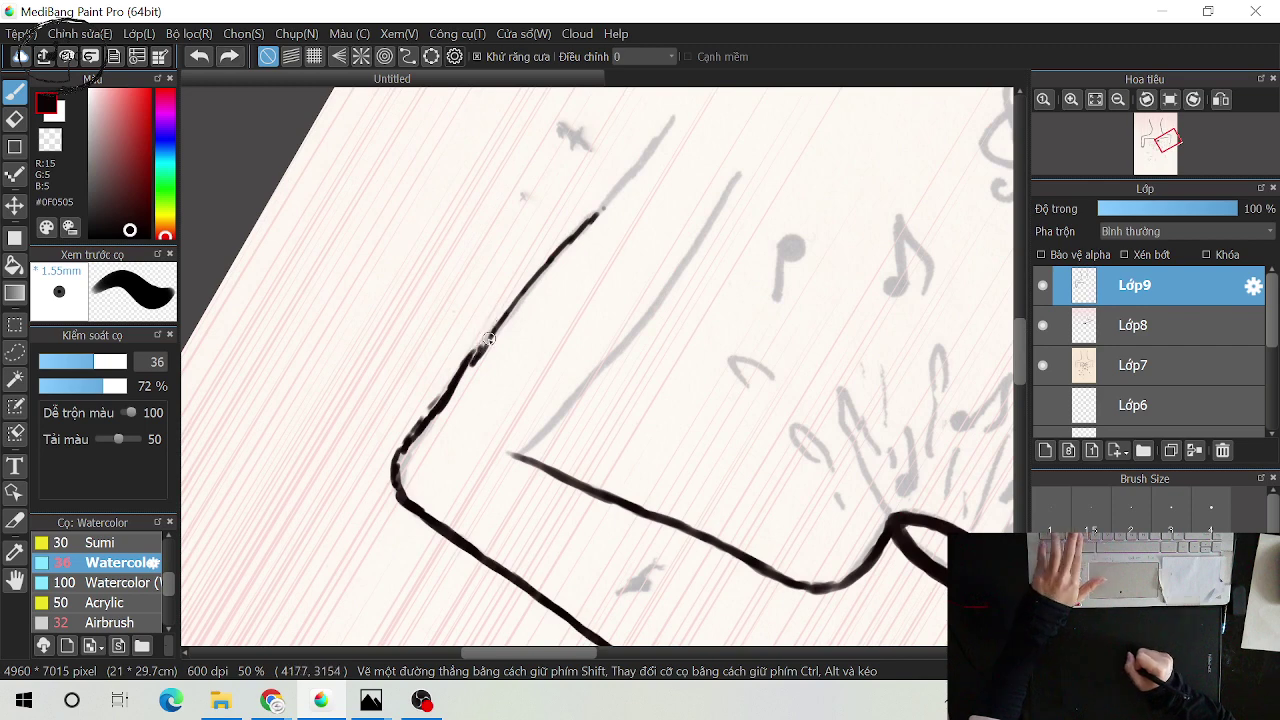
pyautogui.press('ctrl')
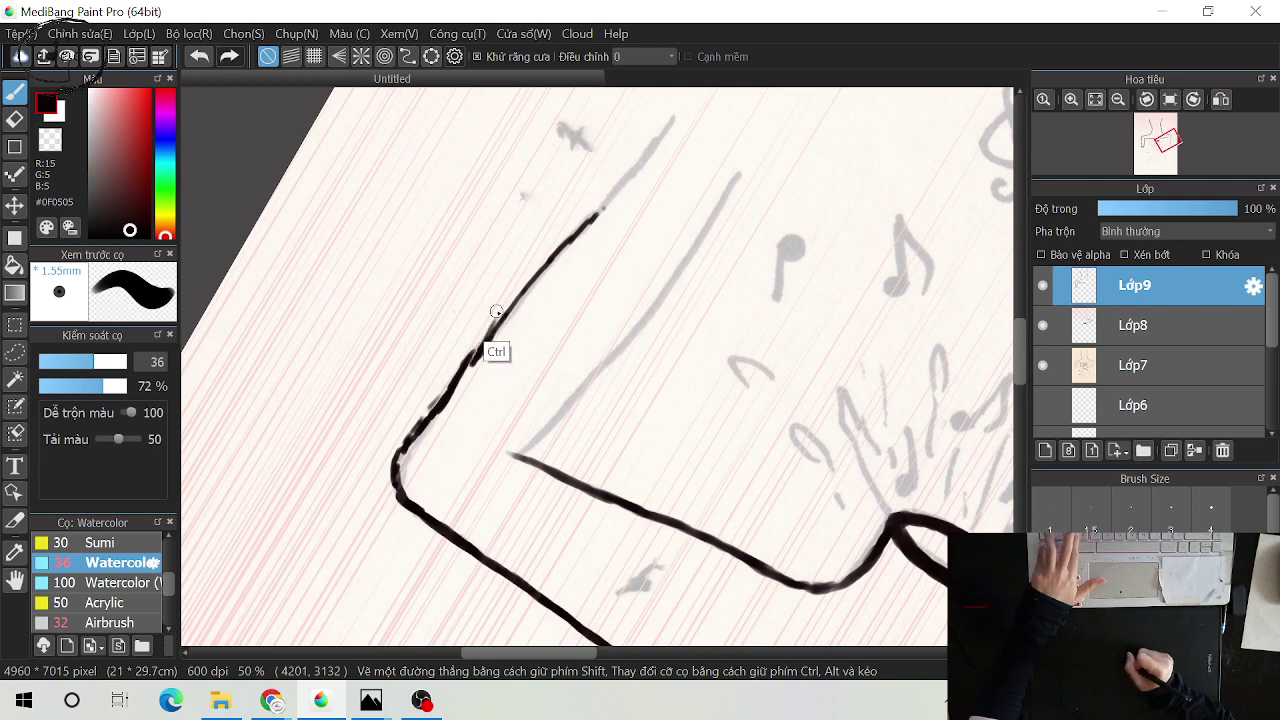
pyautogui.hotkey('ctrl', 'z')
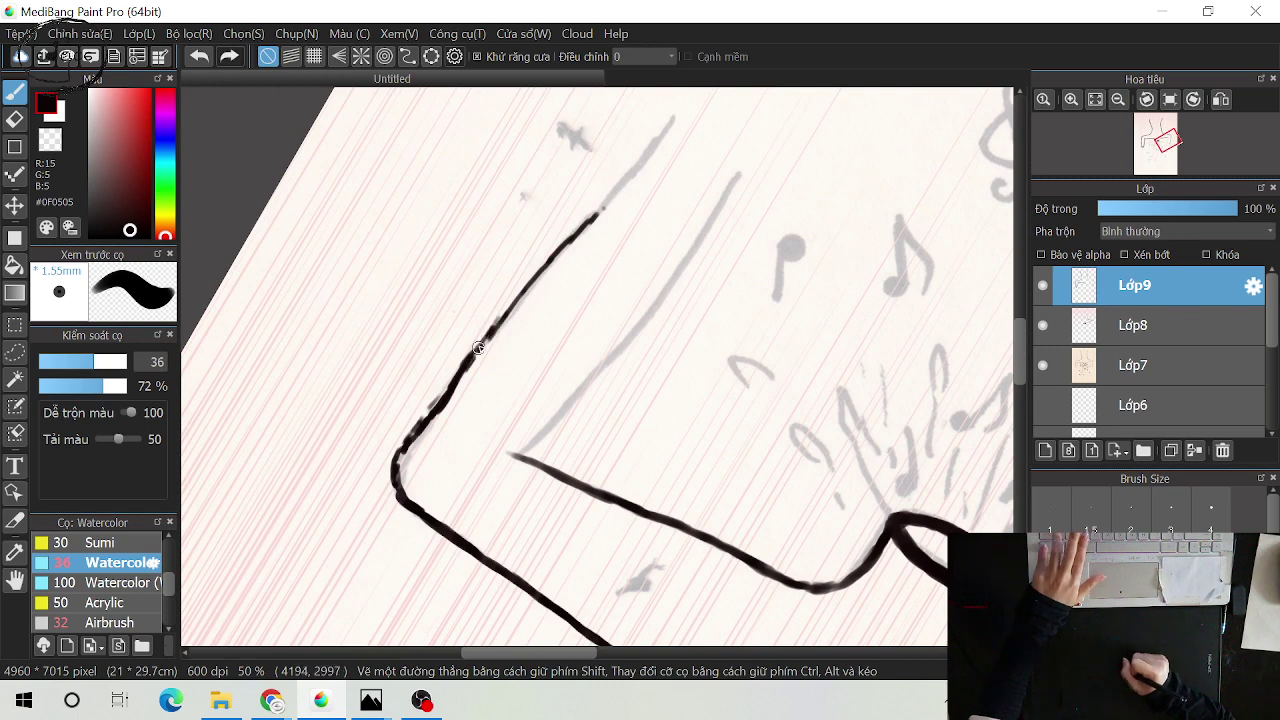
pyautogui.moveTo(478, 348); pyautogui.dragTo(450, 408)
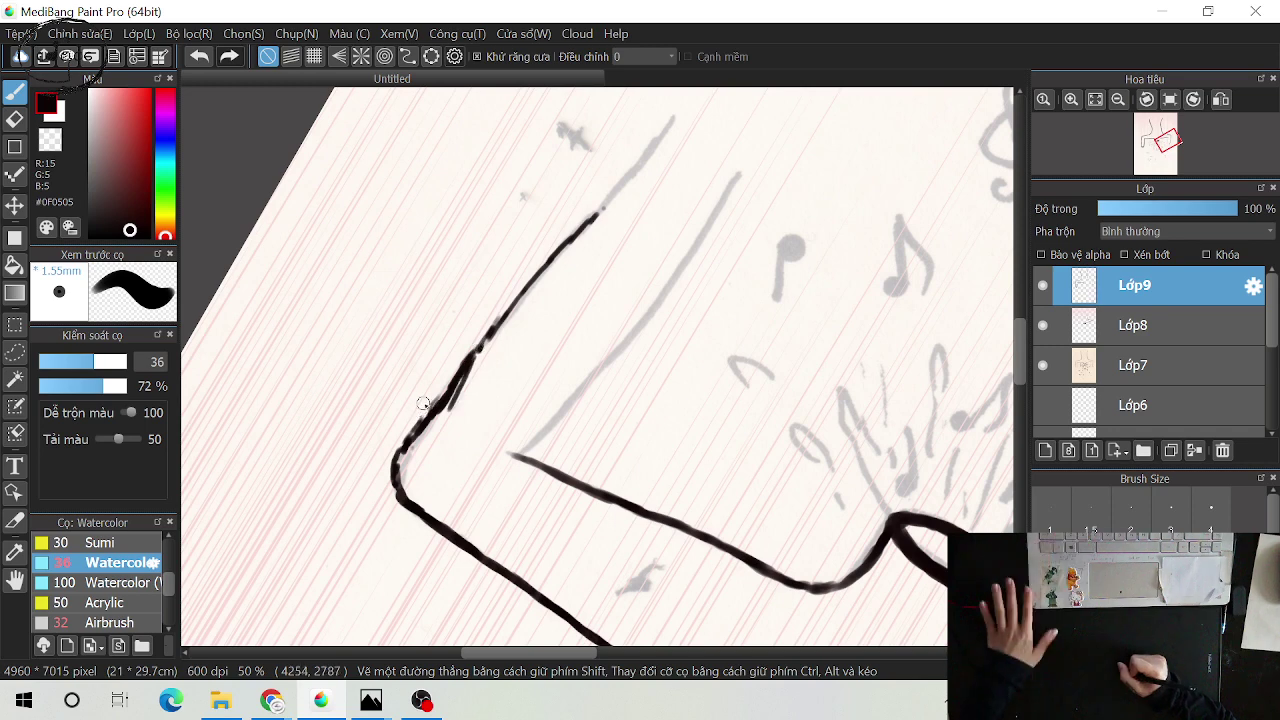
pyautogui.press('e')
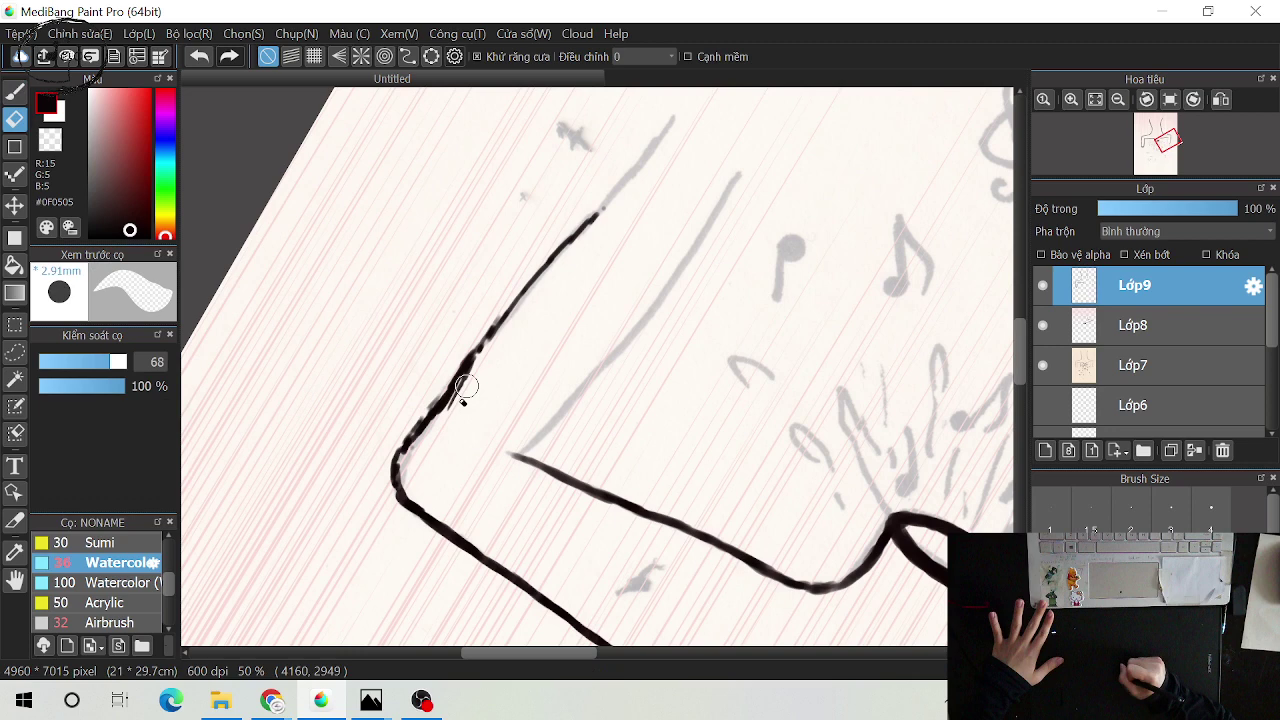
pyautogui.moveTo(465, 387)
pyautogui.mouseDown()
pyautogui.moveTo(440, 432)
pyautogui.moveTo(446, 396)
pyautogui.mouseUp()
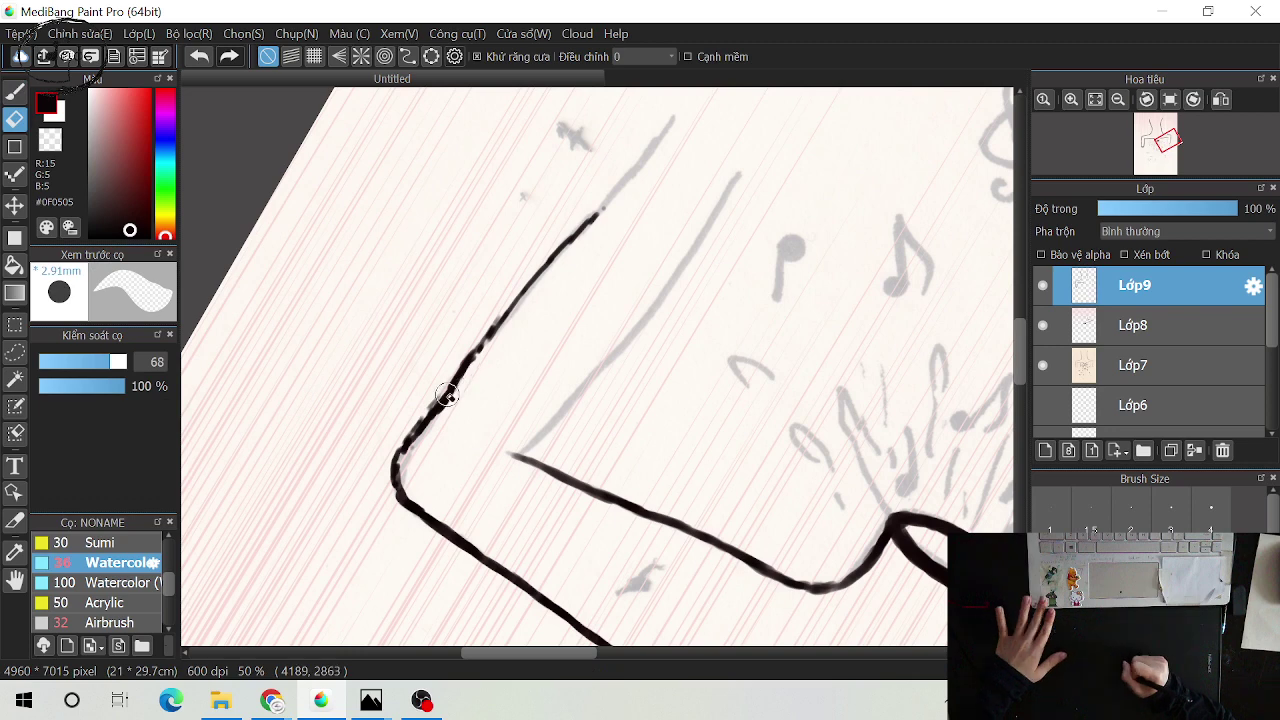
# Thicken the outer forearm line down to the elbow corner, extend its free end along the sketch, and erase the excess beside the join
pyautogui.press('b')
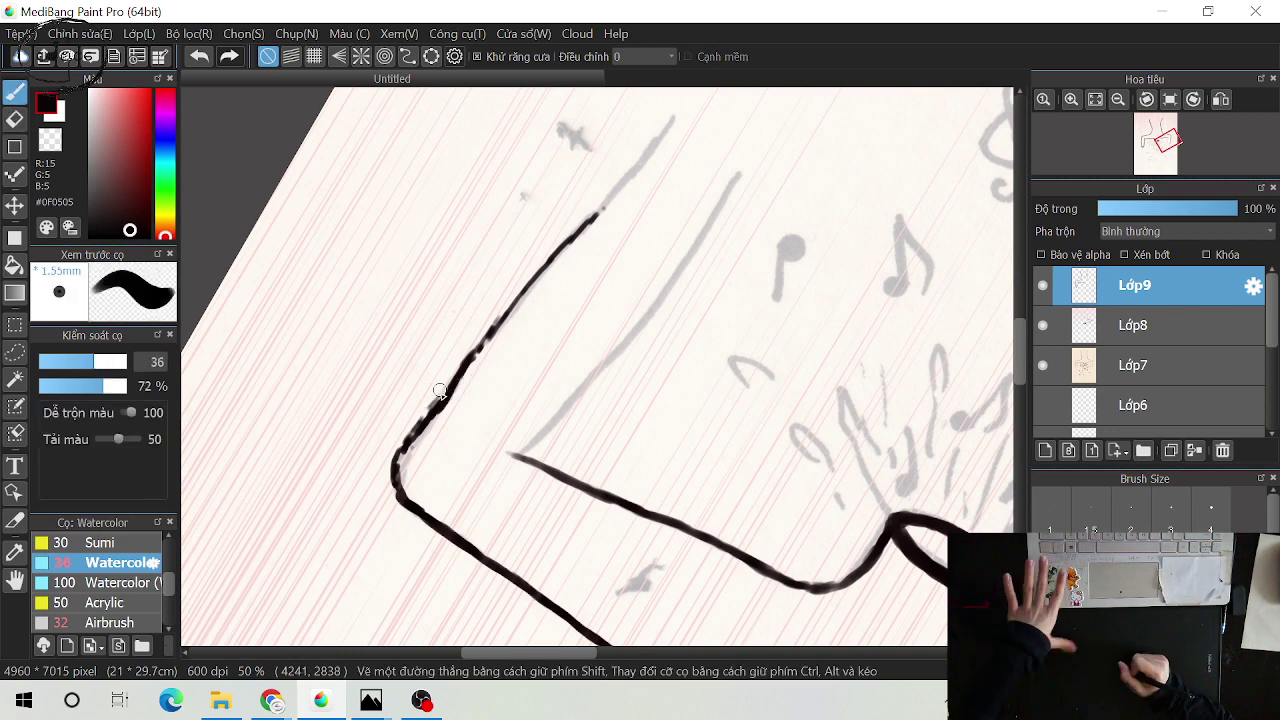
pyautogui.moveTo(400, 455); pyautogui.dragTo(558, 249)
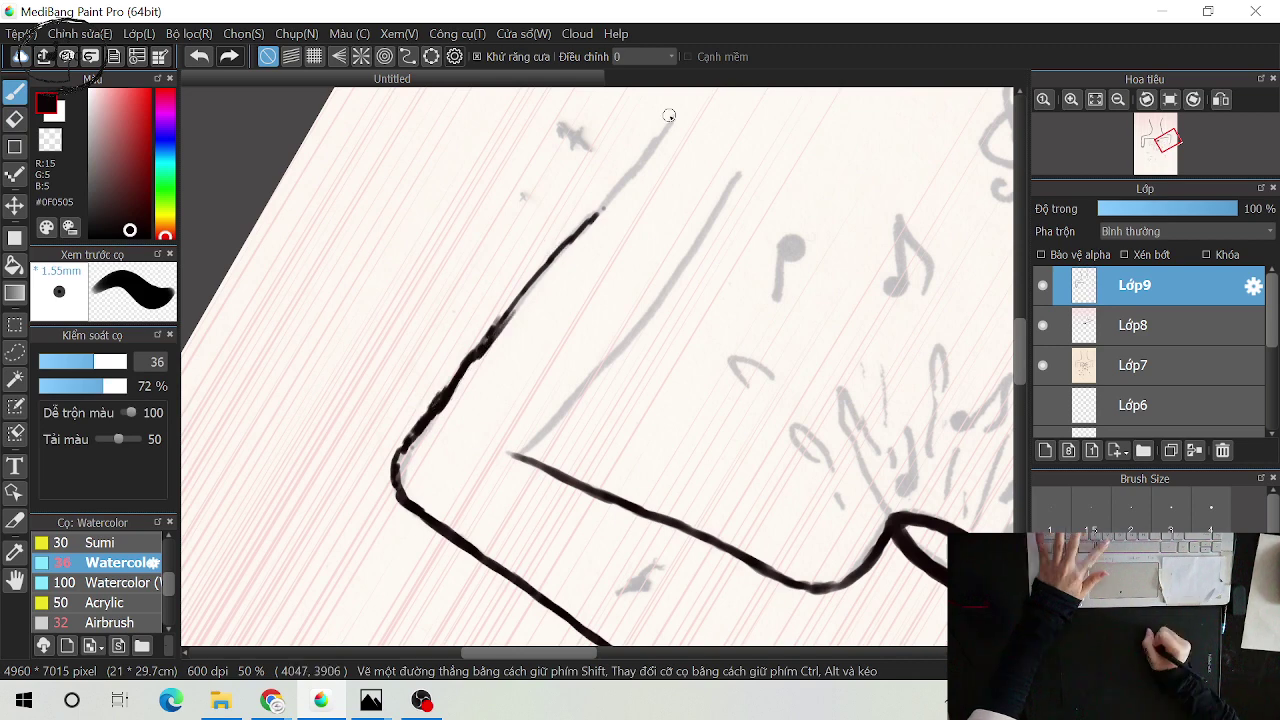
pyautogui.moveTo(658, 134); pyautogui.dragTo(397, 478)
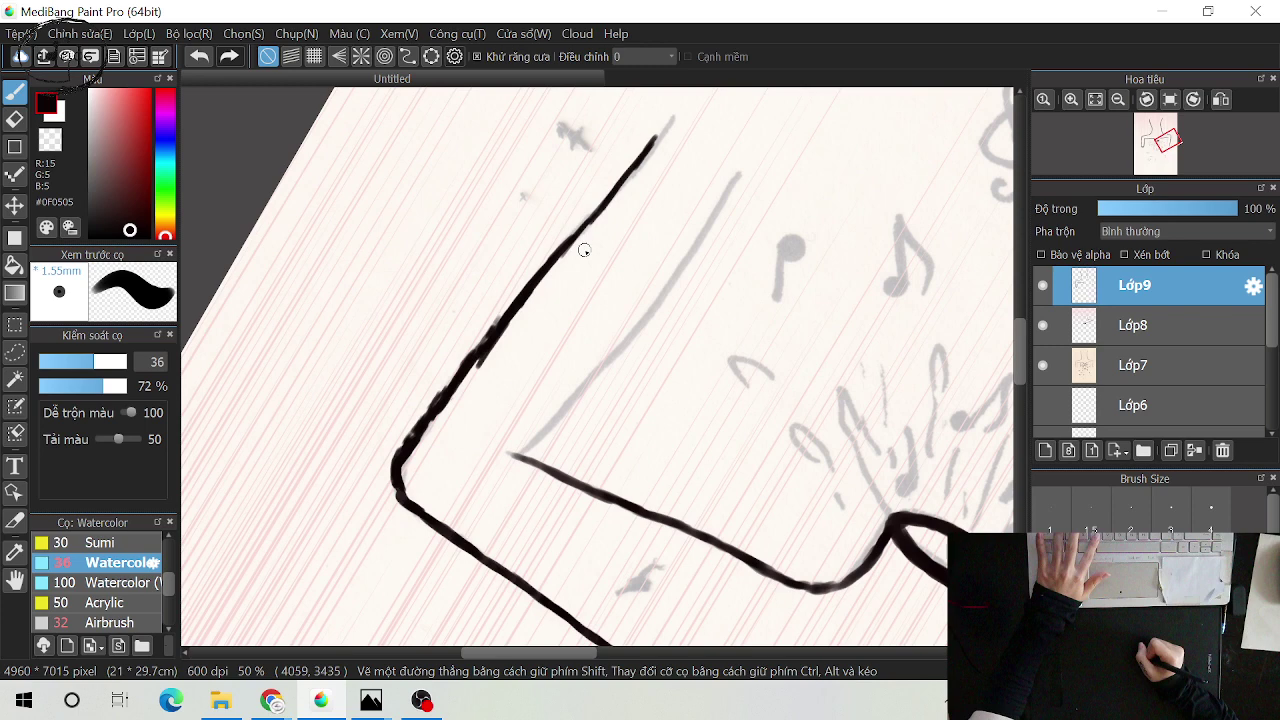
pyautogui.press('e')
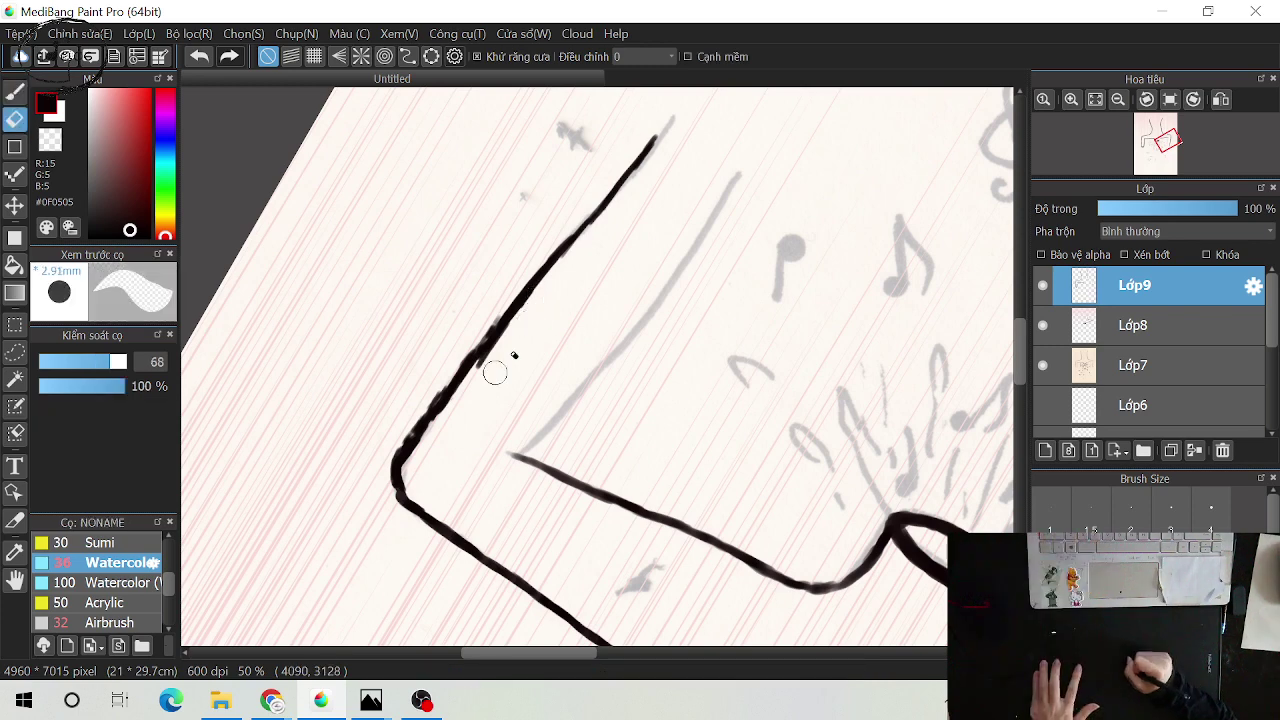
pyautogui.moveTo(495, 372); pyautogui.dragTo(516, 316)
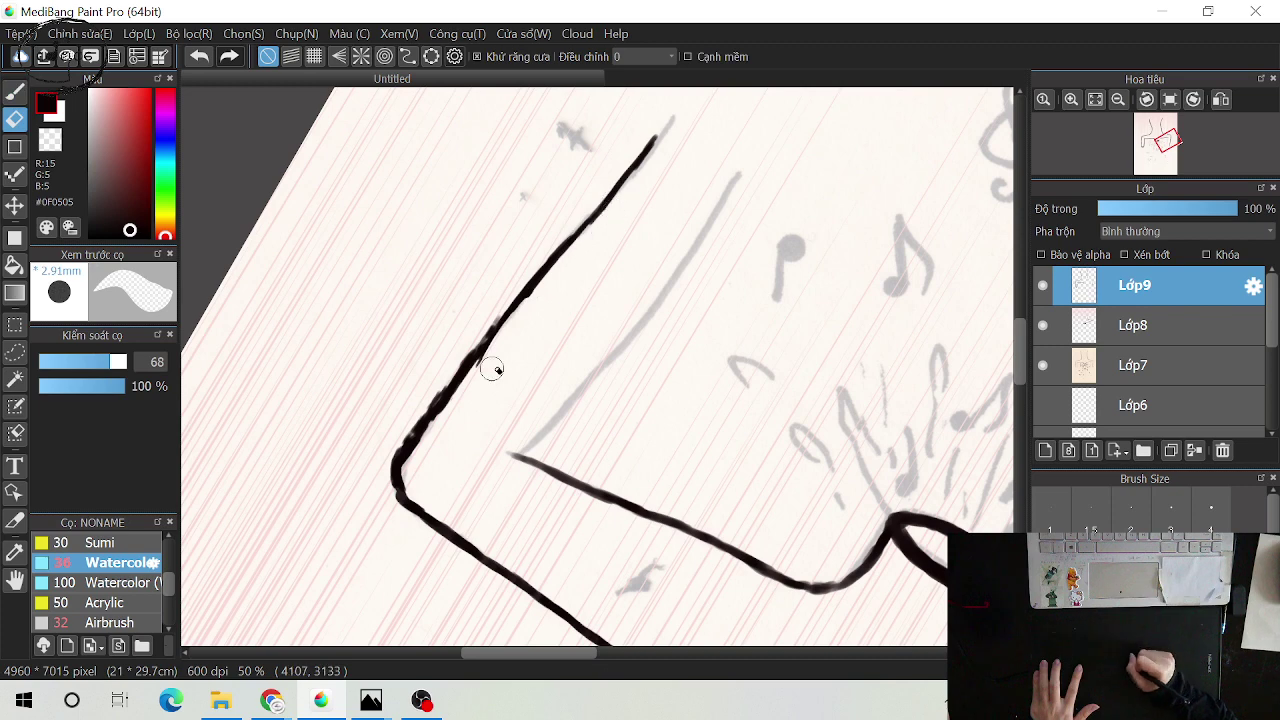
# Erase the middle stretch of the outer forearm line, from above the elbow corner up towards its upper part
pyautogui.moveTo(492, 369)
pyautogui.mouseDown()
pyautogui.moveTo(495, 352)
pyautogui.moveTo(415, 461)
pyautogui.moveTo(517, 346)
pyautogui.moveTo(554, 286)
pyautogui.moveTo(525, 314)
pyautogui.moveTo(543, 277)
pyautogui.mouseUp()
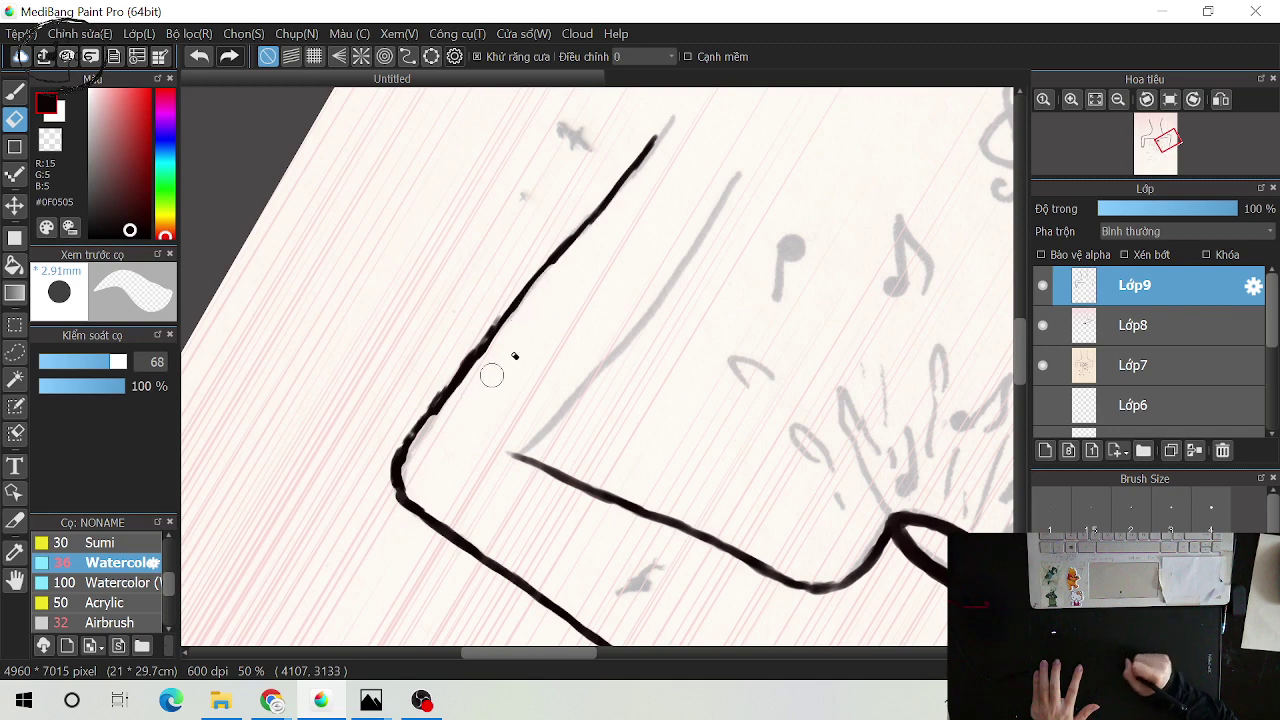
pyautogui.moveTo(457, 405); pyautogui.dragTo(532, 280)
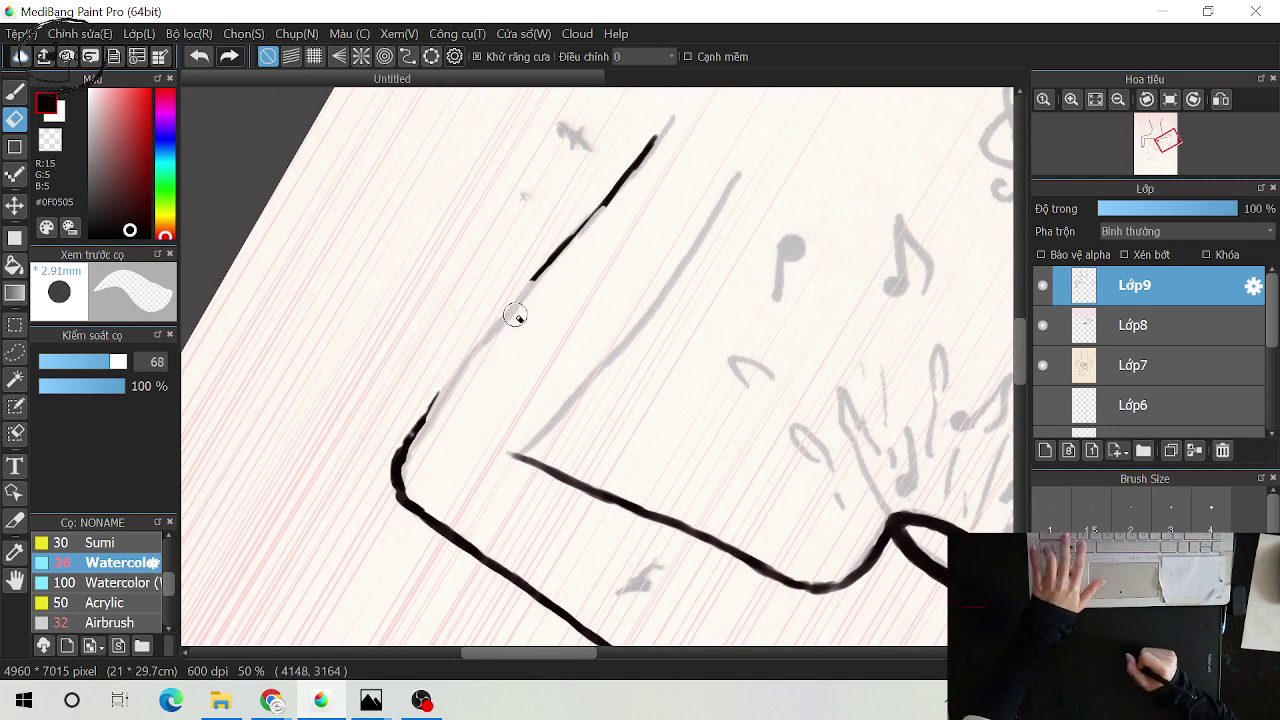
# Ink the inner forearm line in black along the sketch from the inner elbow to its free end with the Watercolor brush
pyautogui.press('b')
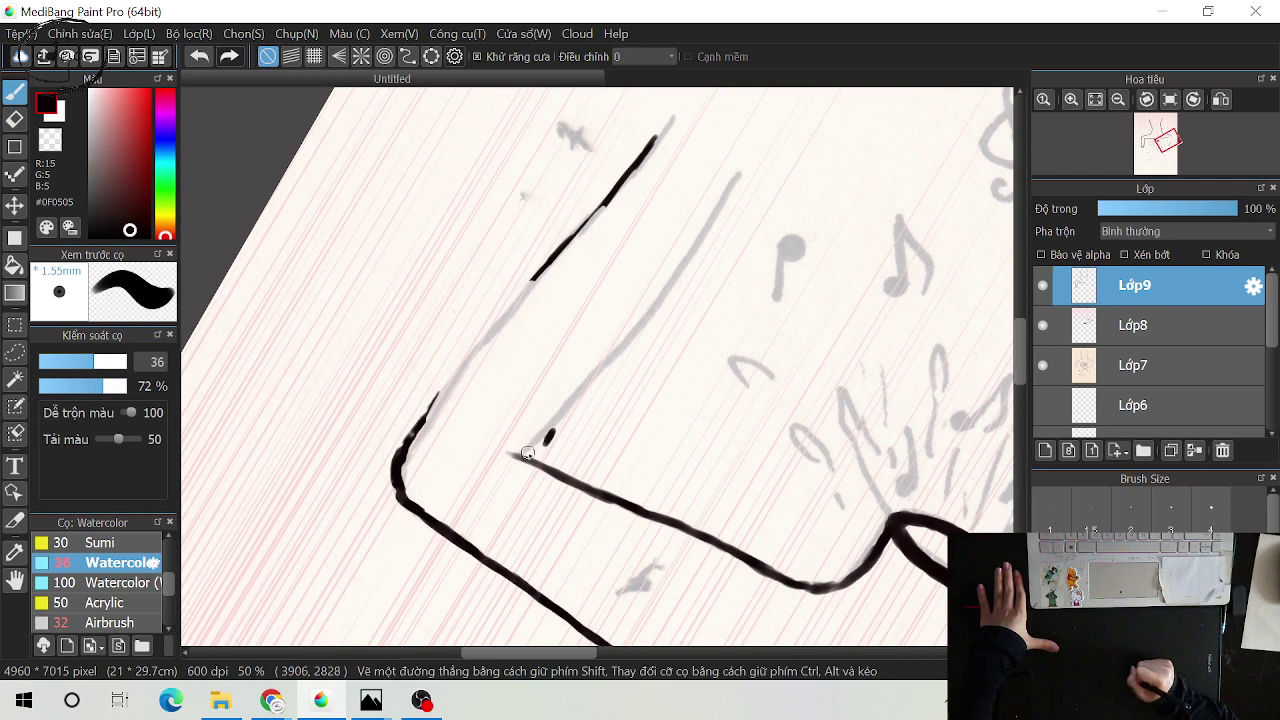
pyautogui.moveTo(557, 427); pyautogui.dragTo(657, 298)
pyautogui.moveTo(616, 348); pyautogui.dragTo(722, 196)
pyautogui.moveTo(694, 256)
pyautogui.mouseDown()
pyautogui.moveTo(744, 158)
pyautogui.moveTo(712, 226)
pyautogui.mouseUp()
pyautogui.click(744, 161)
pyautogui.moveTo(737, 183); pyautogui.dragTo(572, 399)
pyautogui.moveTo(613, 358); pyautogui.dragTo(542, 431)
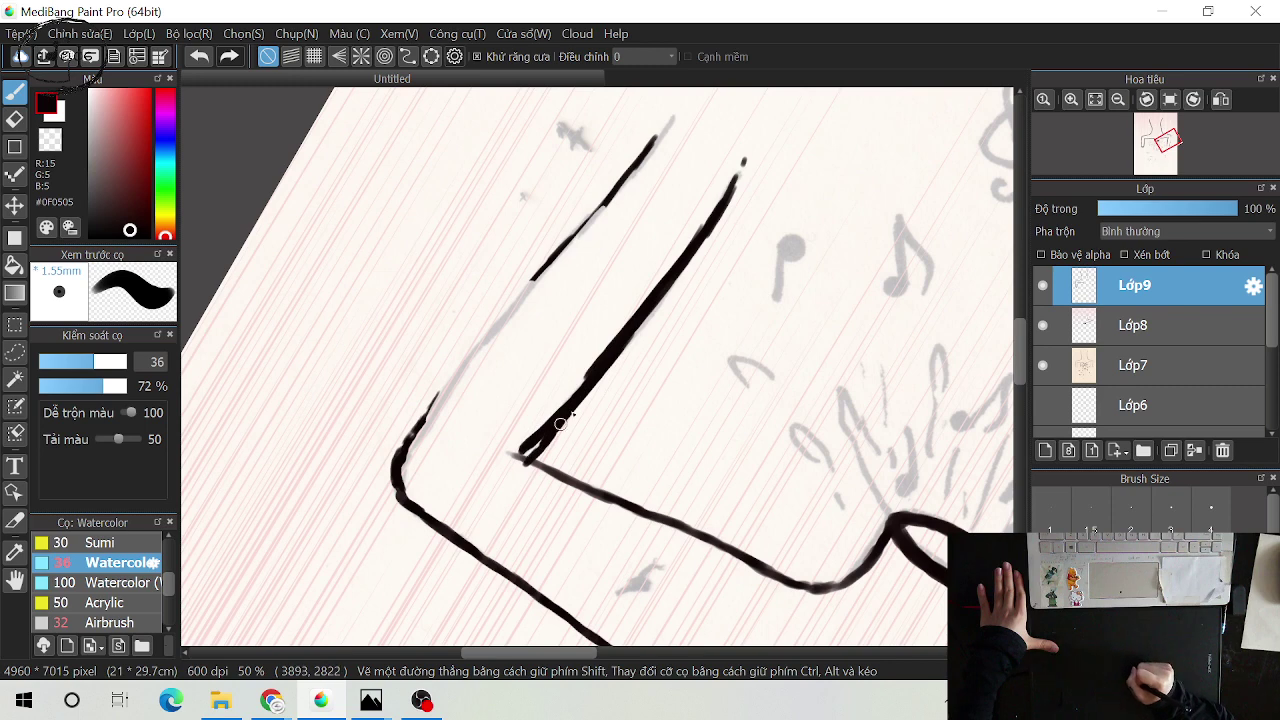
pyautogui.moveTo(733, 183); pyautogui.dragTo(570, 379)
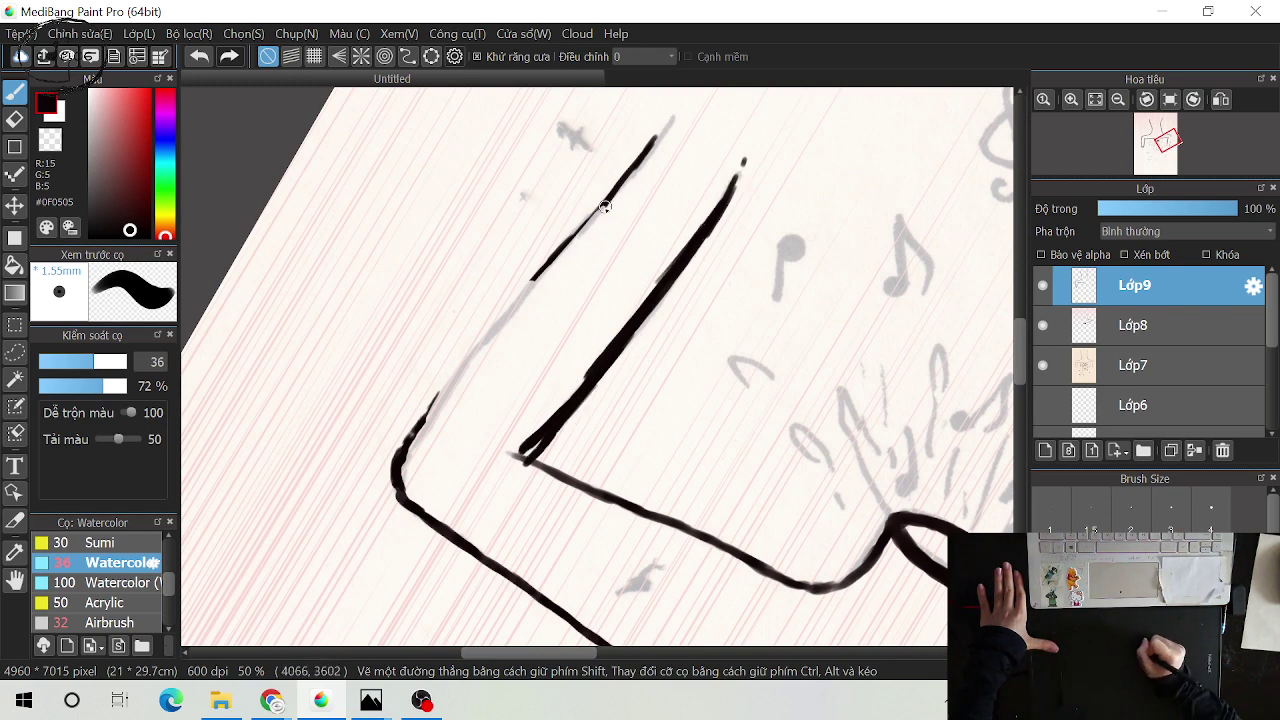
# Re-ink the outer forearm line from its free end down around the elbow corner, thickening it with overlapping strokes
pyautogui.moveTo(604, 206); pyautogui.dragTo(500, 322)
pyautogui.moveTo(551, 272); pyautogui.dragTo(425, 420)
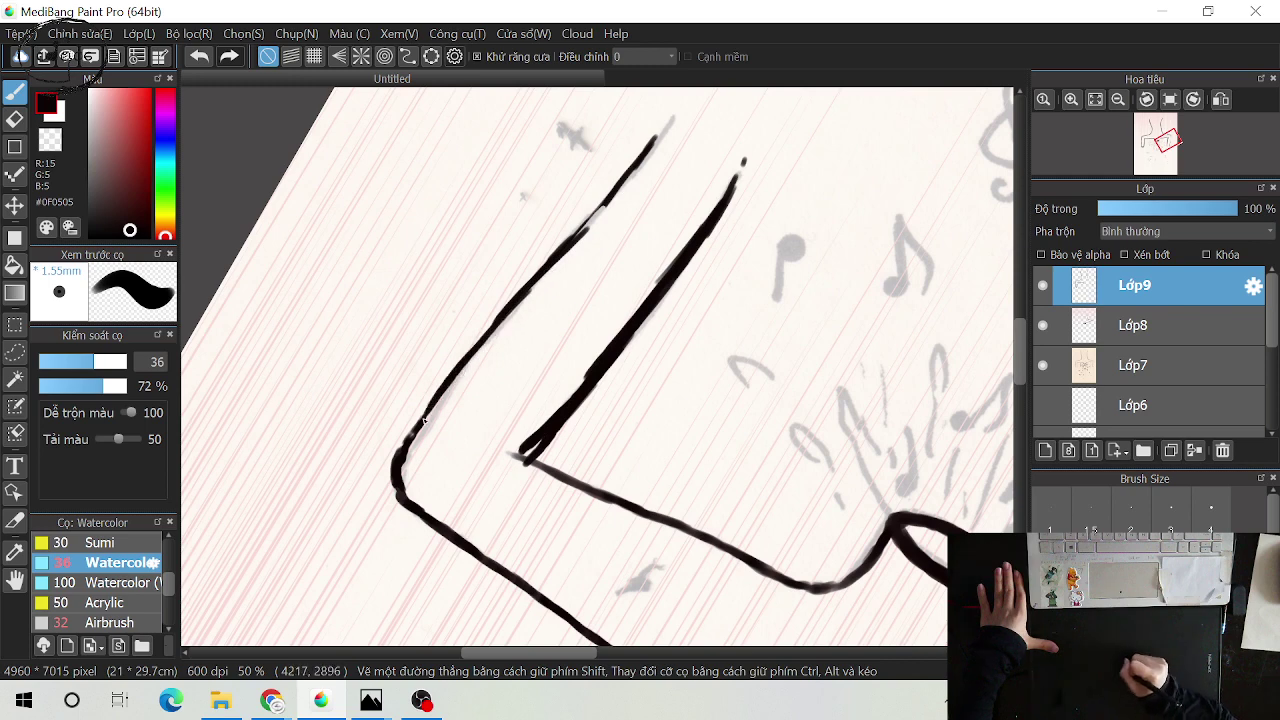
pyautogui.moveTo(655, 140); pyautogui.dragTo(594, 209)
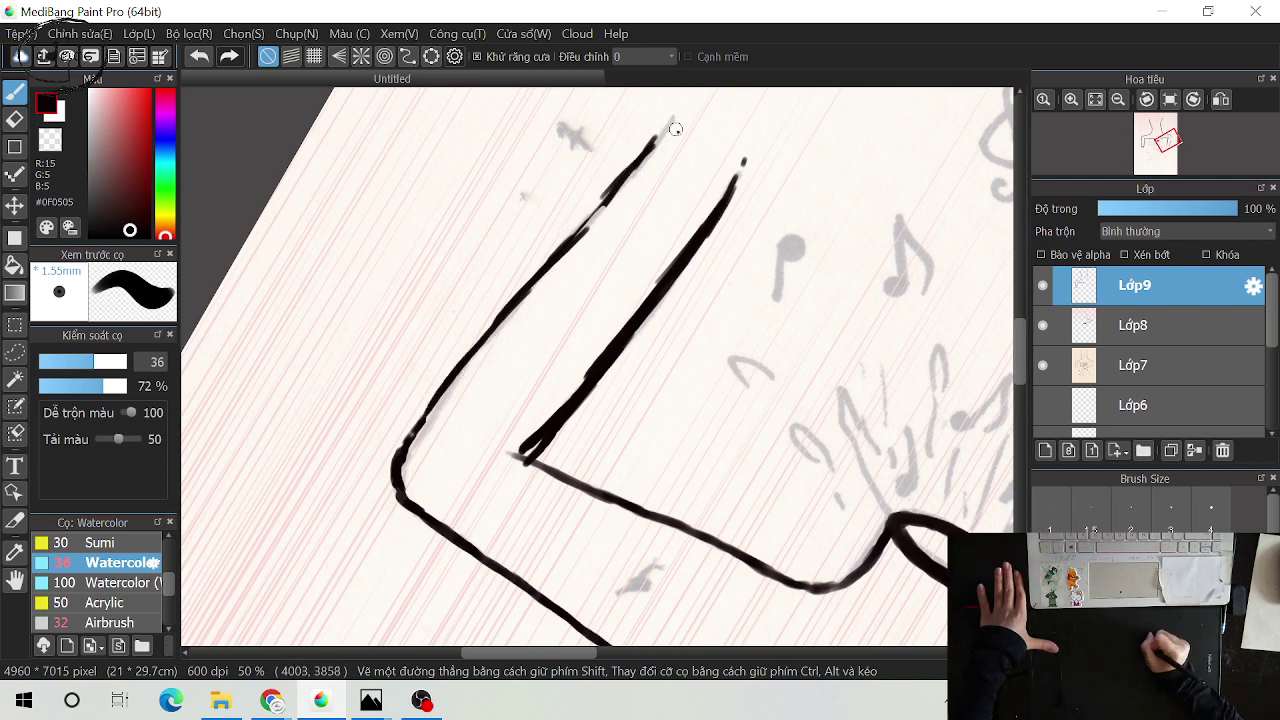
pyautogui.moveTo(658, 140); pyautogui.dragTo(518, 294)
pyautogui.moveTo(560, 240); pyautogui.dragTo(415, 422)
pyautogui.moveTo(480, 347)
pyautogui.mouseDown()
pyautogui.moveTo(399, 446)
pyautogui.moveTo(400, 473)
pyautogui.moveTo(402, 445)
pyautogui.moveTo(390, 468)
pyautogui.moveTo(403, 497)
pyautogui.mouseUp()
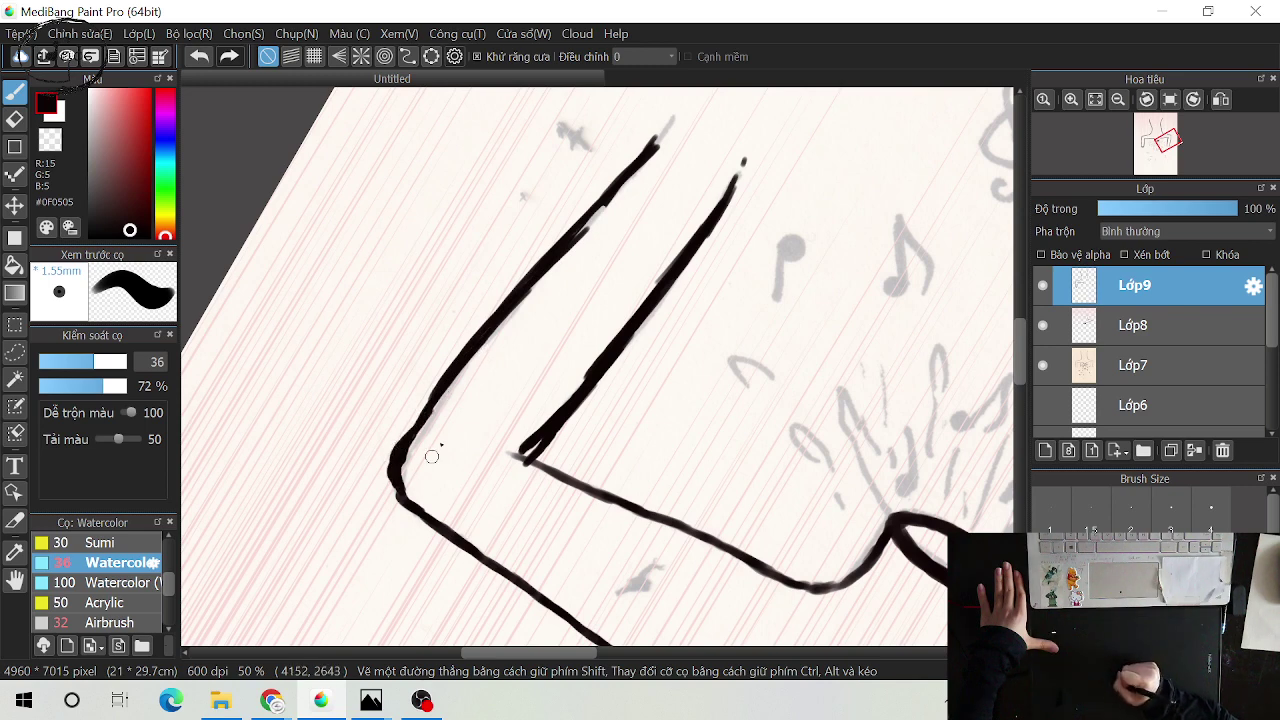
pyautogui.moveTo(660, 132); pyautogui.dragTo(583, 212)
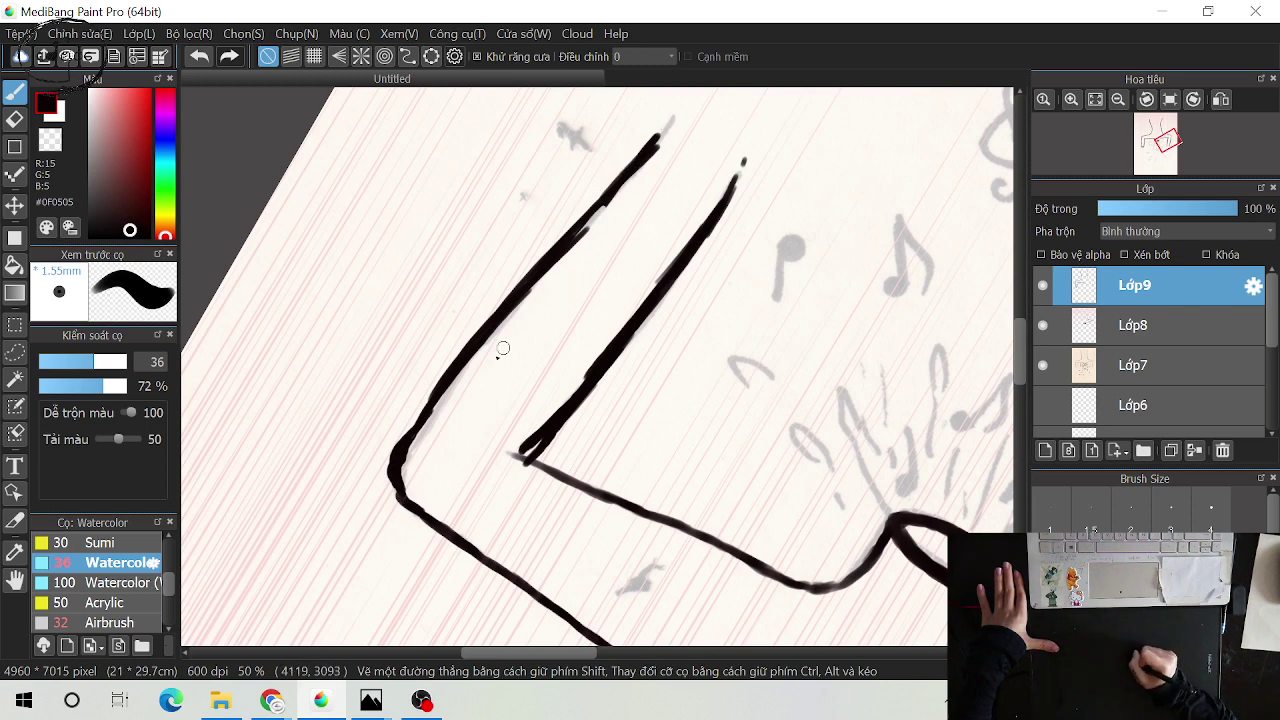
pyautogui.moveTo(435, 390); pyautogui.dragTo(391, 449)
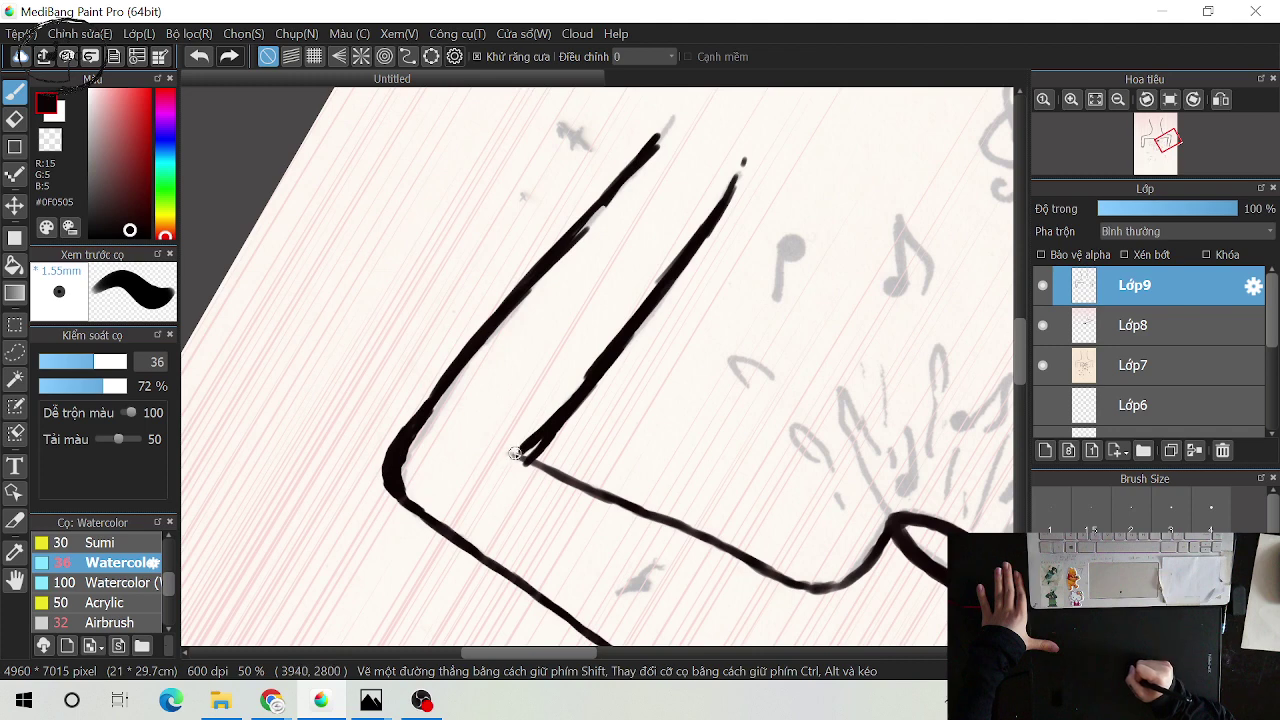
# Erase the excess ink beside both forearm lines and inside the elbow corner, and trim the lines' free ends
pyautogui.press('e')
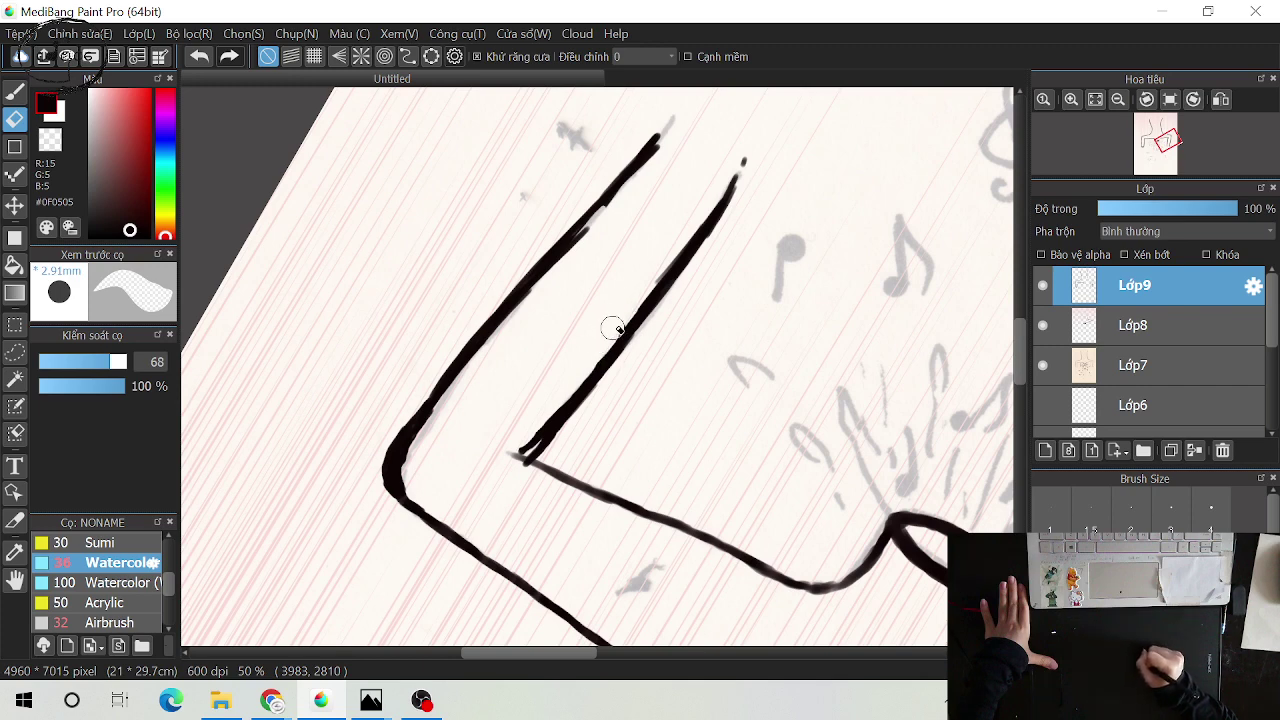
pyautogui.moveTo(651, 268); pyautogui.dragTo(586, 366)
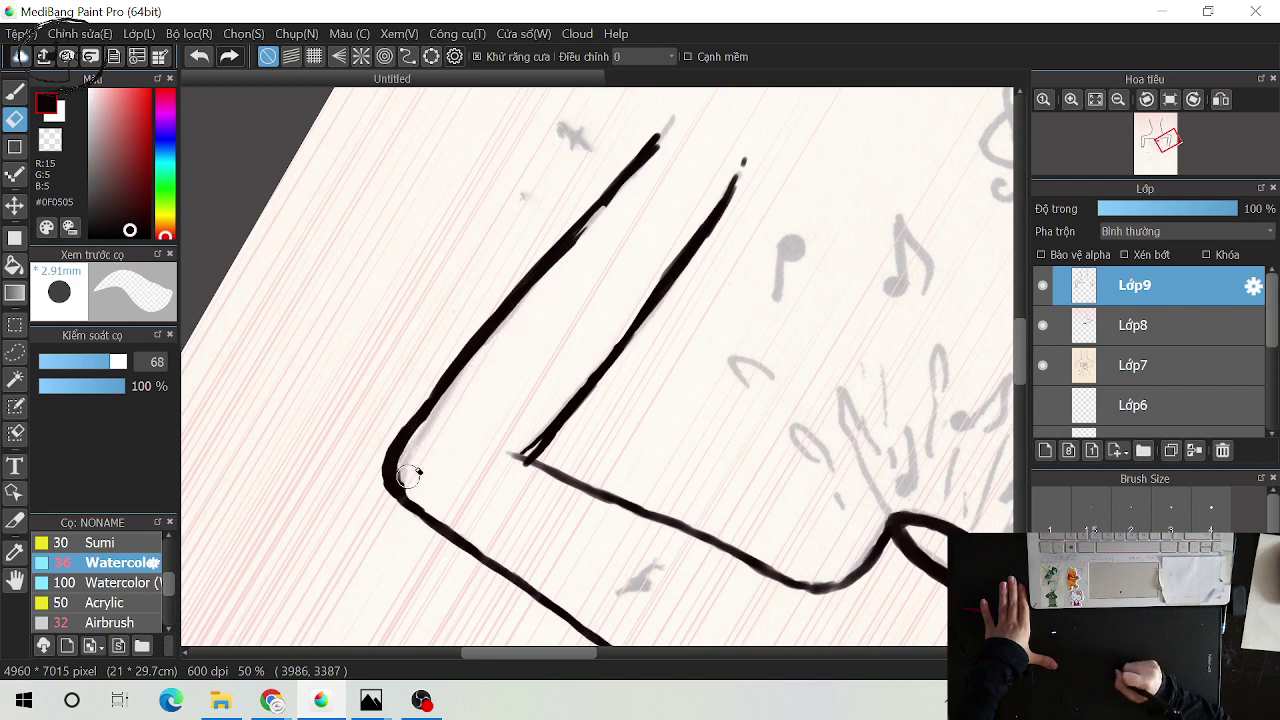
pyautogui.moveTo(420, 467); pyautogui.dragTo(418, 476)
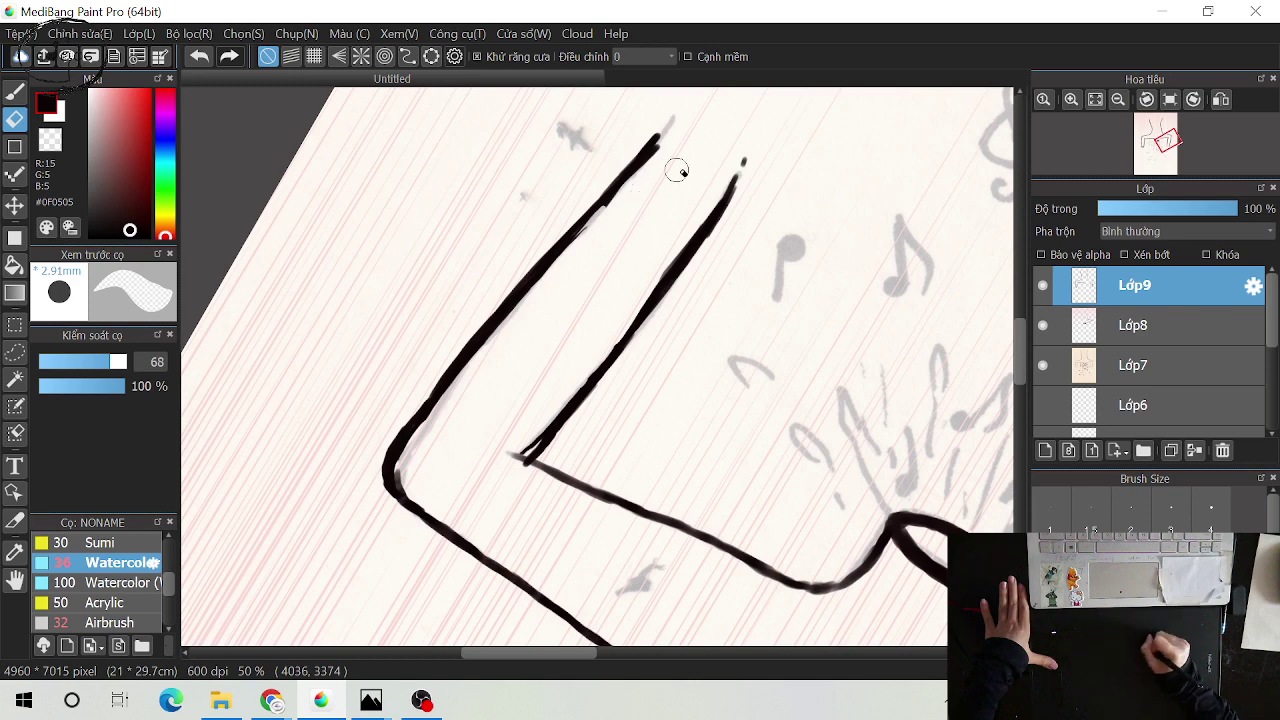
pyautogui.moveTo(743, 152); pyautogui.dragTo(749, 171)
pyautogui.click(658, 131)
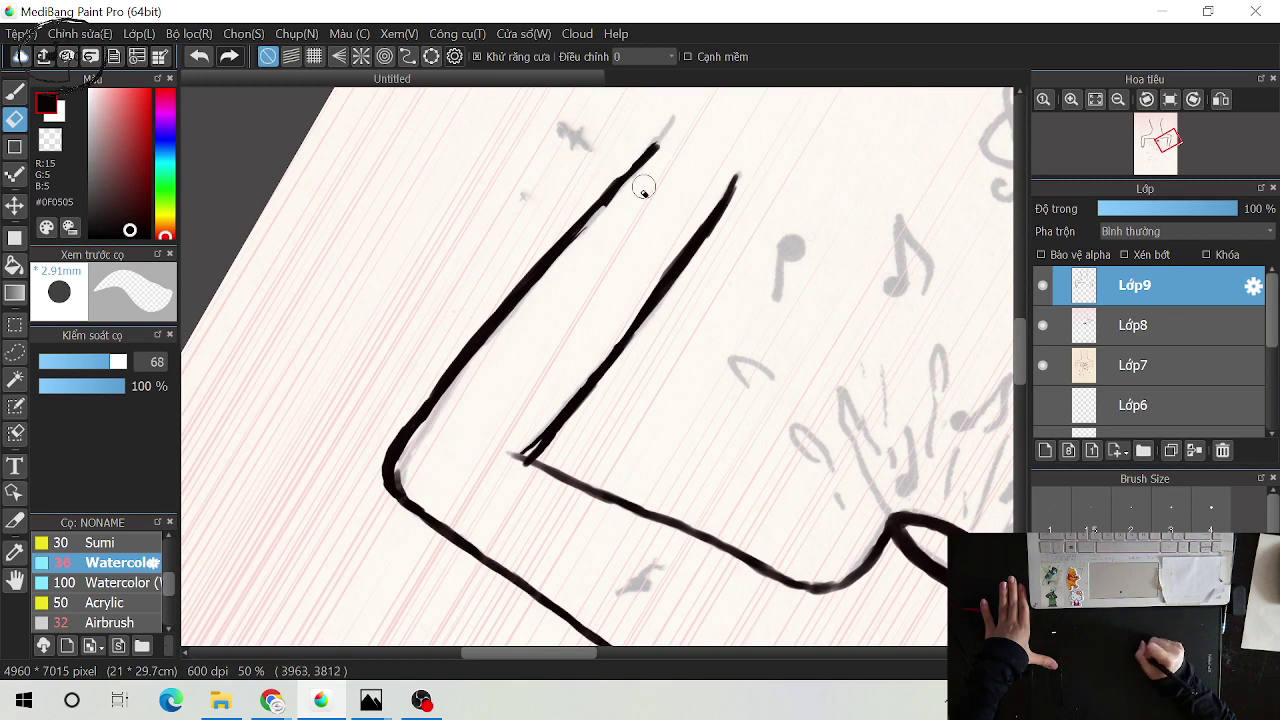
# Thicken the upper stretch of the outer forearm line with the Watercolor brush and smooth its inner edge
pyautogui.press('b')
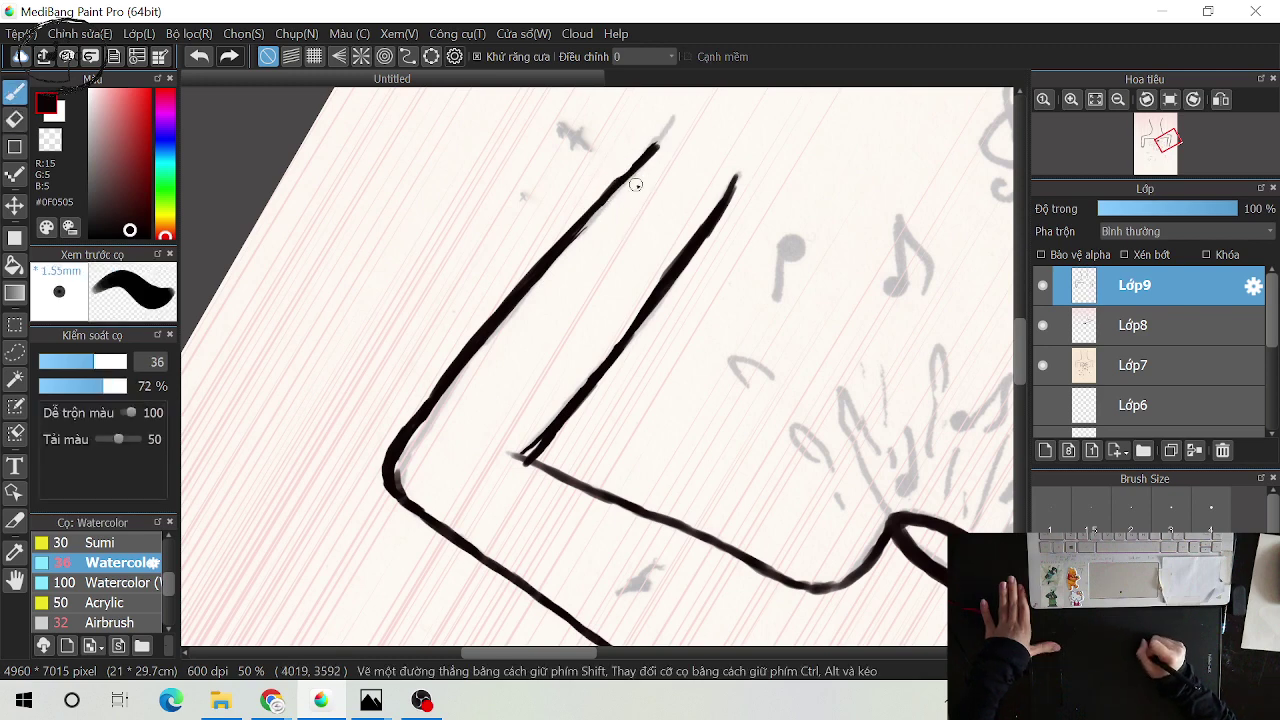
pyautogui.moveTo(618, 180); pyautogui.dragTo(651, 144)
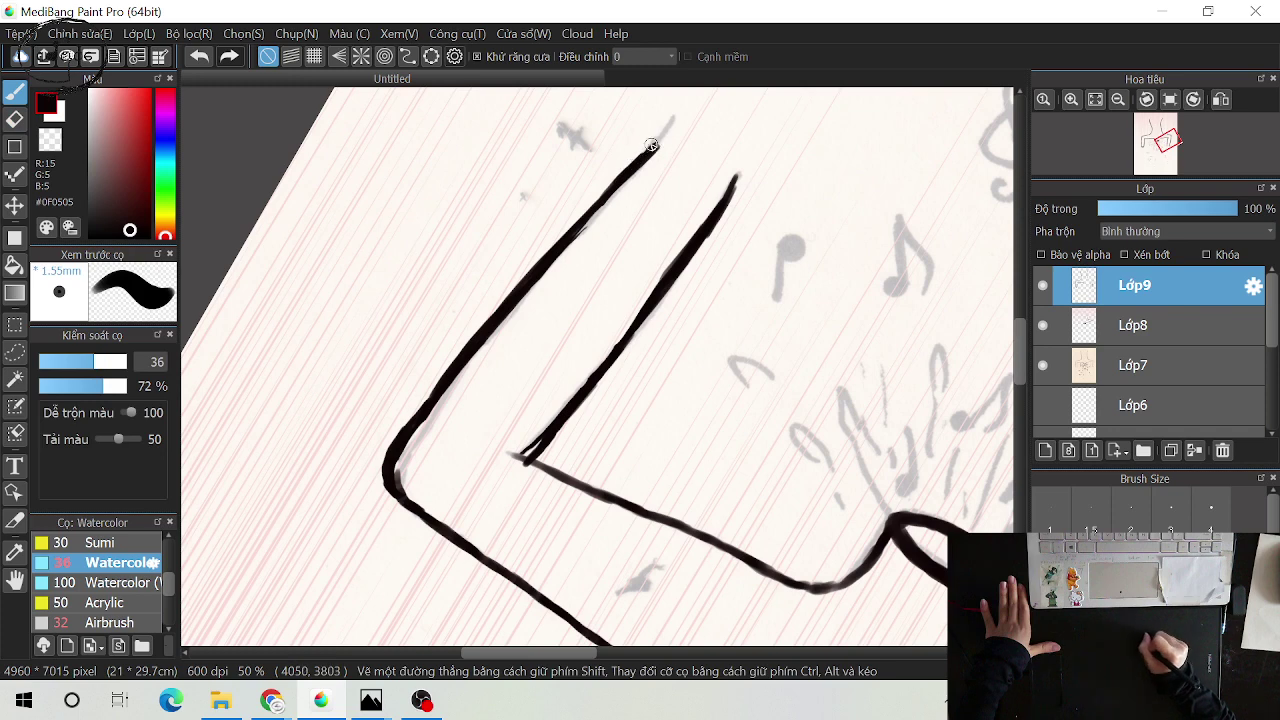
pyautogui.moveTo(577, 233); pyautogui.dragTo(634, 175)
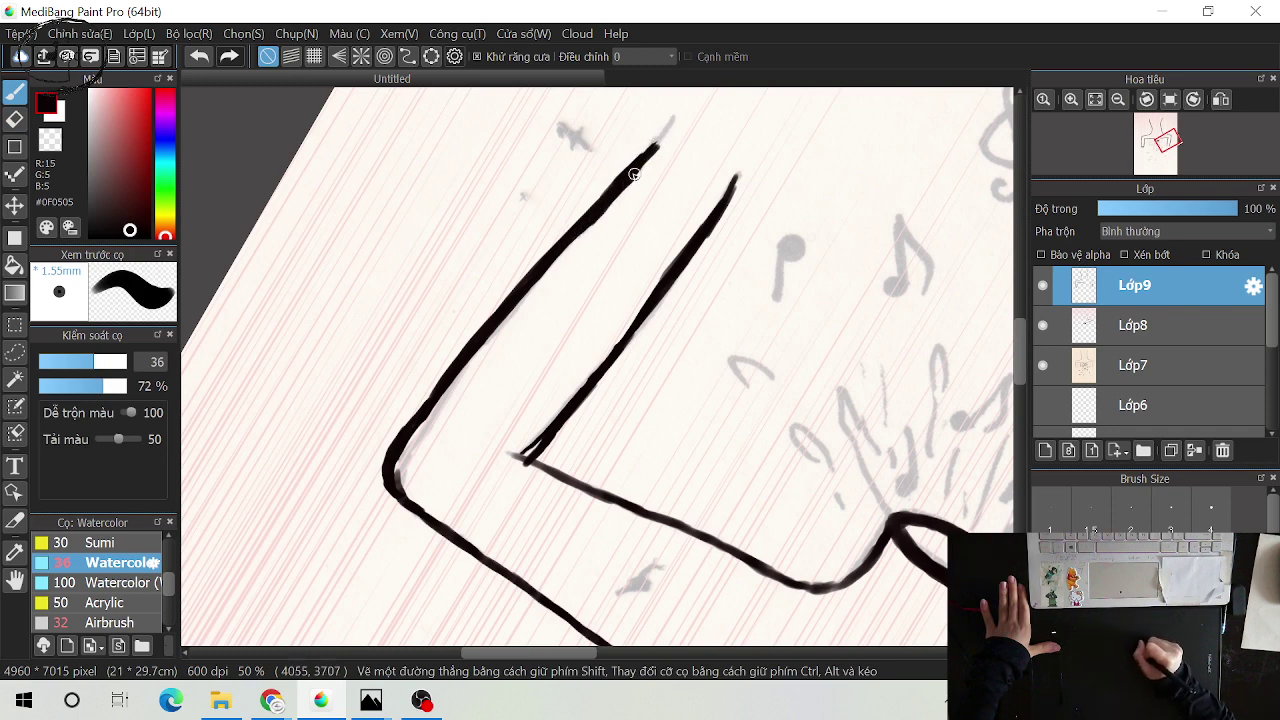
pyautogui.moveTo(540, 278)
pyautogui.mouseDown()
pyautogui.moveTo(587, 233)
pyautogui.moveTo(496, 326)
pyautogui.mouseUp()
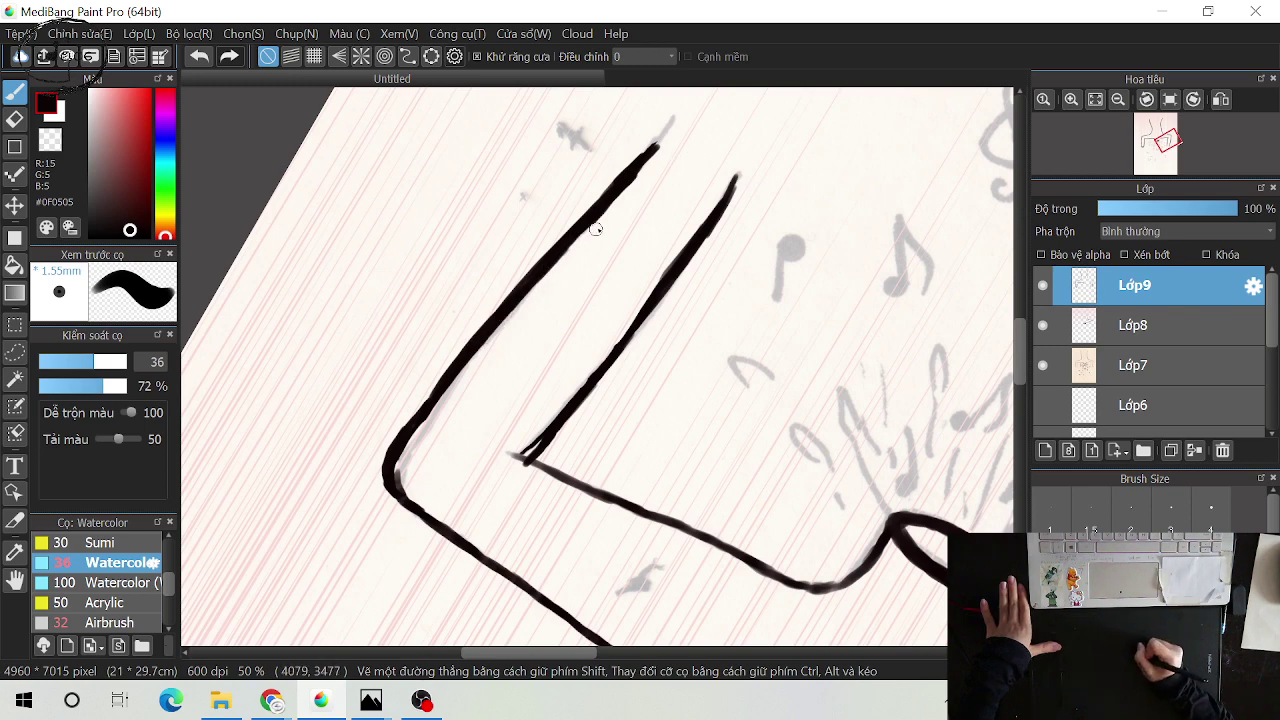
pyautogui.press('e')
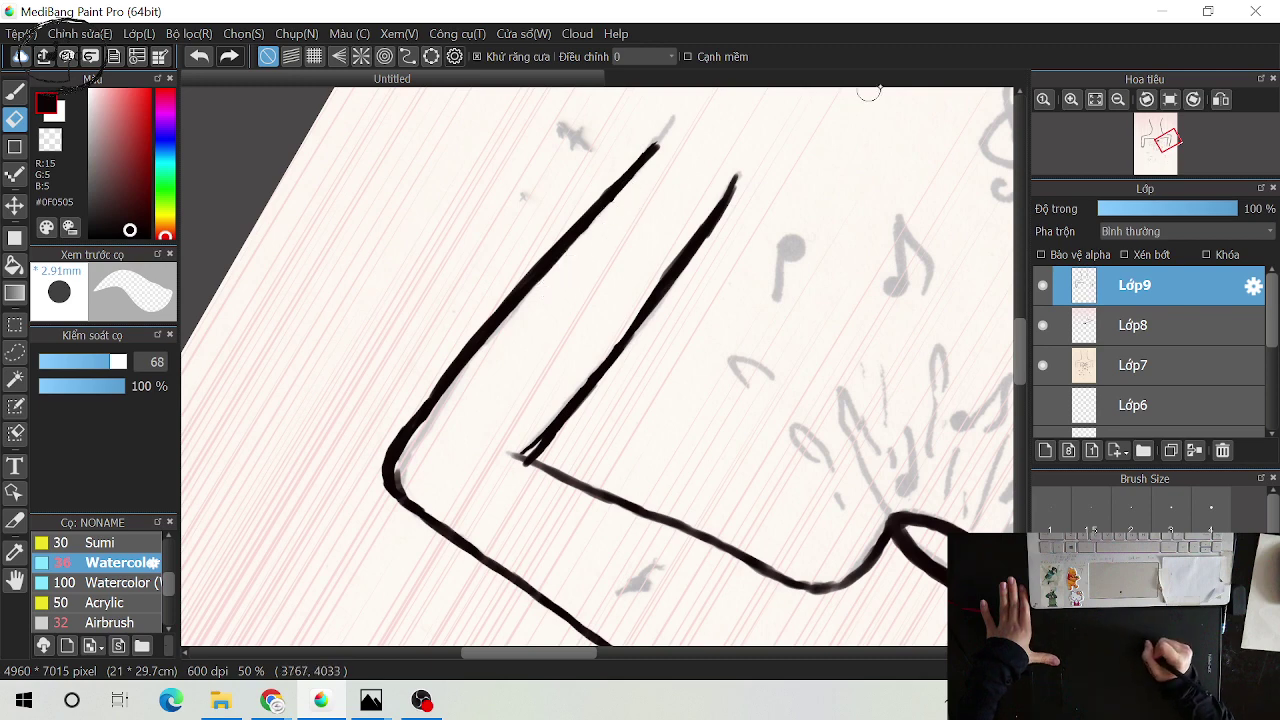
# Ink a narrow oval cuff opening that joins the free ends of the two forearm lines with the Watercolor brush
pyautogui.click(21, 52)
pyautogui.click(21, 52)
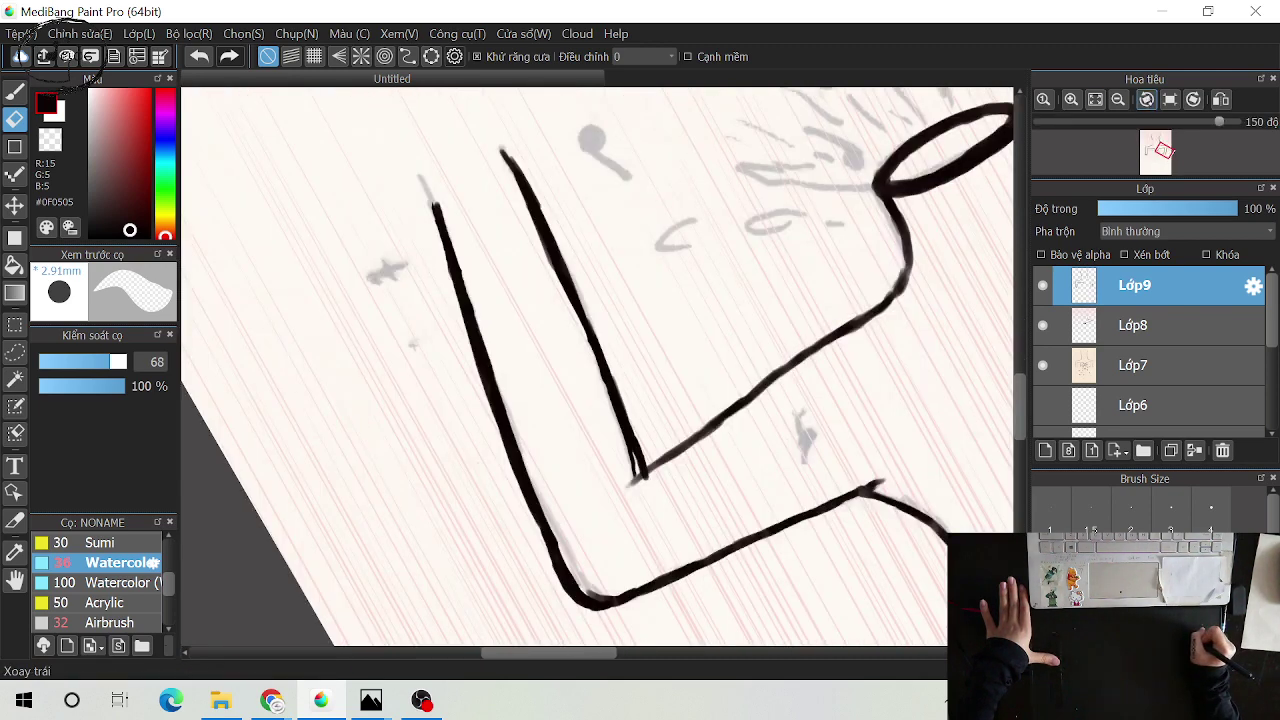
pyautogui.click(21, 52)
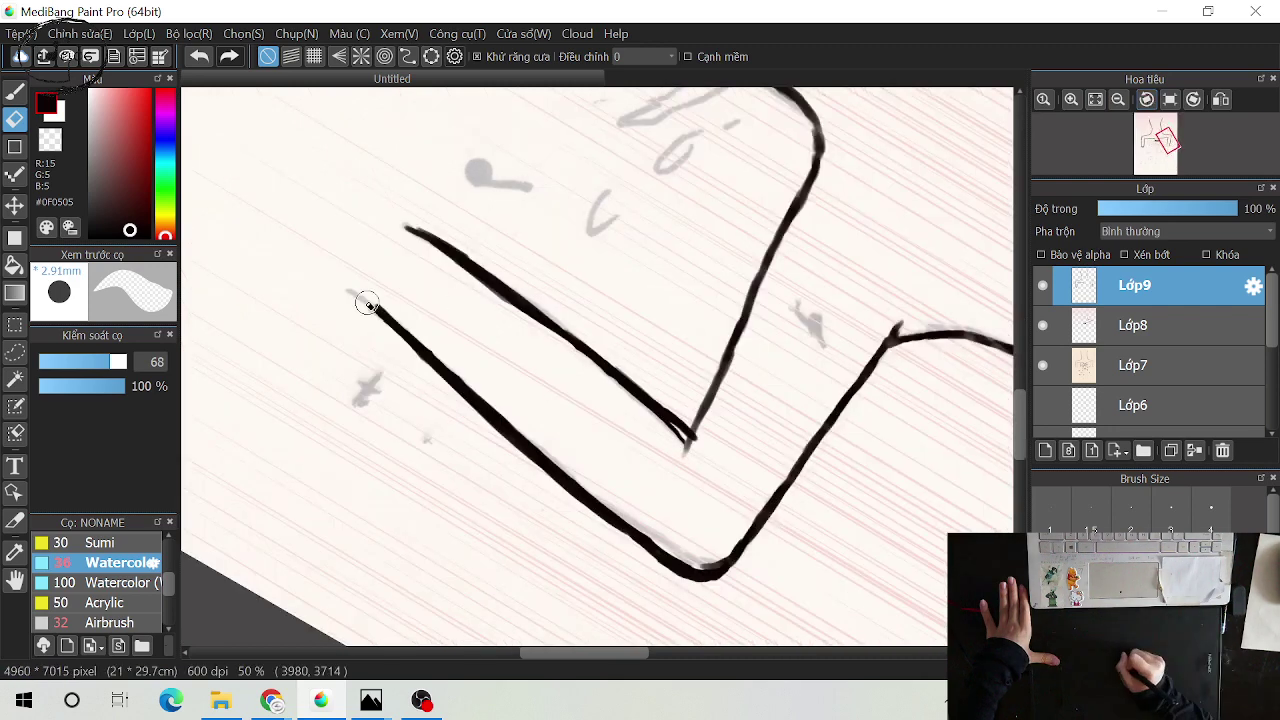
pyautogui.press('b')
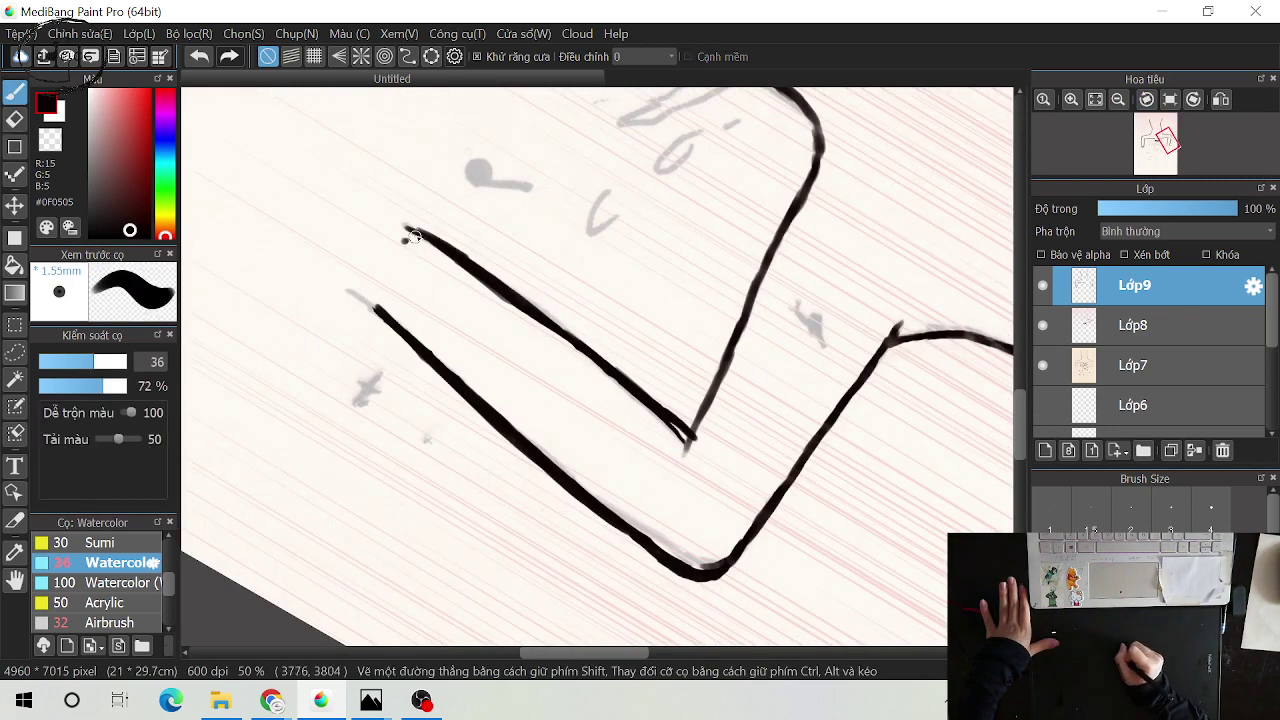
pyautogui.moveTo(408, 240); pyautogui.dragTo(391, 247)
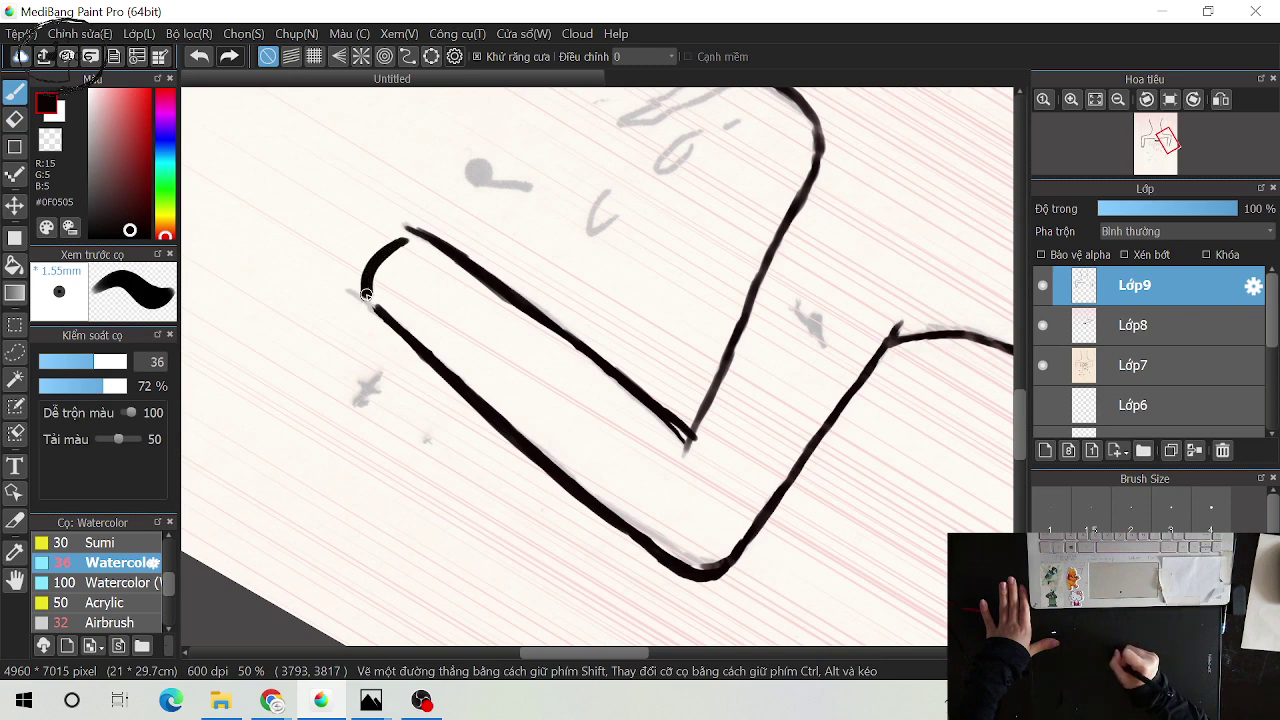
pyautogui.moveTo(370, 298)
pyautogui.mouseDown()
pyautogui.moveTo(423, 235)
pyautogui.moveTo(378, 263)
pyautogui.moveTo(392, 319)
pyautogui.mouseUp()
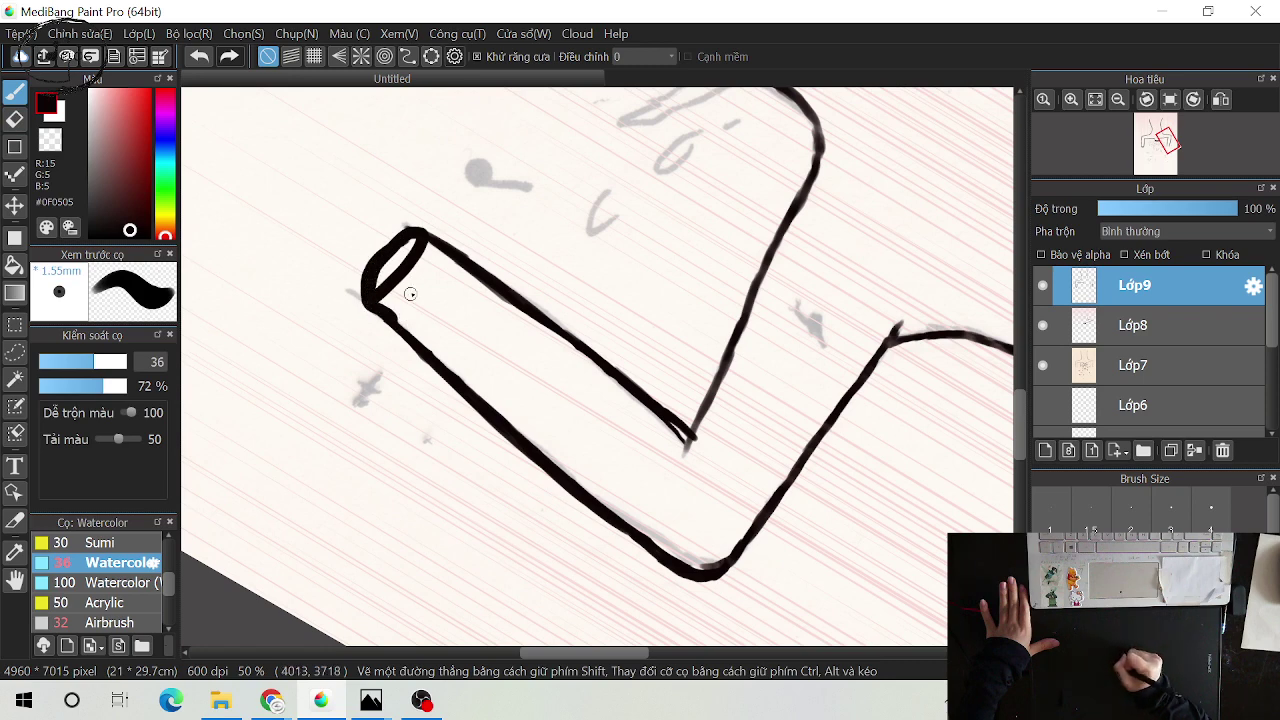
pyautogui.moveTo(426, 240); pyautogui.dragTo(460, 262)
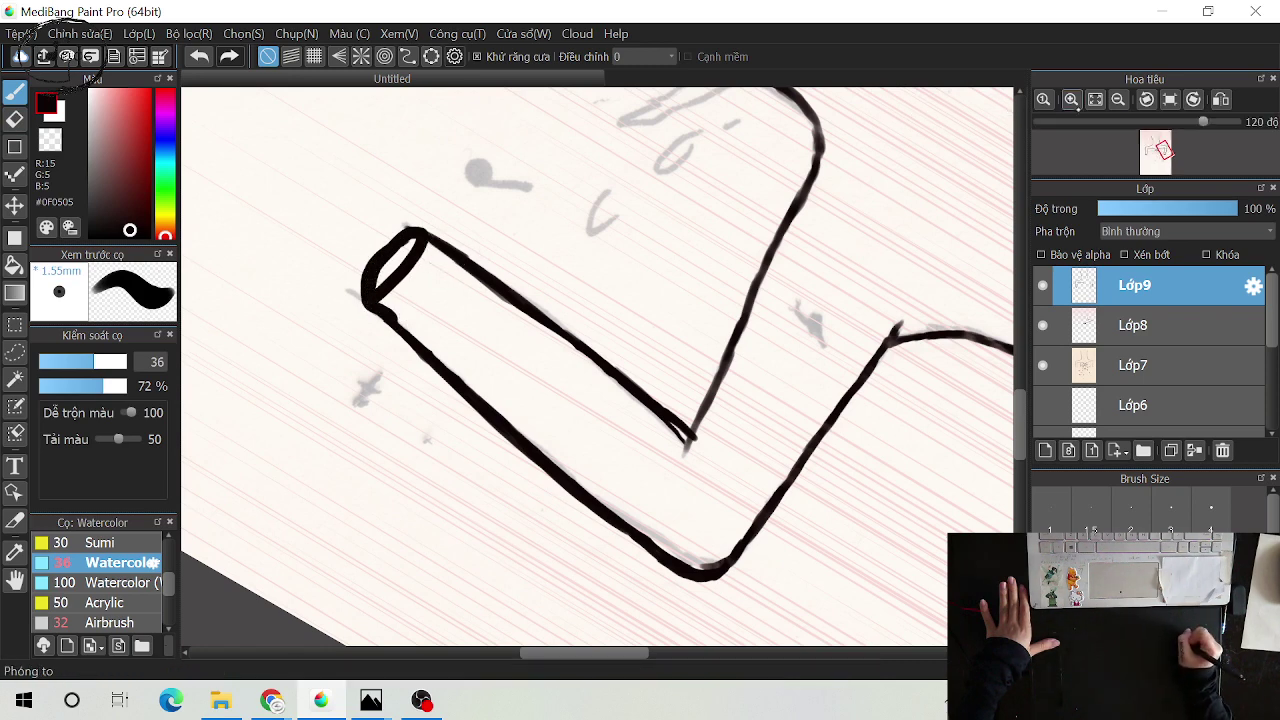
pyautogui.click(1146, 99)
pyautogui.click(1146, 99)
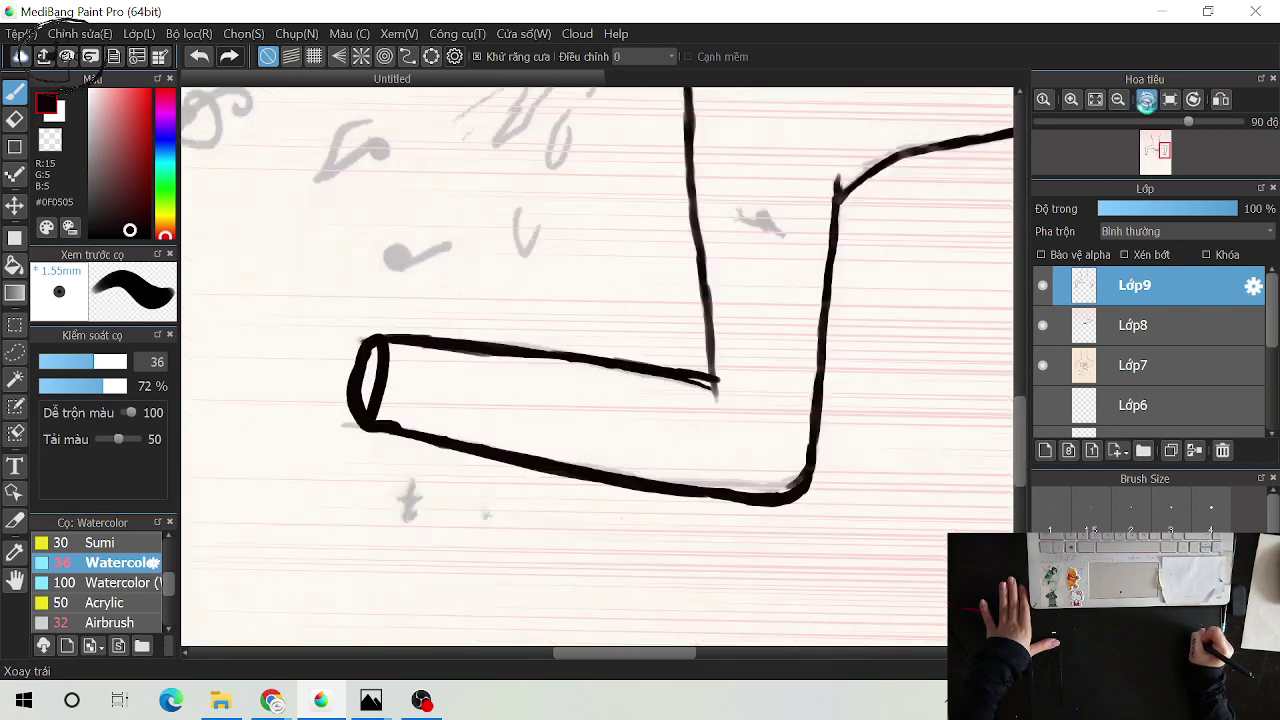
# Erase the uneven edges of the tube-shaped arm's outline just below its open end
pyautogui.moveTo(1188, 121); pyautogui.dragTo(1038, 121)
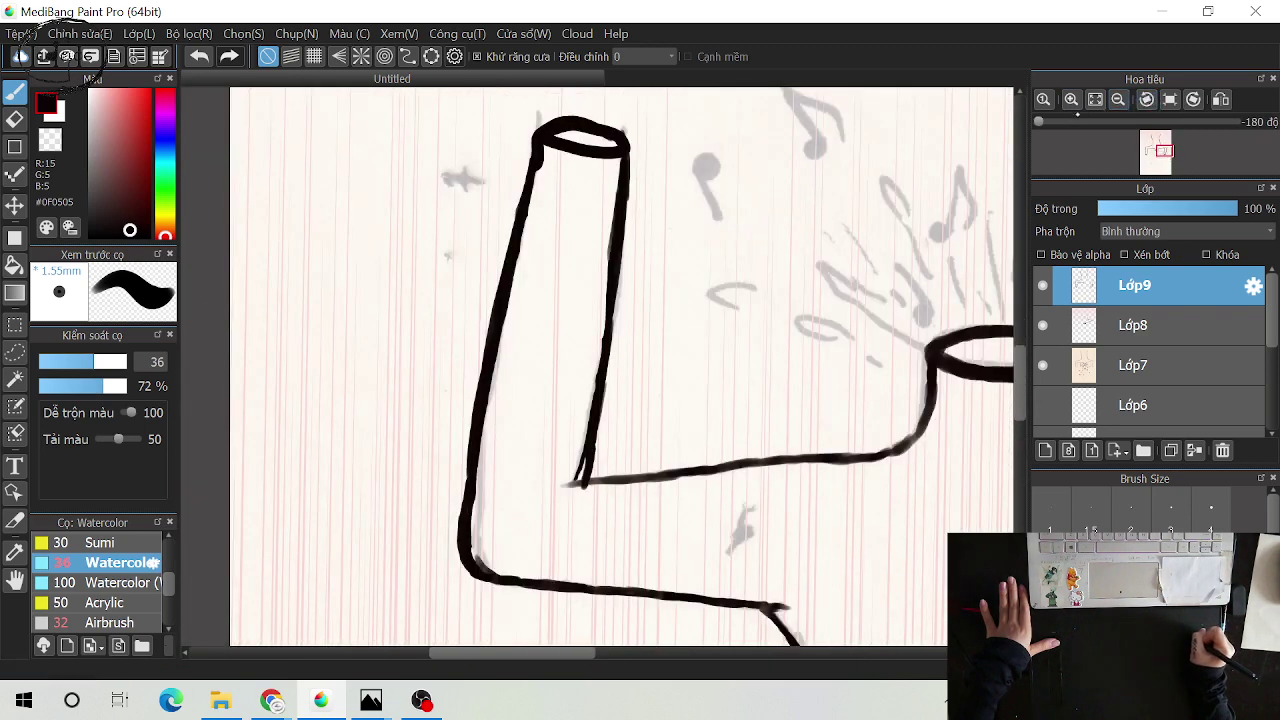
pyautogui.press('e')
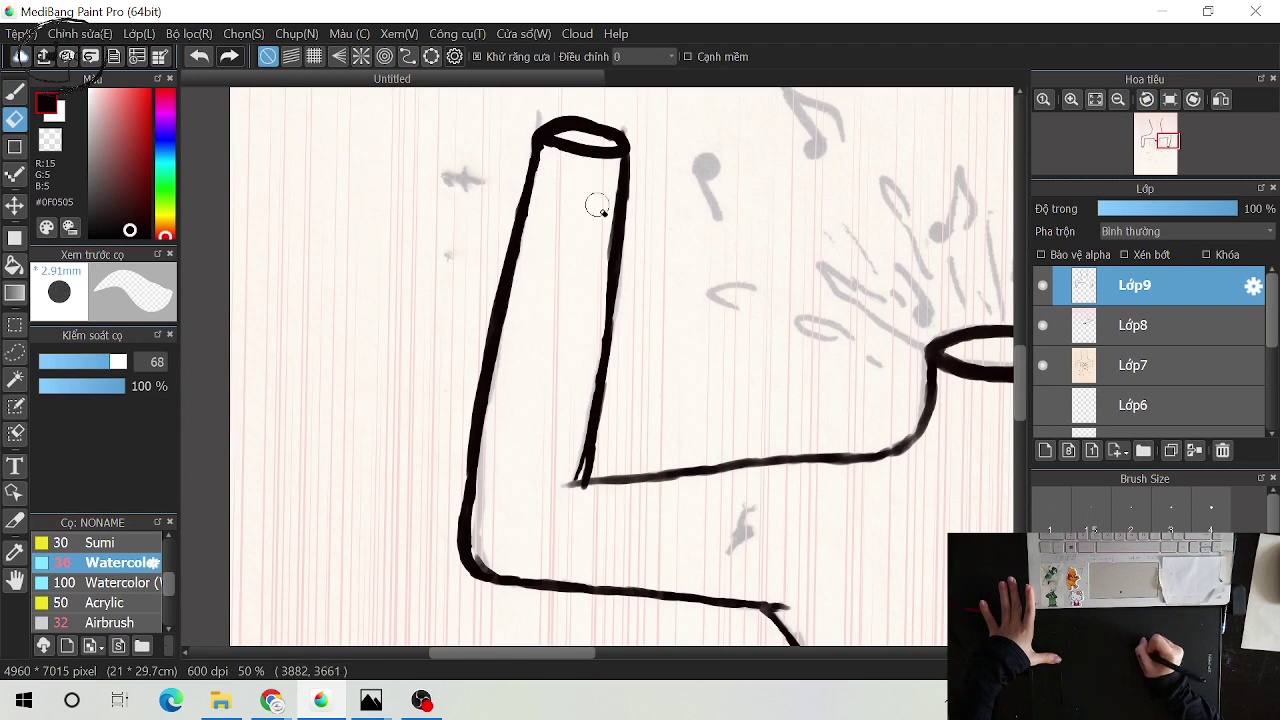
pyautogui.moveTo(637, 174); pyautogui.dragTo(624, 270)
pyautogui.moveTo(569, 200)
pyautogui.mouseDown()
pyautogui.moveTo(549, 203)
pyautogui.moveTo(583, 209)
pyautogui.moveTo(529, 206)
pyautogui.moveTo(589, 203)
pyautogui.moveTo(574, 205)
pyautogui.moveTo(623, 231)
pyautogui.moveTo(529, 211)
pyautogui.moveTo(549, 202)
pyautogui.mouseUp()
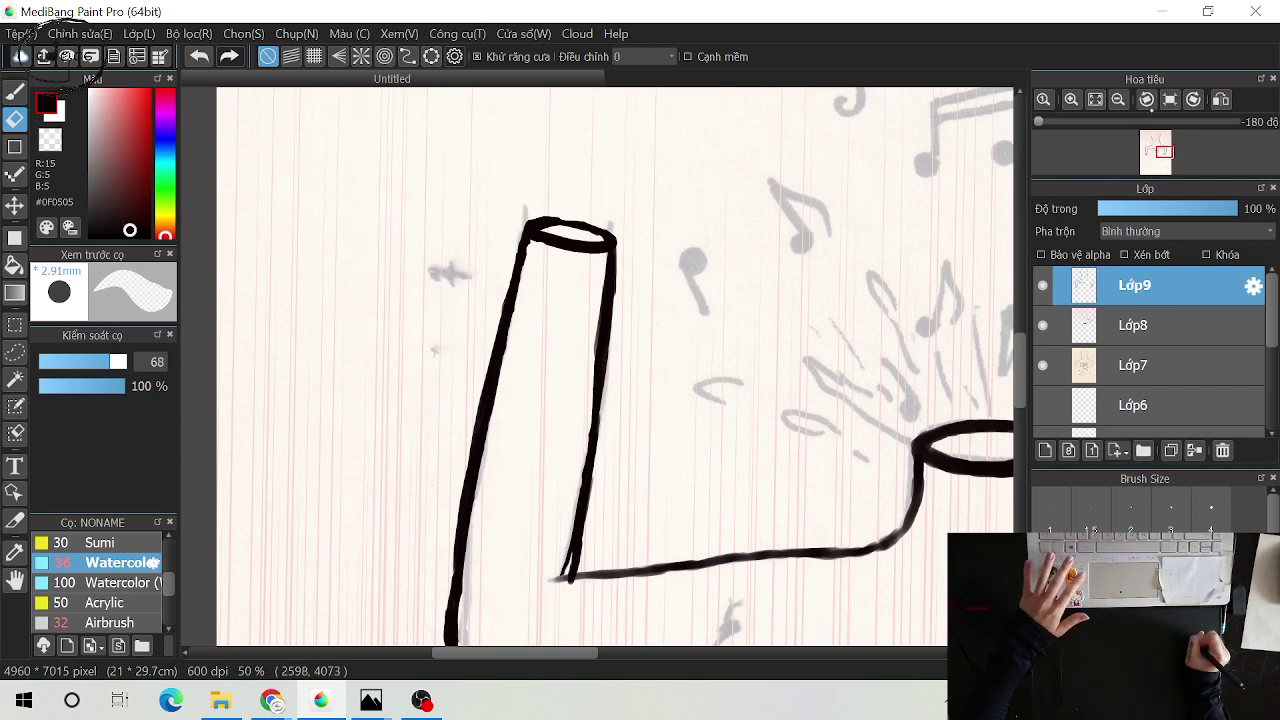
# Thin the oval rim at the tube-shaped arm's open end and redraw its outer edge with the Watercolor brush
pyautogui.click(1146, 99)
pyautogui.click(1146, 99)
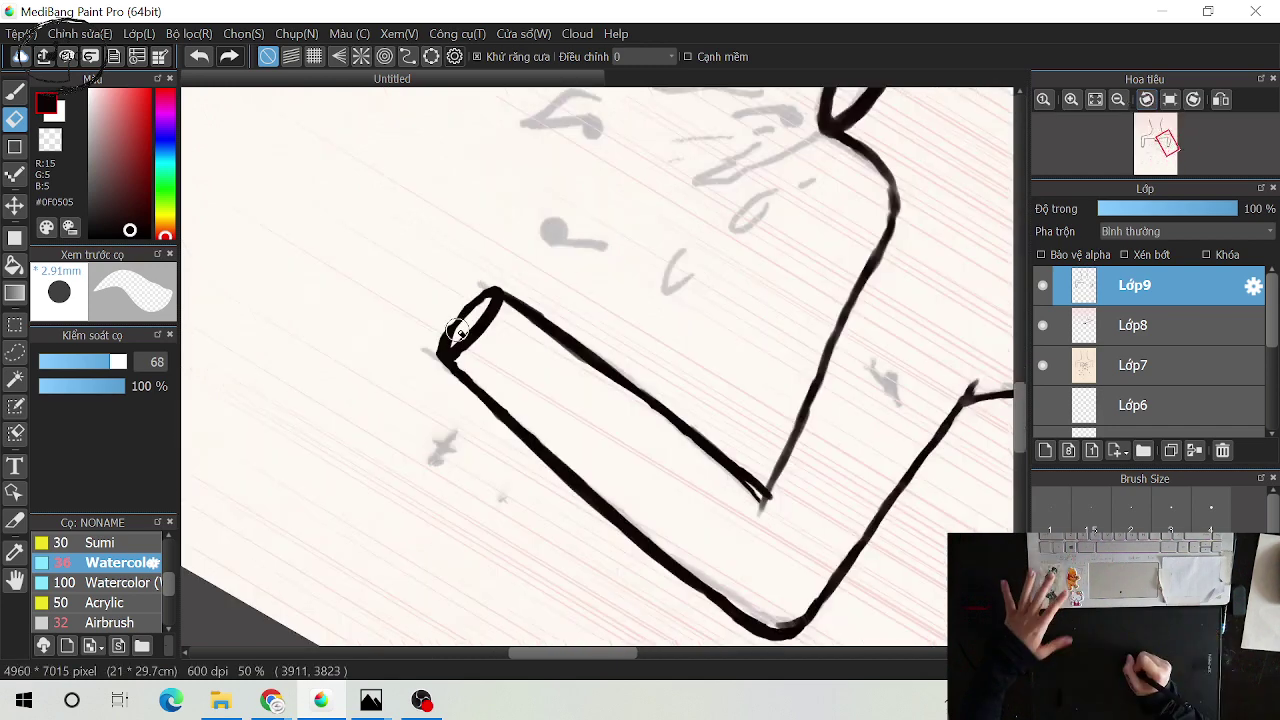
pyautogui.press('b')
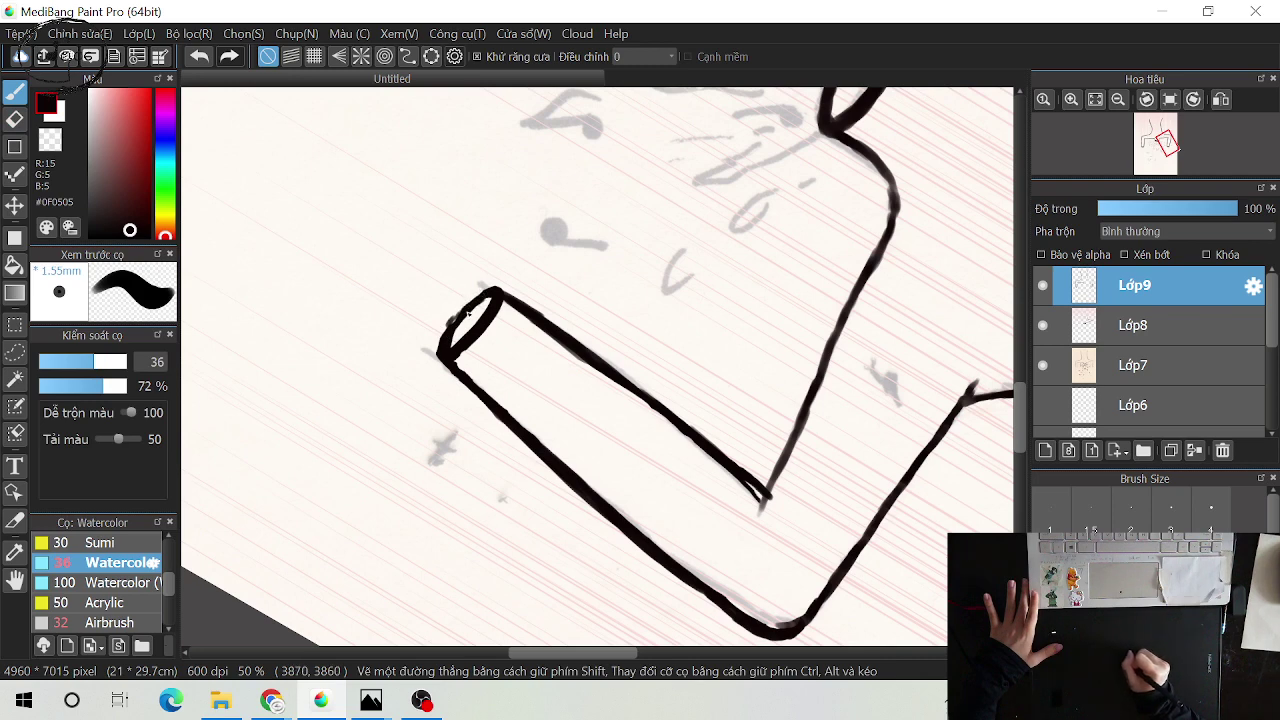
pyautogui.press('ctrl')
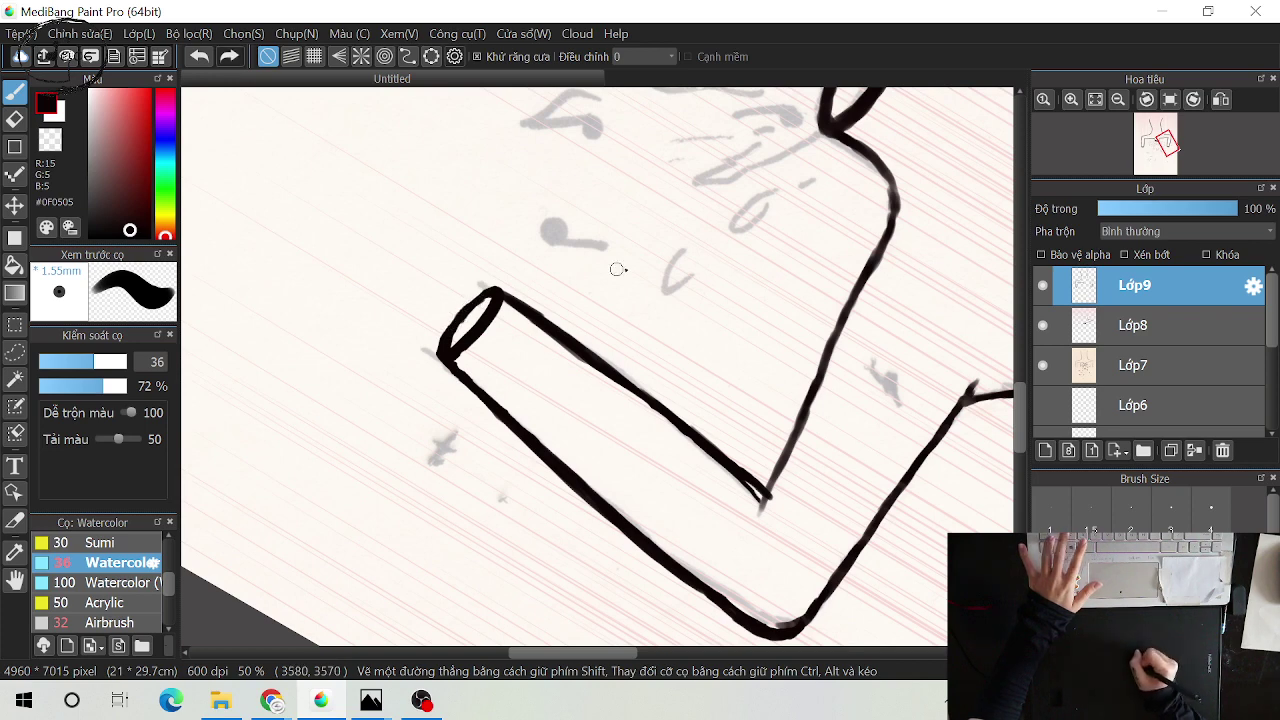
# Examine the whole line drawing fitted to the window, with the view turned 180 degrees from its unrotated orientation
pyautogui.moveTo(1080, 161)
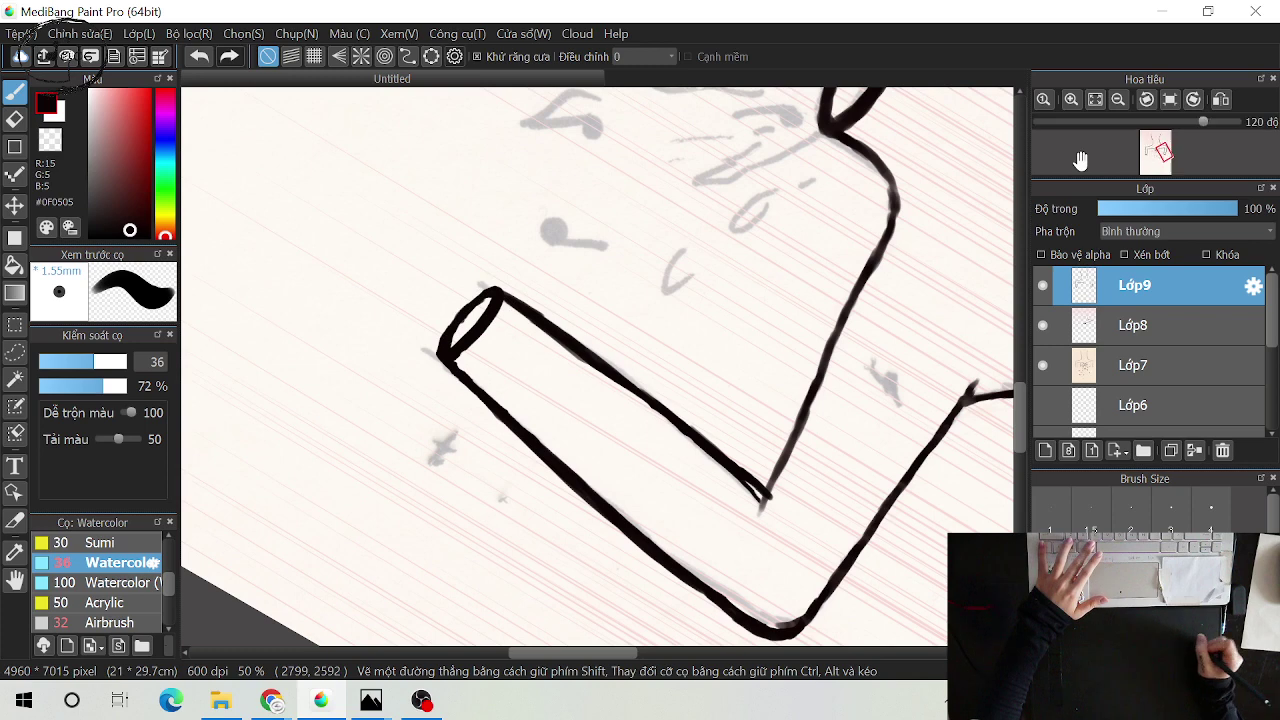
pyautogui.click(1168, 100)
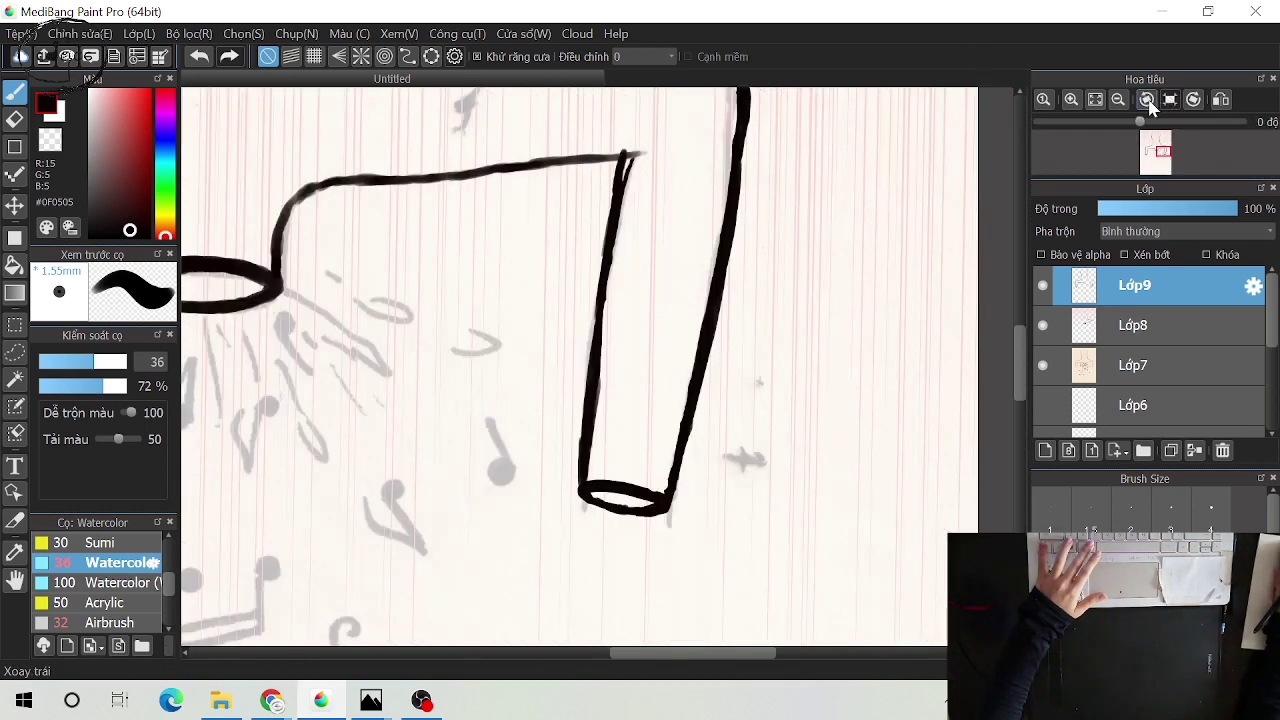
pyautogui.click(1097, 104)
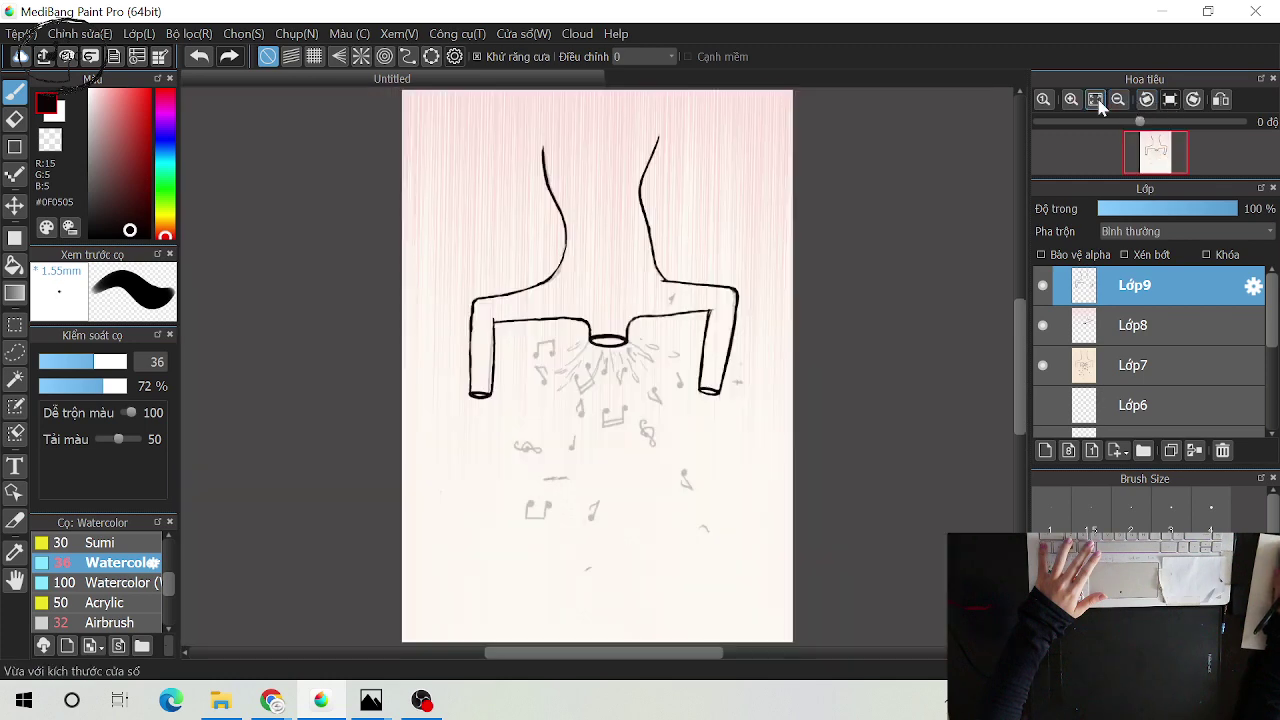
pyautogui.click(1145, 100)
pyautogui.click(1145, 100)
pyautogui.click(1145, 100)
pyautogui.click(1145, 100)
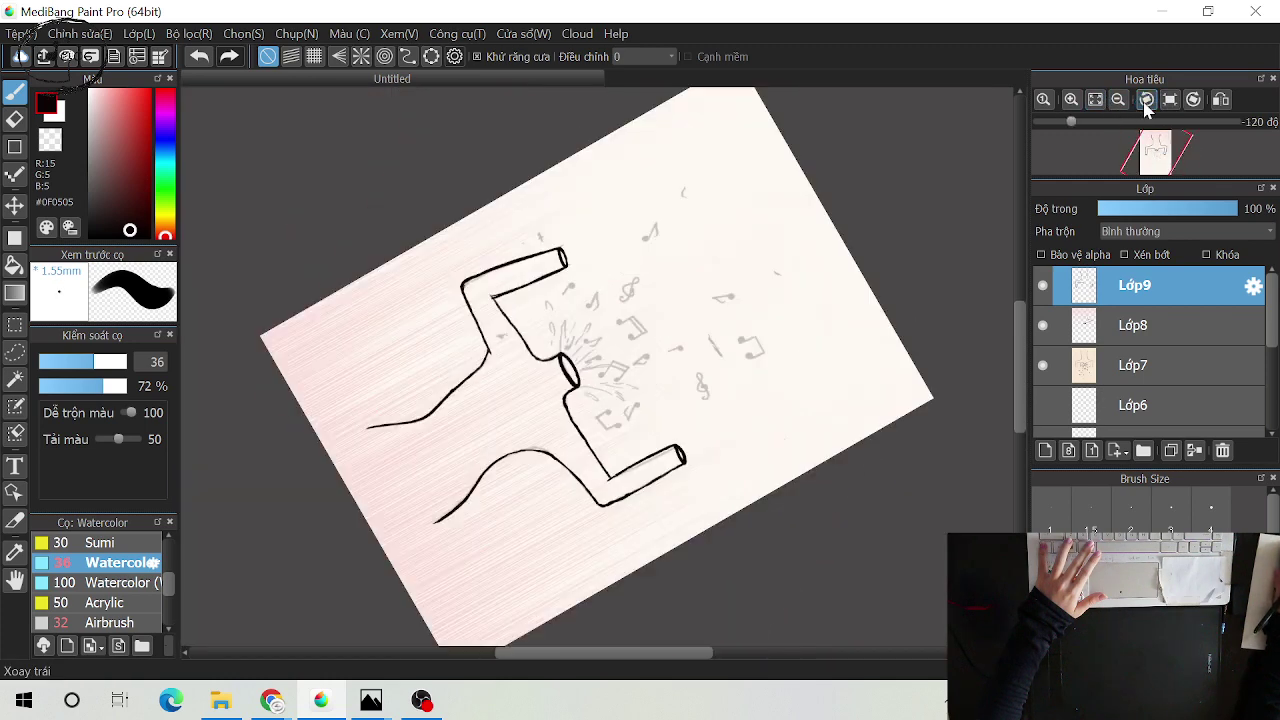
pyautogui.click(1192, 100)
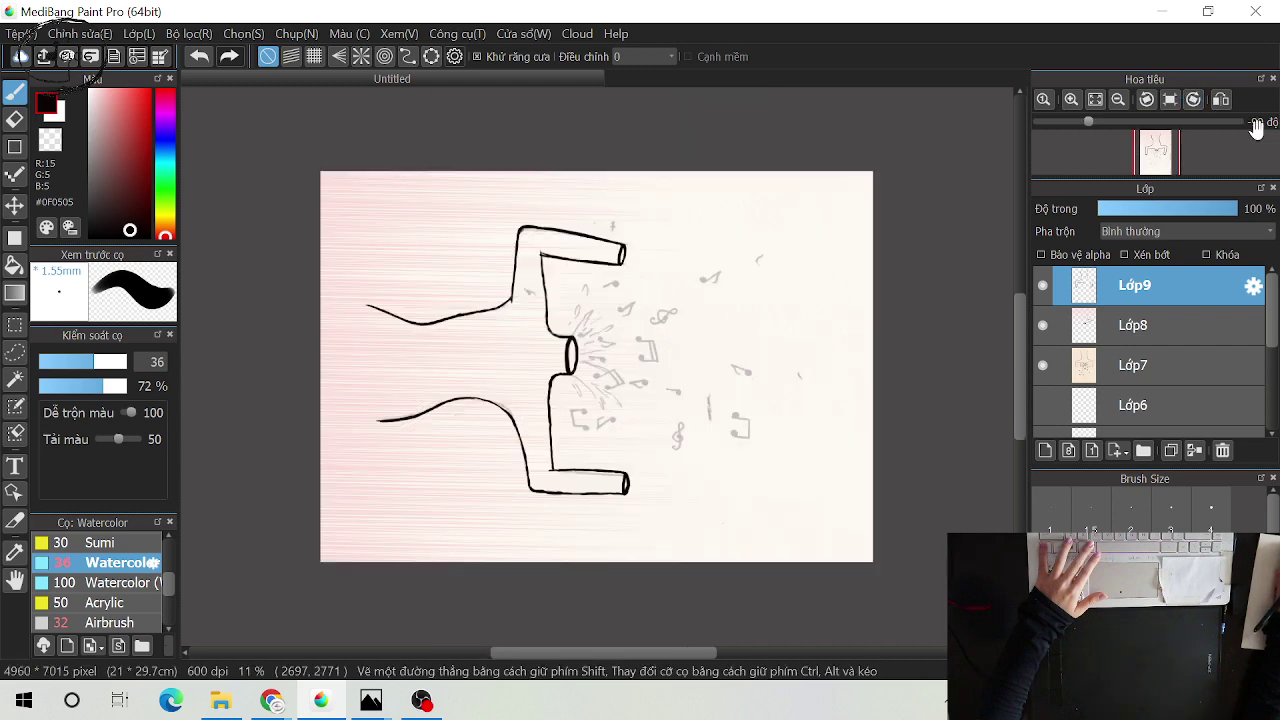
pyautogui.click(1192, 100)
pyautogui.click(1192, 100)
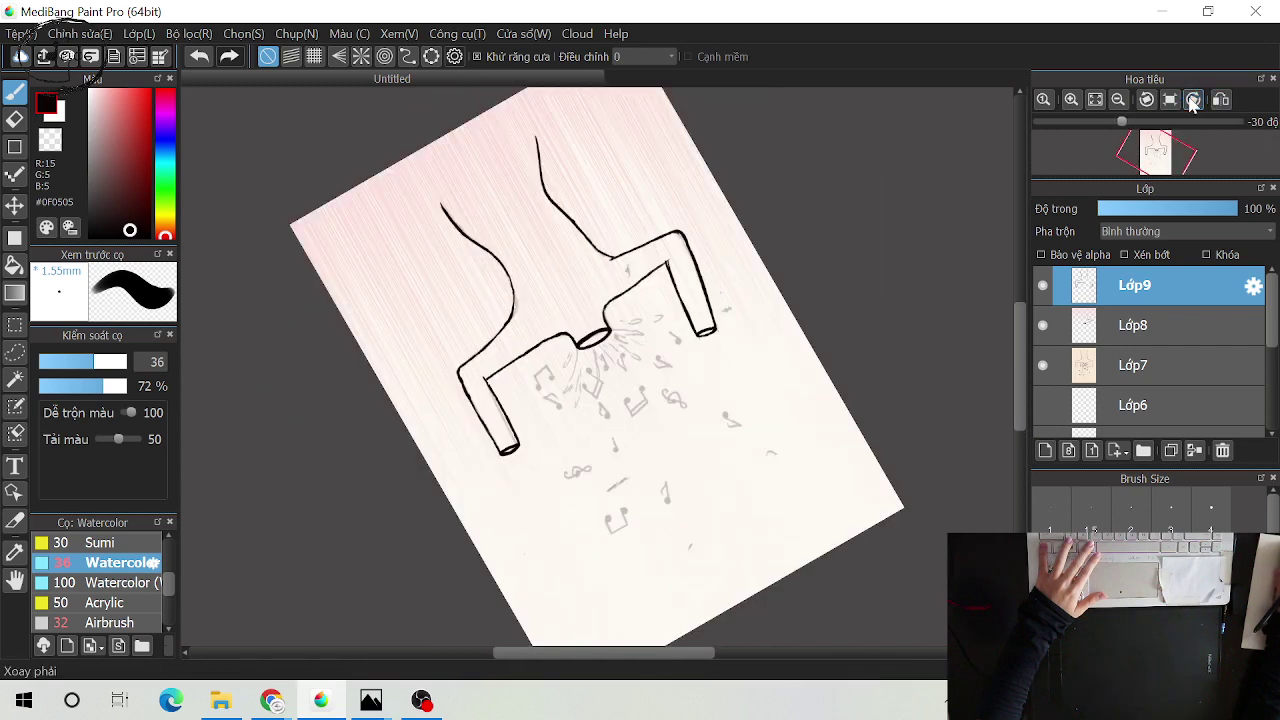
pyautogui.click(1192, 100)
pyautogui.click(1192, 100)
pyautogui.click(1192, 100)
pyautogui.click(1192, 100)
pyautogui.click(1192, 100)
pyautogui.click(1192, 100)
pyautogui.click(1192, 100)
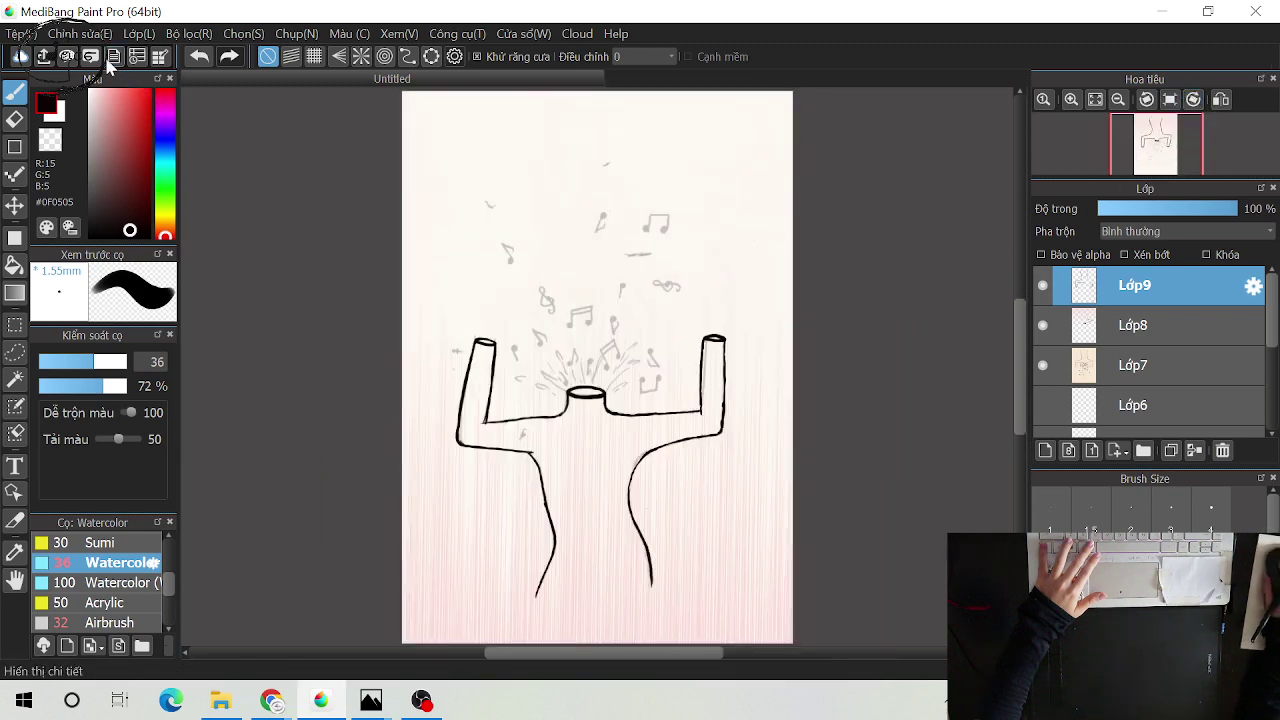
pyautogui.click(79, 34)
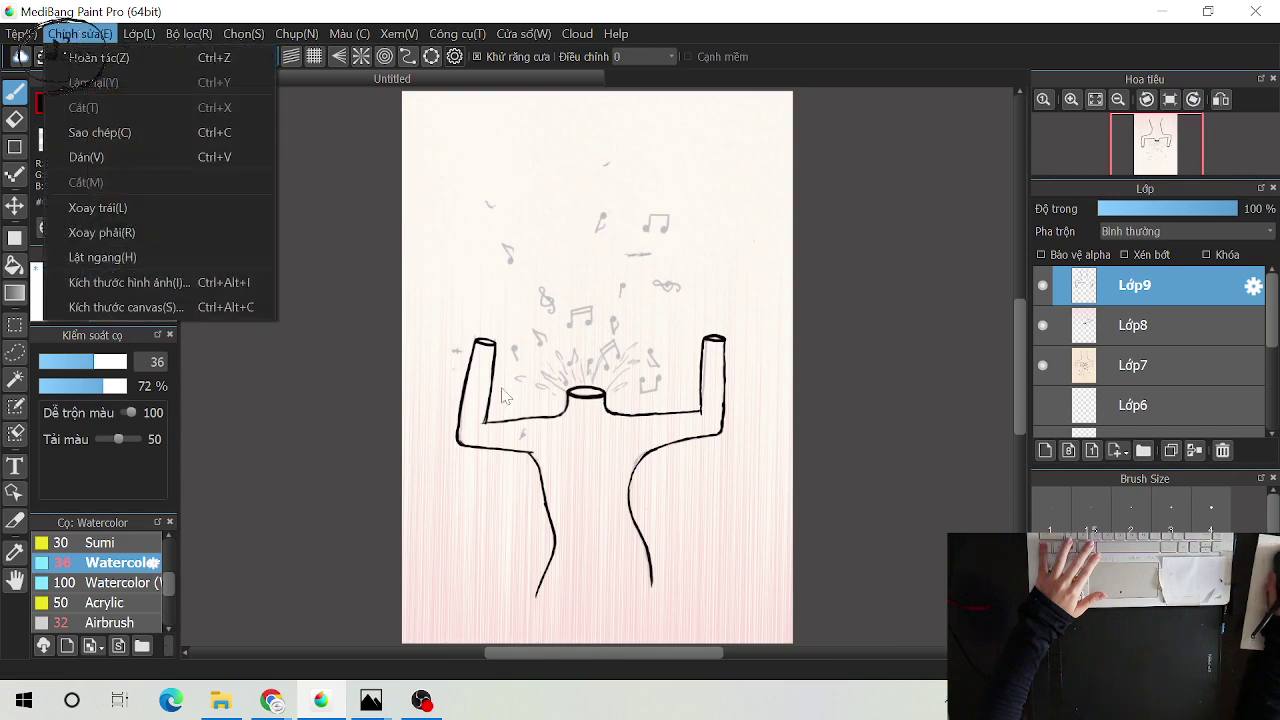
pyautogui.click(366, 391)
# Set the brush colour to near-black #070400 for inking the music notes above the neck opening
pyautogui.scroll(-2, 623, 422)
pyautogui.scroll(7, 624, 424)
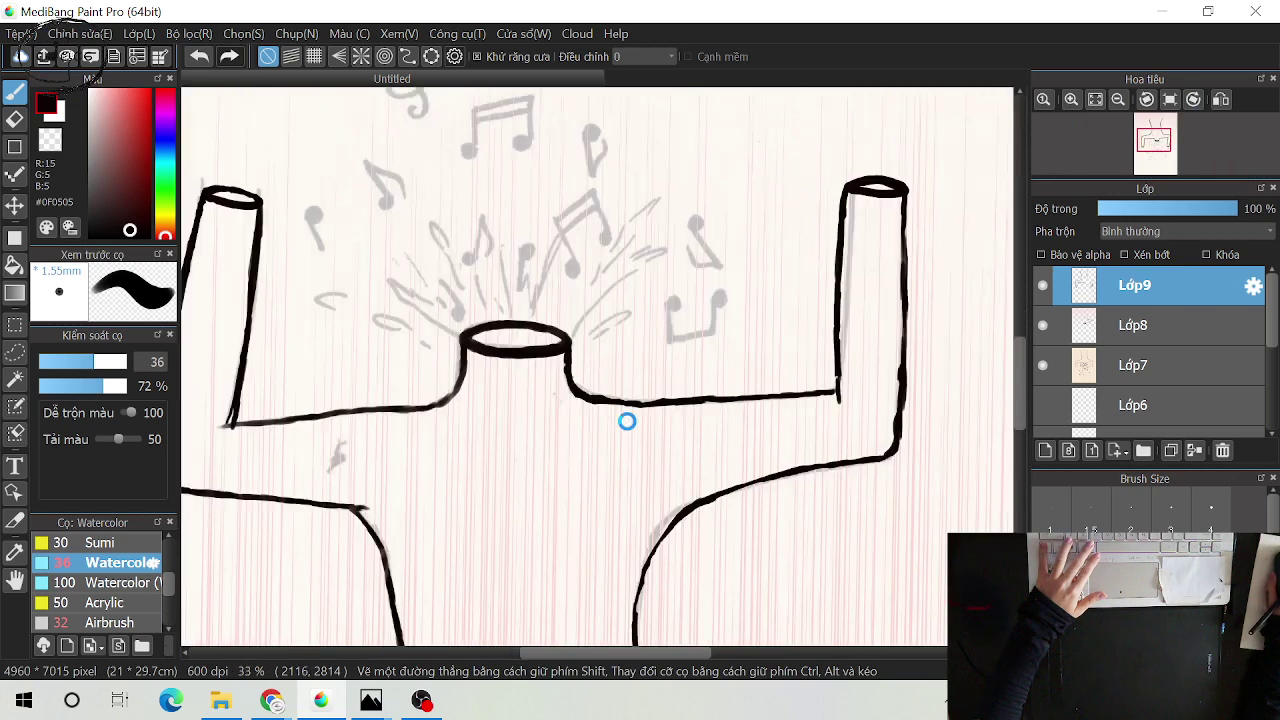
pyautogui.keyDown('alt'); pyautogui.click(606, 351); pyautogui.keyUp('alt')
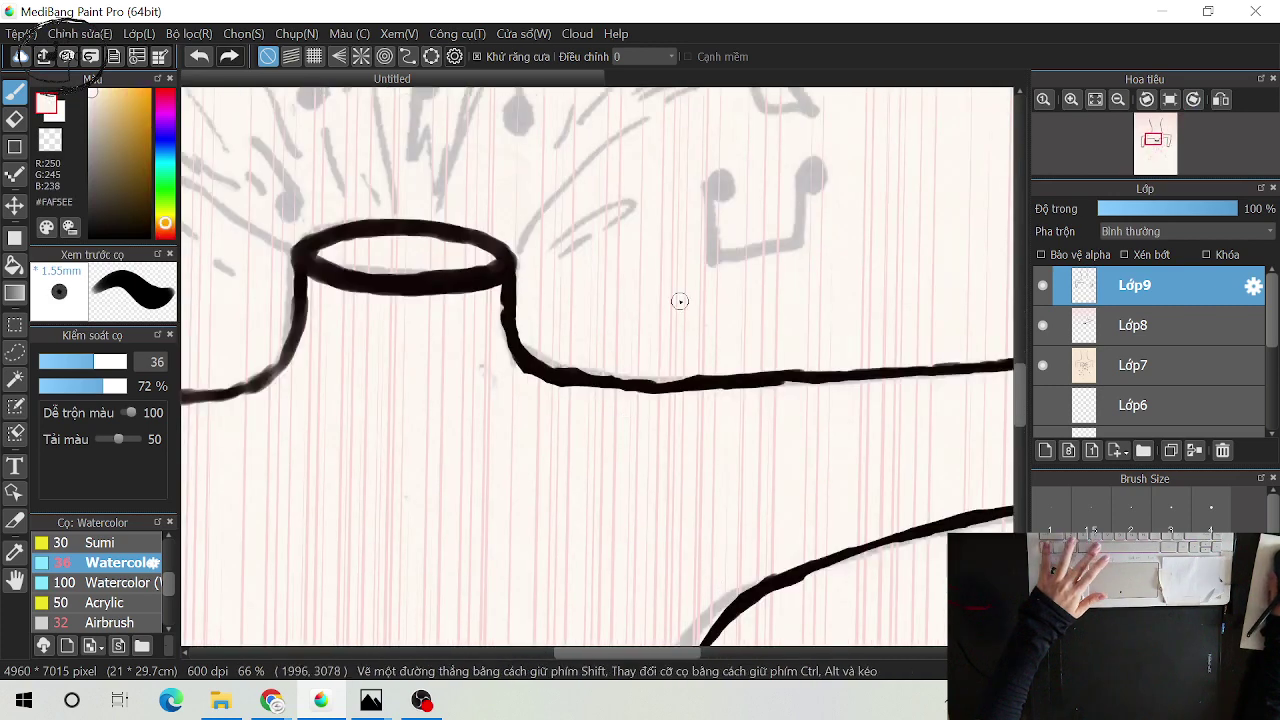
pyautogui.moveTo(614, 268)
pyautogui.mouseDown()
pyautogui.moveTo(742, 516)
pyautogui.moveTo(763, 383)
pyautogui.mouseUp()
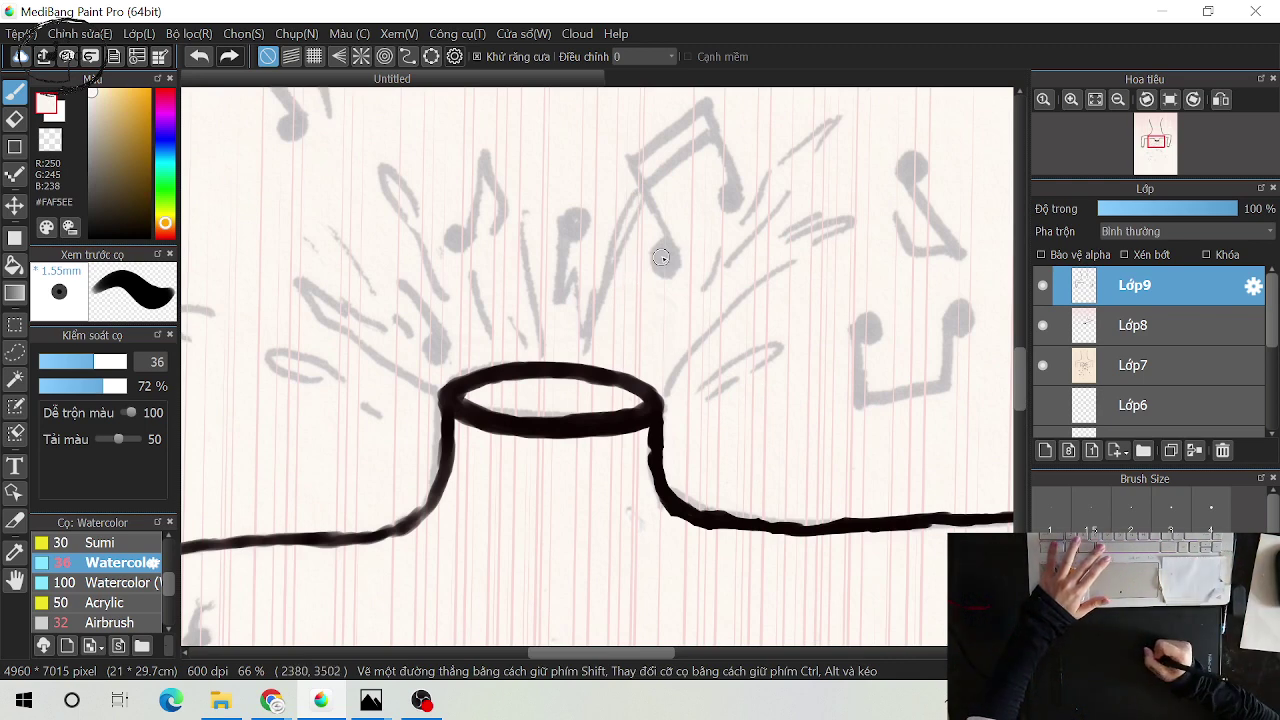
pyautogui.moveTo(606, 326); pyautogui.dragTo(590, 449)
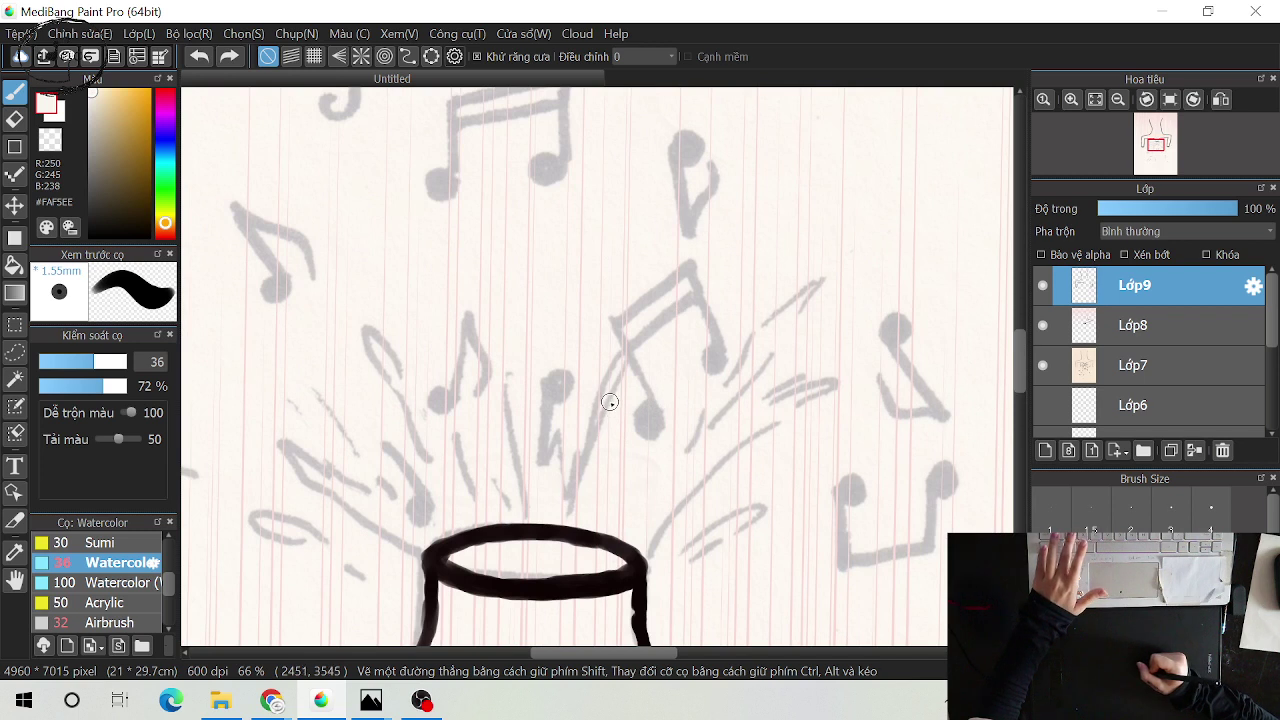
pyautogui.click(144, 231)
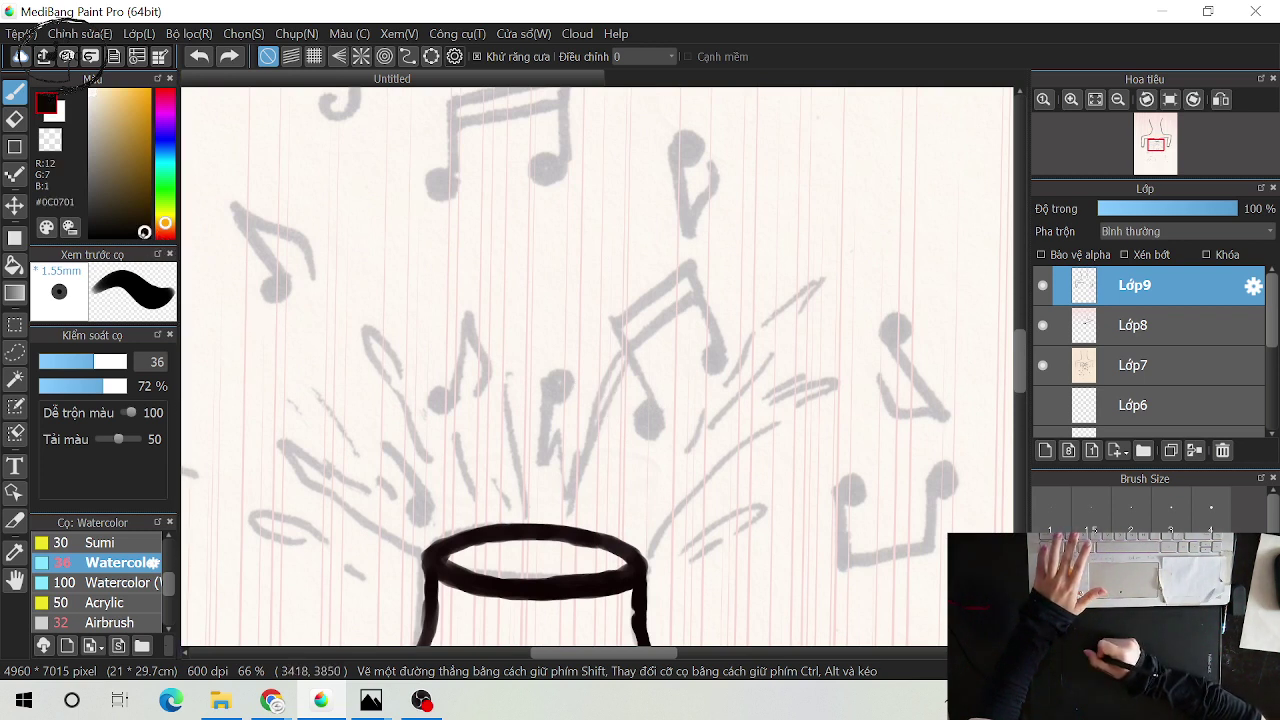
pyautogui.click(142, 234)
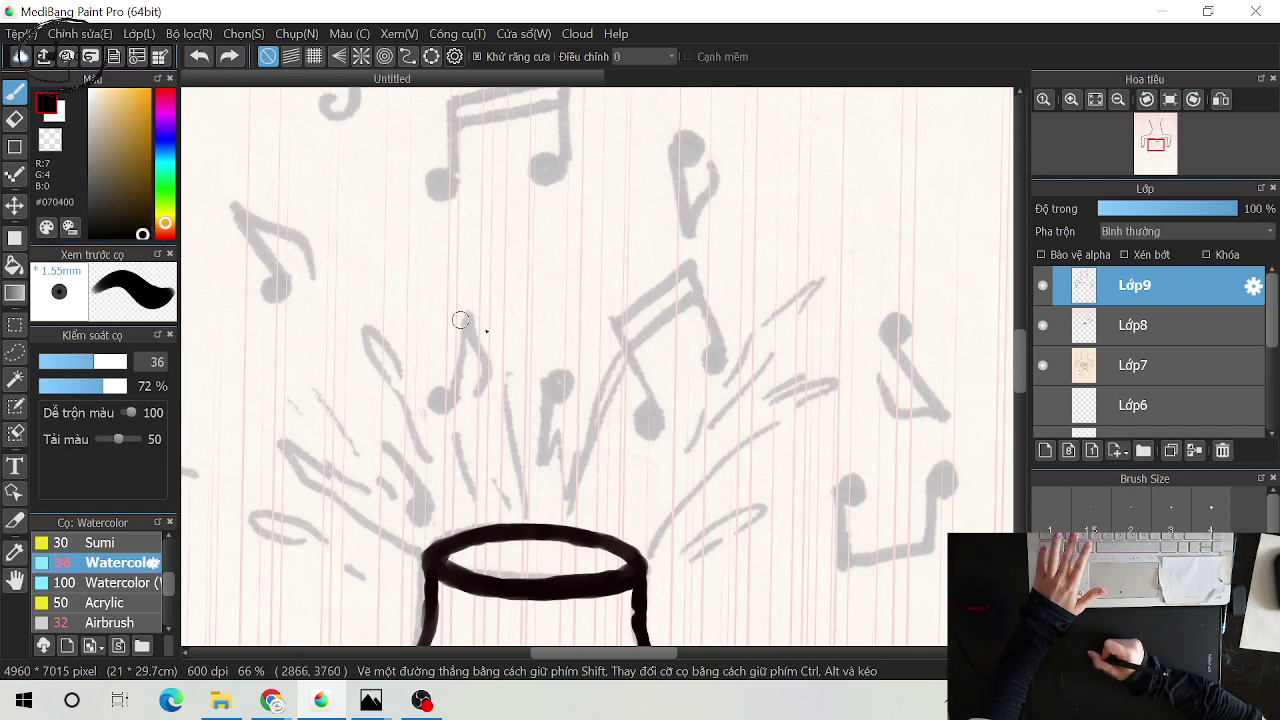
# Ink the slanted pair of notes just above the neck opening, with filled heads, two stems and a double beam
pyautogui.moveTo(650, 424); pyautogui.dragTo(651, 418)
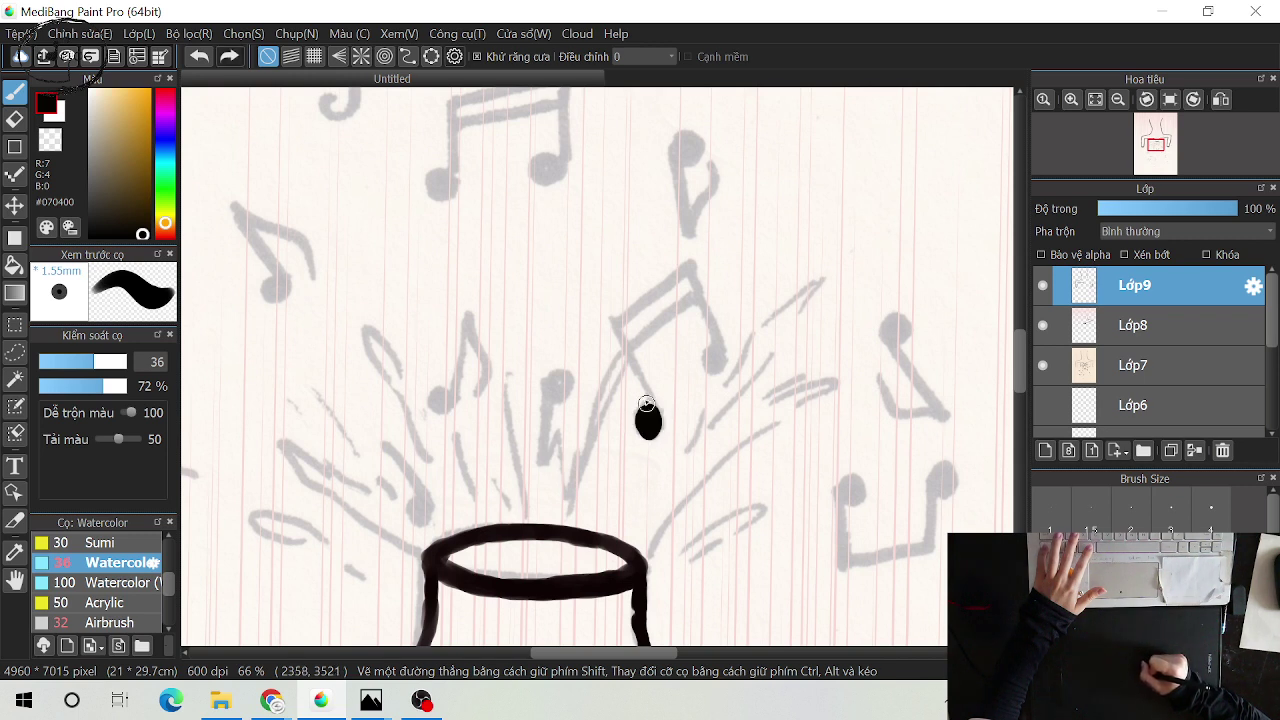
pyautogui.moveTo(624, 348); pyautogui.dragTo(647, 392)
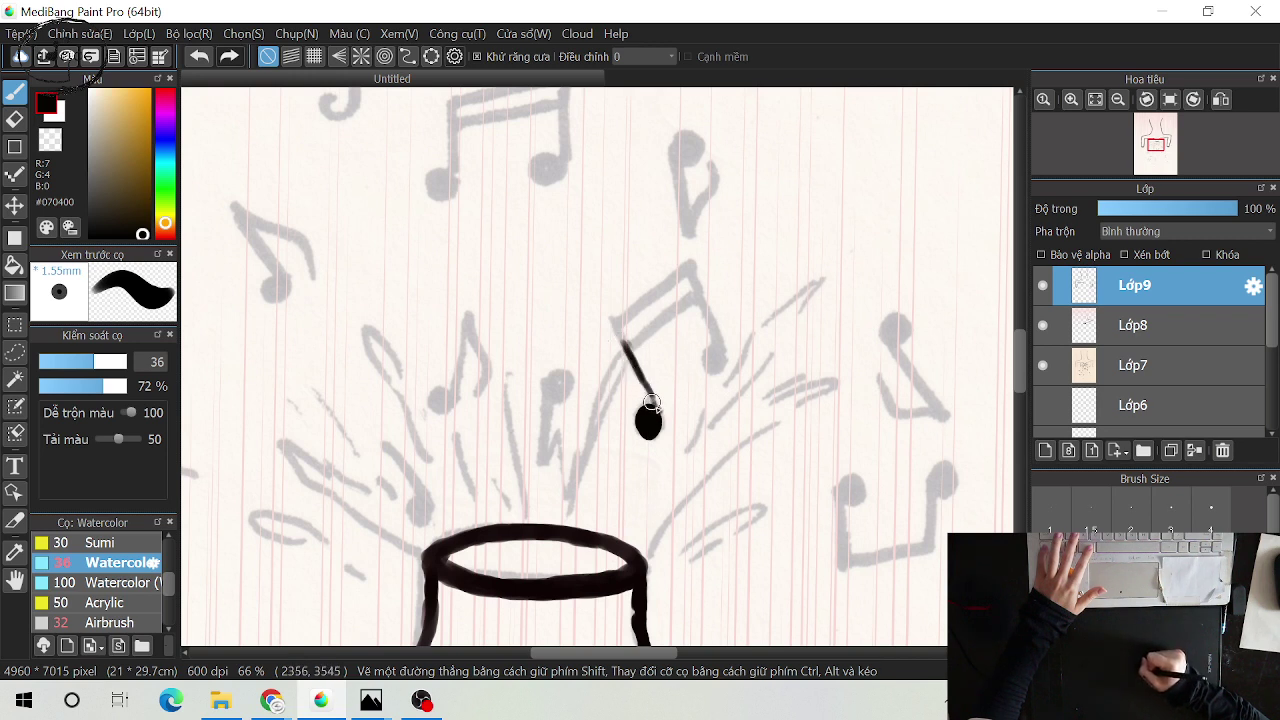
pyautogui.moveTo(614, 331); pyautogui.dragTo(624, 346)
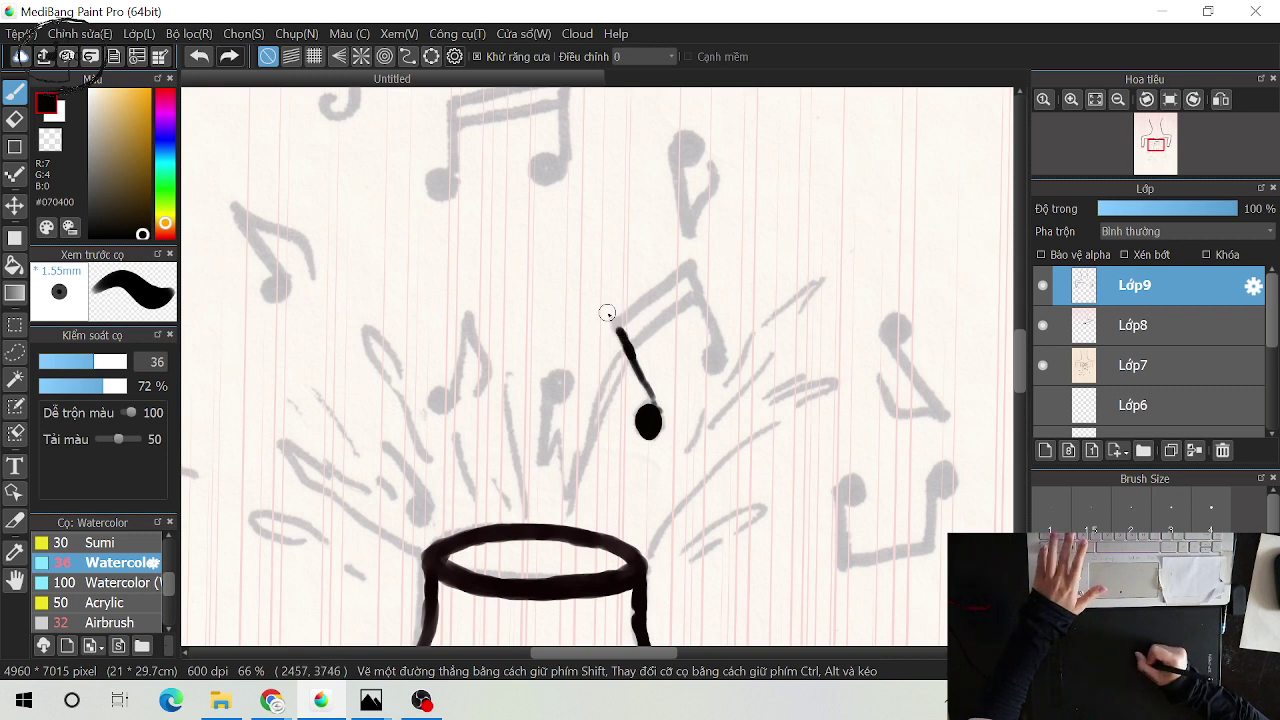
pyautogui.moveTo(617, 325)
pyautogui.mouseDown()
pyautogui.moveTo(655, 399)
pyautogui.moveTo(637, 427)
pyautogui.moveTo(657, 419)
pyautogui.moveTo(643, 402)
pyautogui.moveTo(639, 430)
pyautogui.moveTo(658, 404)
pyautogui.mouseUp()
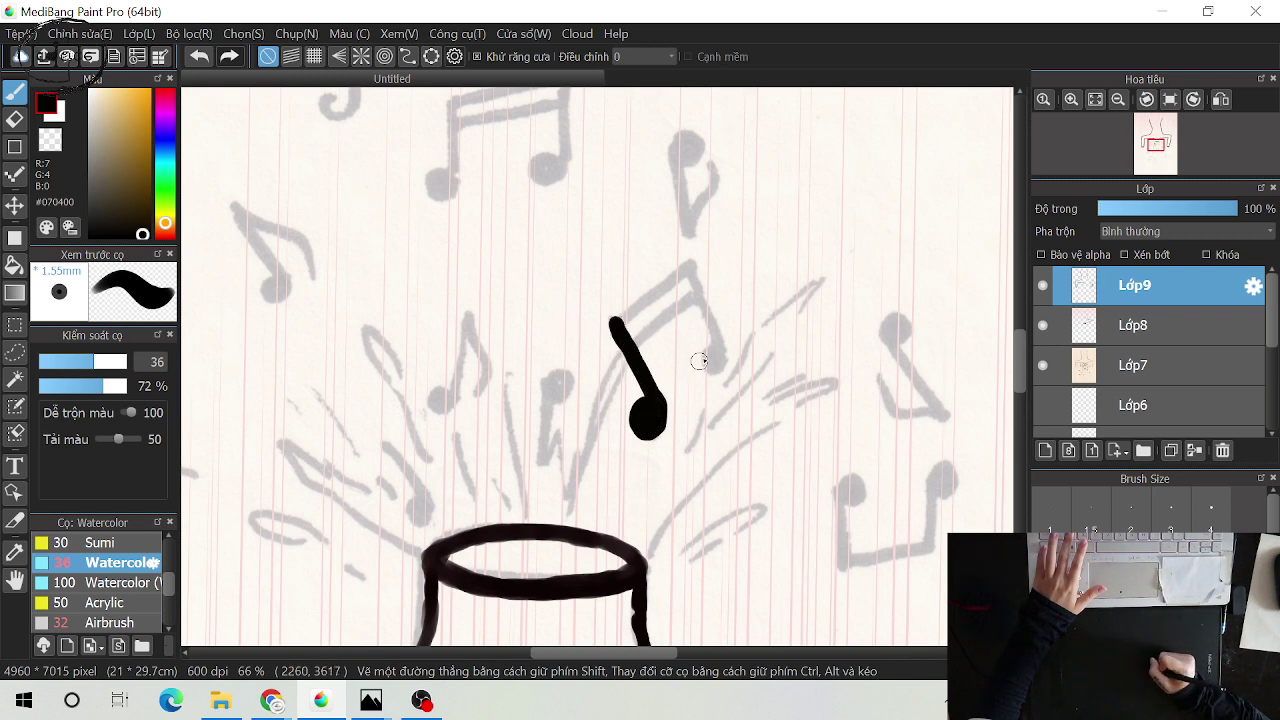
pyautogui.moveTo(719, 348)
pyautogui.mouseDown()
pyautogui.moveTo(707, 378)
pyautogui.moveTo(717, 355)
pyautogui.moveTo(705, 357)
pyautogui.moveTo(706, 377)
pyautogui.moveTo(721, 358)
pyautogui.moveTo(705, 311)
pyautogui.mouseUp()
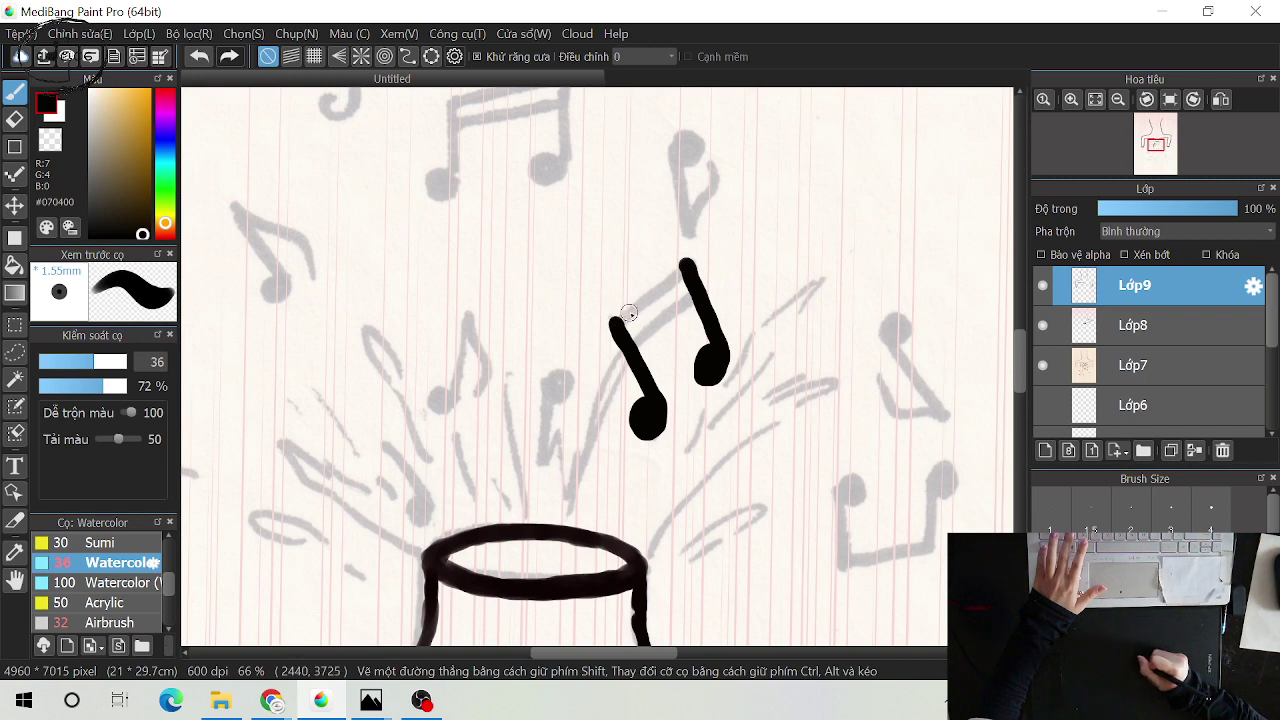
pyautogui.moveTo(647, 297); pyautogui.dragTo(678, 271)
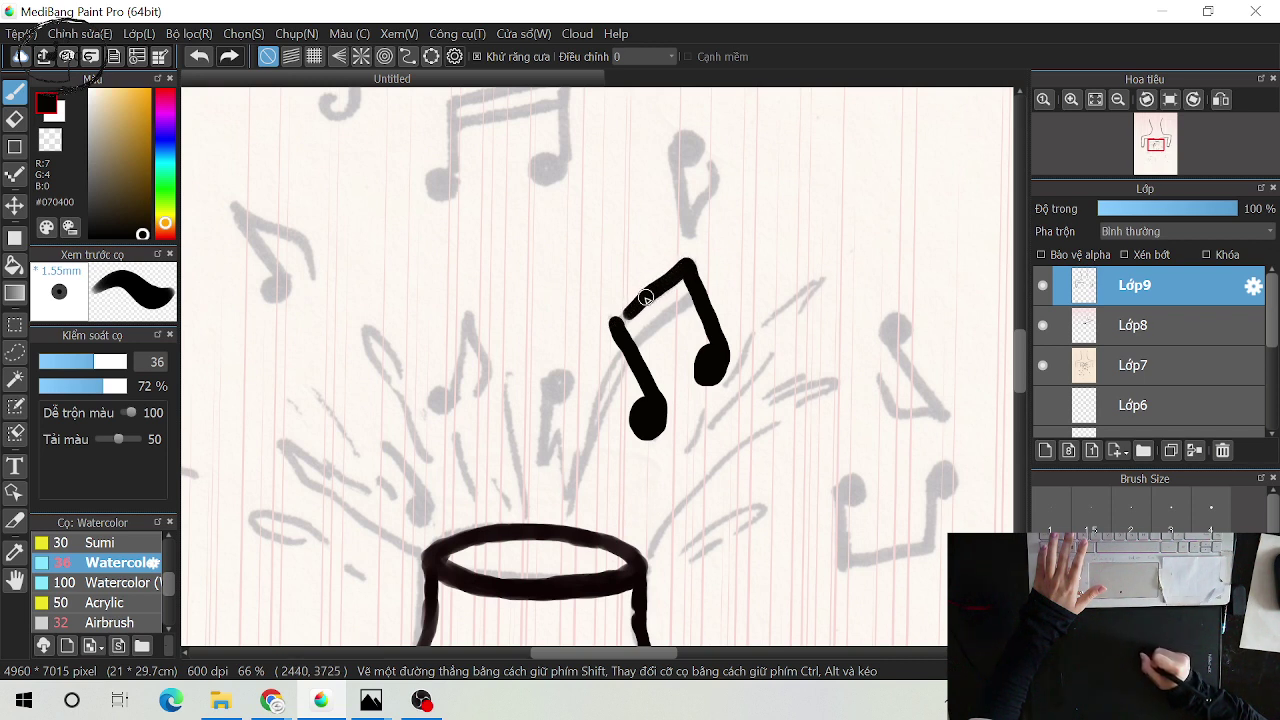
pyautogui.moveTo(616, 323)
pyautogui.mouseDown()
pyautogui.moveTo(668, 281)
pyautogui.moveTo(693, 295)
pyautogui.moveTo(634, 344)
pyautogui.moveTo(692, 296)
pyautogui.mouseUp()
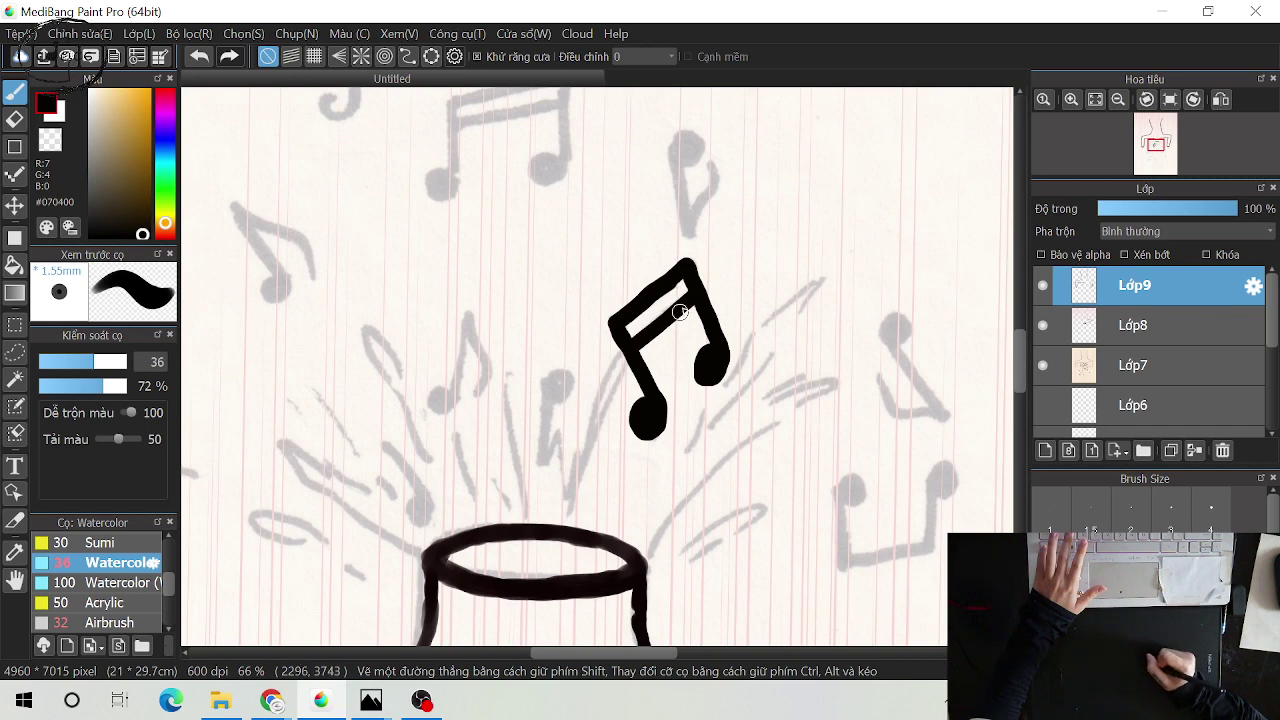
# Ink the upside-down single note above the slanted pair, with its filled head, stem and curved flag
pyautogui.scroll(2, 777, 209)
pyautogui.scroll(-2, 828, 303)
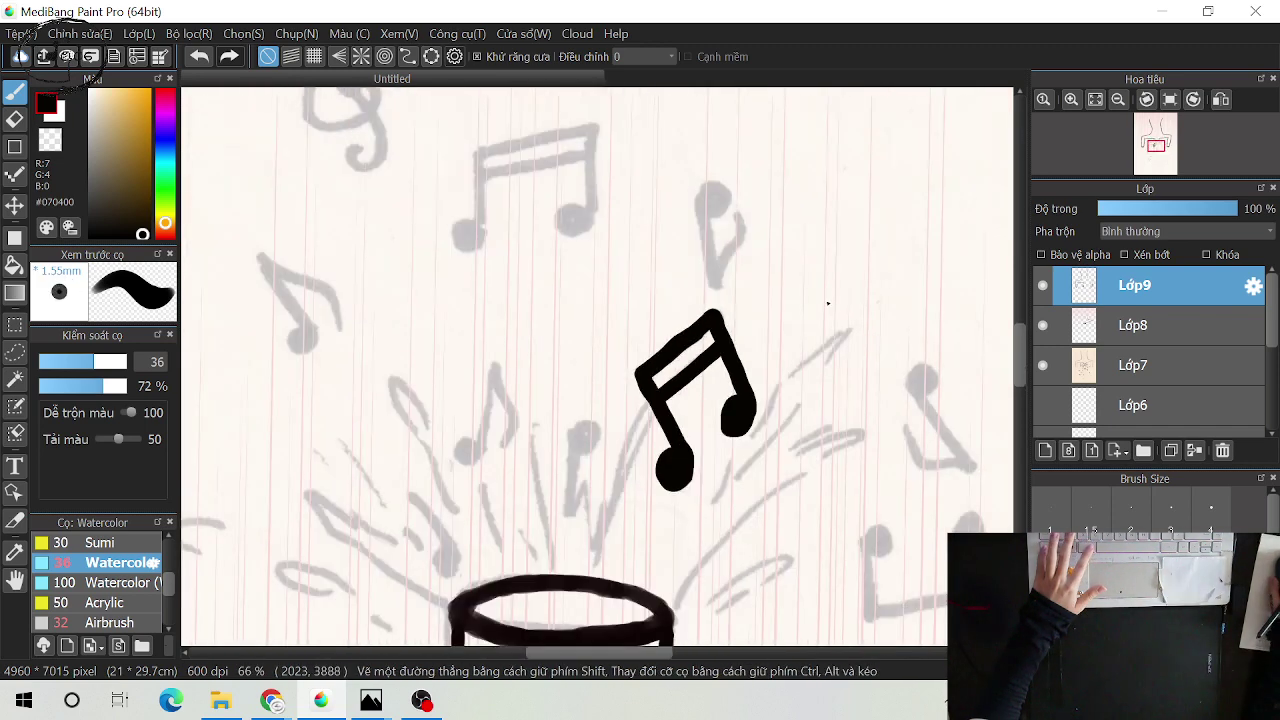
pyautogui.scroll(-6, 828, 303)
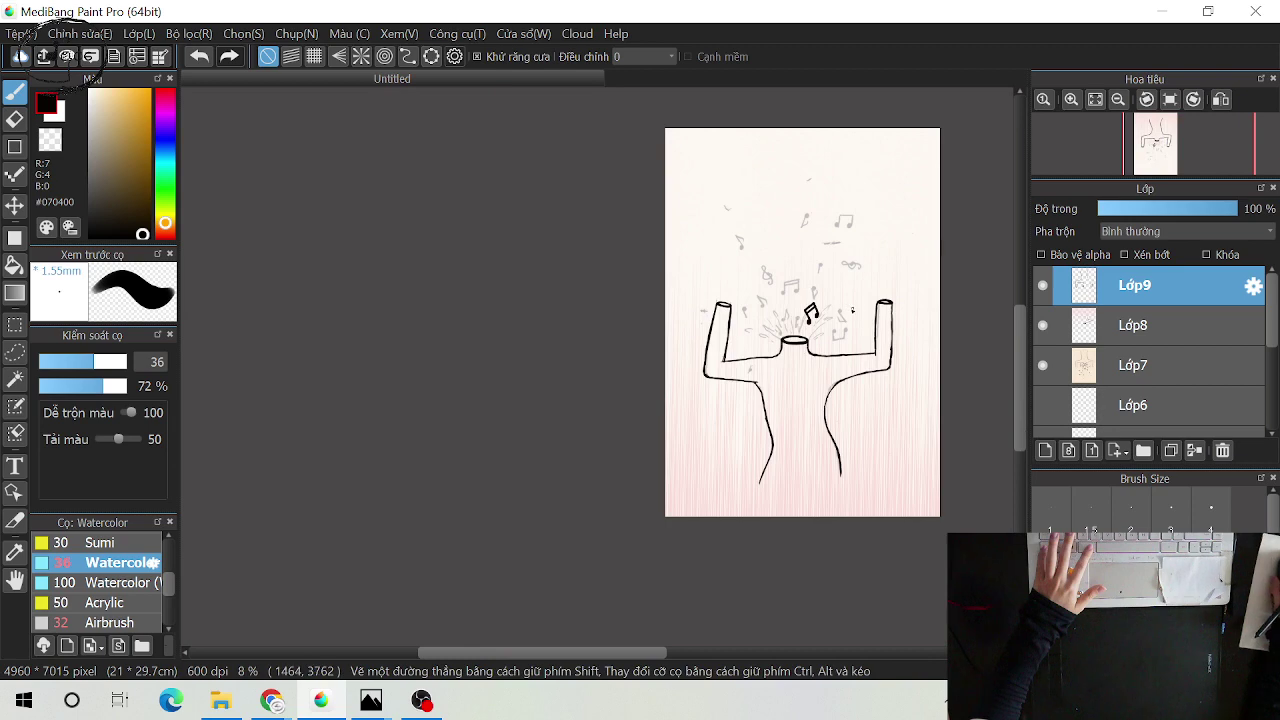
pyautogui.scroll(6, 852, 311)
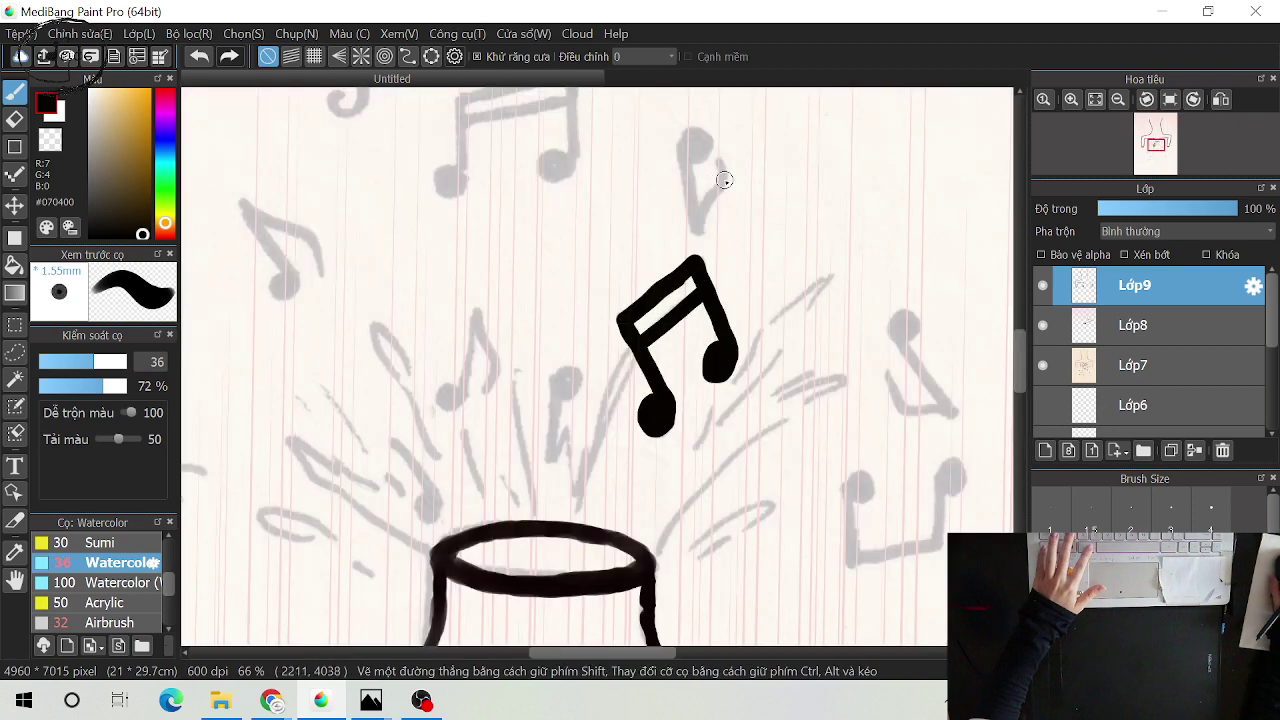
pyautogui.scroll(2, 704, 296)
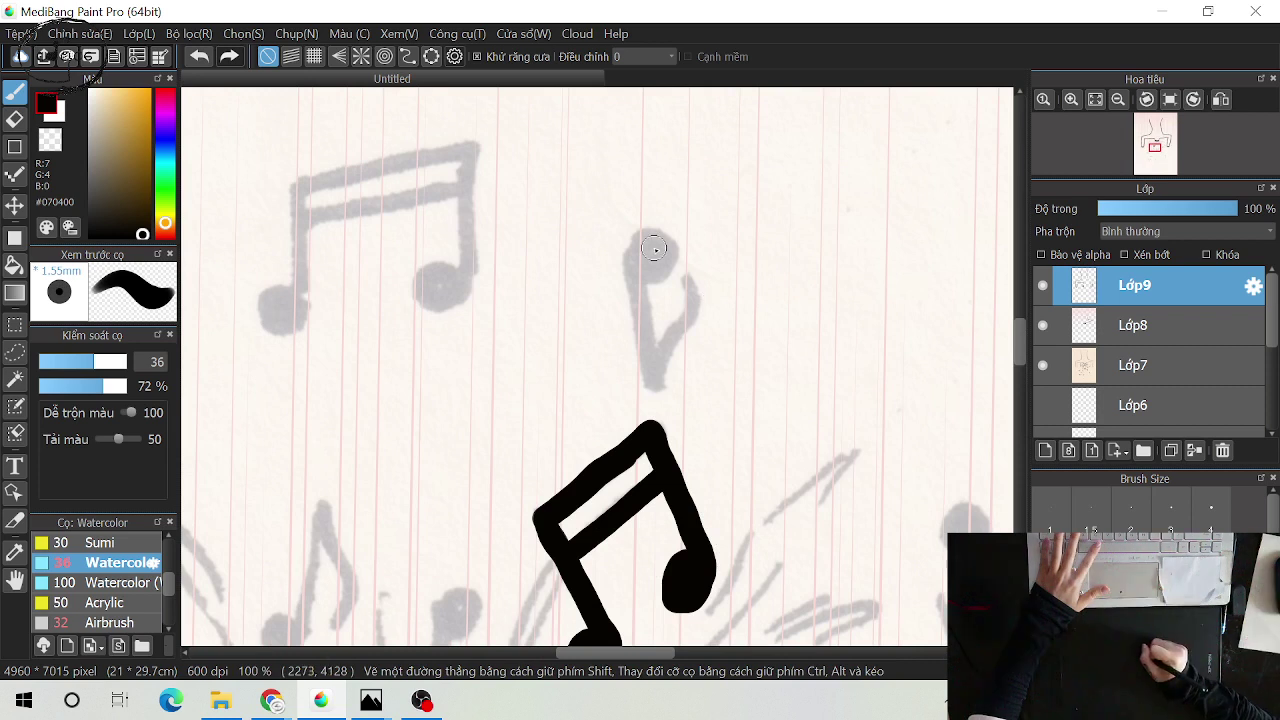
pyautogui.moveTo(654, 249)
pyautogui.mouseDown()
pyautogui.moveTo(664, 262)
pyautogui.moveTo(630, 268)
pyautogui.moveTo(648, 346)
pyautogui.moveTo(680, 328)
pyautogui.moveTo(690, 286)
pyautogui.mouseUp()
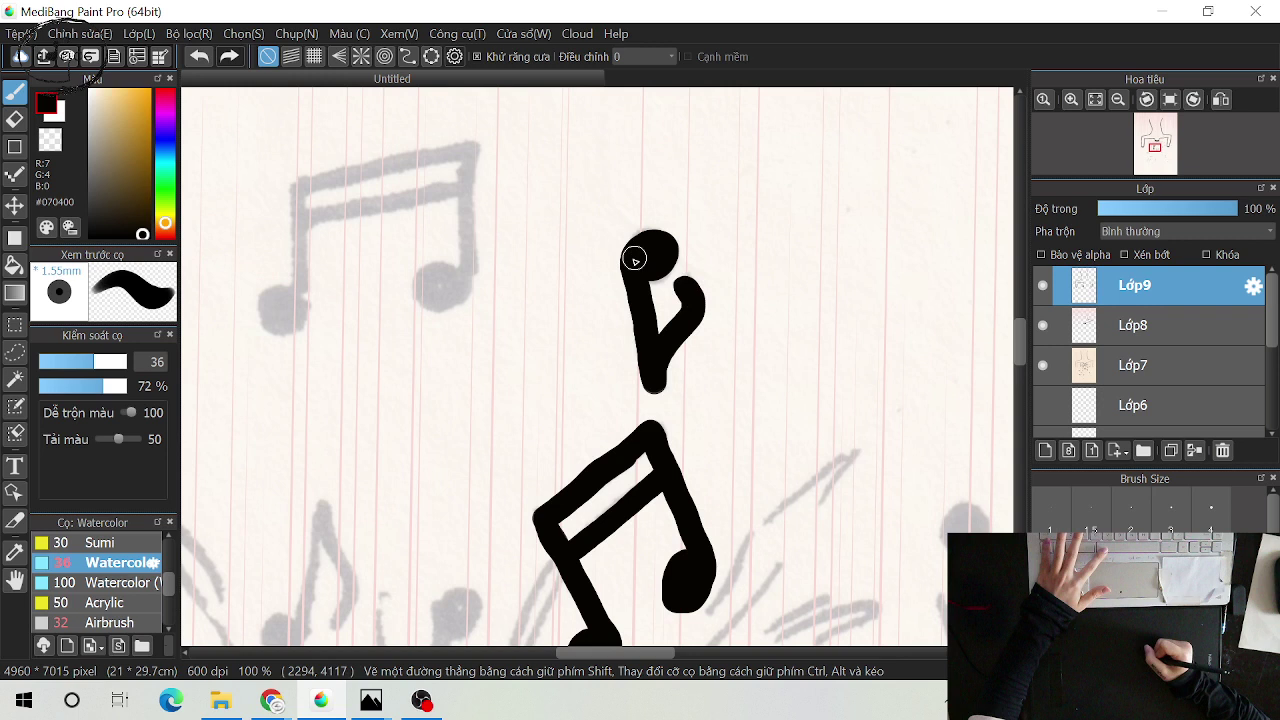
# Ink the upright pair of notes beside the treble clef sketch, with filled heads, two stems and a double beam
pyautogui.moveTo(285, 280); pyautogui.dragTo(588, 361)
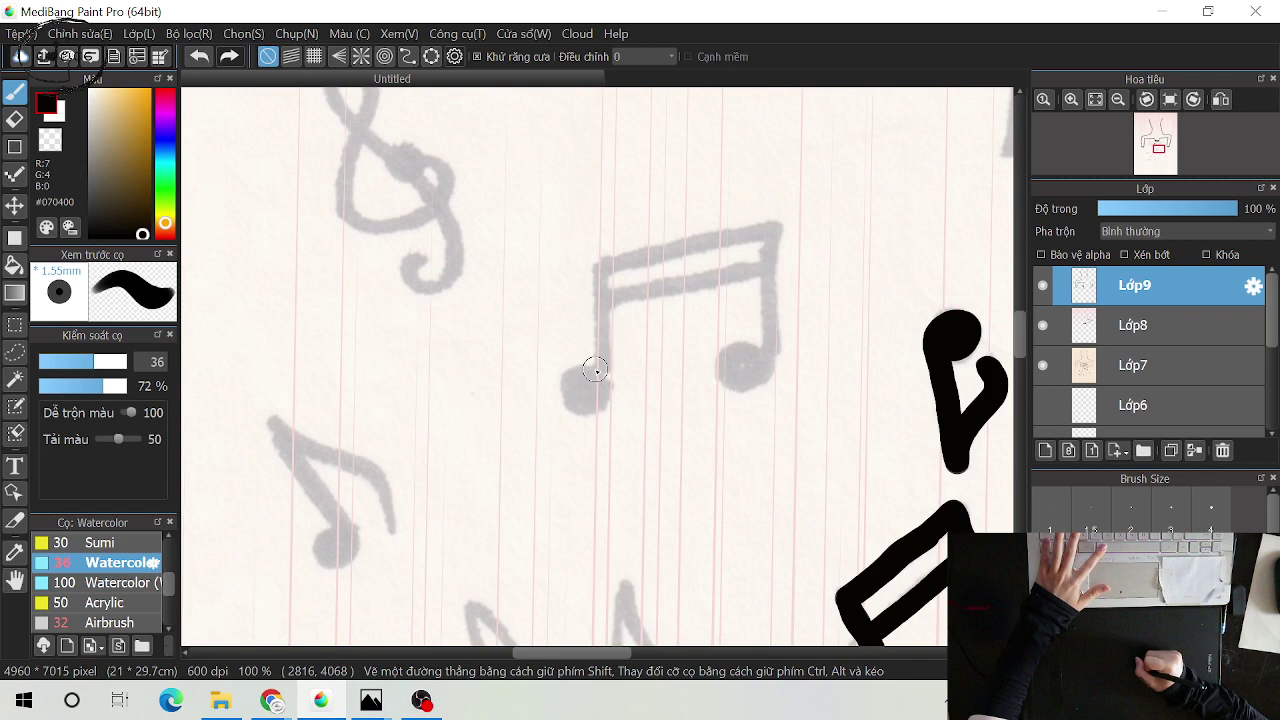
pyautogui.moveTo(595, 371)
pyautogui.mouseDown()
pyautogui.moveTo(596, 269)
pyautogui.moveTo(771, 228)
pyautogui.moveTo(771, 330)
pyautogui.moveTo(761, 362)
pyautogui.moveTo(724, 385)
pyautogui.moveTo(758, 372)
pyautogui.moveTo(765, 336)
pyautogui.moveTo(766, 357)
pyautogui.moveTo(735, 373)
pyautogui.moveTo(740, 385)
pyautogui.moveTo(763, 375)
pyautogui.moveTo(760, 320)
pyautogui.mouseUp()
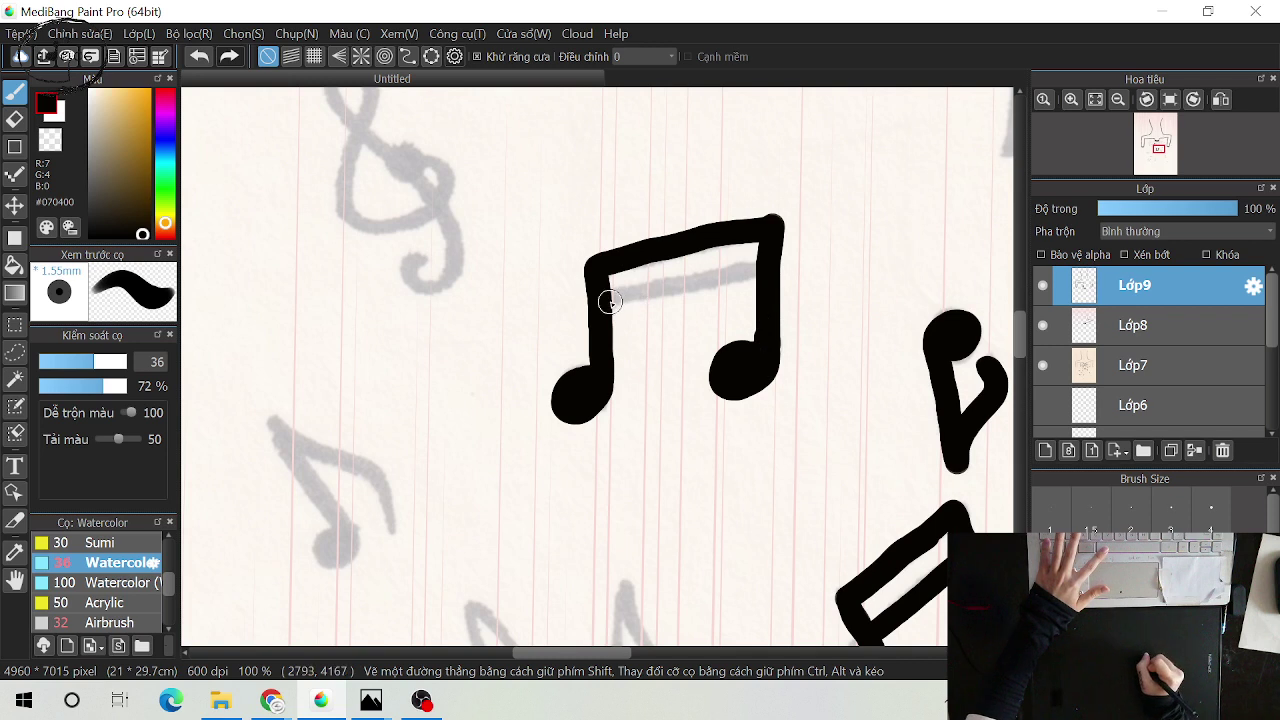
pyautogui.moveTo(606, 304); pyautogui.dragTo(760, 263)
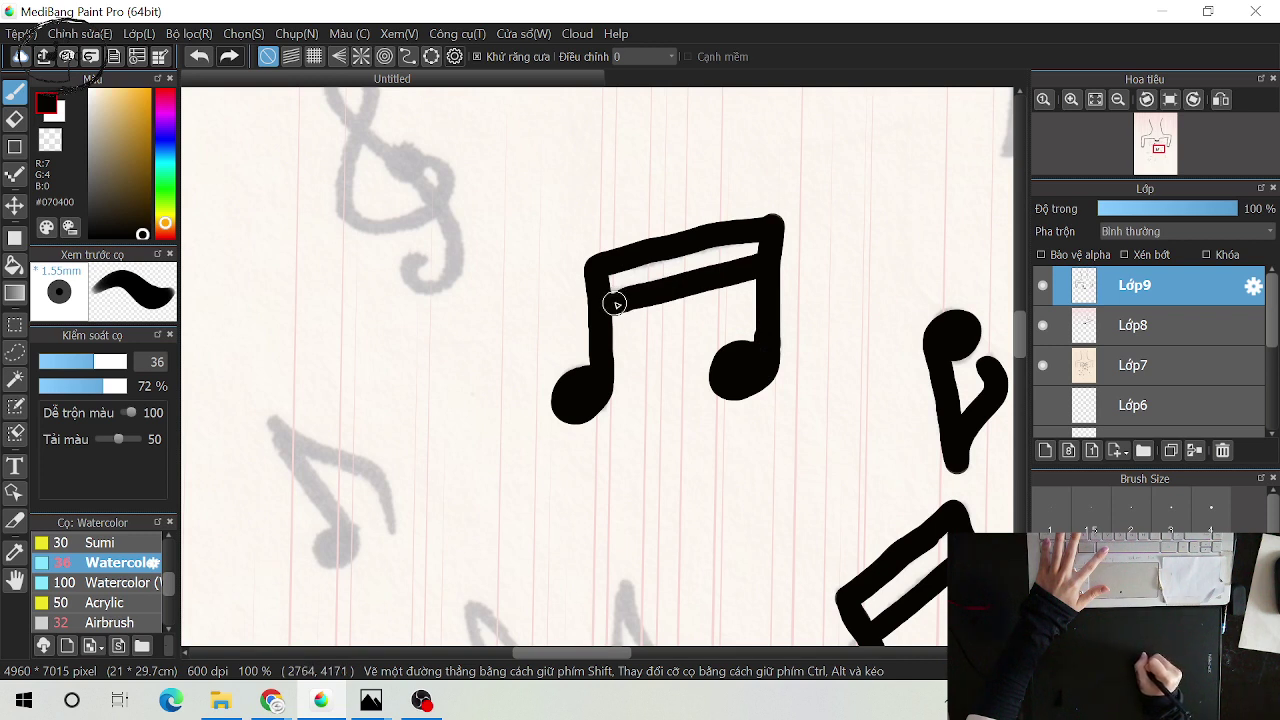
# Fill out the rounded head of the left note in the upright beamed pair
pyautogui.moveTo(543, 286); pyautogui.dragTo(629, 343)
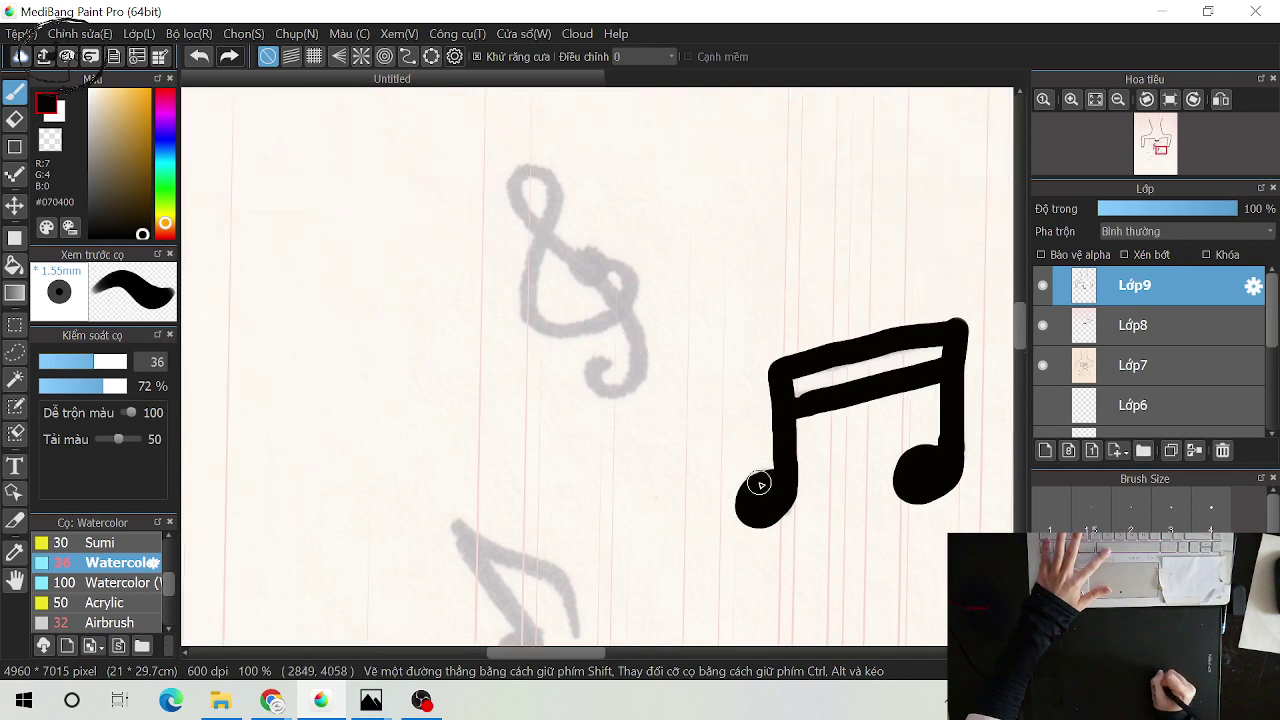
pyautogui.moveTo(760, 484)
pyautogui.mouseDown()
pyautogui.moveTo(743, 503)
pyautogui.moveTo(776, 511)
pyautogui.moveTo(774, 486)
pyautogui.moveTo(760, 506)
pyautogui.moveTo(754, 486)
pyautogui.moveTo(742, 500)
pyautogui.mouseUp()
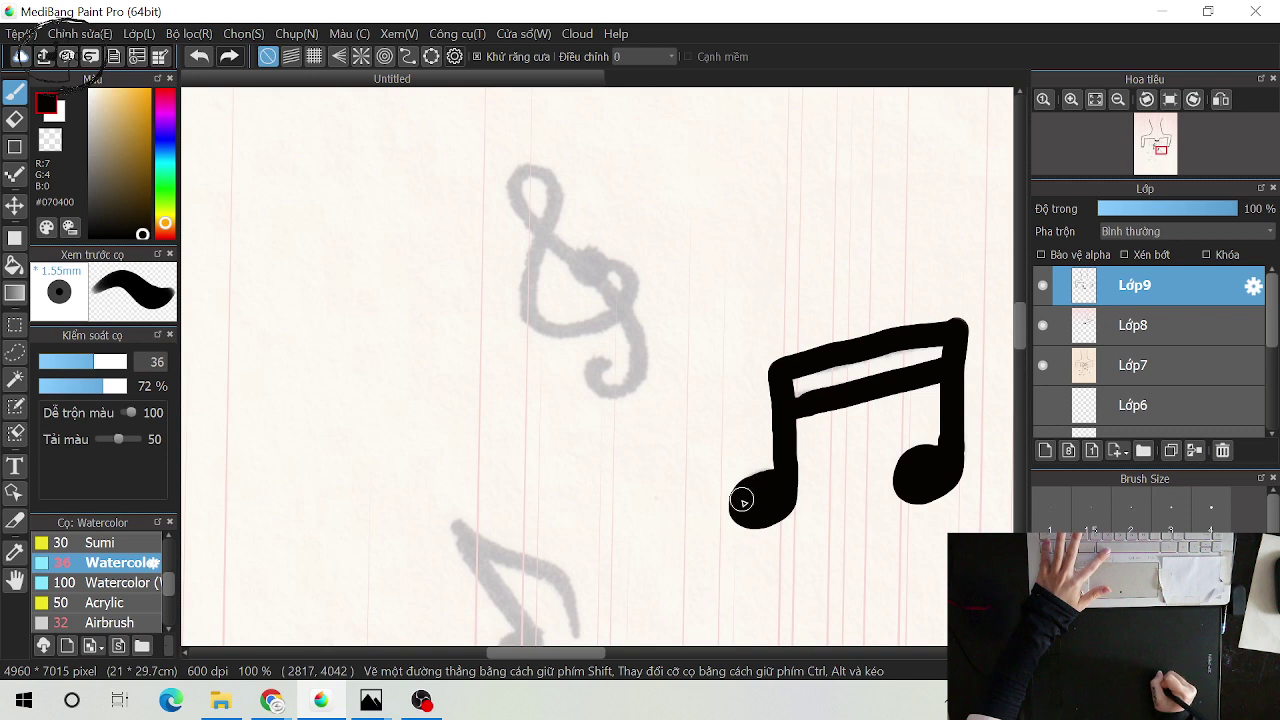
pyautogui.moveTo(671, 329); pyautogui.dragTo(731, 405)
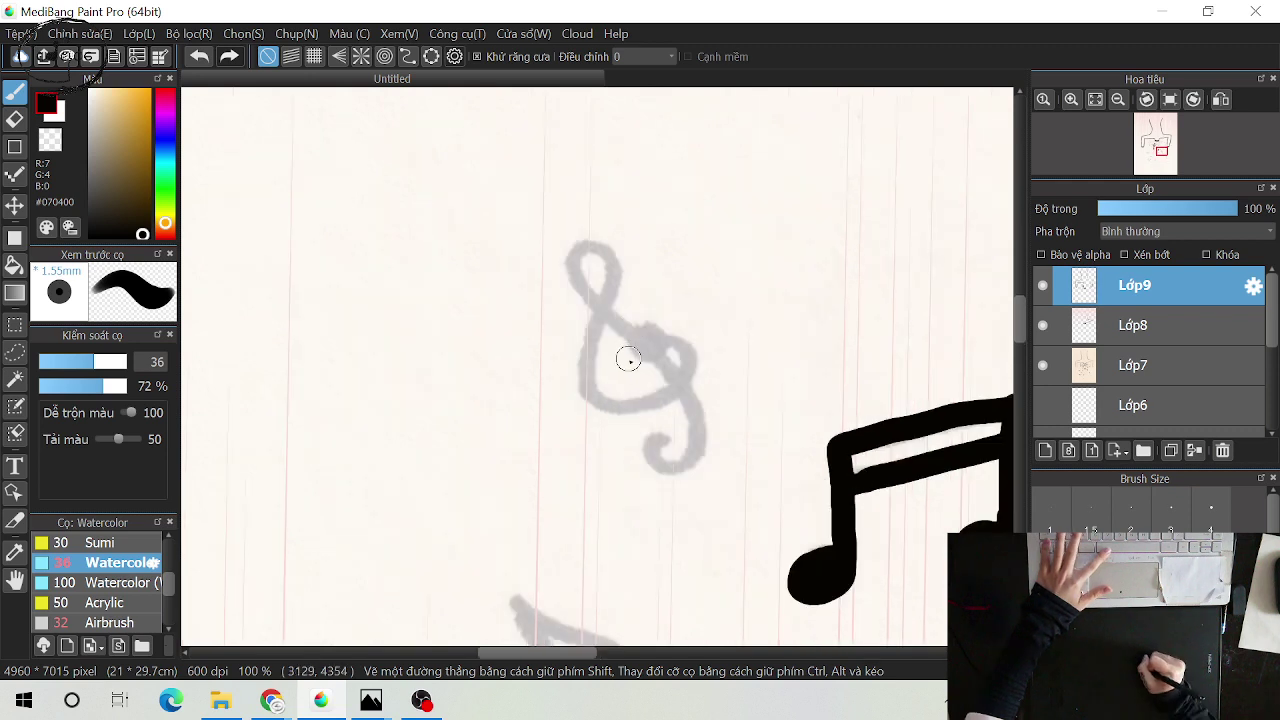
pyautogui.click(631, 345)
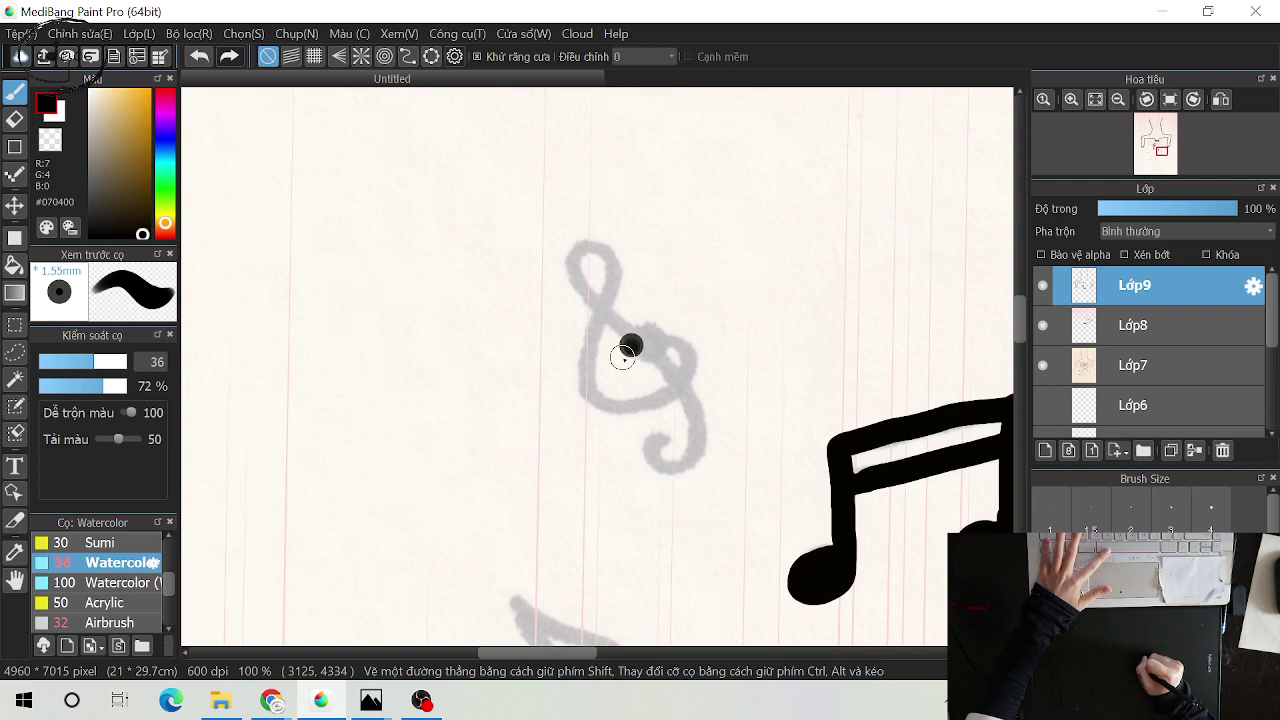
pyautogui.moveTo(622, 358); pyautogui.dragTo(636, 345)
pyautogui.moveTo(665, 340)
pyautogui.mouseDown()
pyautogui.moveTo(682, 352)
pyautogui.moveTo(675, 377)
pyautogui.moveTo(640, 396)
pyautogui.moveTo(604, 389)
pyautogui.moveTo(600, 335)
pyautogui.moveTo(632, 245)
pyautogui.mouseUp()
pyautogui.hotkey('ctrl', 'z')
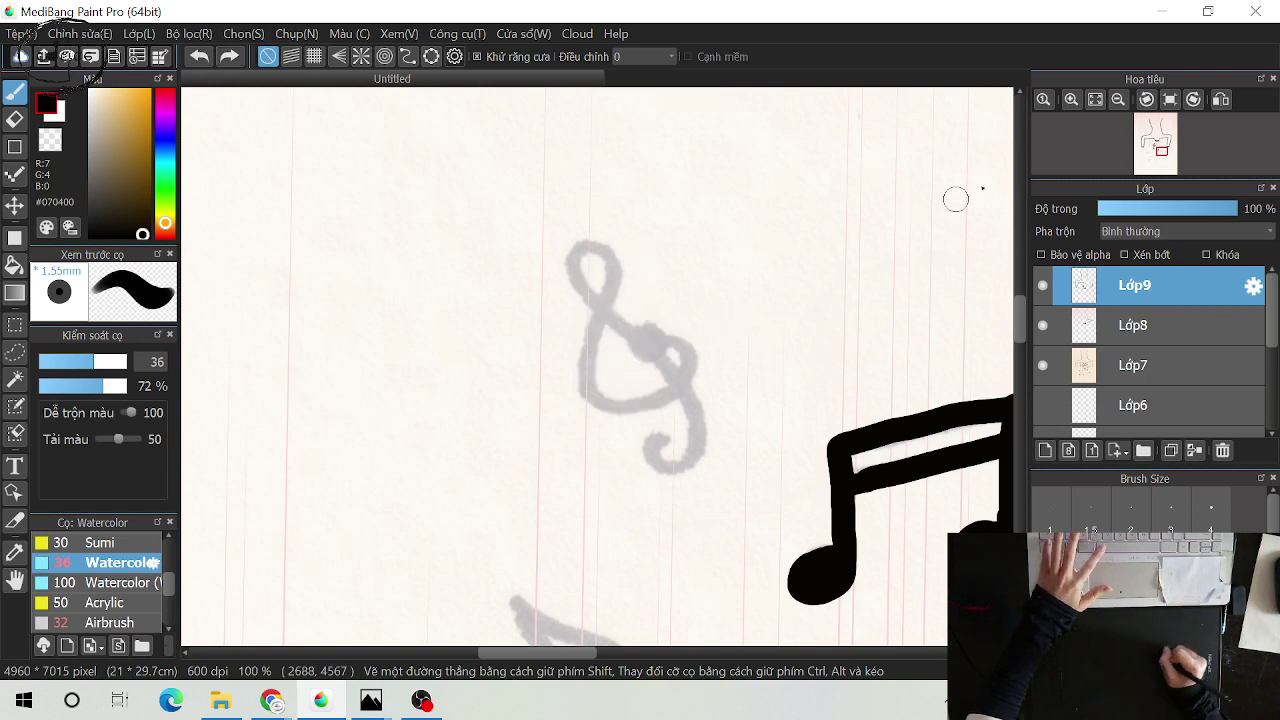
# Rotate the canvas view until the treble clef sketch stands upright
pyautogui.click(1193, 99)
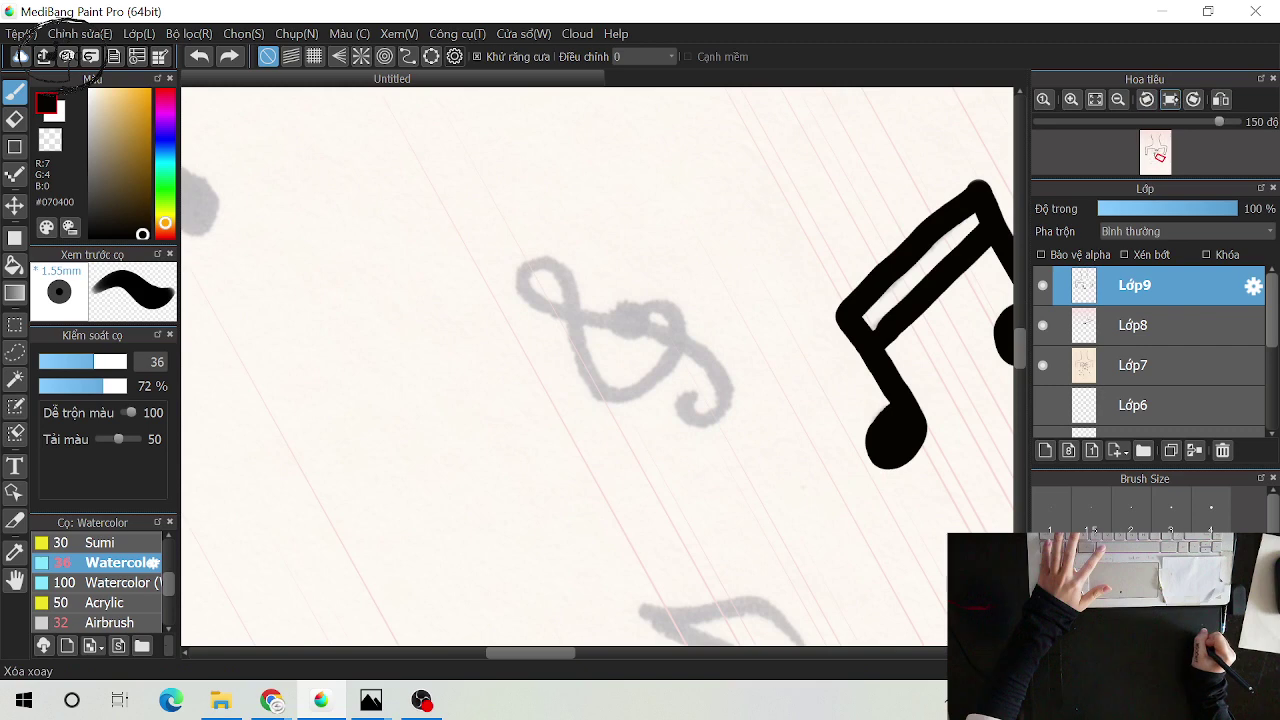
pyautogui.click(1193, 99)
pyautogui.click(1193, 99)
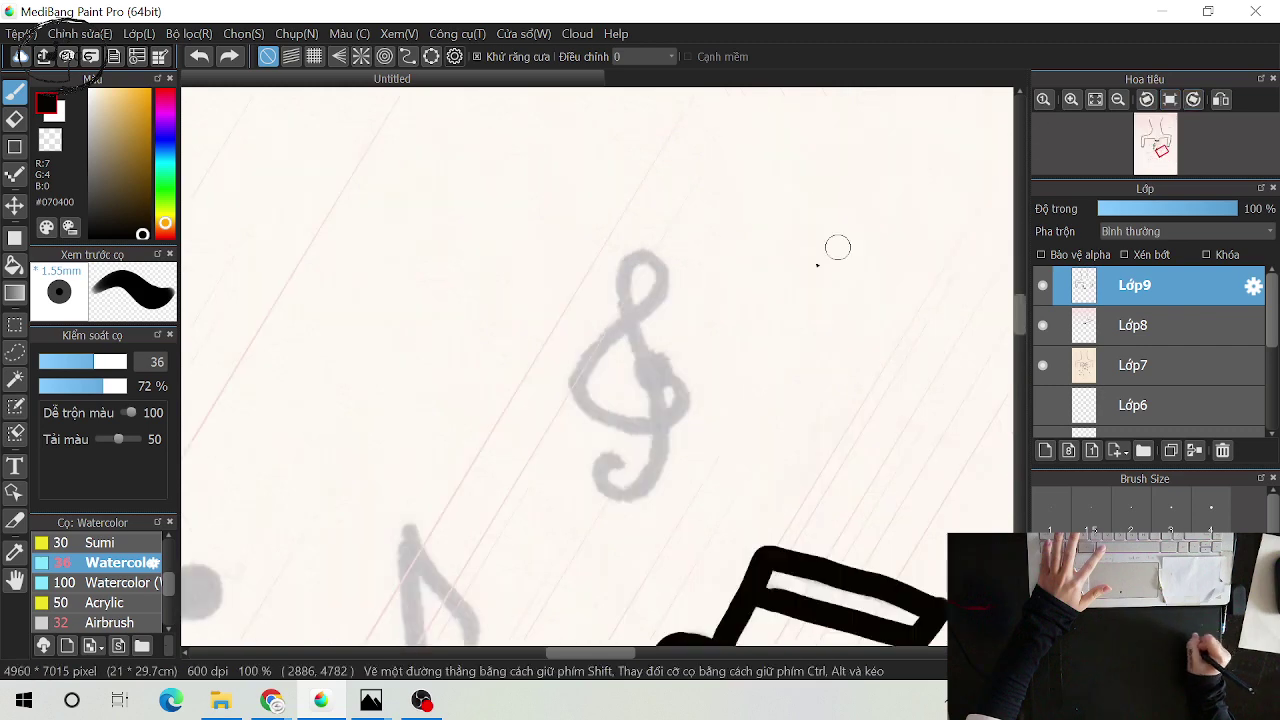
pyautogui.moveTo(640, 378)
pyautogui.mouseDown()
pyautogui.moveTo(617, 355)
pyautogui.moveTo(689, 377)
pyautogui.moveTo(689, 396)
pyautogui.moveTo(652, 426)
pyautogui.moveTo(602, 420)
pyautogui.moveTo(579, 389)
pyautogui.moveTo(632, 273)
pyautogui.moveTo(637, 233)
pyautogui.moveTo(619, 226)
pyautogui.moveTo(608, 229)
pyautogui.moveTo(615, 276)
pyautogui.moveTo(656, 405)
pyautogui.moveTo(657, 468)
pyautogui.moveTo(616, 506)
pyautogui.moveTo(606, 451)
pyautogui.mouseUp()
pyautogui.moveTo(479, 542); pyautogui.dragTo(575, 451)
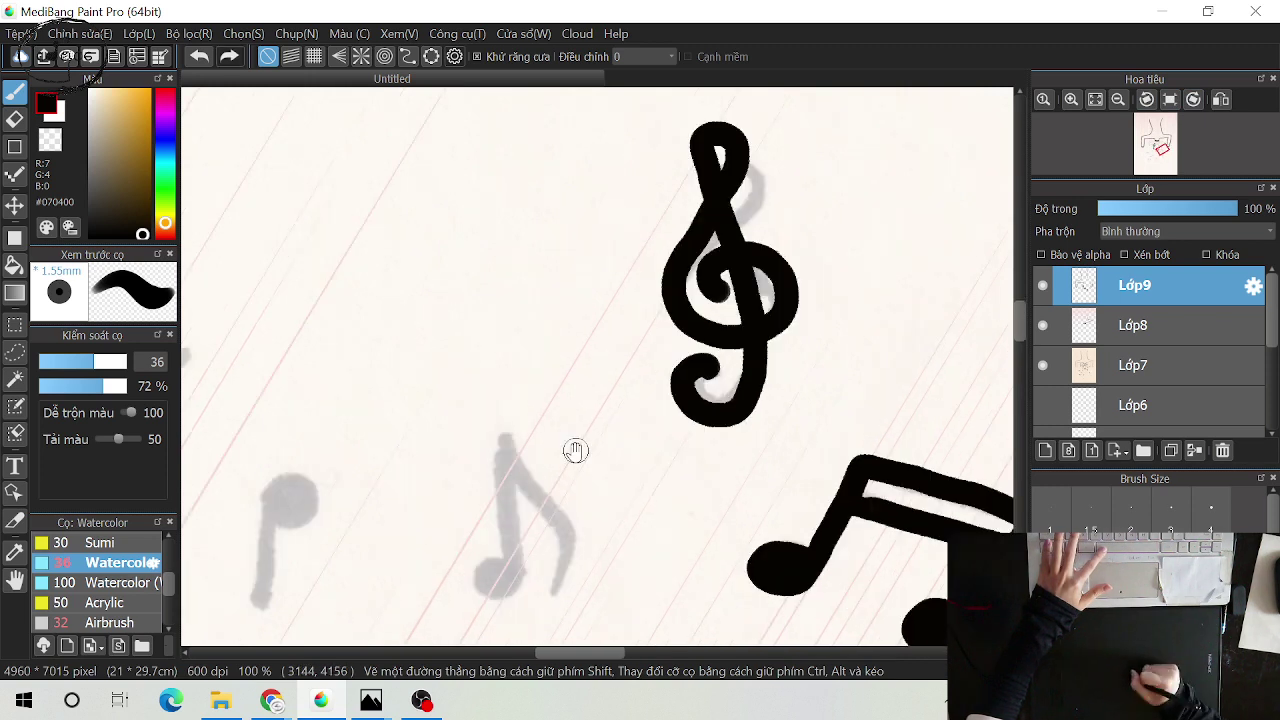
pyautogui.moveTo(516, 505); pyautogui.dragTo(623, 379)
pyautogui.moveTo(606, 451)
pyautogui.mouseDown()
pyautogui.moveTo(586, 457)
pyautogui.moveTo(591, 474)
pyautogui.moveTo(569, 466)
pyautogui.moveTo(591, 457)
pyautogui.moveTo(609, 401)
pyautogui.moveTo(598, 290)
pyautogui.moveTo(653, 366)
pyautogui.moveTo(640, 428)
pyautogui.mouseUp()
pyautogui.moveTo(429, 477); pyautogui.dragTo(601, 377)
pyautogui.moveTo(566, 294)
pyautogui.mouseDown()
pyautogui.moveTo(557, 264)
pyautogui.moveTo(534, 323)
pyautogui.moveTo(531, 427)
pyautogui.mouseUp()
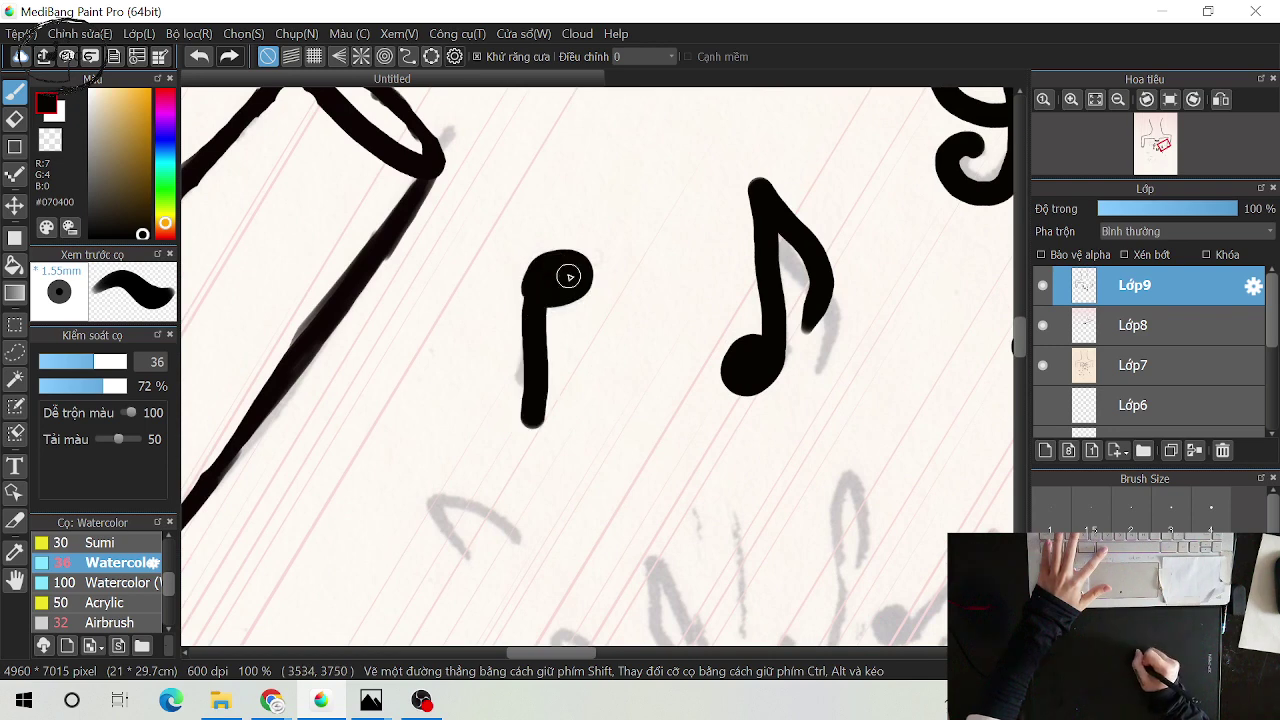
pyautogui.press('ctrl')
pyautogui.hotkey('ctrl', 'z')
pyautogui.hotkey('ctrl', 'z')
pyautogui.hotkey('ctrl', 'z')
pyautogui.hotkey('ctrl', 'z')
pyautogui.hotkey('ctrl', 'z')
pyautogui.hotkey('ctrl', 'z')
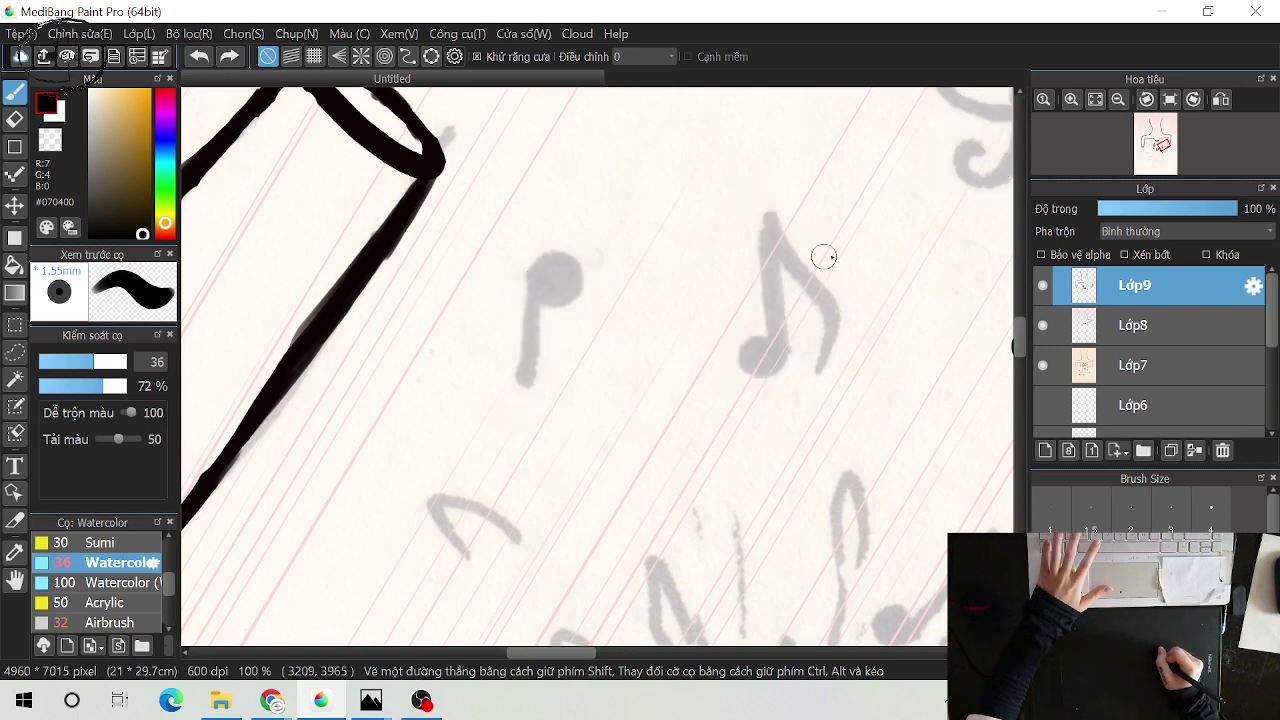
# Ink the treble clef beside the upright beamed pair, with its top loop, inner spiral and curled tail
pyautogui.moveTo(824, 257); pyautogui.dragTo(513, 553)
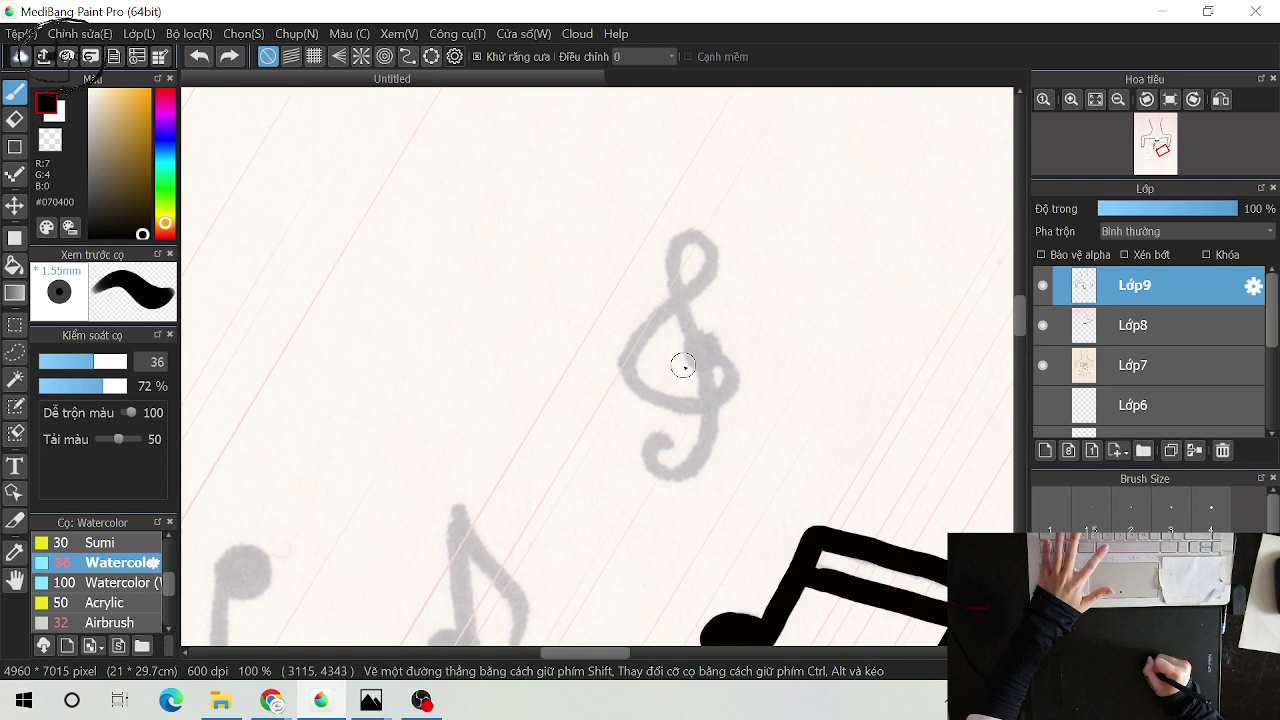
pyautogui.moveTo(661, 358)
pyautogui.mouseDown()
pyautogui.moveTo(731, 374)
pyautogui.moveTo(628, 309)
pyautogui.moveTo(642, 268)
pyautogui.moveTo(619, 207)
pyautogui.moveTo(695, 416)
pyautogui.moveTo(689, 455)
pyautogui.moveTo(648, 448)
pyautogui.mouseUp()
# Ink the flagged note near the treble clef and the upside-down flagless note beside the arm tube's open end
pyautogui.moveTo(410, 549); pyautogui.dragTo(540, 471)
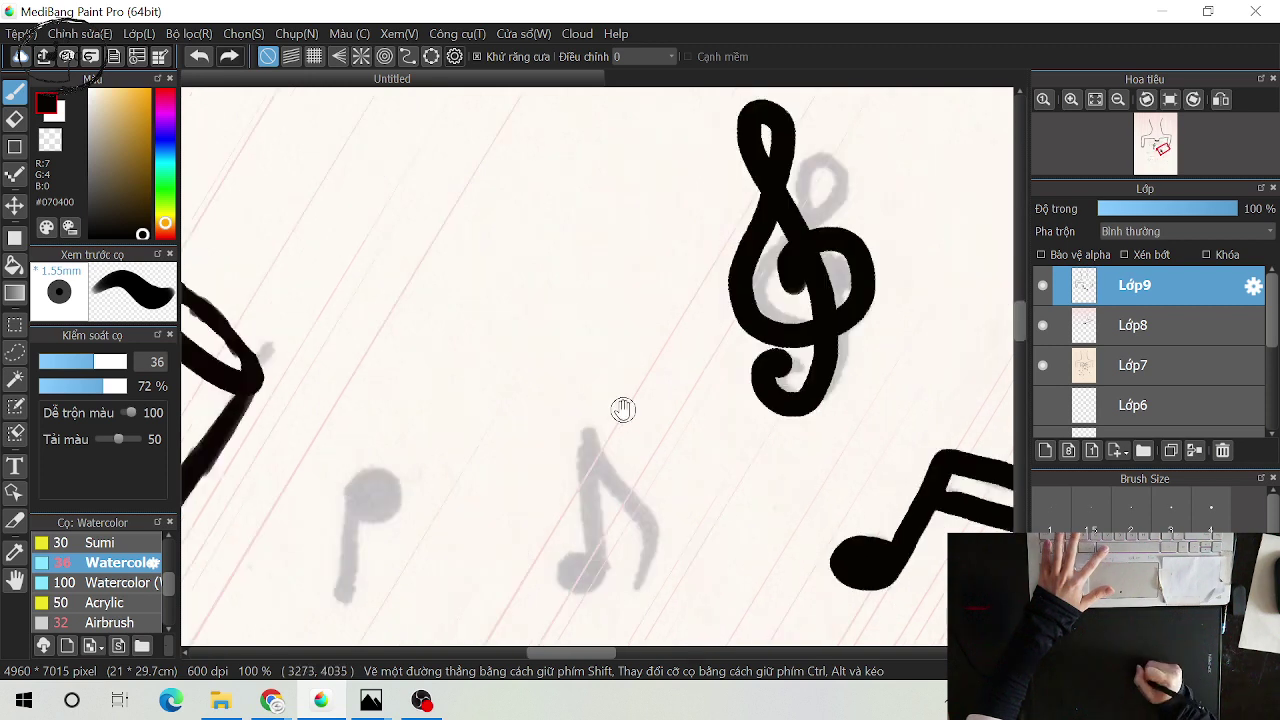
pyautogui.moveTo(623, 409)
pyautogui.mouseDown()
pyautogui.moveTo(671, 391)
pyautogui.moveTo(634, 357)
pyautogui.mouseUp()
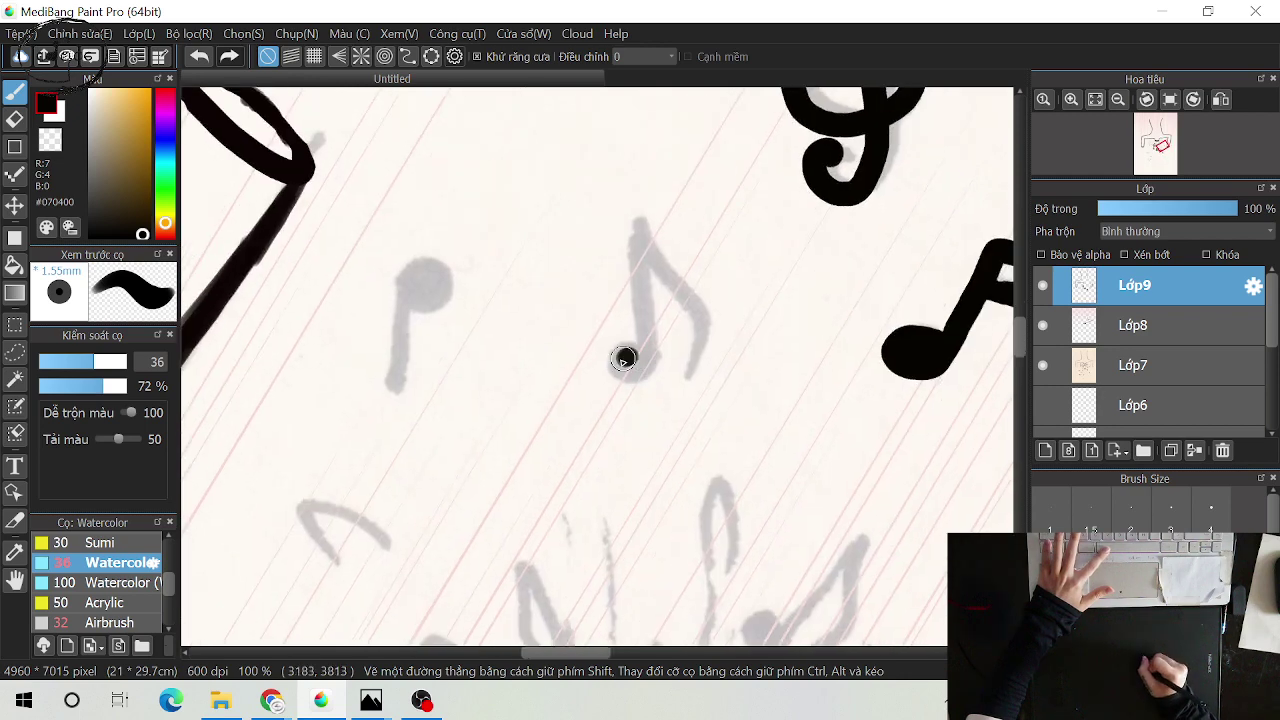
pyautogui.moveTo(624, 358); pyautogui.dragTo(625, 357)
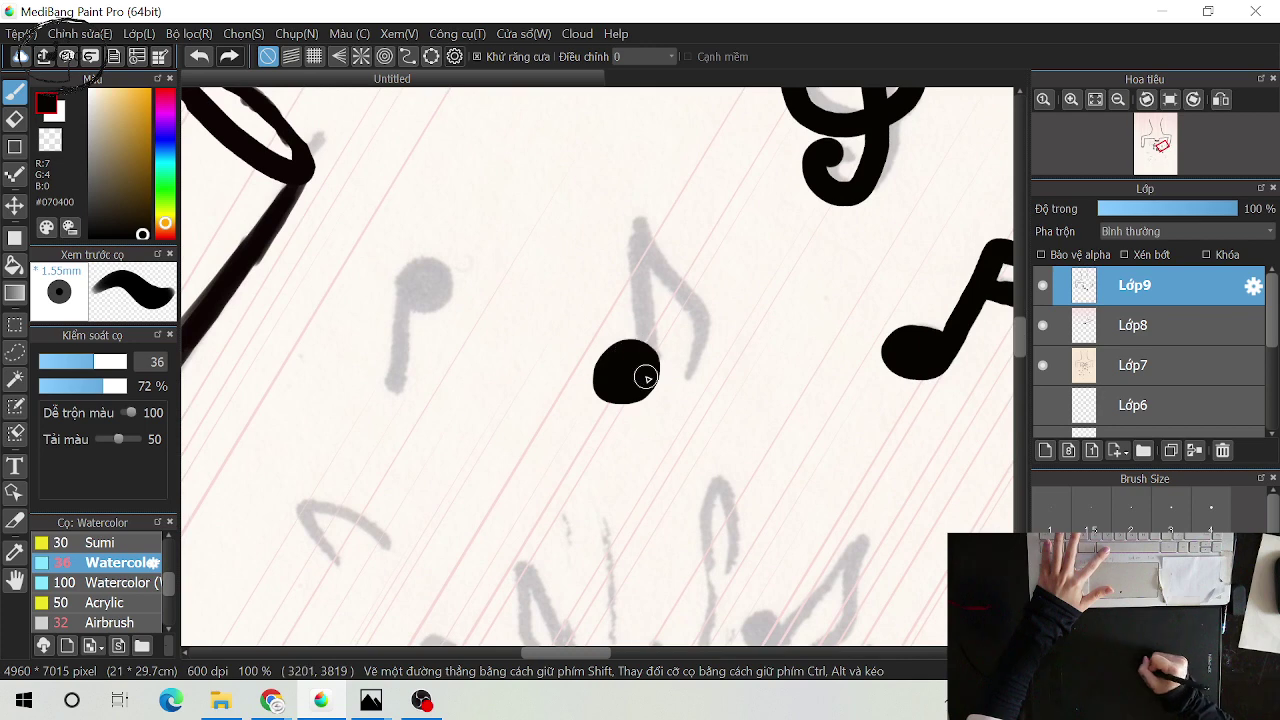
pyautogui.moveTo(646, 378)
pyautogui.mouseDown()
pyautogui.moveTo(625, 206)
pyautogui.moveTo(694, 263)
pyautogui.moveTo(676, 328)
pyautogui.mouseUp()
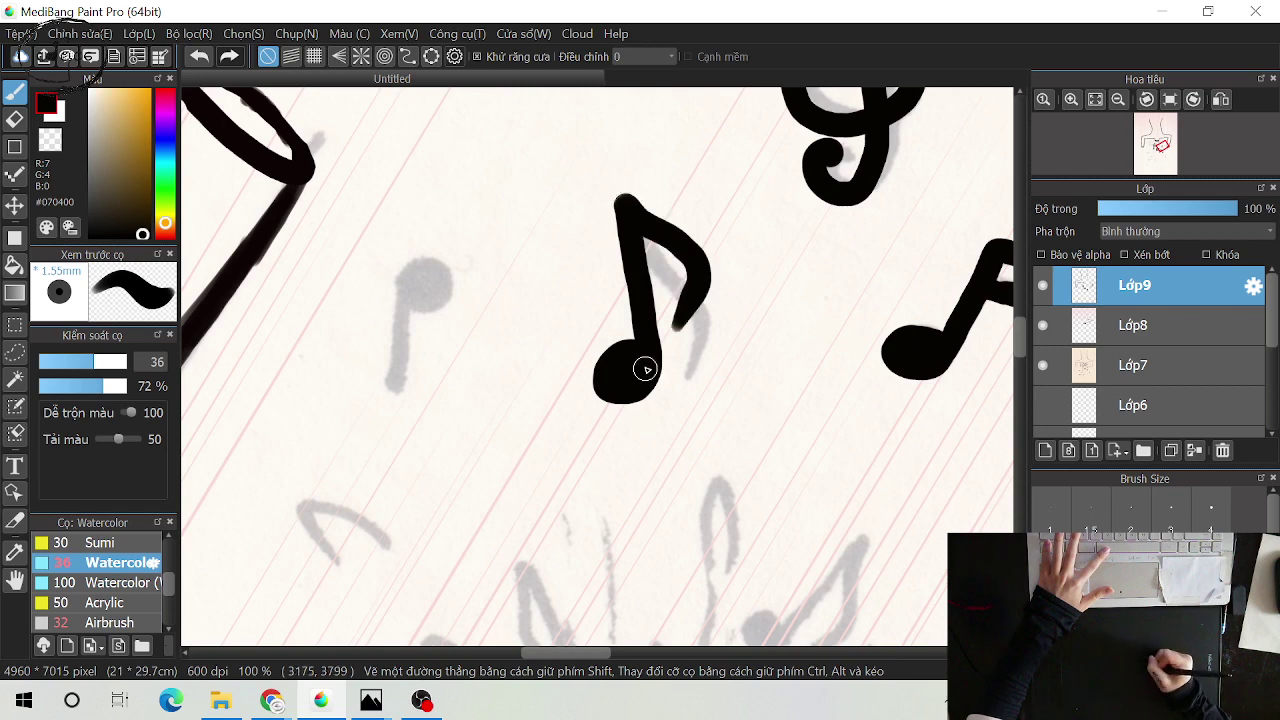
pyautogui.moveTo(645, 369); pyautogui.dragTo(902, 373)
pyautogui.moveTo(674, 278)
pyautogui.mouseDown()
pyautogui.moveTo(658, 317)
pyautogui.moveTo(664, 420)
pyautogui.mouseUp()
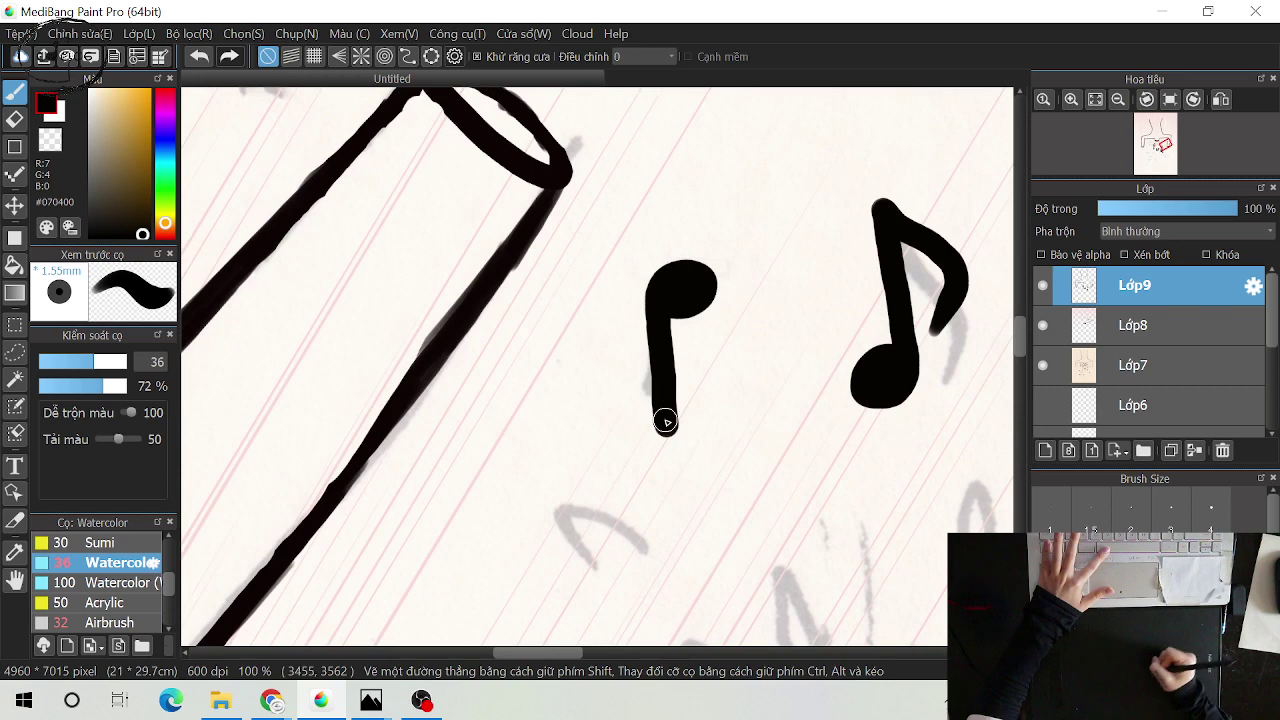
pyautogui.moveTo(665, 420); pyautogui.dragTo(397, 87)
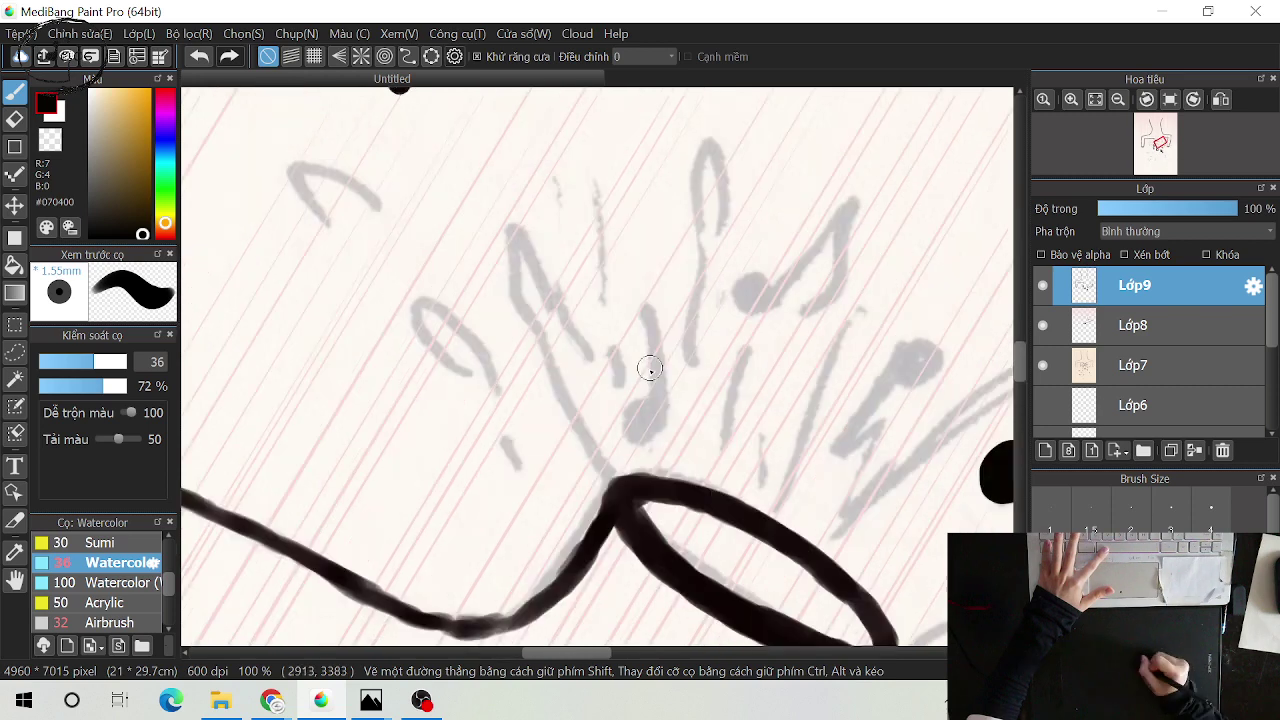
pyautogui.moveTo(649, 366); pyautogui.dragTo(604, 321)
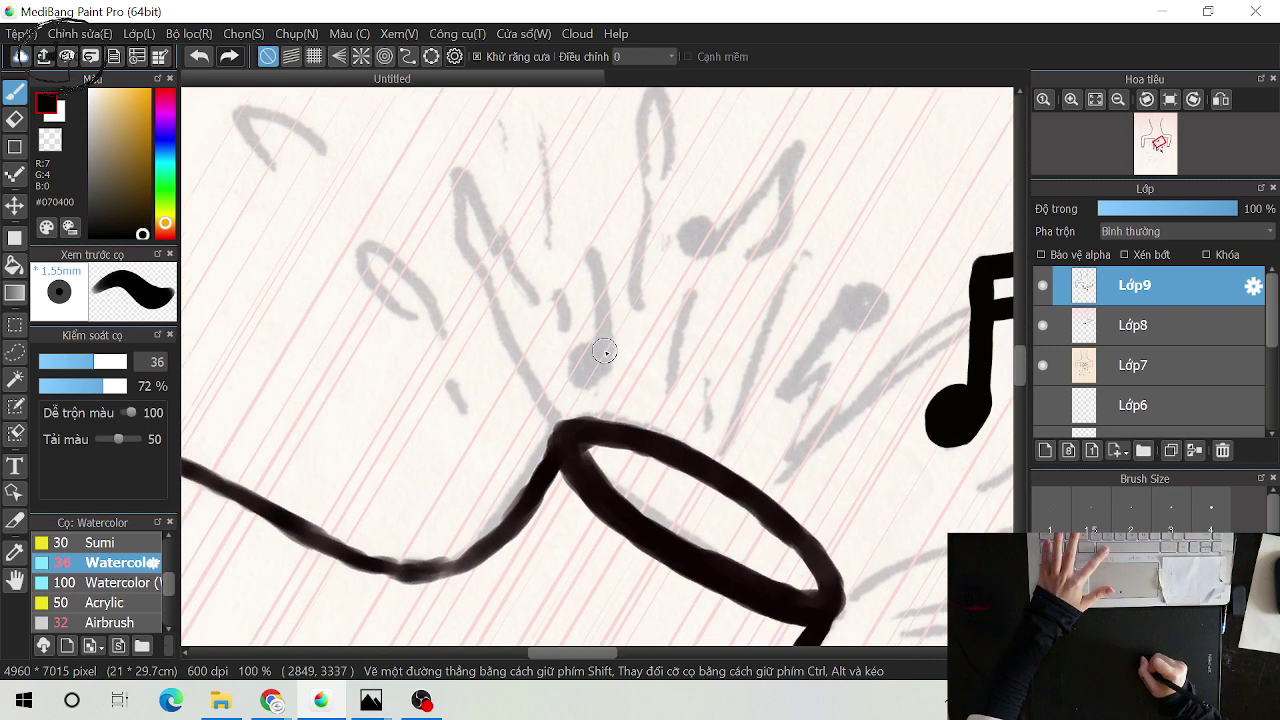
pyautogui.moveTo(604, 351)
pyautogui.mouseDown()
pyautogui.moveTo(571, 375)
pyautogui.moveTo(585, 381)
pyautogui.moveTo(597, 369)
pyautogui.moveTo(574, 359)
pyautogui.moveTo(585, 370)
pyautogui.moveTo(600, 352)
pyautogui.moveTo(592, 238)
pyautogui.mouseUp()
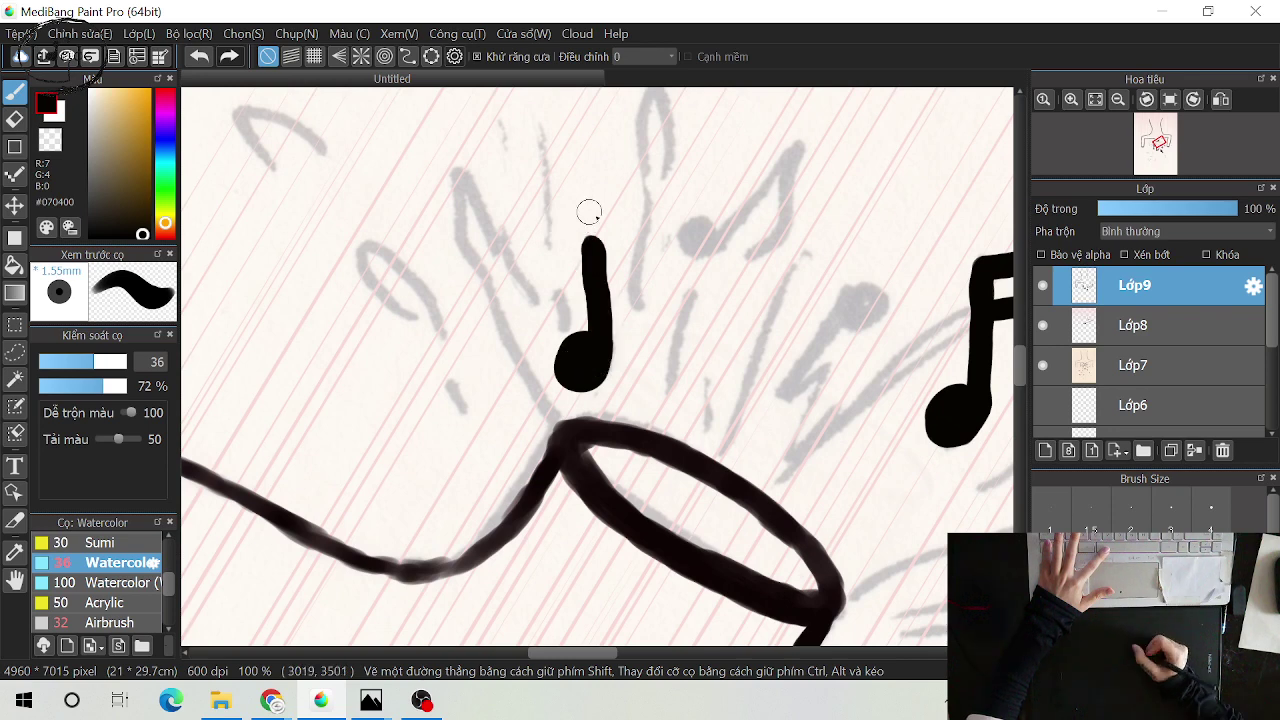
pyautogui.press('ctrl')
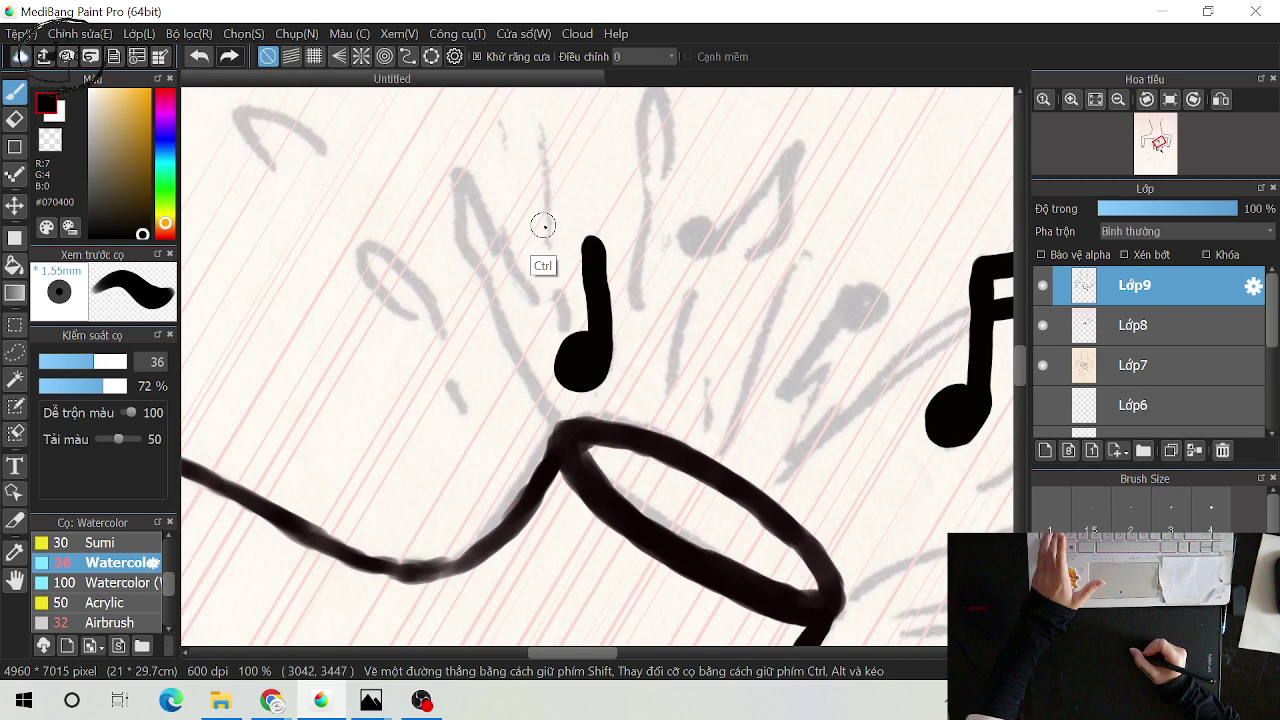
pyautogui.hotkey('ctrl', 'z')
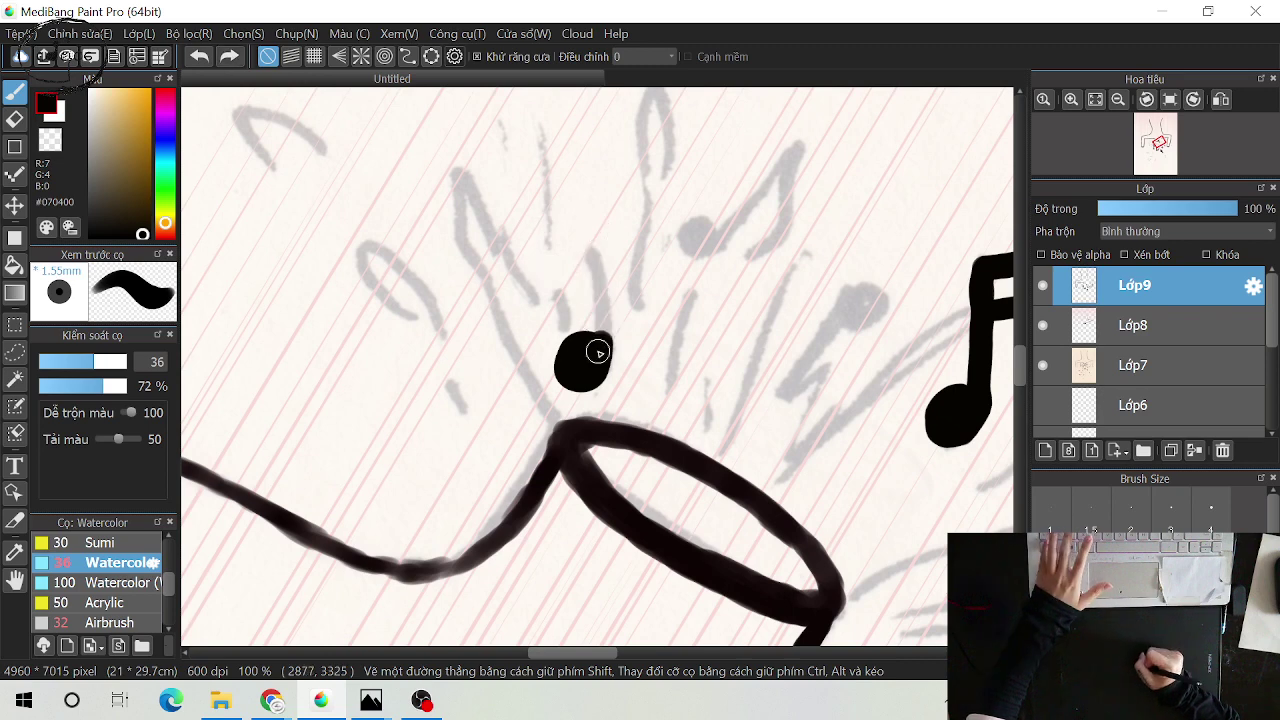
pyautogui.moveTo(597, 349); pyautogui.dragTo(593, 230)
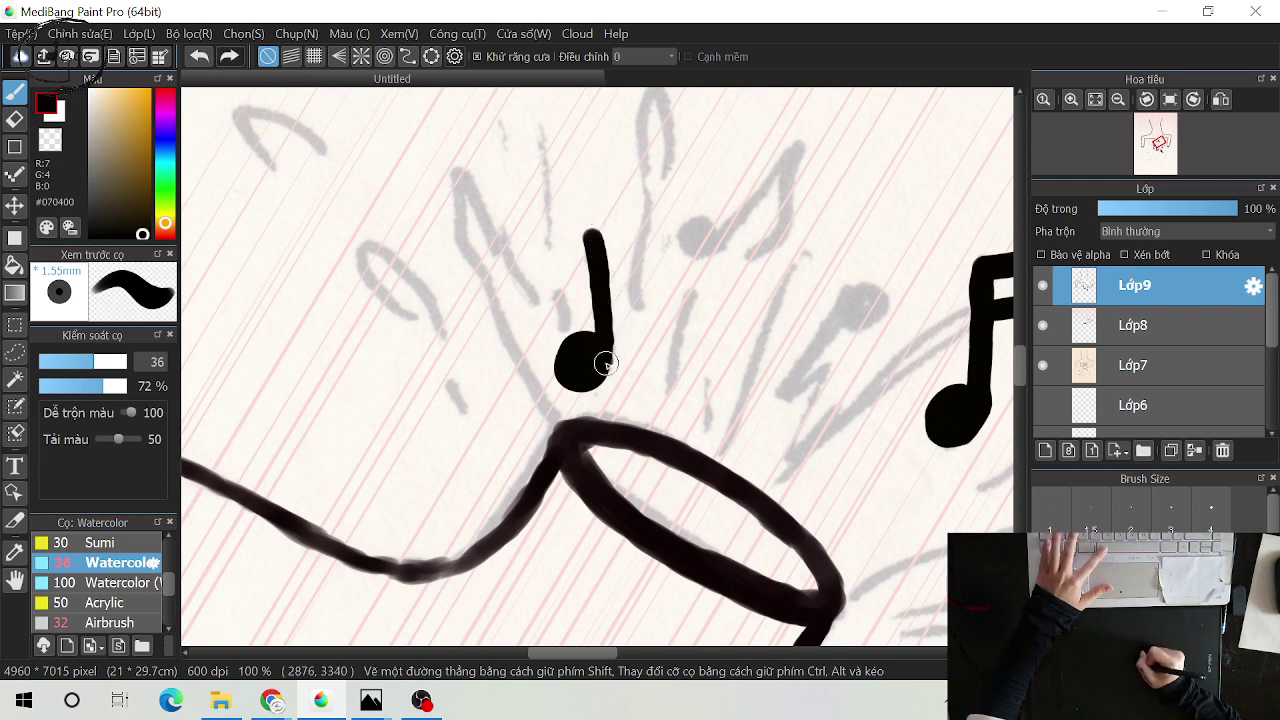
pyautogui.moveTo(607, 366)
pyautogui.mouseDown()
pyautogui.moveTo(568, 383)
pyautogui.moveTo(565, 366)
pyautogui.moveTo(590, 348)
pyautogui.mouseUp()
pyautogui.hotkey('ctrl', 'z')
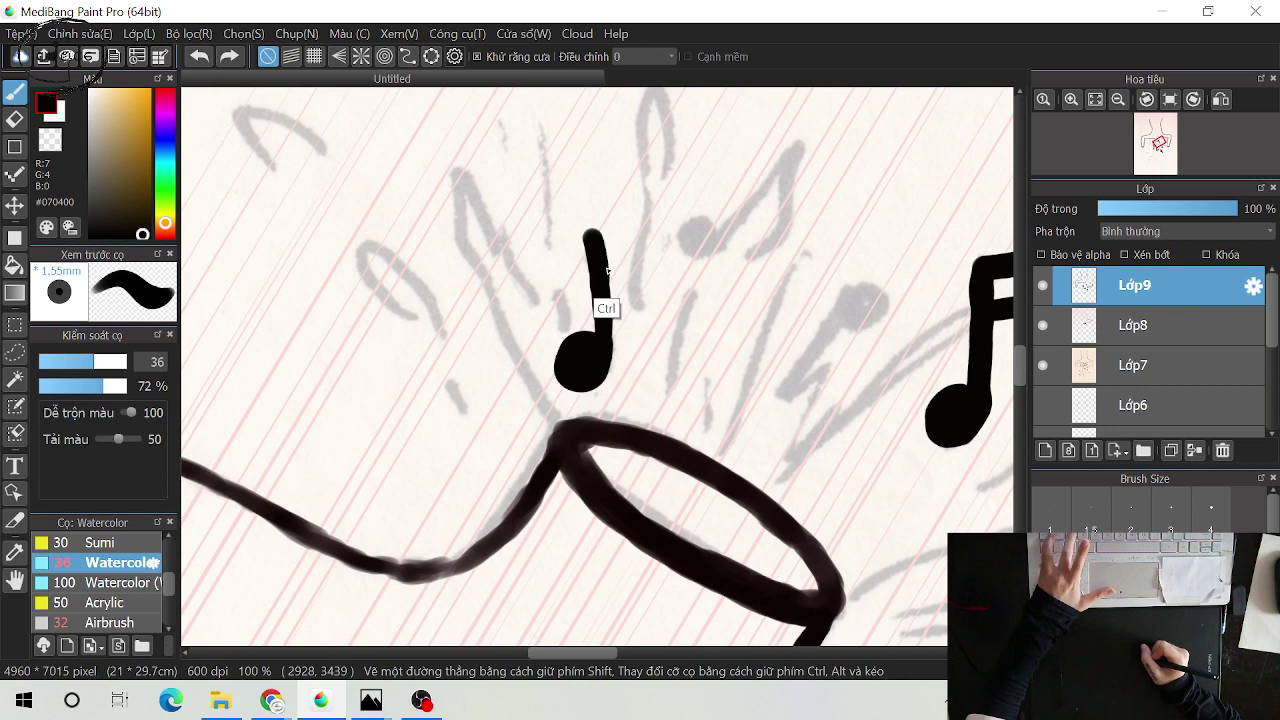
pyautogui.hotkey('ctrl', 'z')
# Ink the small flagless note just above the rim of the neck opening, with a compact filled head and stem
pyautogui.moveTo(586, 354)
pyautogui.mouseDown()
pyautogui.moveTo(578, 376)
pyautogui.moveTo(600, 340)
pyautogui.moveTo(603, 246)
pyautogui.mouseUp()
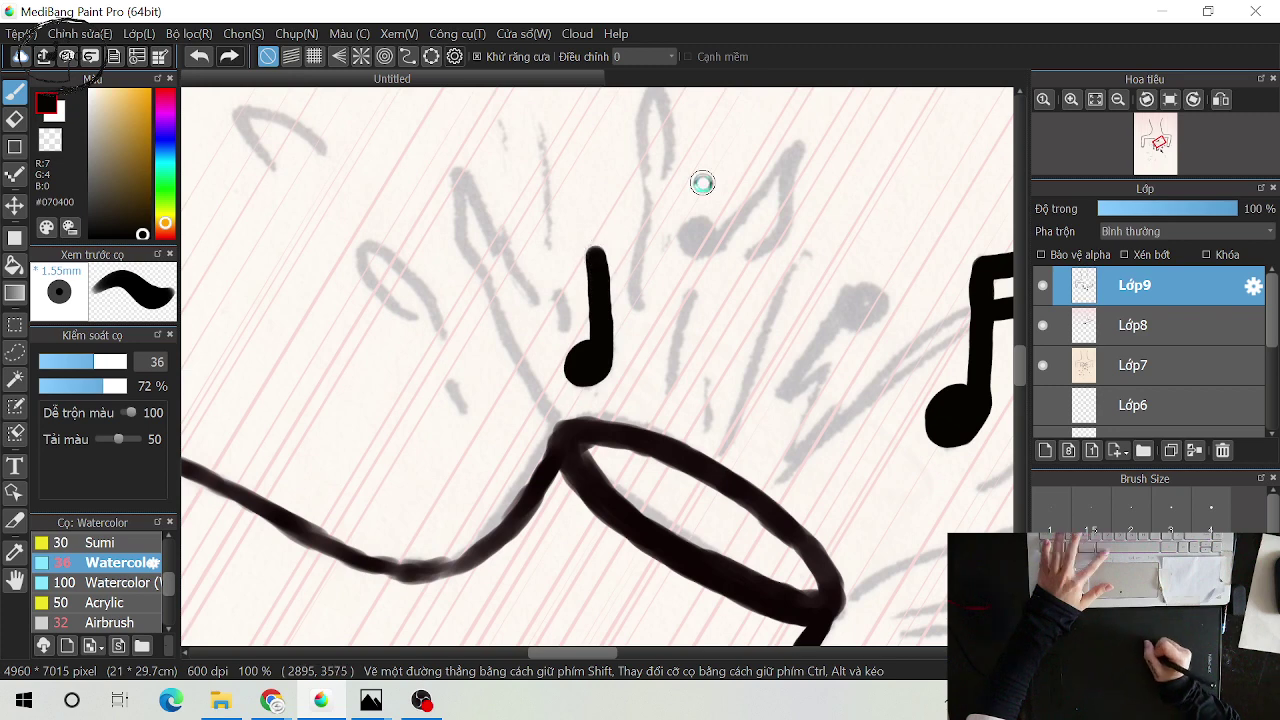
# Ink the flagged note above the small flagless note, with a filled head, slanted stem and curved flag
pyautogui.moveTo(815, 90); pyautogui.dragTo(728, 166)
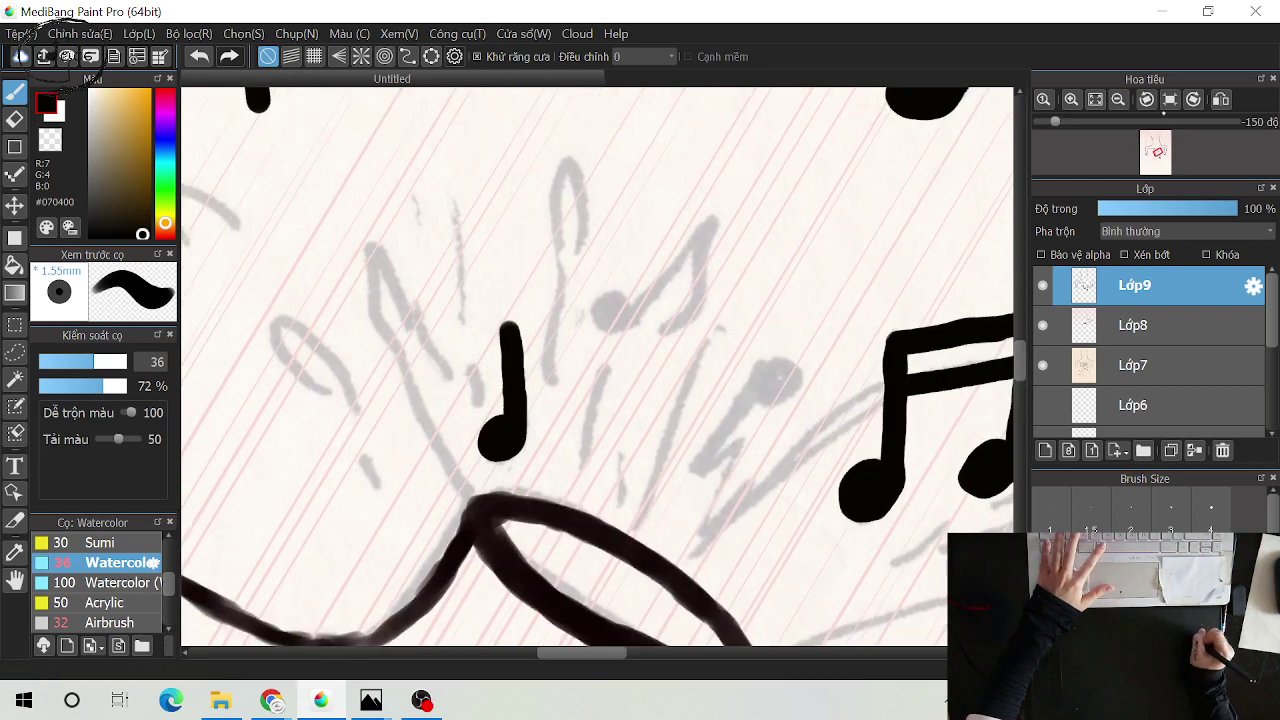
pyautogui.click(1147, 99)
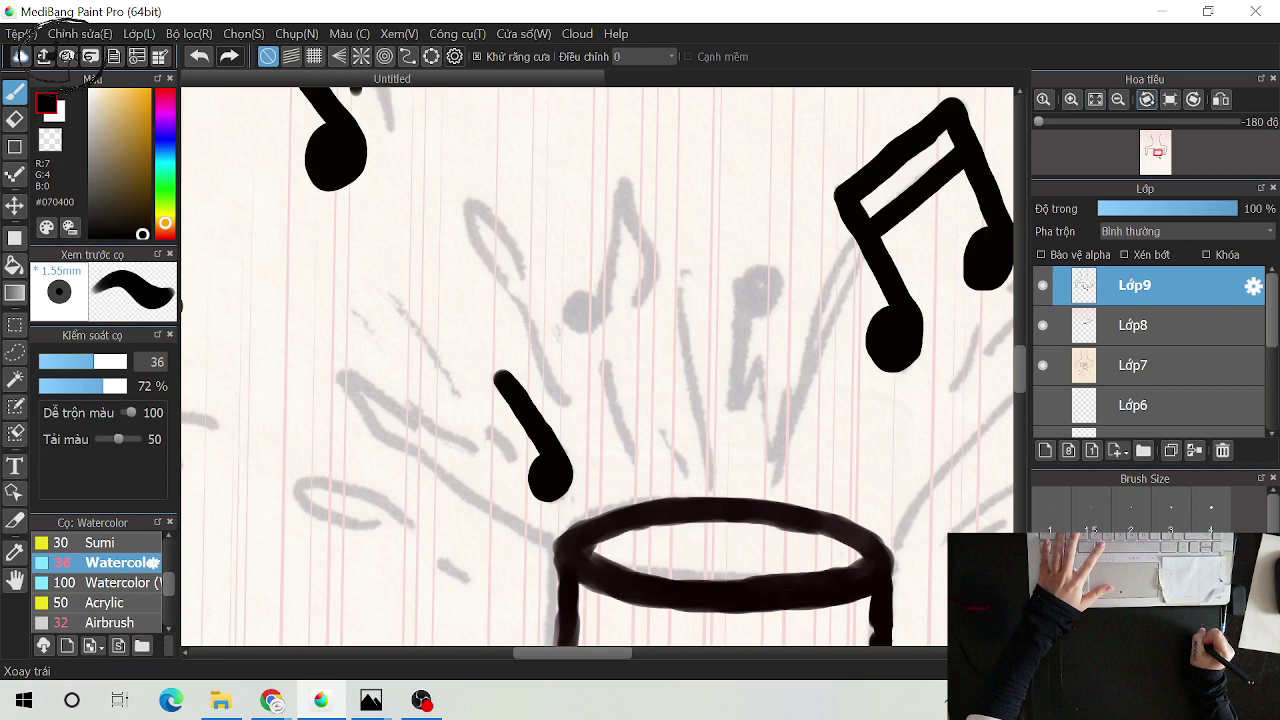
pyautogui.click(1147, 99)
pyautogui.click(1147, 99)
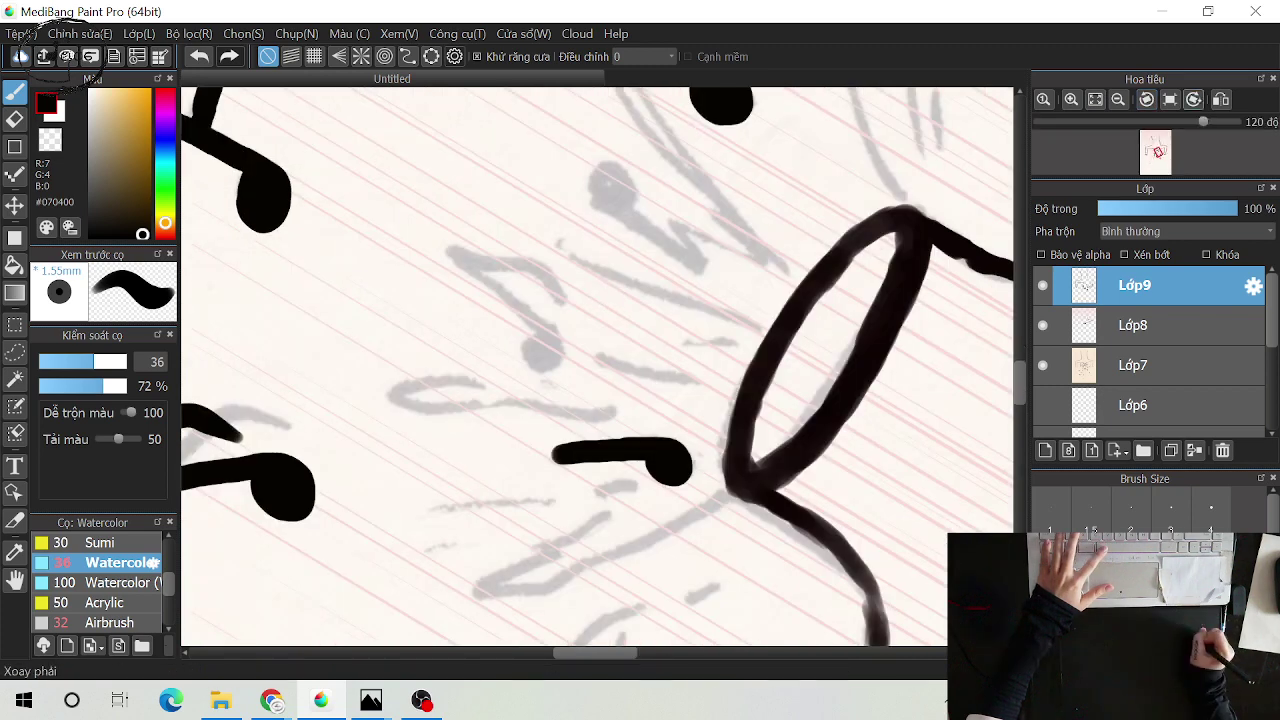
pyautogui.click(1147, 99)
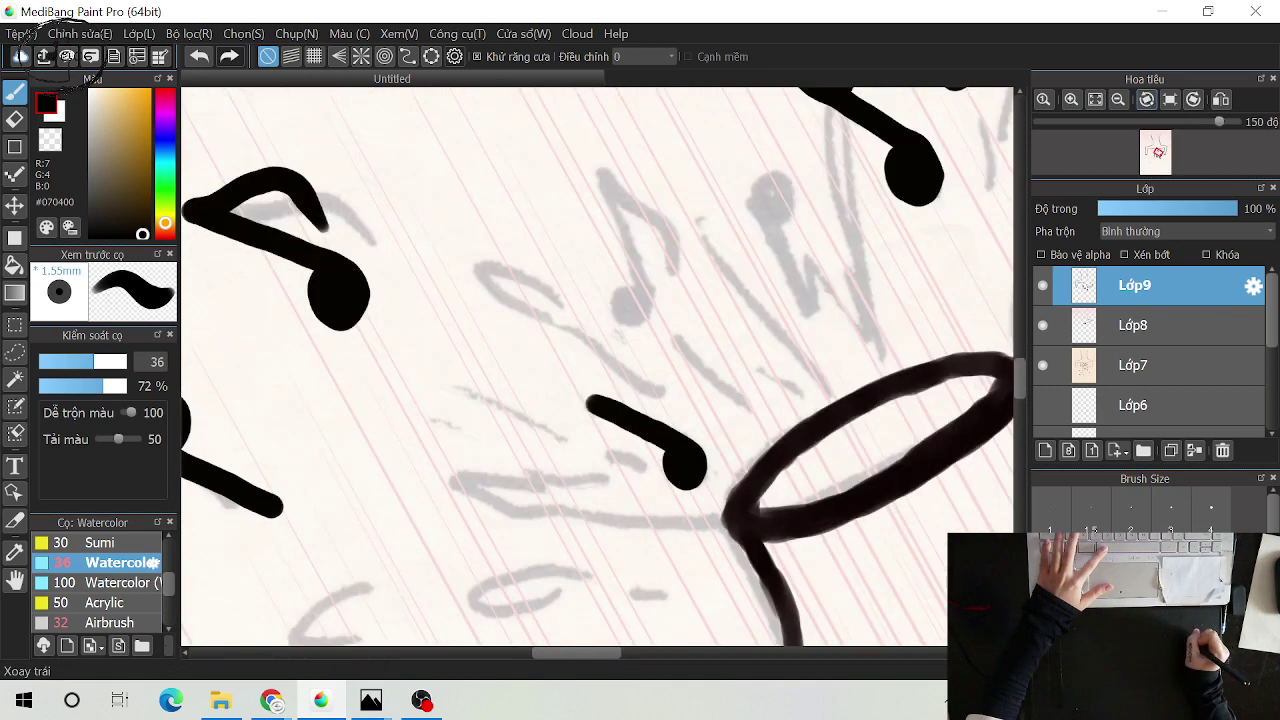
pyautogui.click(1147, 99)
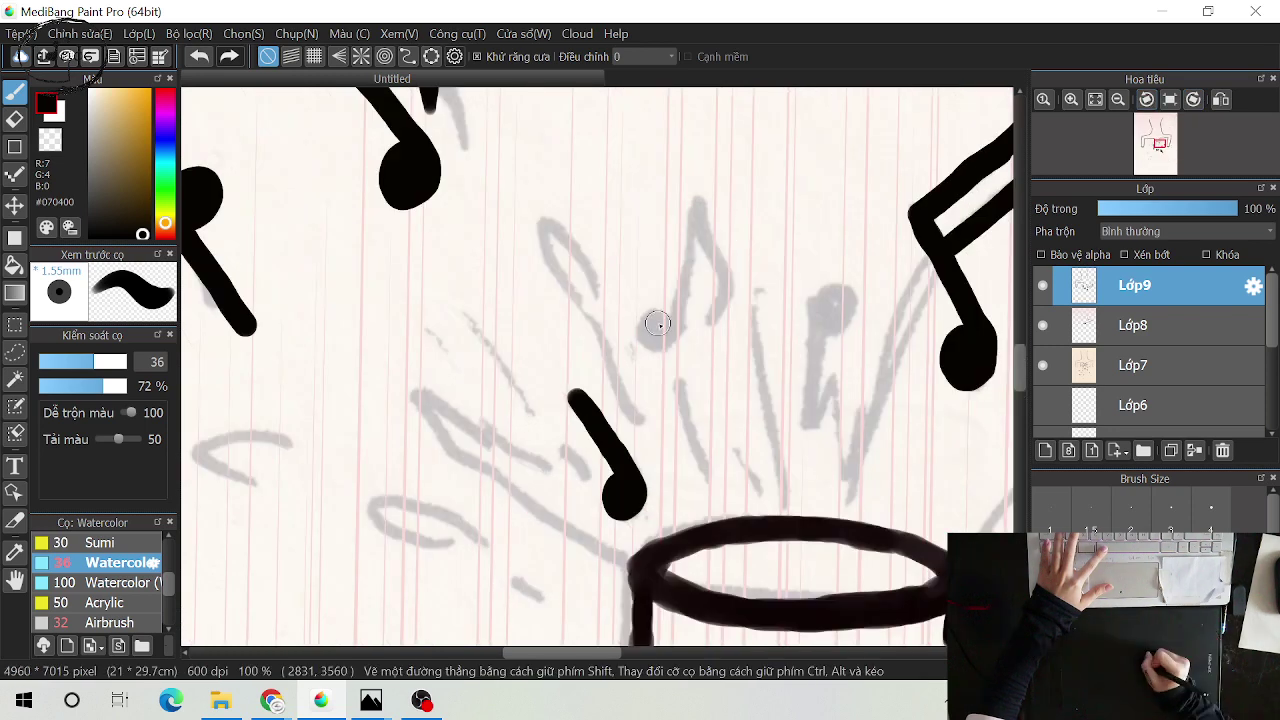
pyautogui.moveTo(657, 323); pyautogui.dragTo(628, 339)
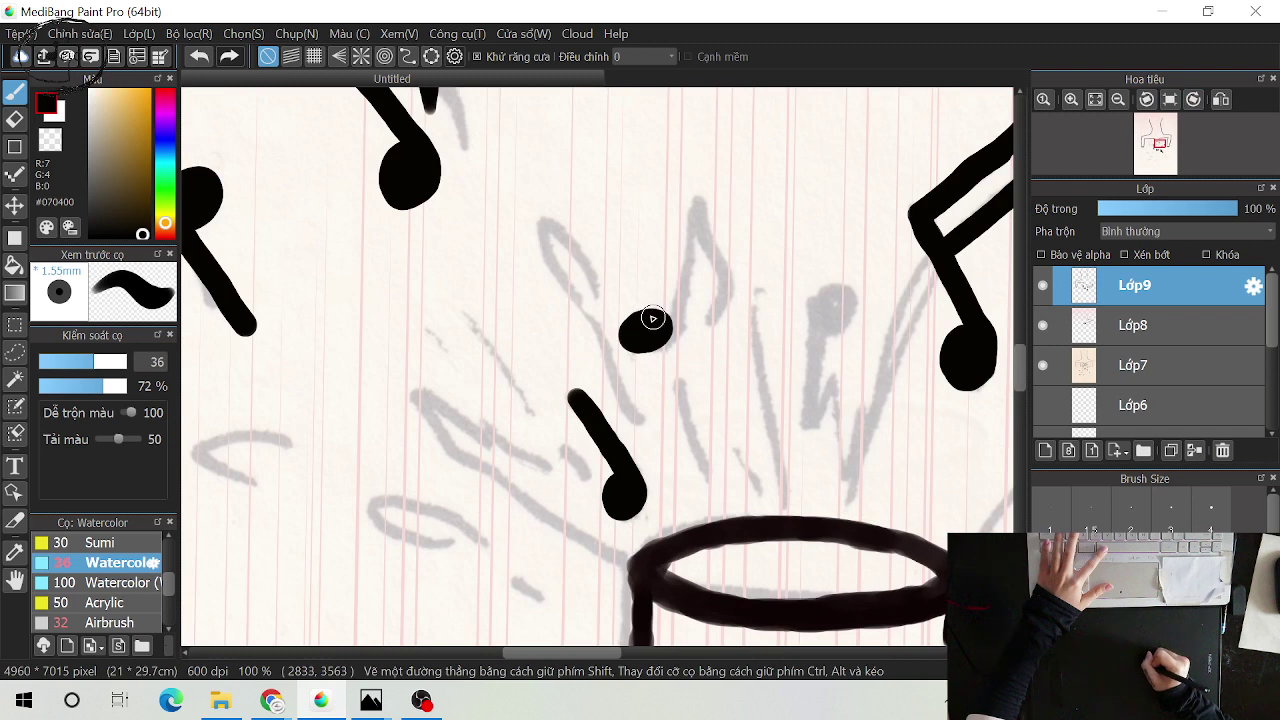
pyautogui.moveTo(667, 324); pyautogui.dragTo(636, 342)
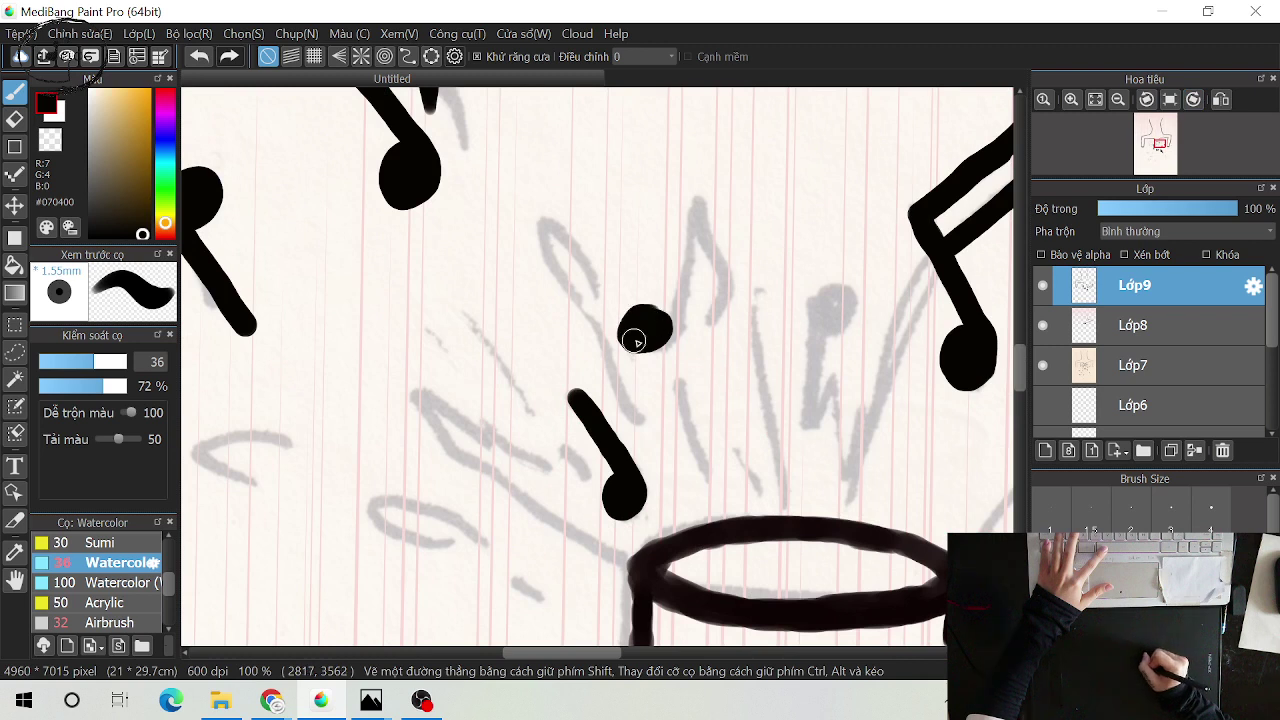
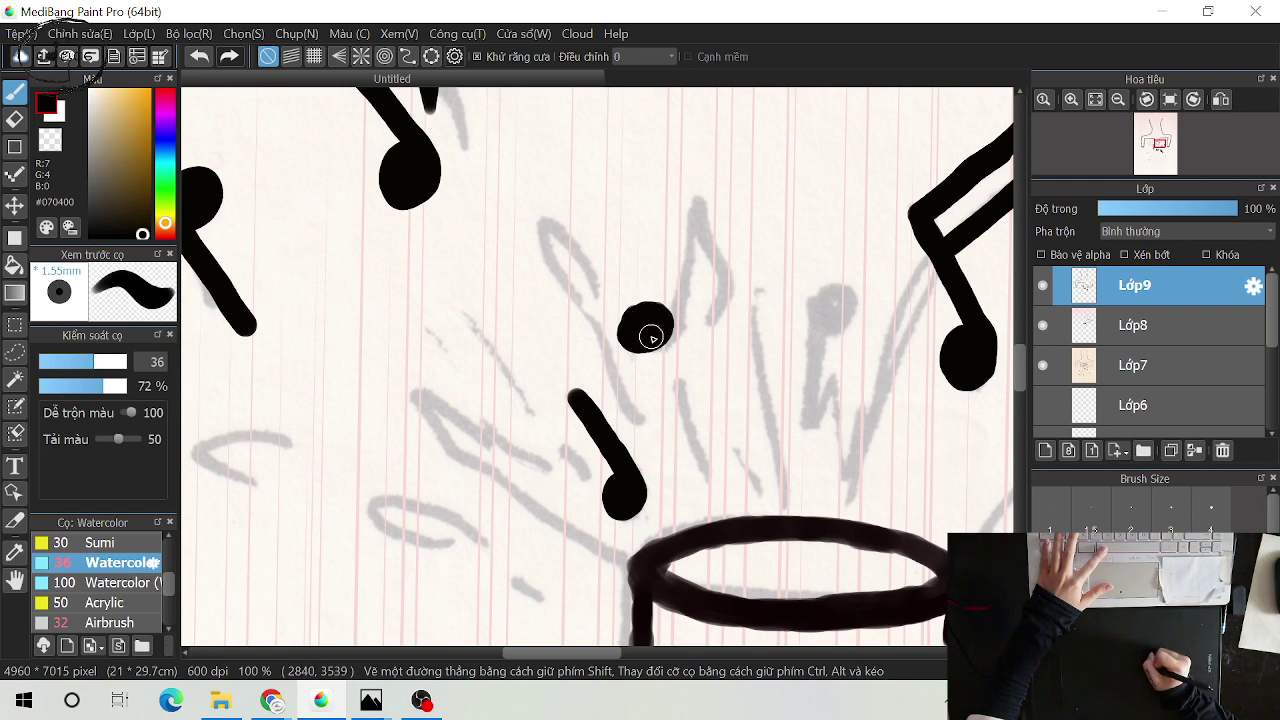
pyautogui.moveTo(651, 337)
pyautogui.mouseDown()
pyautogui.moveTo(703, 197)
pyautogui.moveTo(723, 243)
pyautogui.moveTo(700, 320)
pyautogui.mouseUp()
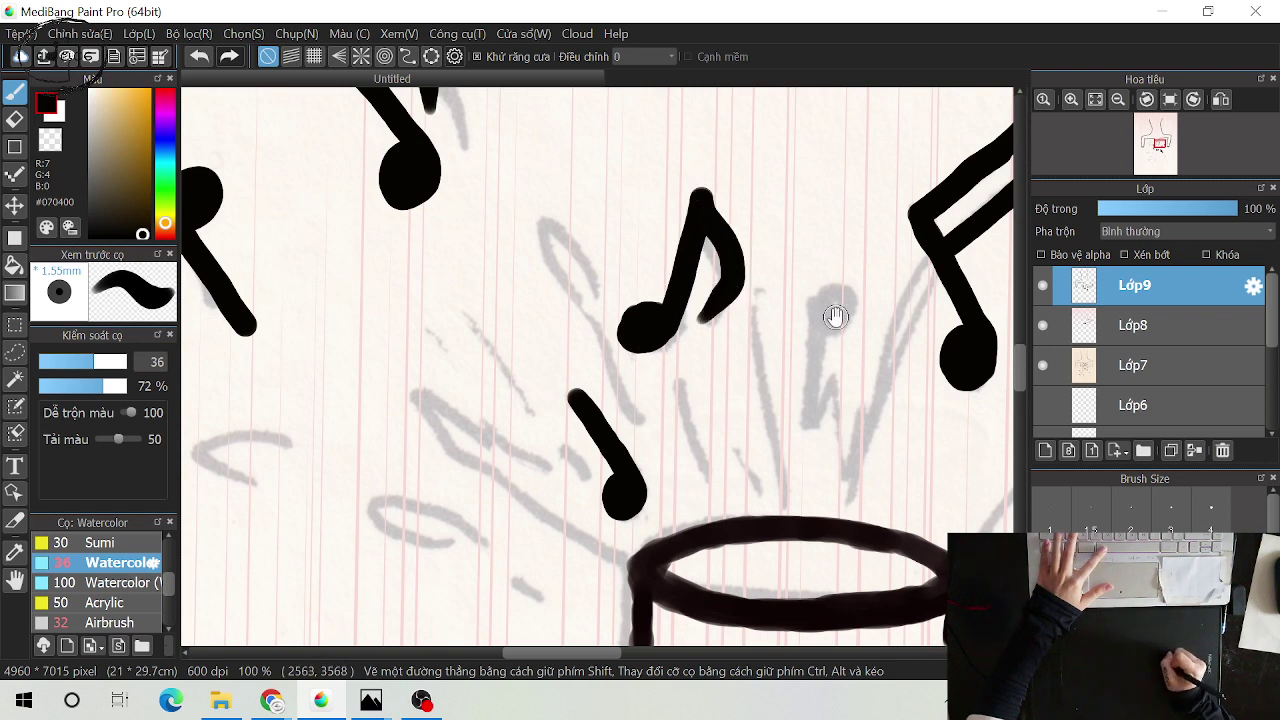
# Ink the upside-down flagless note between the flagged note and the slanted beamed pair, with a filled head and stem
pyautogui.moveTo(836, 316)
pyautogui.mouseDown()
pyautogui.moveTo(761, 274)
pyautogui.moveTo(706, 280)
pyautogui.moveTo(725, 263)
pyautogui.moveTo(707, 265)
pyautogui.moveTo(693, 398)
pyautogui.mouseUp()
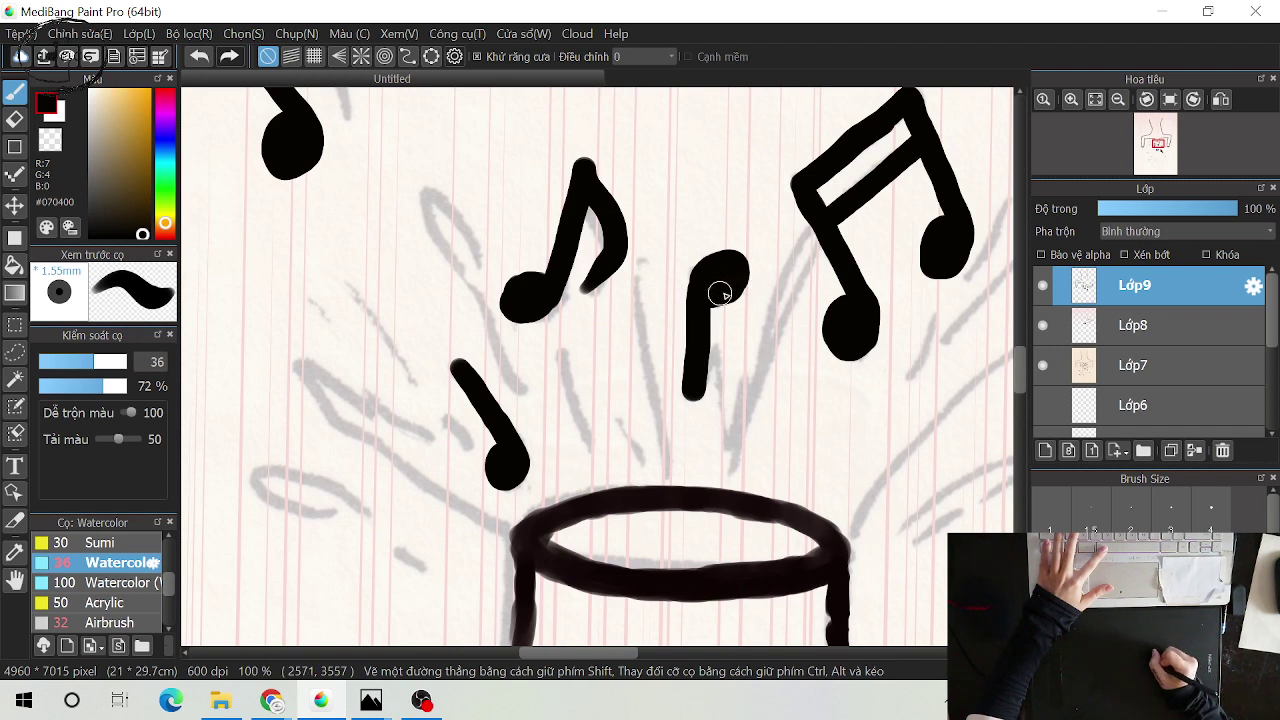
pyautogui.moveTo(714, 293); pyautogui.dragTo(740, 269)
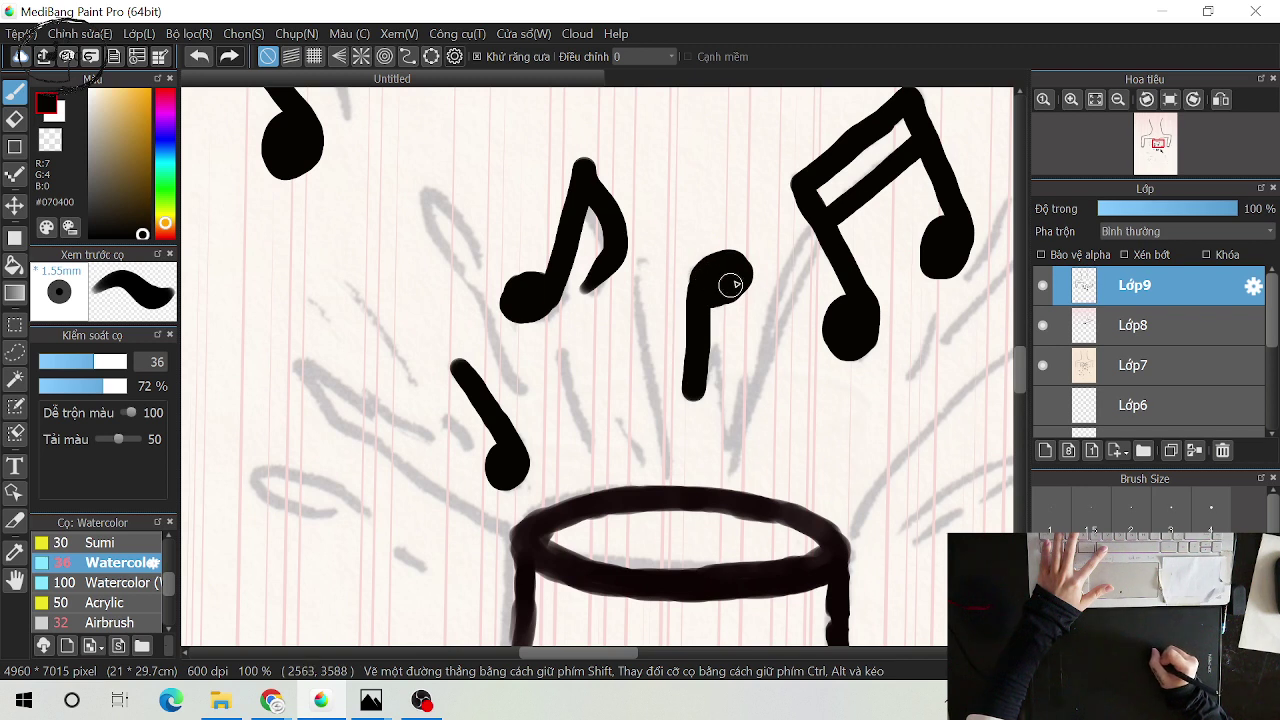
# Round out the filled head of the upside-down flagless note beside the slanted beamed pair
pyautogui.moveTo(738, 296)
pyautogui.mouseDown()
pyautogui.moveTo(709, 297)
pyautogui.moveTo(734, 282)
pyautogui.moveTo(752, 290)
pyautogui.mouseUp()
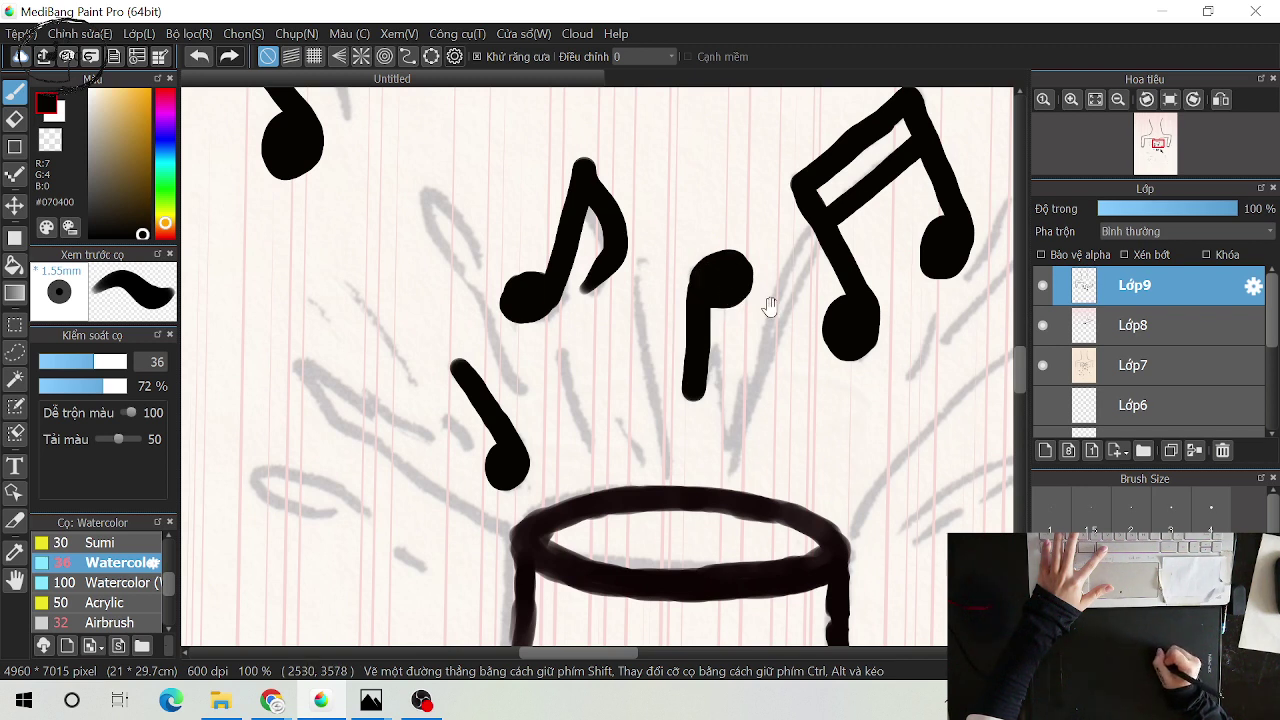
# Ink the upside-down flagged note beyond the slanted beamed pair, with a filled head, straight stem and curved flag
pyautogui.moveTo(912, 280)
pyautogui.mouseDown()
pyautogui.moveTo(705, 287)
pyautogui.moveTo(671, 304)
pyautogui.mouseUp()
pyautogui.moveTo(891, 382); pyautogui.dragTo(694, 308)
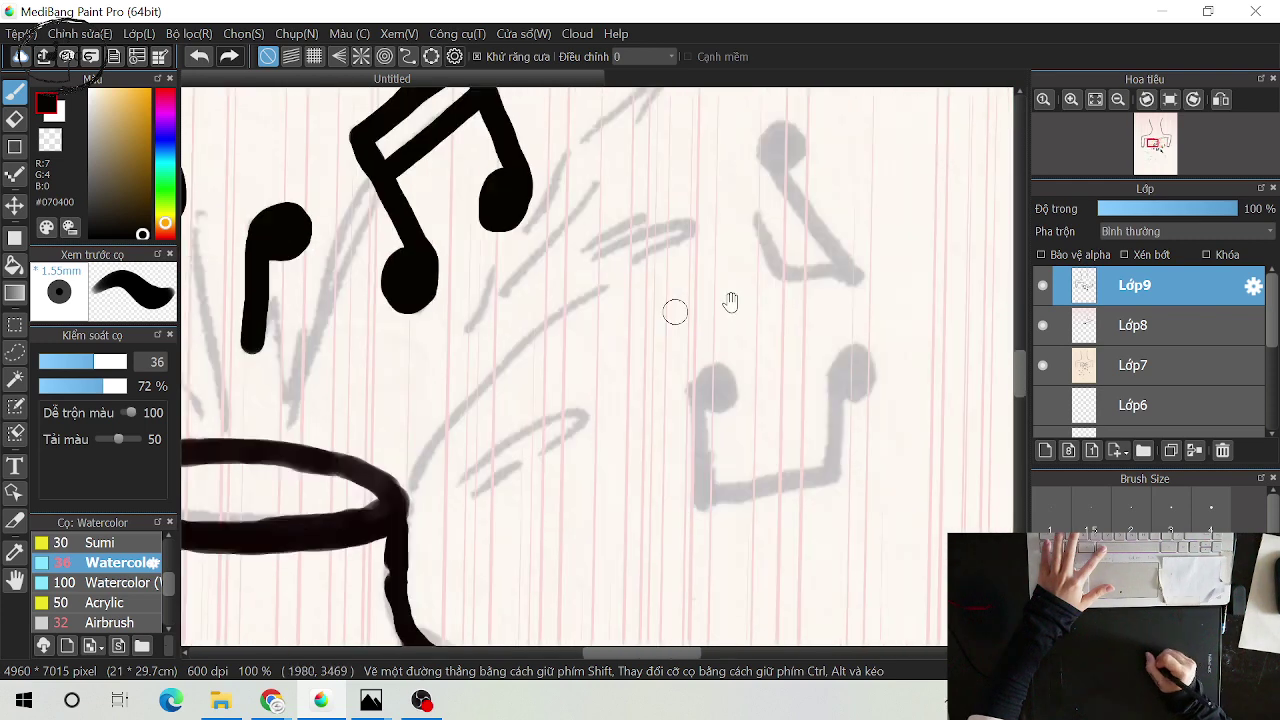
pyautogui.click(1193, 99)
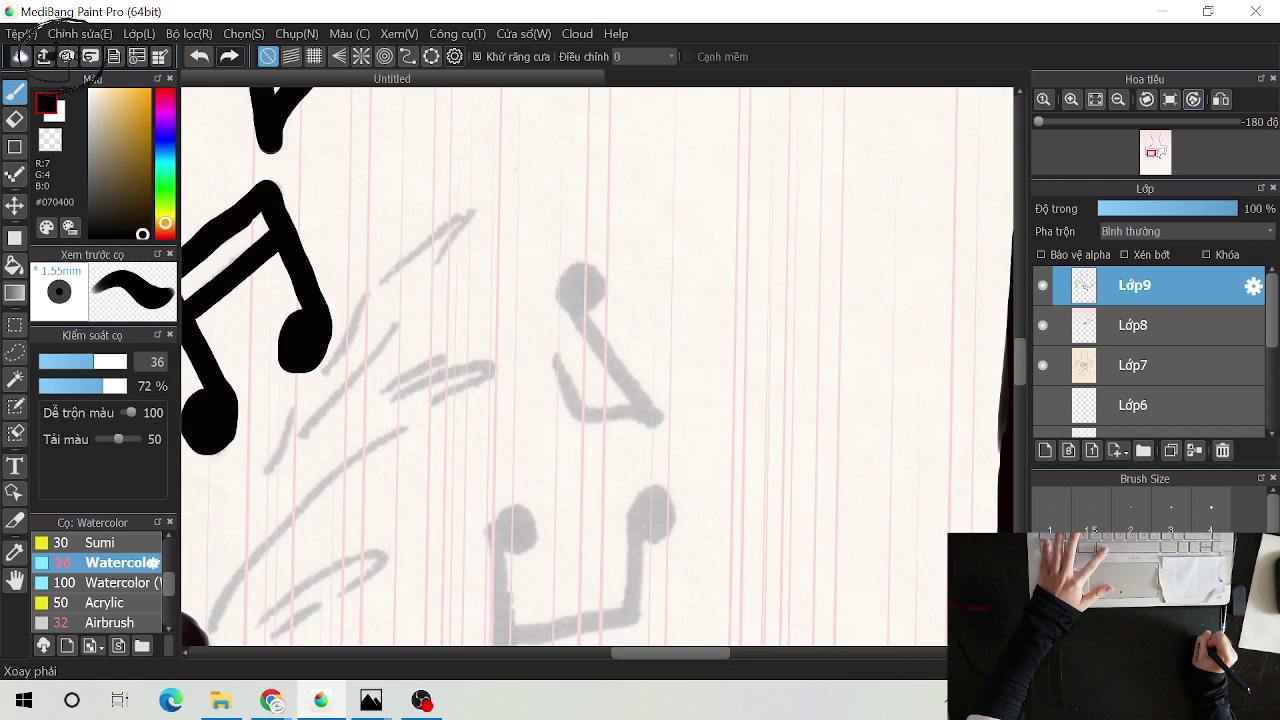
pyautogui.click(1147, 99)
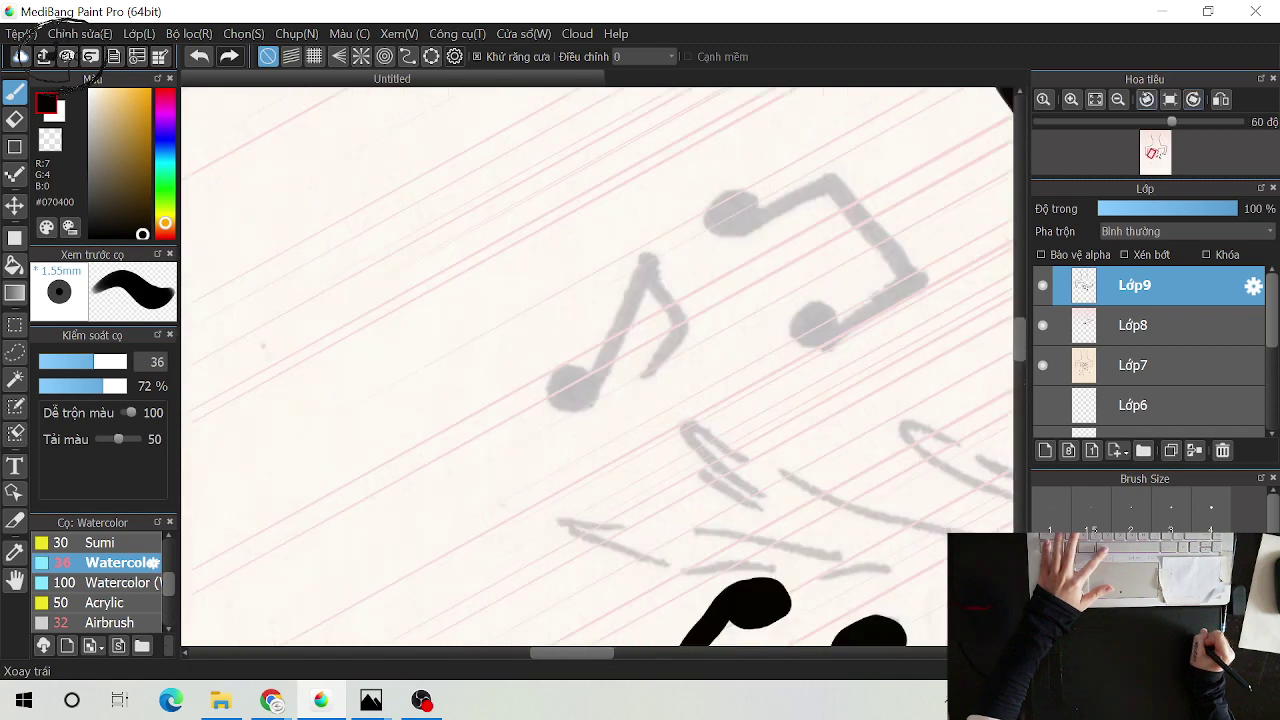
pyautogui.click(1147, 99)
pyautogui.moveTo(566, 394); pyautogui.dragTo(586, 404)
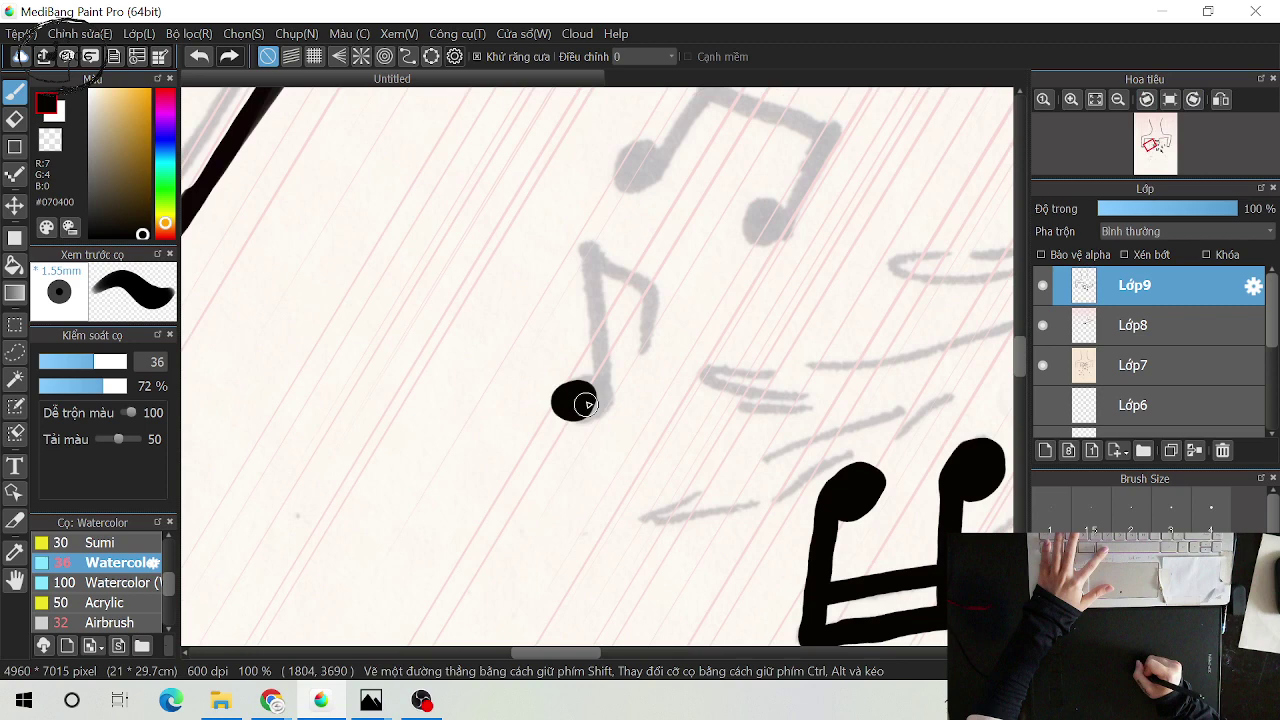
pyautogui.click(580, 403)
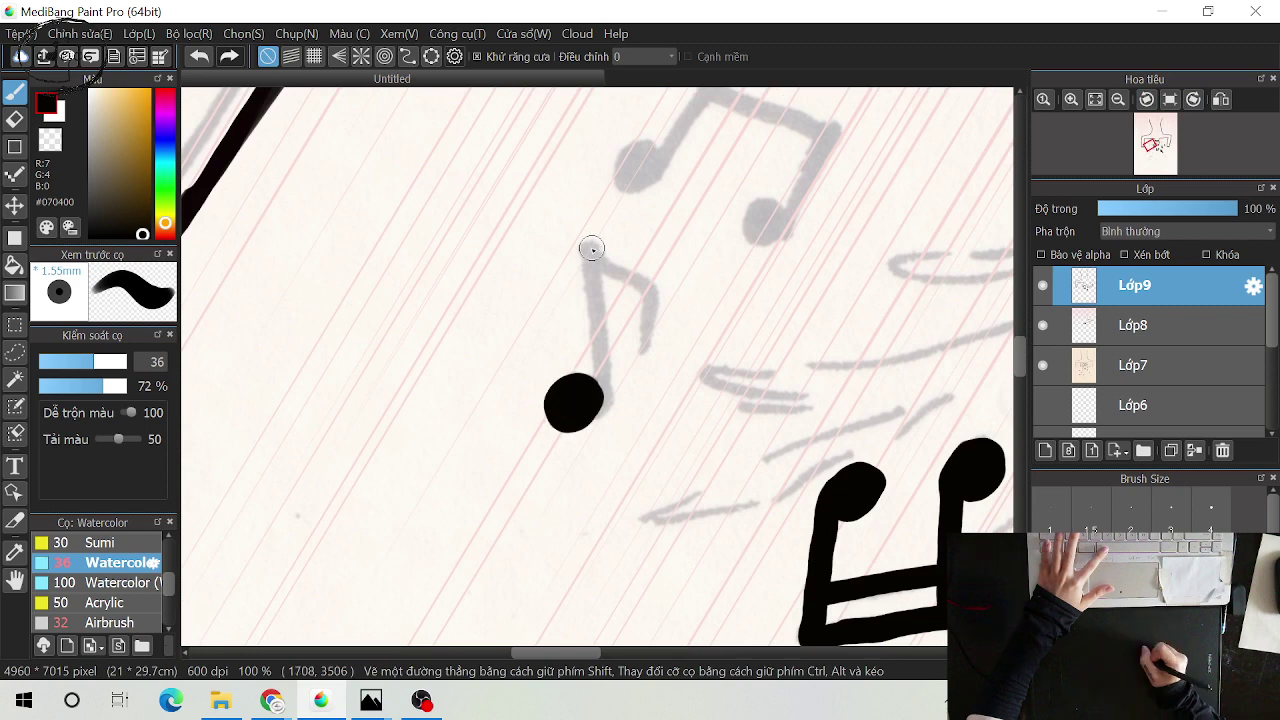
pyautogui.moveTo(591, 249); pyautogui.dragTo(594, 290)
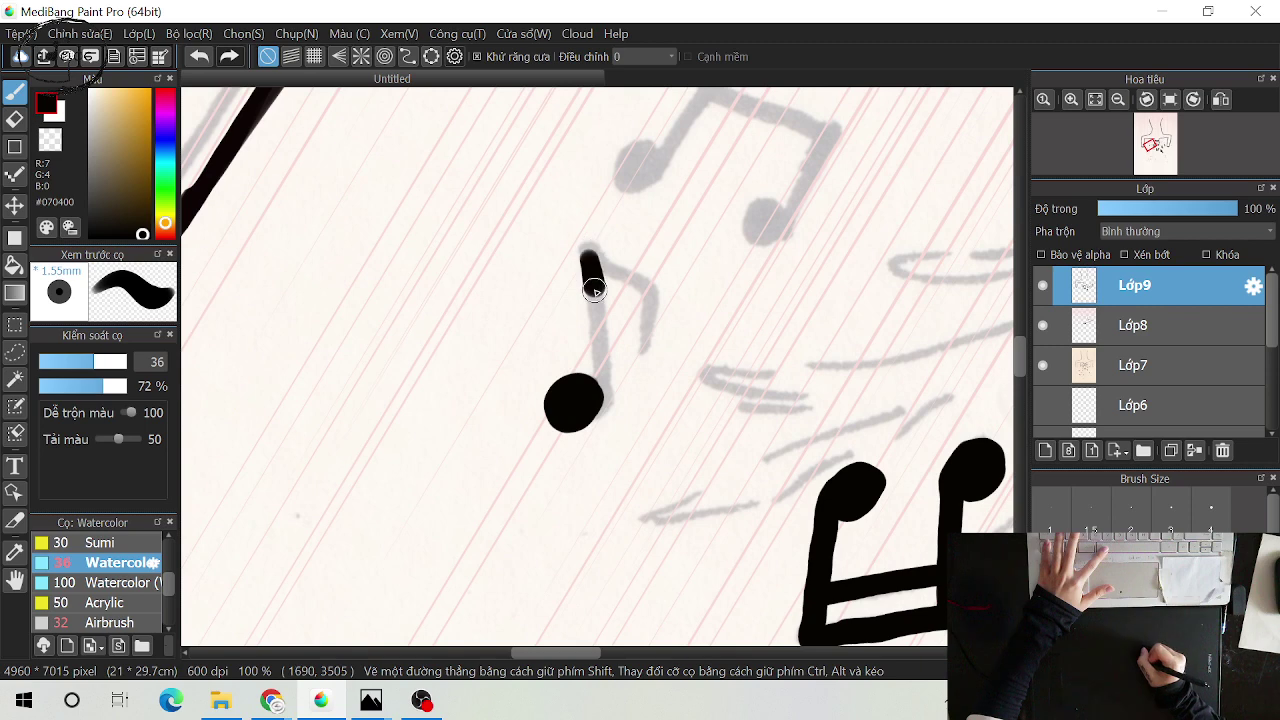
pyautogui.moveTo(594, 290); pyautogui.dragTo(606, 395)
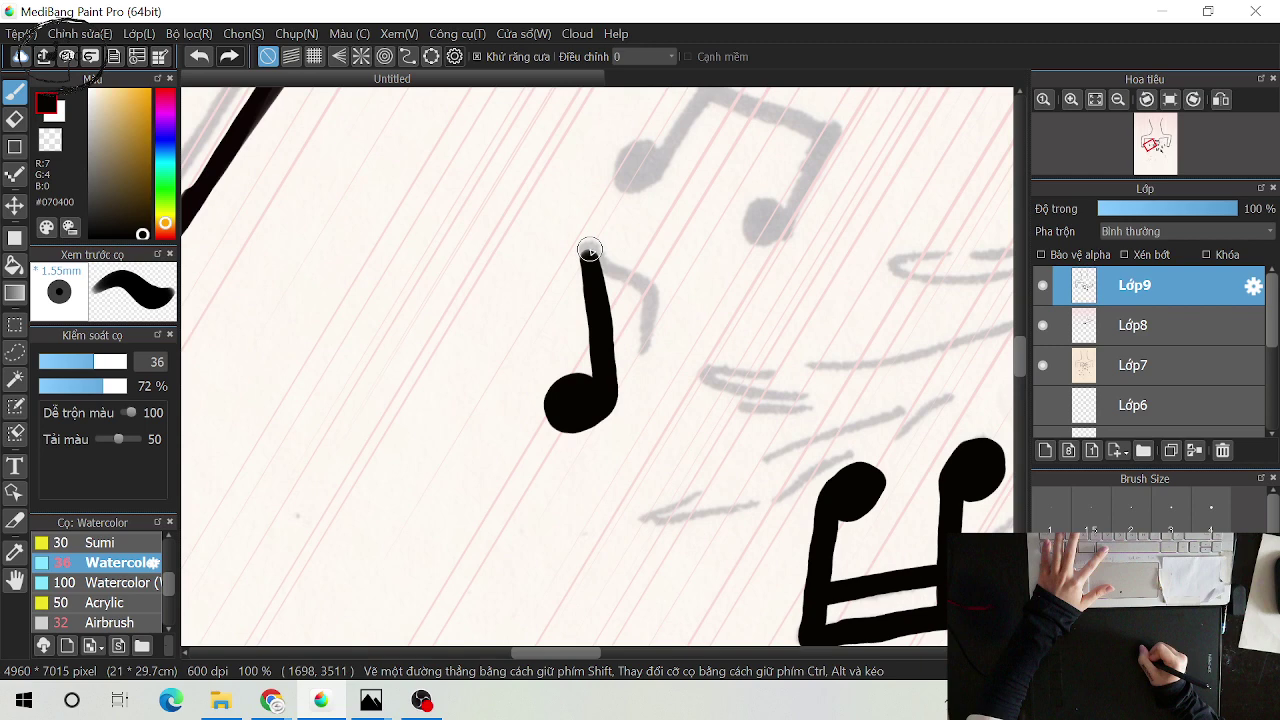
pyautogui.moveTo(590, 250); pyautogui.dragTo(628, 350)
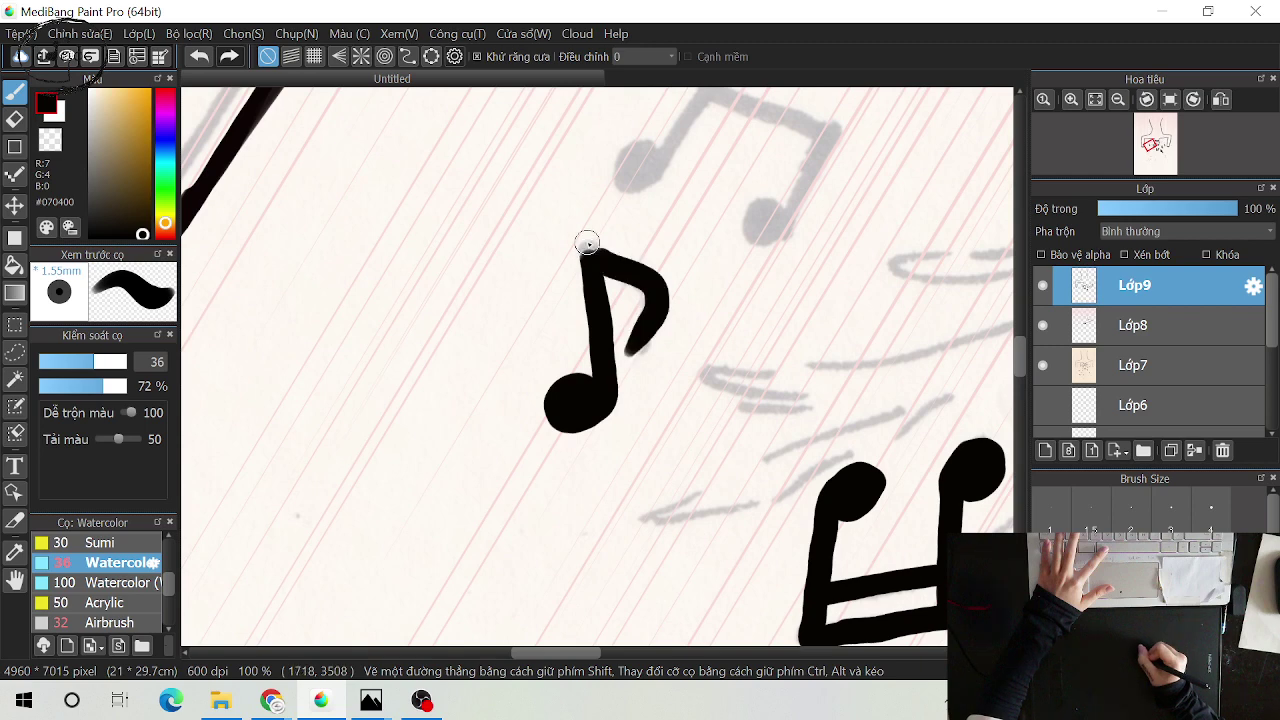
pyautogui.moveTo(588, 241); pyautogui.dragTo(637, 272)
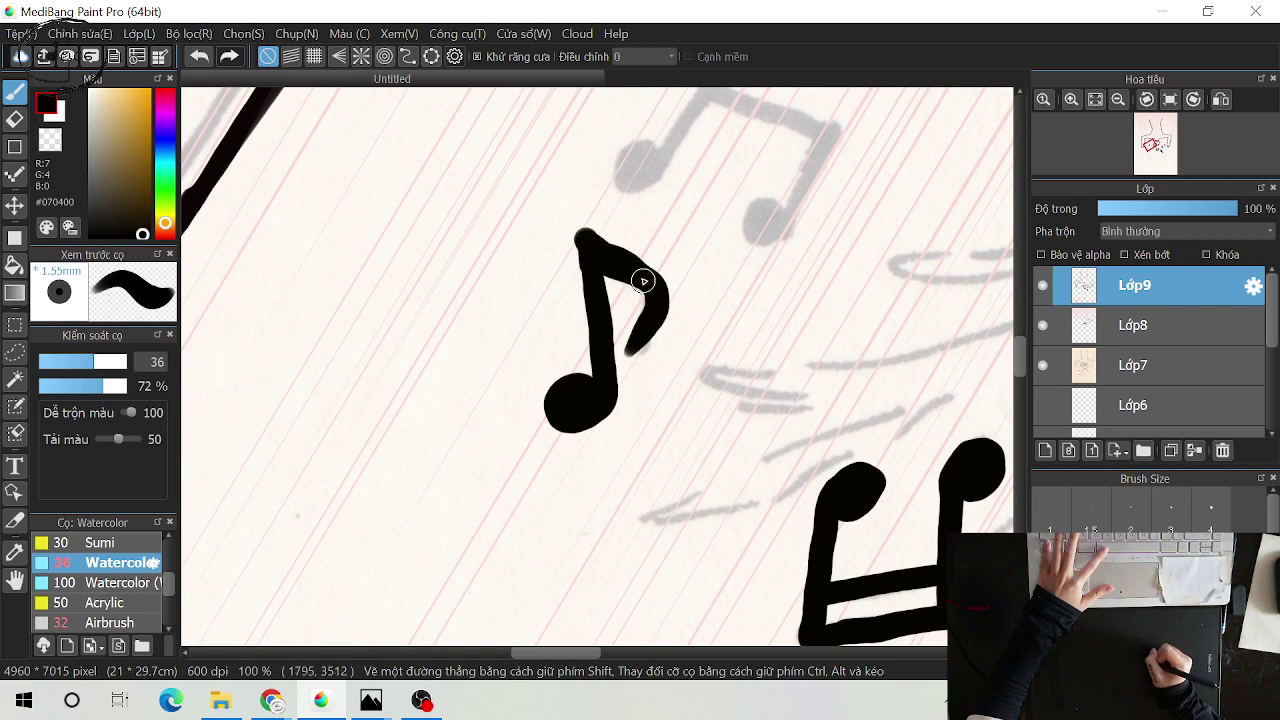
pyautogui.hotkey('ctrl', 'z')
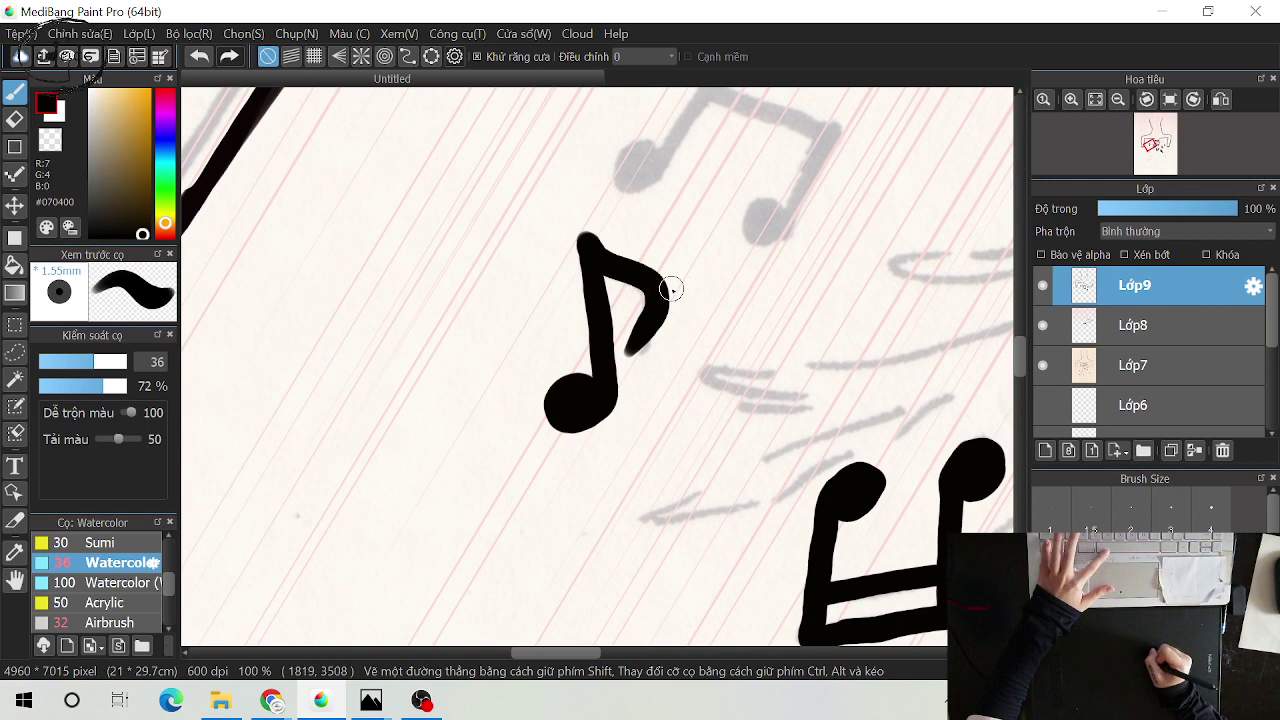
# Ink the single-beamed pair next to the upside-down flagged note, with two stems and filled heads, and trim the edge of its shorter stem
pyautogui.moveTo(772, 291); pyautogui.dragTo(534, 259)
pyautogui.moveTo(674, 266); pyautogui.dragTo(683, 294)
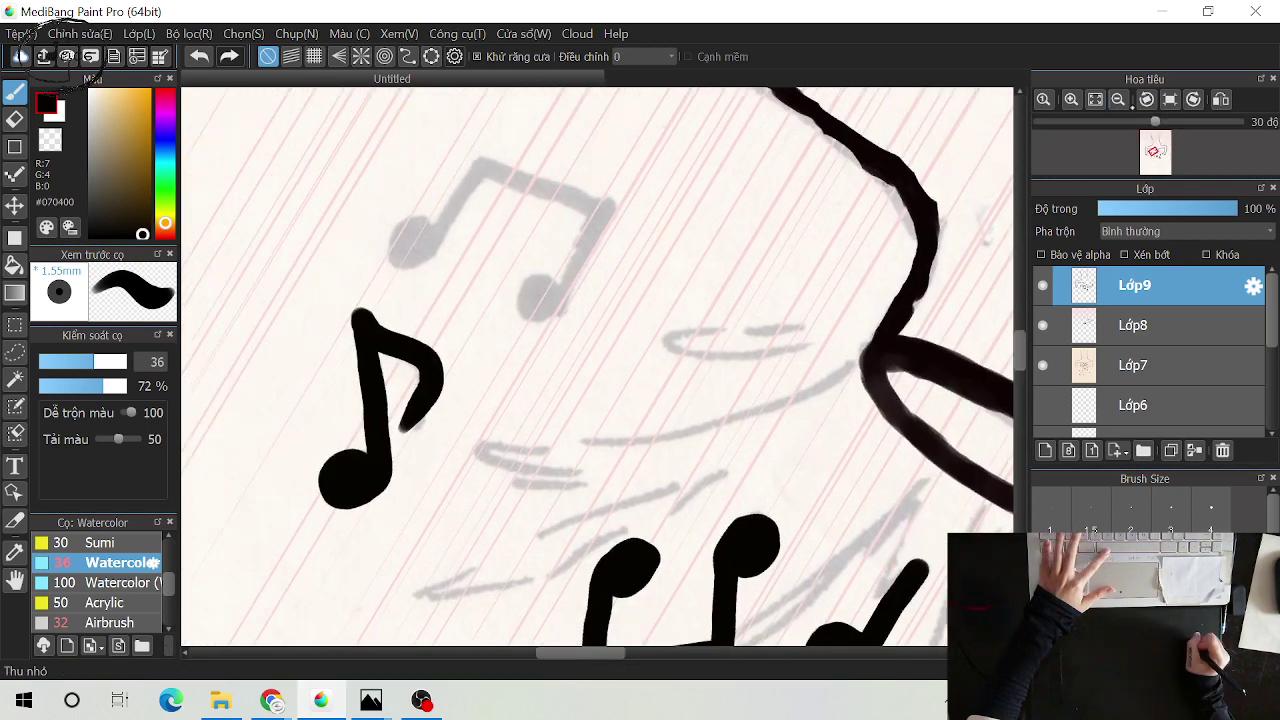
pyautogui.click(1146, 99)
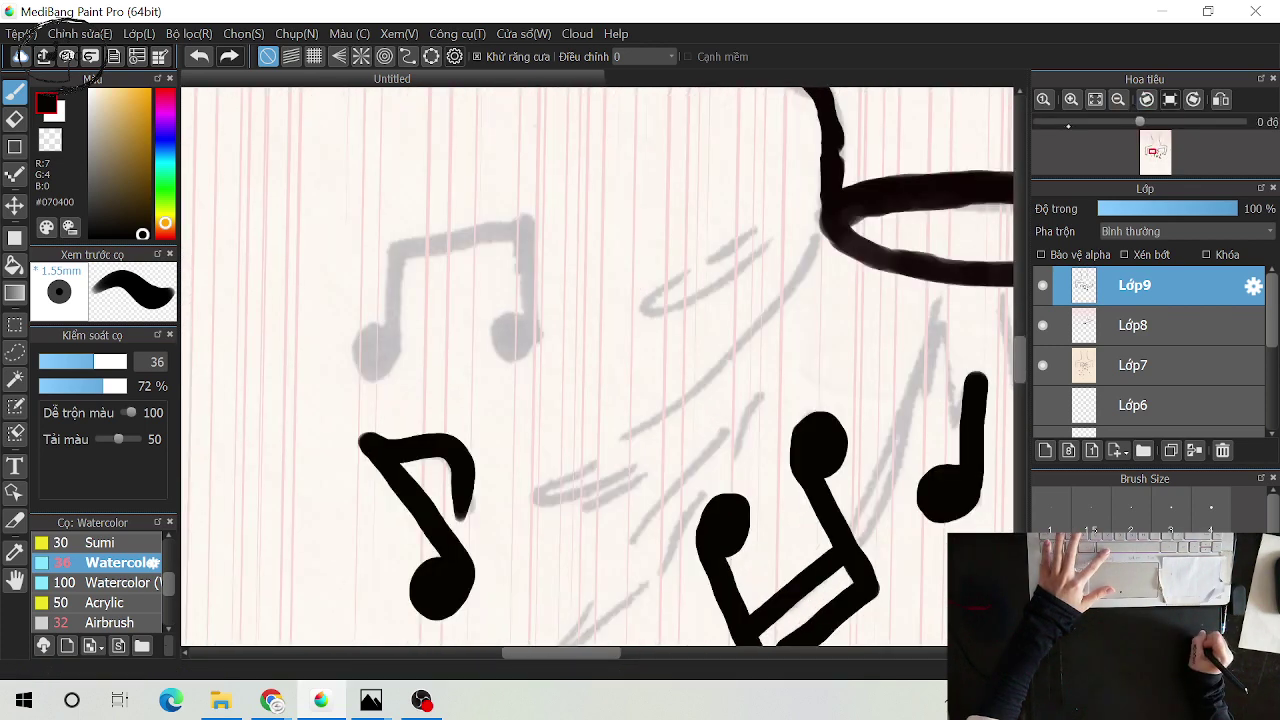
pyautogui.moveTo(438, 255)
pyautogui.mouseDown()
pyautogui.moveTo(680, 237)
pyautogui.moveTo(692, 216)
pyautogui.moveTo(767, 198)
pyautogui.moveTo(642, 230)
pyautogui.moveTo(653, 228)
pyautogui.mouseUp()
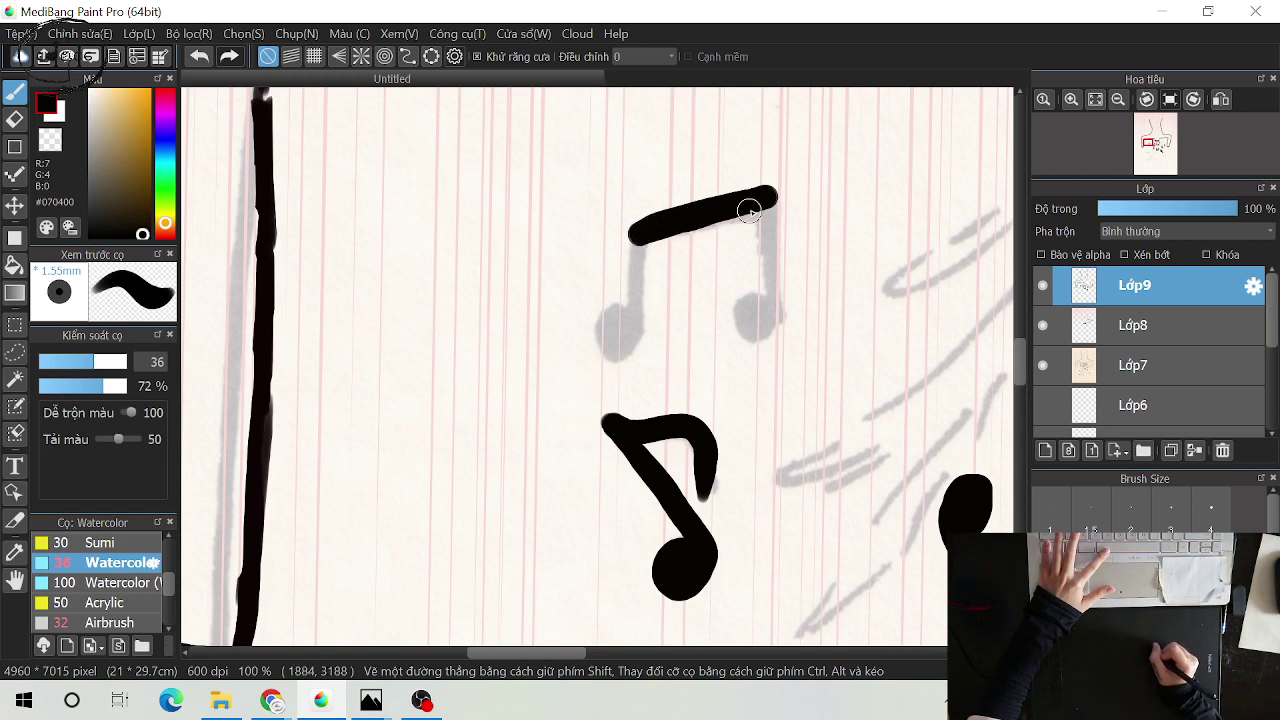
pyautogui.moveTo(767, 200)
pyautogui.mouseDown()
pyautogui.moveTo(768, 305)
pyautogui.moveTo(747, 336)
pyautogui.moveTo(759, 308)
pyautogui.mouseUp()
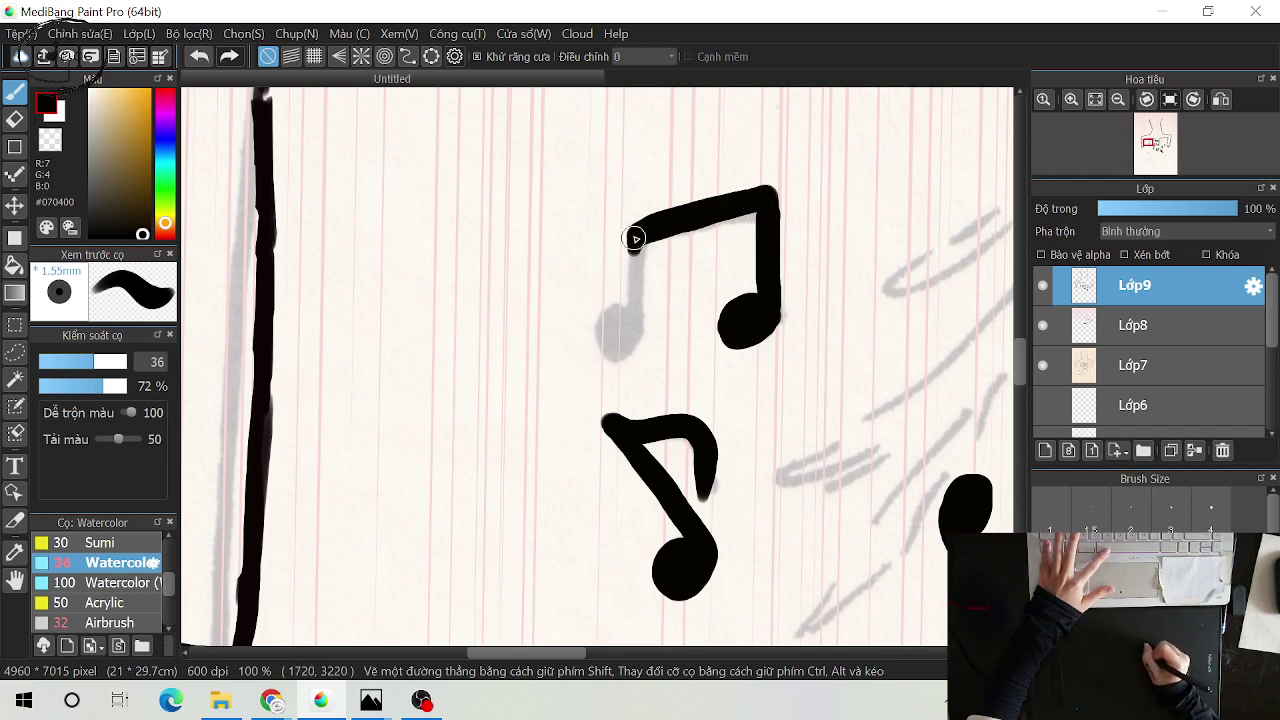
pyautogui.moveTo(636, 238)
pyautogui.mouseDown()
pyautogui.moveTo(630, 340)
pyautogui.moveTo(600, 333)
pyautogui.moveTo(614, 337)
pyautogui.moveTo(608, 326)
pyautogui.mouseUp()
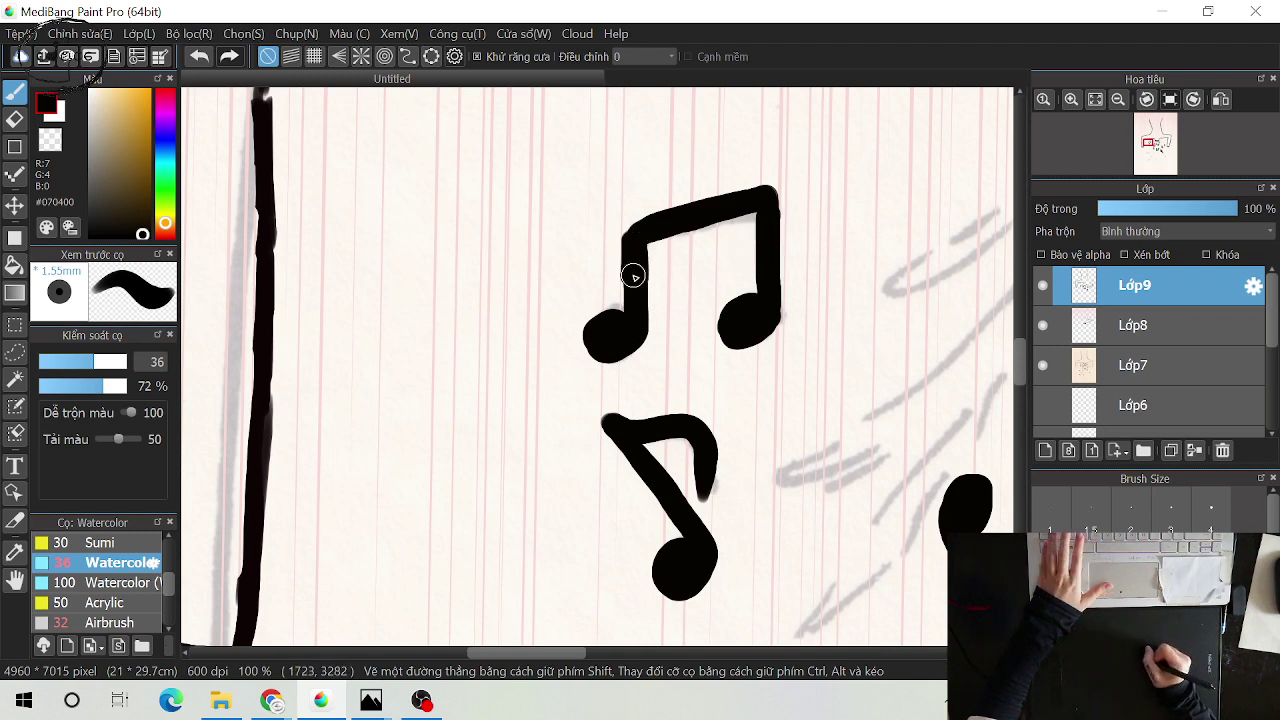
pyautogui.press('e')
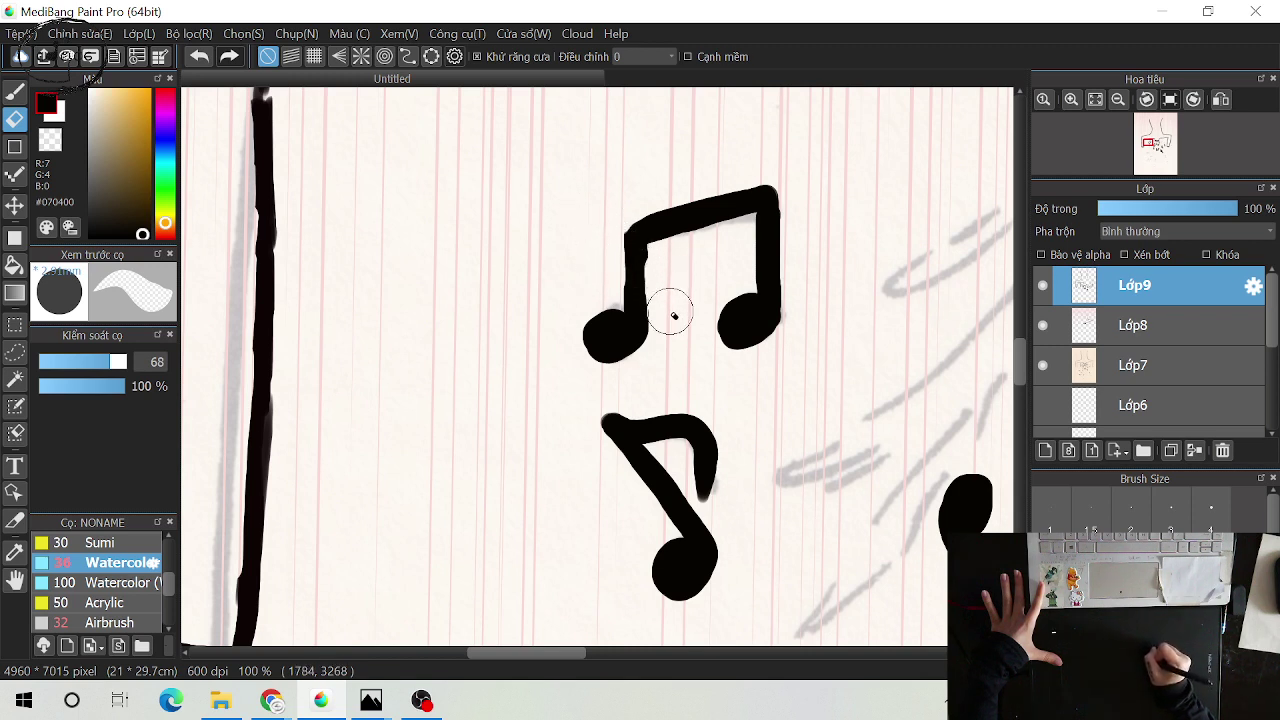
pyautogui.press('b')
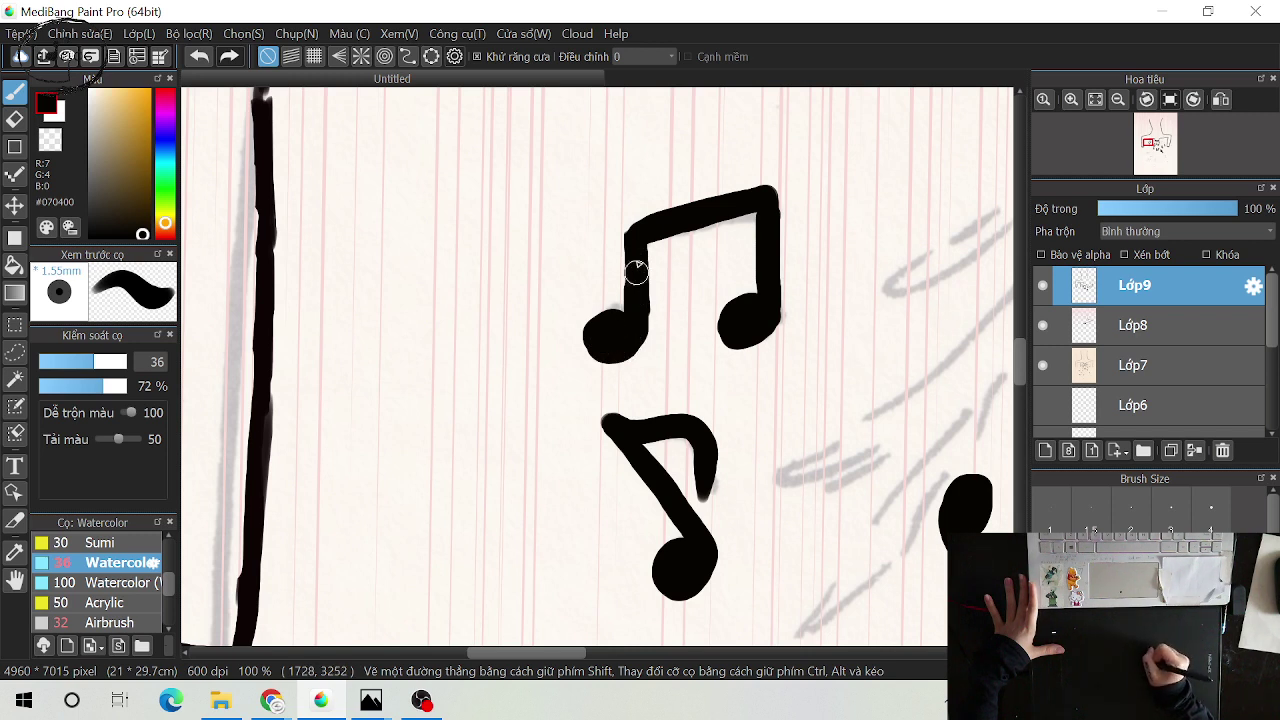
# Ink the flagless note between the double-beamed pair and the horizontal sketched treble clef, with a filled head and a downward stem
pyautogui.press('space')
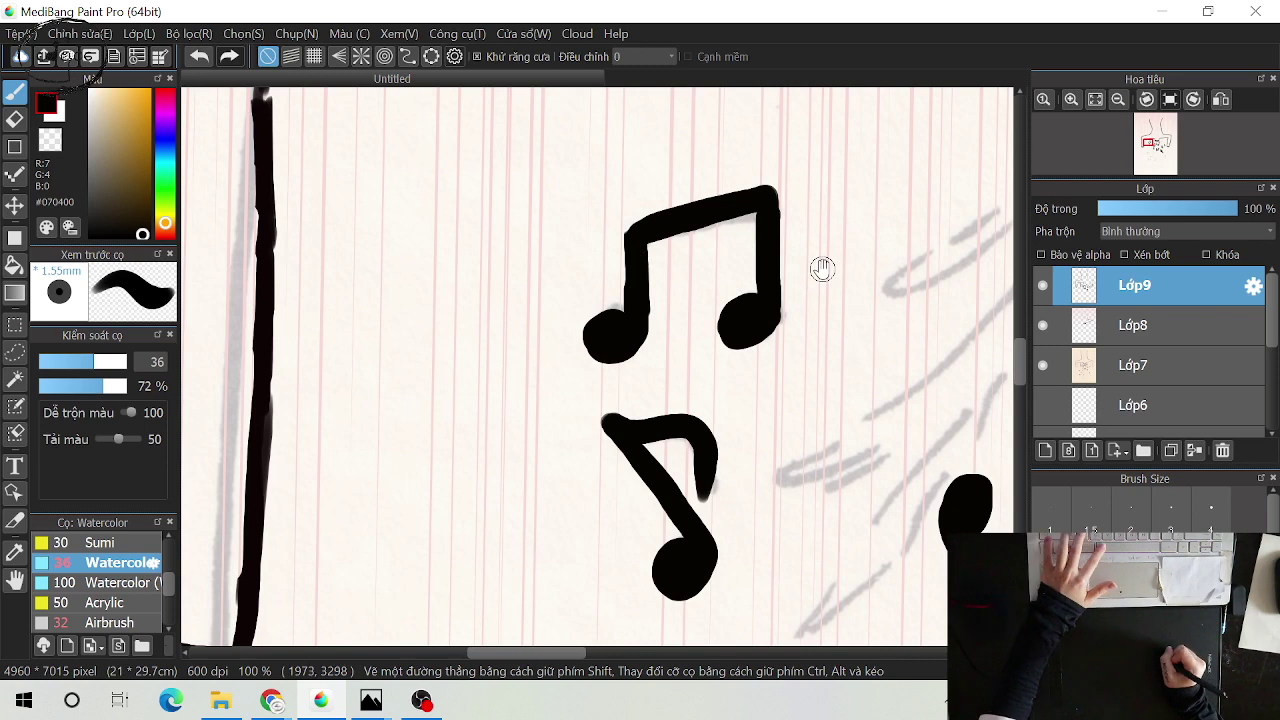
pyautogui.moveTo(822, 268)
pyautogui.mouseDown()
pyautogui.moveTo(829, 223)
pyautogui.moveTo(866, 209)
pyautogui.moveTo(843, 225)
pyautogui.moveTo(766, 214)
pyautogui.moveTo(778, 262)
pyautogui.moveTo(438, 332)
pyautogui.mouseUp()
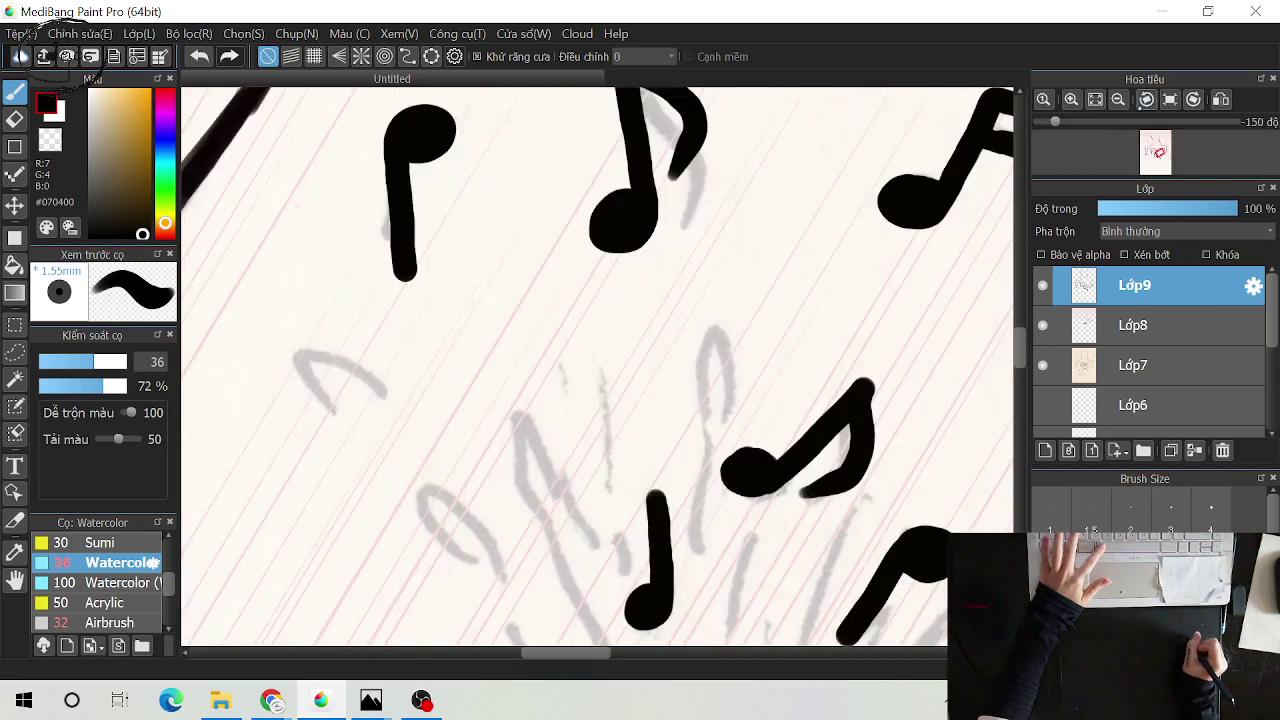
pyautogui.click(1146, 99)
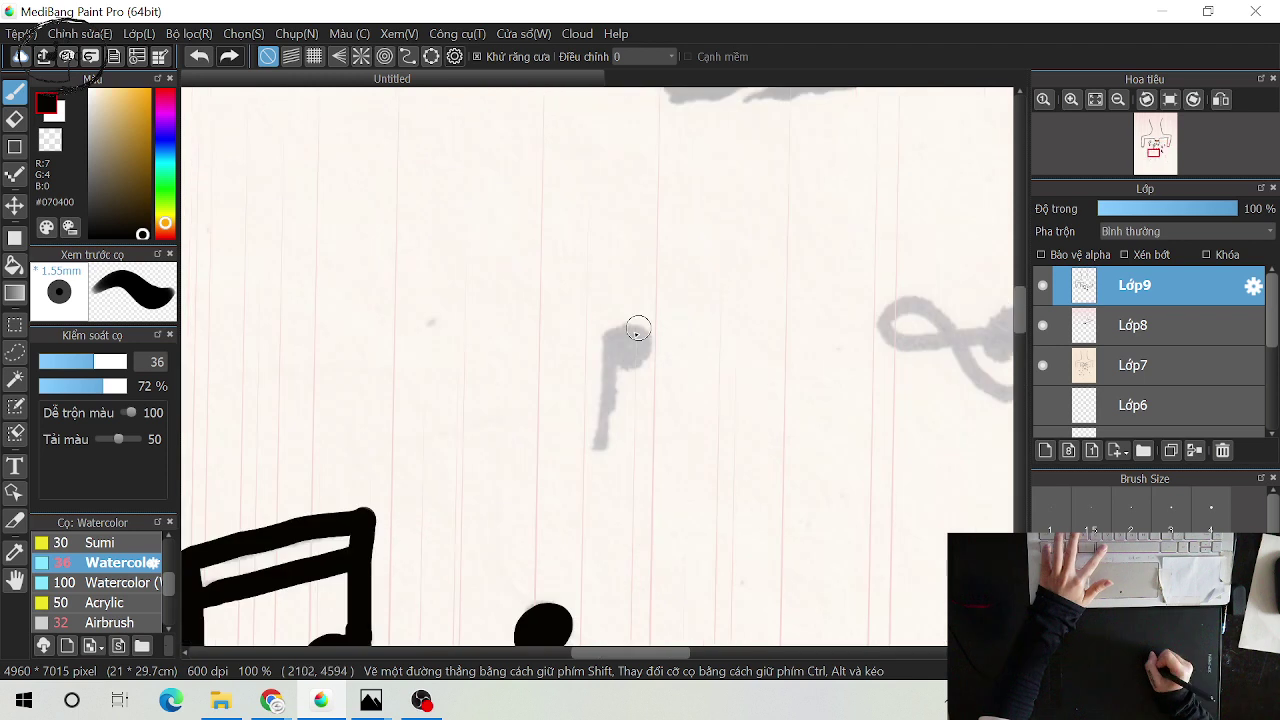
pyautogui.moveTo(638, 329); pyautogui.dragTo(632, 348)
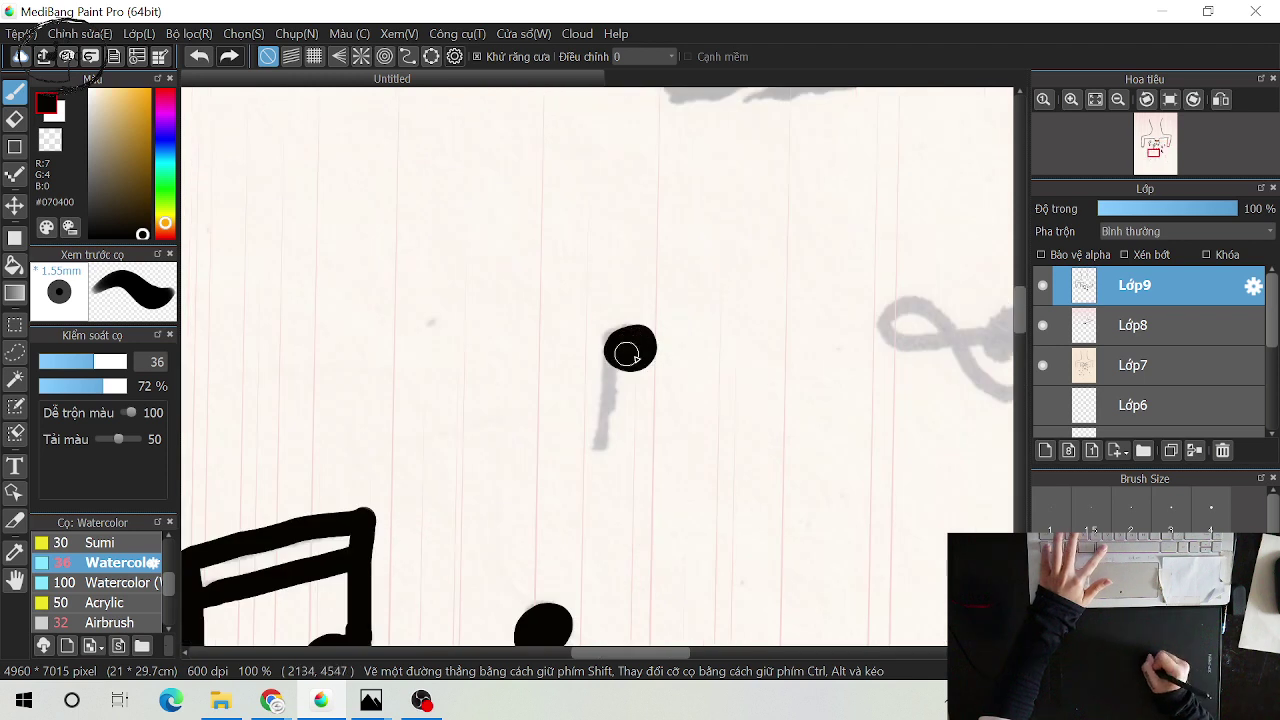
pyautogui.moveTo(628, 354)
pyautogui.mouseDown()
pyautogui.moveTo(613, 357)
pyautogui.moveTo(607, 468)
pyautogui.mouseUp()
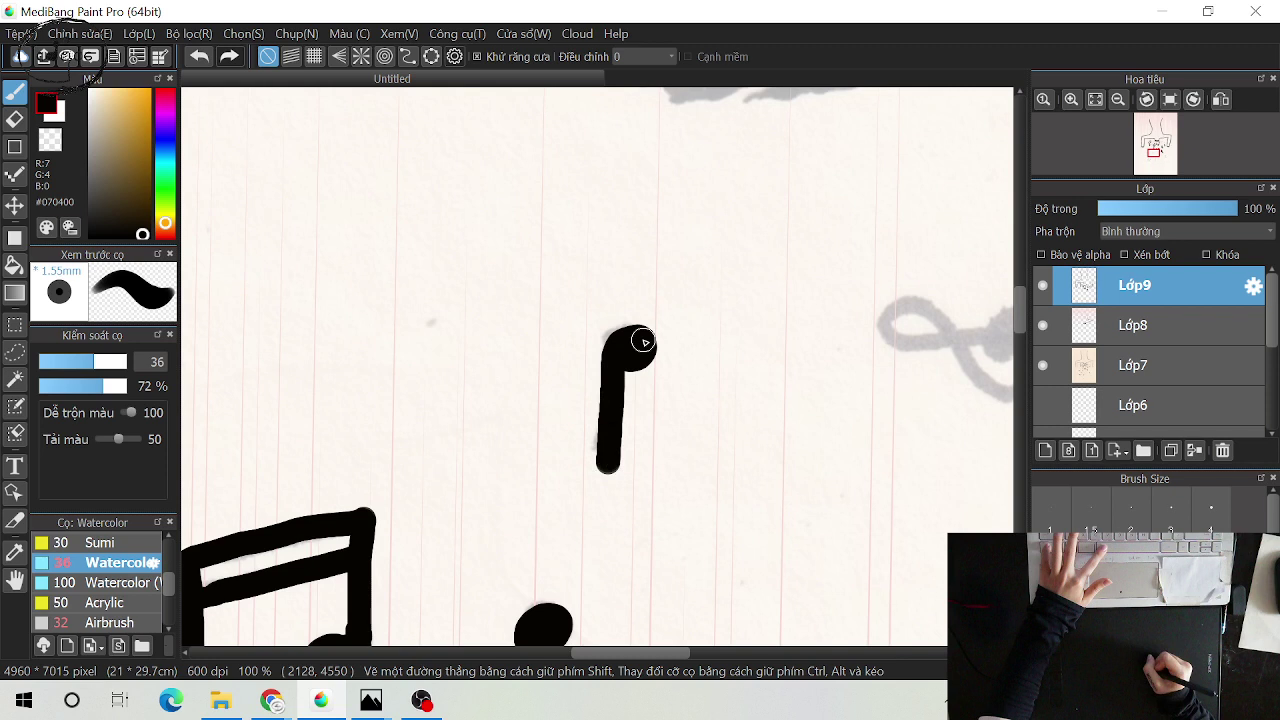
pyautogui.moveTo(643, 342)
pyautogui.mouseDown()
pyautogui.moveTo(638, 359)
pyautogui.moveTo(638, 331)
pyautogui.moveTo(613, 350)
pyautogui.moveTo(624, 340)
pyautogui.mouseUp()
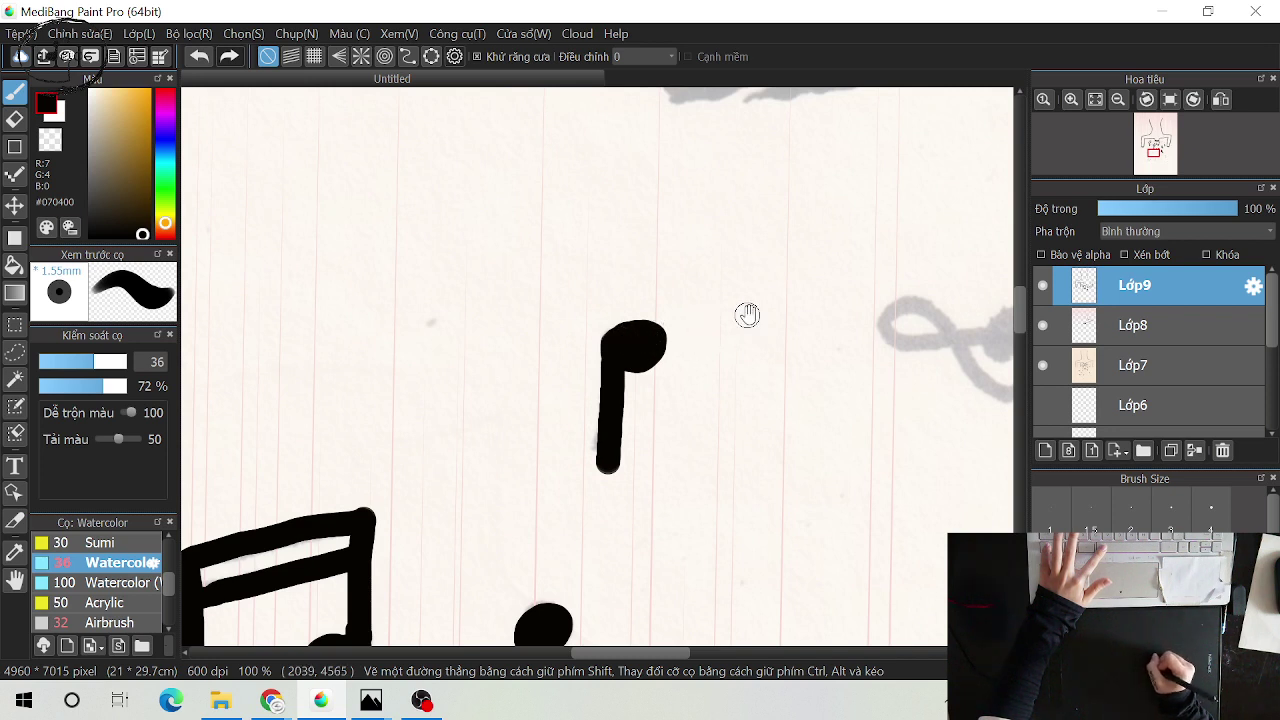
# Rotate the canvas view until the sketched treble clef beyond the flagless note stands upright
pyautogui.moveTo(747, 315); pyautogui.dragTo(342, 342)
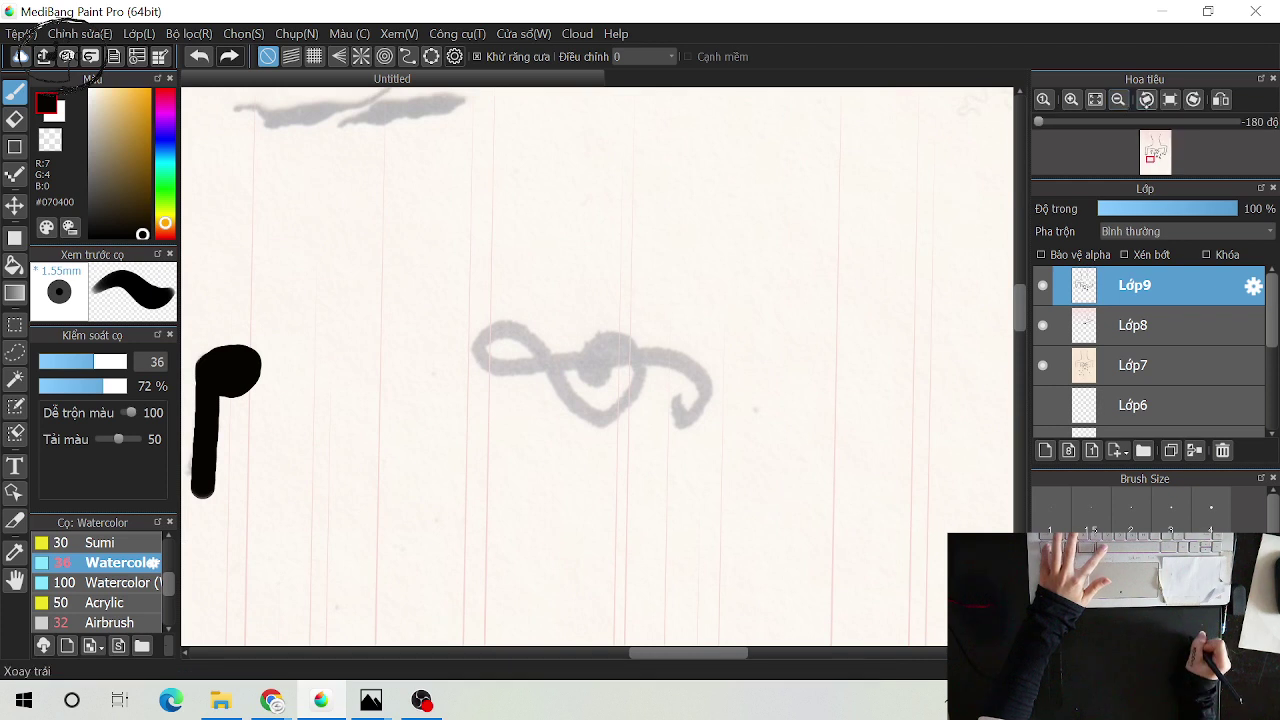
pyautogui.moveTo(1039, 121); pyautogui.dragTo(1105, 121)
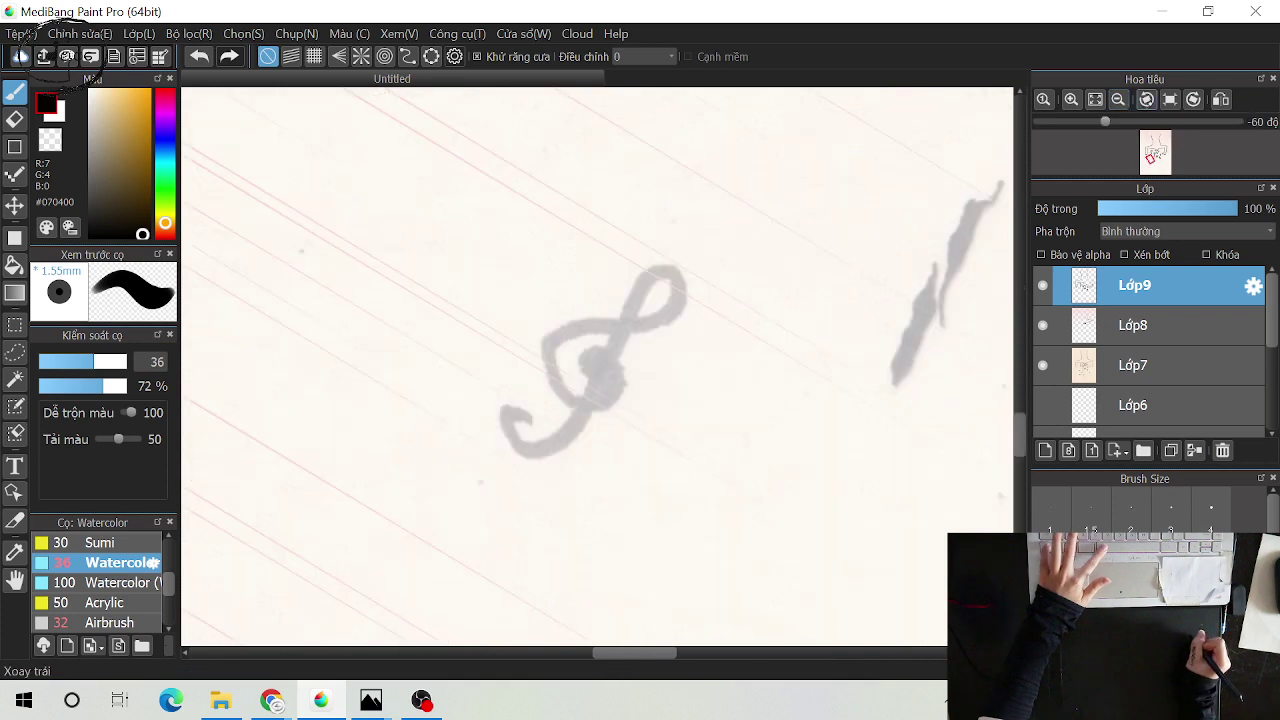
pyautogui.click(1146, 99)
pyautogui.moveTo(592, 354)
pyautogui.mouseDown()
pyautogui.moveTo(604, 353)
pyautogui.moveTo(567, 337)
pyautogui.moveTo(612, 250)
pyautogui.moveTo(601, 459)
pyautogui.moveTo(538, 452)
pyautogui.mouseUp()
pyautogui.hotkey('ctrl', 'z')
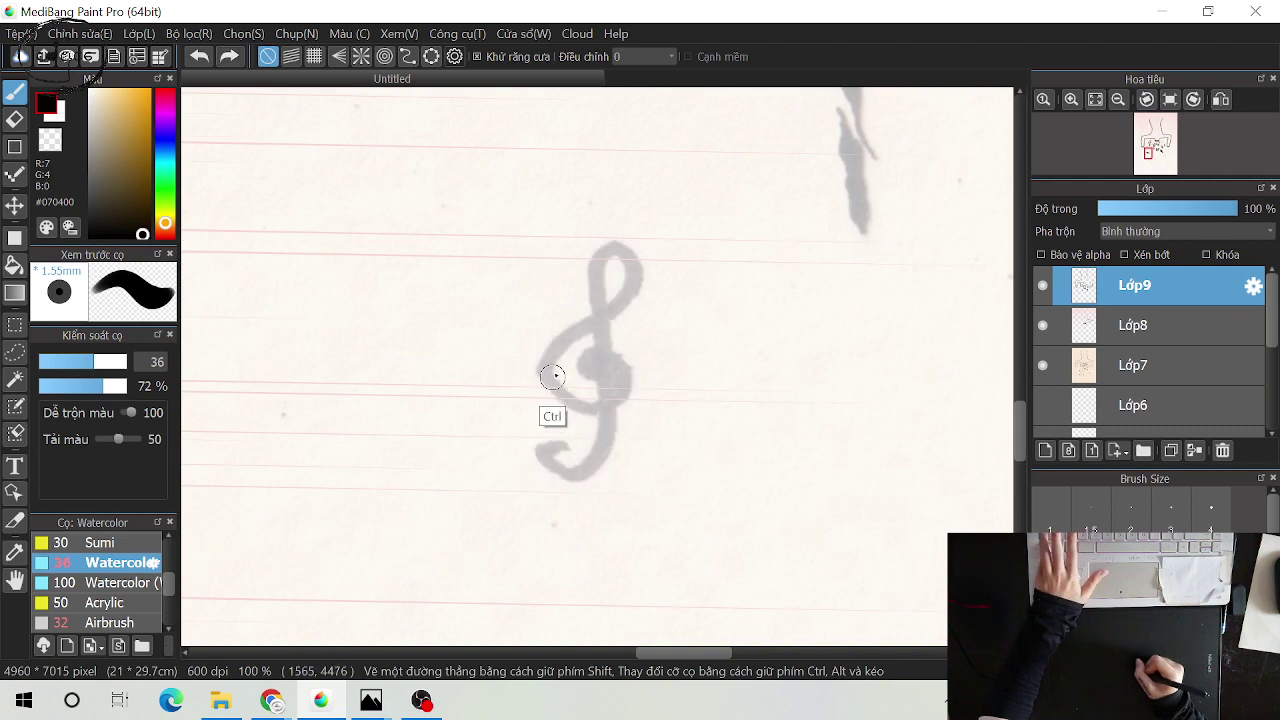
pyautogui.moveTo(576, 378)
pyautogui.mouseDown()
pyautogui.moveTo(624, 398)
pyautogui.moveTo(531, 337)
pyautogui.moveTo(606, 263)
pyautogui.moveTo(582, 233)
pyautogui.moveTo(600, 414)
pyautogui.moveTo(582, 466)
pyautogui.moveTo(543, 457)
pyautogui.moveTo(550, 438)
pyautogui.mouseUp()
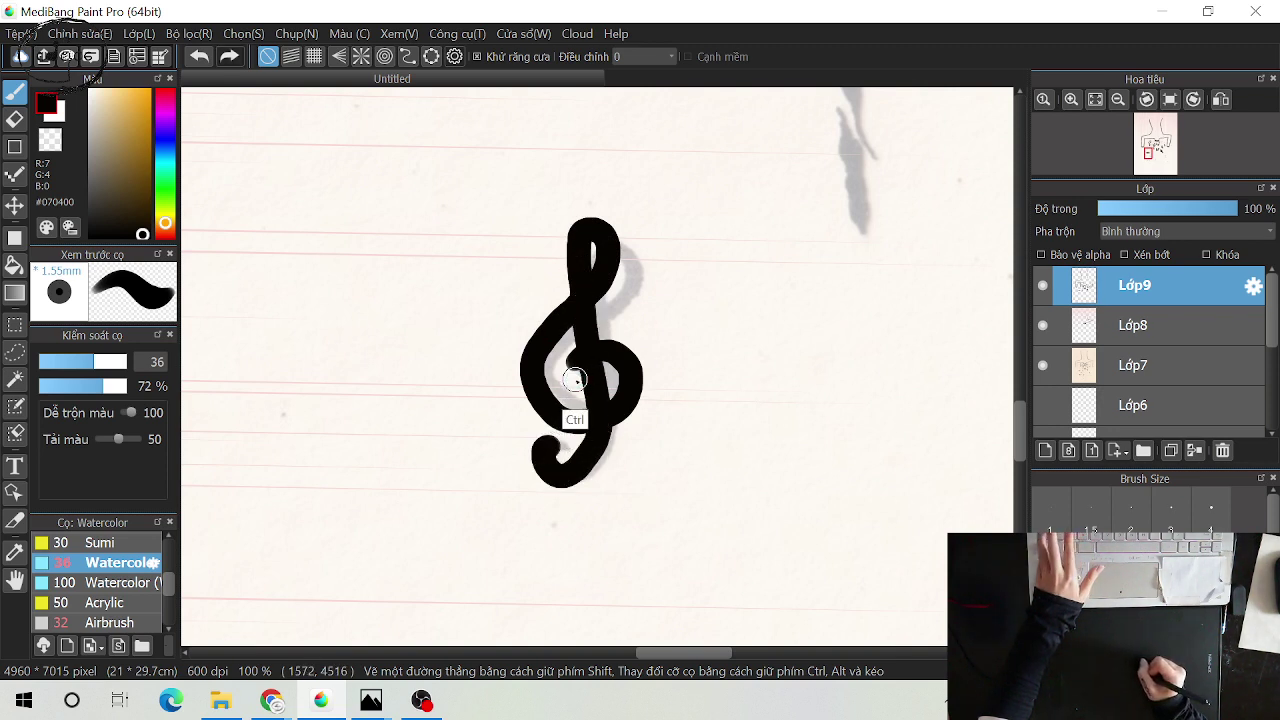
pyautogui.hotkey('ctrl', 'z')
pyautogui.moveTo(576, 358)
pyautogui.mouseDown()
pyautogui.moveTo(608, 338)
pyautogui.moveTo(631, 348)
pyautogui.moveTo(636, 379)
pyautogui.moveTo(615, 406)
pyautogui.moveTo(584, 413)
pyautogui.moveTo(551, 389)
pyautogui.moveTo(551, 357)
pyautogui.moveTo(586, 289)
pyautogui.moveTo(580, 245)
pyautogui.moveTo(570, 266)
pyautogui.moveTo(626, 438)
pyautogui.moveTo(605, 484)
pyautogui.moveTo(582, 438)
pyautogui.mouseUp()
pyautogui.hotkey('ctrl', 'z')
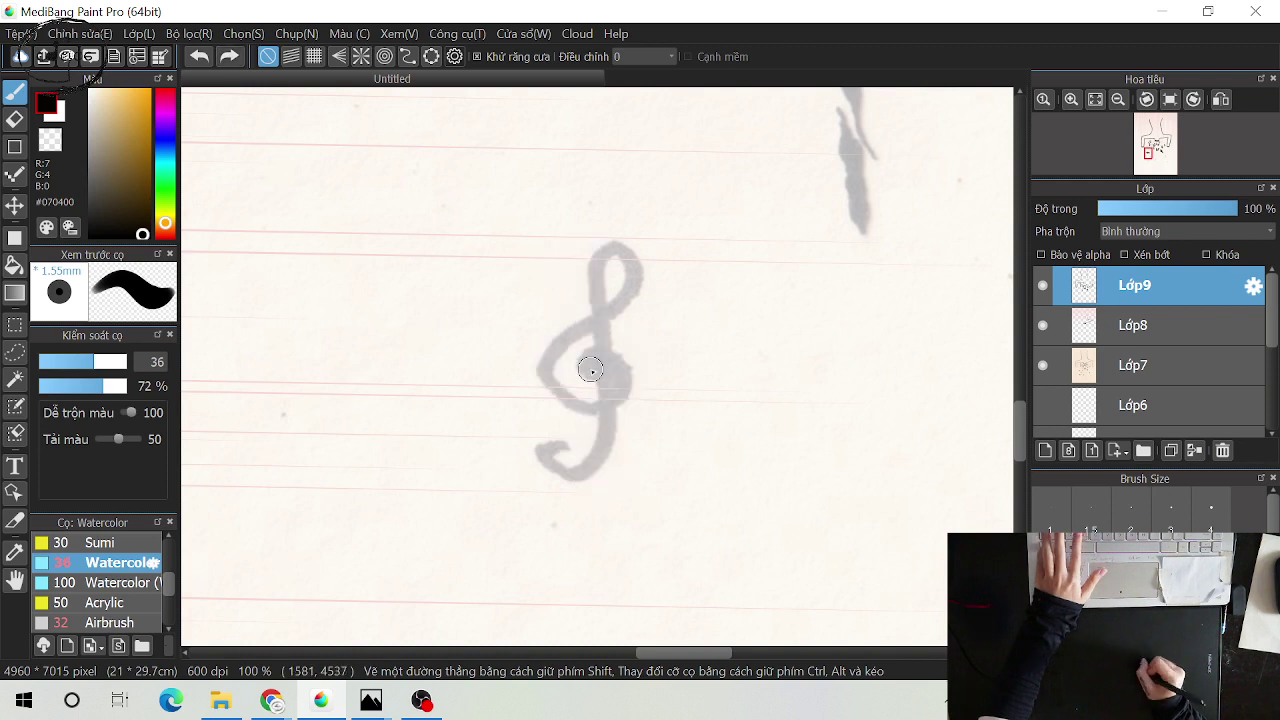
pyautogui.moveTo(576, 350)
pyautogui.mouseDown()
pyautogui.moveTo(629, 357)
pyautogui.moveTo(634, 382)
pyautogui.moveTo(551, 392)
pyautogui.moveTo(545, 332)
pyautogui.moveTo(592, 288)
pyautogui.moveTo(603, 252)
pyautogui.moveTo(589, 240)
pyautogui.moveTo(581, 268)
pyautogui.moveTo(610, 486)
pyautogui.moveTo(574, 488)
pyautogui.moveTo(565, 435)
pyautogui.moveTo(555, 445)
pyautogui.mouseUp()
pyautogui.hotkey('ctrl', 'z')
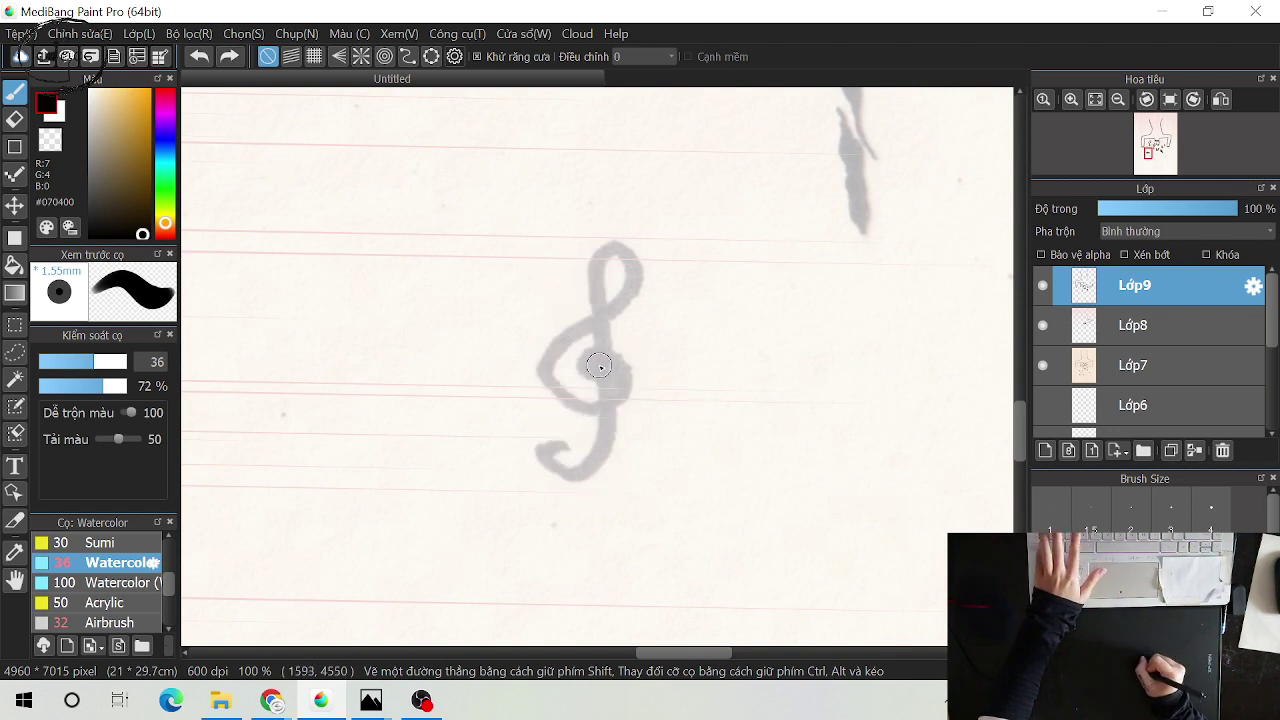
pyautogui.moveTo(585, 350)
pyautogui.mouseDown()
pyautogui.moveTo(626, 366)
pyautogui.moveTo(611, 413)
pyautogui.moveTo(553, 412)
pyautogui.moveTo(545, 348)
pyautogui.moveTo(588, 285)
pyautogui.moveTo(593, 238)
pyautogui.moveTo(566, 240)
pyautogui.moveTo(586, 308)
pyautogui.moveTo(576, 315)
pyautogui.mouseUp()
pyautogui.hotkey('ctrl', 'z')
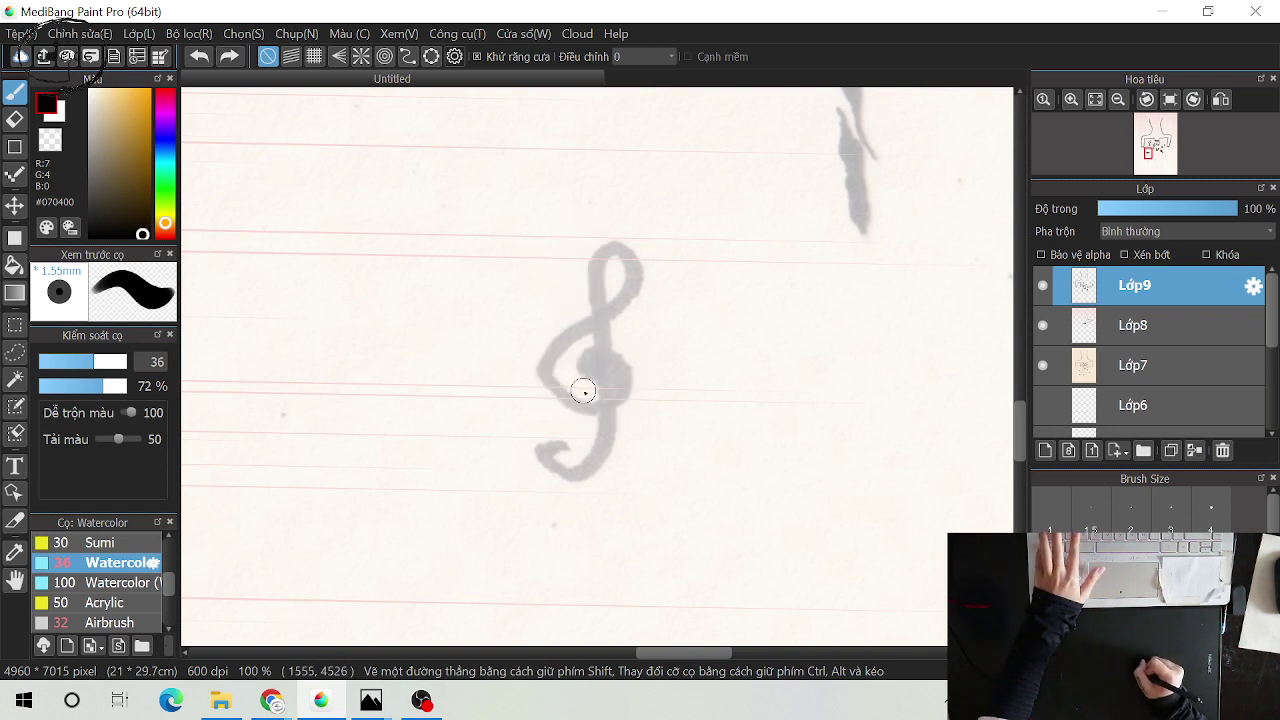
pyautogui.moveTo(575, 382)
pyautogui.mouseDown()
pyautogui.moveTo(589, 360)
pyautogui.moveTo(617, 366)
pyautogui.moveTo(620, 398)
pyautogui.moveTo(582, 414)
pyautogui.moveTo(535, 375)
pyautogui.moveTo(579, 281)
pyautogui.moveTo(557, 231)
pyautogui.moveTo(556, 283)
pyautogui.moveTo(630, 483)
pyautogui.moveTo(591, 491)
pyautogui.moveTo(587, 458)
pyautogui.moveTo(597, 463)
pyautogui.mouseUp()
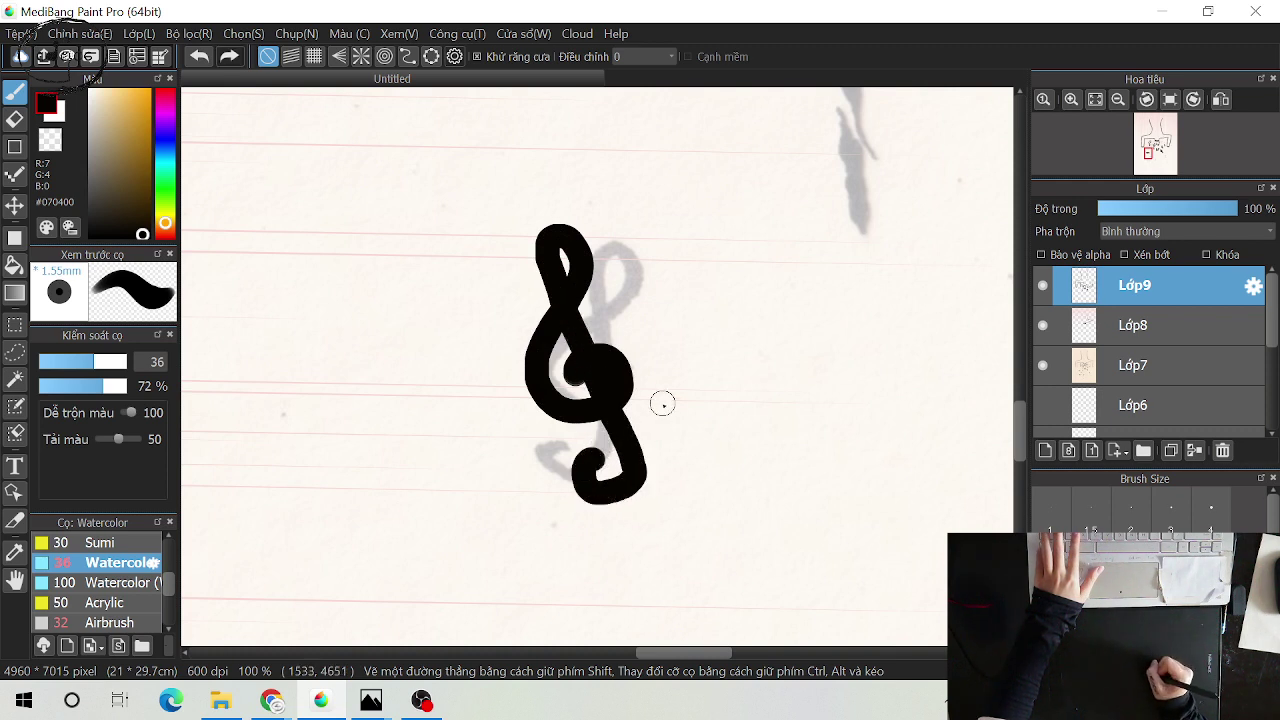
pyautogui.hotkey('ctrl', 'z')
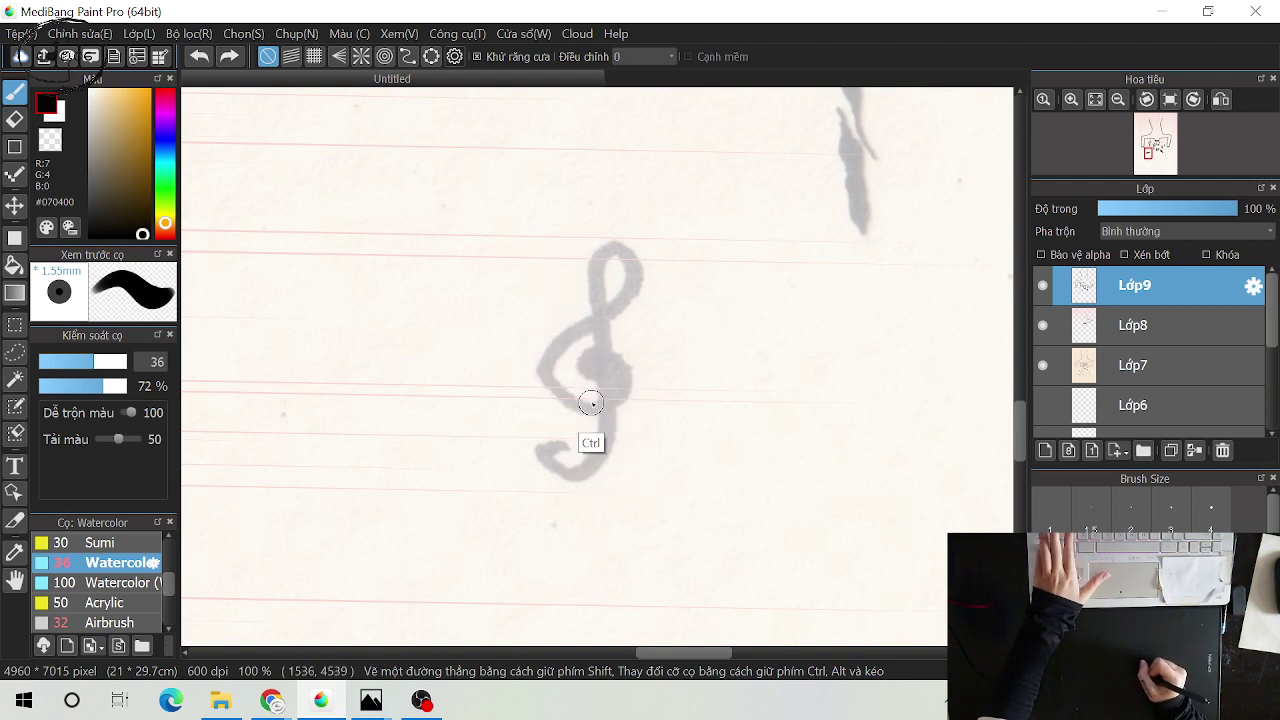
# Ink the treble clef over its sketch with one continuous curling stroke and touch up its inner curl
pyautogui.moveTo(579, 352)
pyautogui.mouseDown()
pyautogui.moveTo(625, 363)
pyautogui.moveTo(610, 404)
pyautogui.moveTo(580, 407)
pyautogui.moveTo(548, 364)
pyautogui.moveTo(628, 286)
pyautogui.moveTo(634, 264)
pyautogui.moveTo(616, 250)
pyautogui.moveTo(598, 276)
pyautogui.moveTo(598, 441)
pyautogui.moveTo(571, 475)
pyautogui.moveTo(546, 438)
pyautogui.mouseUp()
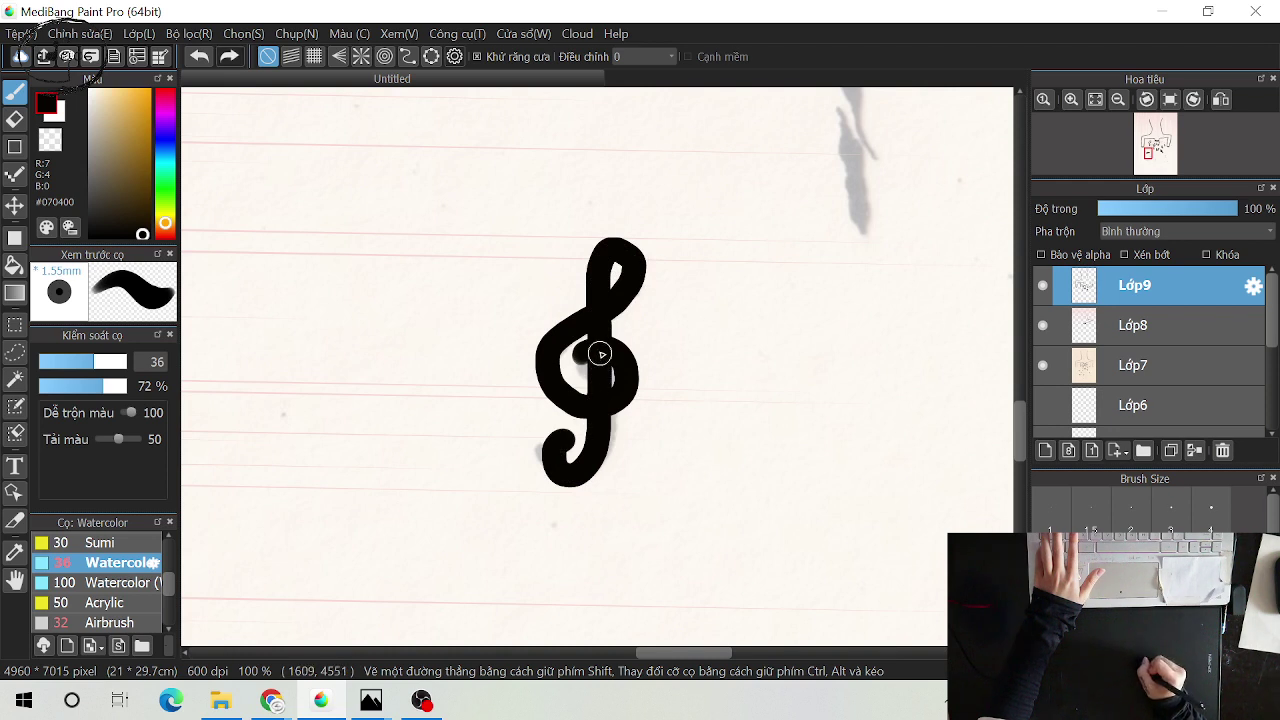
pyautogui.moveTo(600, 352); pyautogui.dragTo(578, 350)
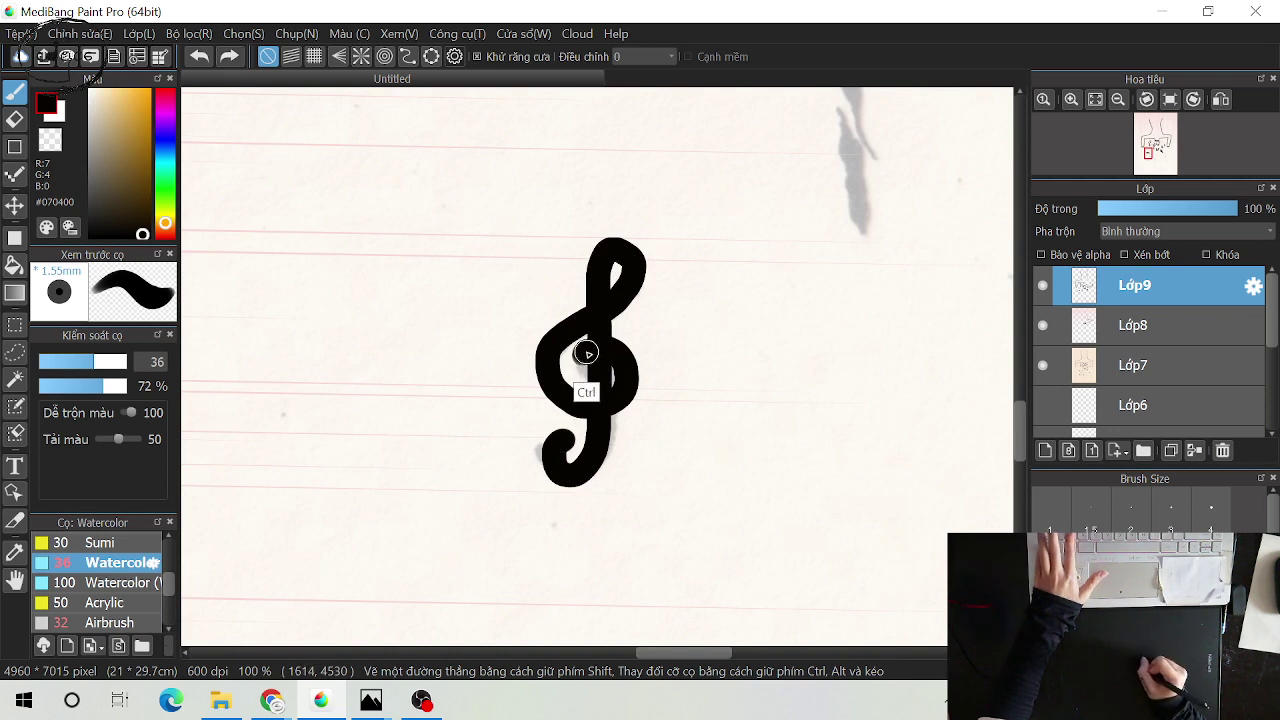
# Undo the last inking of the treble clef and redraw it in curling strokes, tilted to the right of its sketch
pyautogui.hotkey('ctrl', 'z')
pyautogui.moveTo(586, 371)
pyautogui.mouseDown()
pyautogui.moveTo(593, 343)
pyautogui.moveTo(636, 345)
pyautogui.moveTo(644, 392)
pyautogui.moveTo(598, 422)
pyautogui.moveTo(540, 388)
pyautogui.moveTo(545, 332)
pyautogui.moveTo(650, 284)
pyautogui.moveTo(668, 260)
pyautogui.moveTo(658, 240)
pyautogui.moveTo(640, 244)
pyautogui.moveTo(610, 305)
pyautogui.moveTo(557, 490)
pyautogui.moveTo(533, 482)
pyautogui.moveTo(522, 455)
pyautogui.moveTo(545, 445)
pyautogui.mouseUp()
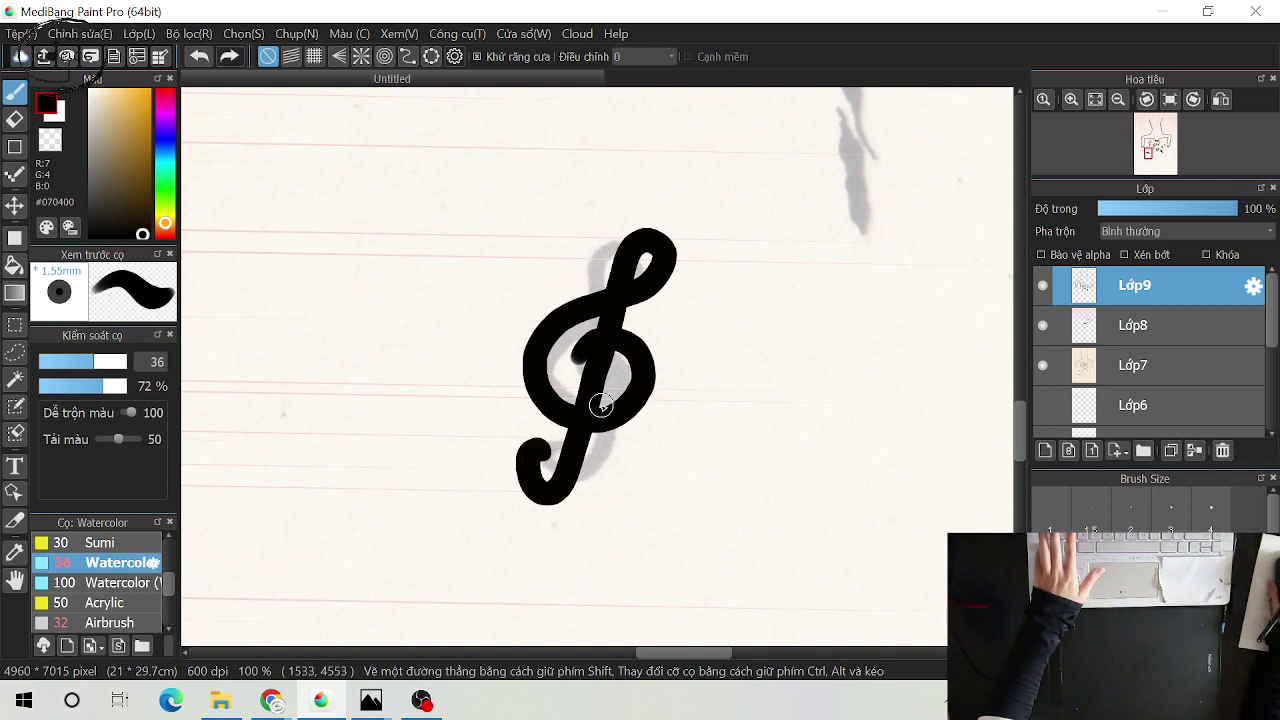
# Rotate the view so the outer sketched single-beamed pair stands upright, then ink its first note's filled head and stem
pyautogui.moveTo(1107, 112)
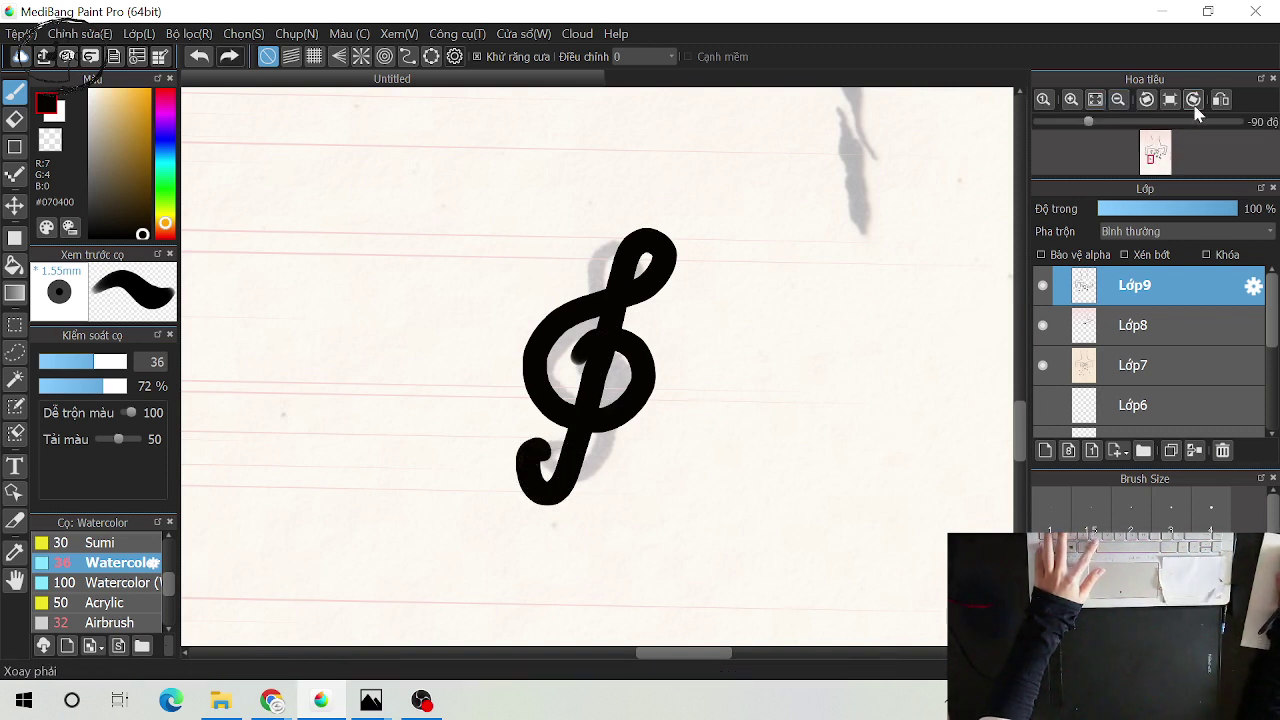
pyautogui.scroll(2, 825, 302)
pyautogui.scroll(-6, 519, 365)
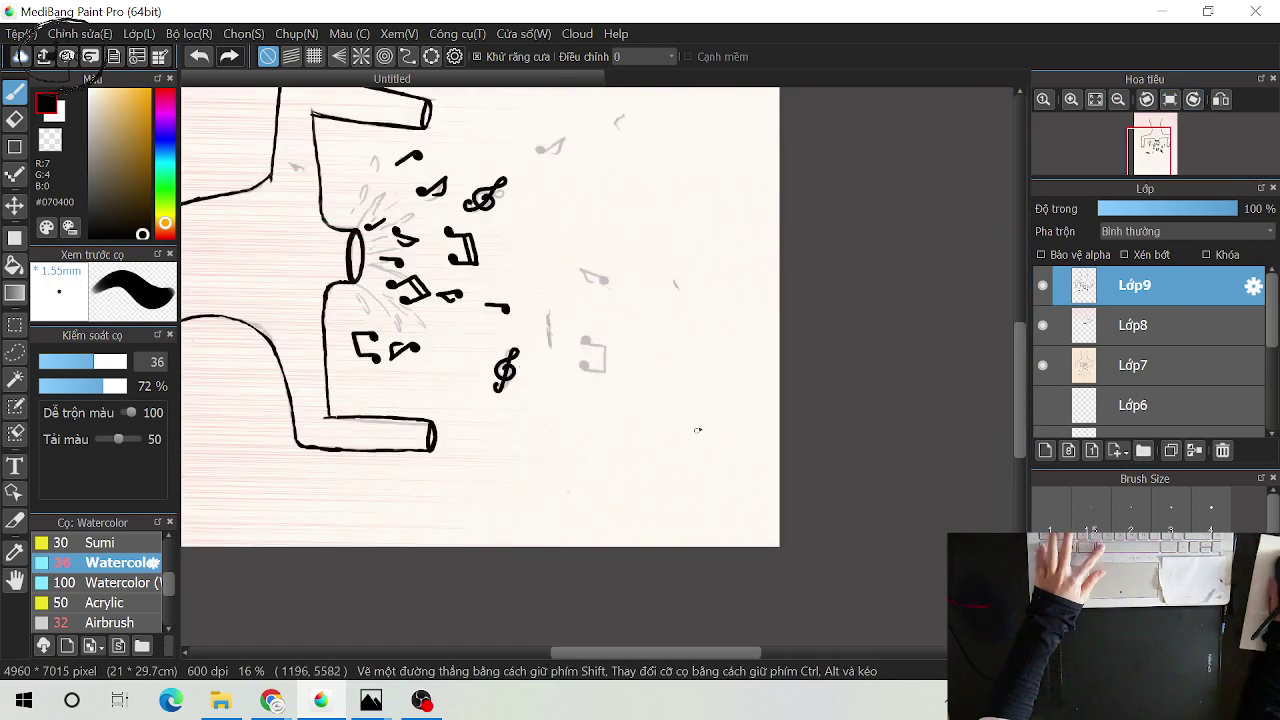
pyautogui.scroll(3, 697, 430)
pyautogui.moveTo(542, 145); pyautogui.dragTo(999, 443)
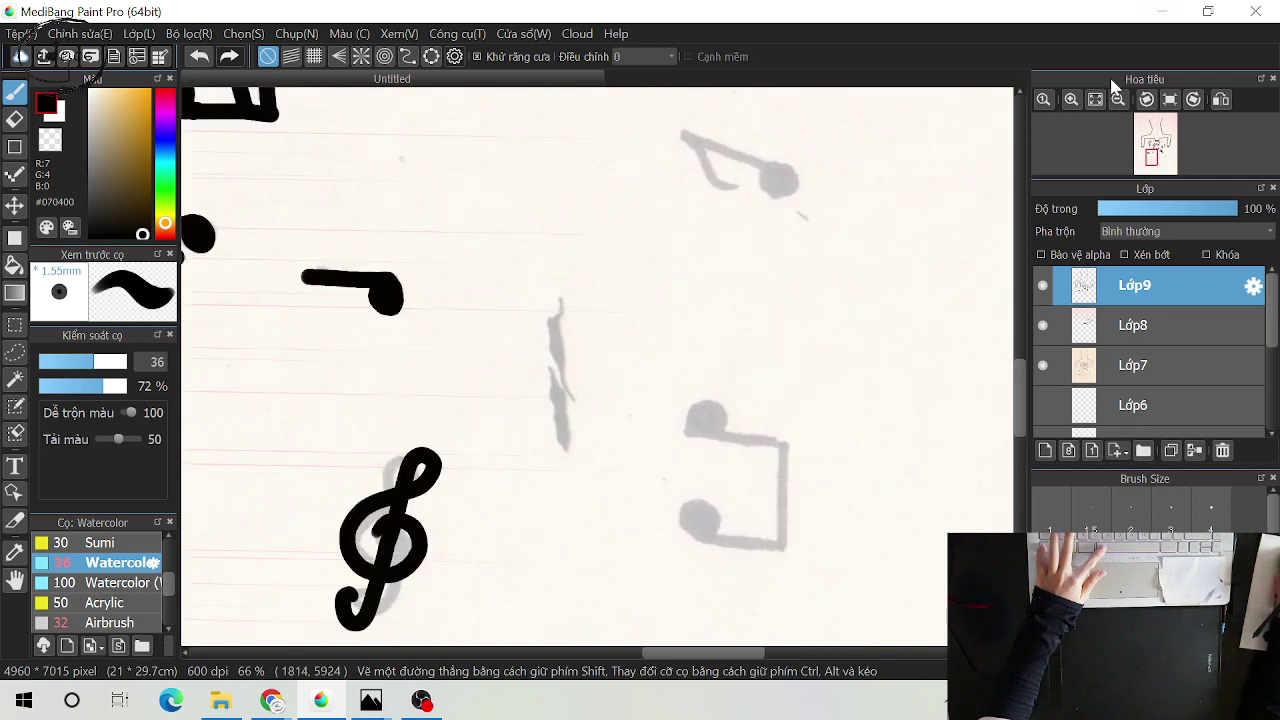
pyautogui.click(1148, 101)
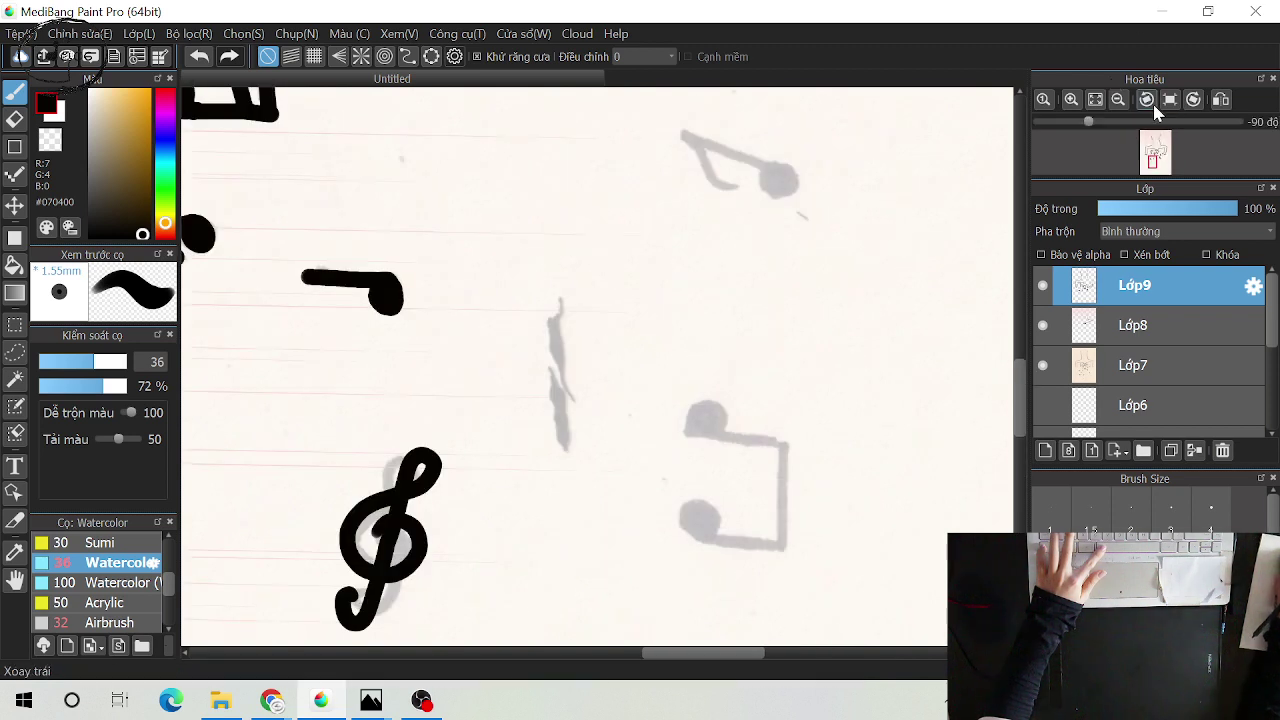
pyautogui.click(1148, 101)
pyautogui.click(1150, 160)
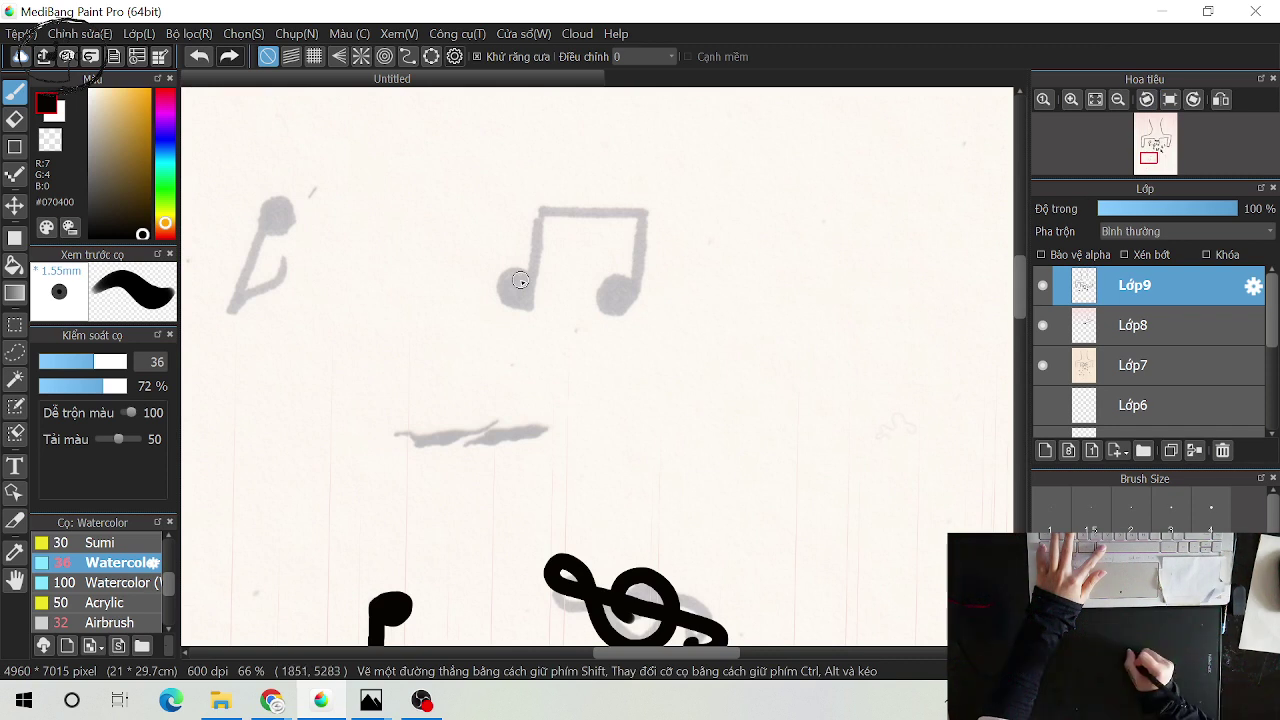
pyautogui.moveTo(520, 280); pyautogui.dragTo(498, 301)
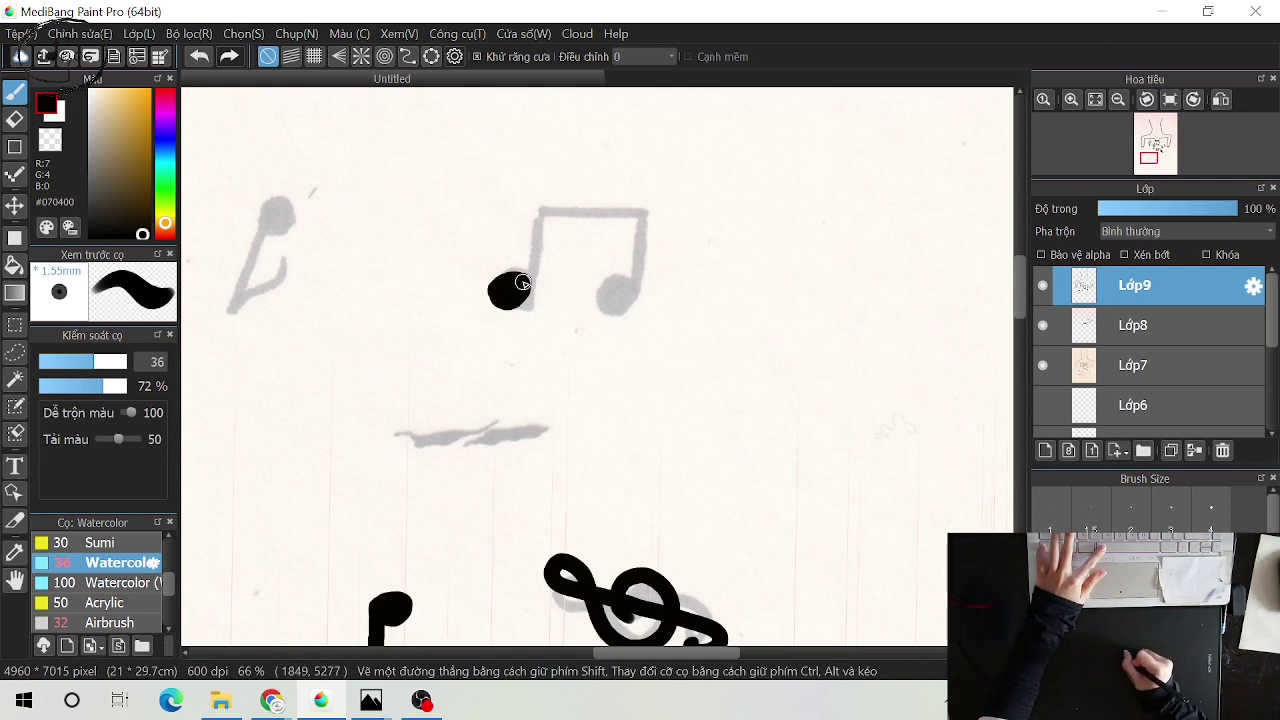
pyautogui.moveTo(522, 283)
pyautogui.mouseDown()
pyautogui.moveTo(508, 279)
pyautogui.moveTo(490, 301)
pyautogui.mouseUp()
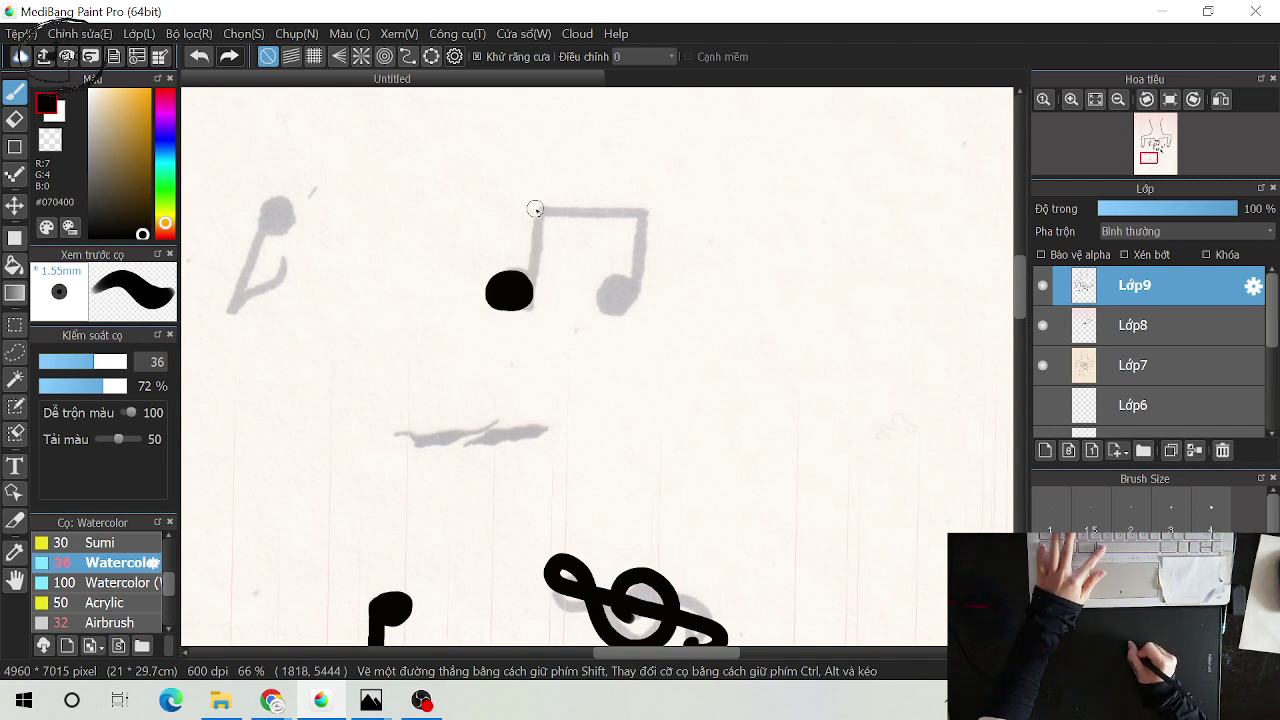
pyautogui.moveTo(537, 218); pyautogui.dragTo(529, 307)
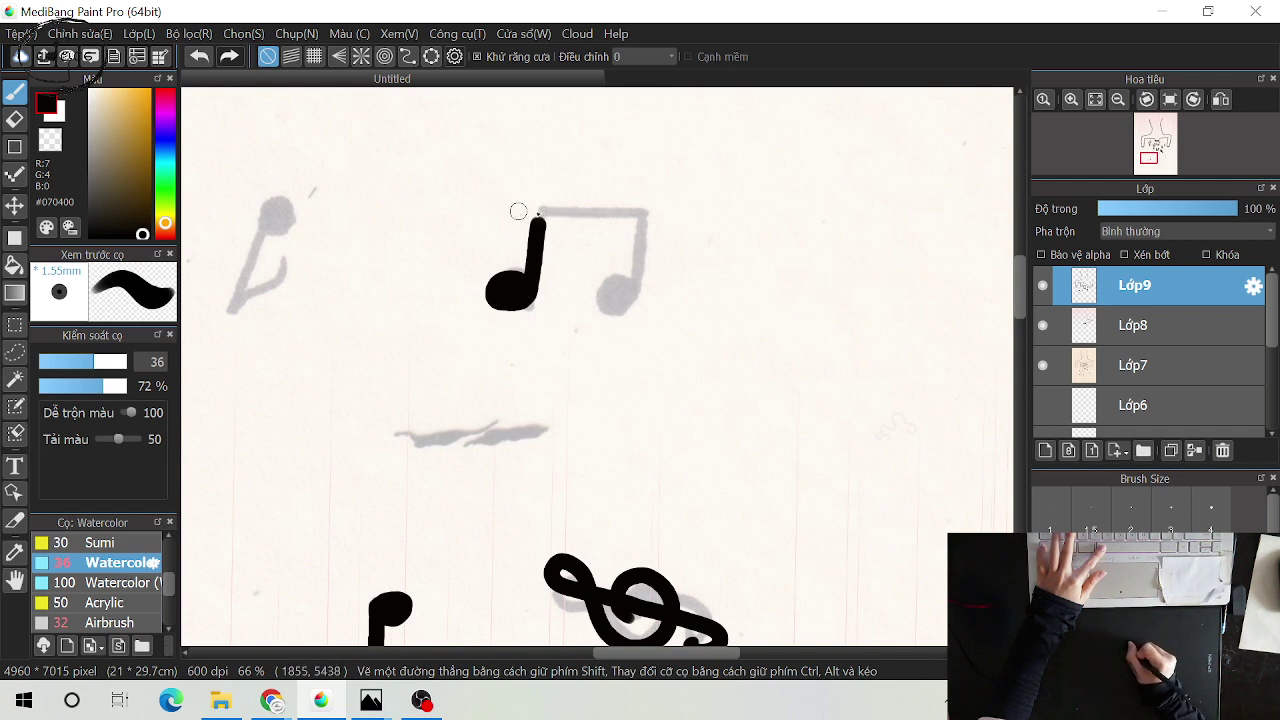
pyautogui.moveTo(518, 212); pyautogui.dragTo(656, 207)
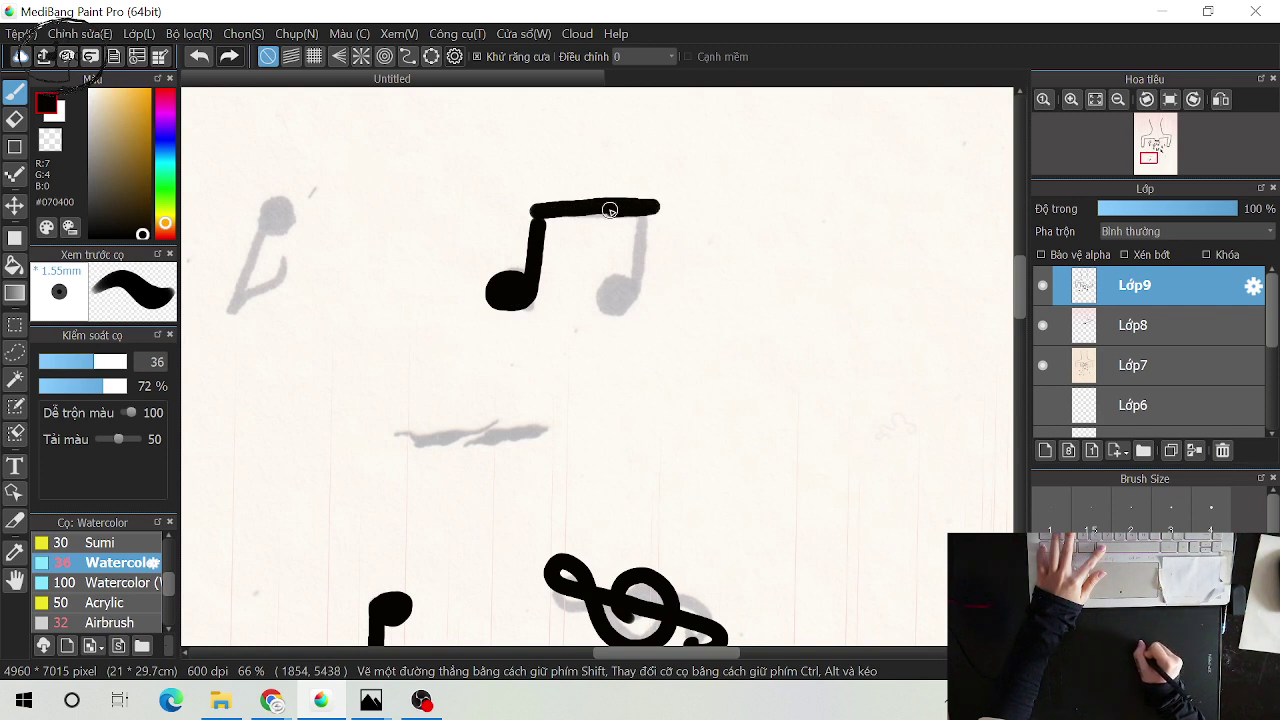
pyautogui.moveTo(530, 207); pyautogui.dragTo(546, 240)
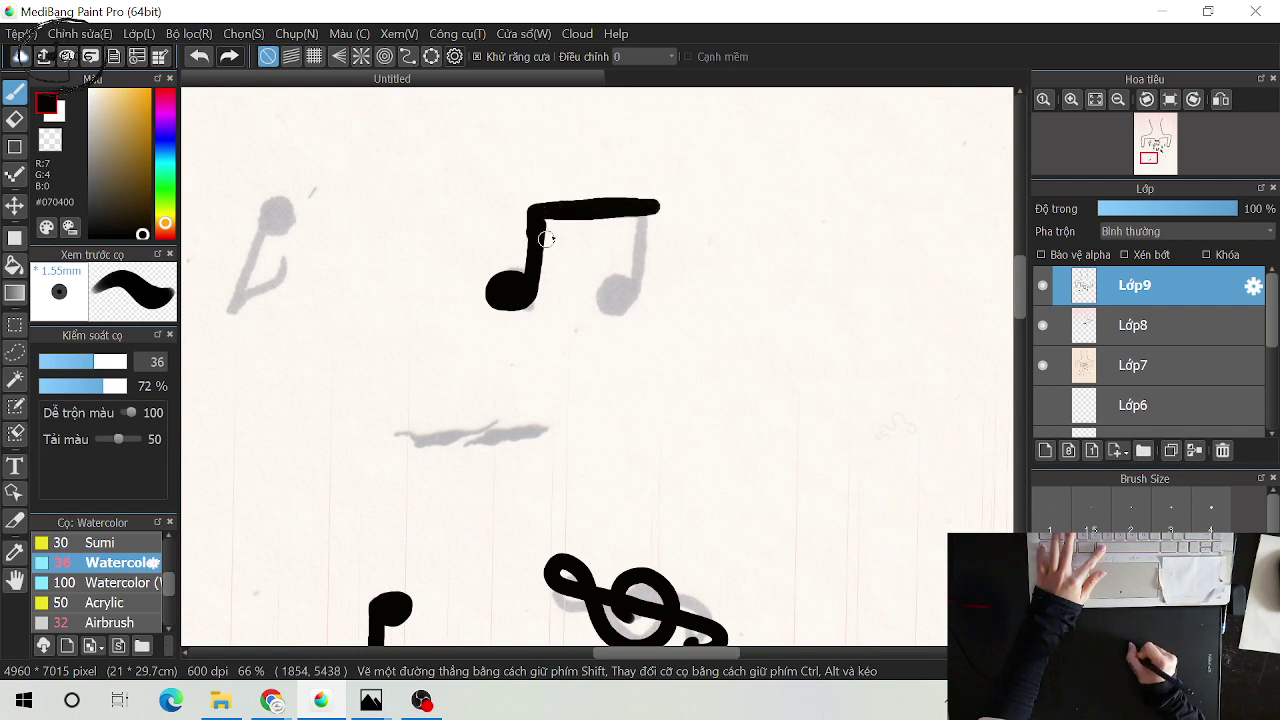
pyautogui.moveTo(647, 206)
pyautogui.mouseDown()
pyautogui.moveTo(645, 228)
pyautogui.moveTo(648, 206)
pyautogui.mouseUp()
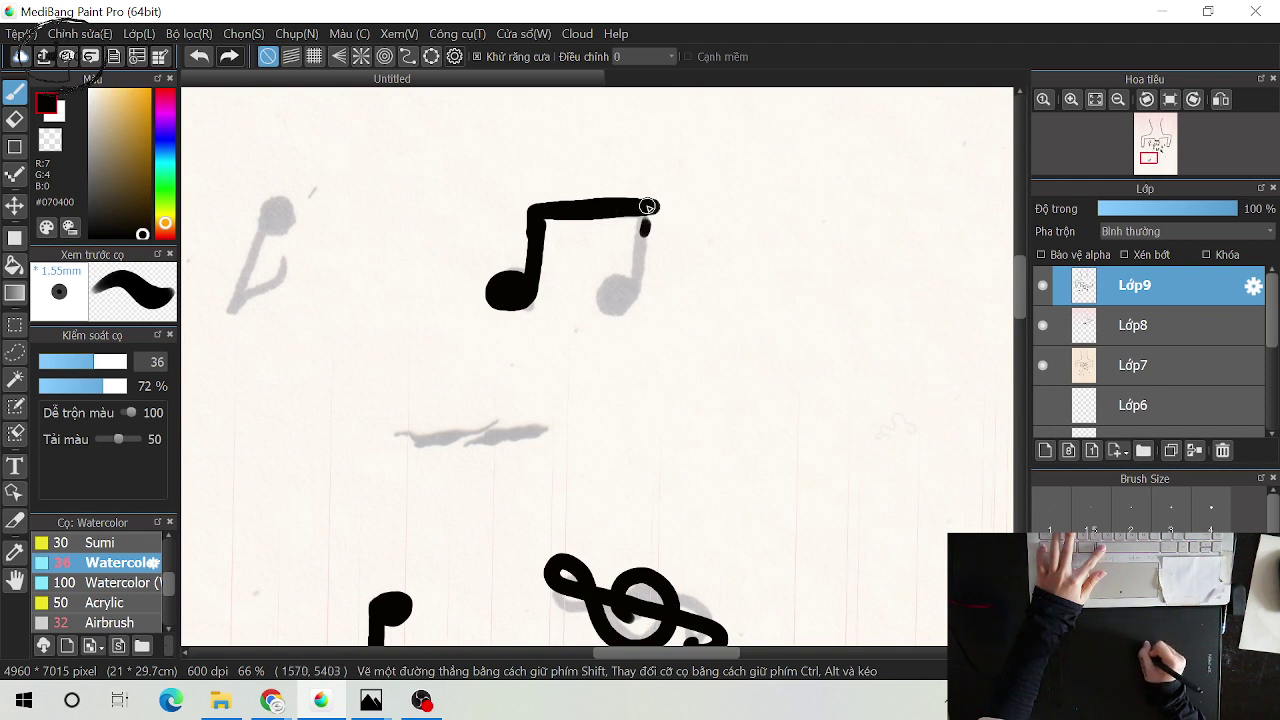
pyautogui.hotkey('ctrl', 'z')
pyautogui.hotkey('ctrl', 'z')
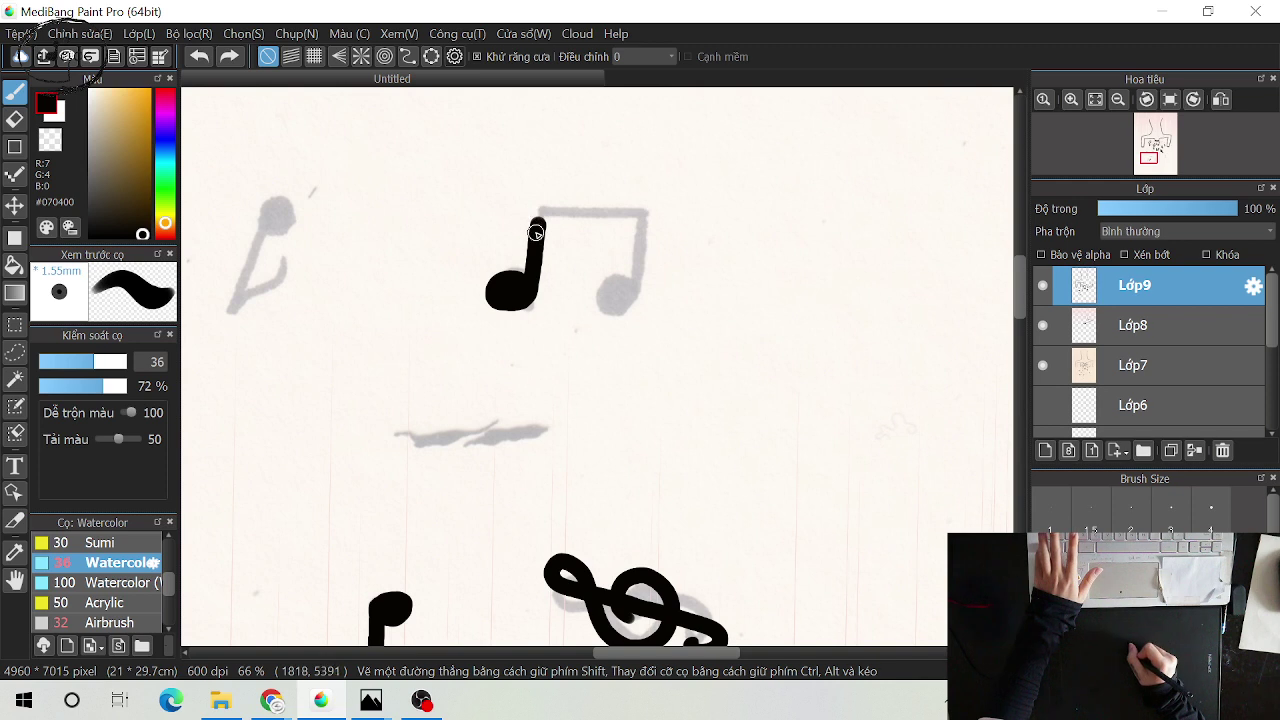
pyautogui.moveTo(536, 228)
pyautogui.mouseDown()
pyautogui.moveTo(538, 208)
pyautogui.moveTo(538, 228)
pyautogui.moveTo(538, 210)
pyautogui.moveTo(648, 210)
pyautogui.moveTo(632, 290)
pyautogui.moveTo(590, 298)
pyautogui.moveTo(614, 304)
pyautogui.moveTo(604, 289)
pyautogui.moveTo(620, 291)
pyautogui.moveTo(614, 302)
pyautogui.mouseUp()
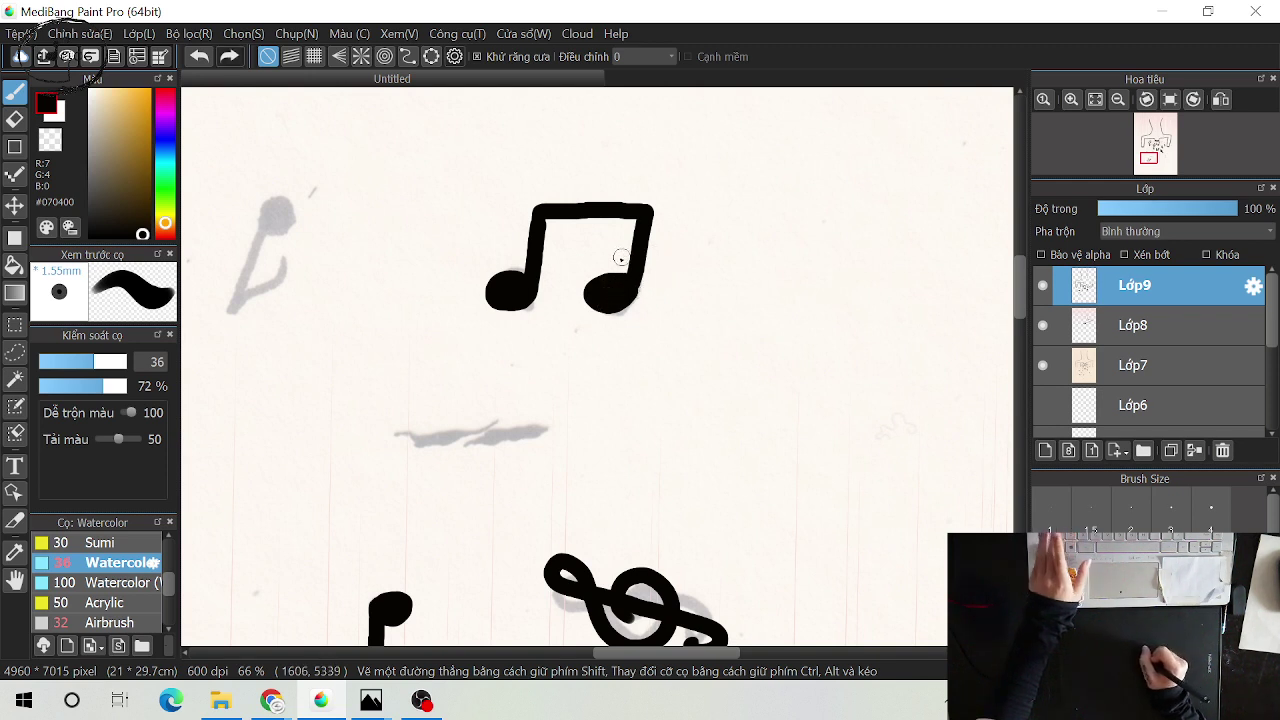
pyautogui.hotkey('ctrl', 'z')
pyautogui.hotkey('ctrl', 'z')
pyautogui.hotkey('ctrl', 'z')
pyautogui.hotkey('ctrl', 'z')
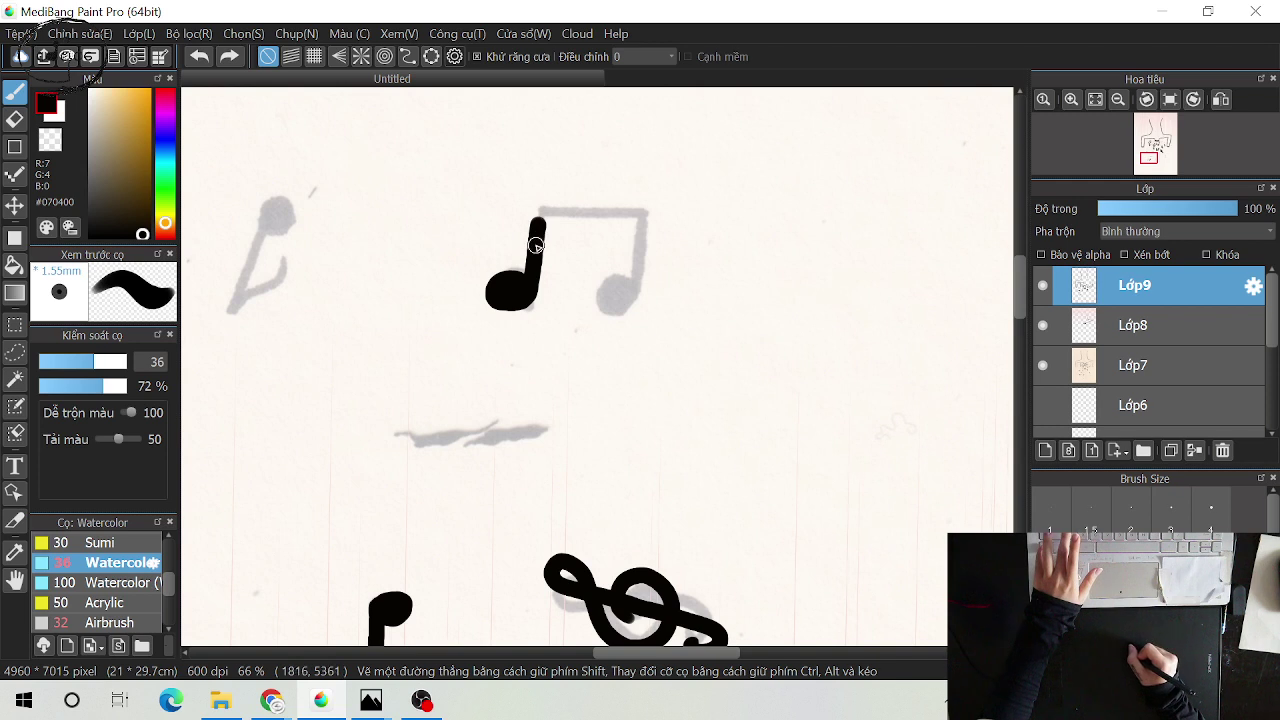
# Complete the outer beamed pair by inking the second note's filled head and stem and the beam joining both stems
pyautogui.moveTo(608, 289); pyautogui.dragTo(598, 292)
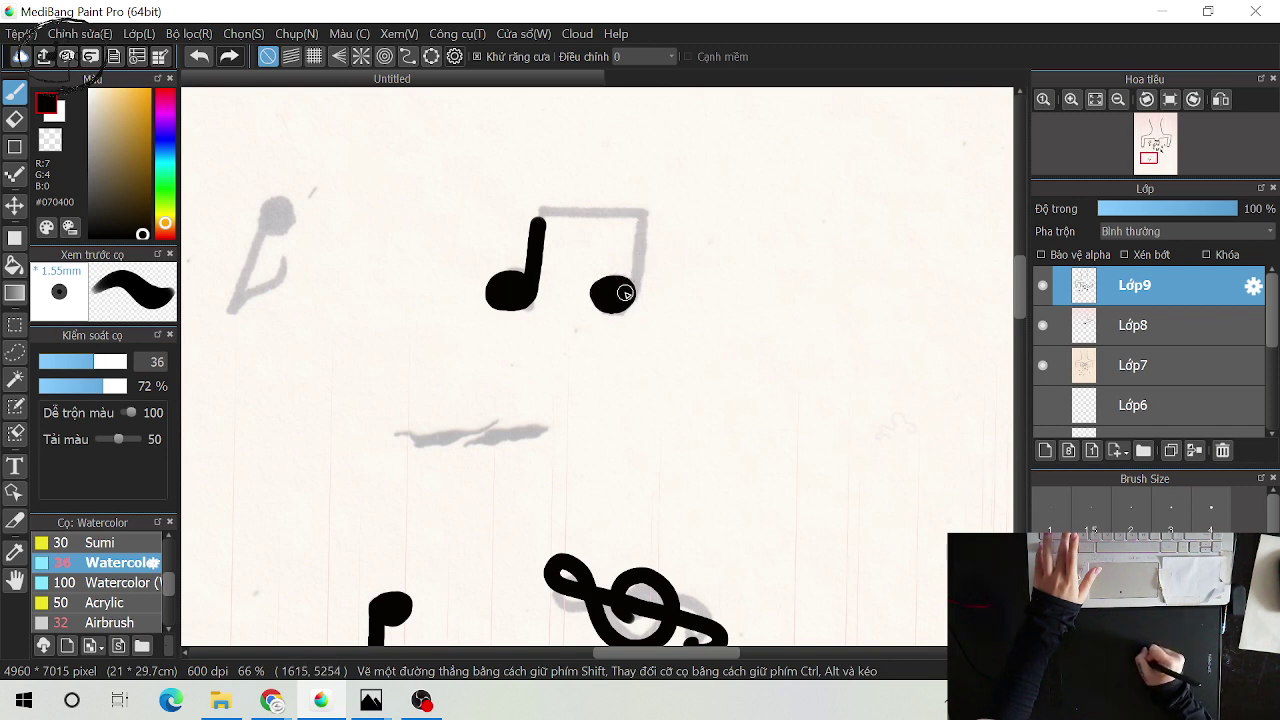
pyautogui.moveTo(625, 293); pyautogui.dragTo(642, 212)
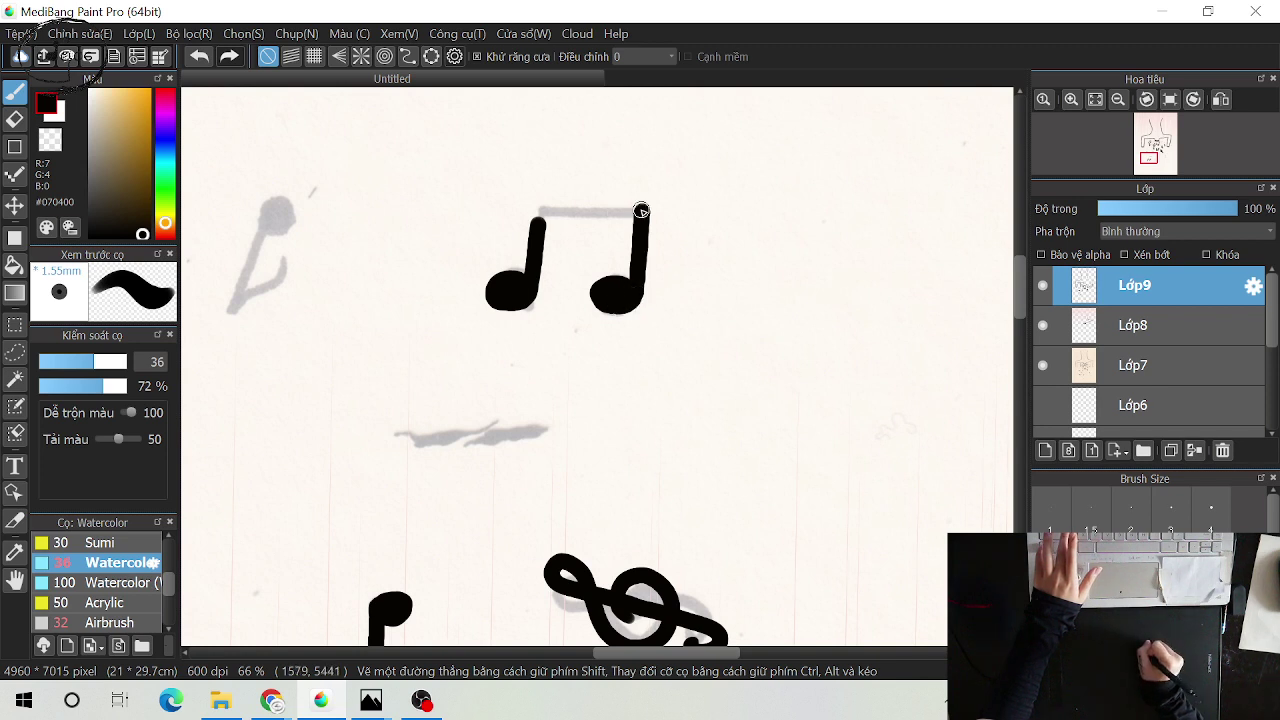
pyautogui.moveTo(641, 212)
pyautogui.mouseDown()
pyautogui.moveTo(535, 212)
pyautogui.moveTo(537, 227)
pyautogui.mouseUp()
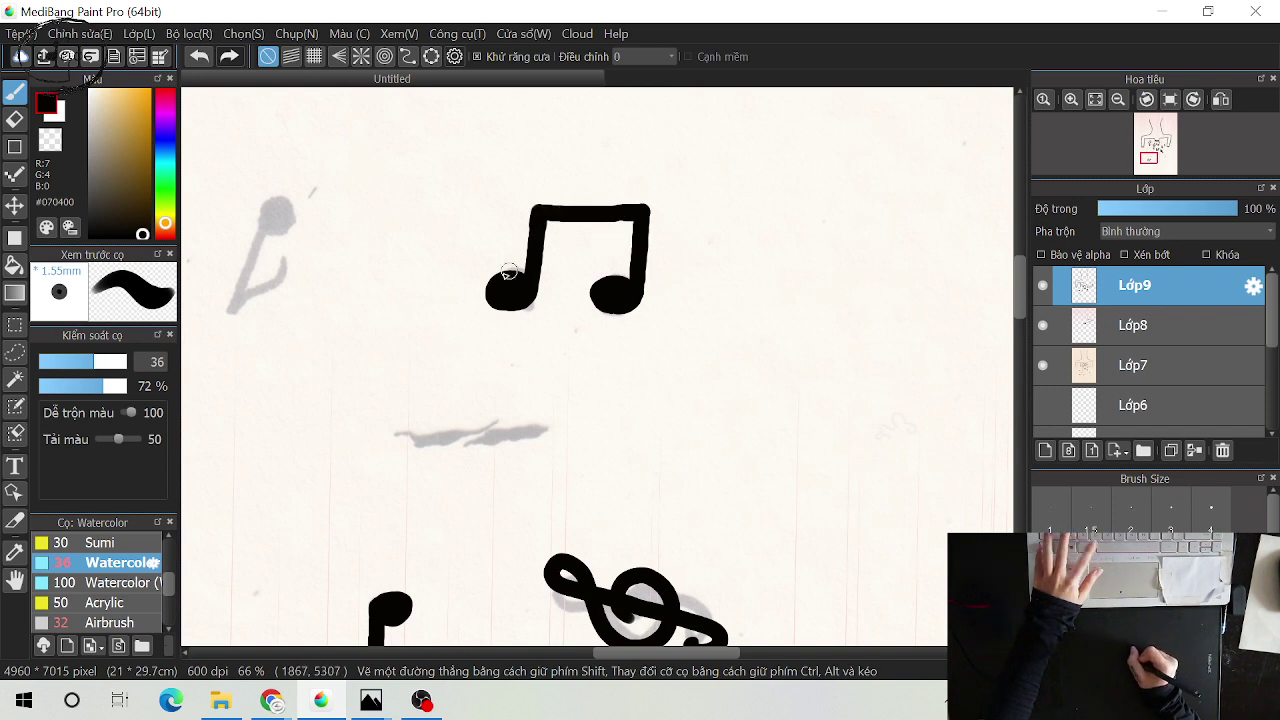
# Ink the upside-down flagged note beside the outer beamed pair, with a filled head, slanted stem and curved flag
pyautogui.moveTo(358, 288); pyautogui.dragTo(670, 316)
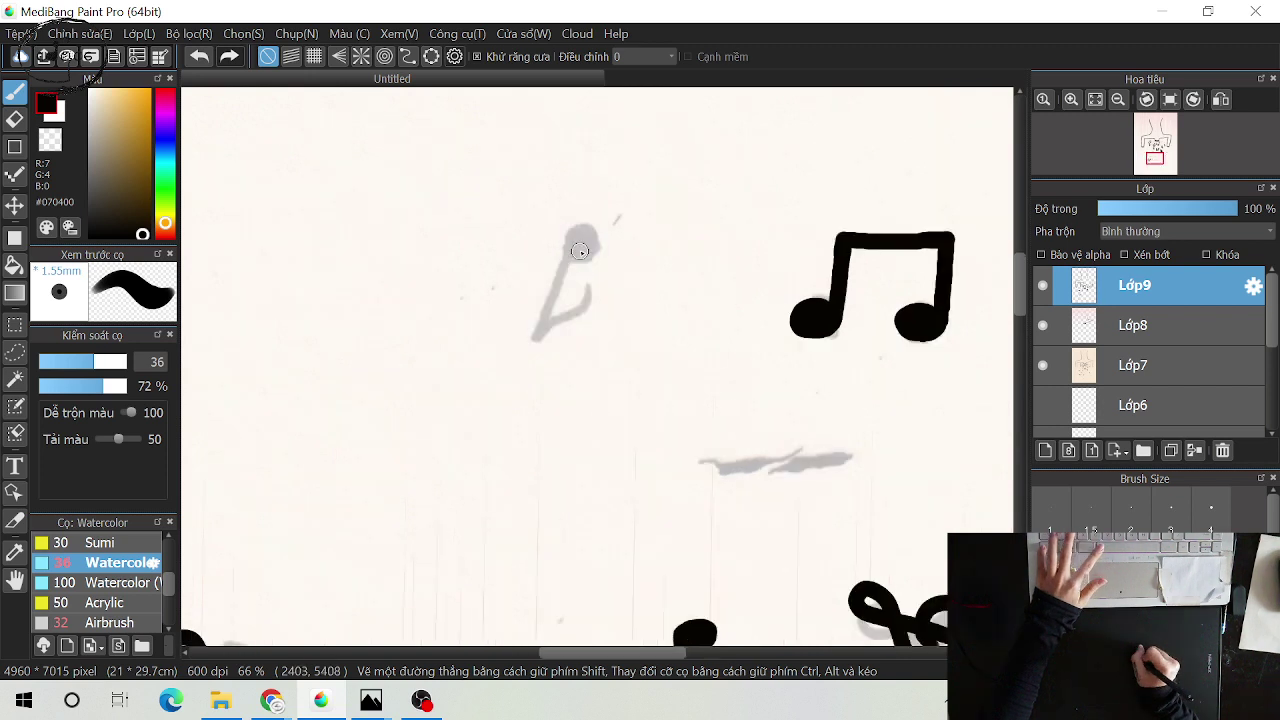
pyautogui.moveTo(579, 240)
pyautogui.mouseDown()
pyautogui.moveTo(521, 363)
pyautogui.moveTo(530, 355)
pyautogui.mouseUp()
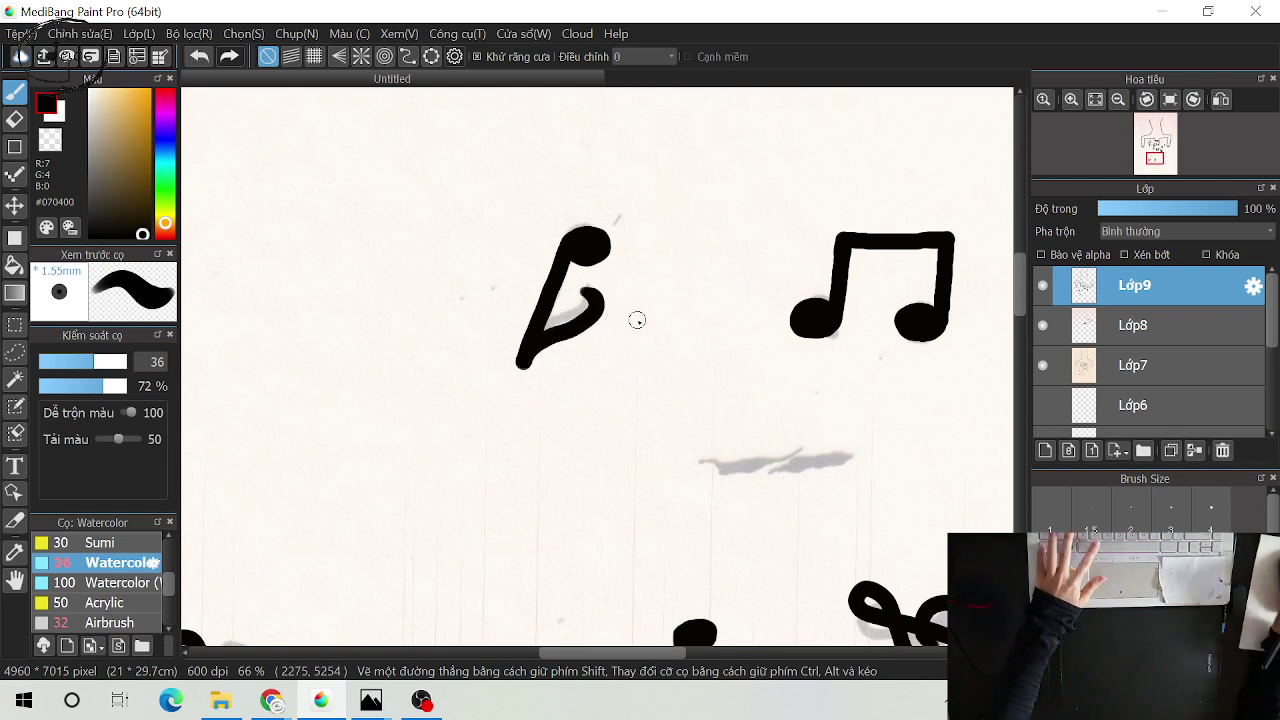
# Rotate the view until the sketched flagged note beyond the first treble clef stands upright, and ink its filled head, stem and flag
pyautogui.scroll(-4, 637, 320)
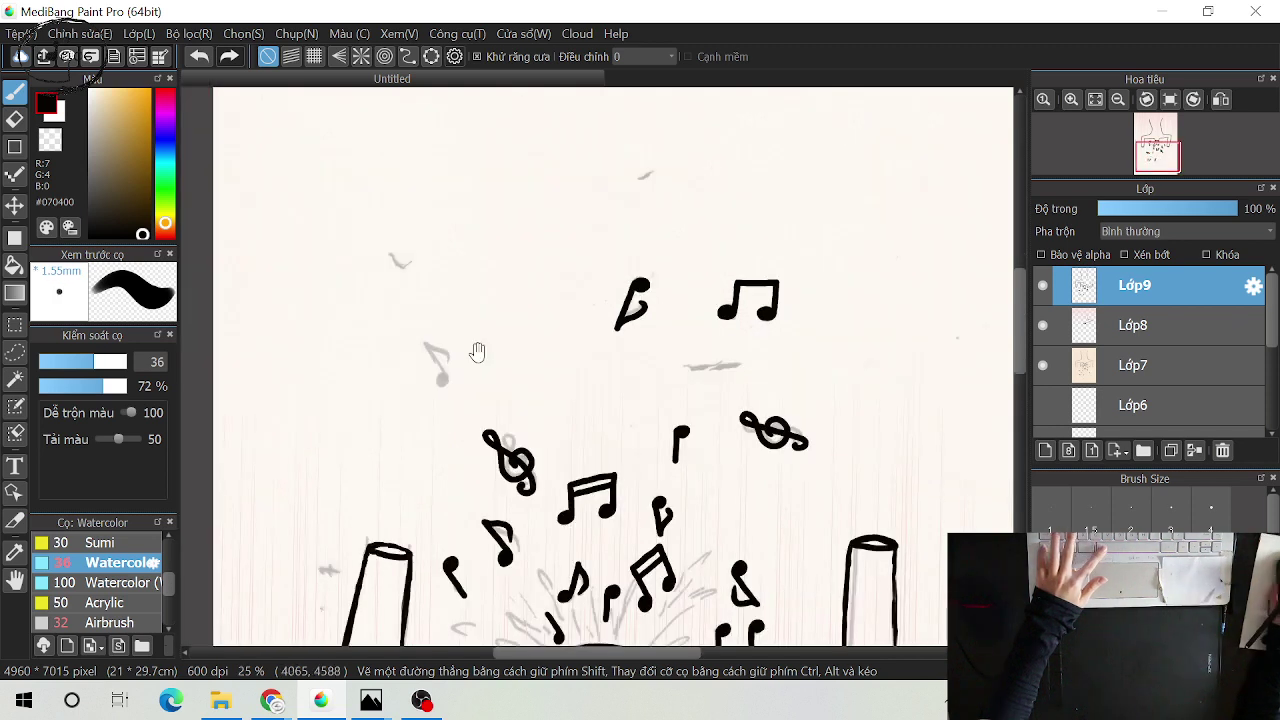
pyautogui.moveTo(478, 352); pyautogui.dragTo(598, 384)
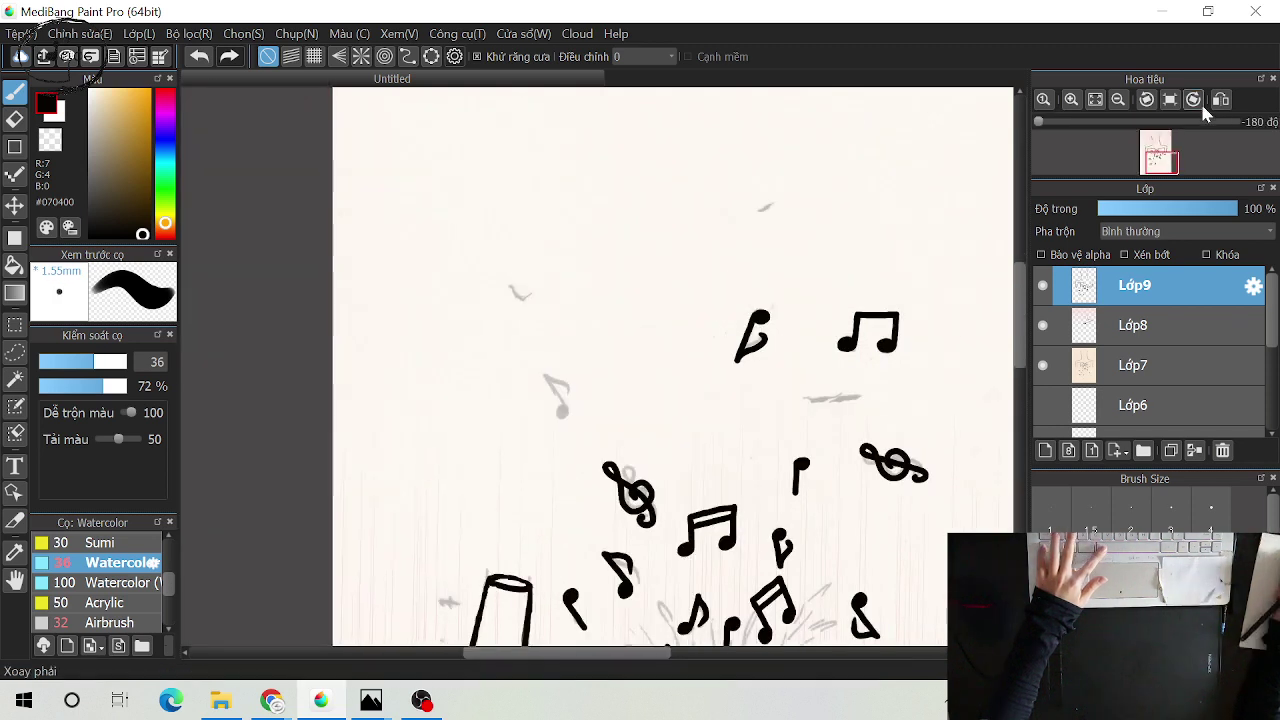
pyautogui.click(1196, 103)
pyautogui.click(1195, 102)
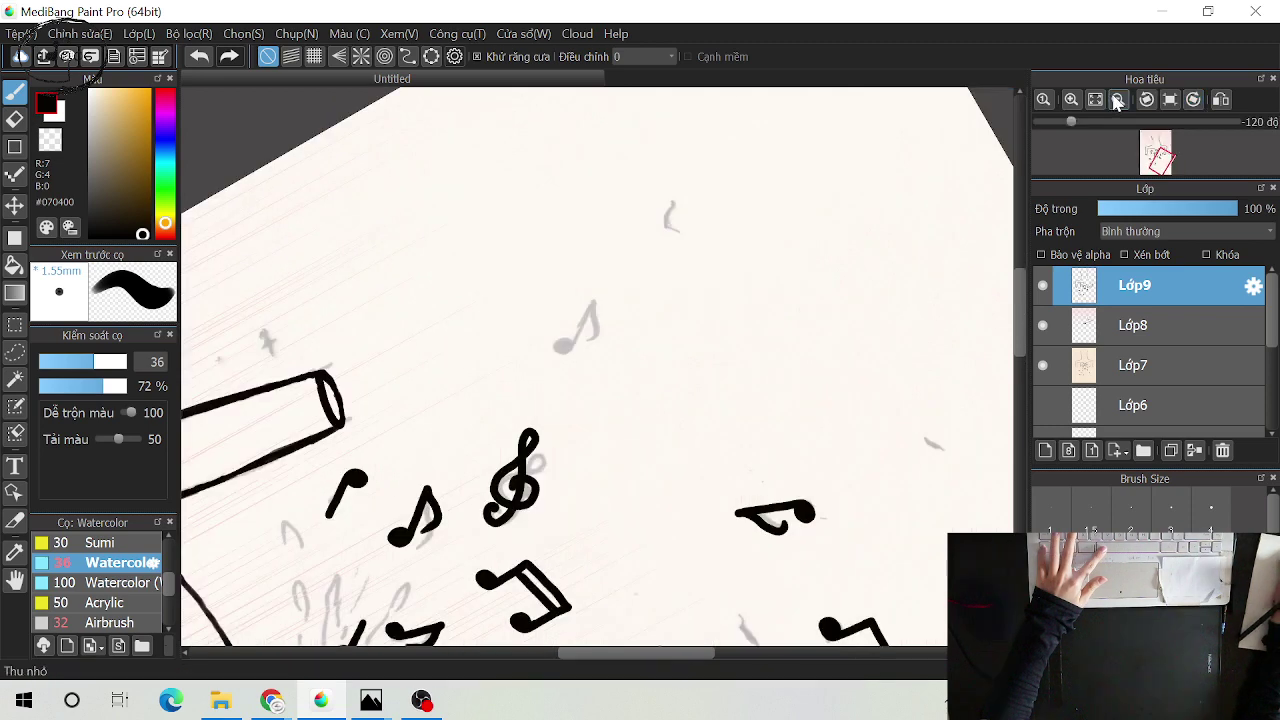
pyautogui.click(1146, 99)
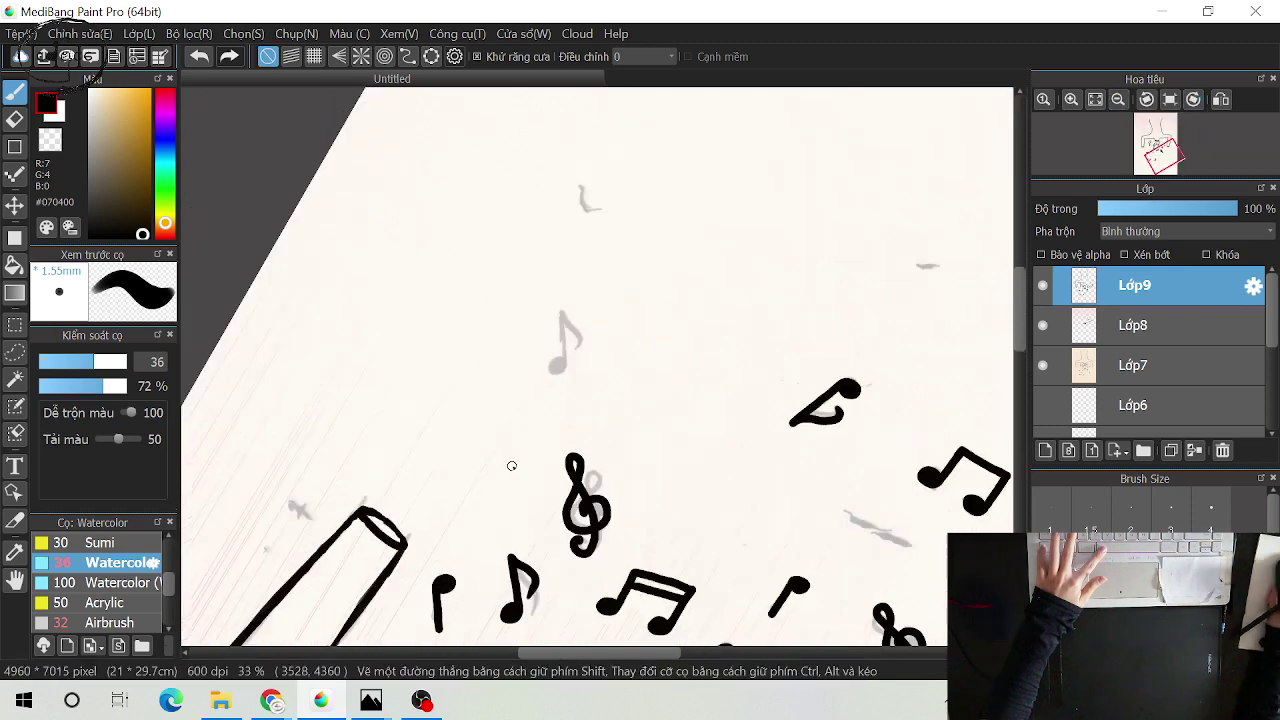
pyautogui.scroll(2, 523, 400)
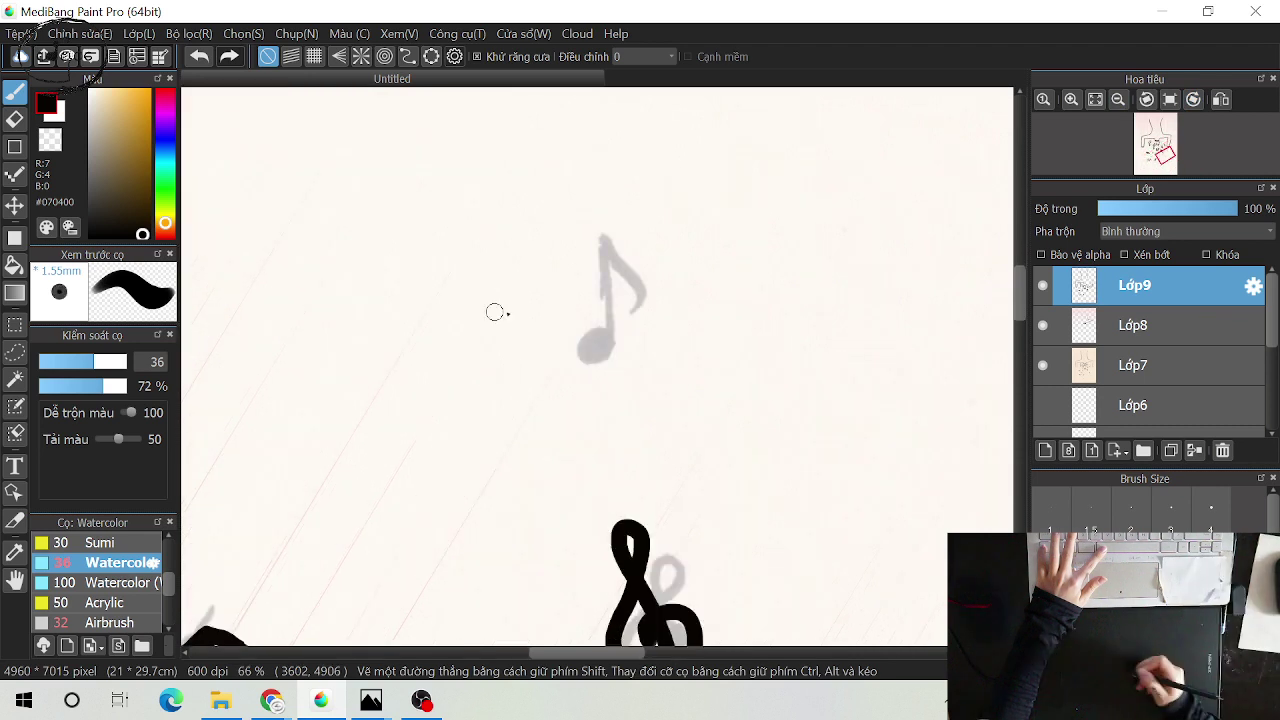
pyautogui.moveTo(584, 347); pyautogui.dragTo(603, 341)
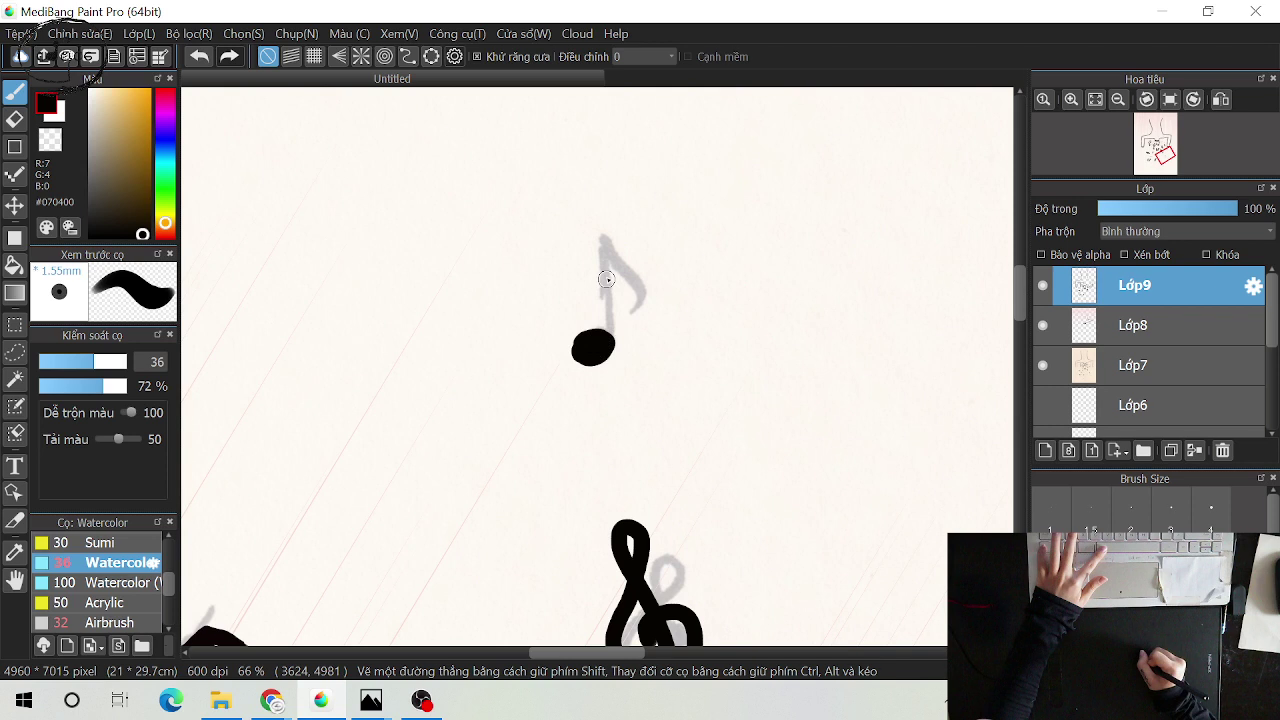
pyautogui.moveTo(601, 234); pyautogui.dragTo(609, 333)
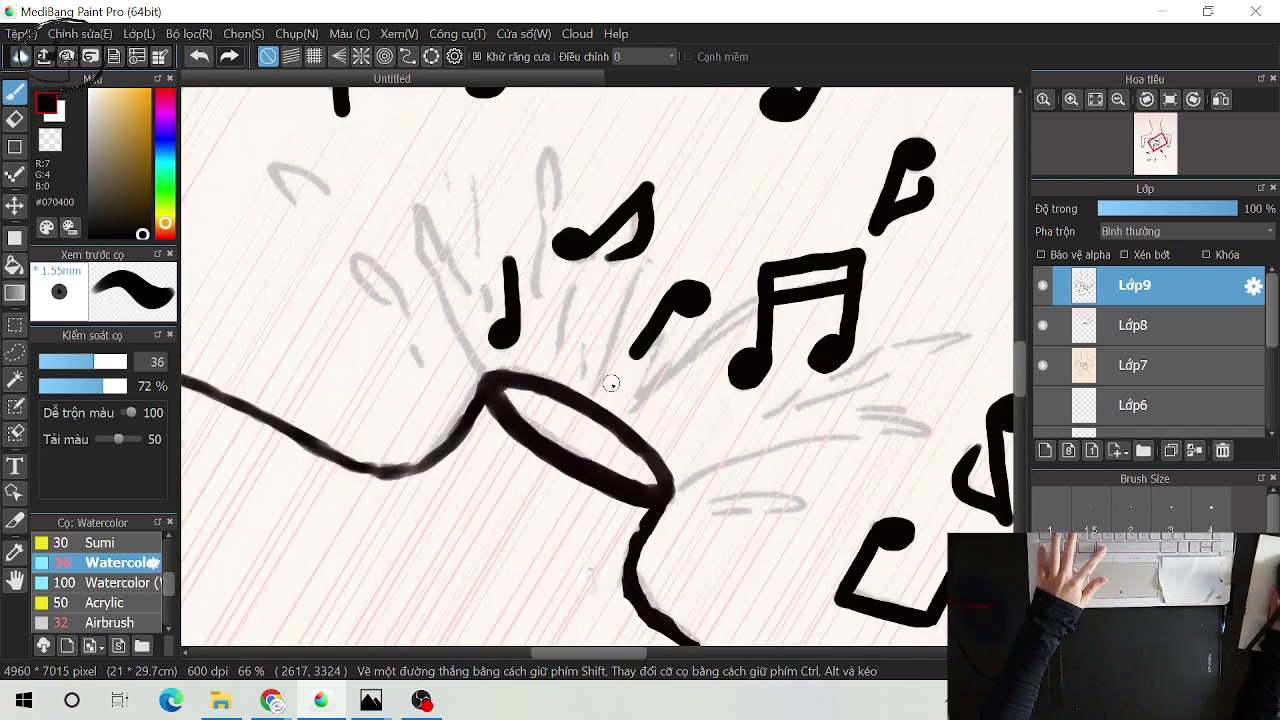
pyautogui.moveTo(565, 370); pyautogui.dragTo(532, 350)
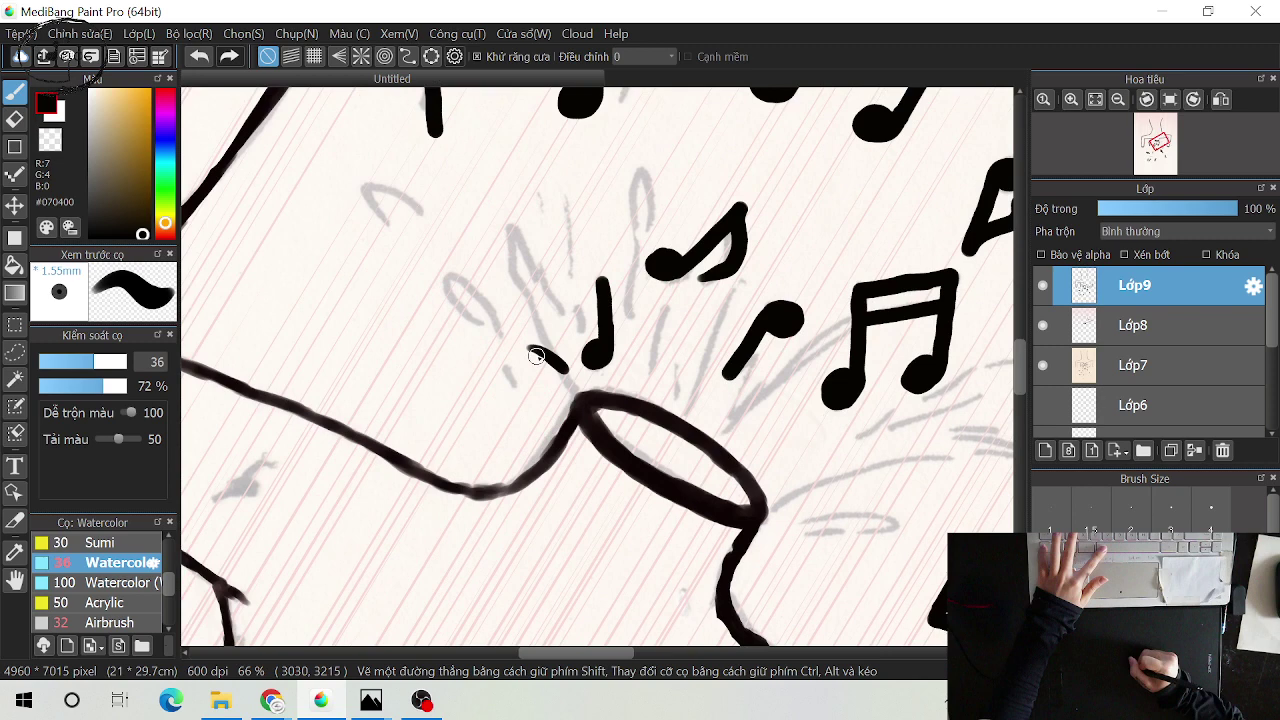
pyautogui.moveTo(558, 333); pyautogui.dragTo(548, 240)
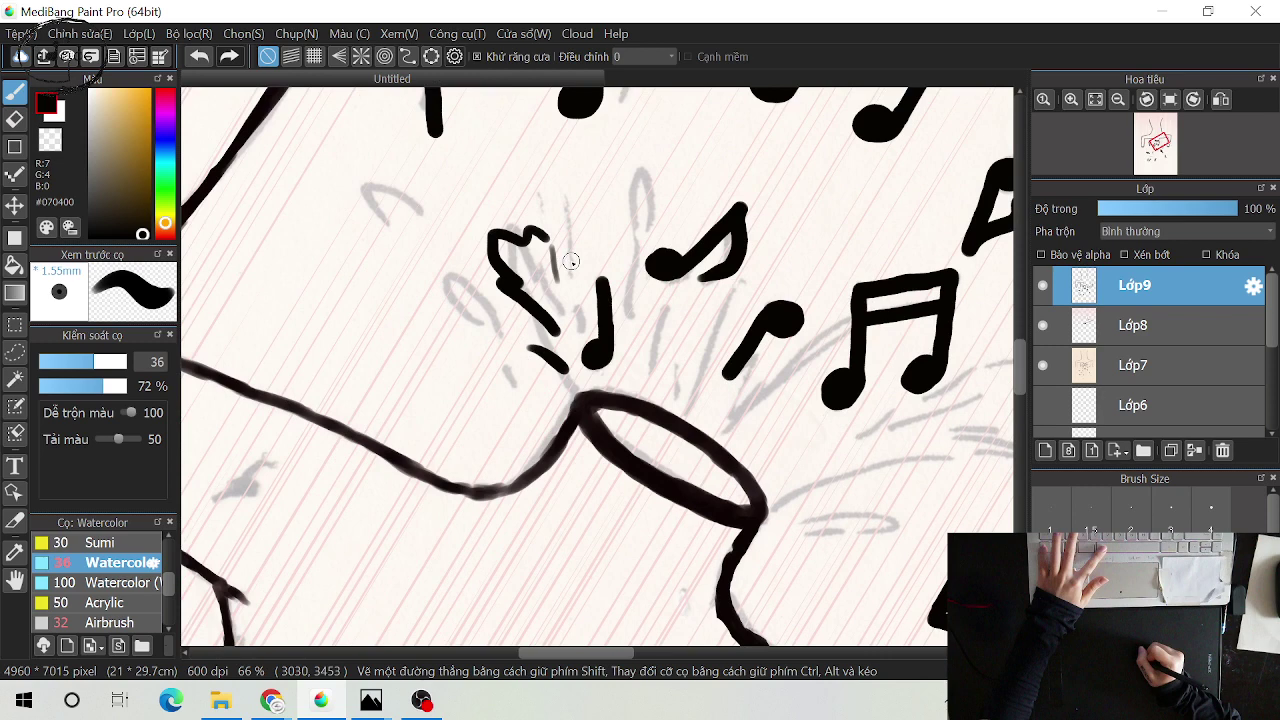
pyautogui.moveTo(565, 290); pyautogui.dragTo(575, 343)
pyautogui.moveTo(635, 297); pyautogui.dragTo(645, 186)
pyautogui.moveTo(650, 212); pyautogui.dragTo(644, 225)
pyautogui.moveTo(662, 304); pyautogui.dragTo(652, 388)
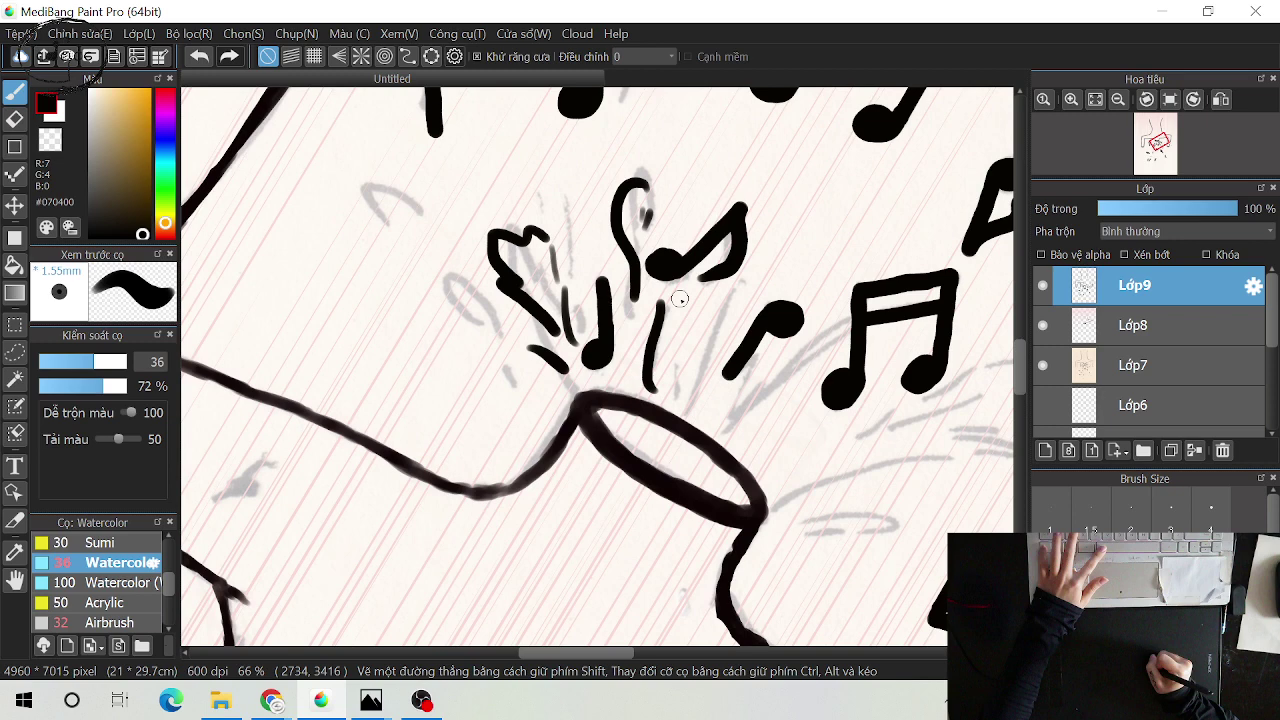
pyautogui.hotkey('ctrl', 'z')
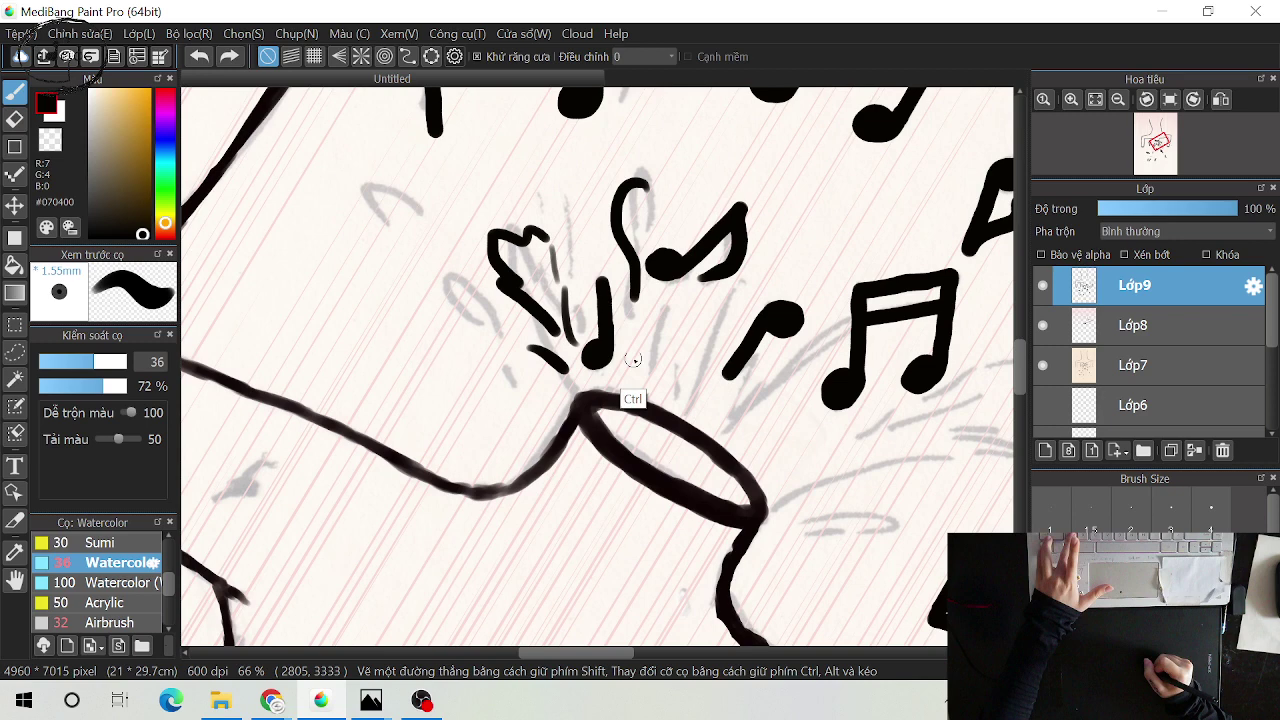
pyautogui.hotkey('ctrl', 'z')
pyautogui.hotkey('ctrl', 'z')
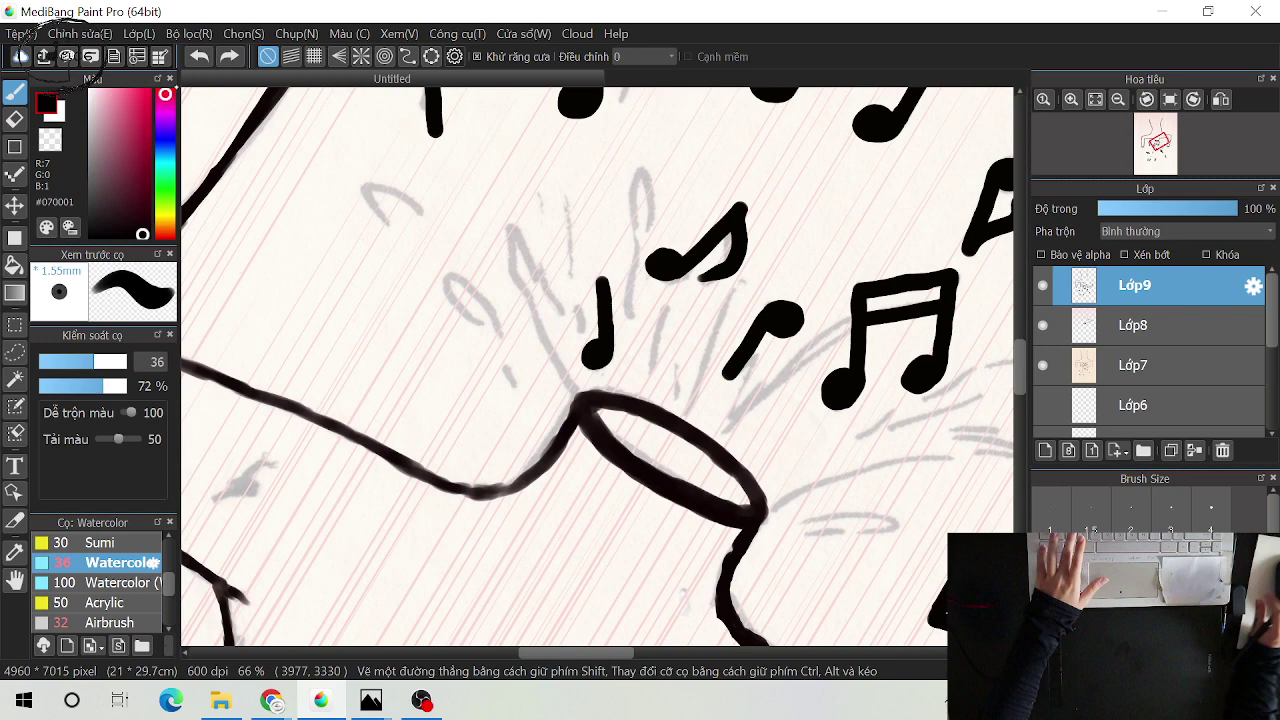
# Change the brush colour from black to a strong red with RGB values 205, 11, 11
pyautogui.click(172, 98)
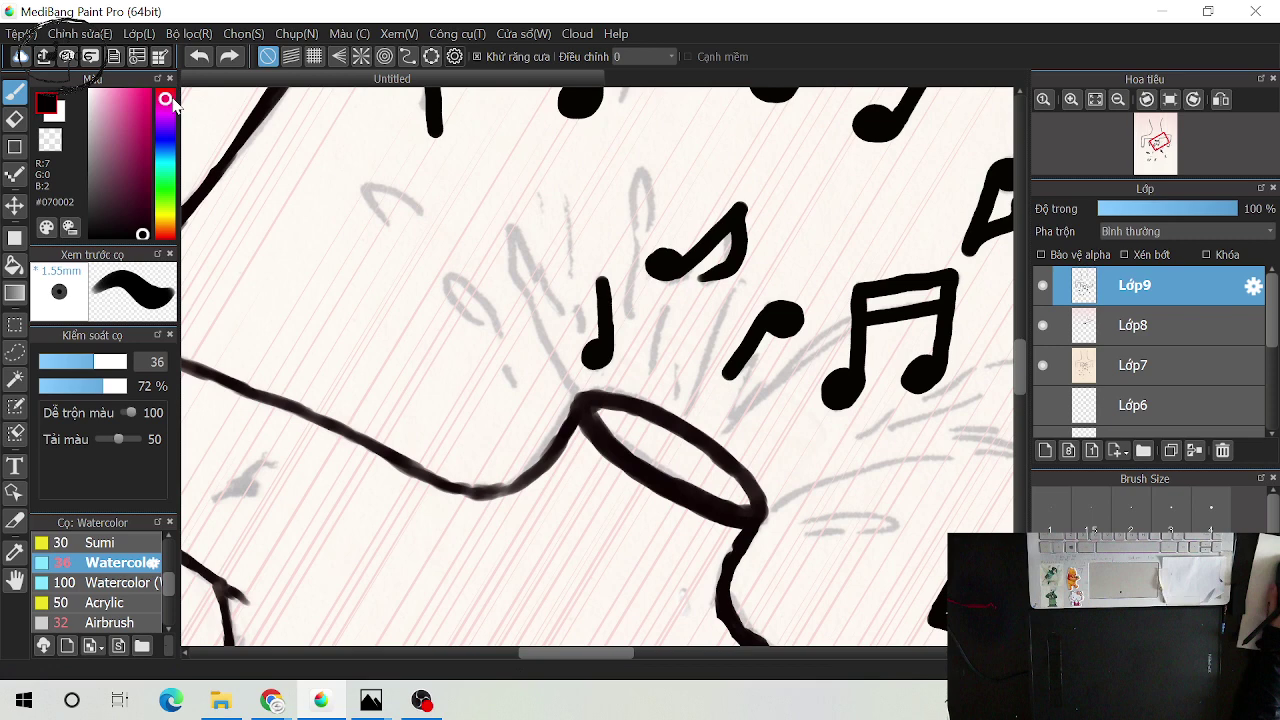
pyautogui.click(165, 92)
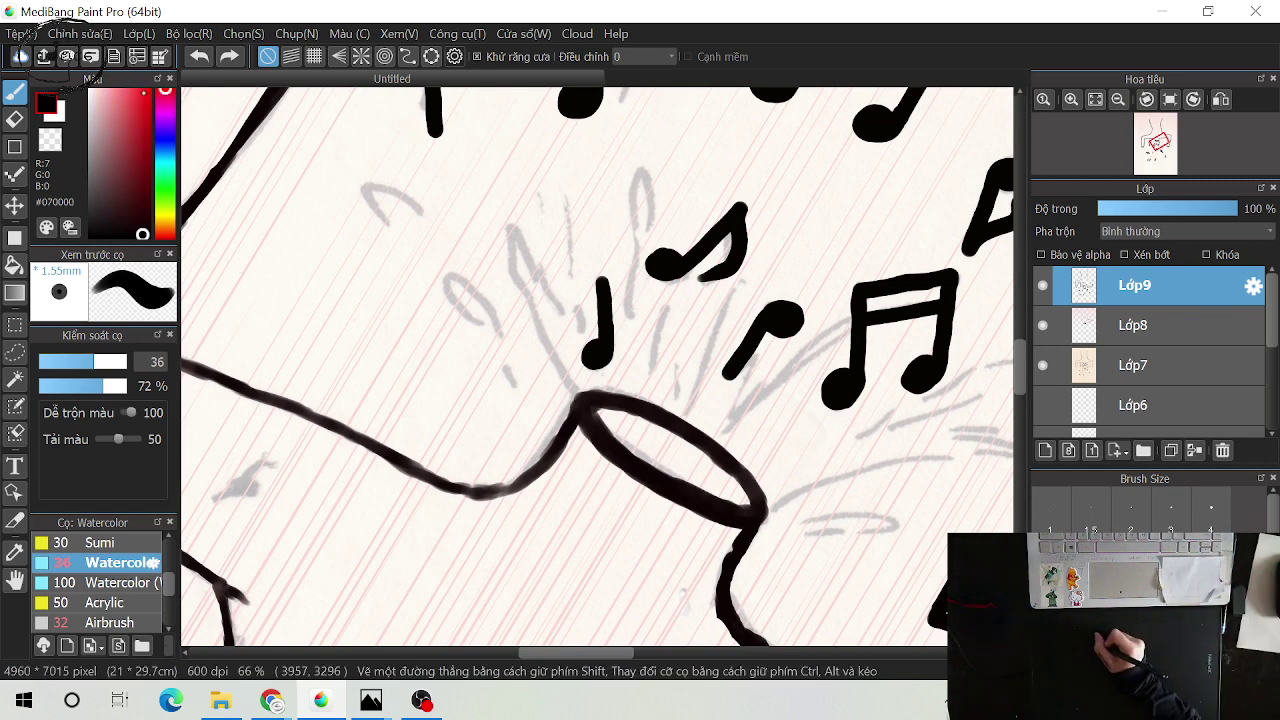
pyautogui.click(146, 118)
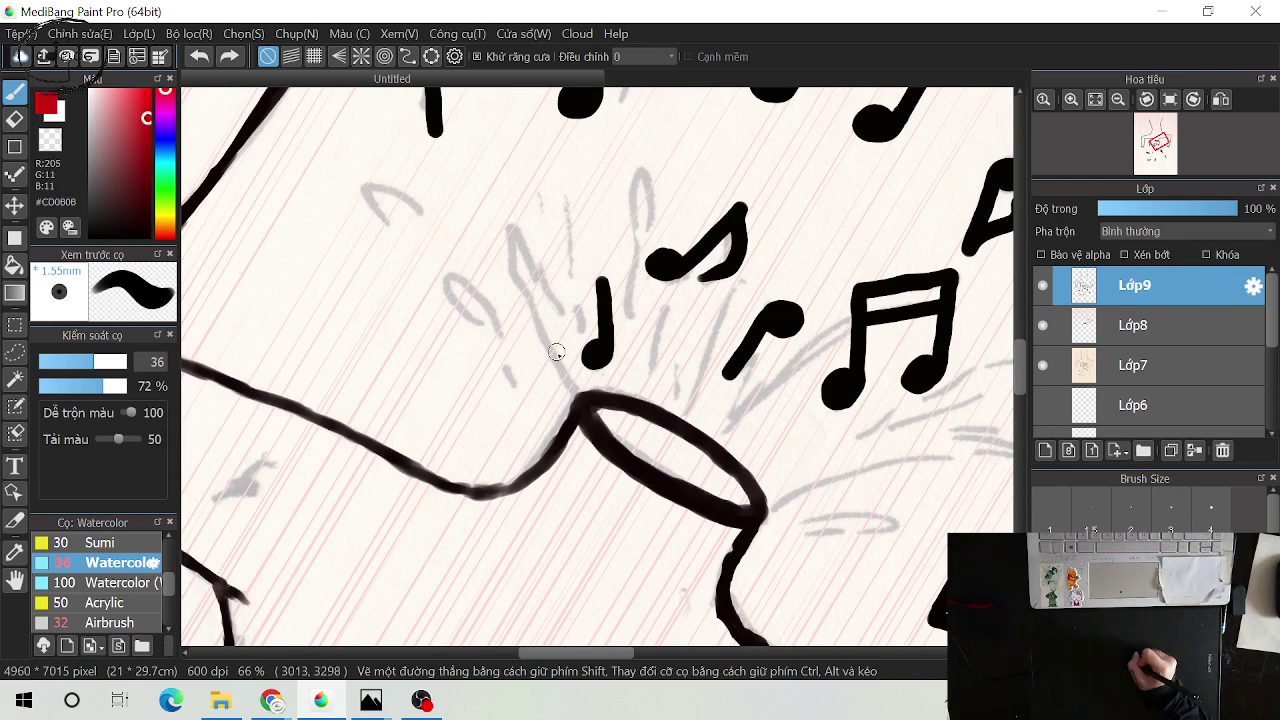
# Ink the sketched splash on the left side of the neck opening with short red dashes, curved lines and droplet-shaped loops
pyautogui.moveTo(532, 342); pyautogui.dragTo(575, 382)
pyautogui.moveTo(540, 258)
pyautogui.mouseDown()
pyautogui.moveTo(557, 320)
pyautogui.moveTo(564, 280)
pyautogui.moveTo(574, 318)
pyautogui.mouseUp()
pyautogui.moveTo(562, 192); pyautogui.dragTo(567, 214)
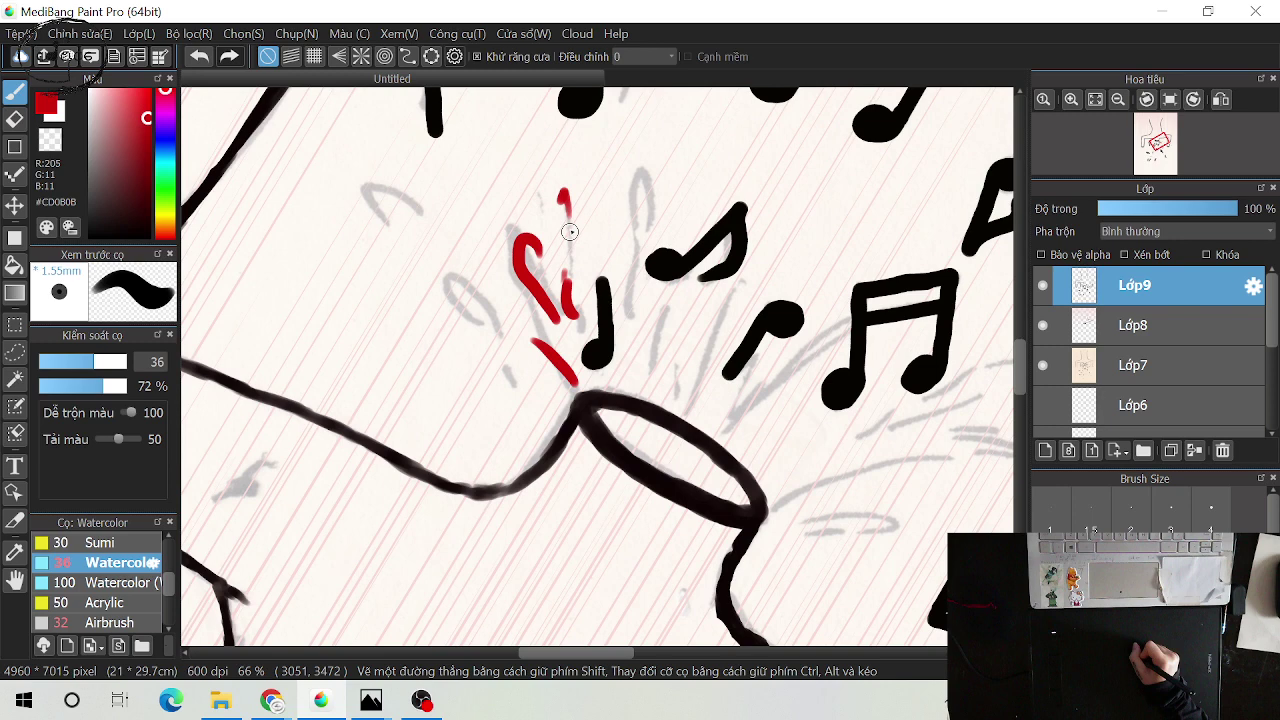
pyautogui.moveTo(502, 376); pyautogui.dragTo(523, 388)
pyautogui.moveTo(468, 276); pyautogui.dragTo(500, 330)
pyautogui.moveTo(398, 190); pyautogui.dragTo(413, 238)
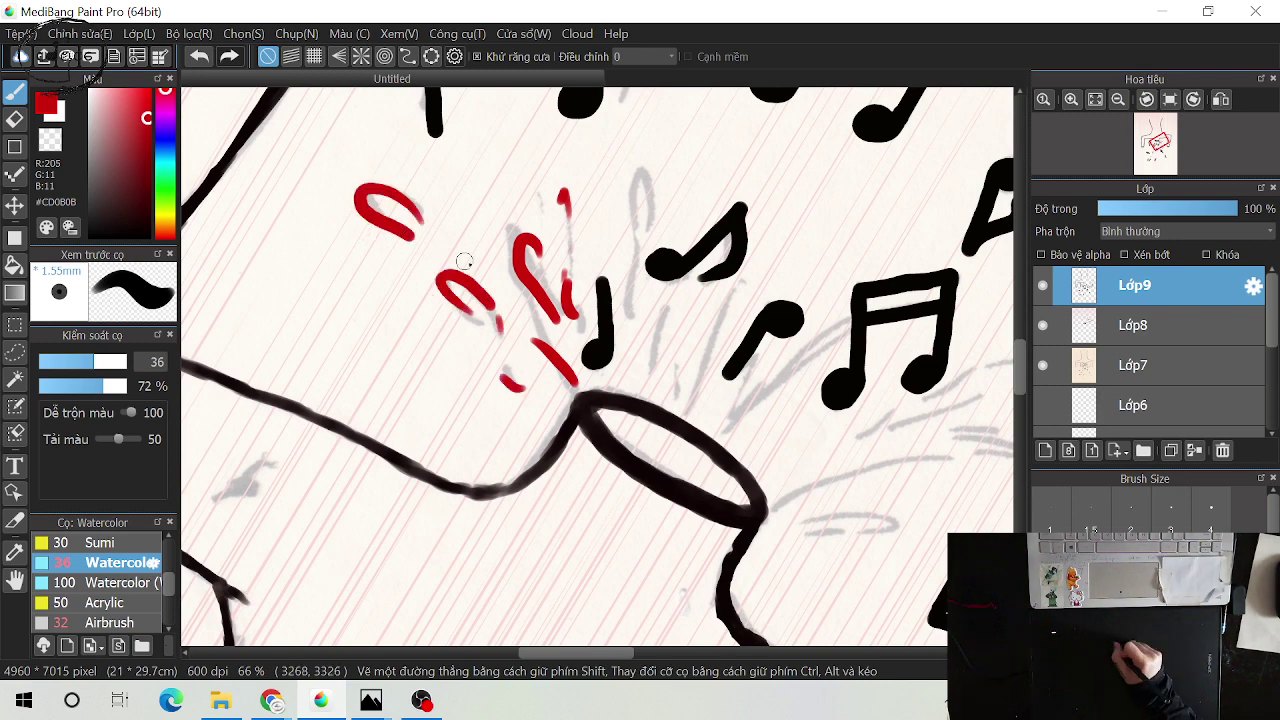
# Ink the upright red splash loops beside the flagged note and the short curved red dashes directly above the neck opening
pyautogui.moveTo(641, 196); pyautogui.dragTo(633, 298)
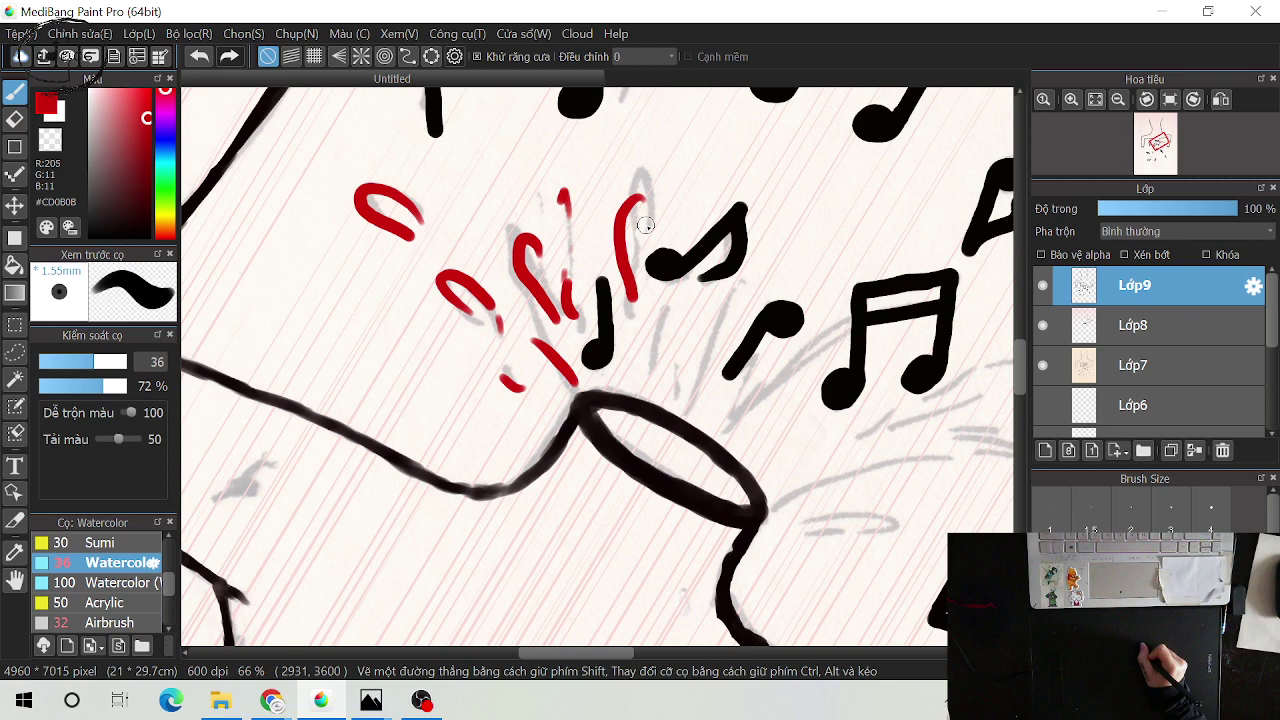
pyautogui.moveTo(647, 212); pyautogui.dragTo(676, 196)
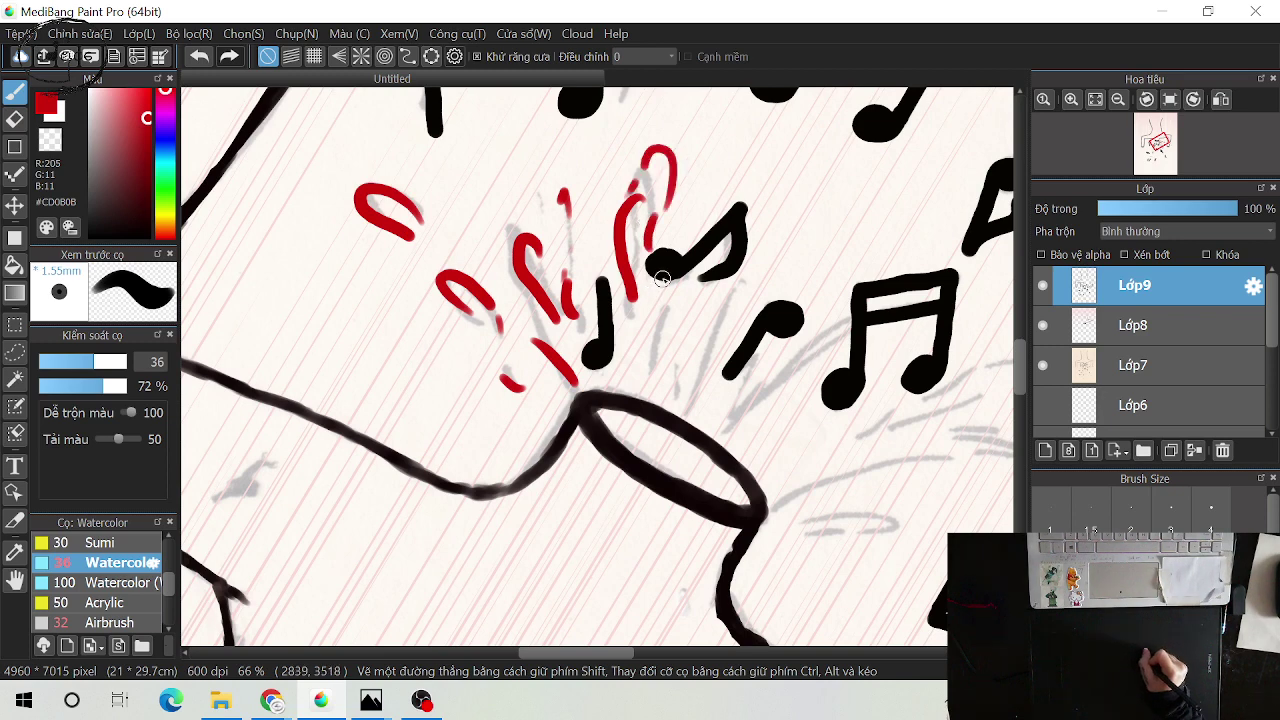
pyautogui.moveTo(697, 345); pyautogui.dragTo(694, 375)
pyautogui.moveTo(662, 310); pyautogui.dragTo(640, 398)
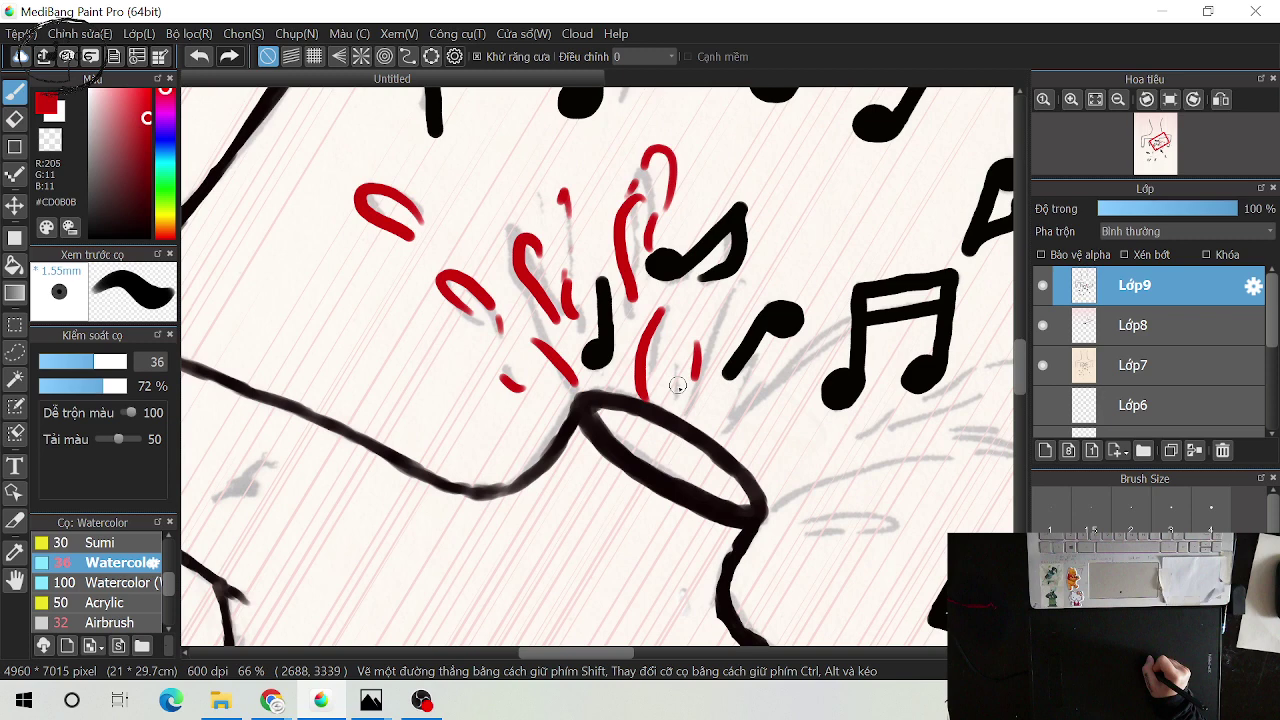
# Ink red splash loops between the flagged note and the nearby beamed pair, undoing the extra strokes under the beamed pair
pyautogui.moveTo(738, 350); pyautogui.dragTo(800, 285)
pyautogui.moveTo(812, 262); pyautogui.dragTo(870, 205)
pyautogui.moveTo(805, 280)
pyautogui.mouseDown()
pyautogui.moveTo(830, 340)
pyautogui.moveTo(738, 410)
pyautogui.mouseUp()
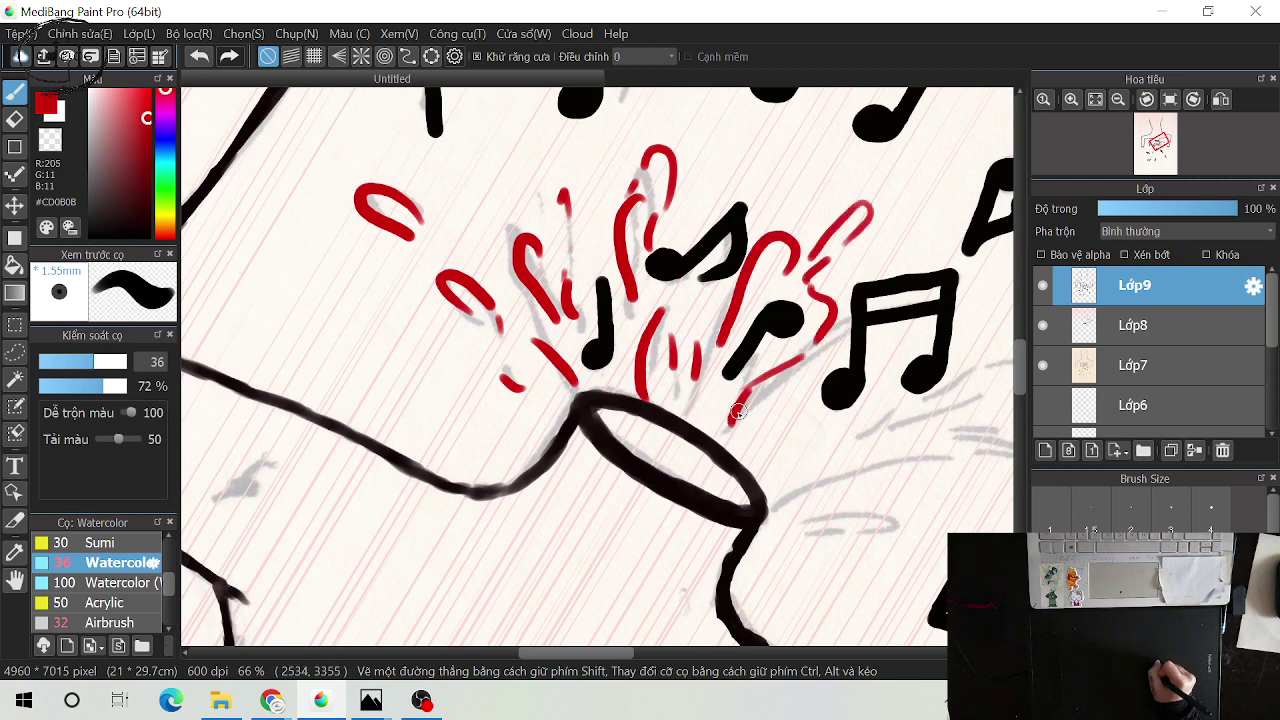
pyautogui.hotkey('ctrl', 'z')
pyautogui.hotkey('ctrl', 'z')
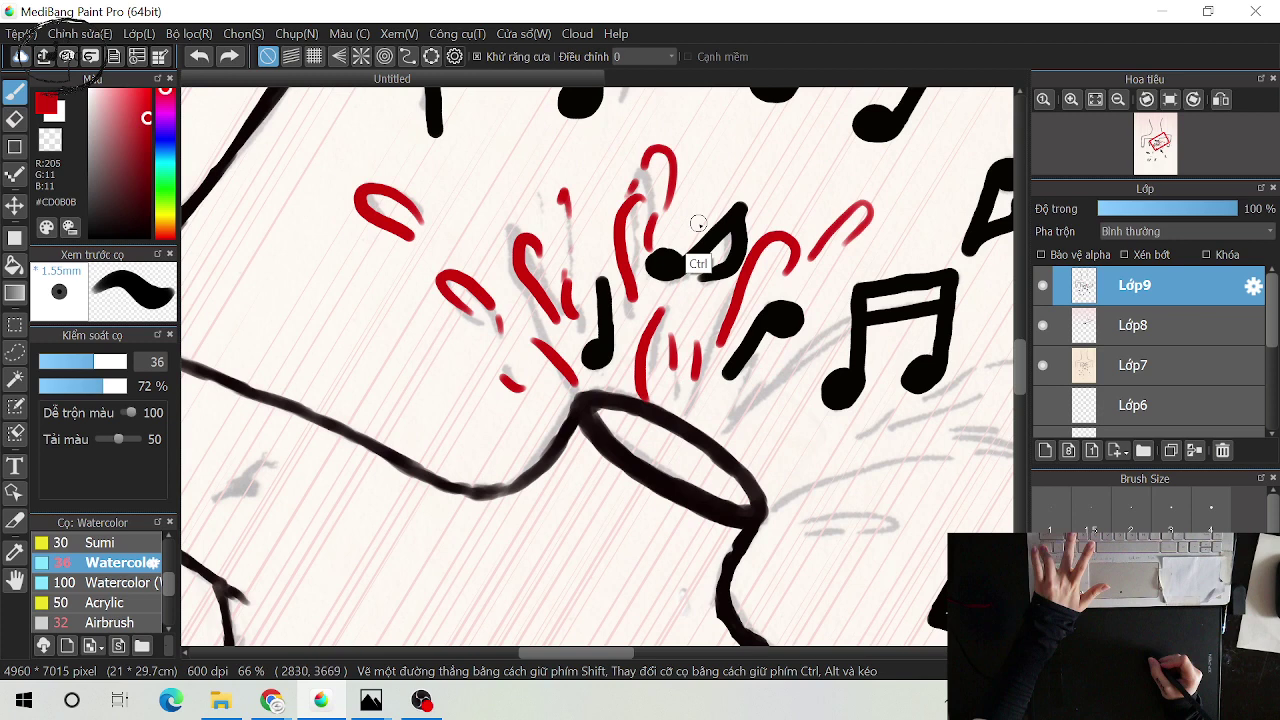
# Ink the right side of the splash with long red lines and droplet loops fanning out around and below the beamed pair
pyautogui.moveTo(698, 223); pyautogui.dragTo(469, 161)
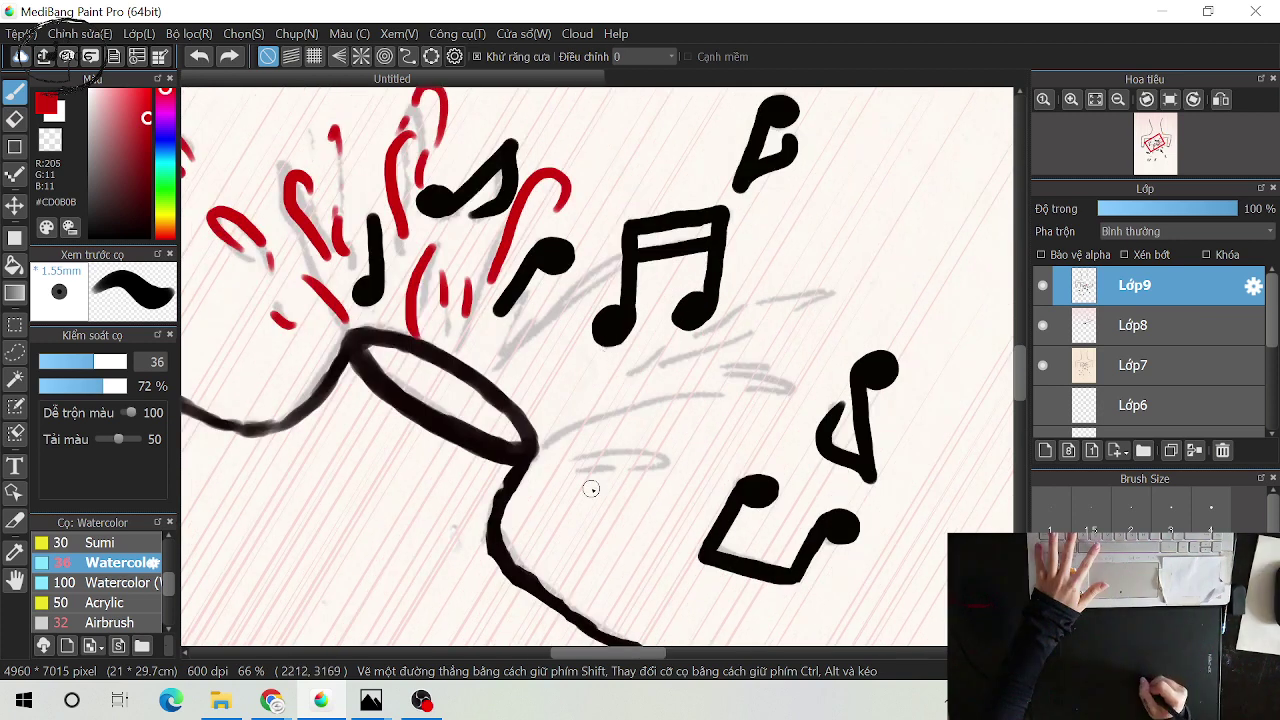
pyautogui.moveTo(556, 465); pyautogui.dragTo(694, 412)
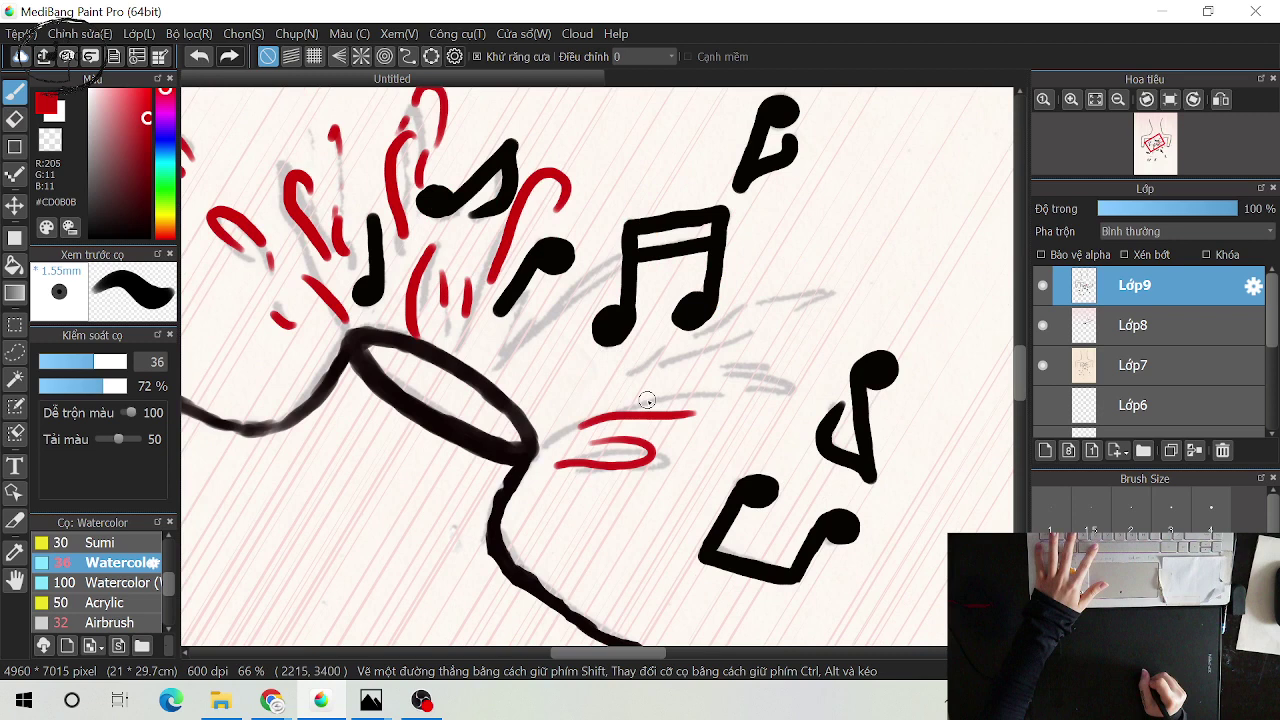
pyautogui.moveTo(645, 375); pyautogui.dragTo(705, 398)
pyautogui.moveTo(836, 284); pyautogui.dragTo(725, 314)
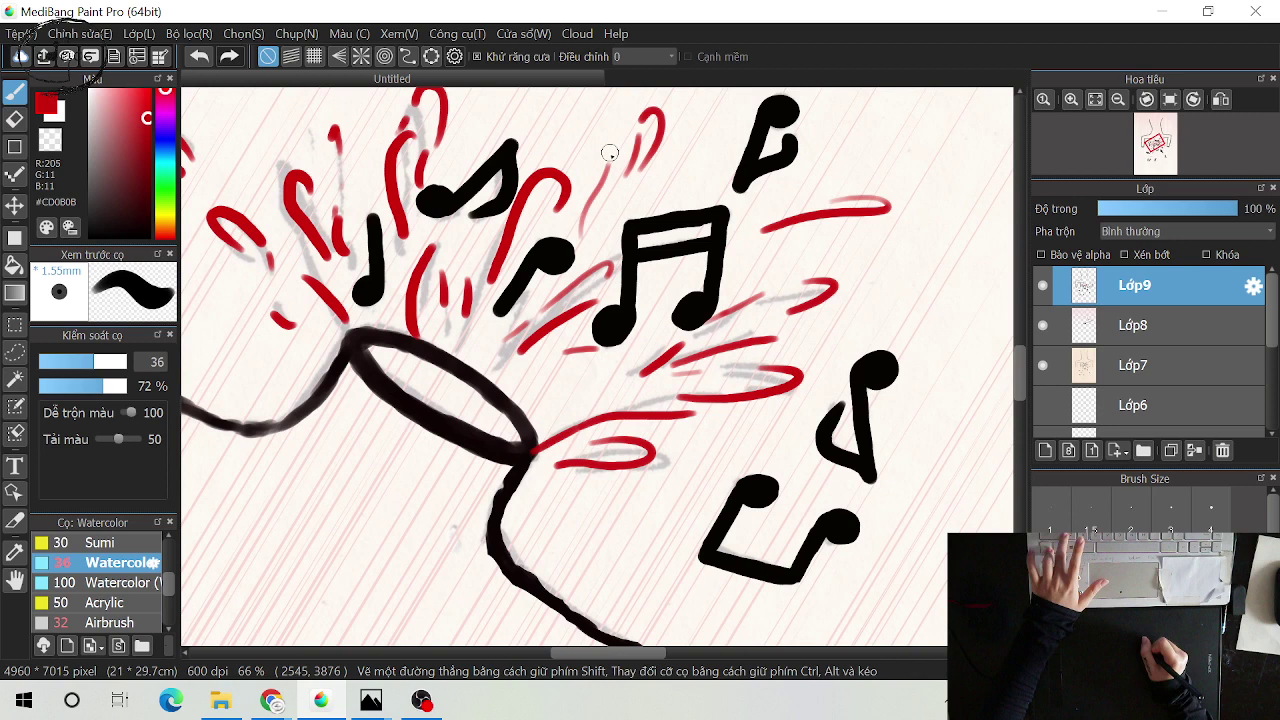
# Erase the loop near the flagged note and thin the remaining red splash line beneath it
pyautogui.scroll(-3, 609, 153)
pyautogui.scroll(2, 627, 272)
pyautogui.rightClick(605, 264)
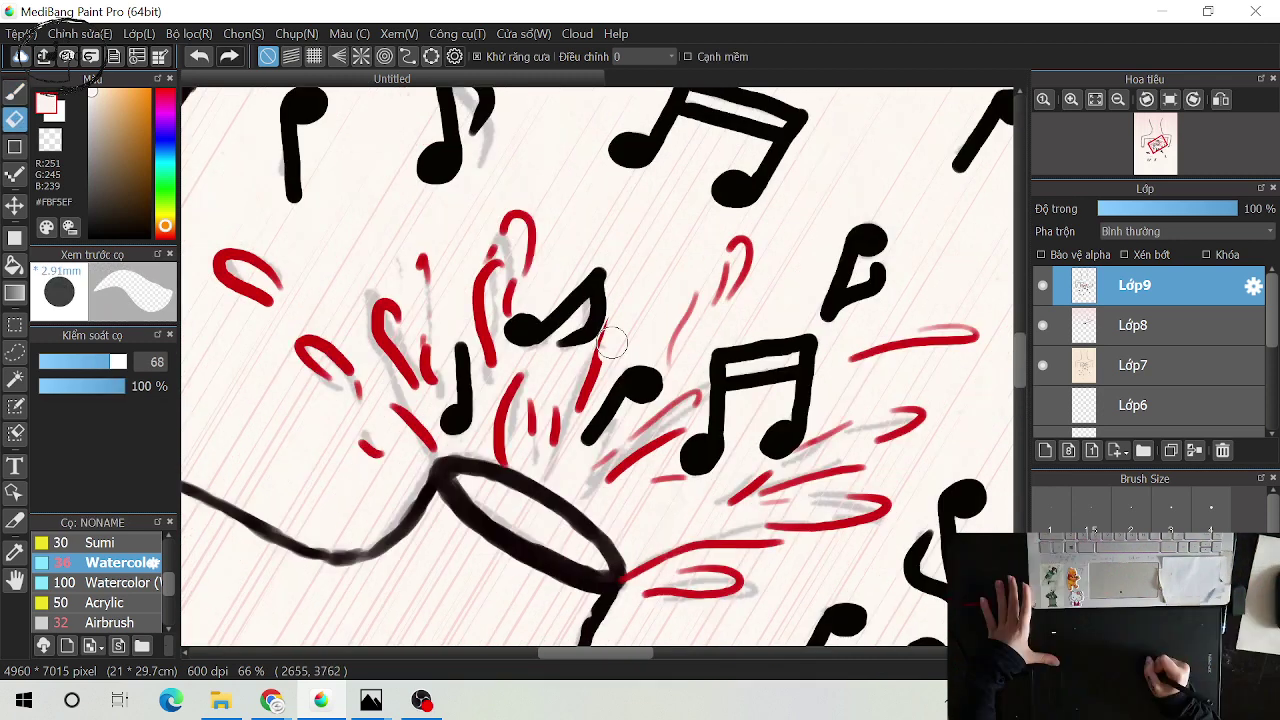
pyautogui.moveTo(611, 342); pyautogui.dragTo(614, 332)
pyautogui.moveTo(609, 334); pyautogui.dragTo(615, 344)
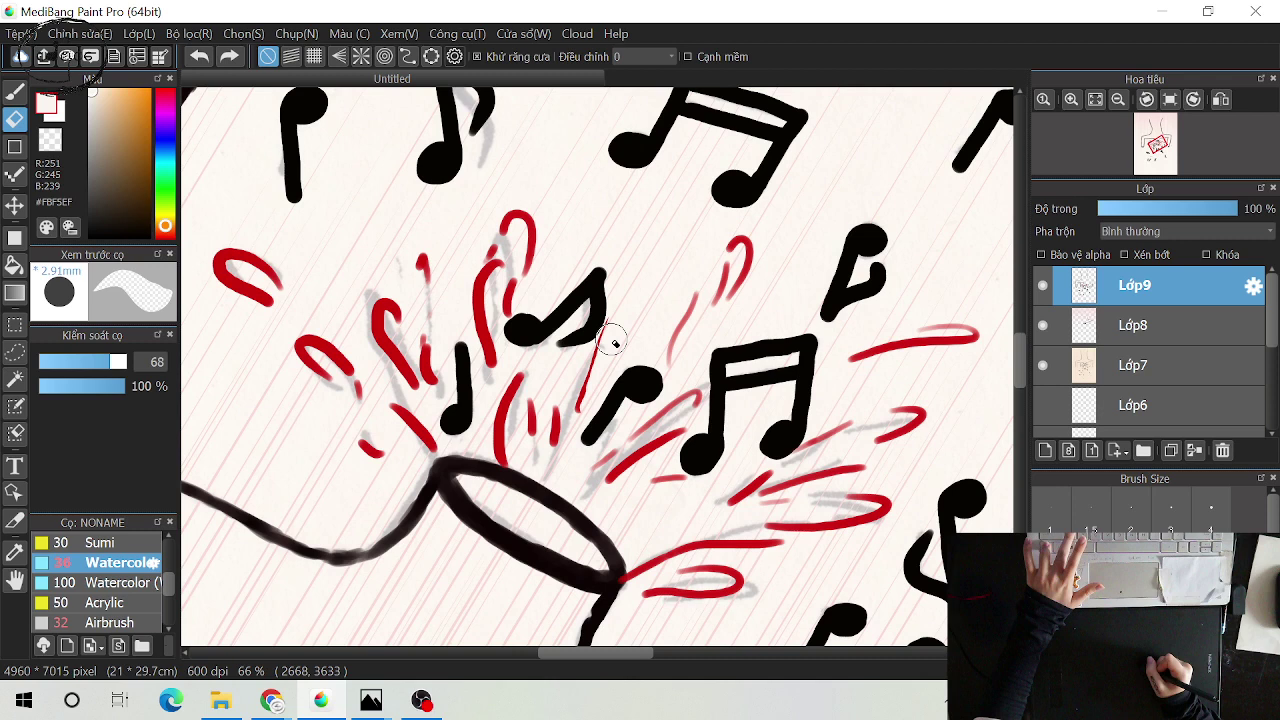
# Set the brush colour to a darker red with RGB values 180, 26, 26 and add strokes to the left splash loops
pyautogui.press('b')
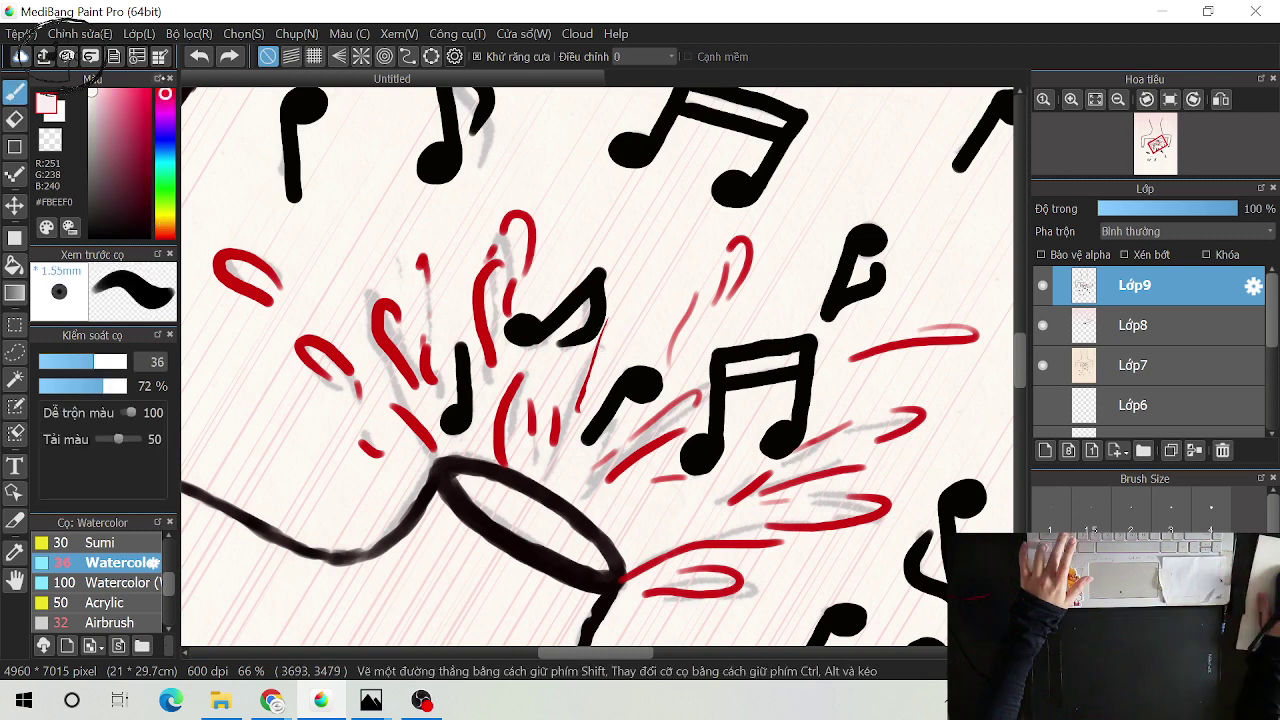
pyautogui.moveTo(165, 93)
pyautogui.mouseDown()
pyautogui.moveTo(165, 126)
pyautogui.moveTo(179, 78)
pyautogui.mouseUp()
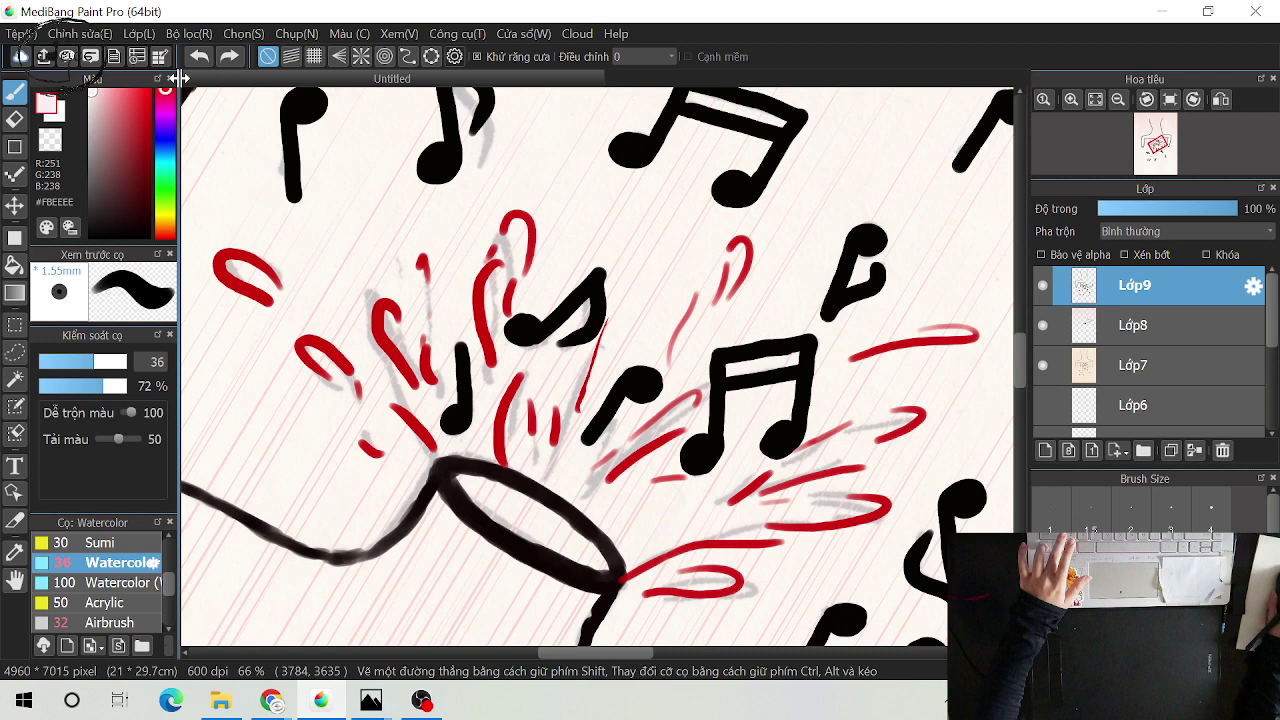
pyautogui.keyDown('alt'); pyautogui.click(378, 329); pyautogui.keyUp('alt')
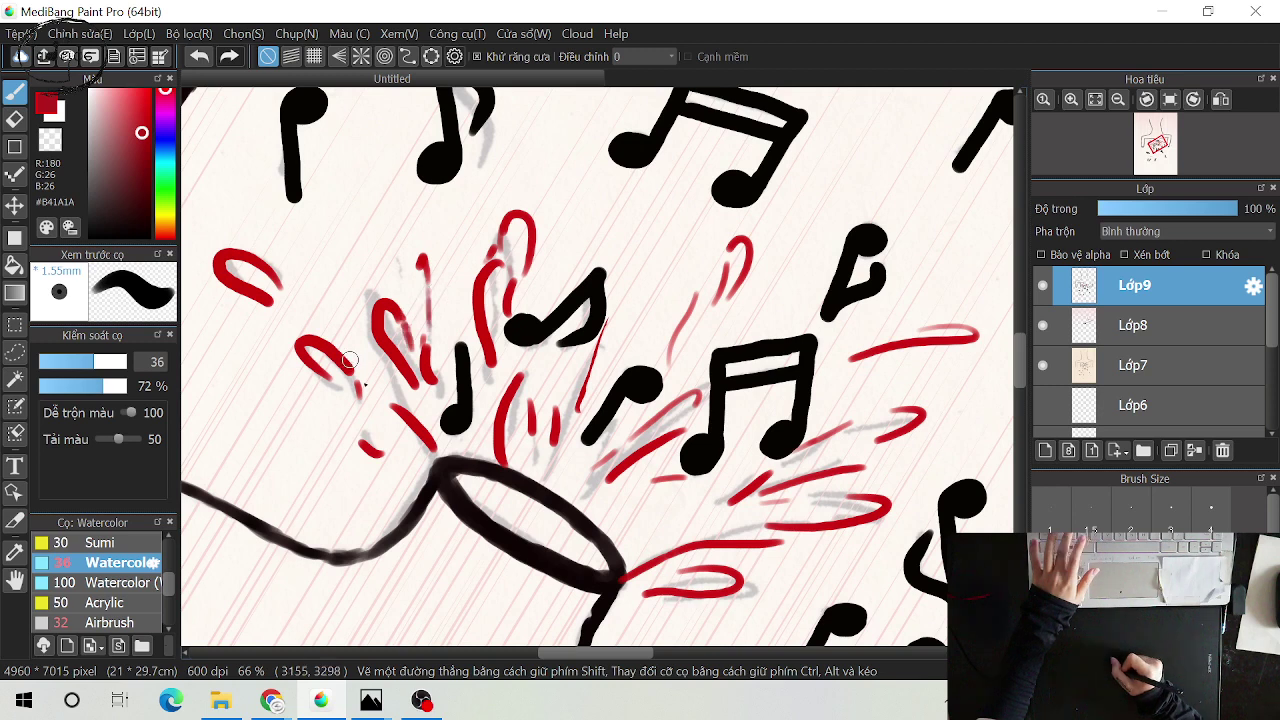
pyautogui.moveTo(353, 379); pyautogui.dragTo(366, 413)
pyautogui.moveTo(401, 374); pyautogui.dragTo(426, 428)
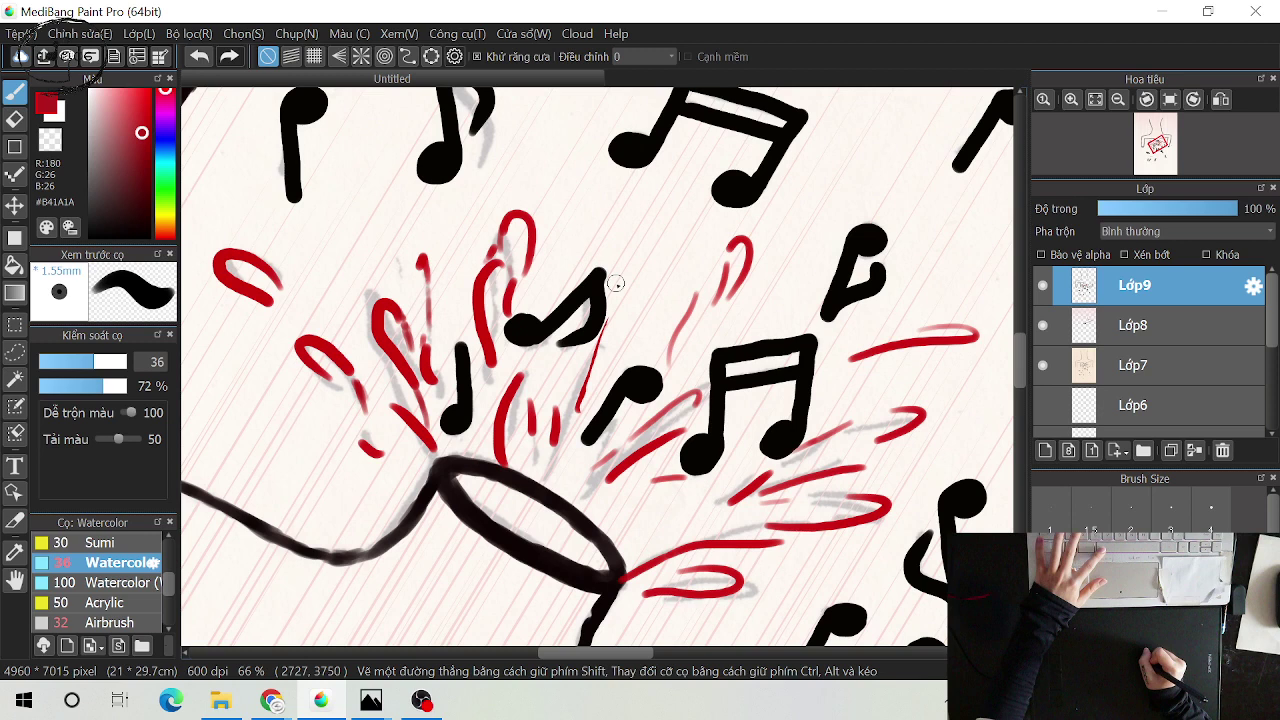
pyautogui.moveTo(616, 284); pyautogui.dragTo(590, 237)
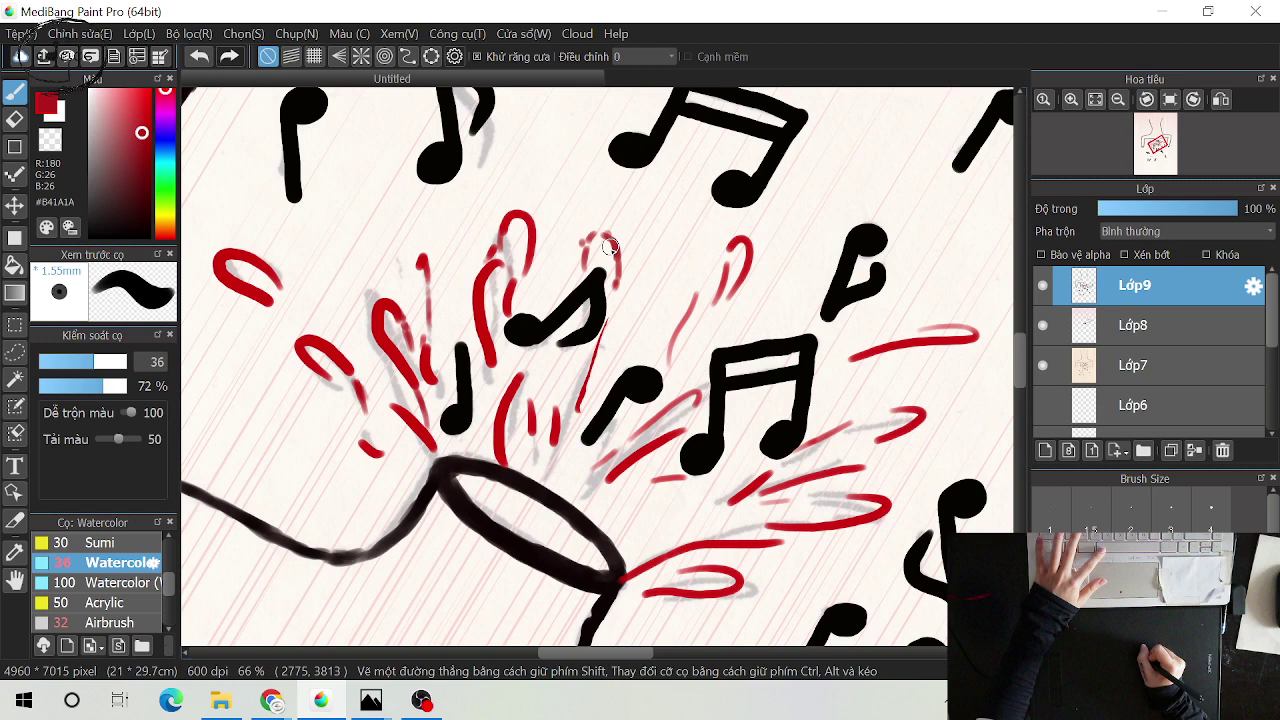
pyautogui.moveTo(590, 340)
pyautogui.mouseDown()
pyautogui.moveTo(594, 295)
pyautogui.moveTo(583, 343)
pyautogui.mouseUp()
pyautogui.hotkey('ctrl', 'z')
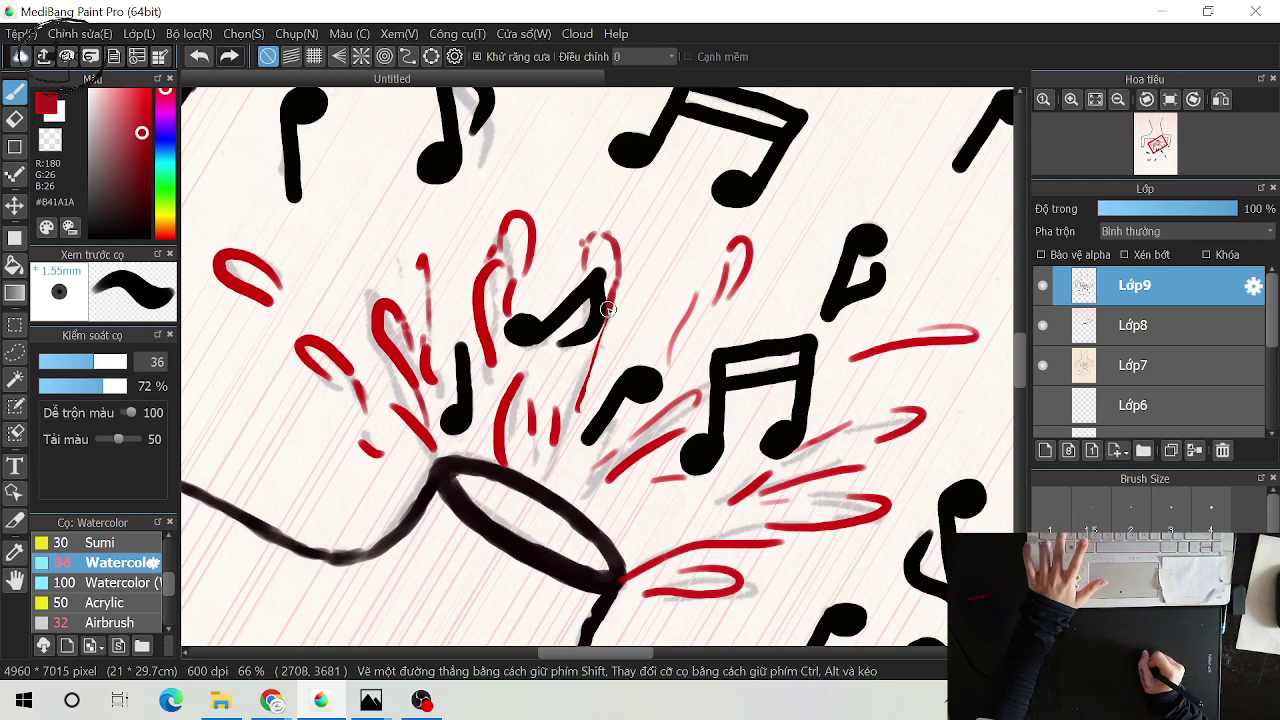
pyautogui.moveTo(598, 340); pyautogui.dragTo(581, 398)
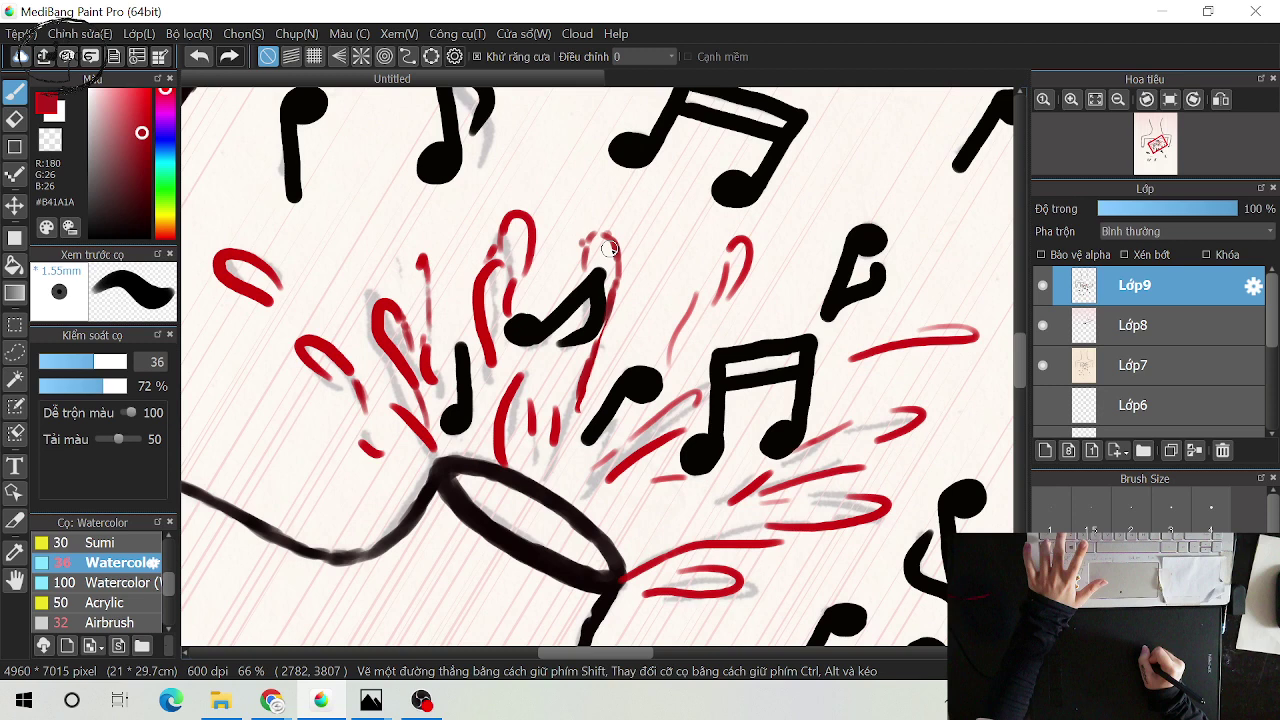
pyautogui.hotkey('ctrl', 'z')
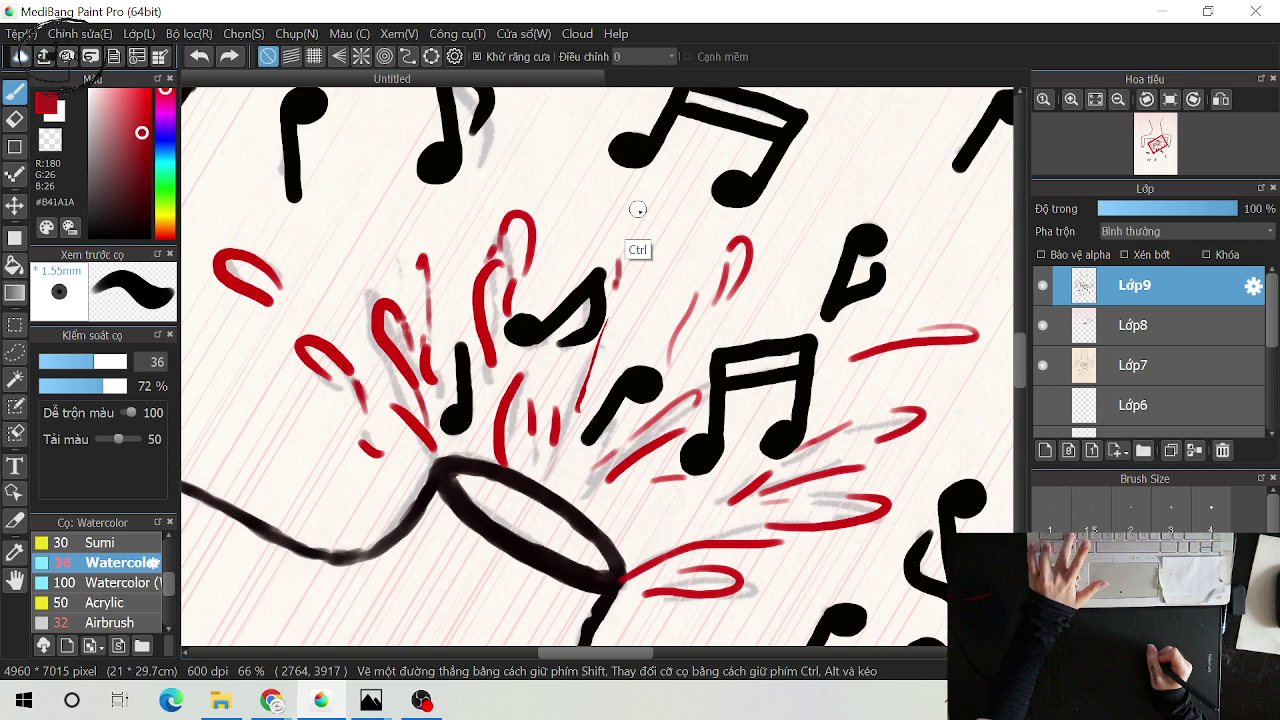
# Ink a red loop over the flagged note's stem tip and join it to the thinned splash line beneath the note
pyautogui.moveTo(597, 262)
pyautogui.mouseDown()
pyautogui.moveTo(620, 286)
pyautogui.moveTo(602, 341)
pyautogui.mouseUp()
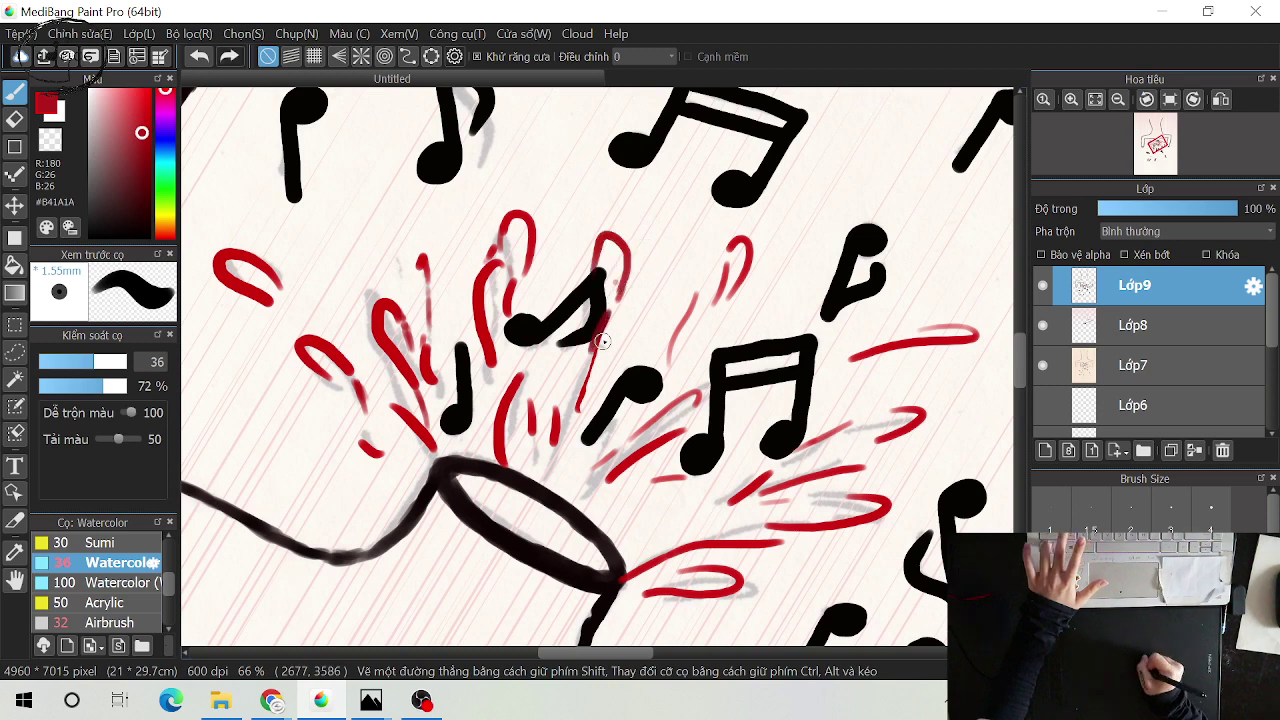
pyautogui.moveTo(614, 308); pyautogui.dragTo(605, 325)
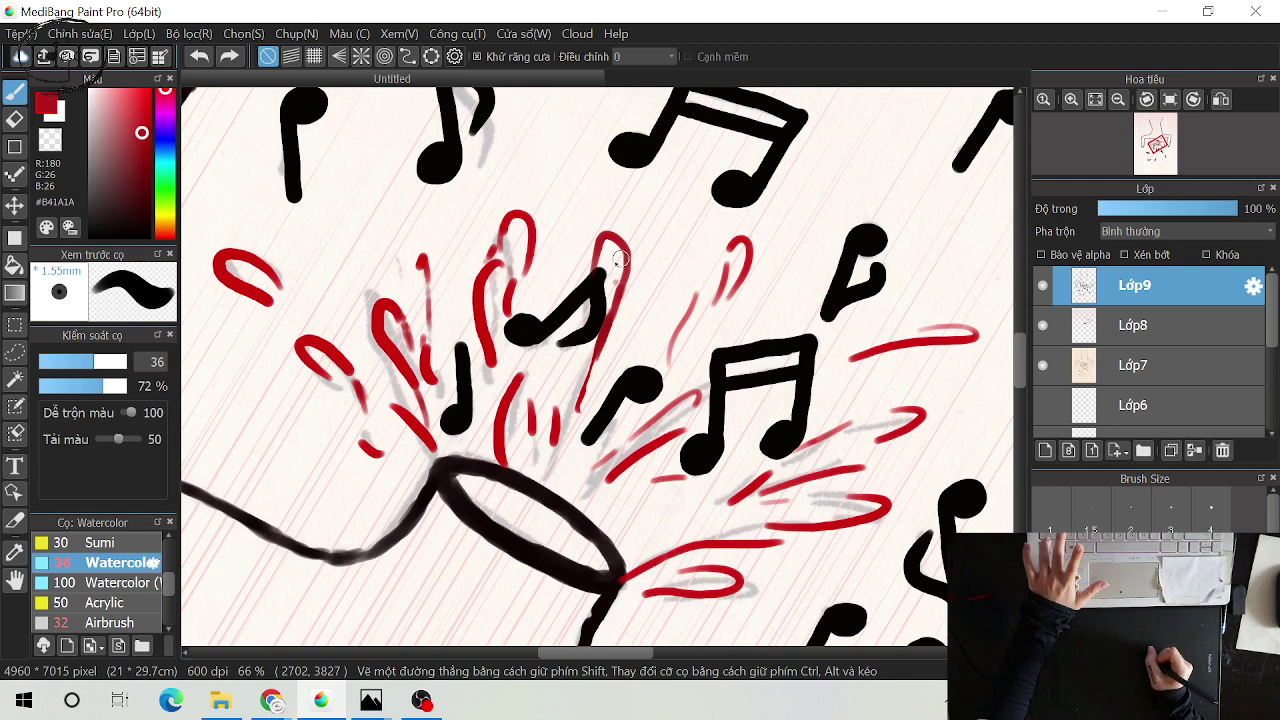
pyautogui.hotkey('ctrl', '-')
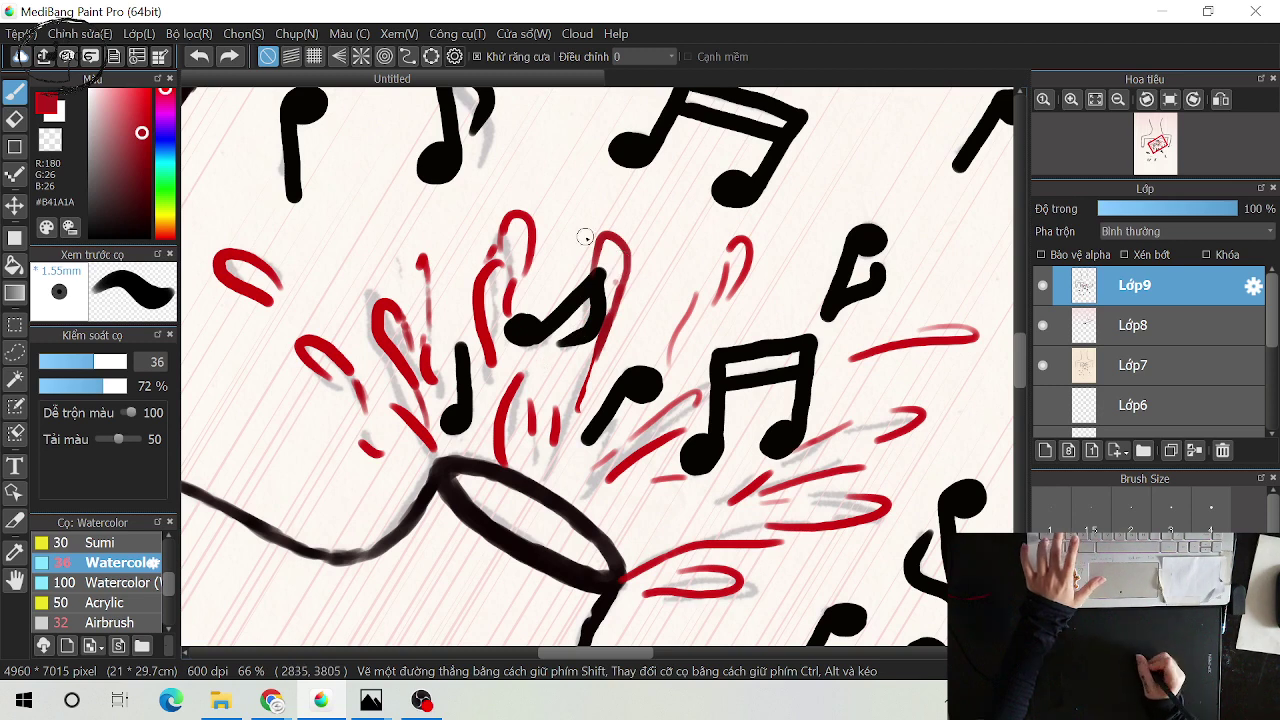
pyautogui.hotkey('ctrl', '-')
pyautogui.hotkey('ctrl', '-')
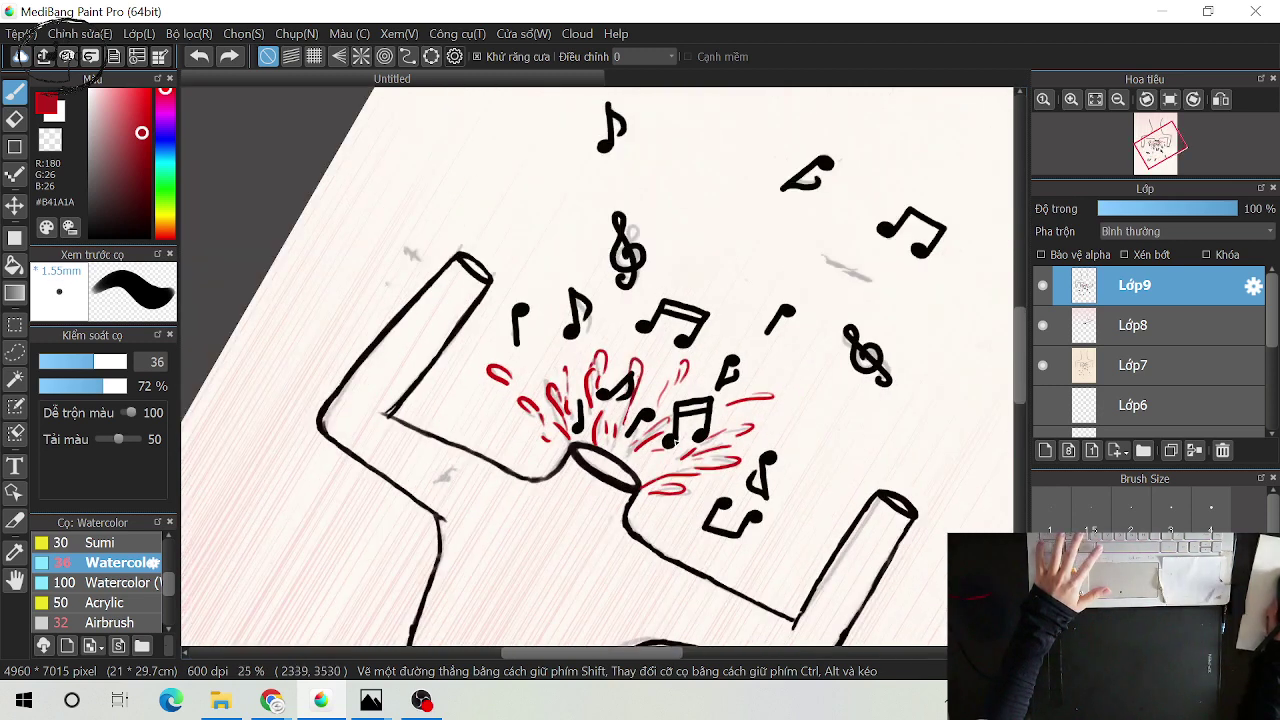
# Ink a tall, narrow red splash loop below the first treble clef, between the flagged note and the upper beamed pair
pyautogui.hotkey('ctrl', '+')
pyautogui.hotkey('ctrl', '+')
pyautogui.moveTo(628, 305); pyautogui.dragTo(687, 485)
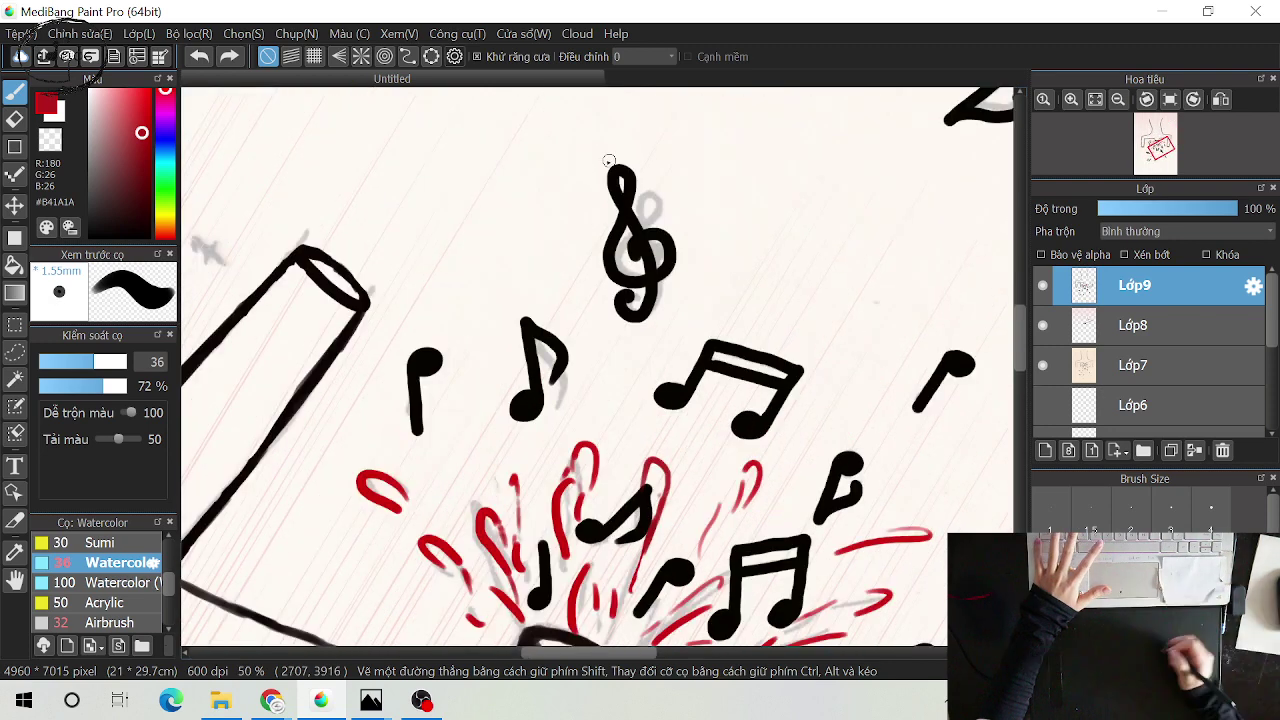
pyautogui.moveTo(602, 385); pyautogui.dragTo(607, 419)
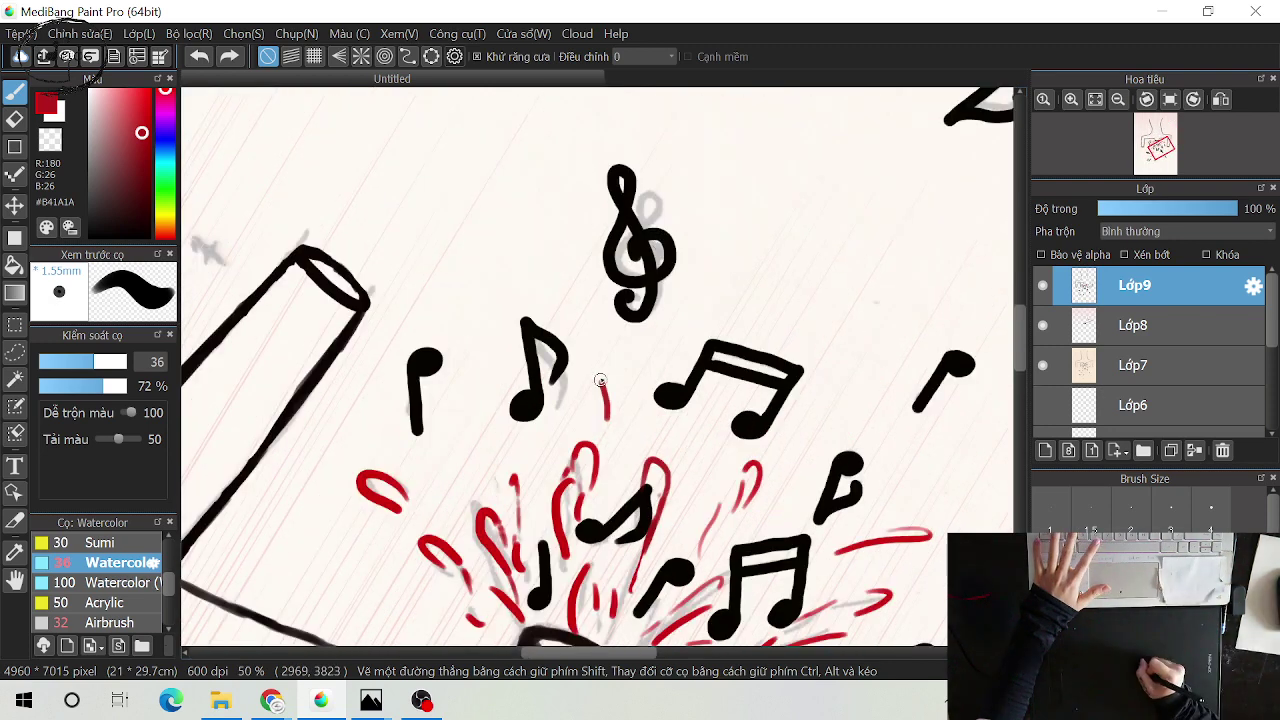
pyautogui.moveTo(588, 358); pyautogui.dragTo(605, 388)
# Ink a small red loop and a filled droplet above it beside the tall loop, undoing the larger trial loops
pyautogui.moveTo(628, 342); pyautogui.dragTo(607, 418)
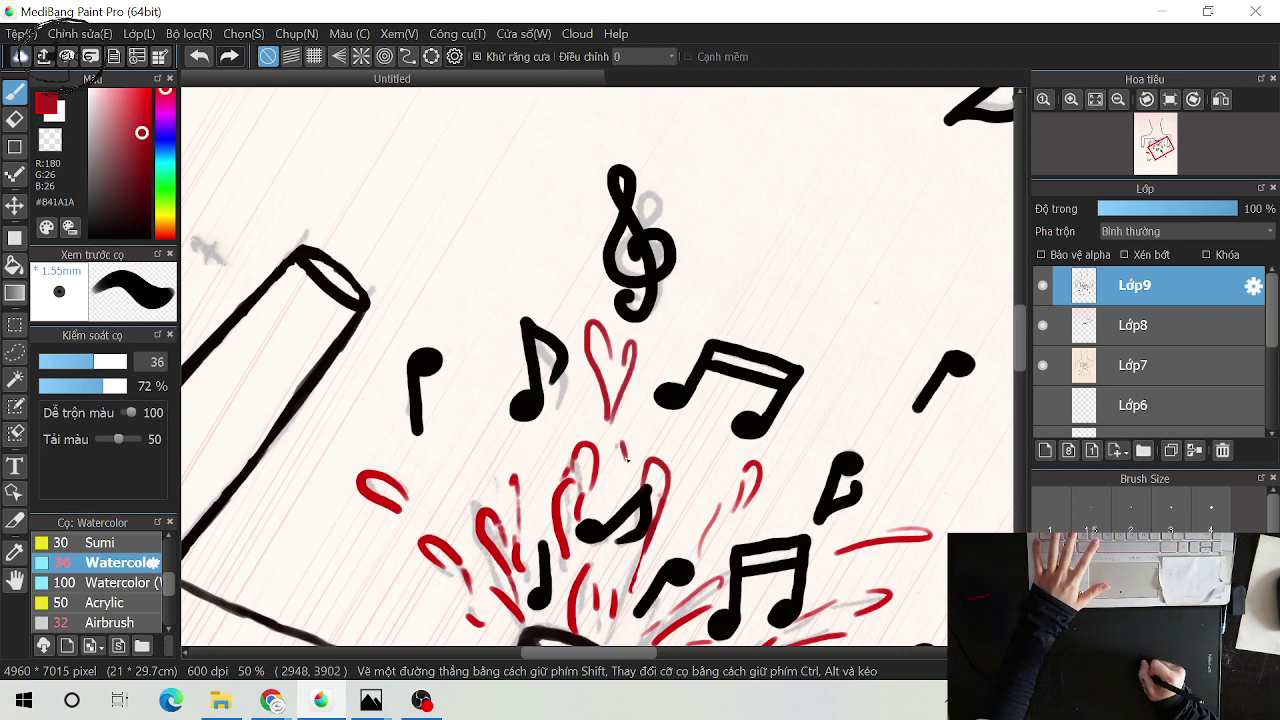
pyautogui.hotkey('ctrl', 'z')
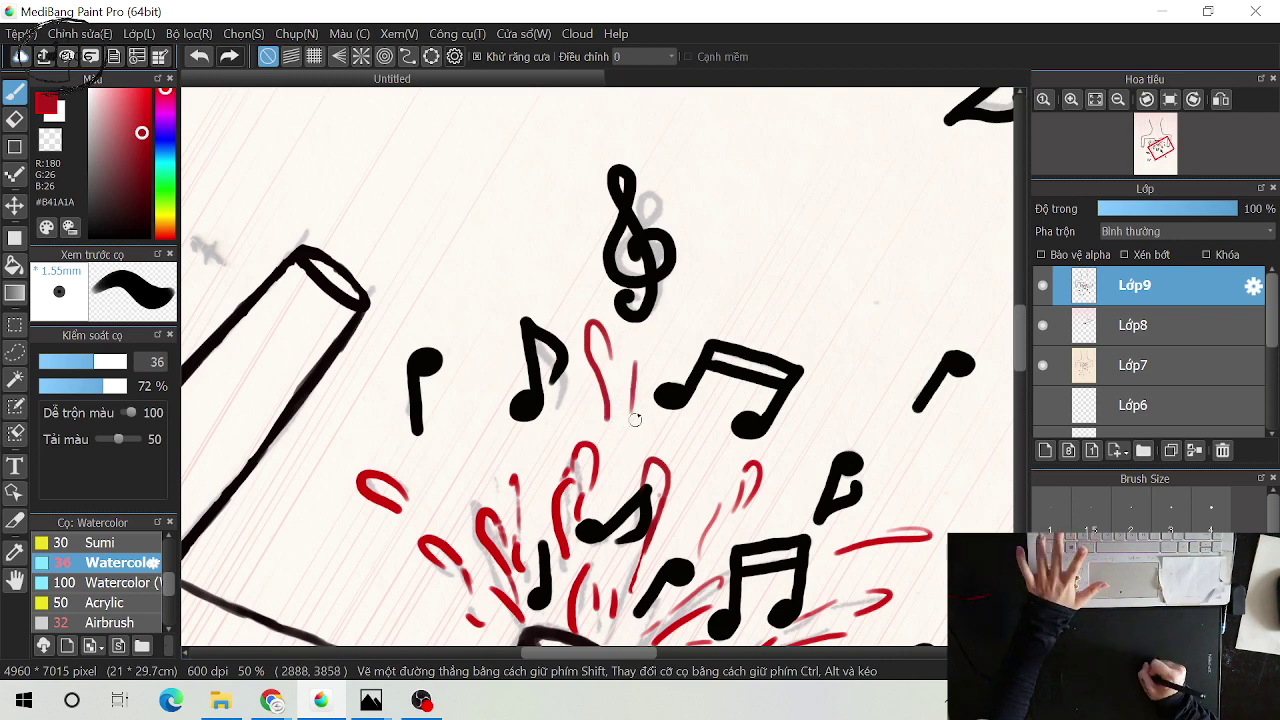
pyautogui.moveTo(630, 362); pyautogui.dragTo(636, 418)
pyautogui.hotkey('ctrl', 'z')
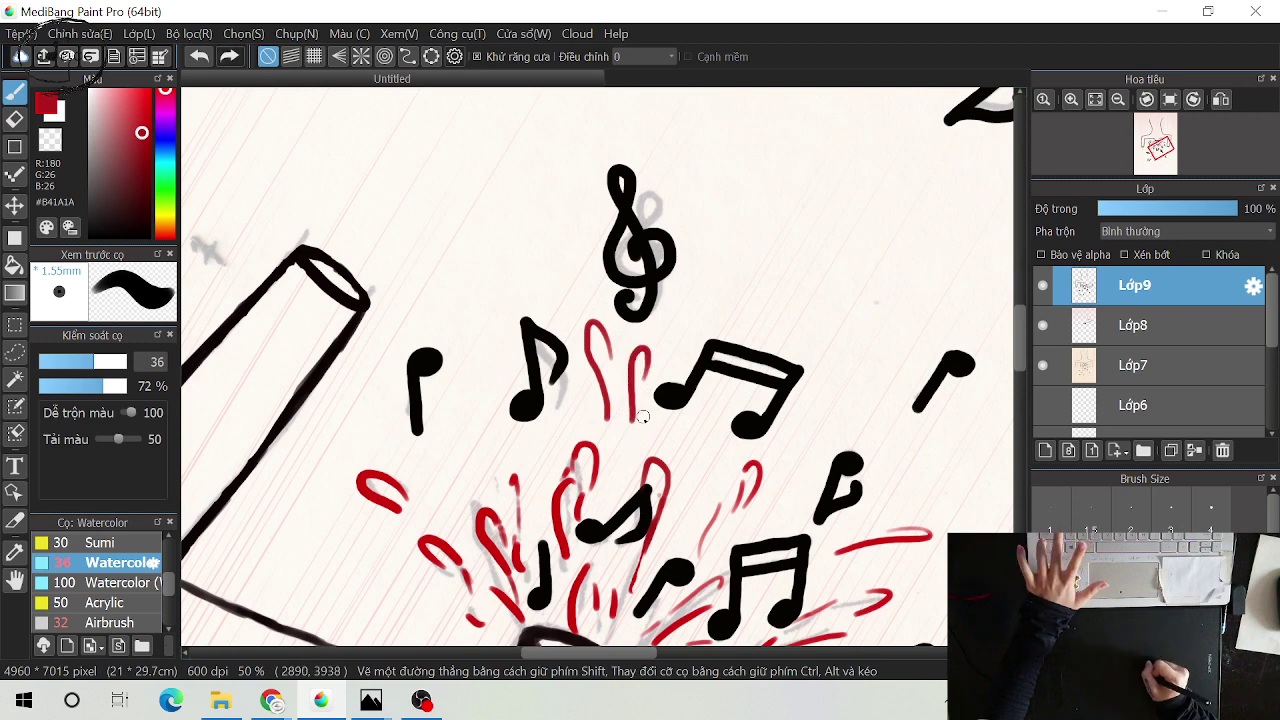
pyautogui.hotkey('ctrl', 'z')
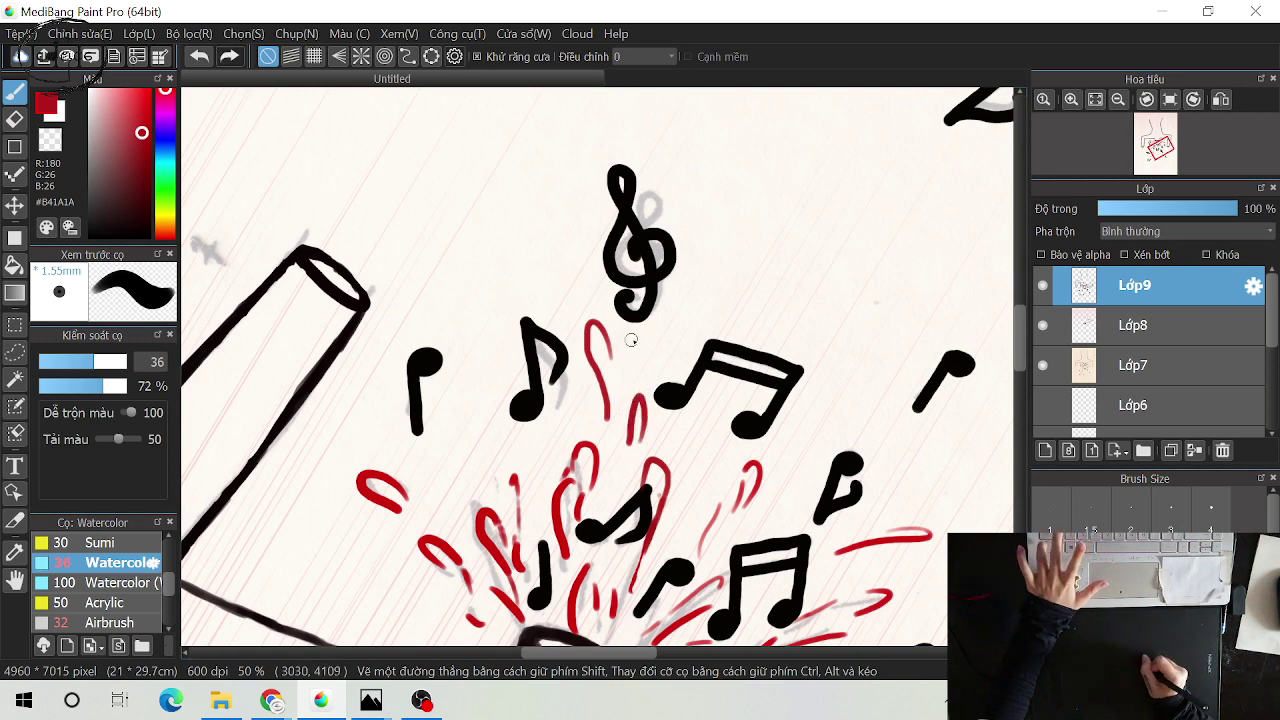
pyautogui.moveTo(632, 344); pyautogui.dragTo(627, 360)
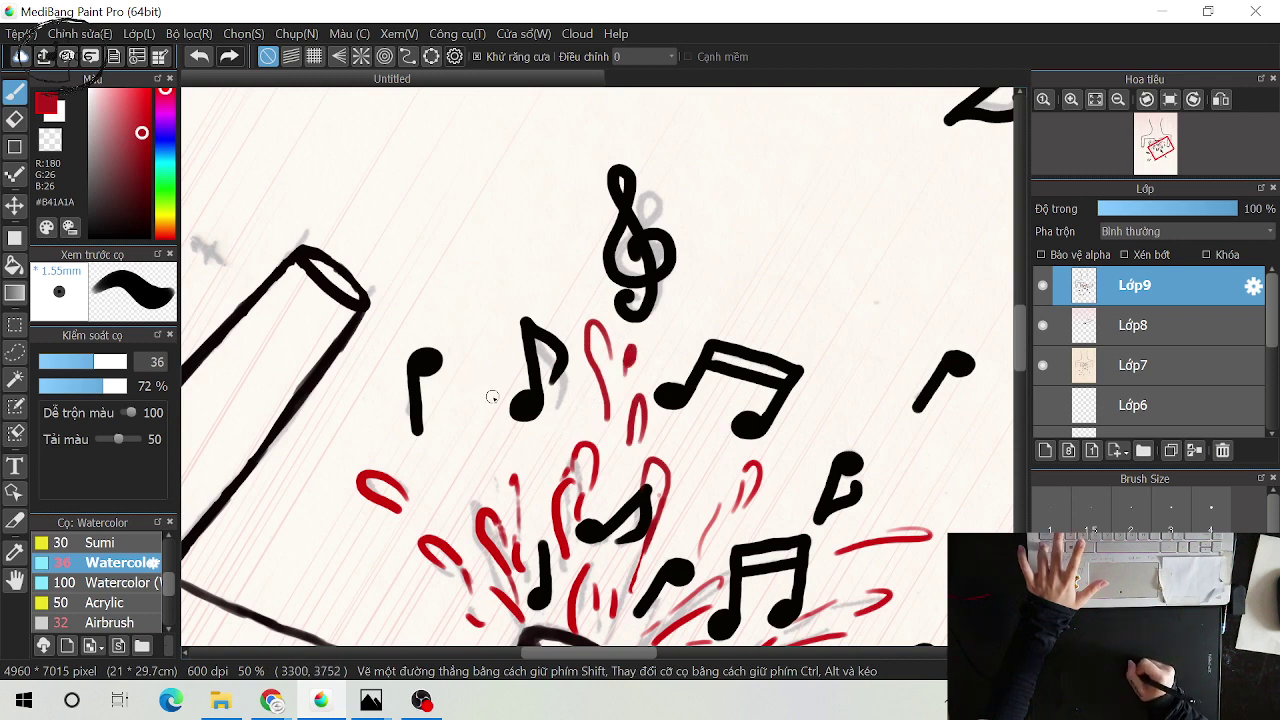
# Ink a filled red droplet between the single note and the flagged note, and a slanted red dash beyond the upper beamed pair
pyautogui.moveTo(484, 376); pyautogui.dragTo(498, 412)
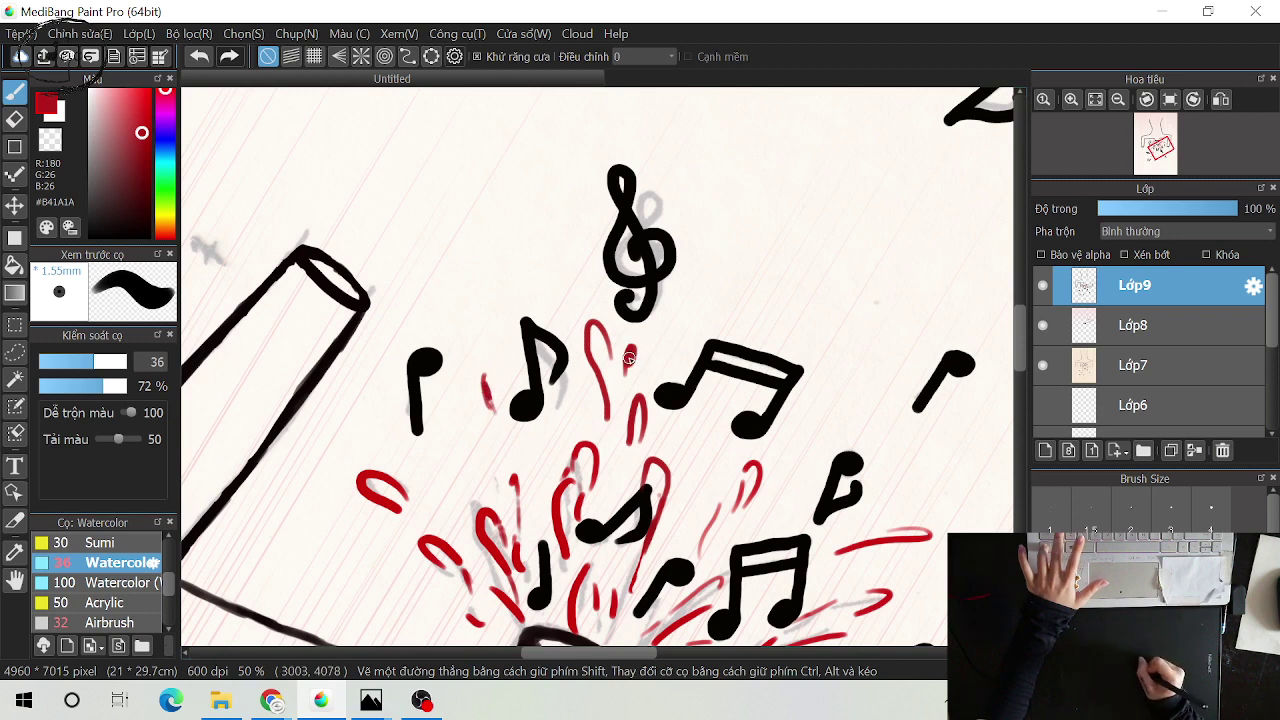
pyautogui.press('ctrl')
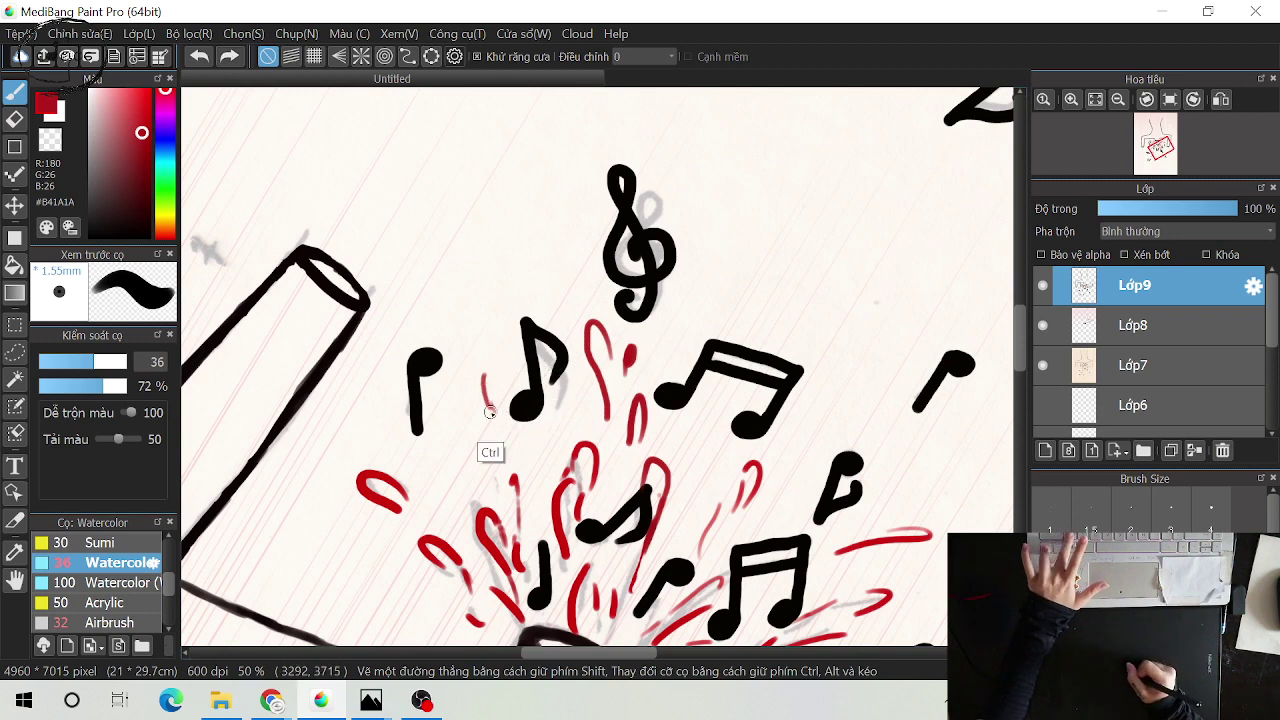
pyautogui.hotkey('ctrl', 'z')
pyautogui.moveTo(468, 378); pyautogui.dragTo(487, 404)
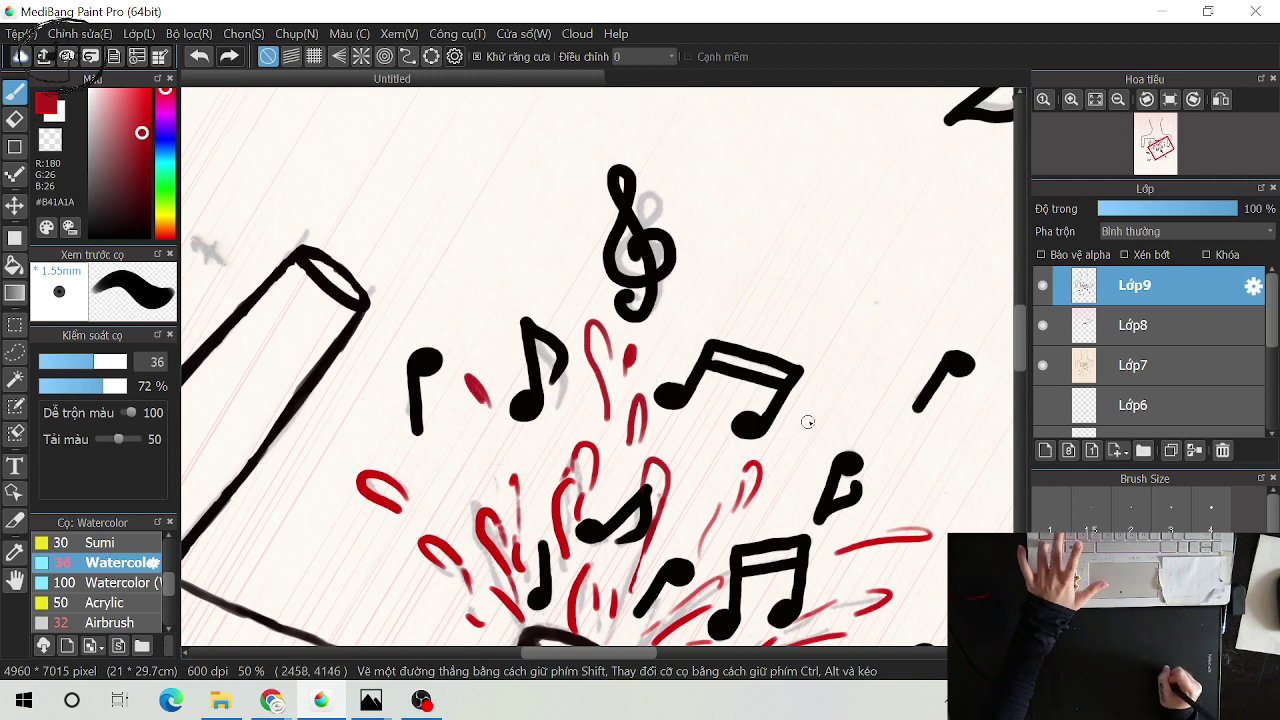
pyautogui.moveTo(840, 397); pyautogui.dragTo(808, 421)
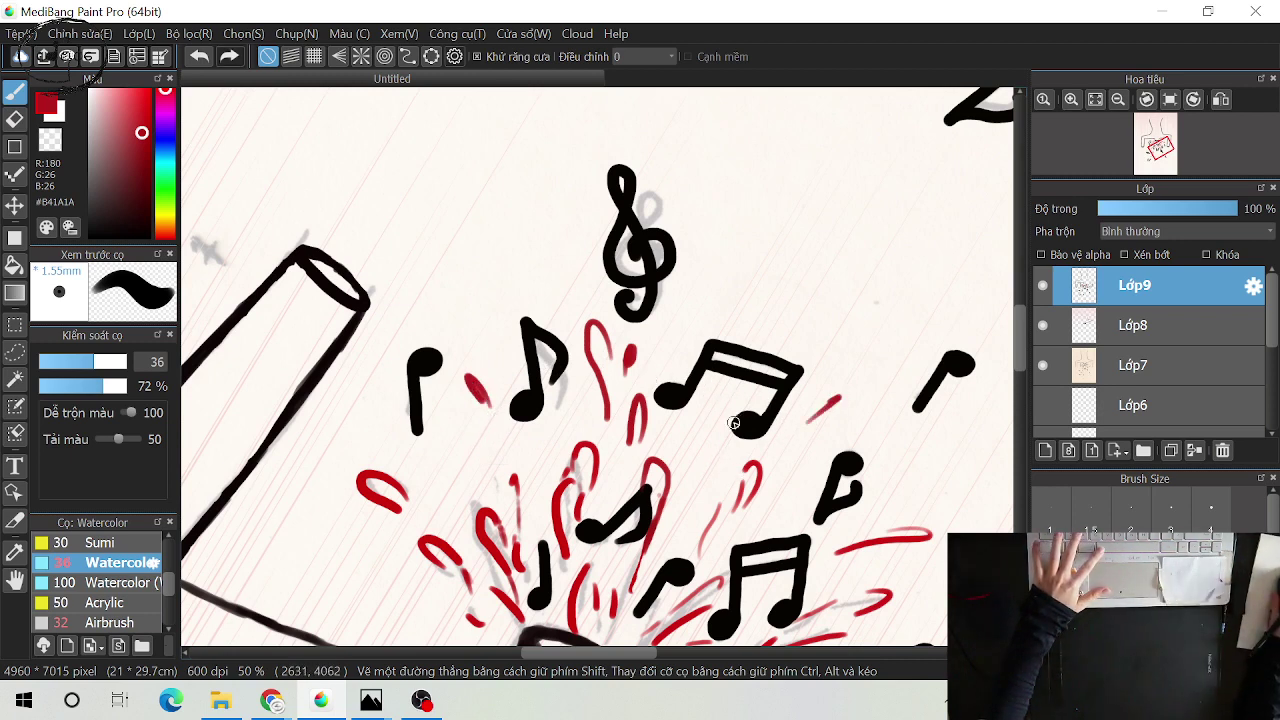
# Add a new layer and paint the neck opening and the long splash extending from its right edge solid red
pyautogui.scroll(2, 725, 451)
pyautogui.scroll(-2, 593, 425)
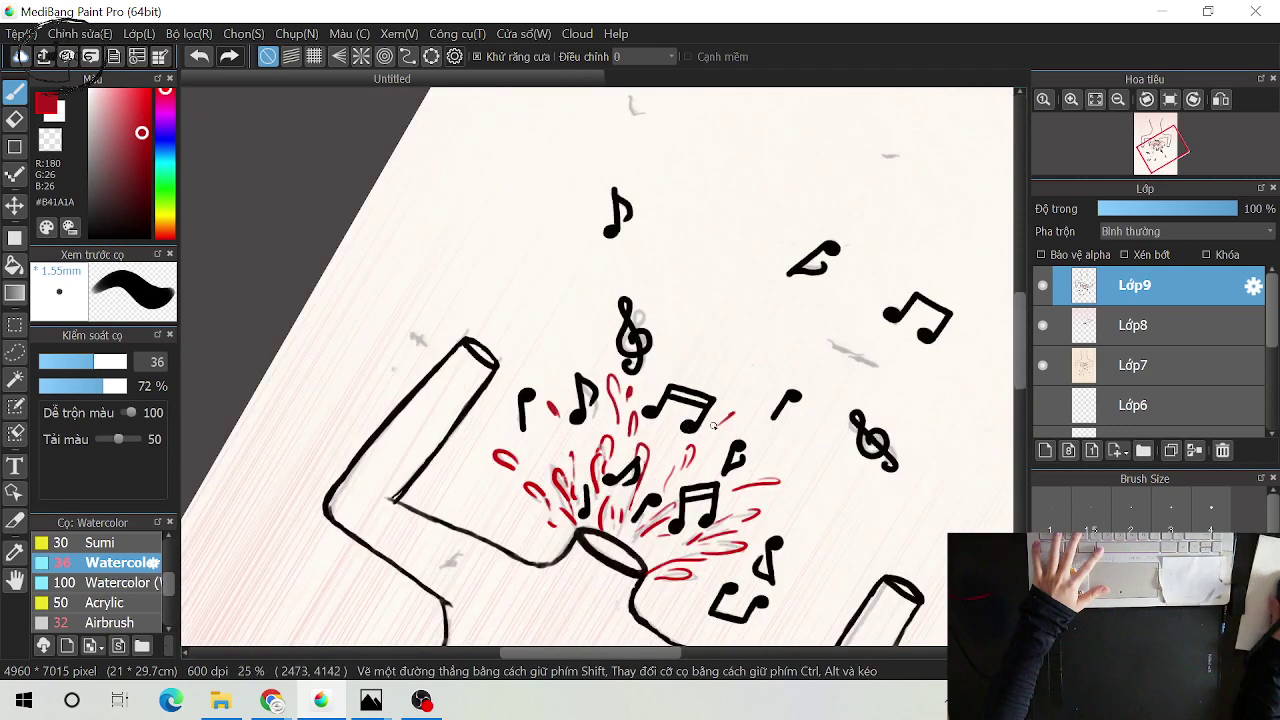
pyautogui.moveTo(817, 530); pyautogui.dragTo(820, 466)
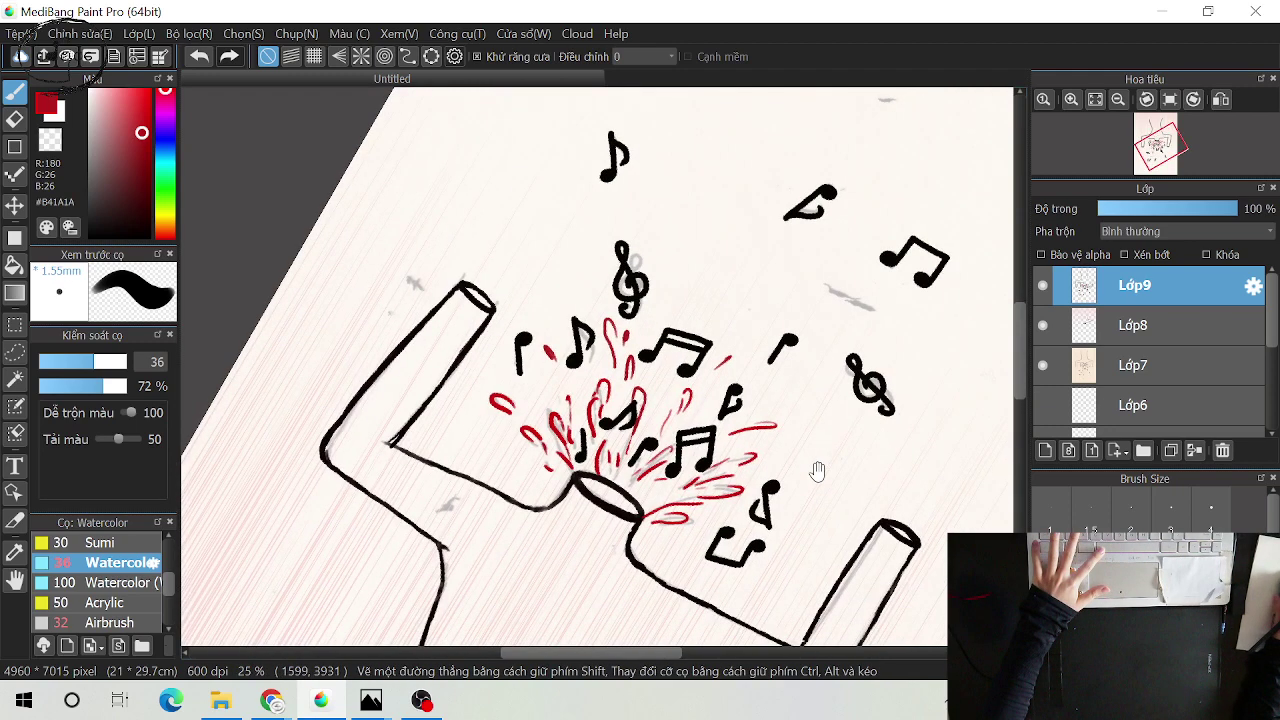
pyautogui.scroll(2, 757, 486)
pyautogui.scroll(1, 699, 490)
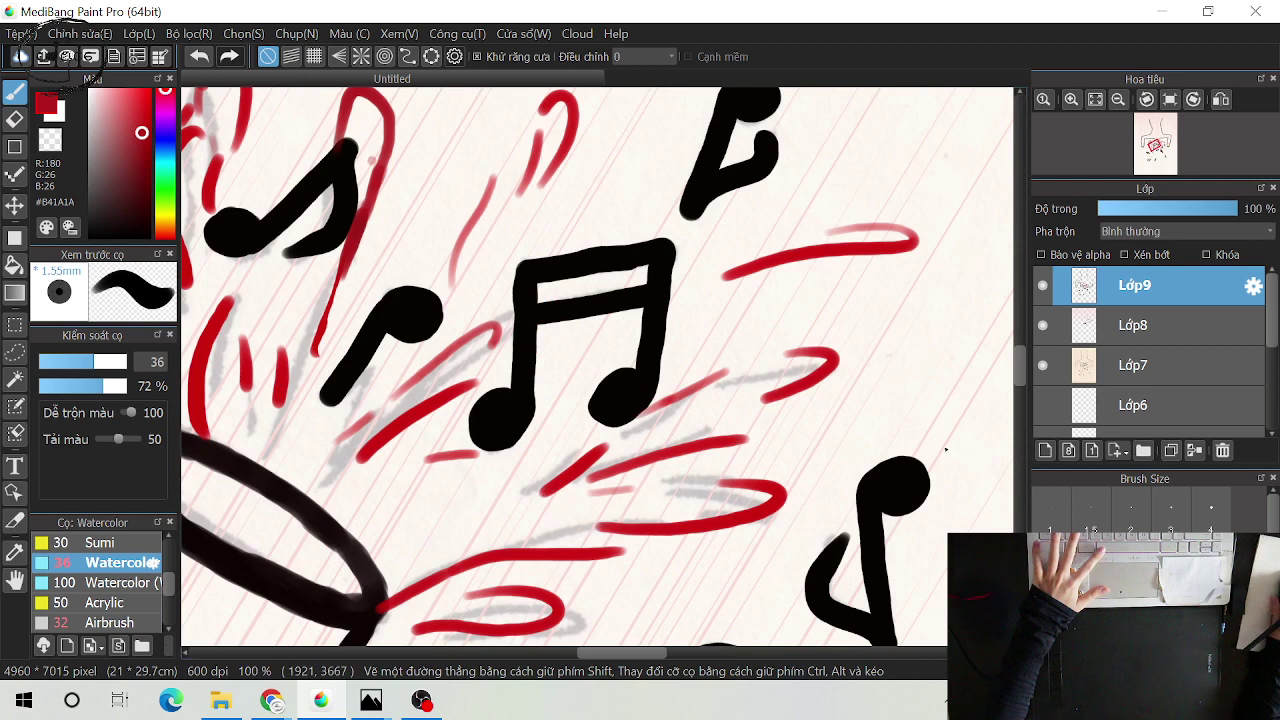
pyautogui.click(1045, 451)
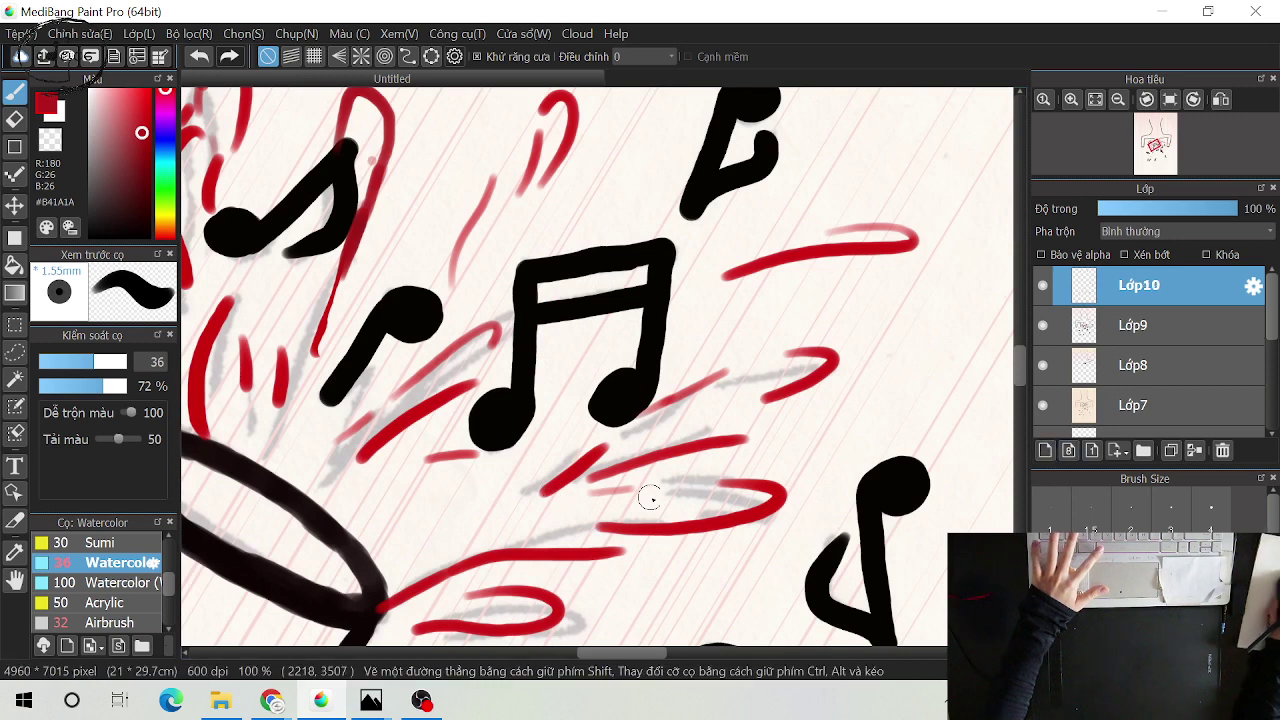
pyautogui.scroll(-2, 650, 498)
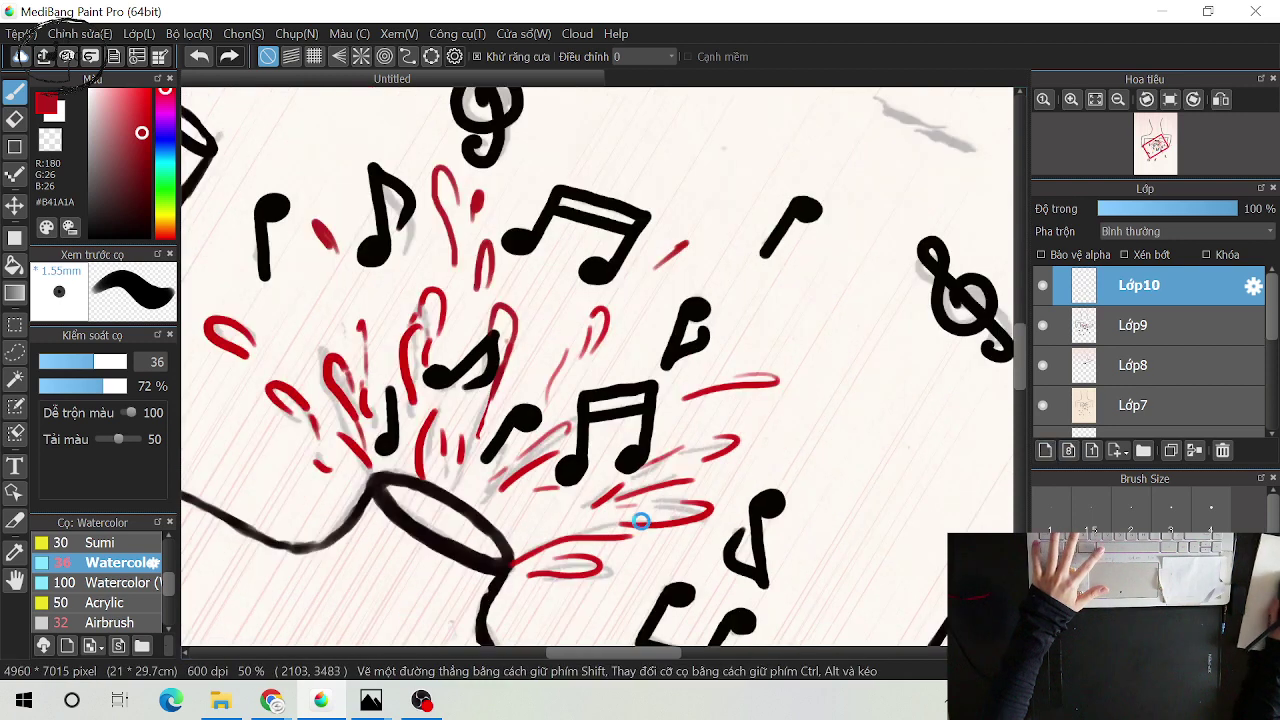
pyautogui.scroll(3, 641, 521)
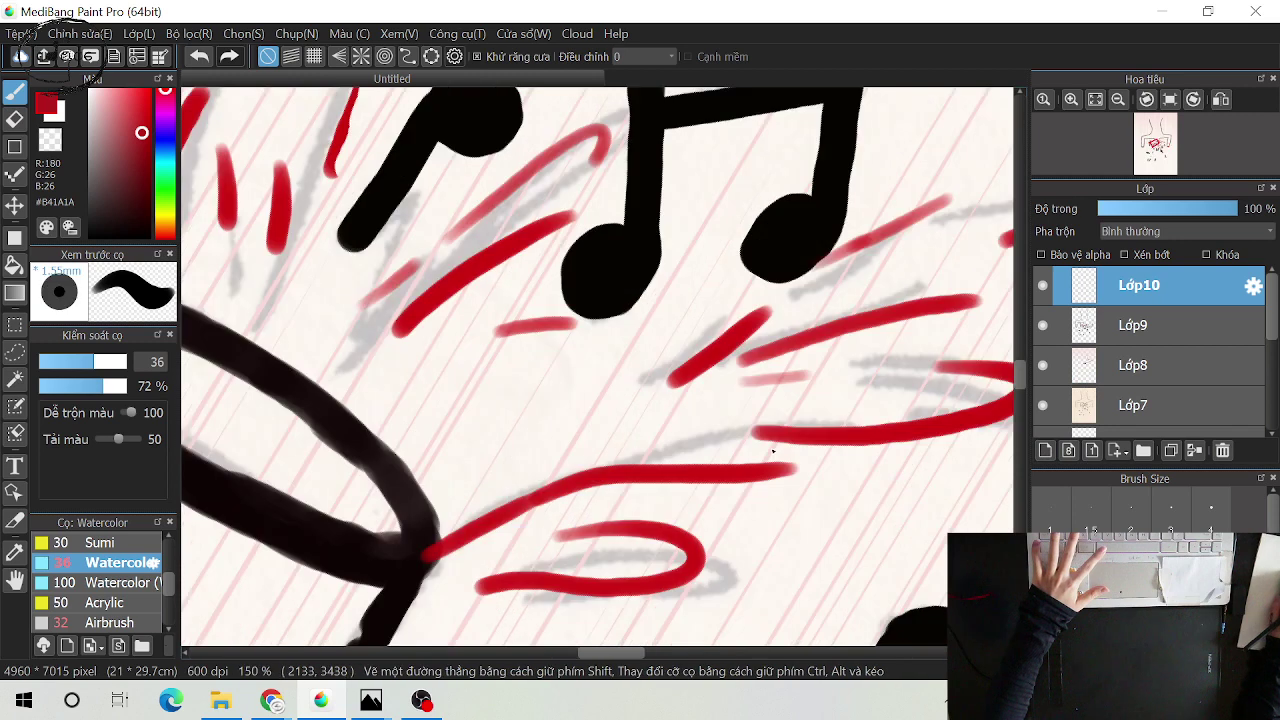
pyautogui.scroll(-2, 773, 451)
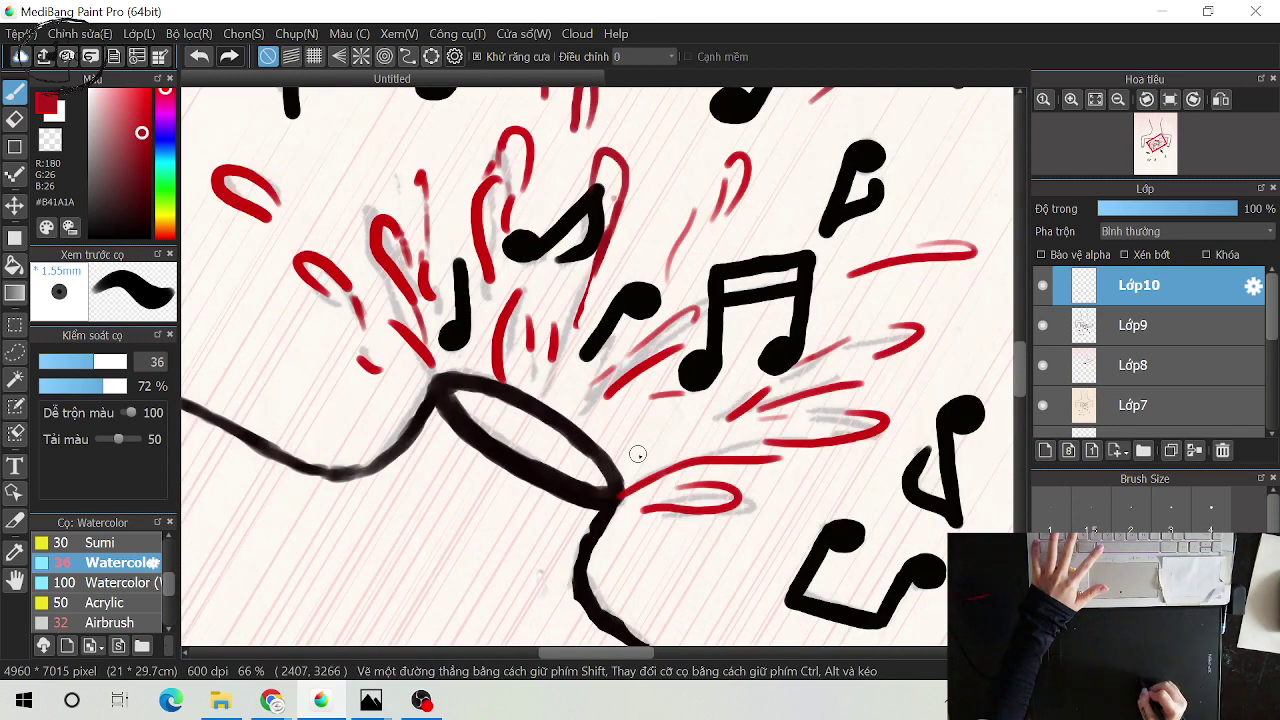
pyautogui.moveTo(646, 452)
pyautogui.mouseDown()
pyautogui.moveTo(599, 463)
pyautogui.moveTo(830, 416)
pyautogui.moveTo(880, 420)
pyautogui.moveTo(625, 467)
pyautogui.moveTo(643, 478)
pyautogui.moveTo(617, 487)
pyautogui.moveTo(612, 473)
pyautogui.moveTo(644, 463)
pyautogui.moveTo(597, 474)
pyautogui.moveTo(525, 451)
pyautogui.moveTo(457, 395)
pyautogui.moveTo(533, 421)
pyautogui.moveTo(566, 449)
pyautogui.moveTo(527, 447)
pyautogui.moveTo(587, 476)
pyautogui.moveTo(513, 407)
pyautogui.moveTo(474, 400)
pyautogui.moveTo(492, 423)
pyautogui.moveTo(481, 425)
pyautogui.moveTo(538, 440)
pyautogui.mouseUp()
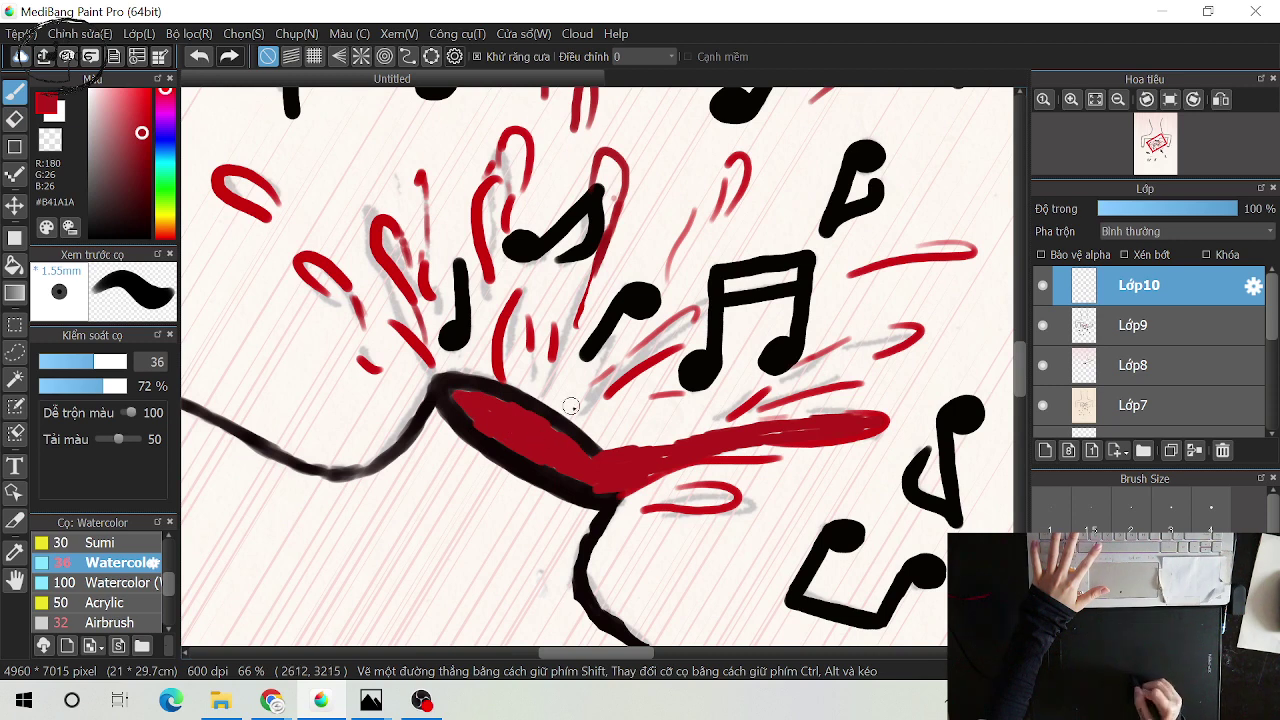
# Fill the splashes around the central beamed pair with red, and move the red fill layer Lớp10 below the line layer Lớp9
pyautogui.moveTo(667, 346)
pyautogui.mouseDown()
pyautogui.moveTo(692, 314)
pyautogui.moveTo(631, 354)
pyautogui.moveTo(642, 352)
pyautogui.moveTo(591, 408)
pyautogui.moveTo(581, 401)
pyautogui.moveTo(659, 403)
pyautogui.moveTo(611, 408)
pyautogui.moveTo(646, 371)
pyautogui.moveTo(600, 416)
pyautogui.moveTo(670, 420)
pyautogui.moveTo(621, 441)
pyautogui.moveTo(639, 433)
pyautogui.moveTo(572, 436)
pyautogui.moveTo(623, 451)
pyautogui.moveTo(720, 418)
pyautogui.mouseUp()
pyautogui.moveTo(858, 356)
pyautogui.mouseDown()
pyautogui.moveTo(908, 335)
pyautogui.moveTo(824, 355)
pyautogui.moveTo(807, 363)
pyautogui.moveTo(866, 346)
pyautogui.moveTo(767, 387)
pyautogui.mouseUp()
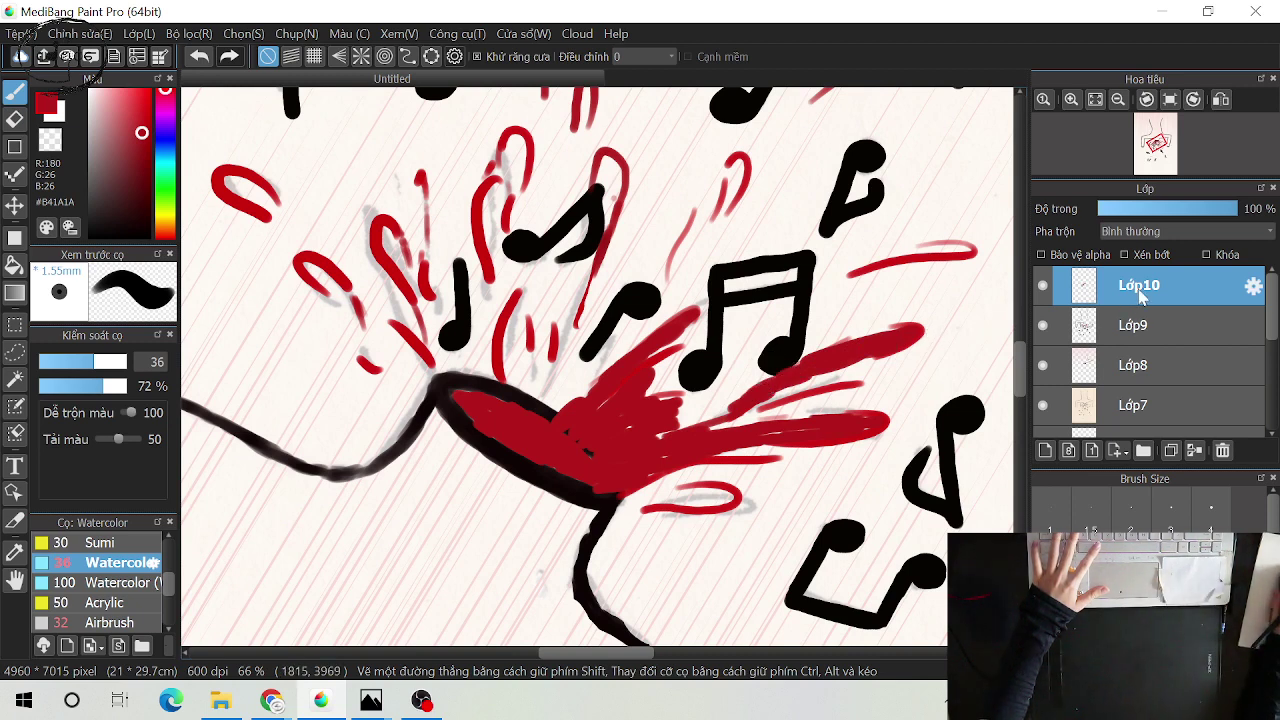
pyautogui.moveTo(1138, 288); pyautogui.dragTo(1138, 340)
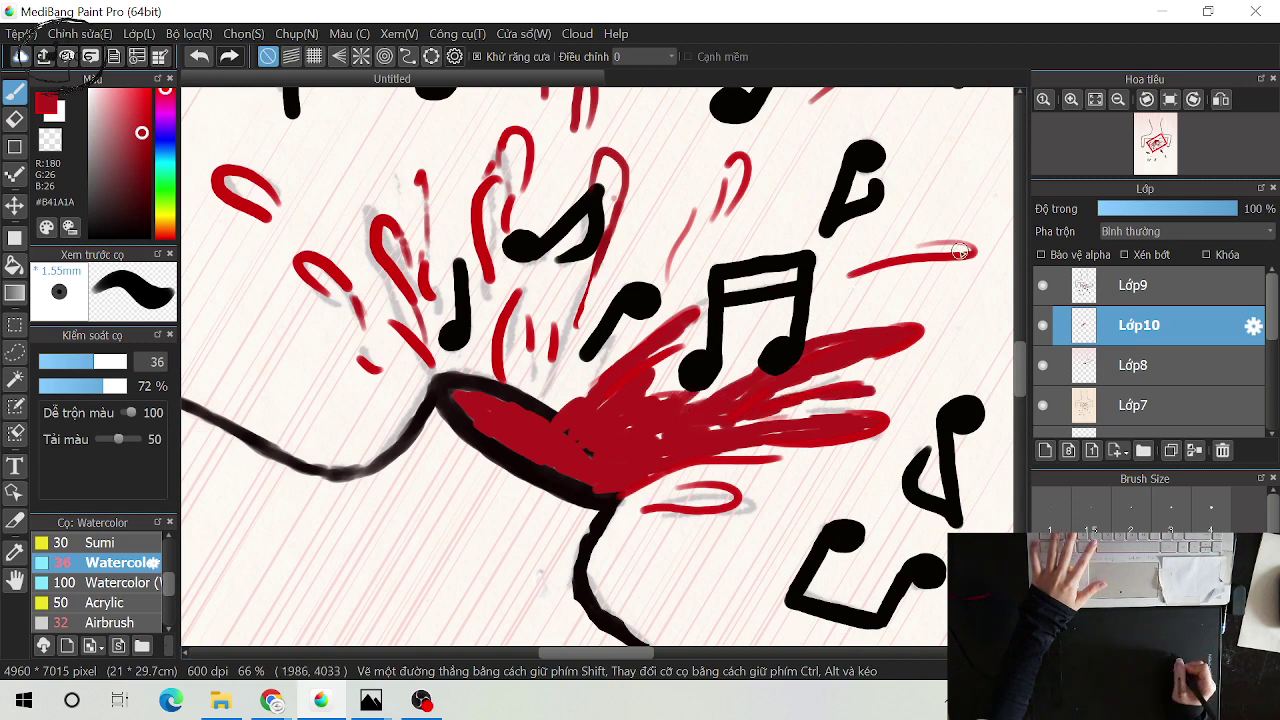
# Fill the detached splash and the small loop around the central beamed pair, and paint a thick red spray behind the neighbouring single note
pyautogui.moveTo(960, 252)
pyautogui.mouseDown()
pyautogui.moveTo(834, 278)
pyautogui.moveTo(971, 254)
pyautogui.moveTo(866, 262)
pyautogui.mouseUp()
pyautogui.moveTo(976, 248)
pyautogui.mouseDown()
pyautogui.moveTo(879, 254)
pyautogui.moveTo(980, 245)
pyautogui.mouseUp()
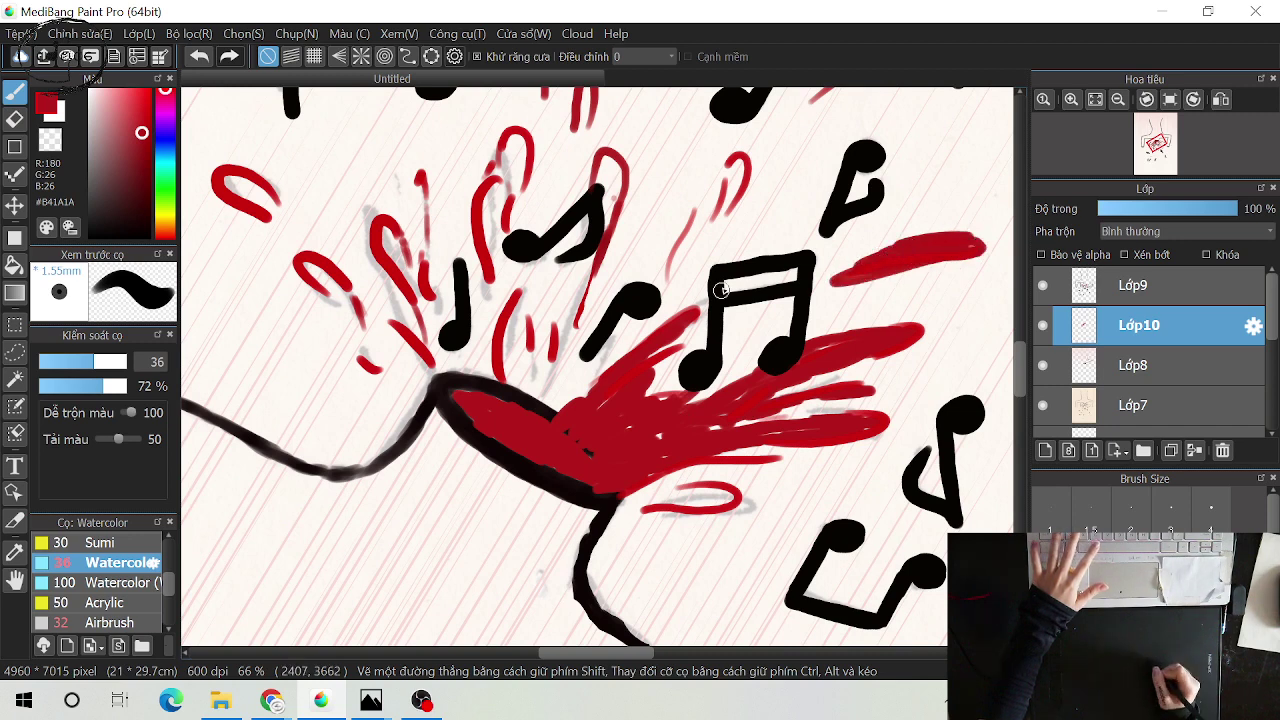
pyautogui.moveTo(718, 212)
pyautogui.mouseDown()
pyautogui.moveTo(728, 160)
pyautogui.moveTo(702, 232)
pyautogui.moveTo(730, 182)
pyautogui.moveTo(604, 318)
pyautogui.mouseUp()
pyautogui.moveTo(630, 258); pyautogui.dragTo(590, 335)
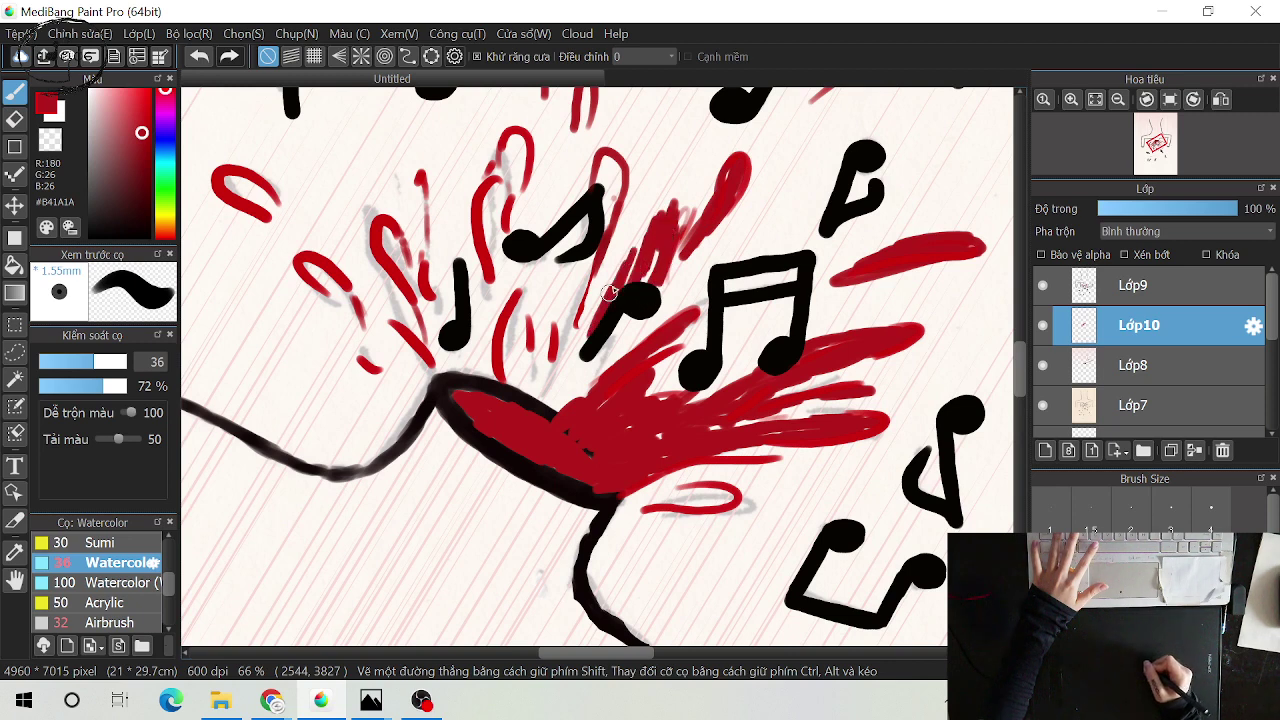
pyautogui.moveTo(609, 292)
pyautogui.mouseDown()
pyautogui.moveTo(580, 365)
pyautogui.moveTo(615, 320)
pyautogui.moveTo(640, 318)
pyautogui.moveTo(620, 296)
pyautogui.mouseUp()
pyautogui.moveTo(642, 222)
pyautogui.mouseDown()
pyautogui.moveTo(616, 280)
pyautogui.moveTo(654, 282)
pyautogui.moveTo(646, 222)
pyautogui.mouseUp()
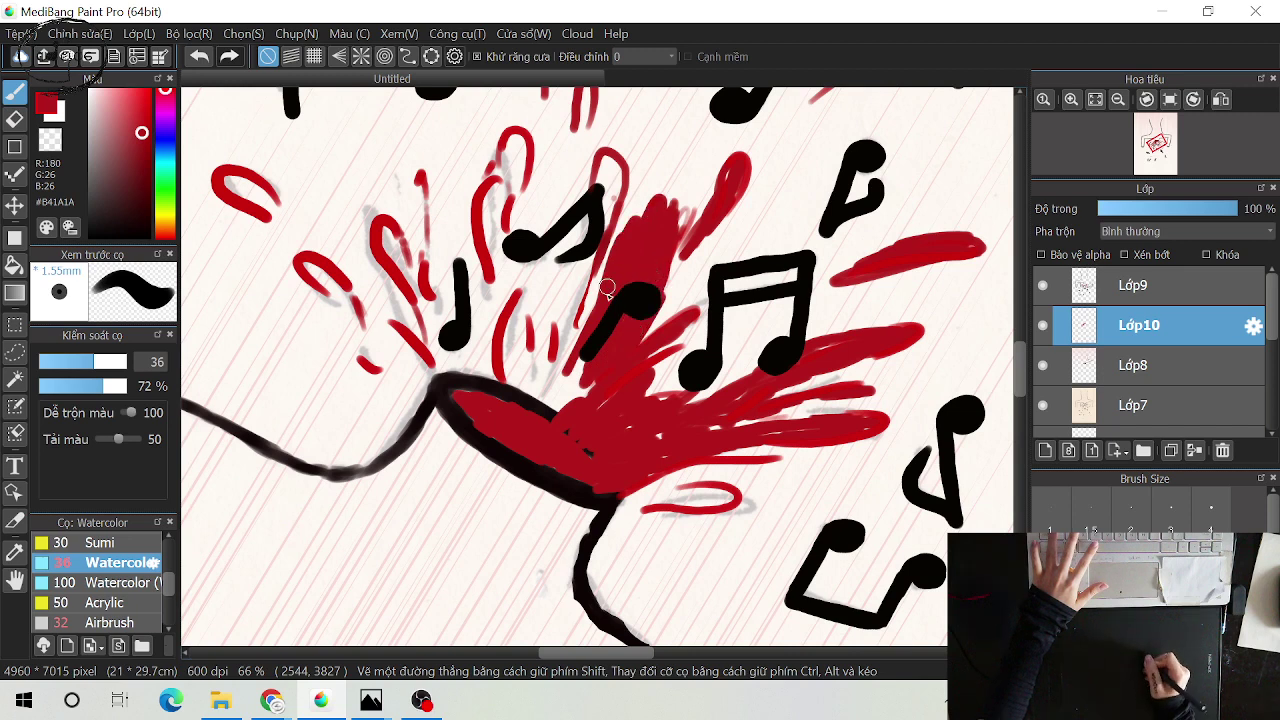
# Fill the tall splash loops behind the slanted flagged note with red and extend spiky strokes down into the neck opening
pyautogui.moveTo(614, 160)
pyautogui.mouseDown()
pyautogui.moveTo(592, 298)
pyautogui.moveTo(560, 340)
pyautogui.mouseUp()
pyautogui.moveTo(588, 292)
pyautogui.mouseDown()
pyautogui.moveTo(550, 378)
pyautogui.moveTo(496, 200)
pyautogui.mouseUp()
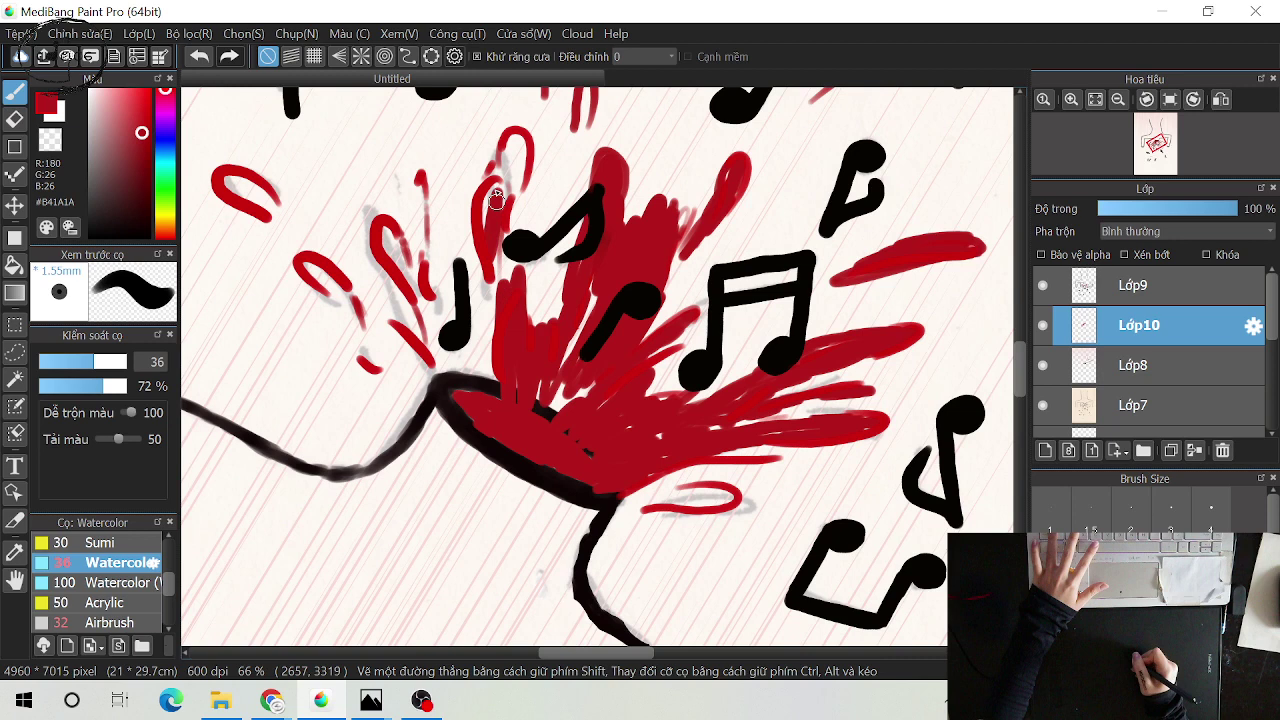
pyautogui.moveTo(496, 200); pyautogui.dragTo(518, 318)
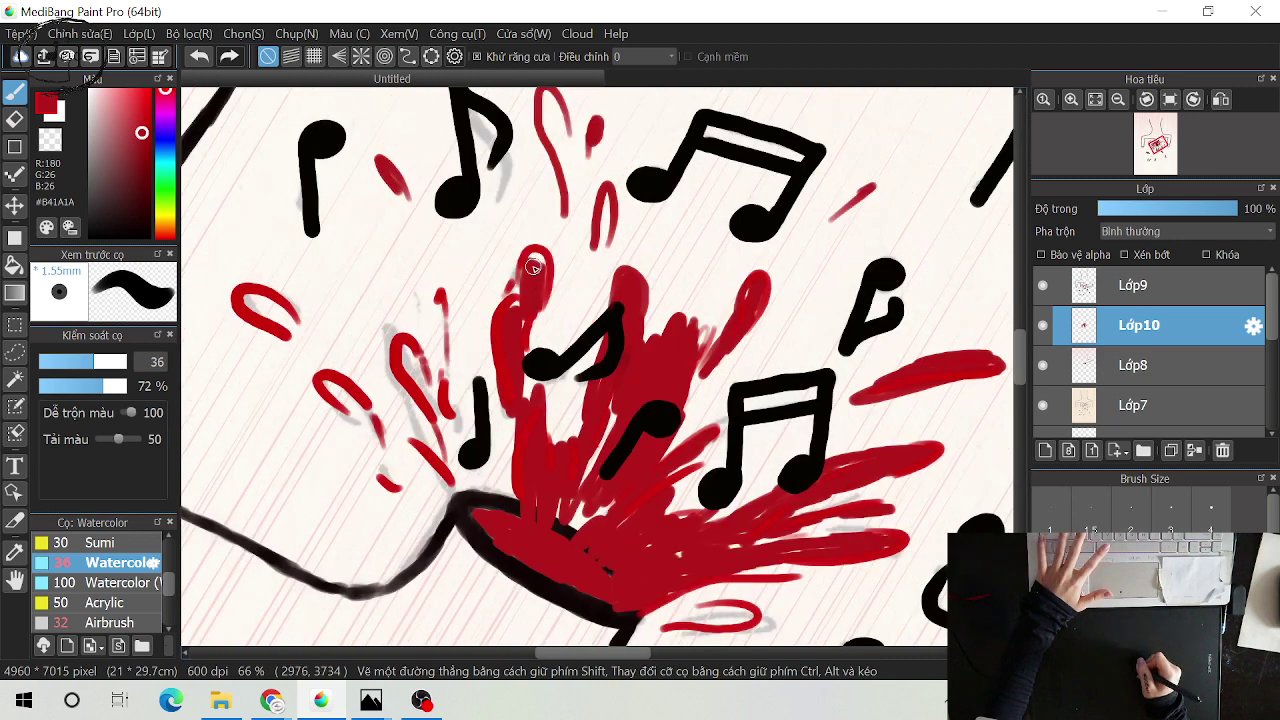
pyautogui.moveTo(534, 266); pyautogui.dragTo(543, 247)
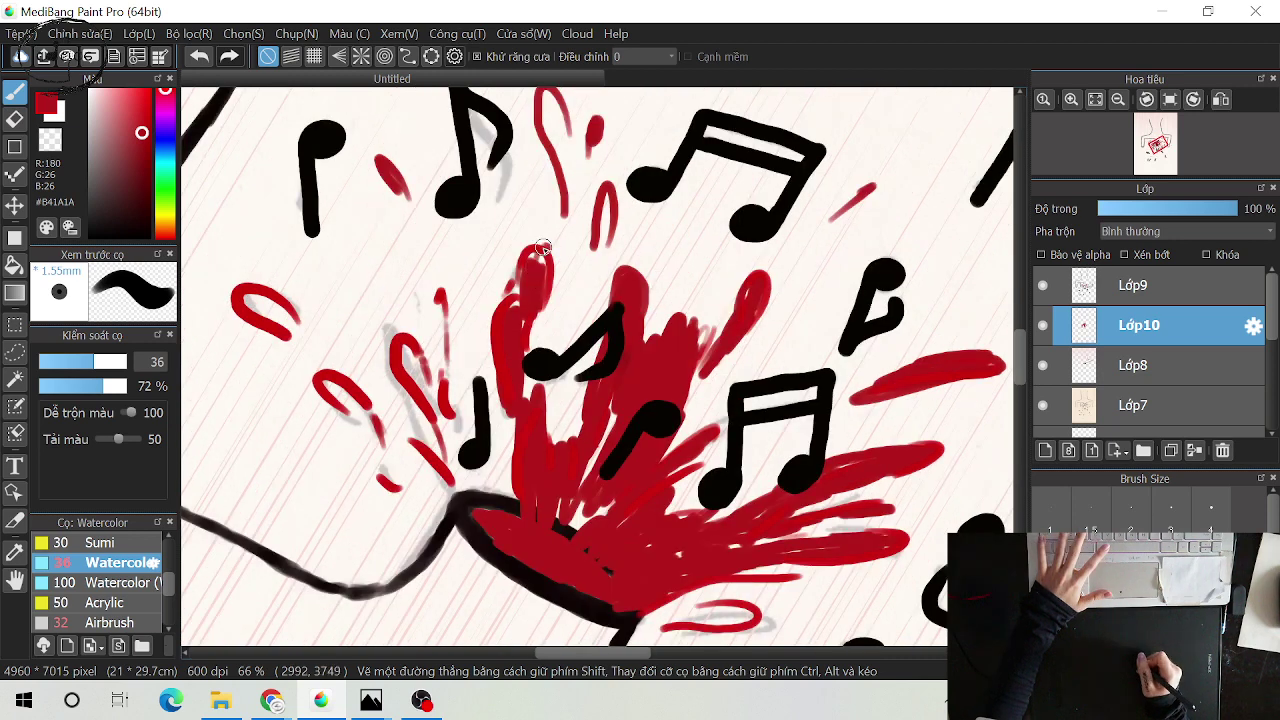
pyautogui.moveTo(450, 300)
pyautogui.mouseDown()
pyautogui.moveTo(428, 384)
pyautogui.moveTo(440, 414)
pyautogui.moveTo(446, 330)
pyautogui.mouseUp()
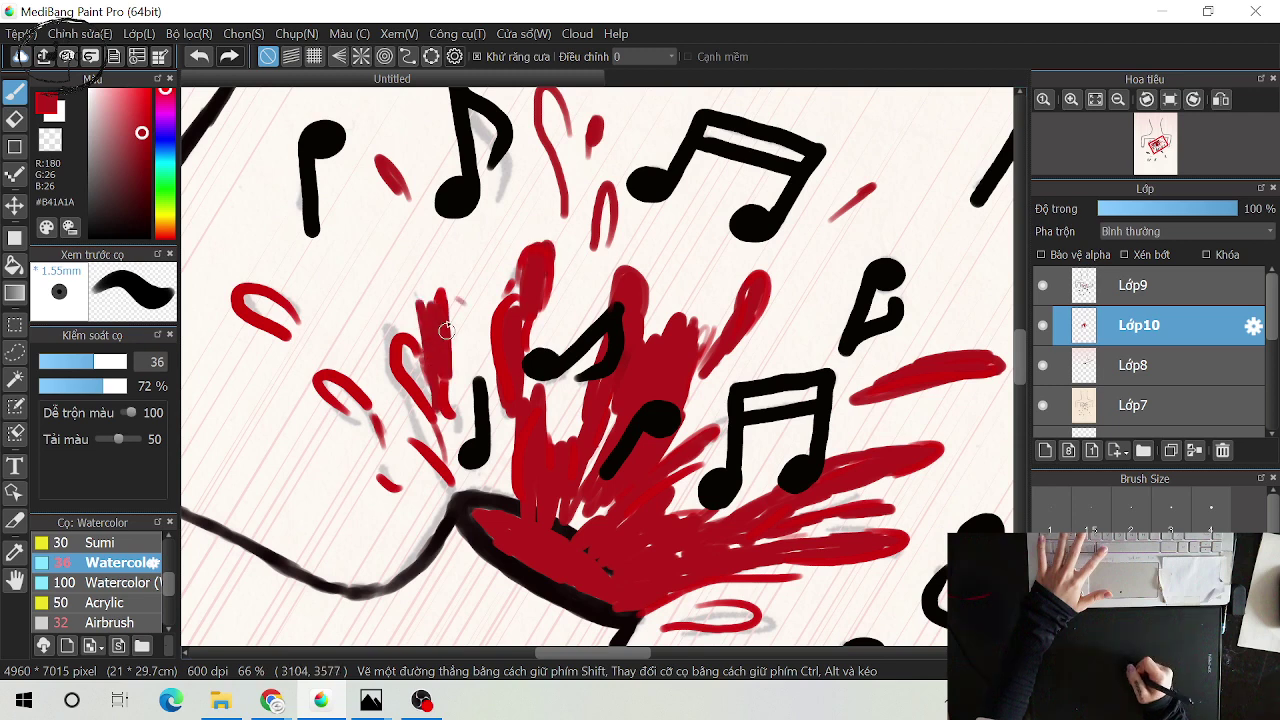
pyautogui.moveTo(440, 293); pyautogui.dragTo(443, 358)
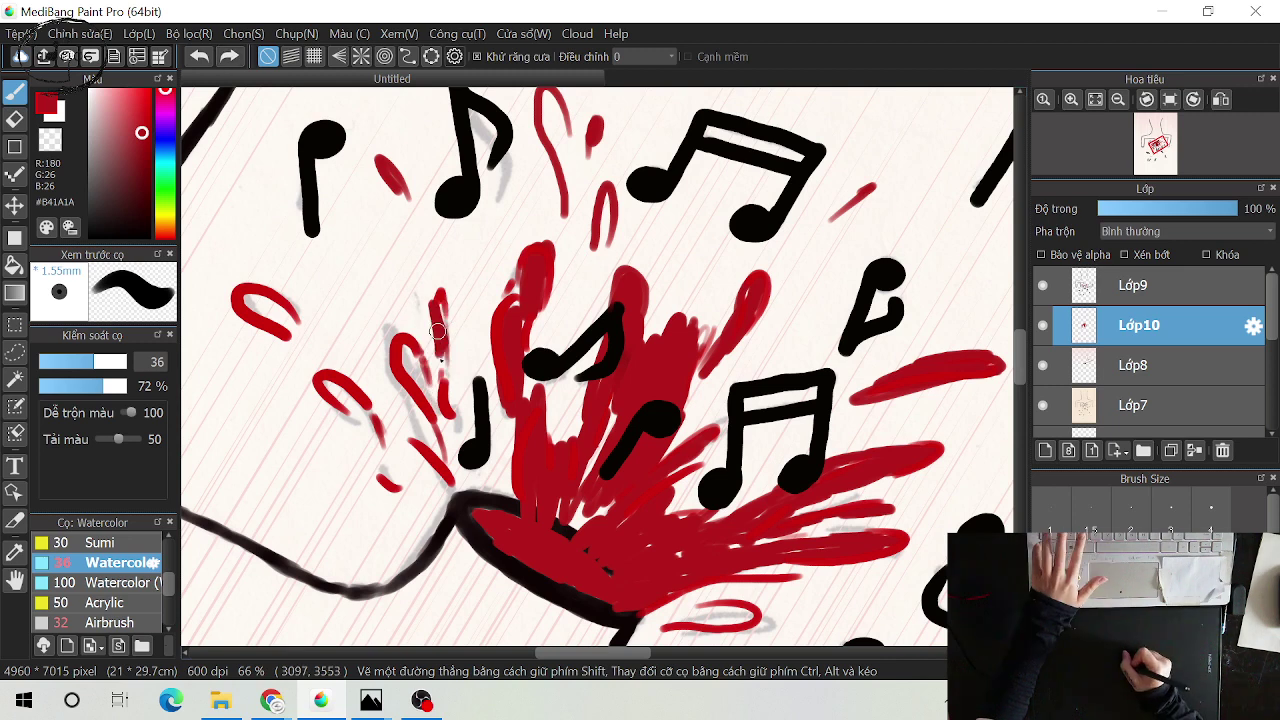
pyautogui.moveTo(442, 386); pyautogui.dragTo(429, 281)
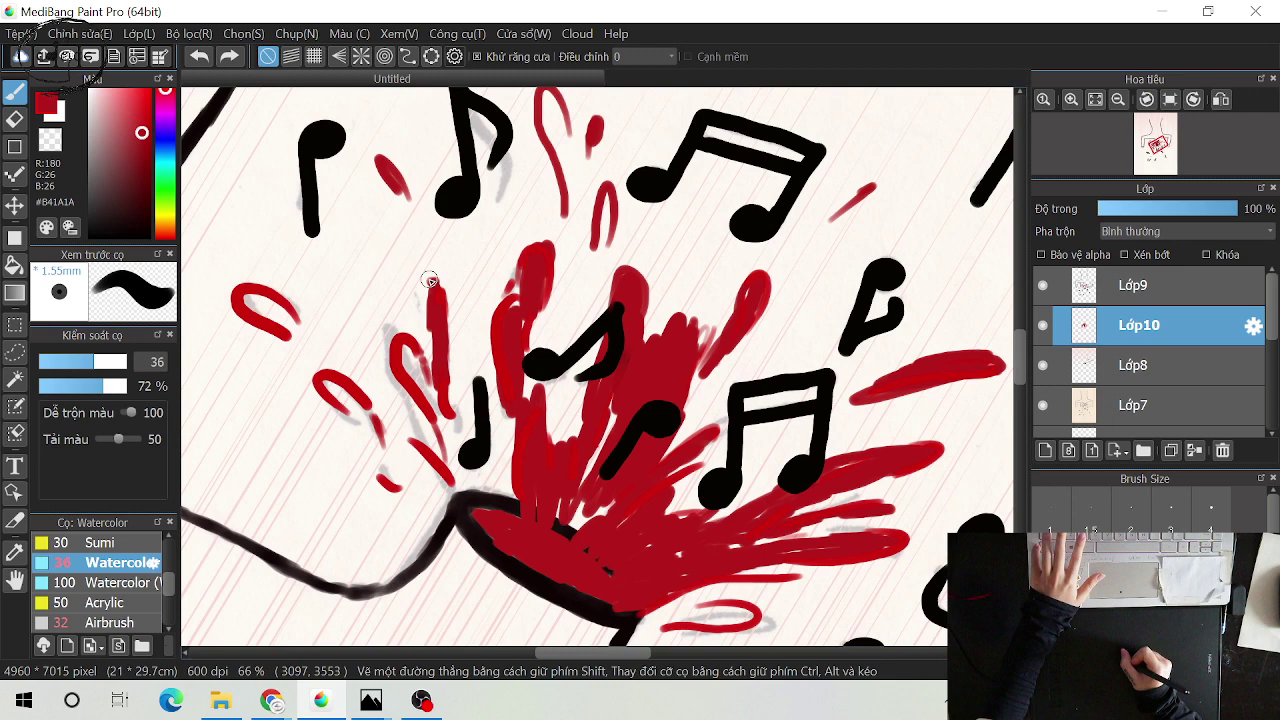
pyautogui.moveTo(429, 281); pyautogui.dragTo(430, 363)
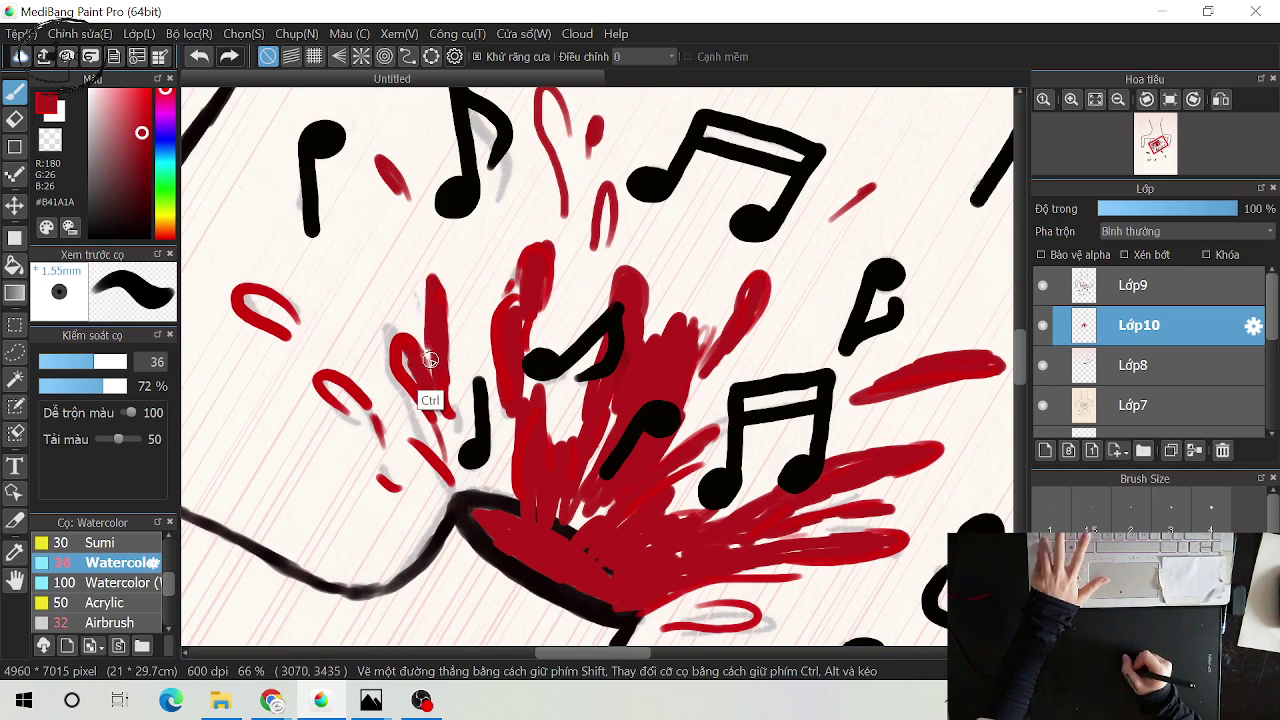
pyautogui.hotkey('ctrl', 'z')
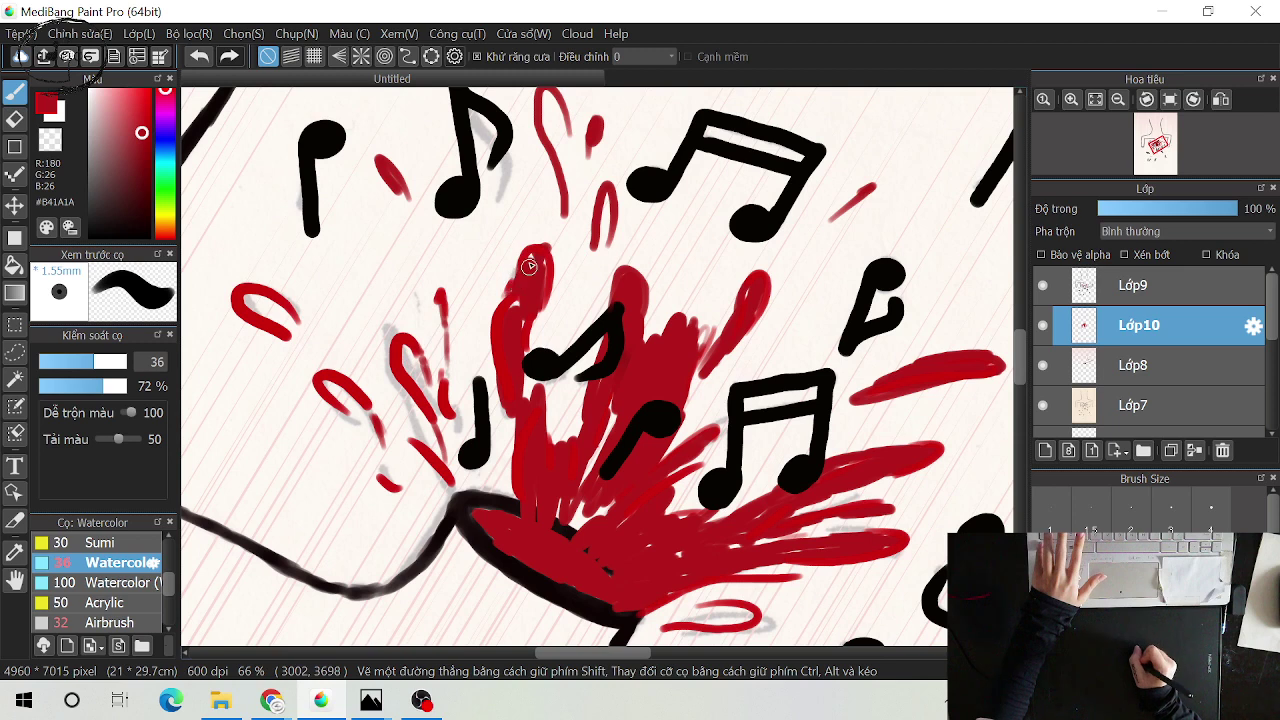
# Fill the splash loops and outer droplets on the drawing's left side with red, down to the small dash beside the neck
pyautogui.moveTo(440, 301)
pyautogui.mouseDown()
pyautogui.moveTo(435, 410)
pyautogui.moveTo(495, 477)
pyautogui.mouseUp()
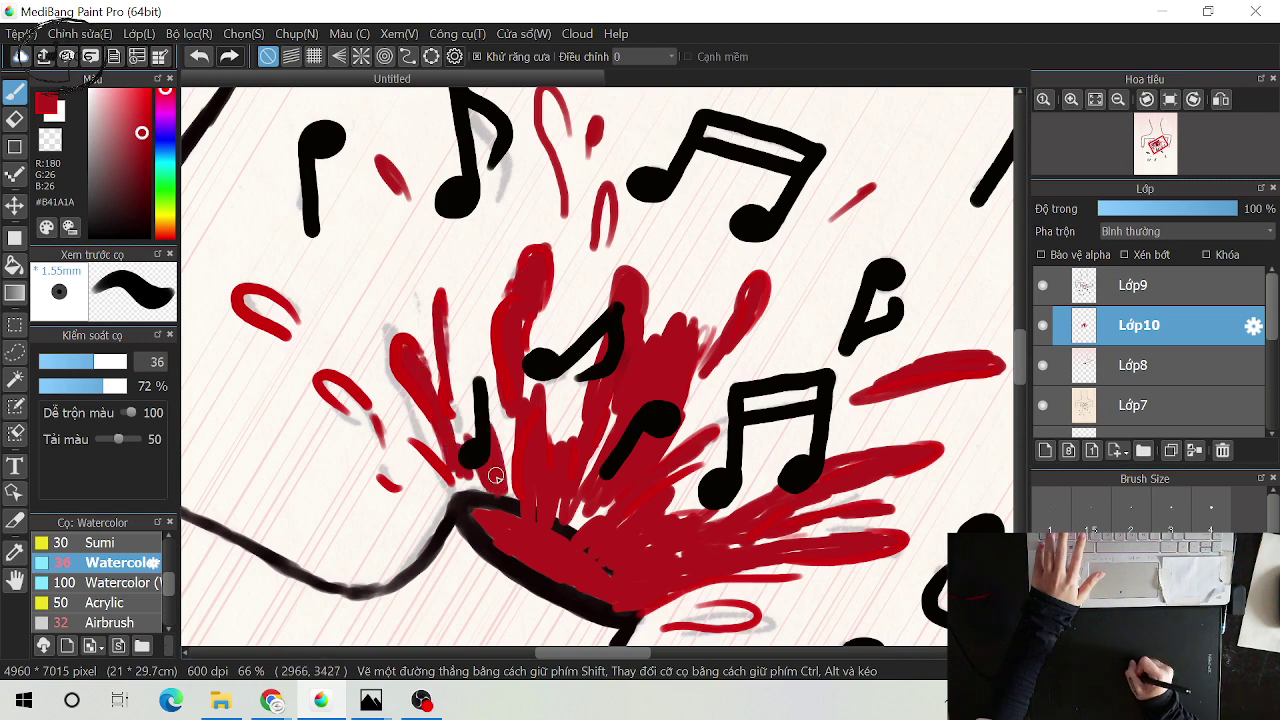
pyautogui.moveTo(330, 383); pyautogui.dragTo(370, 418)
pyautogui.moveTo(260, 302); pyautogui.dragTo(295, 334)
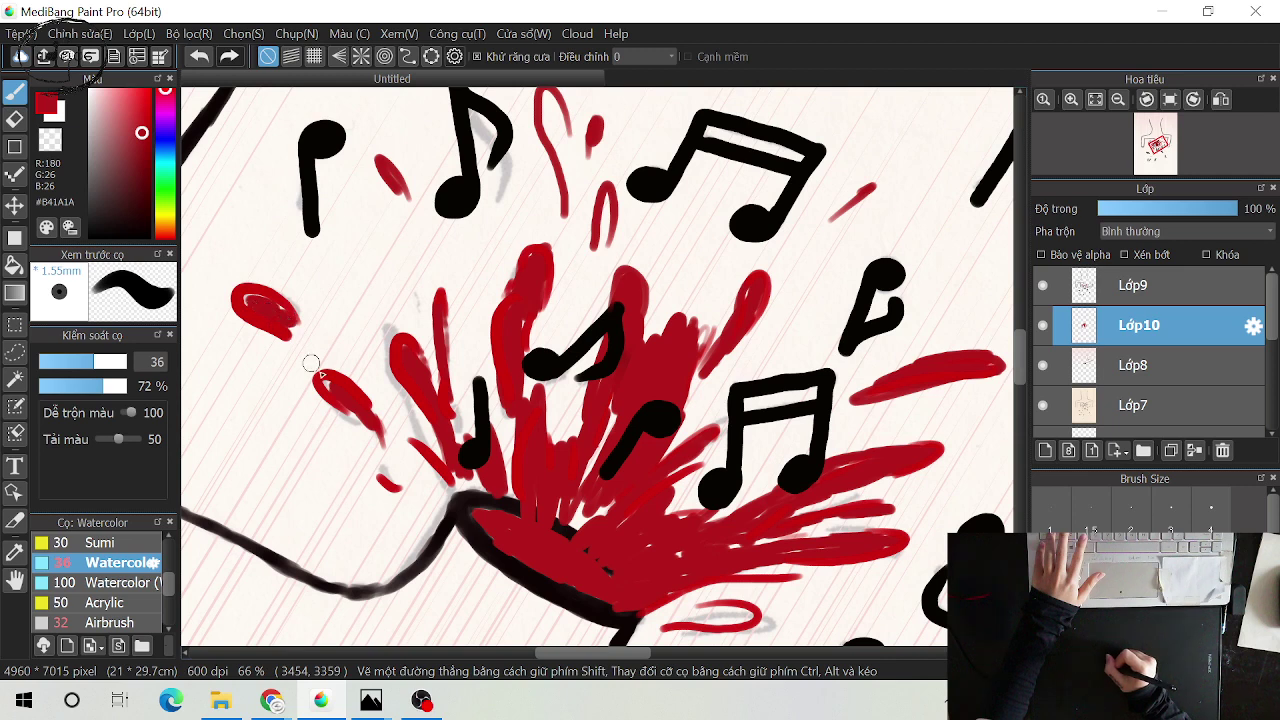
pyautogui.moveTo(377, 473); pyautogui.dragTo(431, 492)
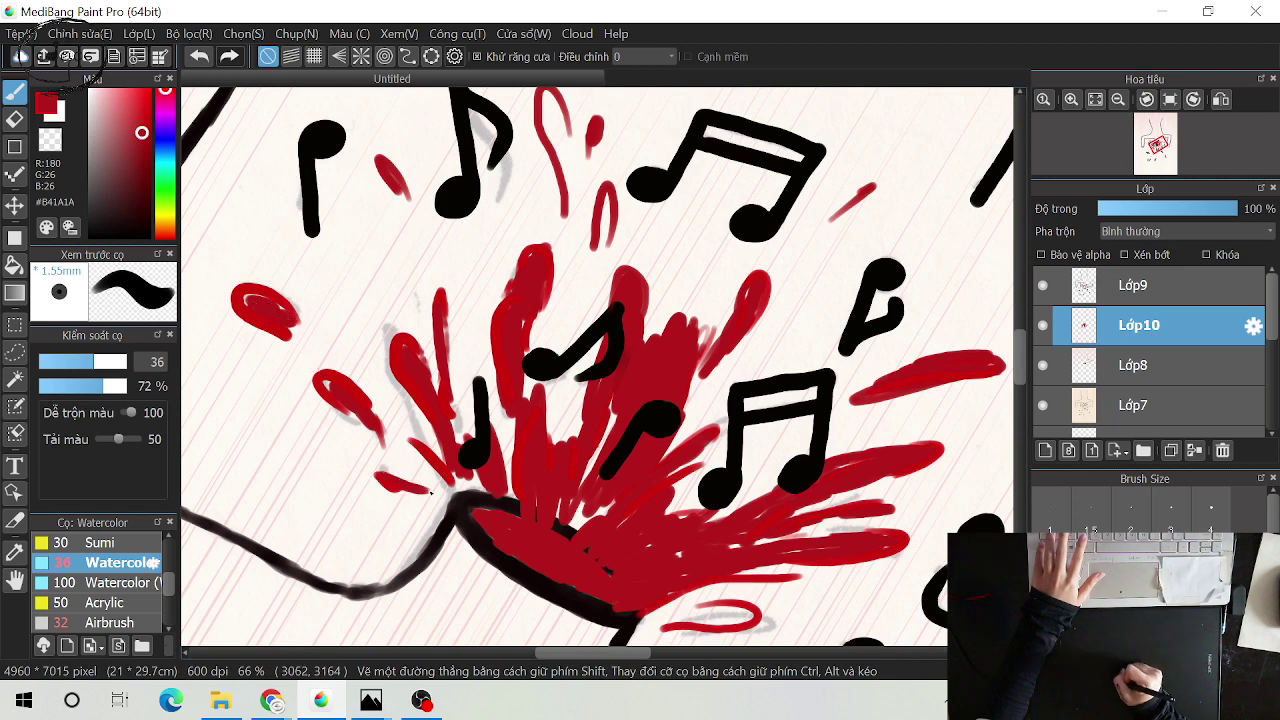
# Fill the small loop and the tall, narrow loop below the first treble clef with red, tapering their lower ends
pyautogui.moveTo(607, 190); pyautogui.dragTo(598, 255)
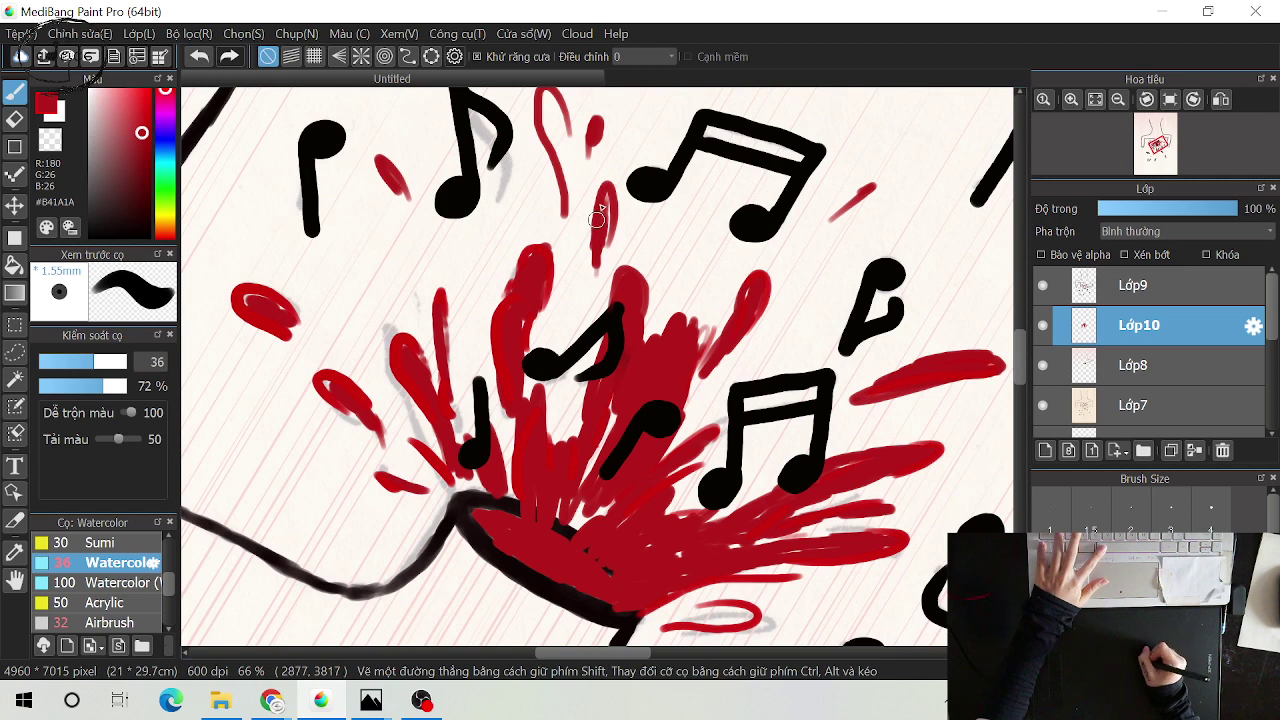
pyautogui.moveTo(597, 220); pyautogui.dragTo(605, 321)
pyautogui.moveTo(567, 243)
pyautogui.mouseDown()
pyautogui.moveTo(555, 220)
pyautogui.moveTo(570, 312)
pyautogui.mouseUp()
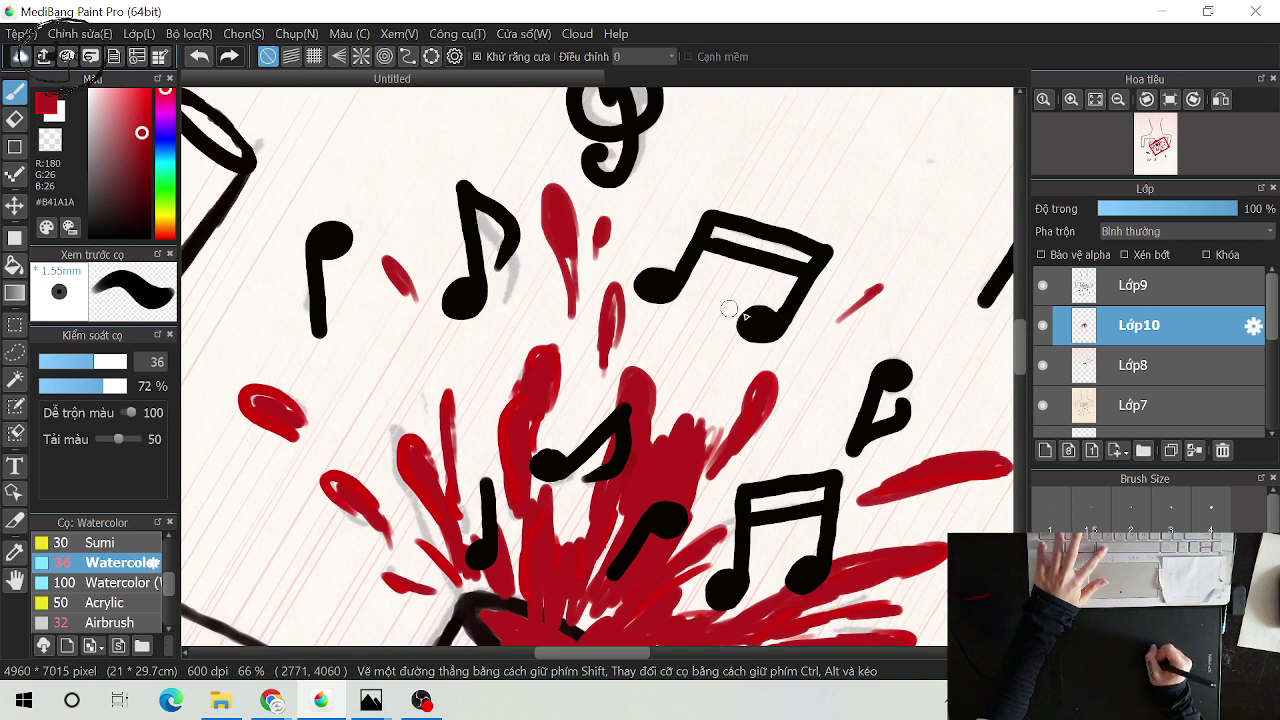
# Extend the central red spikes, fill the lowest splash loop right of the neck, and cover the neck's upper rim with red
pyautogui.scroll(-2, 729, 309)
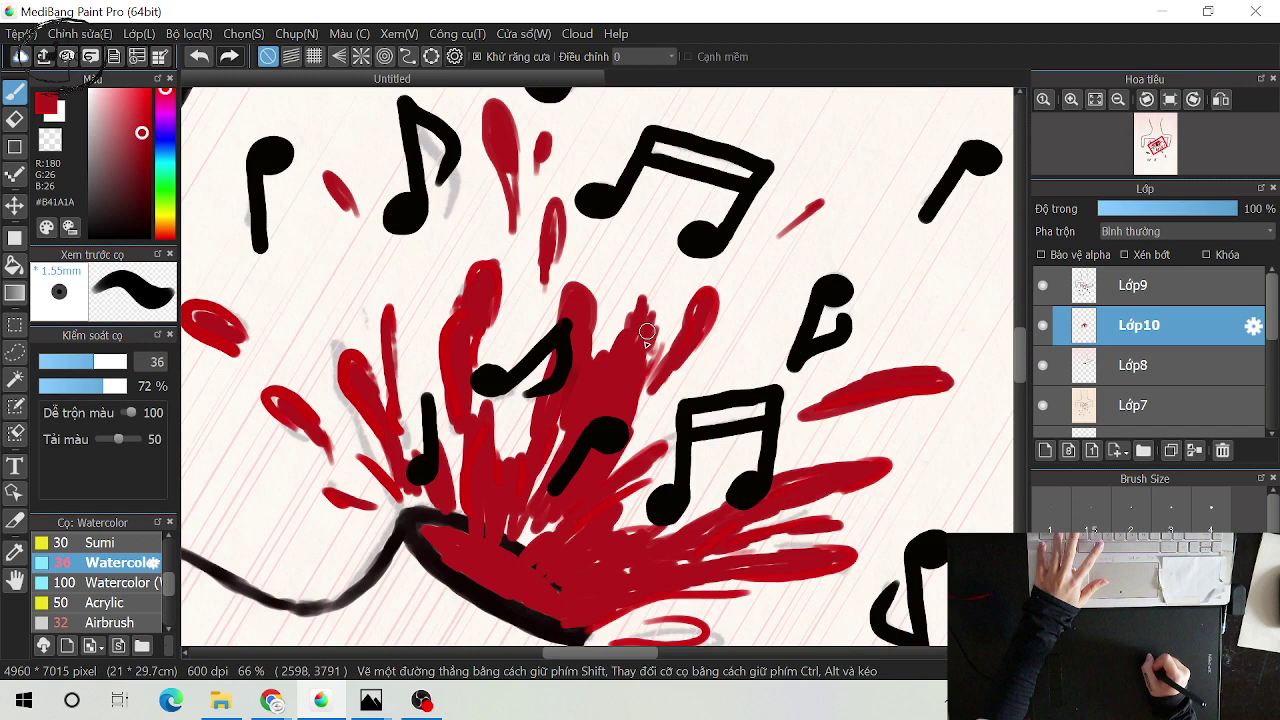
pyautogui.scroll(-3, 647, 333)
pyautogui.moveTo(634, 458)
pyautogui.mouseDown()
pyautogui.moveTo(612, 466)
pyautogui.moveTo(652, 460)
pyautogui.mouseUp()
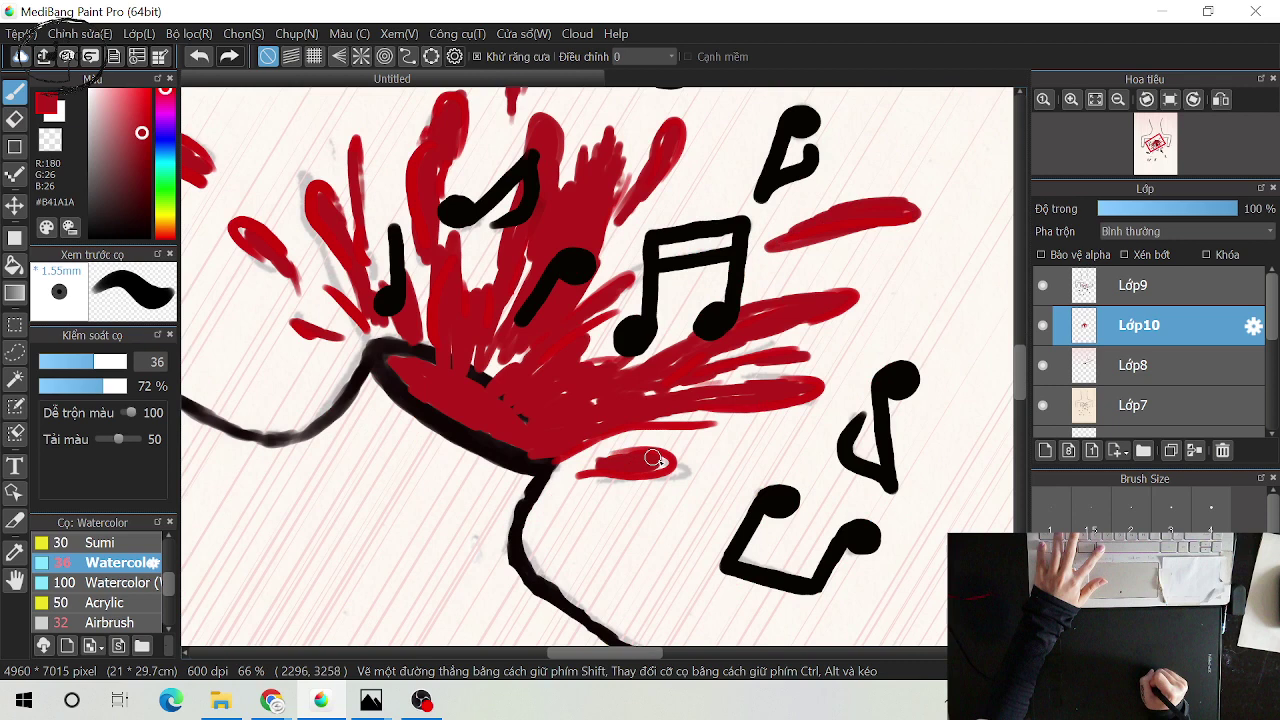
pyautogui.moveTo(420, 348); pyautogui.dragTo(483, 399)
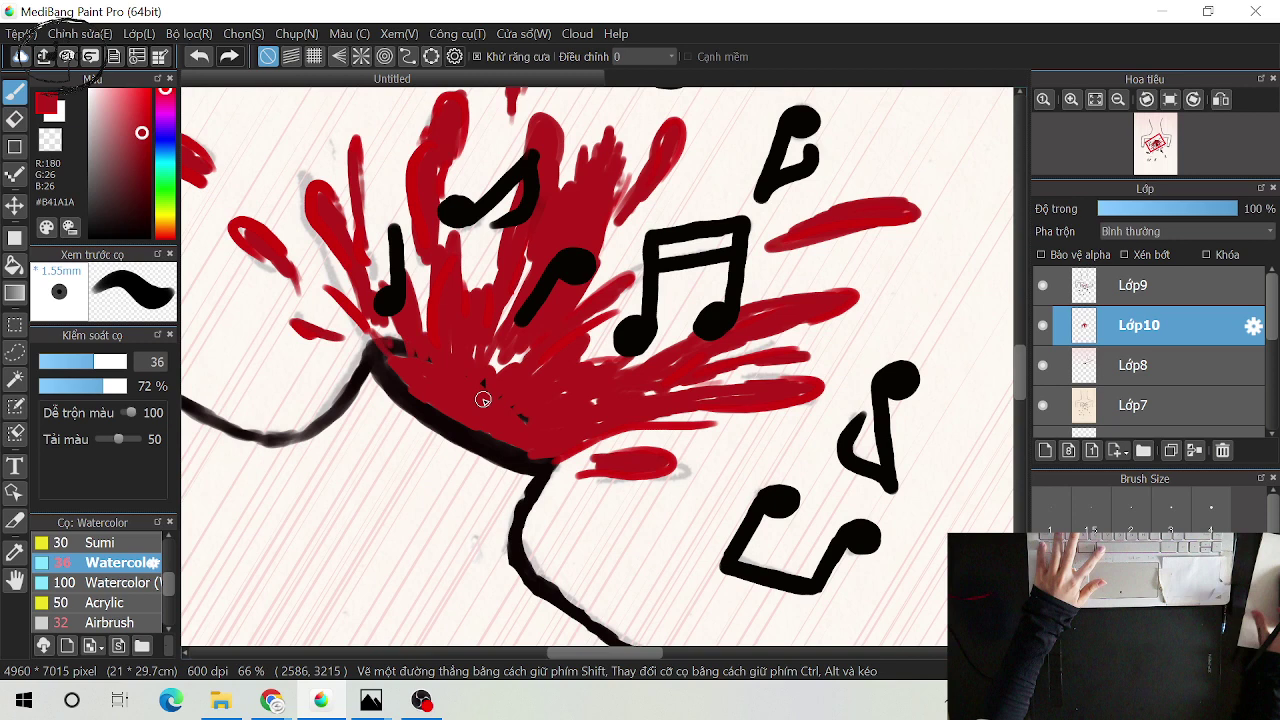
# Paint small red drips and droplets over the neck's lower rim and just beneath it
pyautogui.scroll(-3, 483, 399)
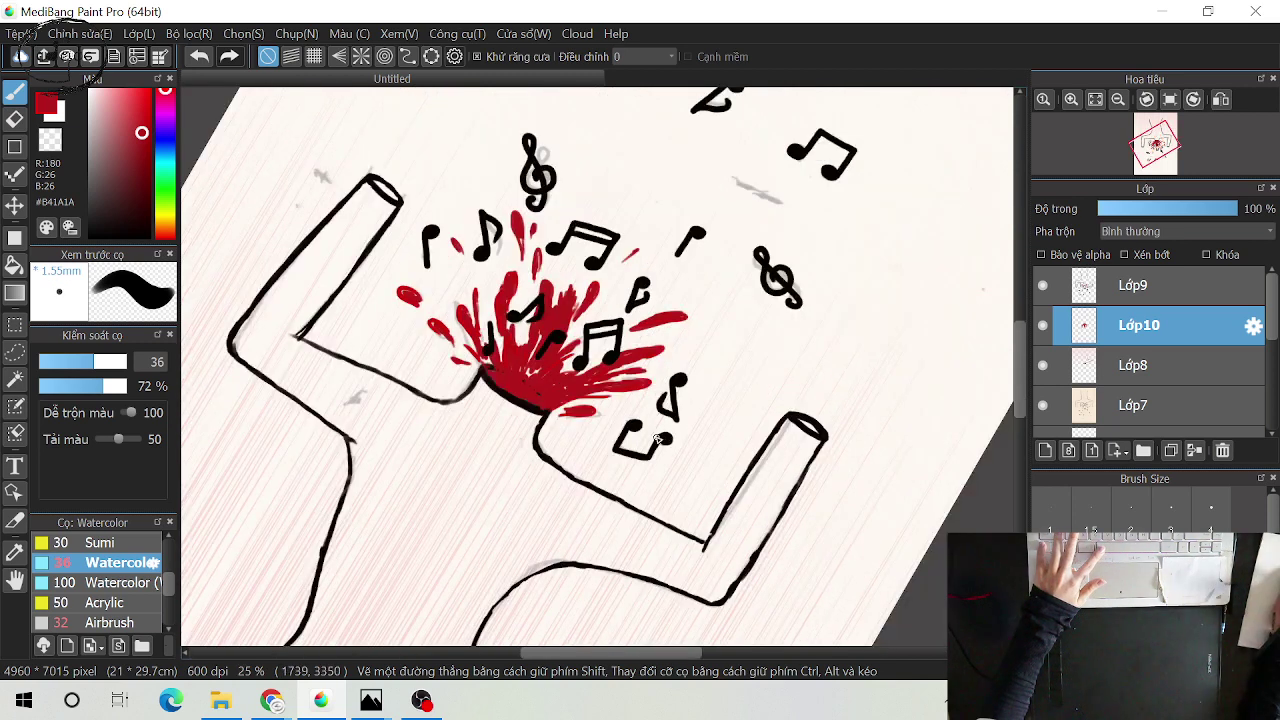
pyautogui.moveTo(559, 426); pyautogui.dragTo(565, 437)
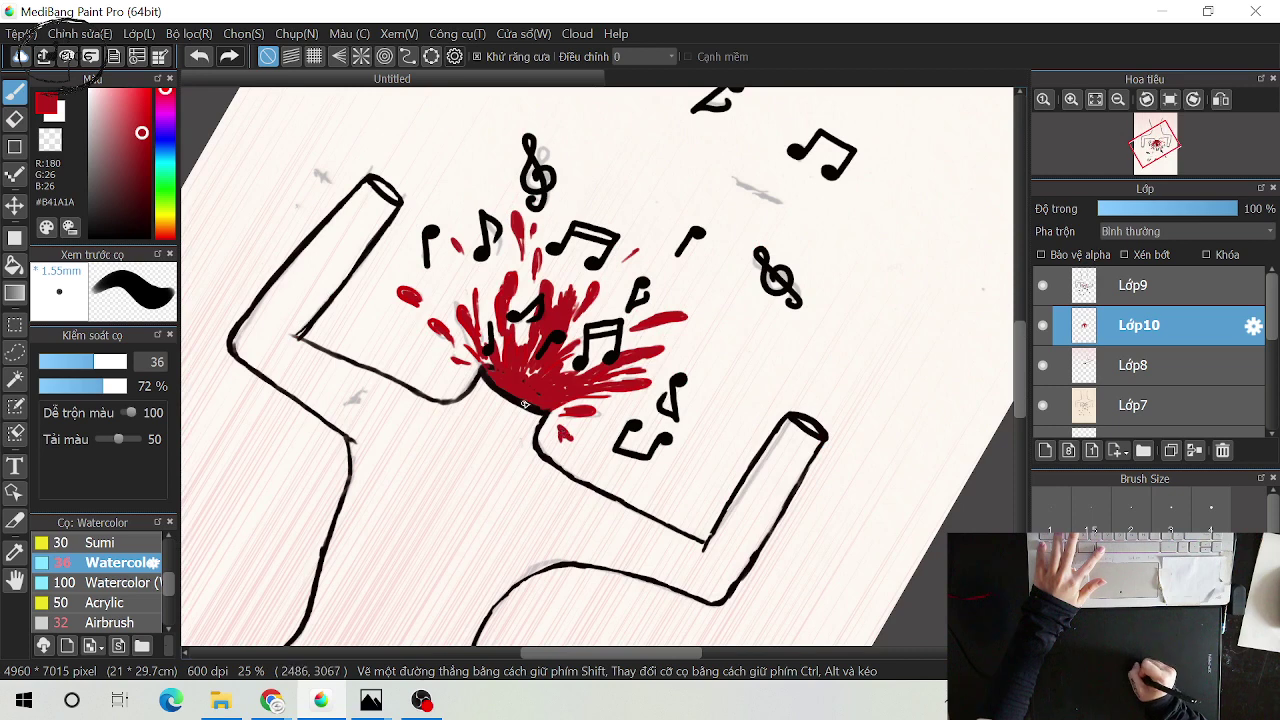
pyautogui.moveTo(525, 400); pyautogui.dragTo(516, 435)
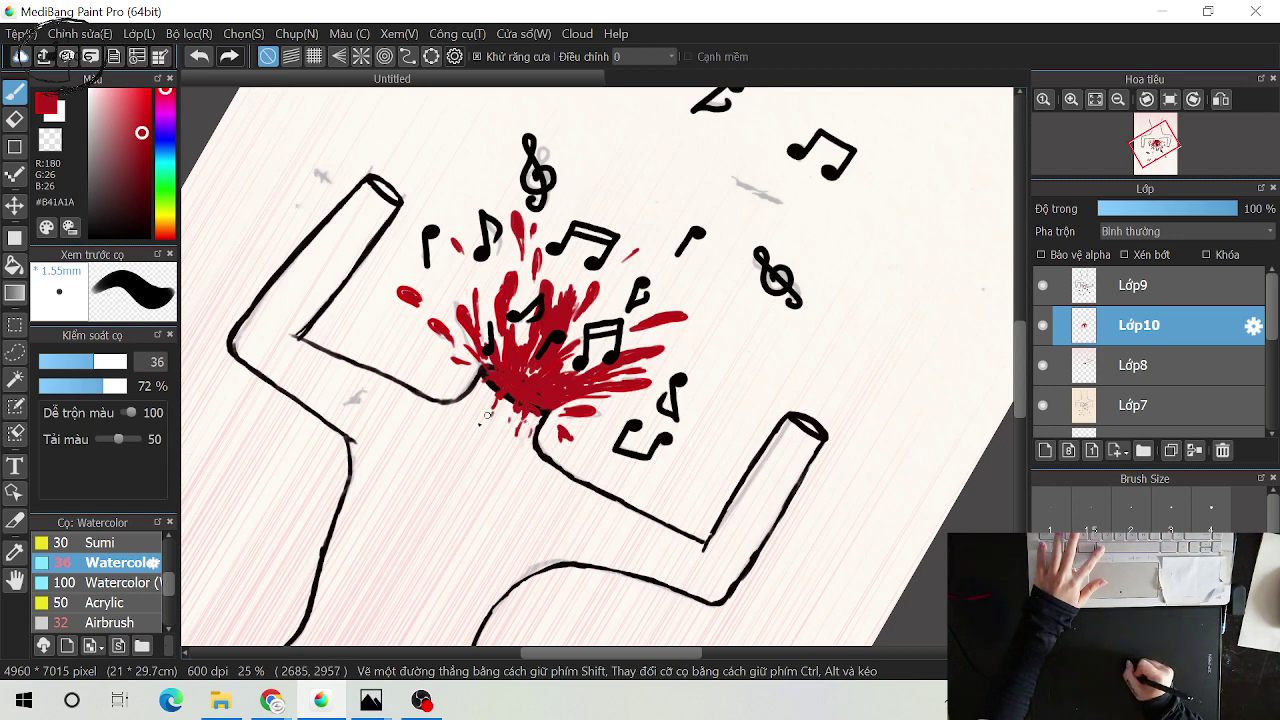
pyautogui.scroll(-2, 482, 416)
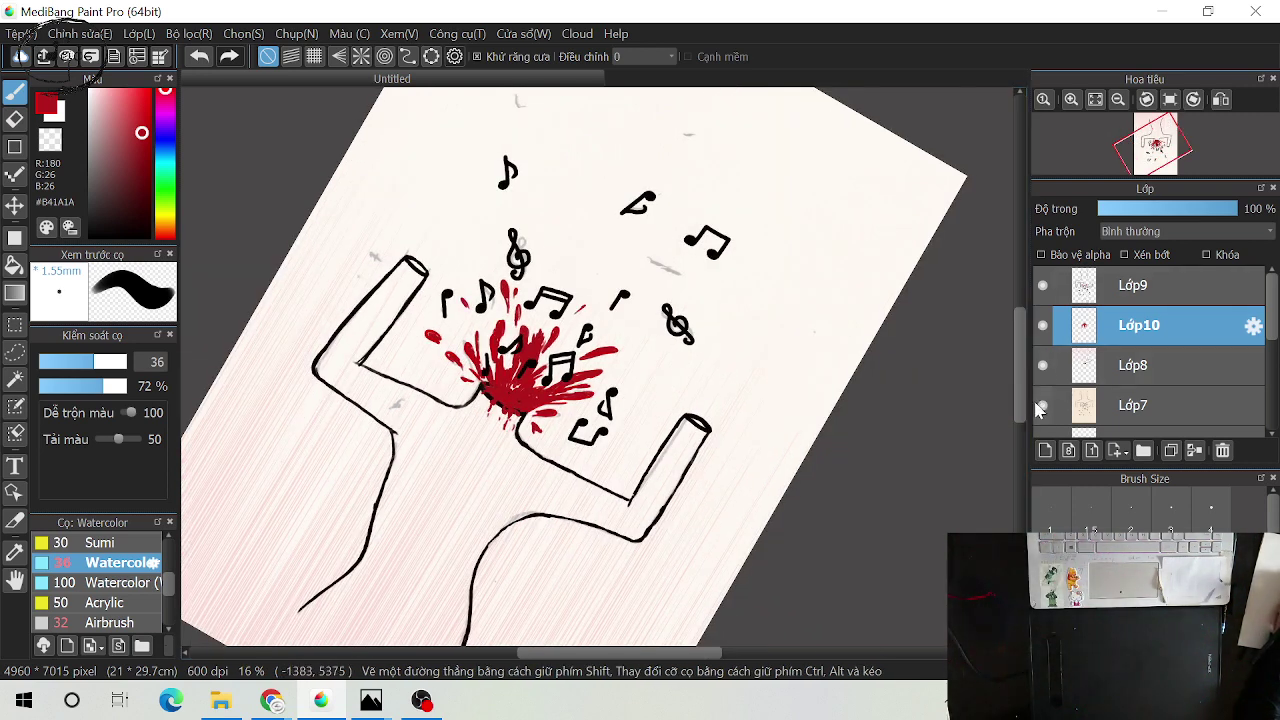
# Hide the layer Lớp7 and rotate the canvas view back to upright
pyautogui.click(1041, 404)
pyautogui.scroll(-1, 800, 440)
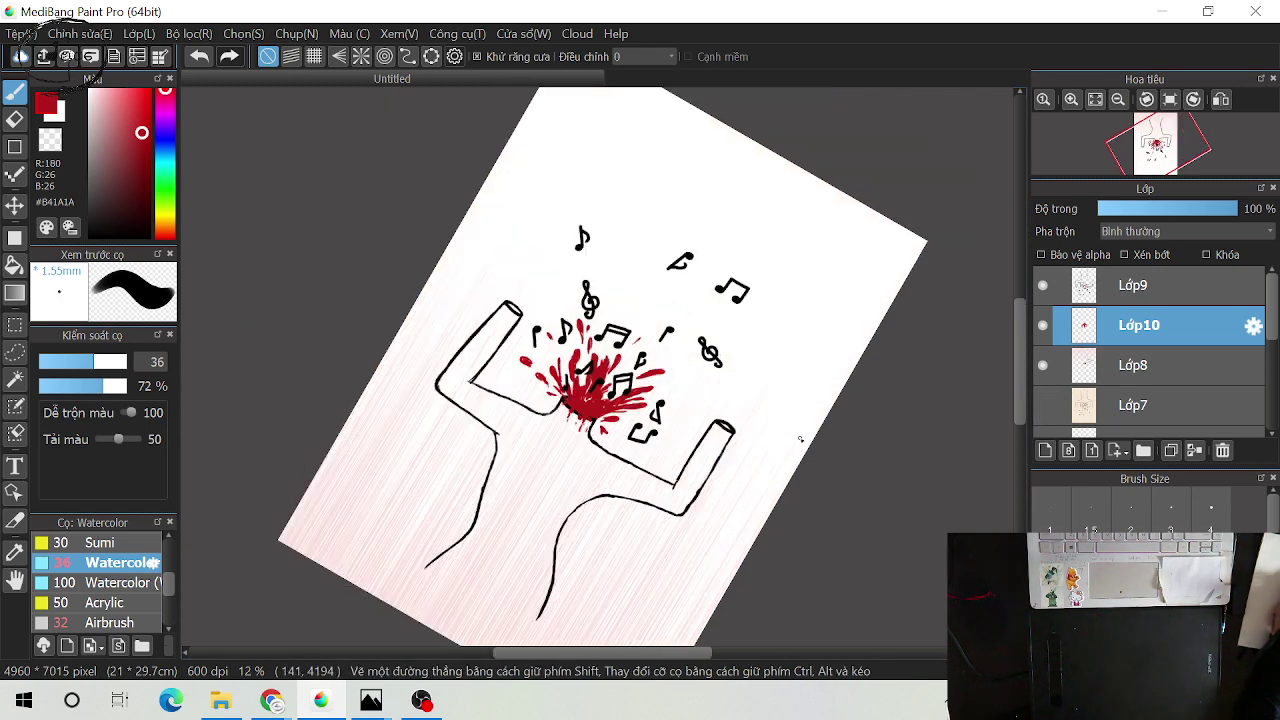
pyautogui.click(1097, 103)
pyautogui.click(1147, 101)
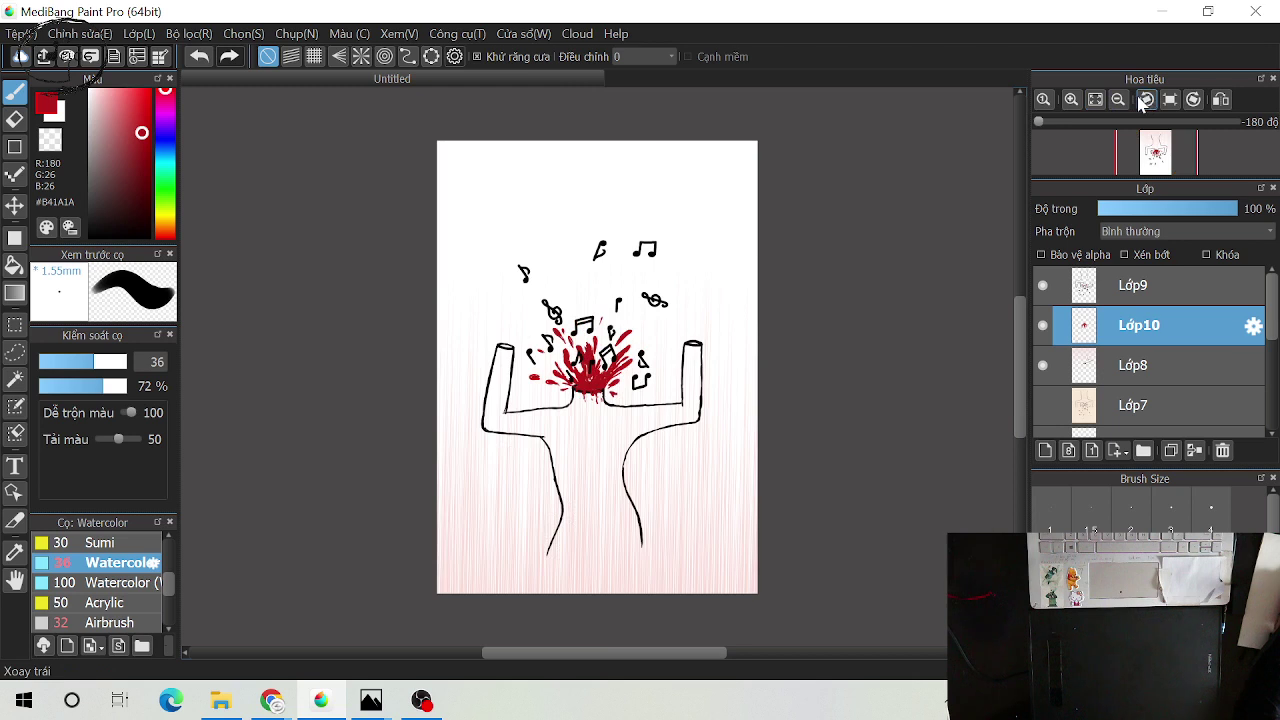
# Start saving the drawing and browse from the nguyên liệu folder up to the root of DATA 1 (D:)
pyautogui.click(1096, 101)
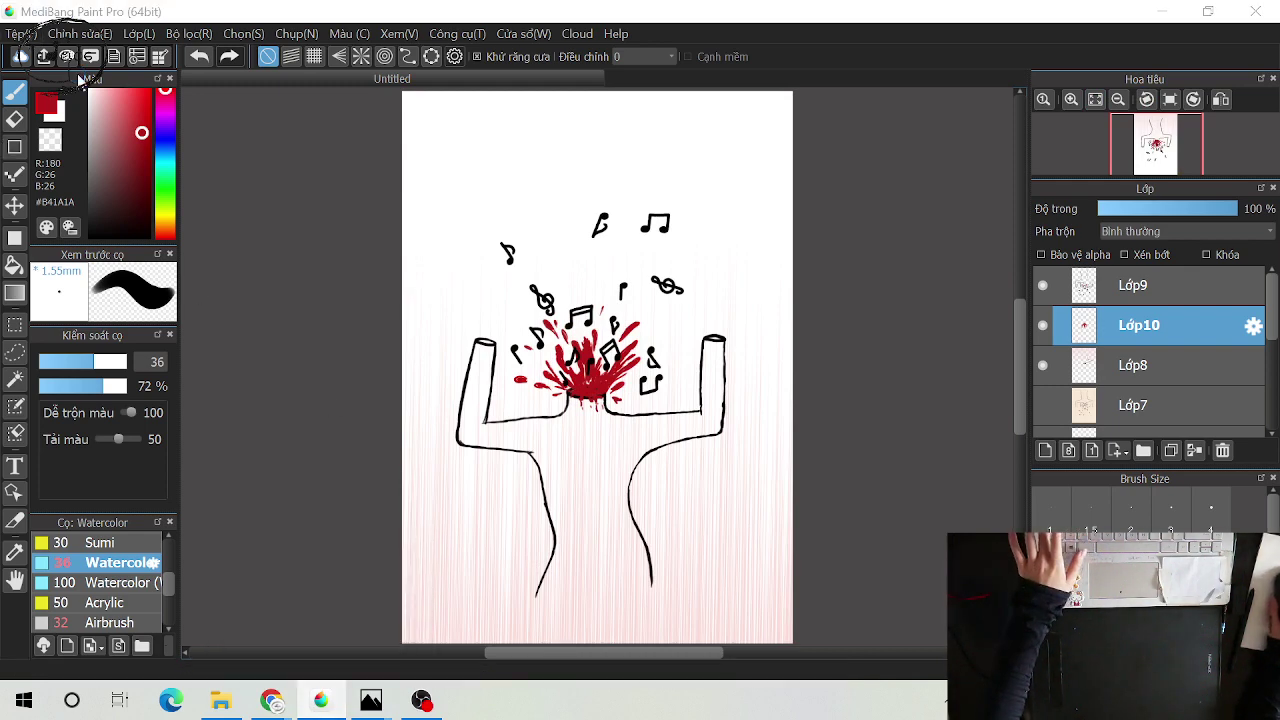
pyautogui.hotkey('ctrl', 's')
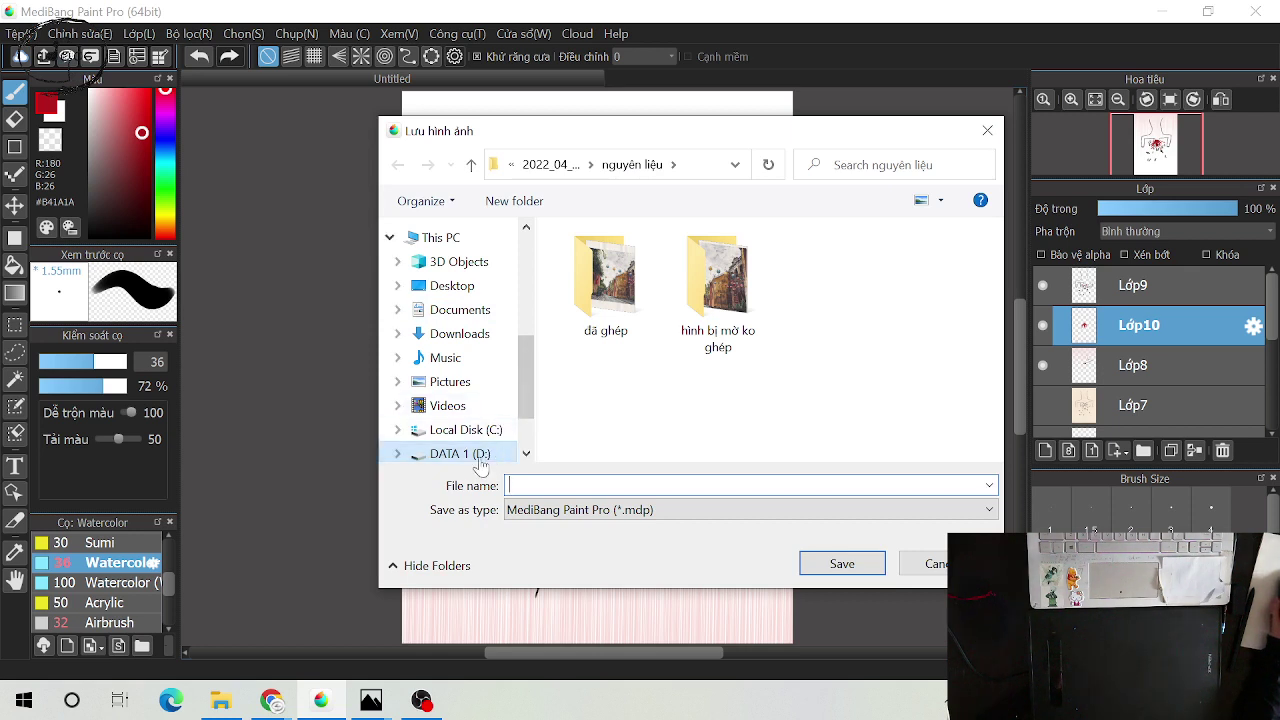
pyautogui.click(631, 164)
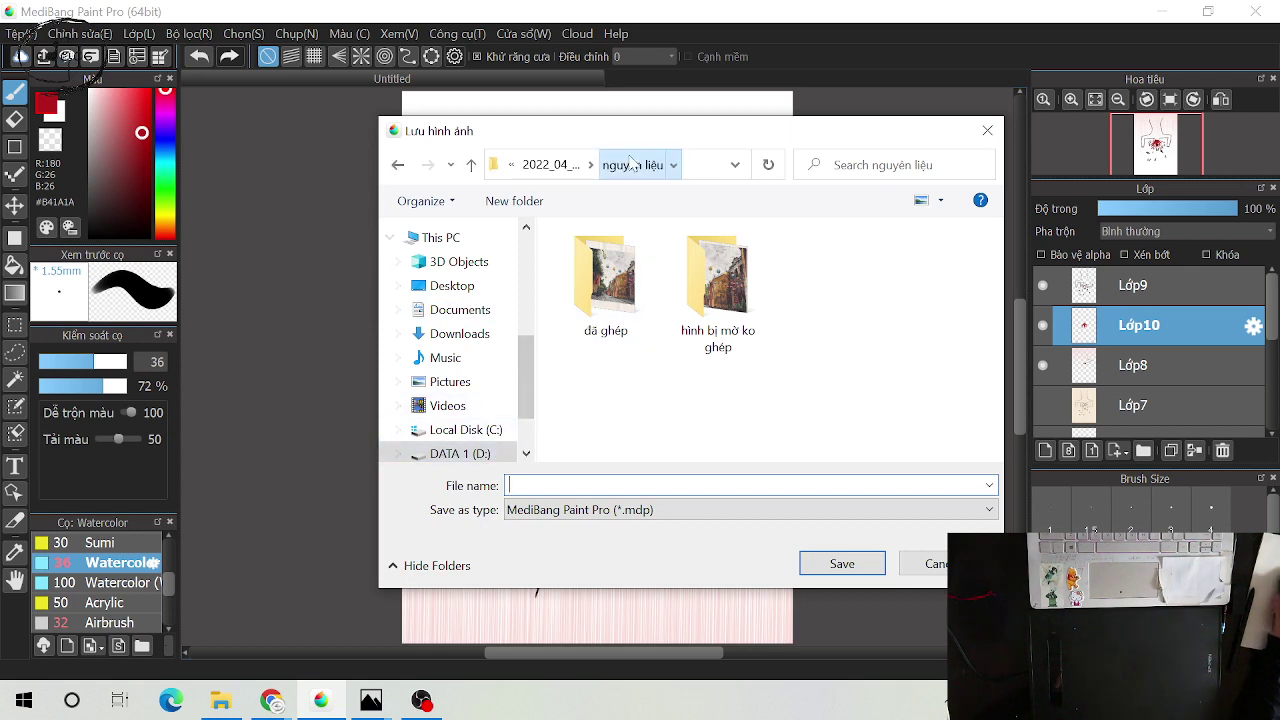
pyautogui.click(578, 166)
pyautogui.click(550, 165)
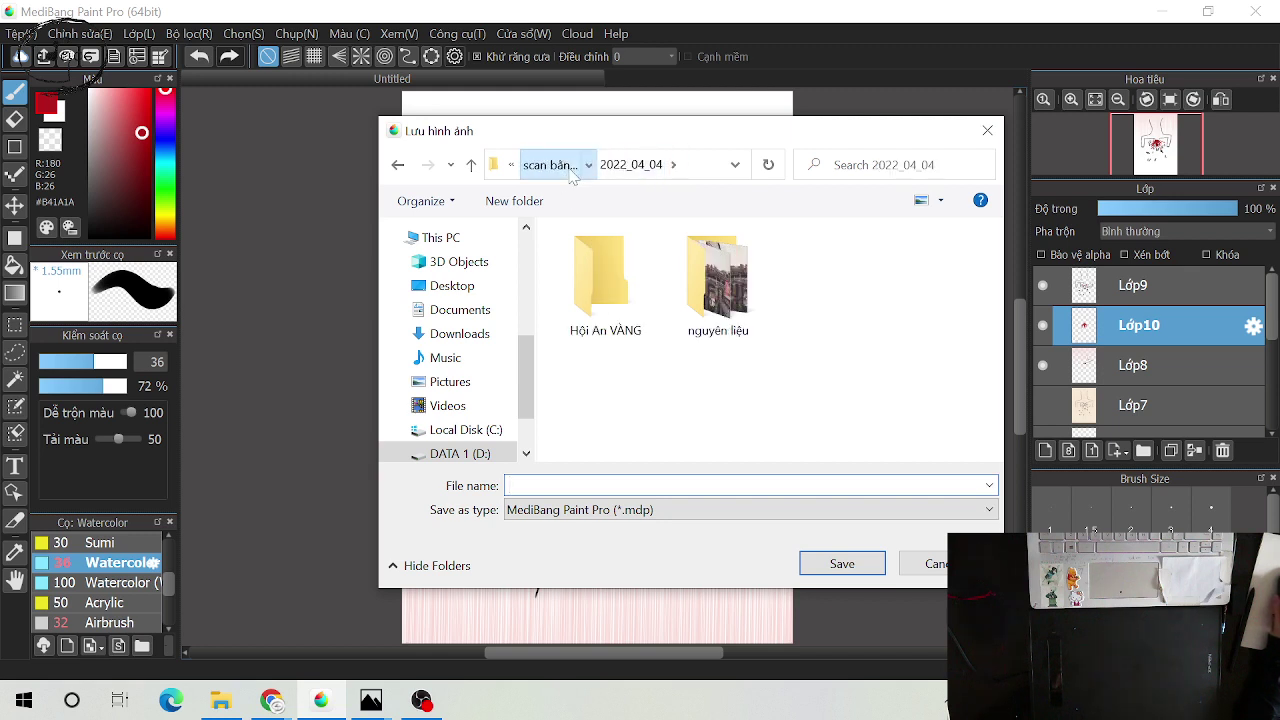
pyautogui.click(567, 166)
pyautogui.click(567, 166)
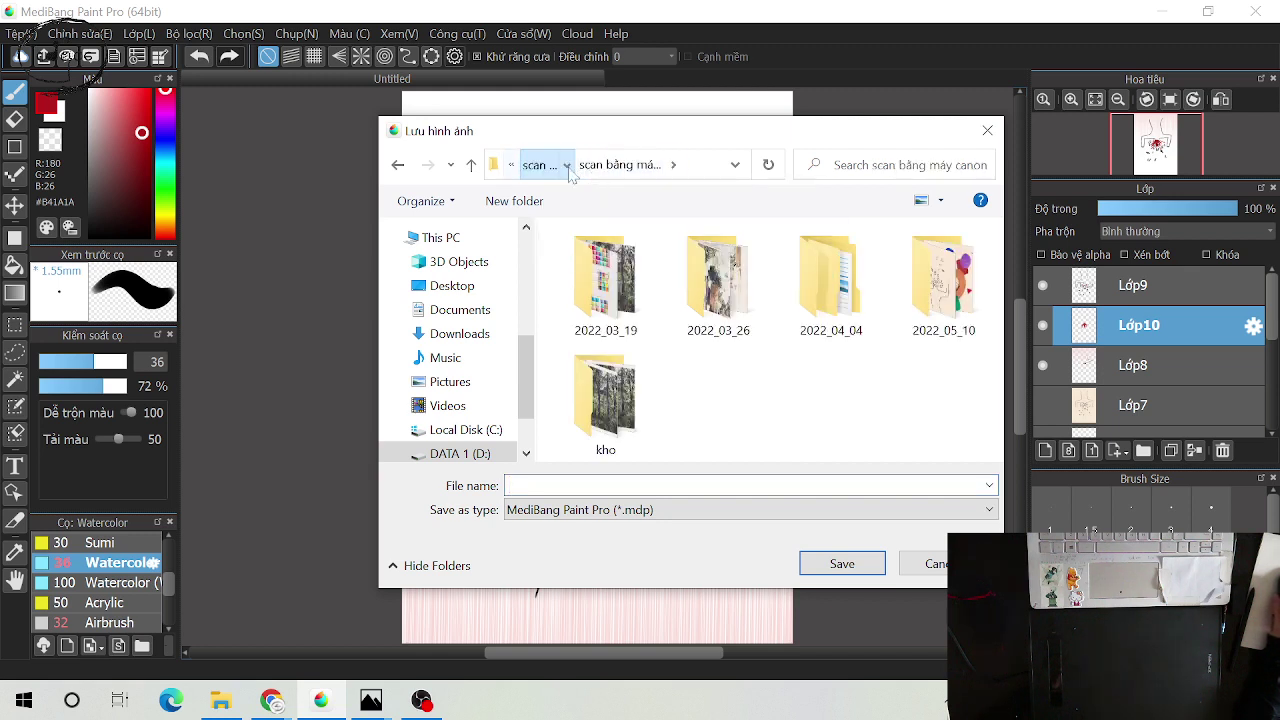
pyautogui.click(540, 165)
pyautogui.click(540, 165)
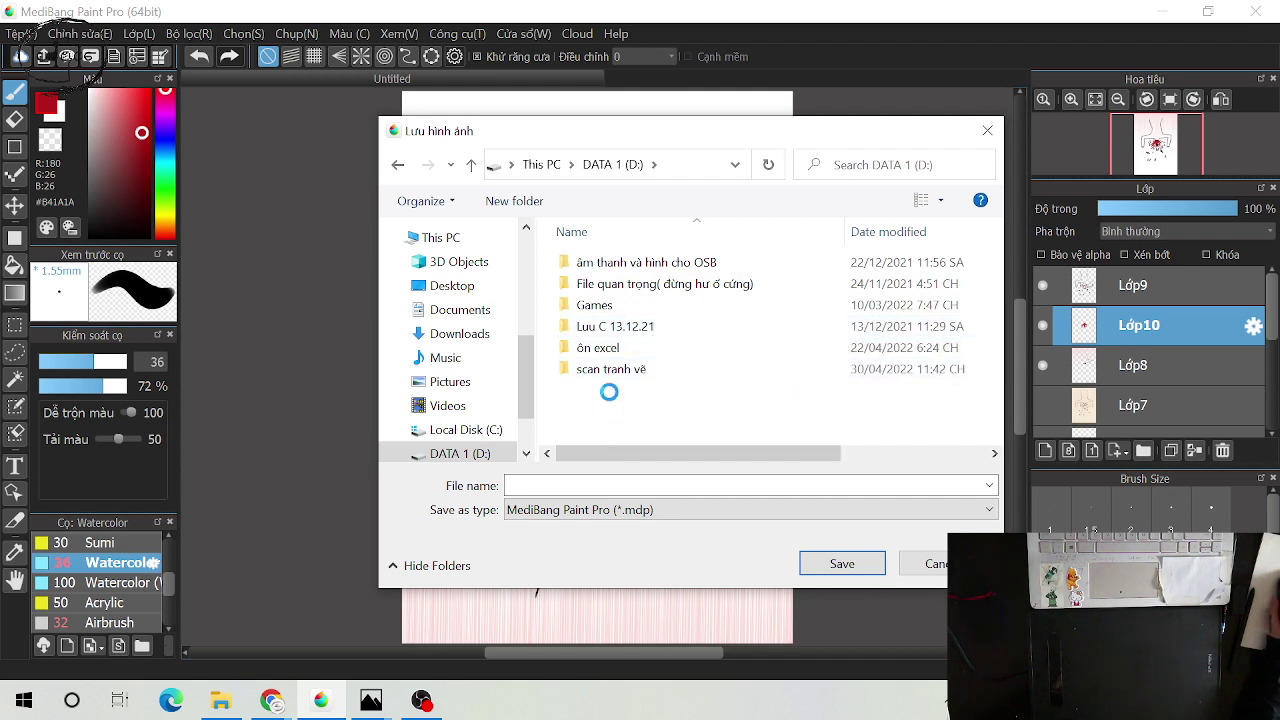
# Create a folder named "ve may tinh" on DATA 1 (D:) and open it as the save location
pyautogui.rightClick(610, 394)
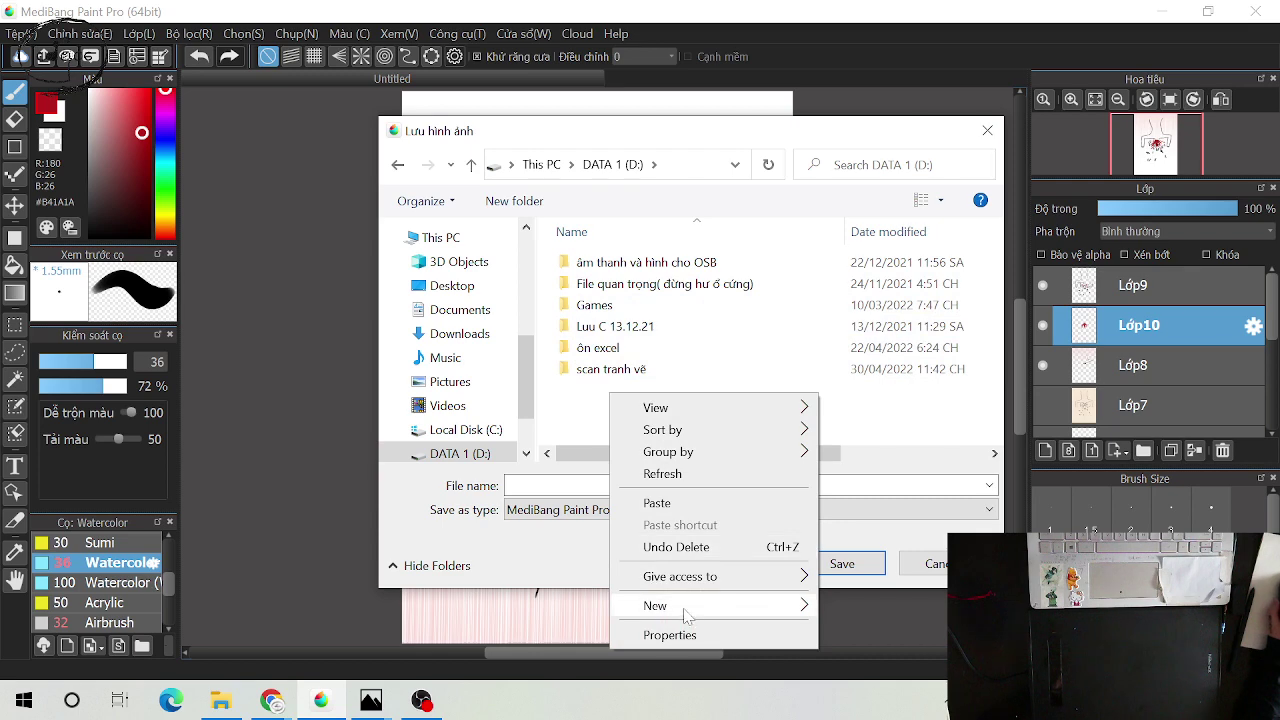
pyautogui.moveTo(800, 628)
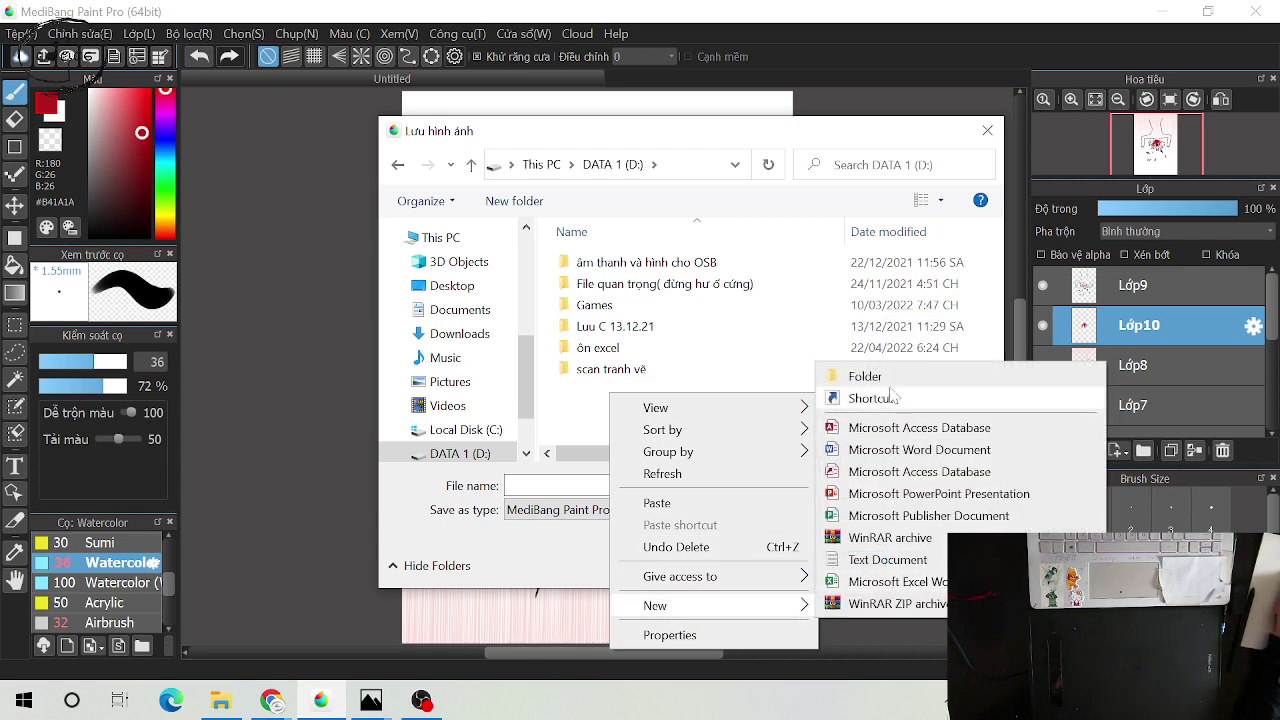
pyautogui.click(840, 378)
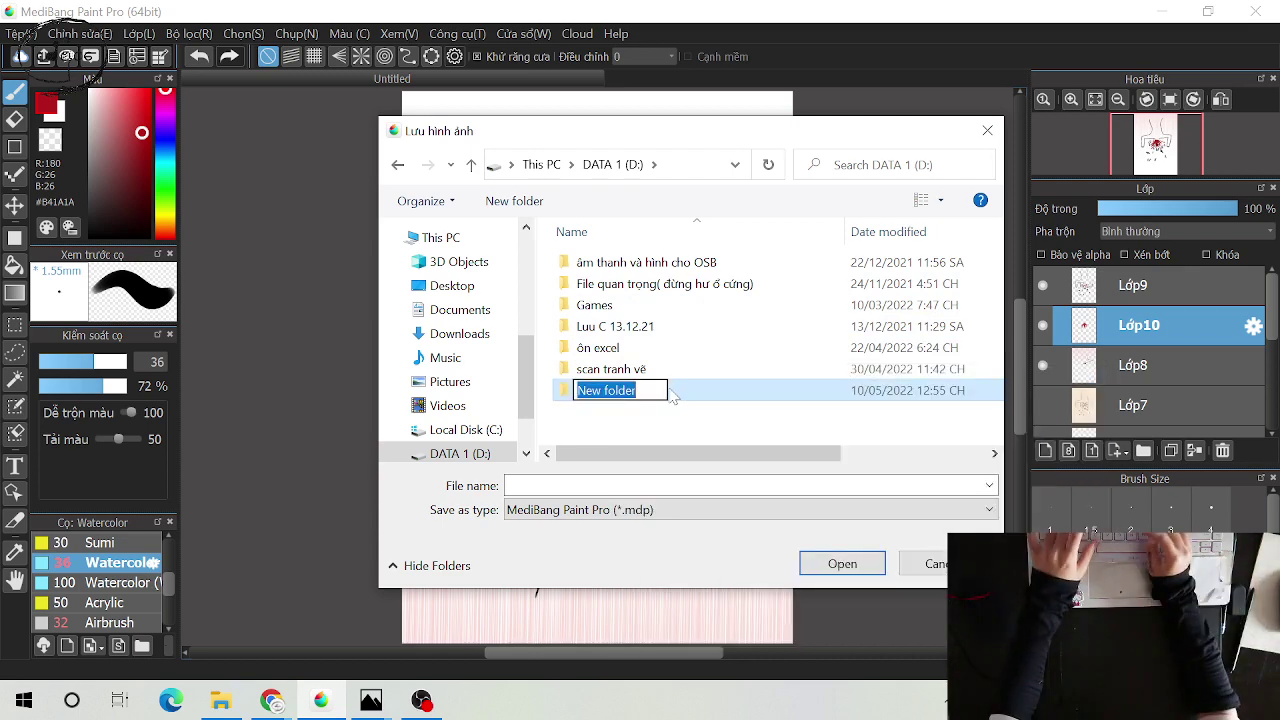
pyautogui.write('vẽ')
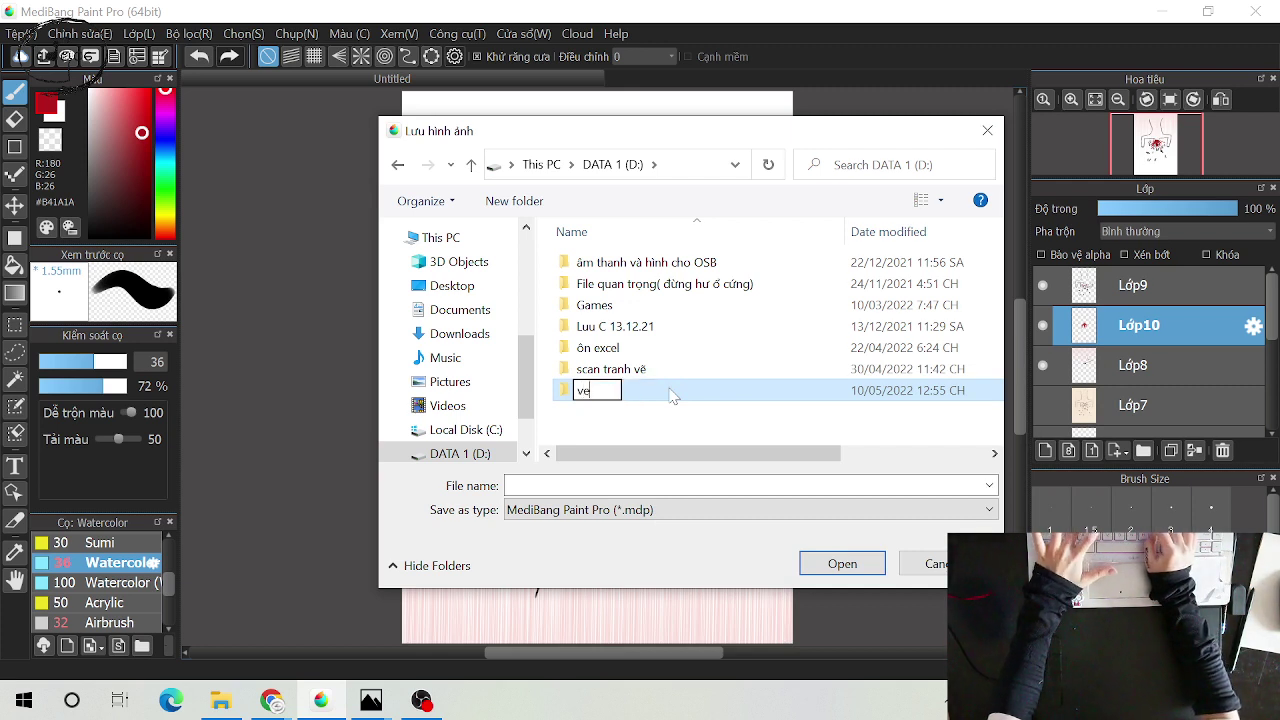
pyautogui.write(' máy ')
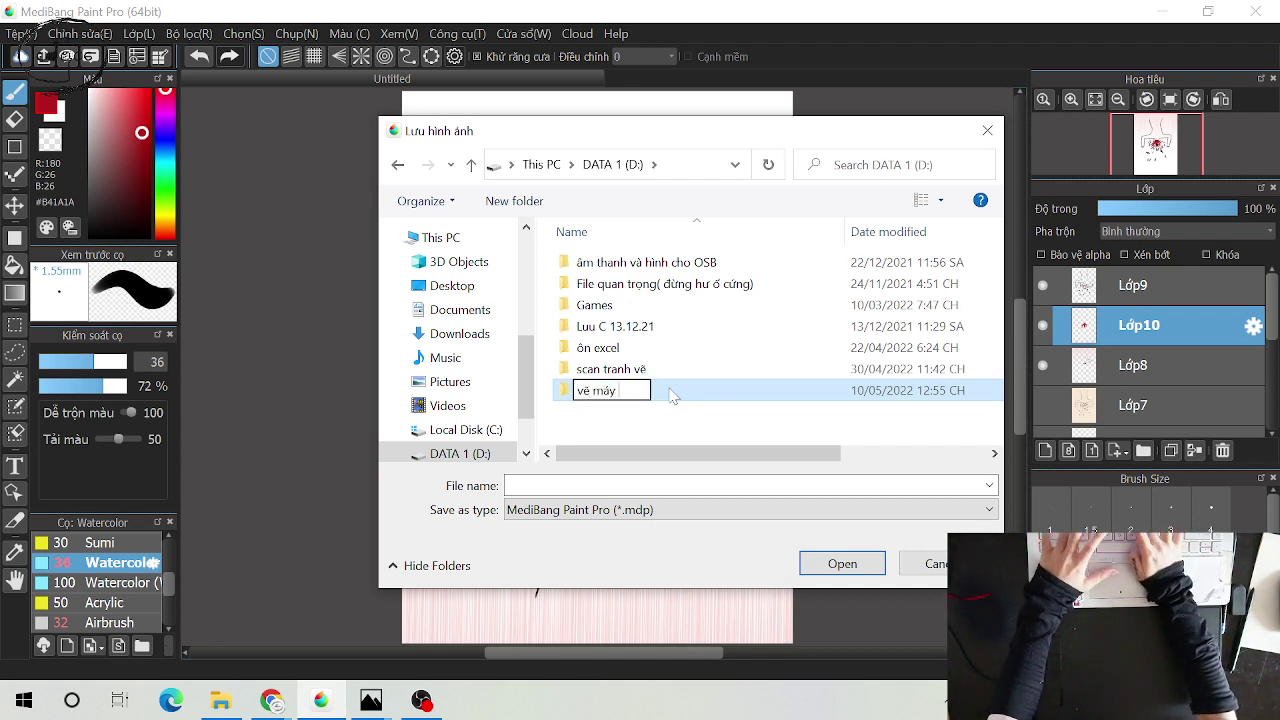
pyautogui.write('tính')
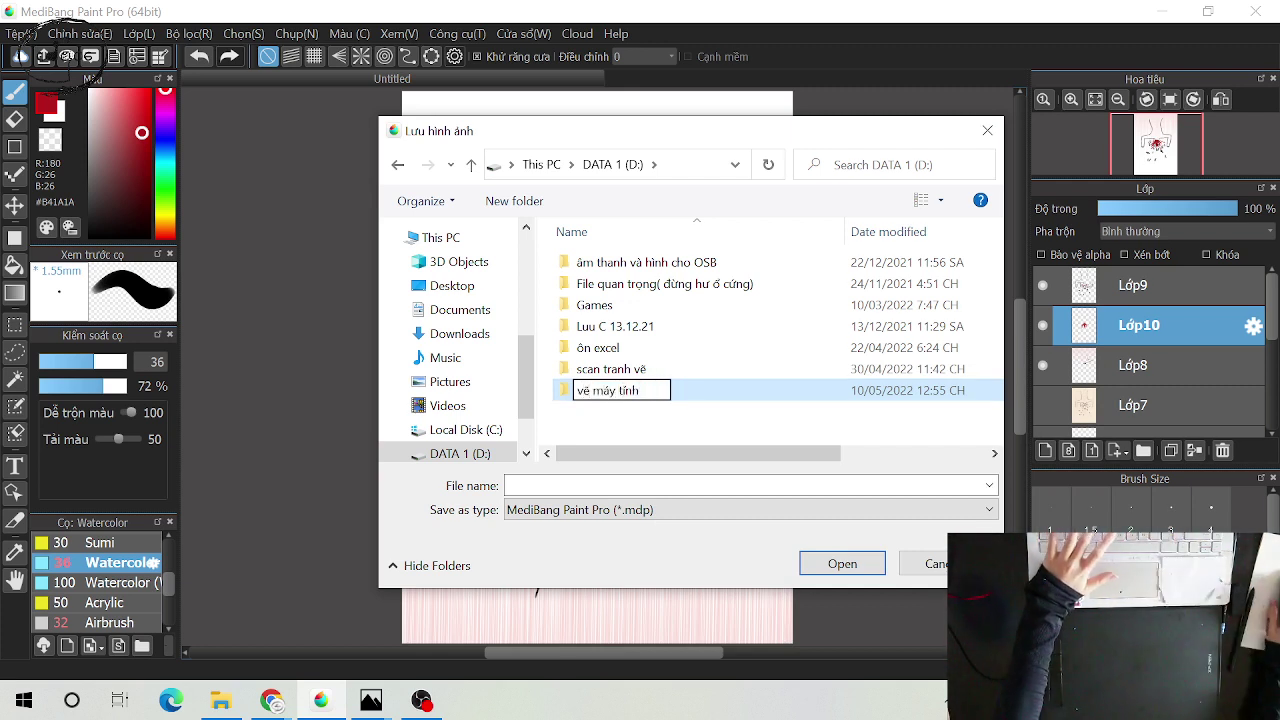
pyautogui.press('BackSpace')
pyautogui.press('BackSpace')
pyautogui.press('BackSpace')
pyautogui.press('BackSpace')
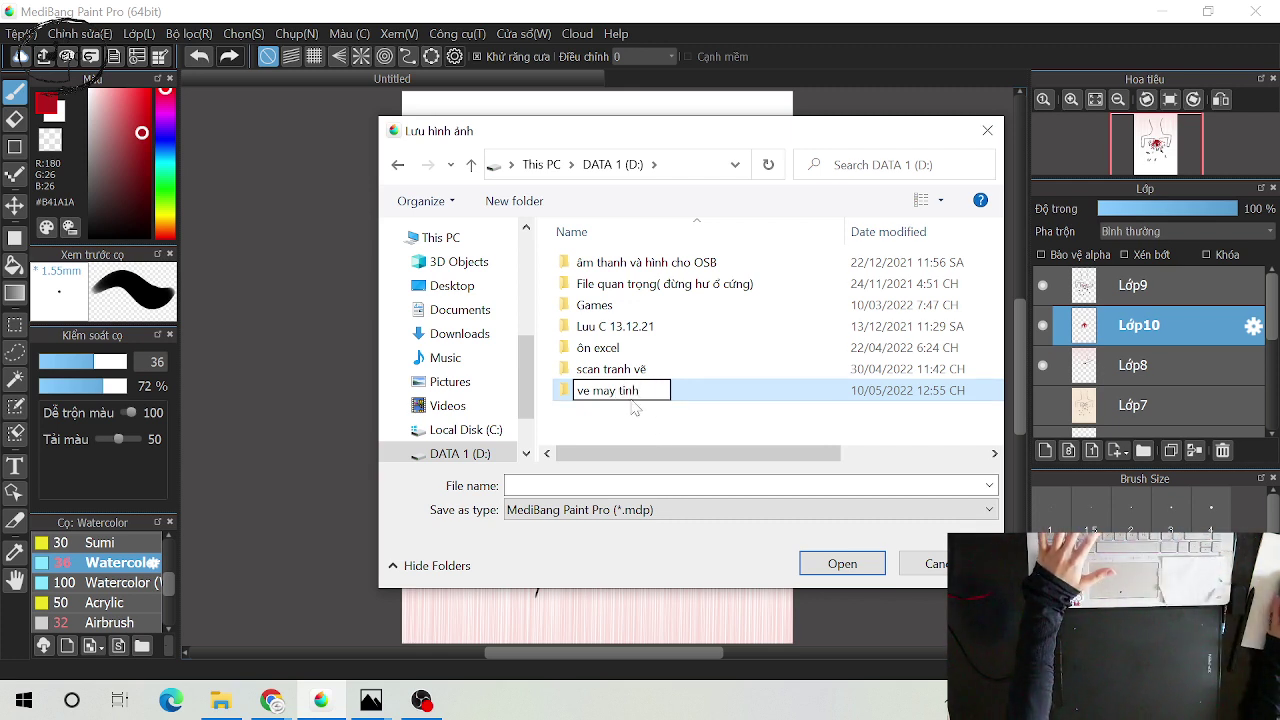
pyautogui.click(626, 428)
pyautogui.doubleClick(636, 389)
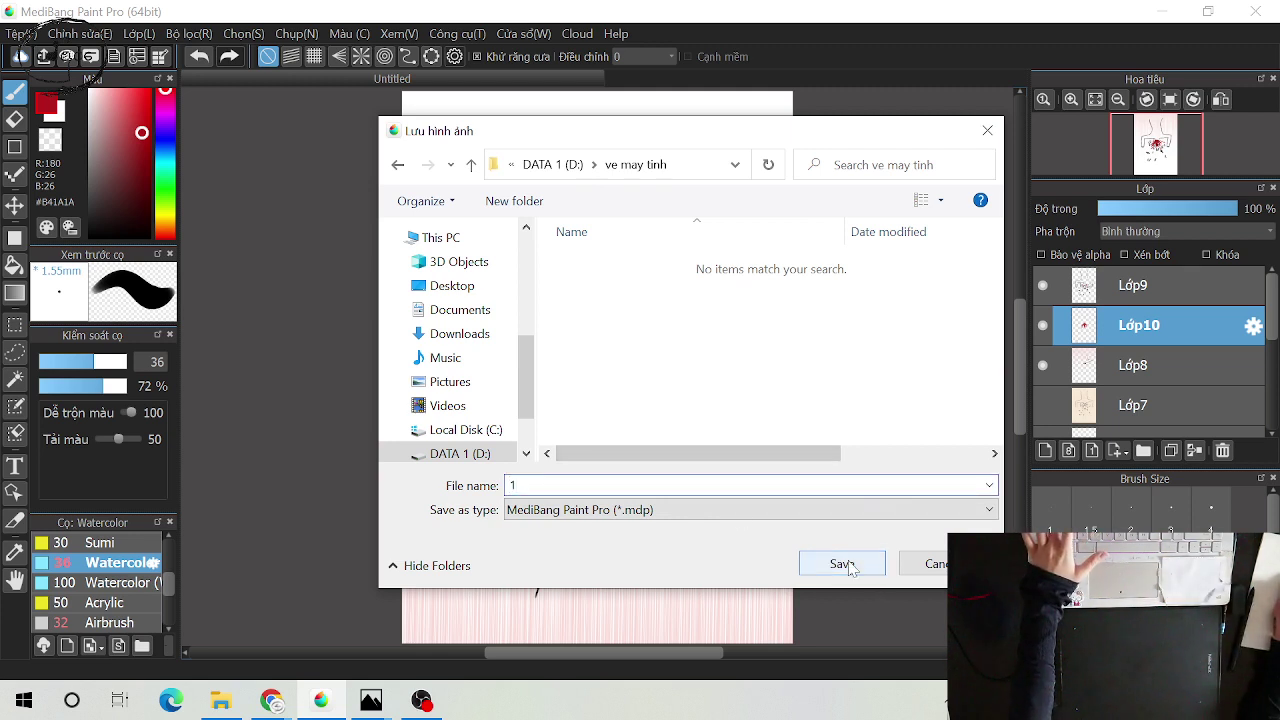
# Name the file "nguoi ko dau" and save it in MediBang Paint Pro (*.mdp) format
pyautogui.write('nguoi')
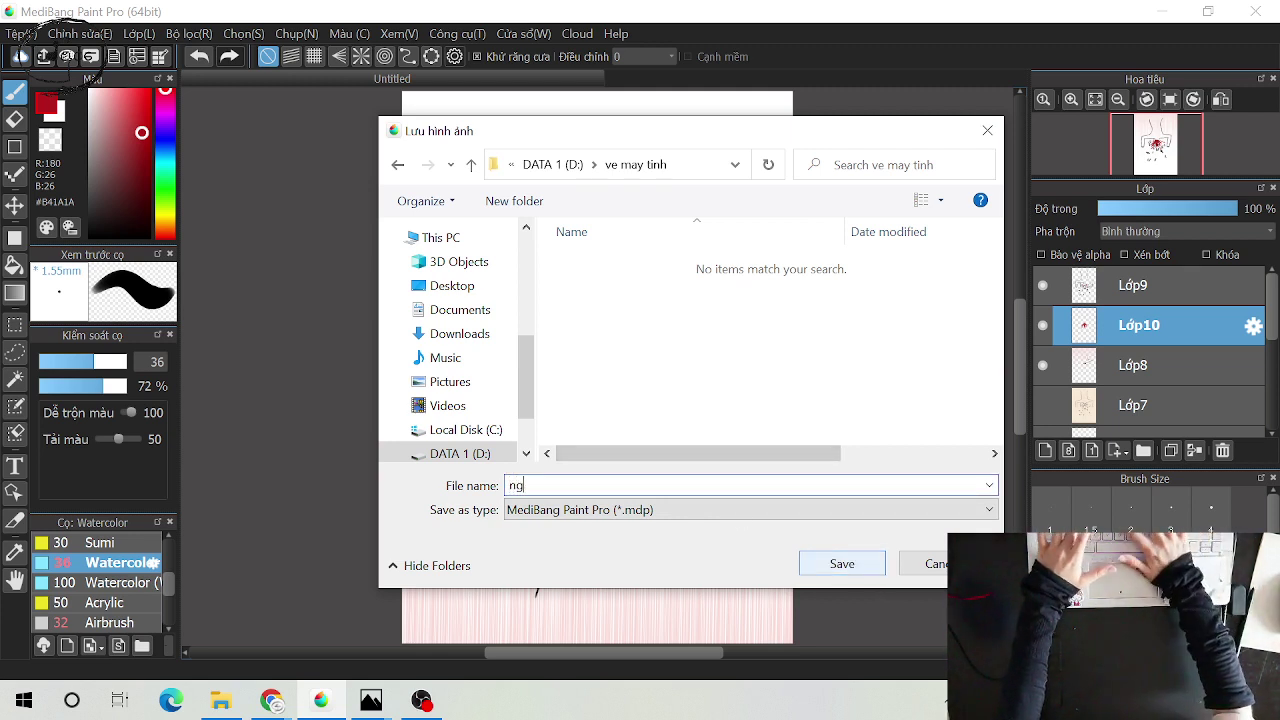
pyautogui.press('BackSpace')
pyautogui.press('BackSpace')
pyautogui.press('BackSpace')
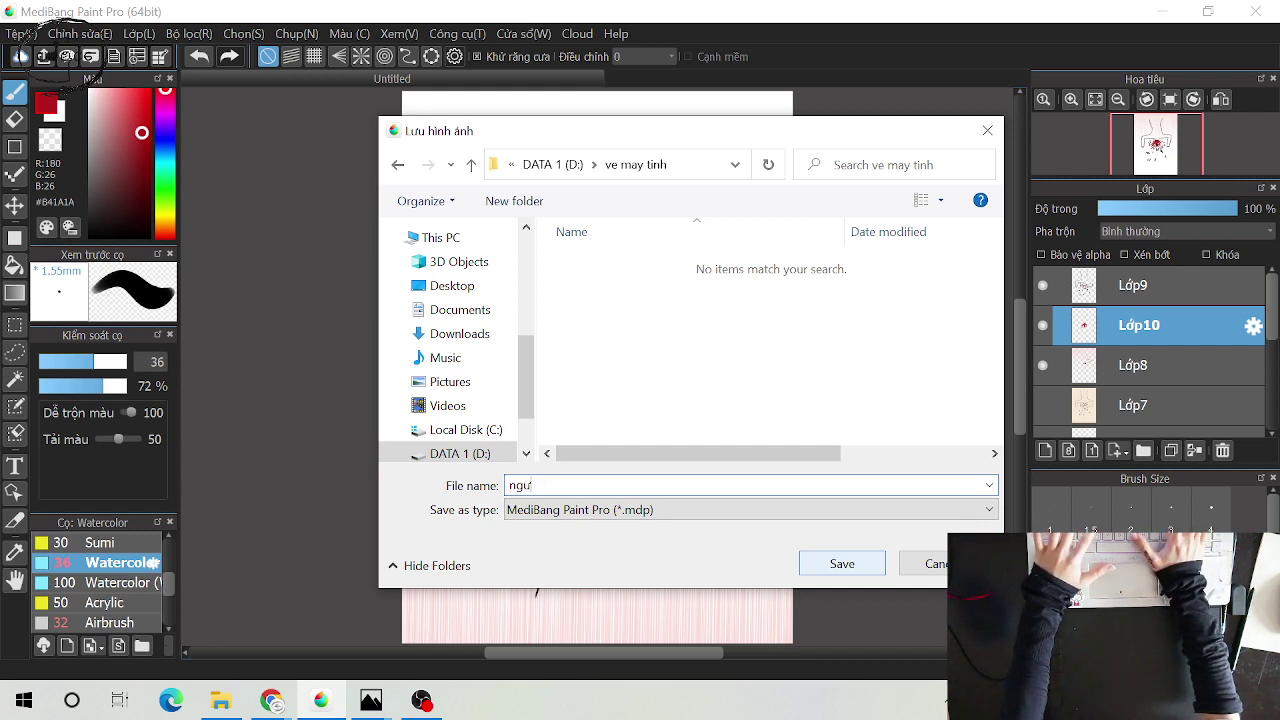
pyautogui.write('uoi ')
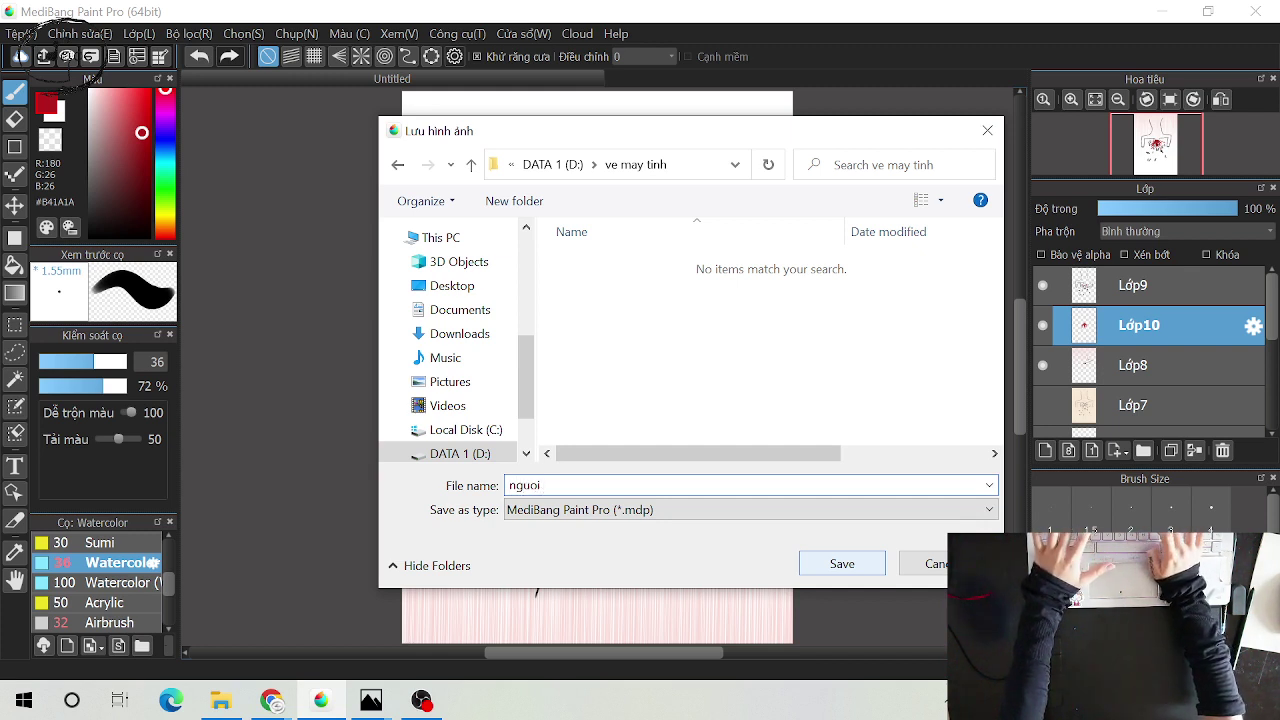
pyautogui.write('ko dau 1')
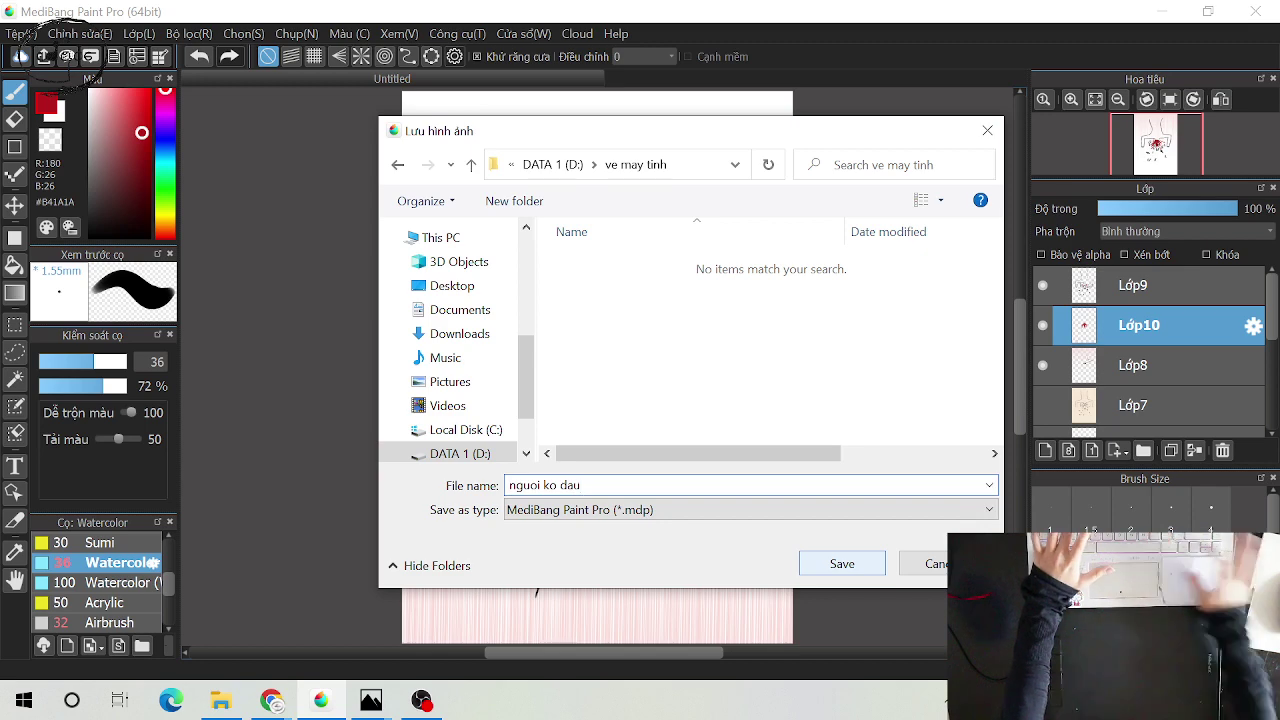
pyautogui.click(841, 566)
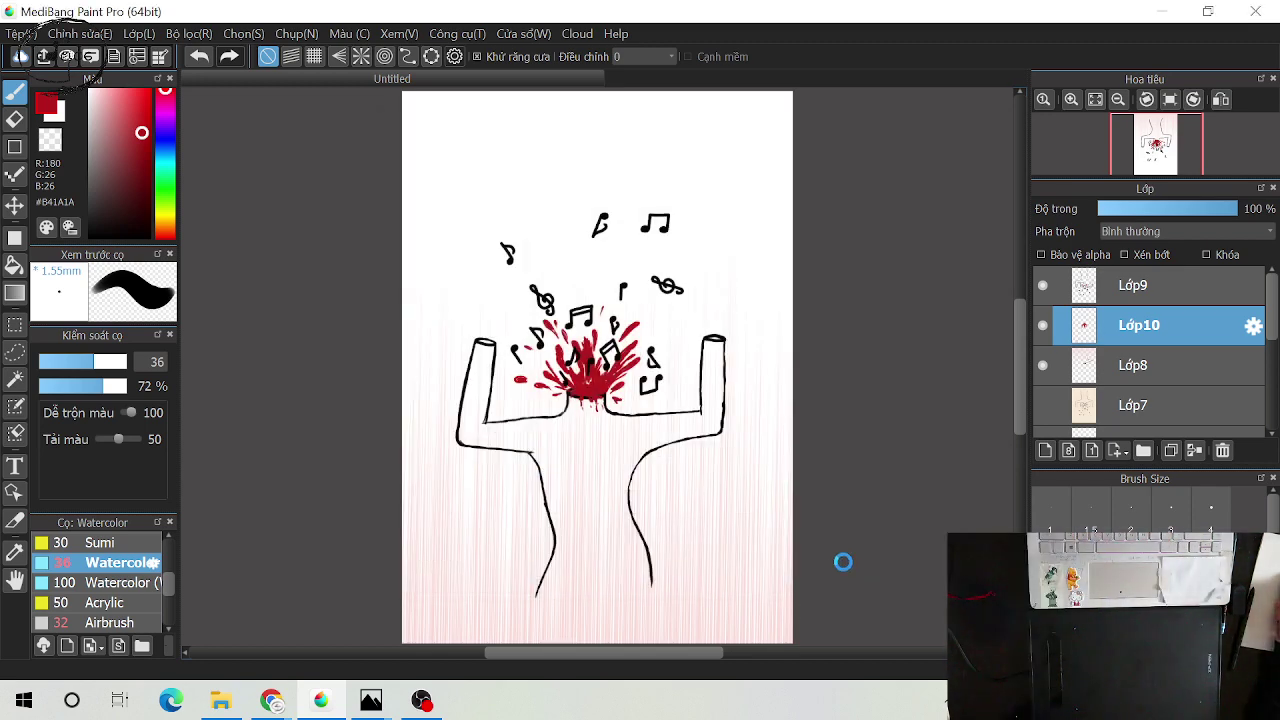